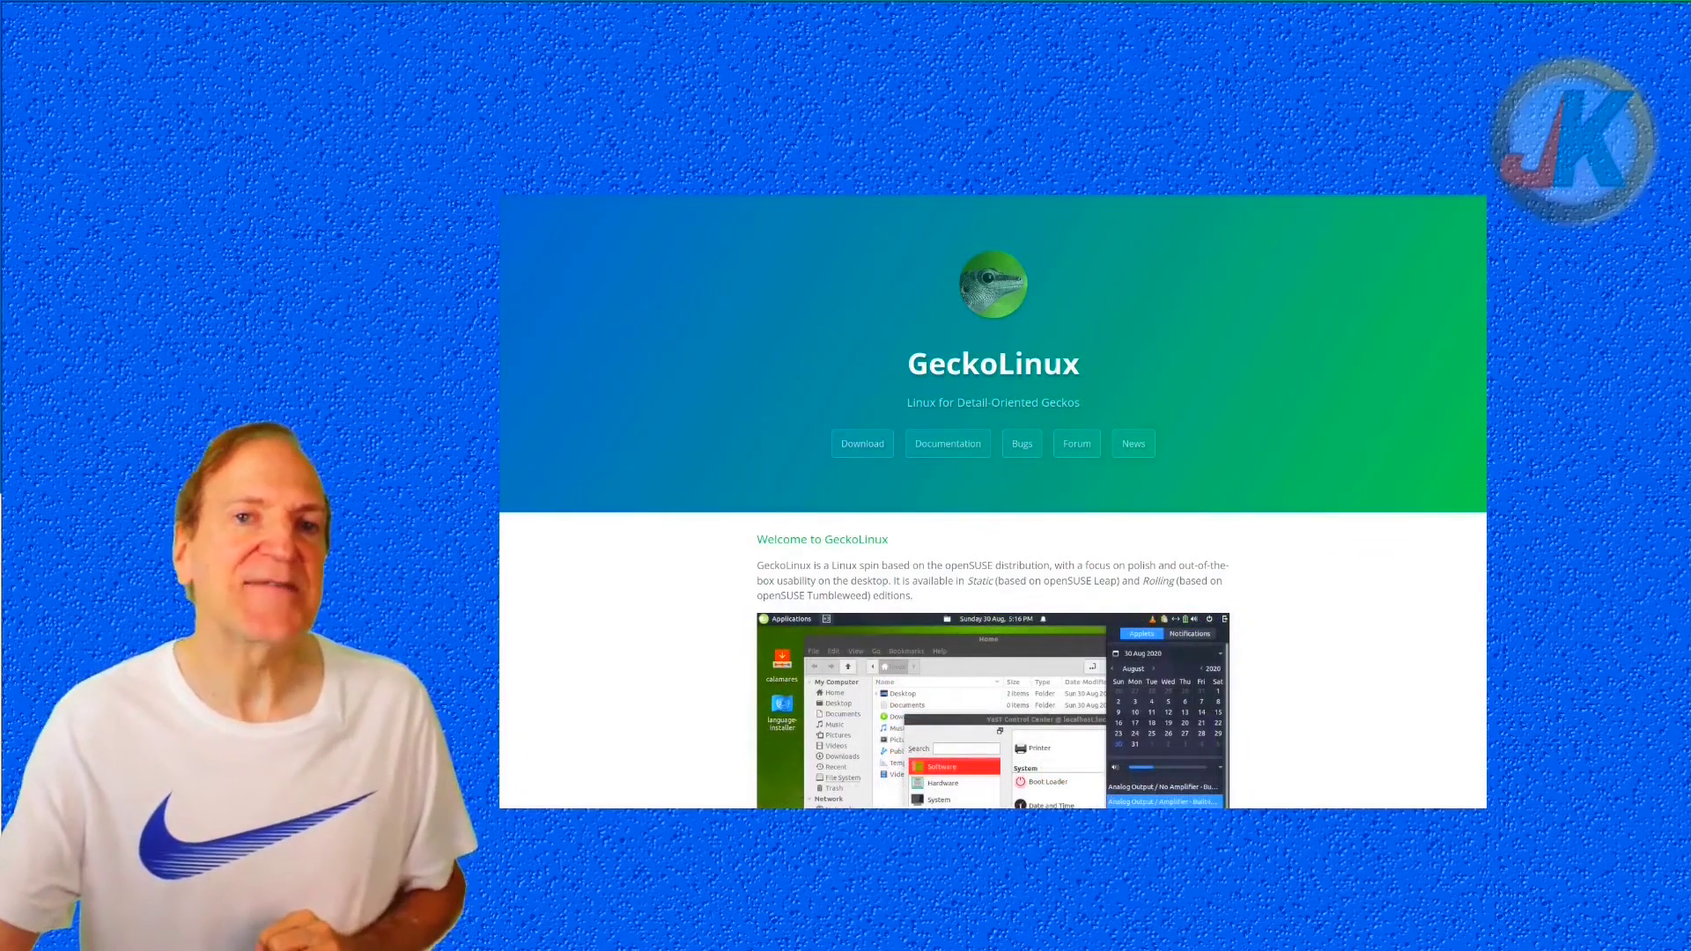
Step: Read through the GeckoLinux website's releases, features and differences from openSUSE
{"action": "scroll", "coordinate": [993, 502], "scroll_direction": "down", "scroll_amount": 5}
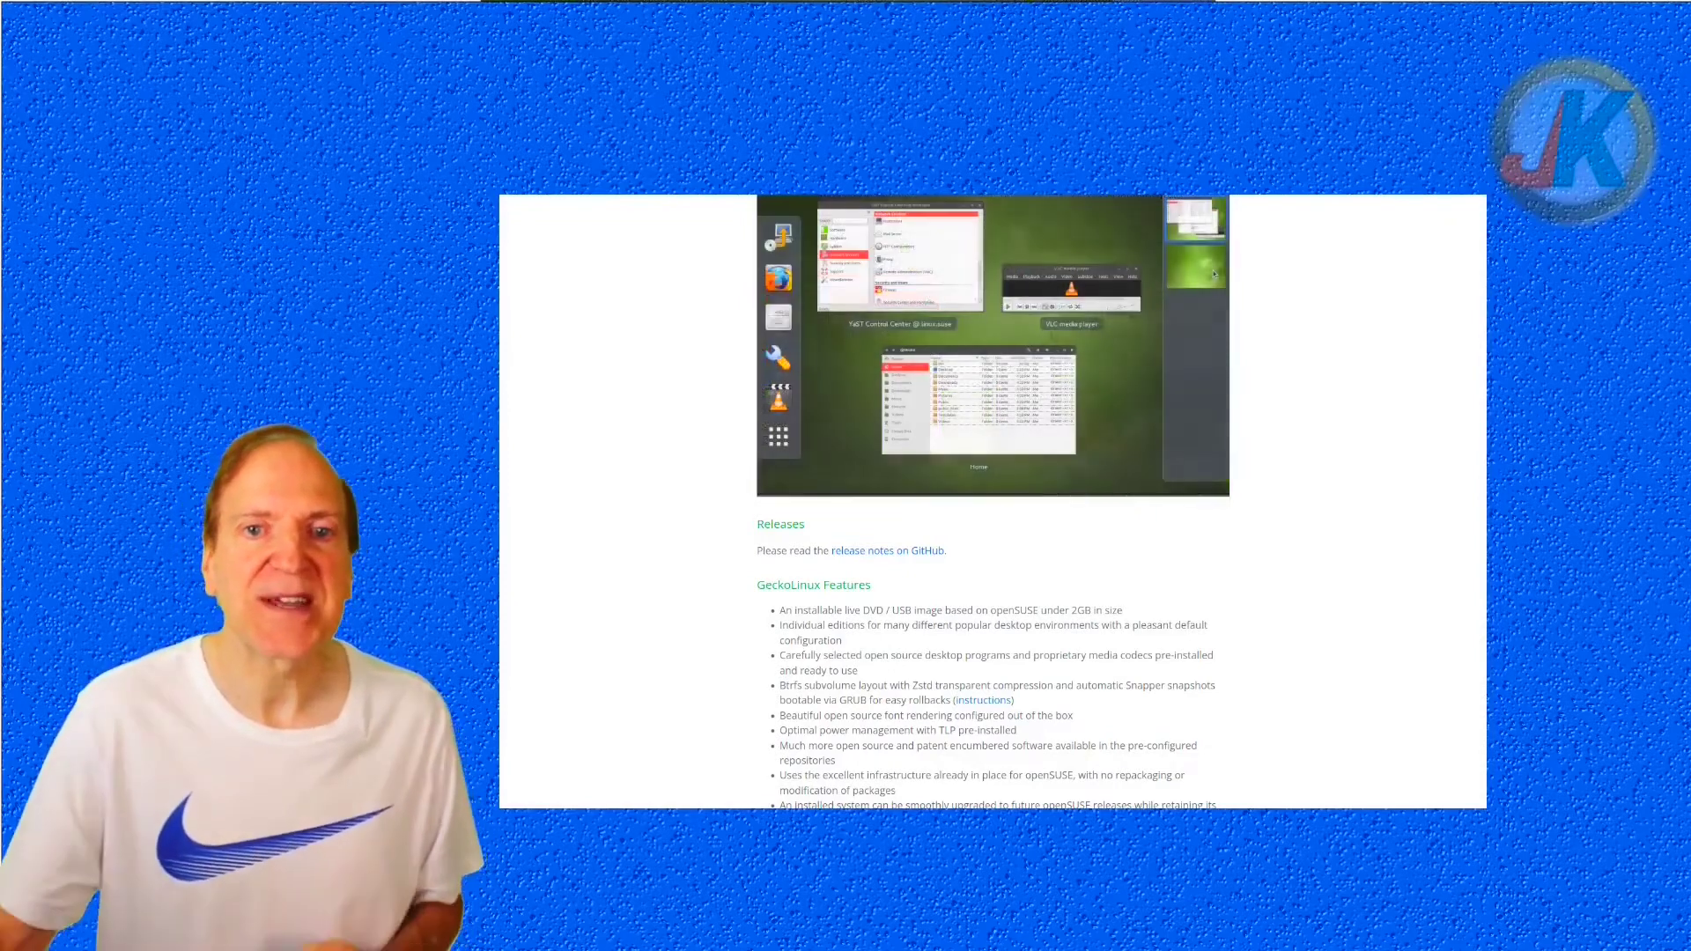
{"action": "scroll", "coordinate": [993, 502], "scroll_direction": "down", "scroll_amount": 5}
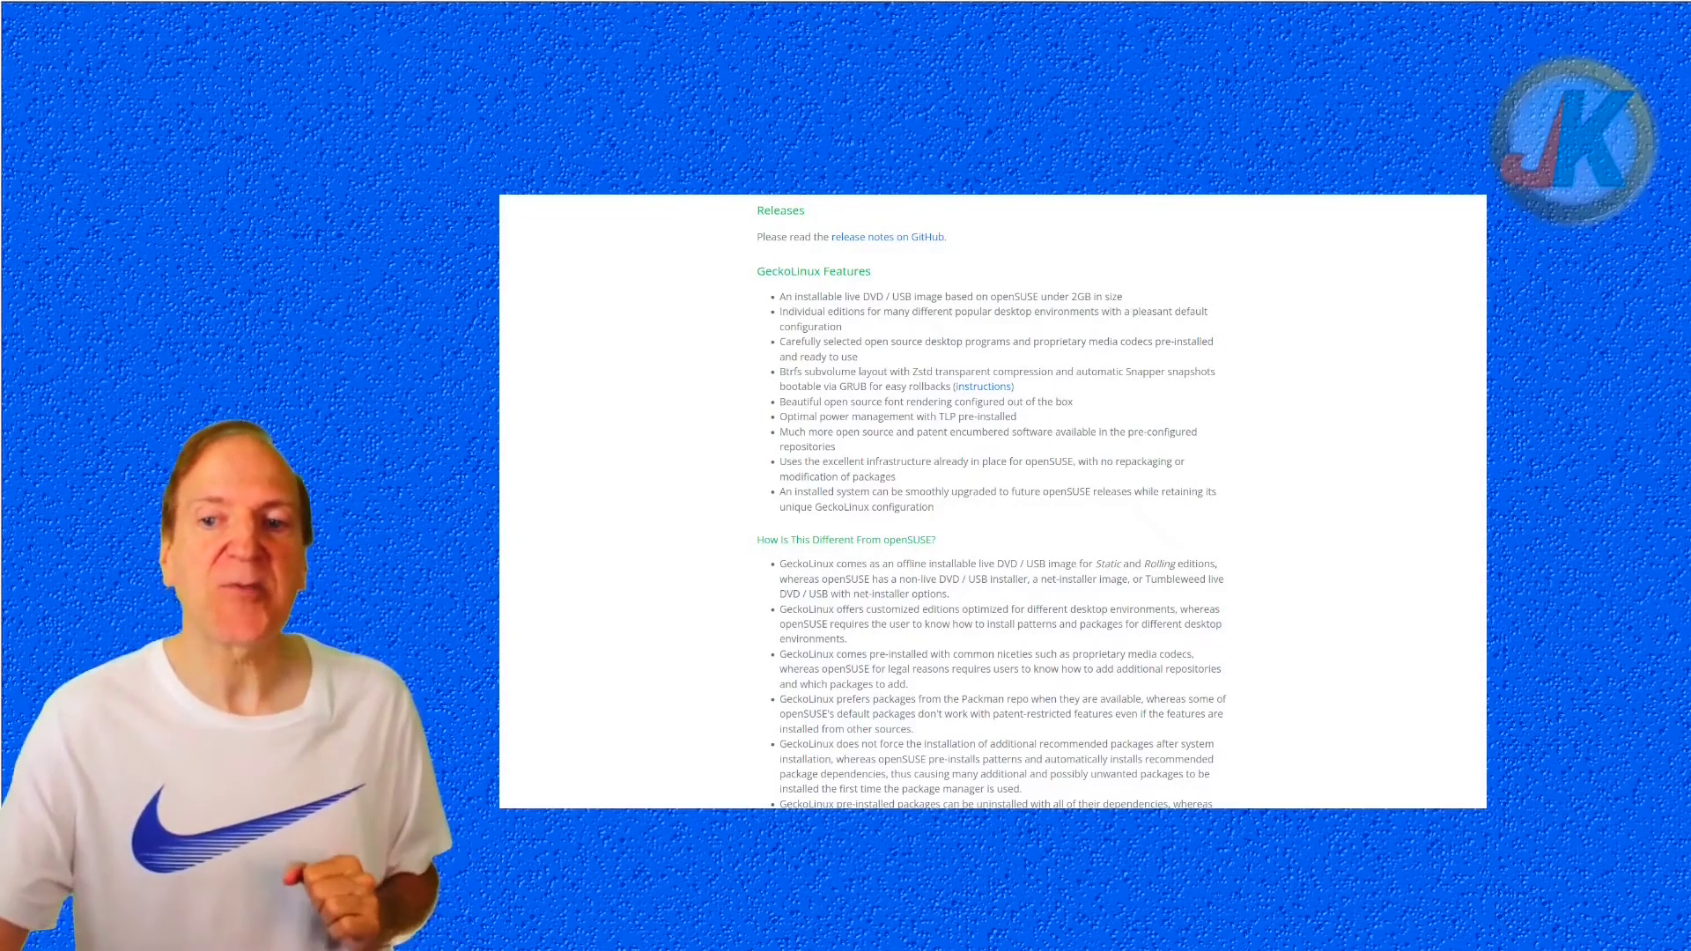
{"action": "scroll", "coordinate": [992, 502], "scroll_direction": "down", "scroll_amount": 2}
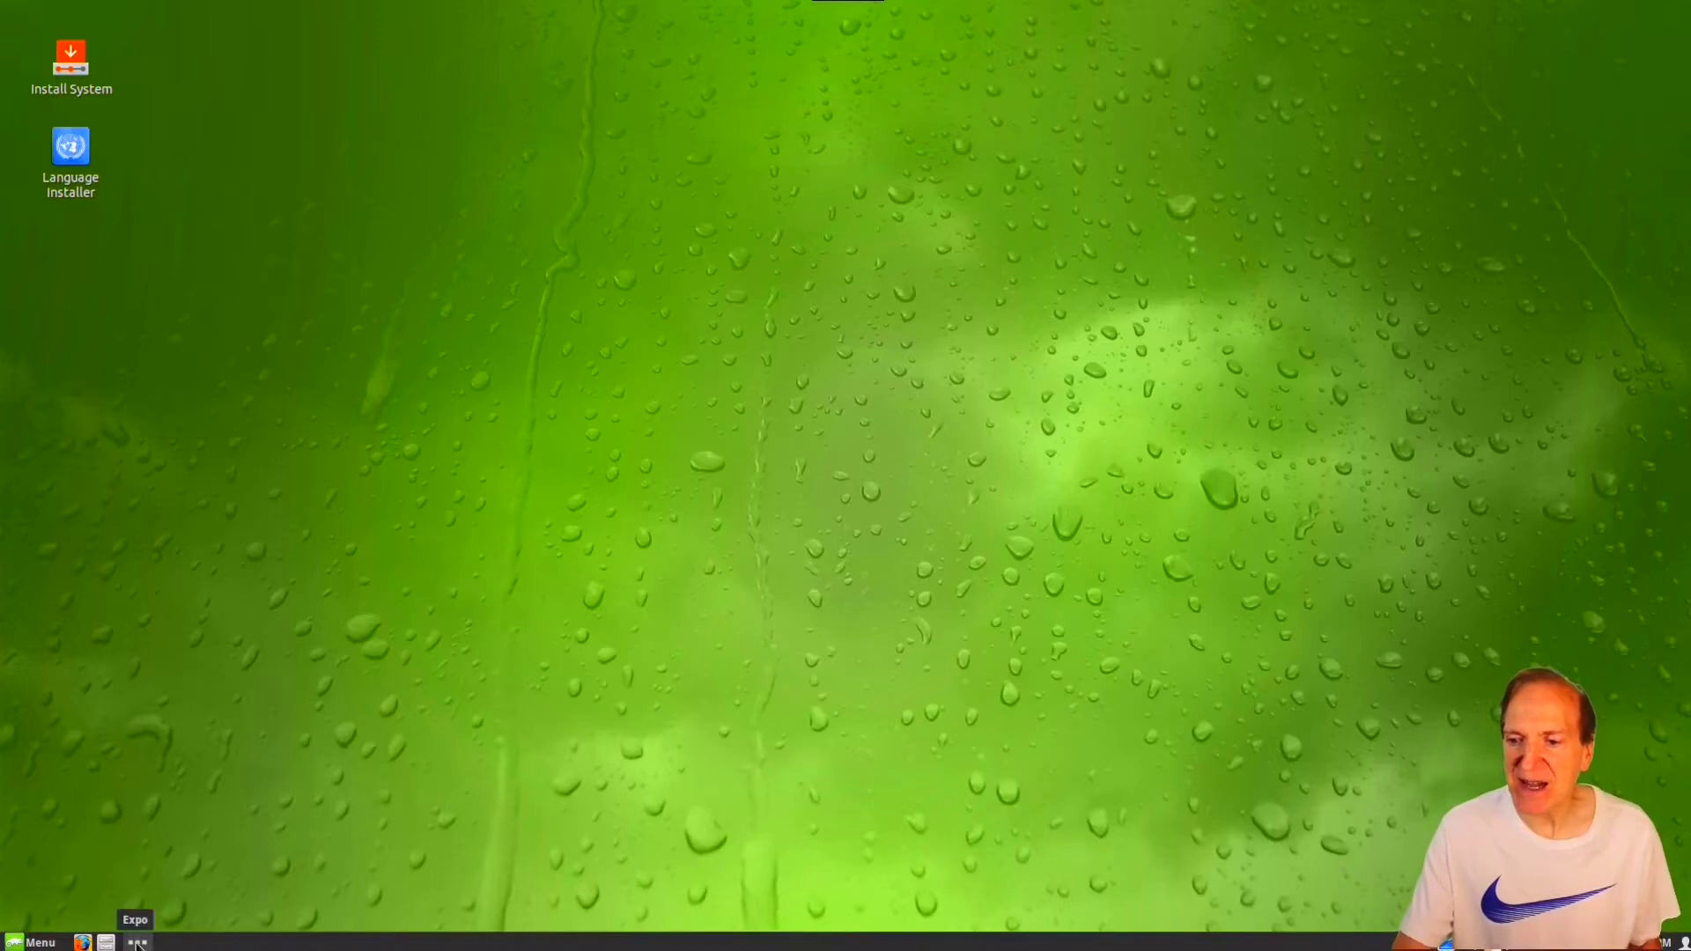
Step: Browse the live system's application categories, including Sound & Video, and close the application list
{"action": "key", "text": "super"}
{"action": "mouse_move", "coordinate": [212, 749]}
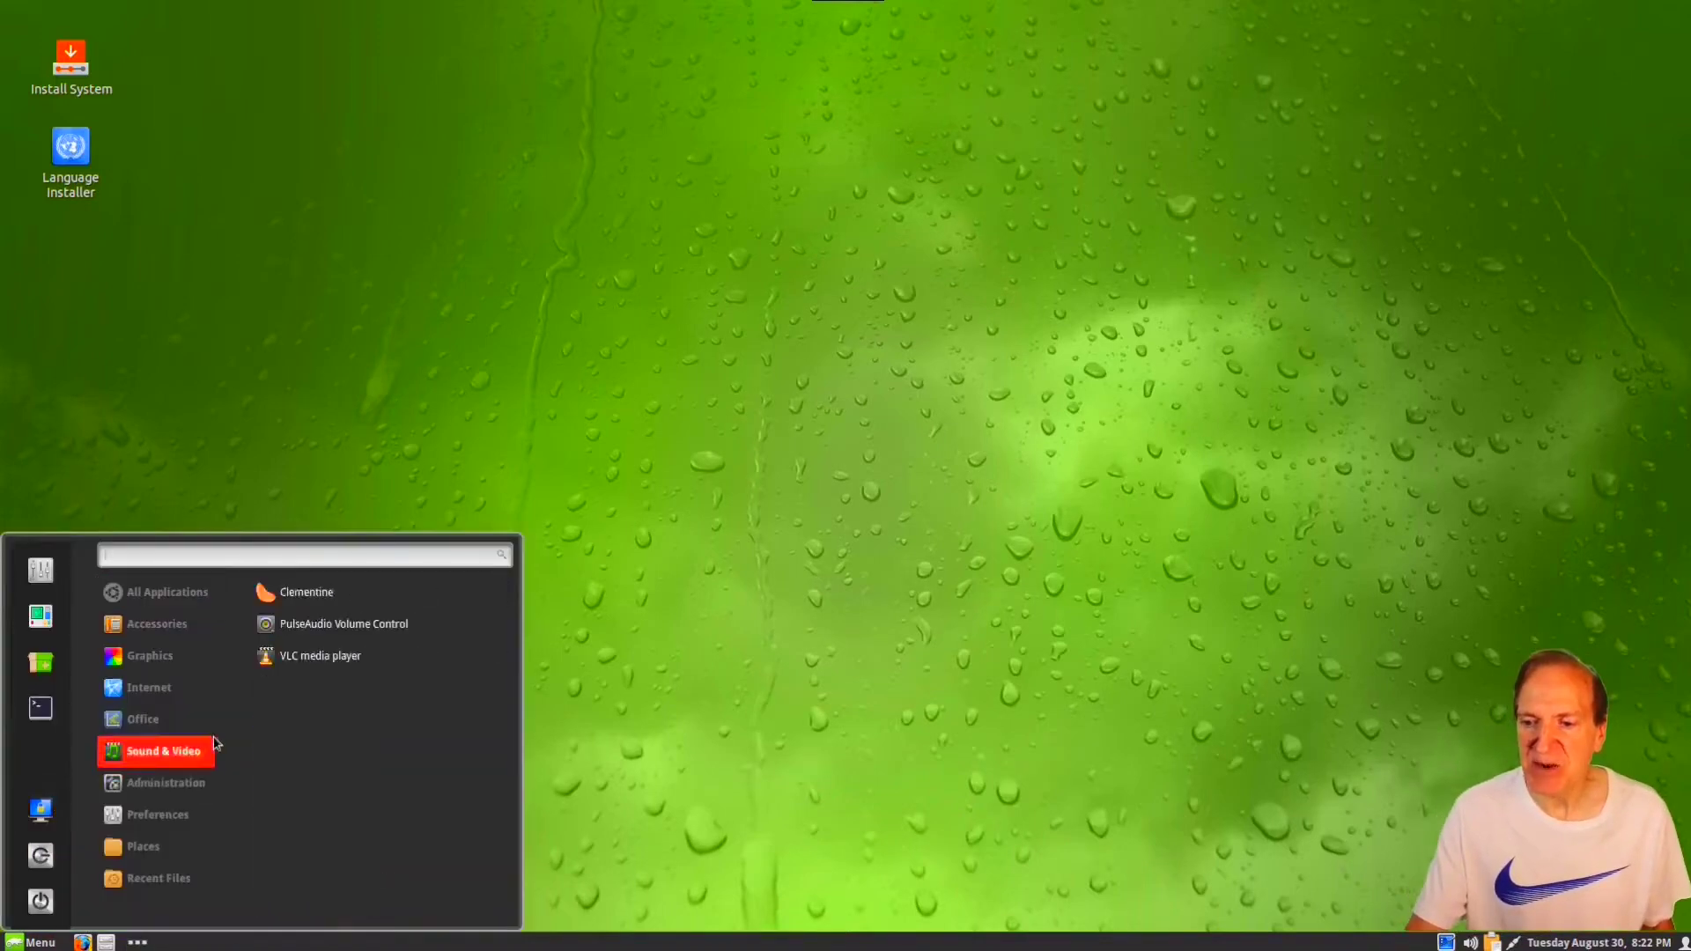
{"action": "left_click", "coordinate": [599, 712]}
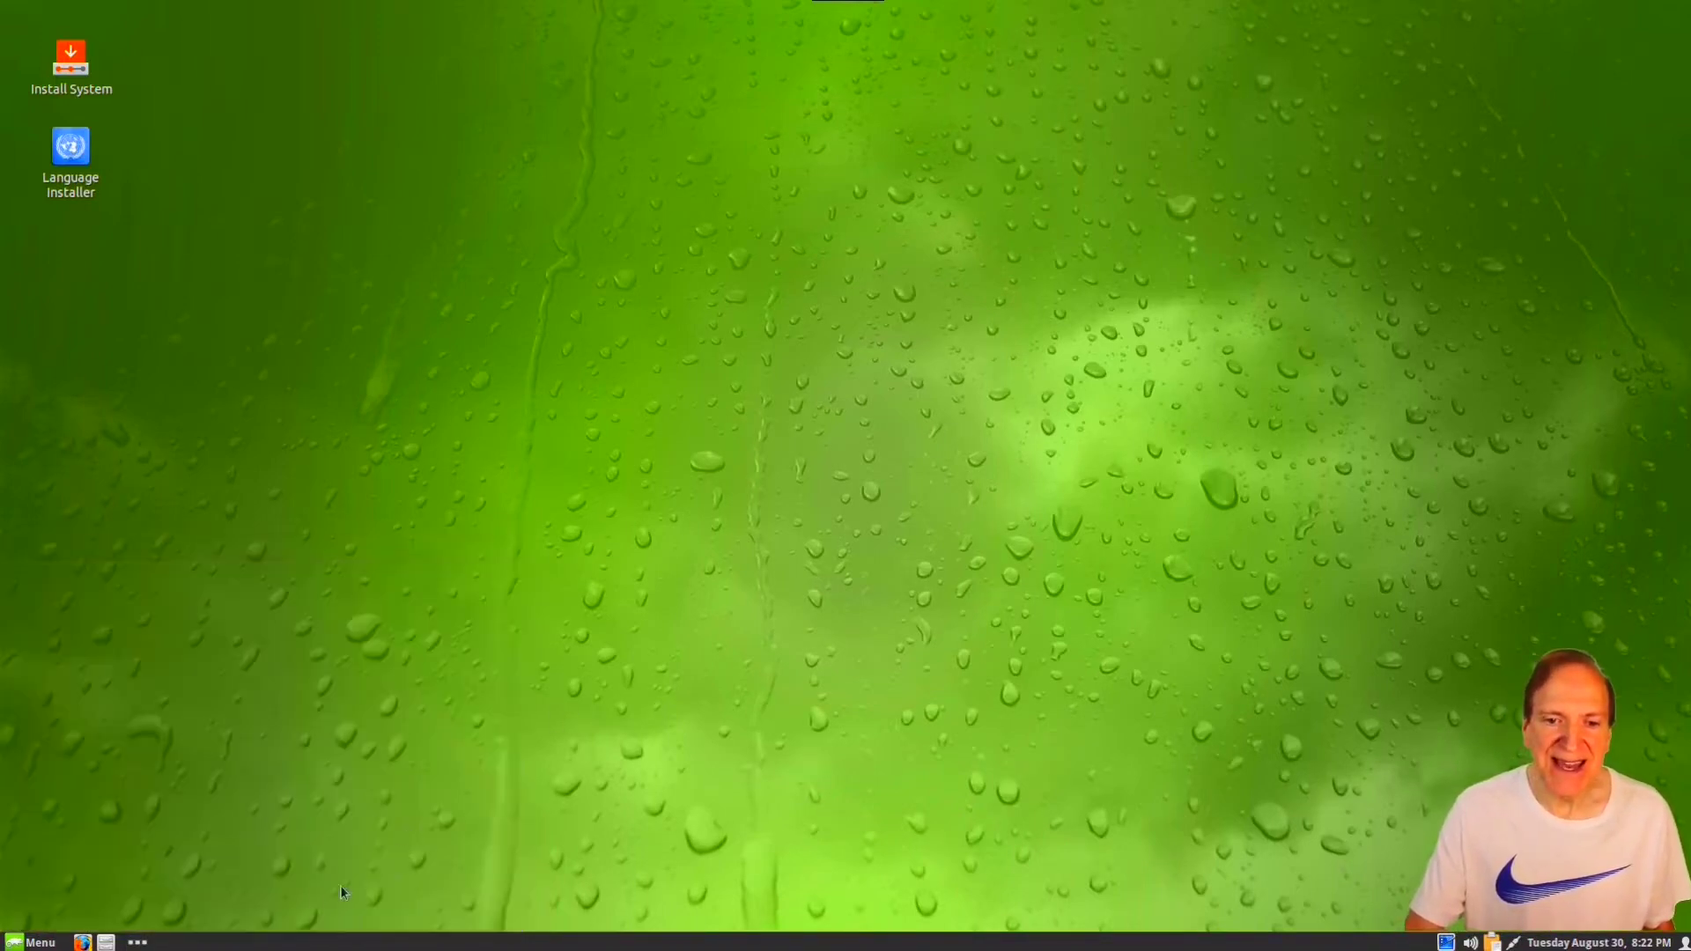
Step: Use the workspace overview to switch to Workspace 2 and return to Workspace 1
{"action": "left_click", "coordinate": [137, 942]}
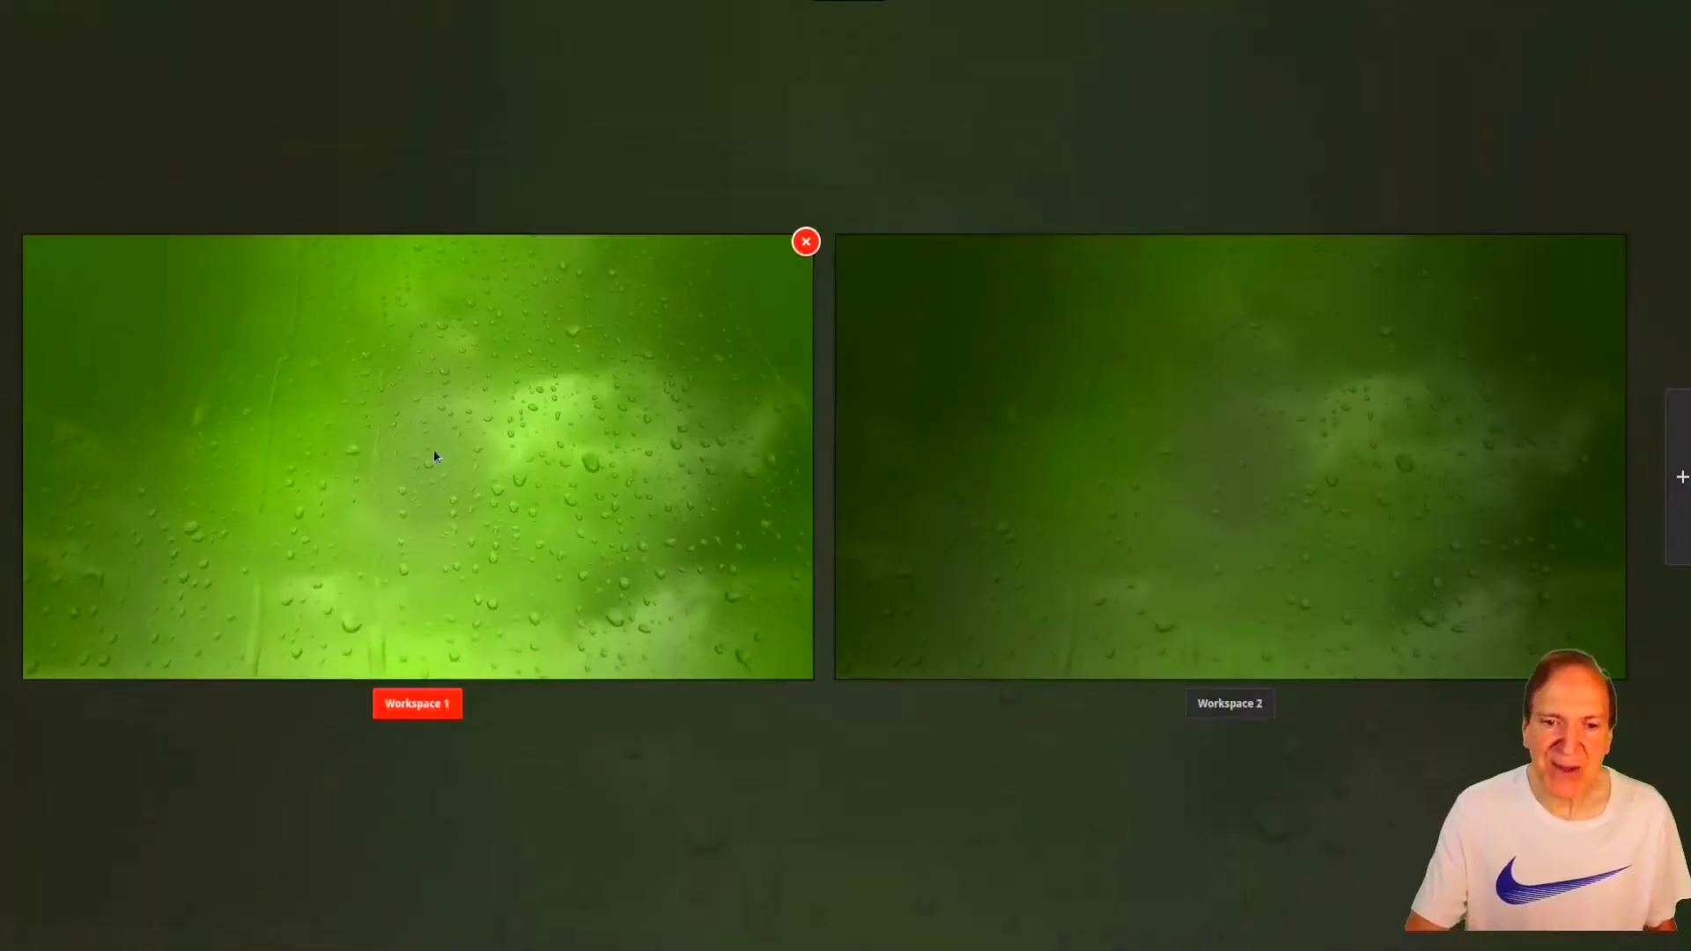
{"action": "left_click", "coordinate": [1008, 516]}
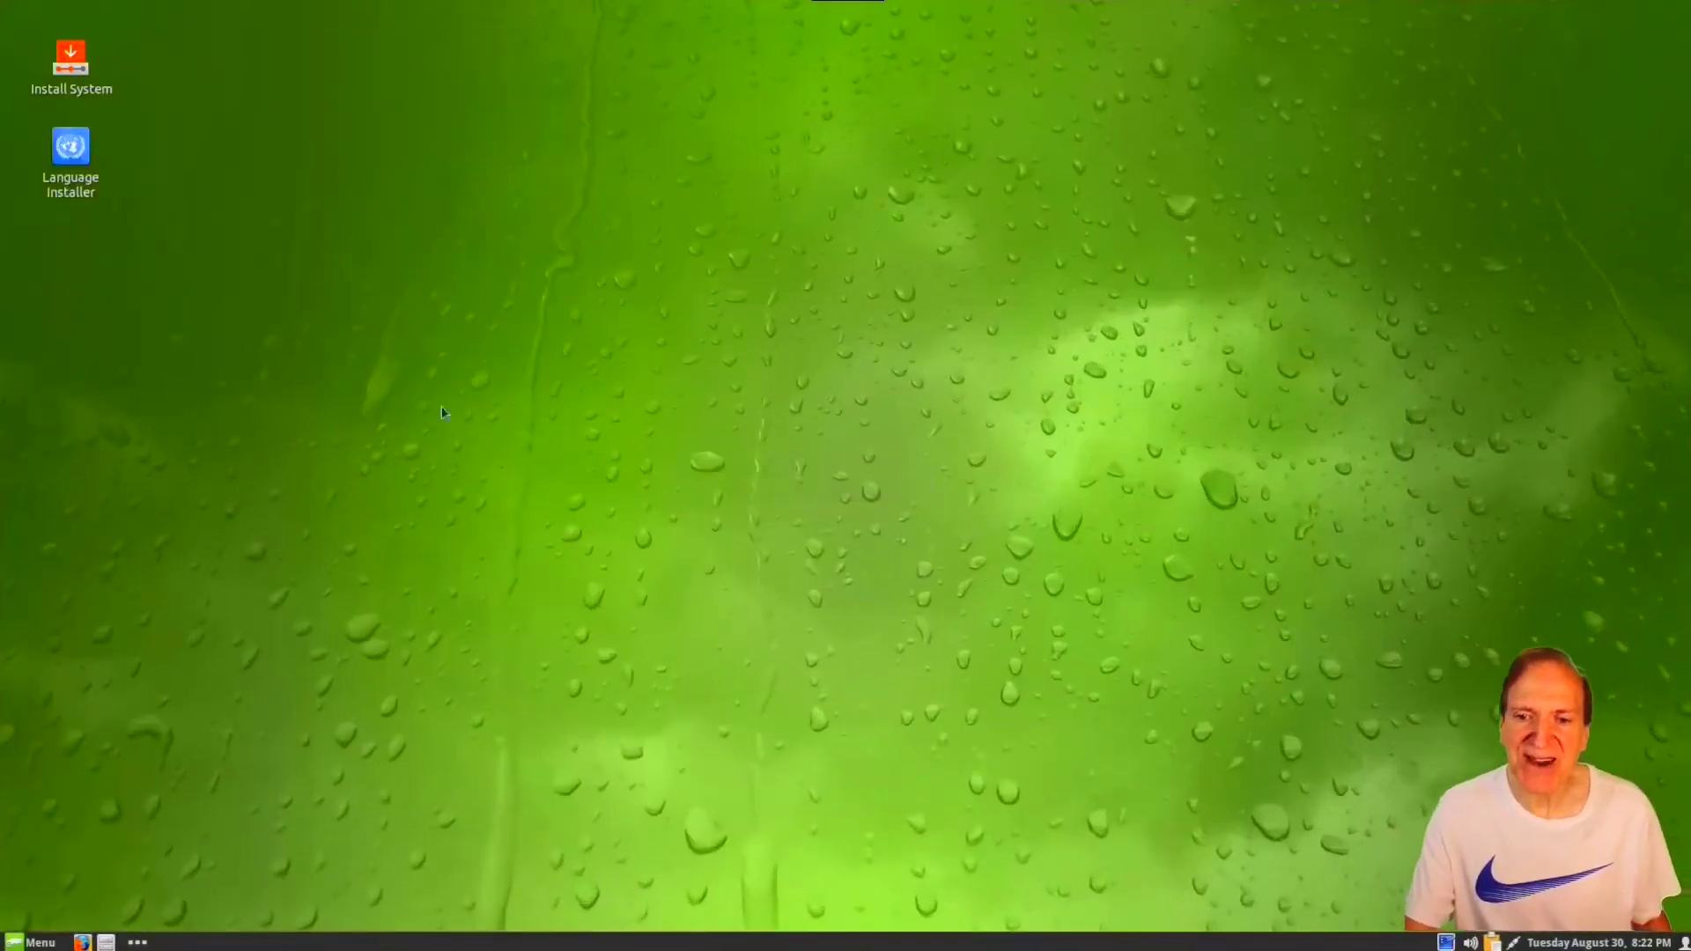
{"action": "left_click", "coordinate": [138, 942]}
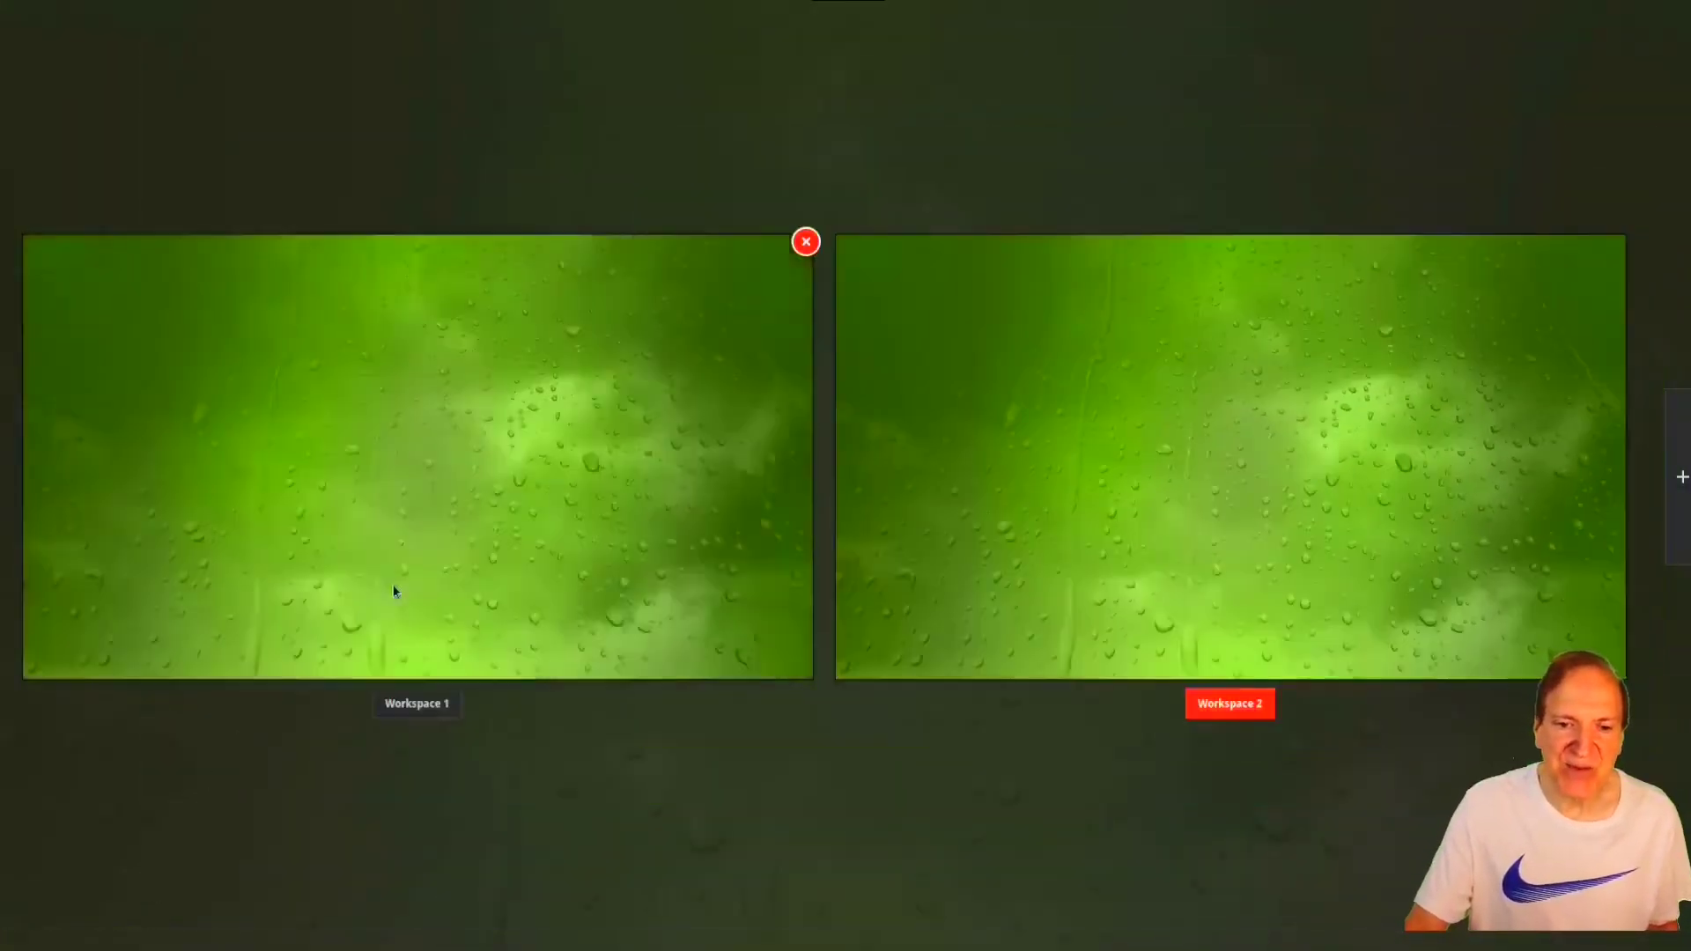
{"action": "left_click", "coordinate": [393, 591]}
Step: Launch the GeckoLinux system installer and continue with American English as its language
{"action": "left_click", "coordinate": [79, 160]}
{"action": "left_click", "coordinate": [83, 67]}
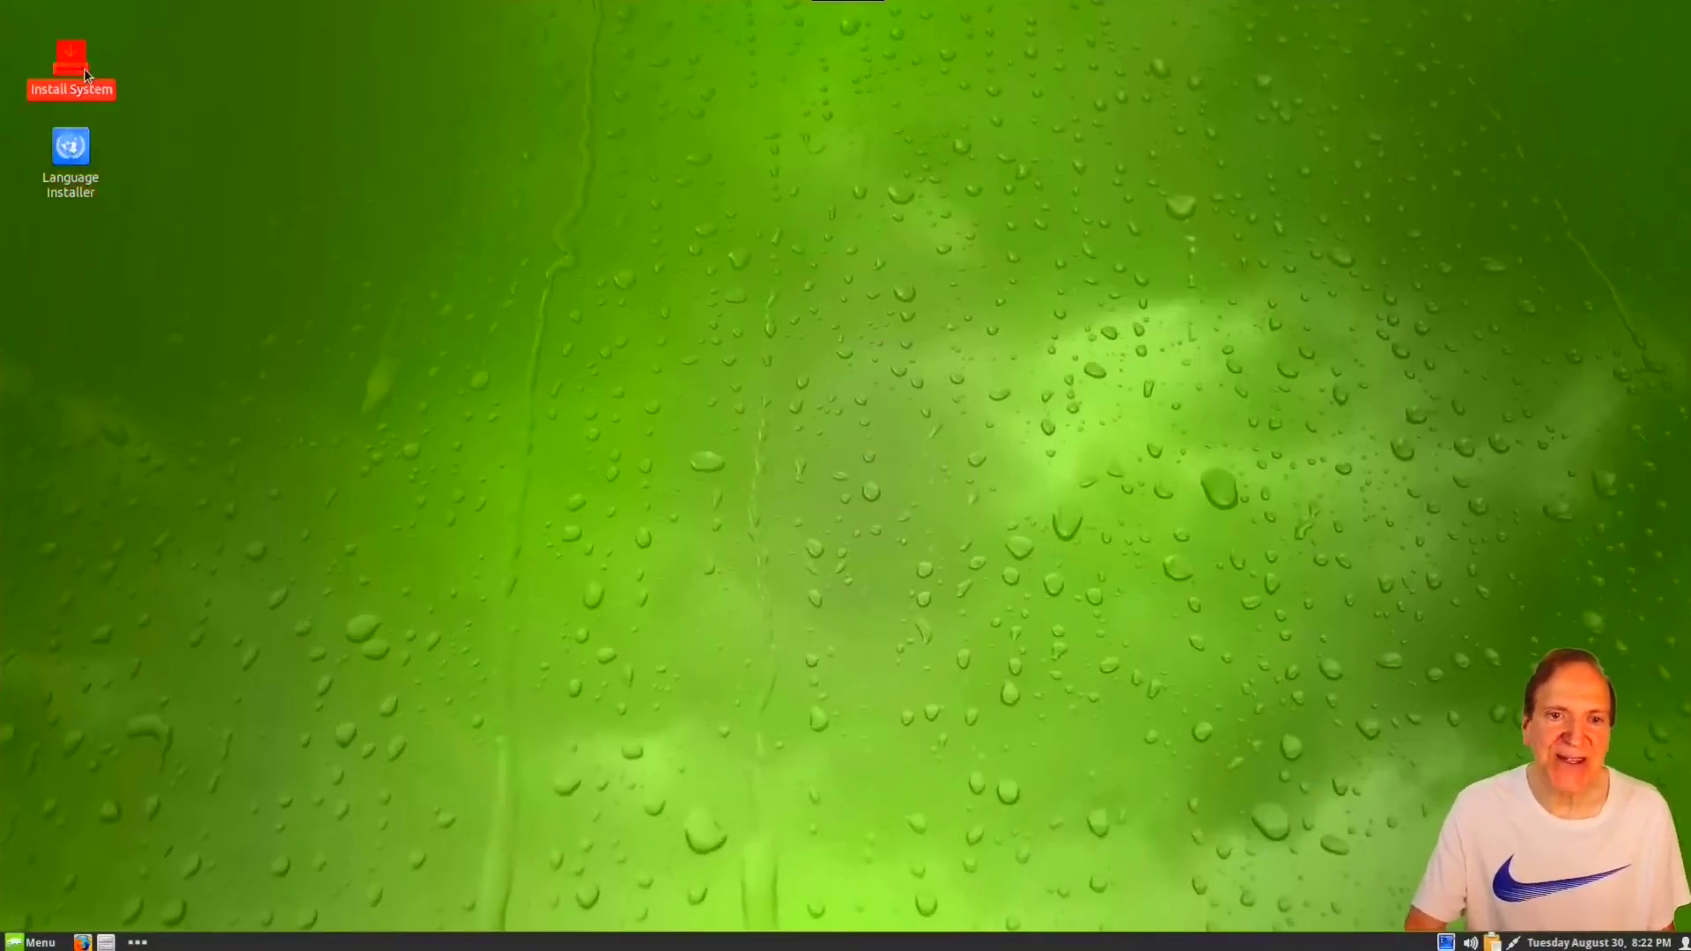
{"action": "double_click", "coordinate": [84, 70]}
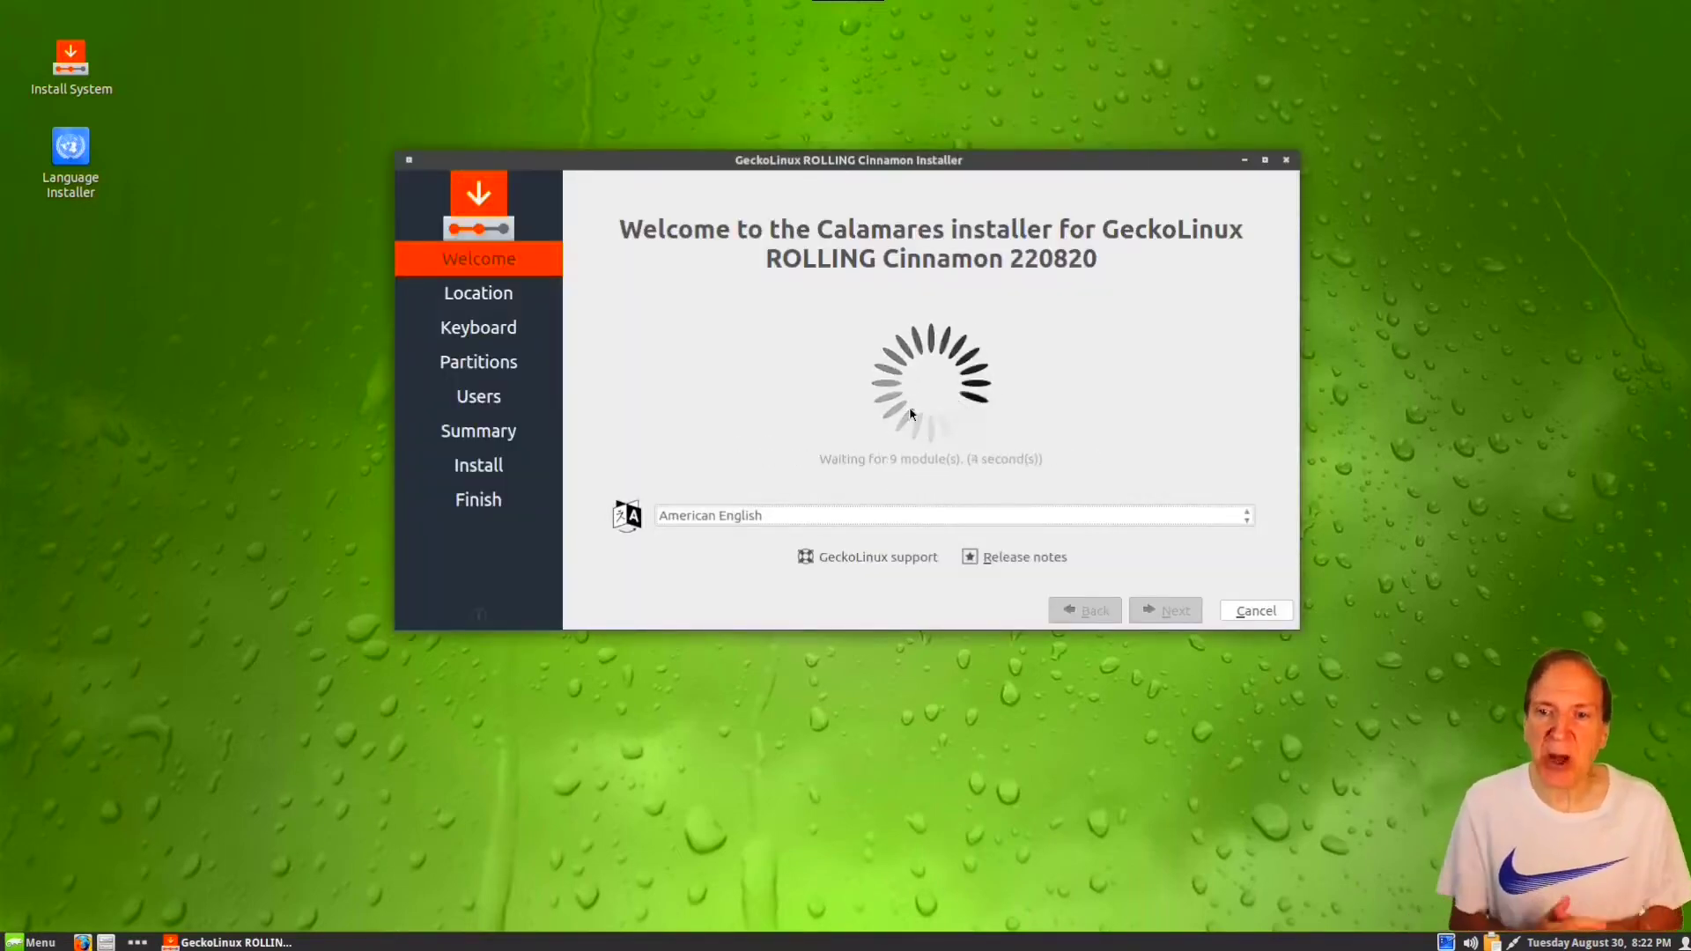
{"action": "left_click", "coordinate": [1164, 611]}
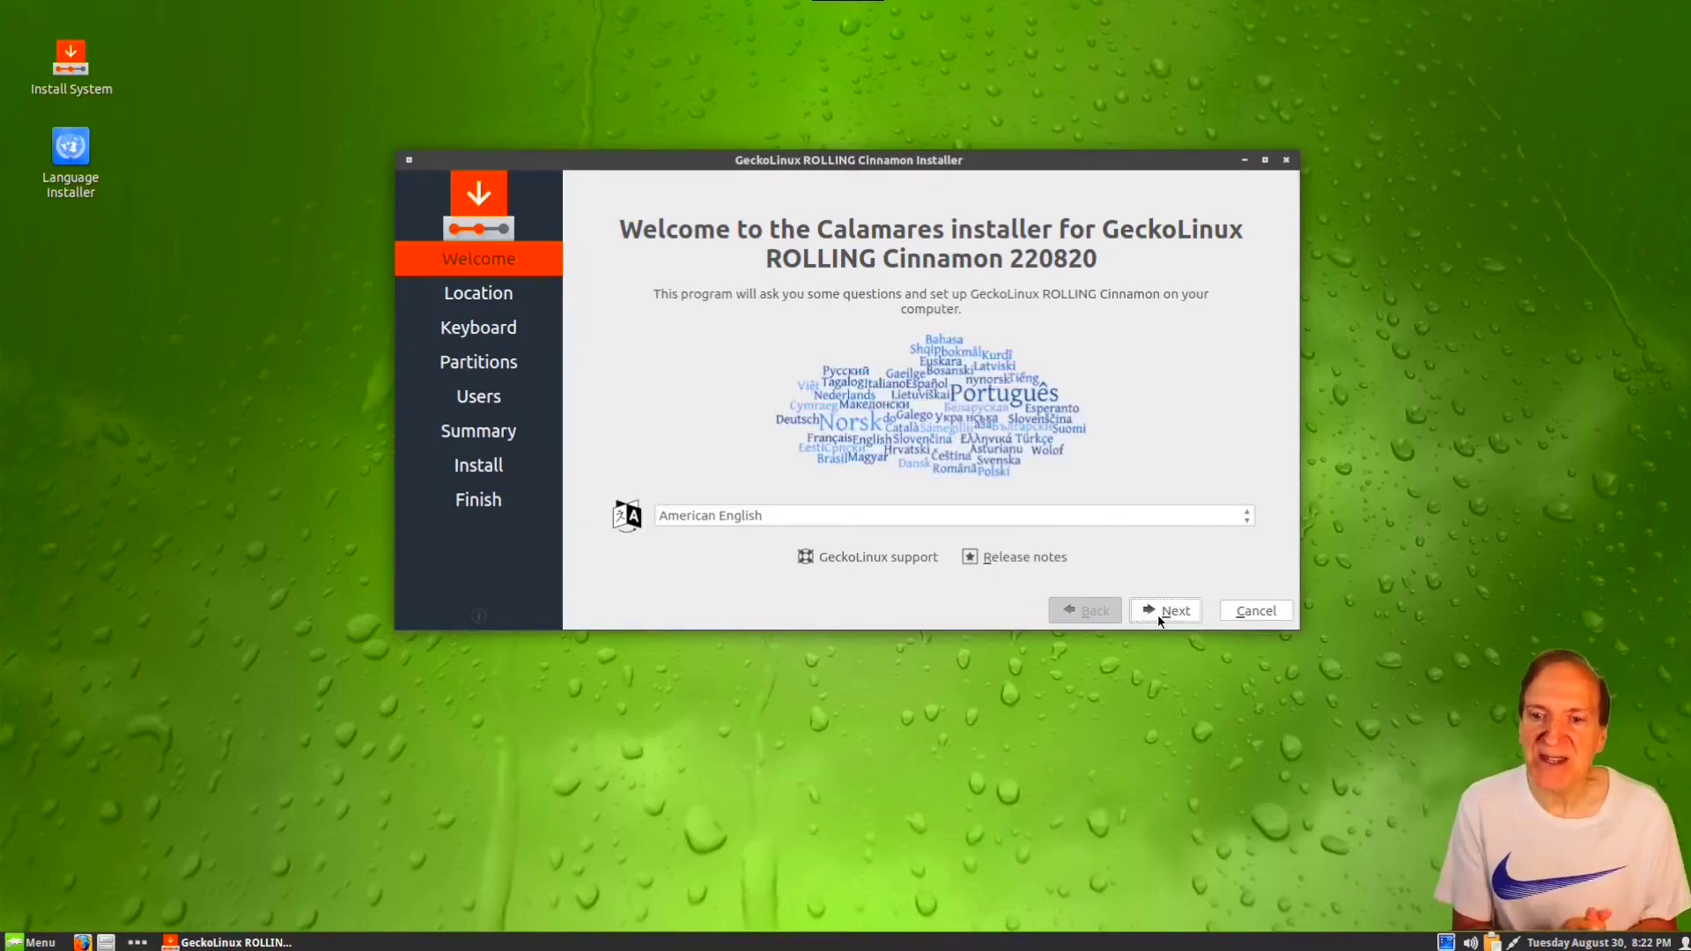
{"action": "left_click", "coordinate": [1162, 620]}
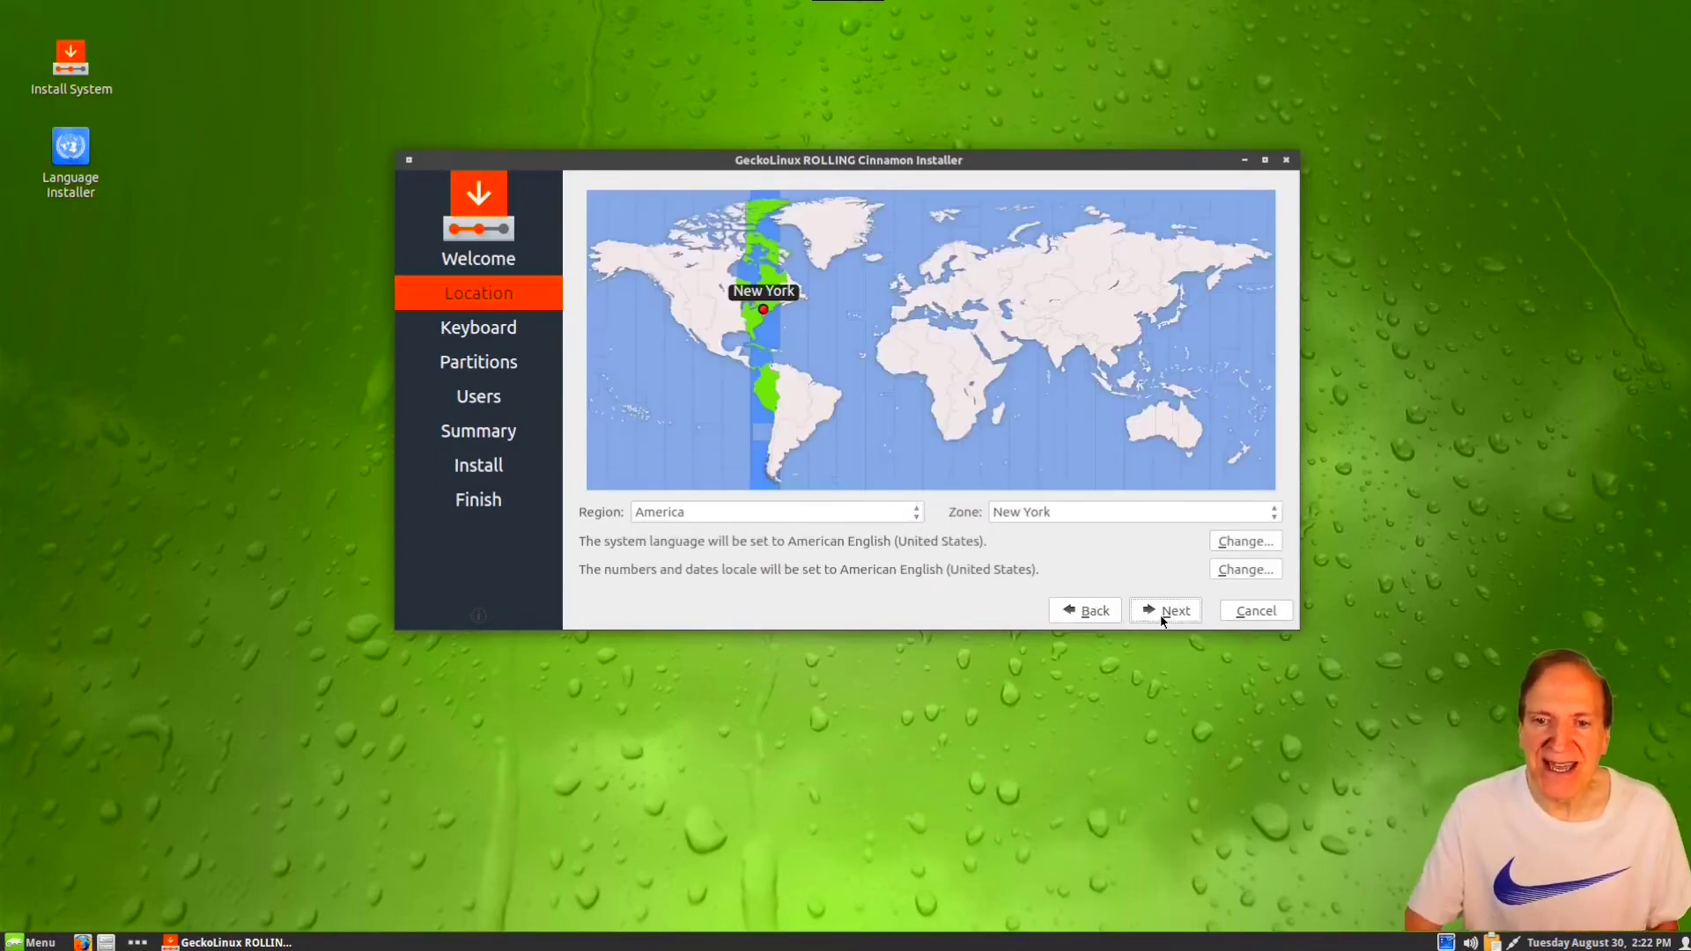
Step: Accept the America/New York location and default keyboard, and set the installation to erase the vda disk
{"action": "left_click", "coordinate": [1162, 621]}
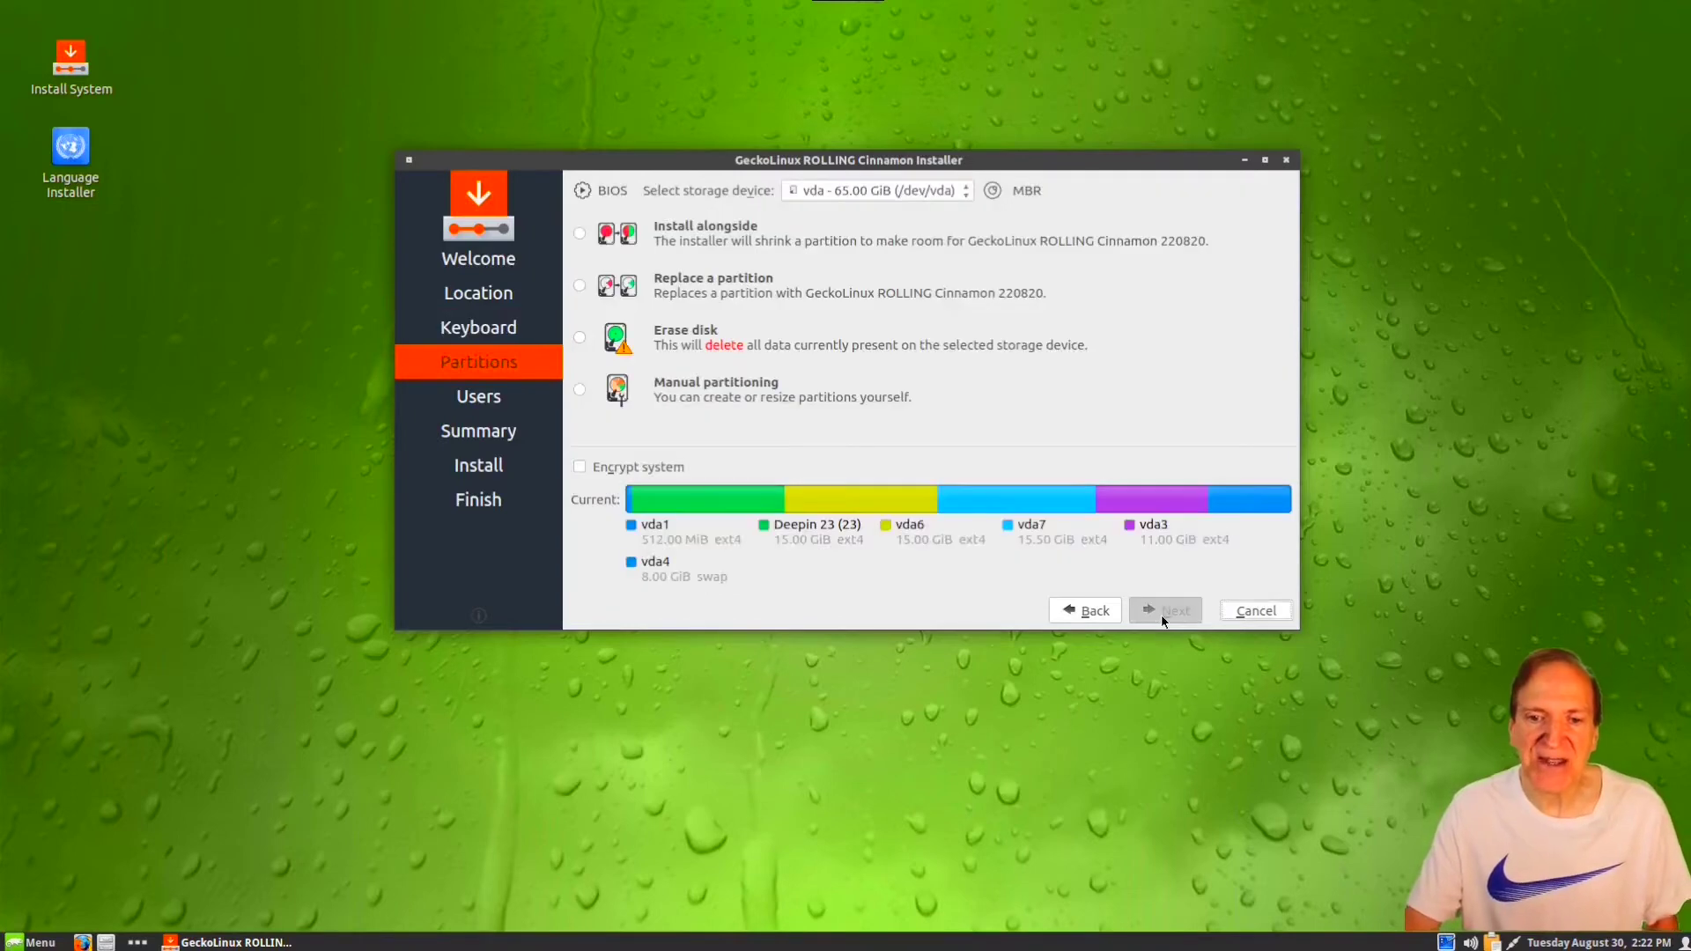
{"action": "left_click", "coordinate": [580, 340]}
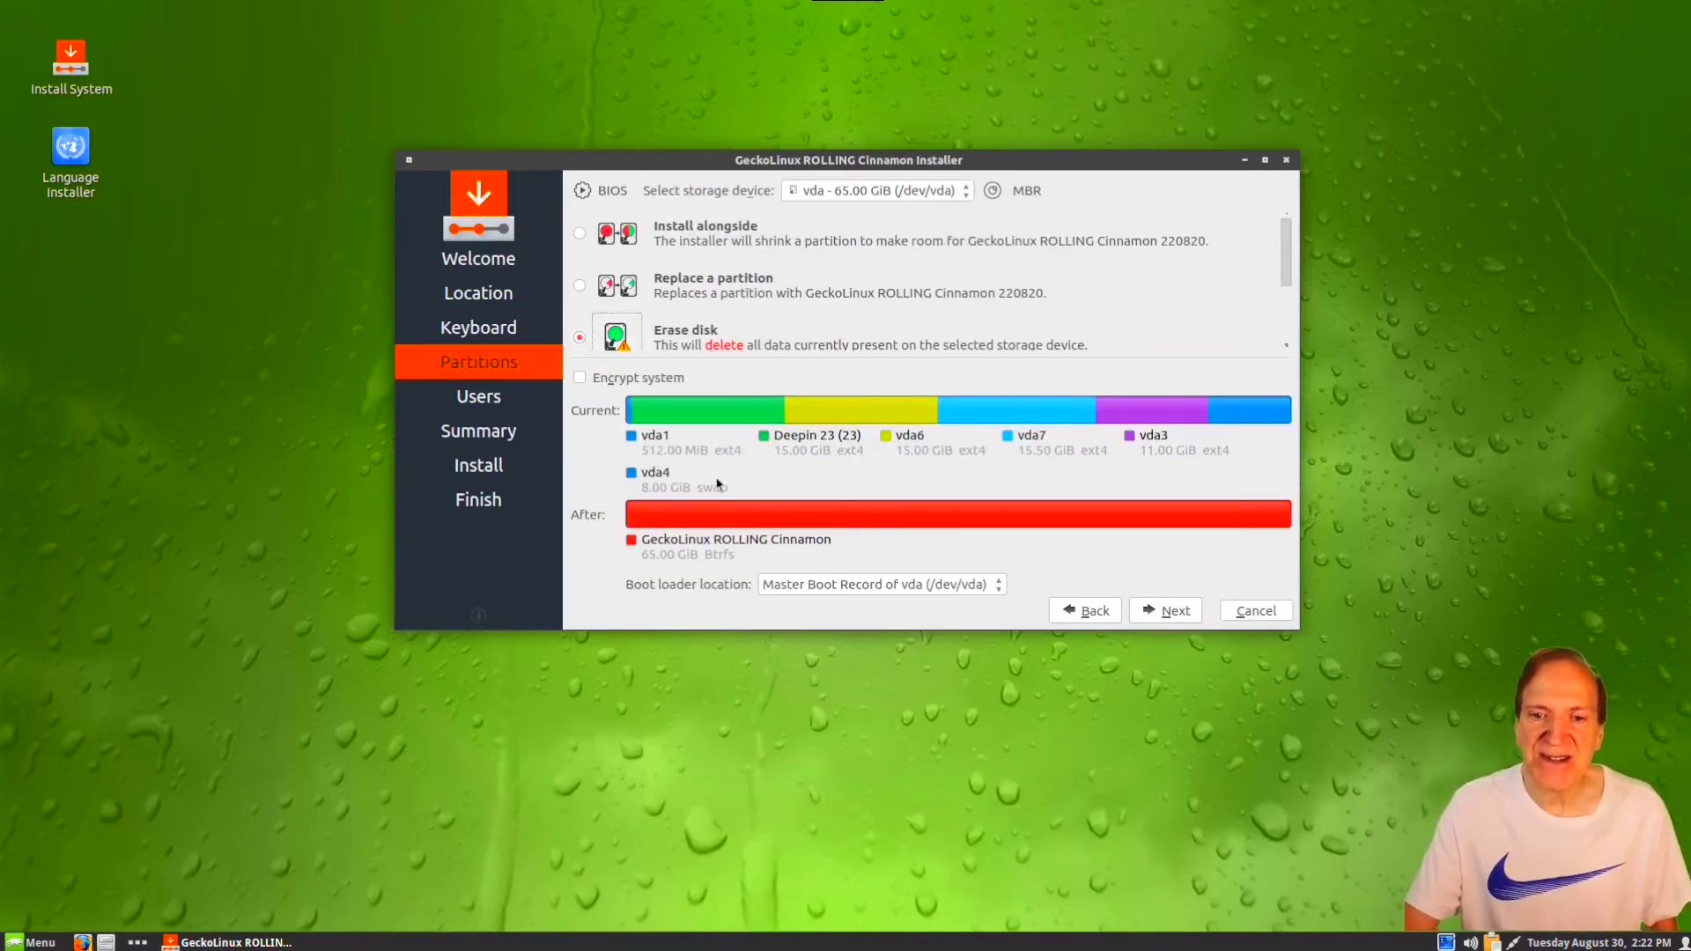
{"action": "left_click", "coordinate": [1170, 617]}
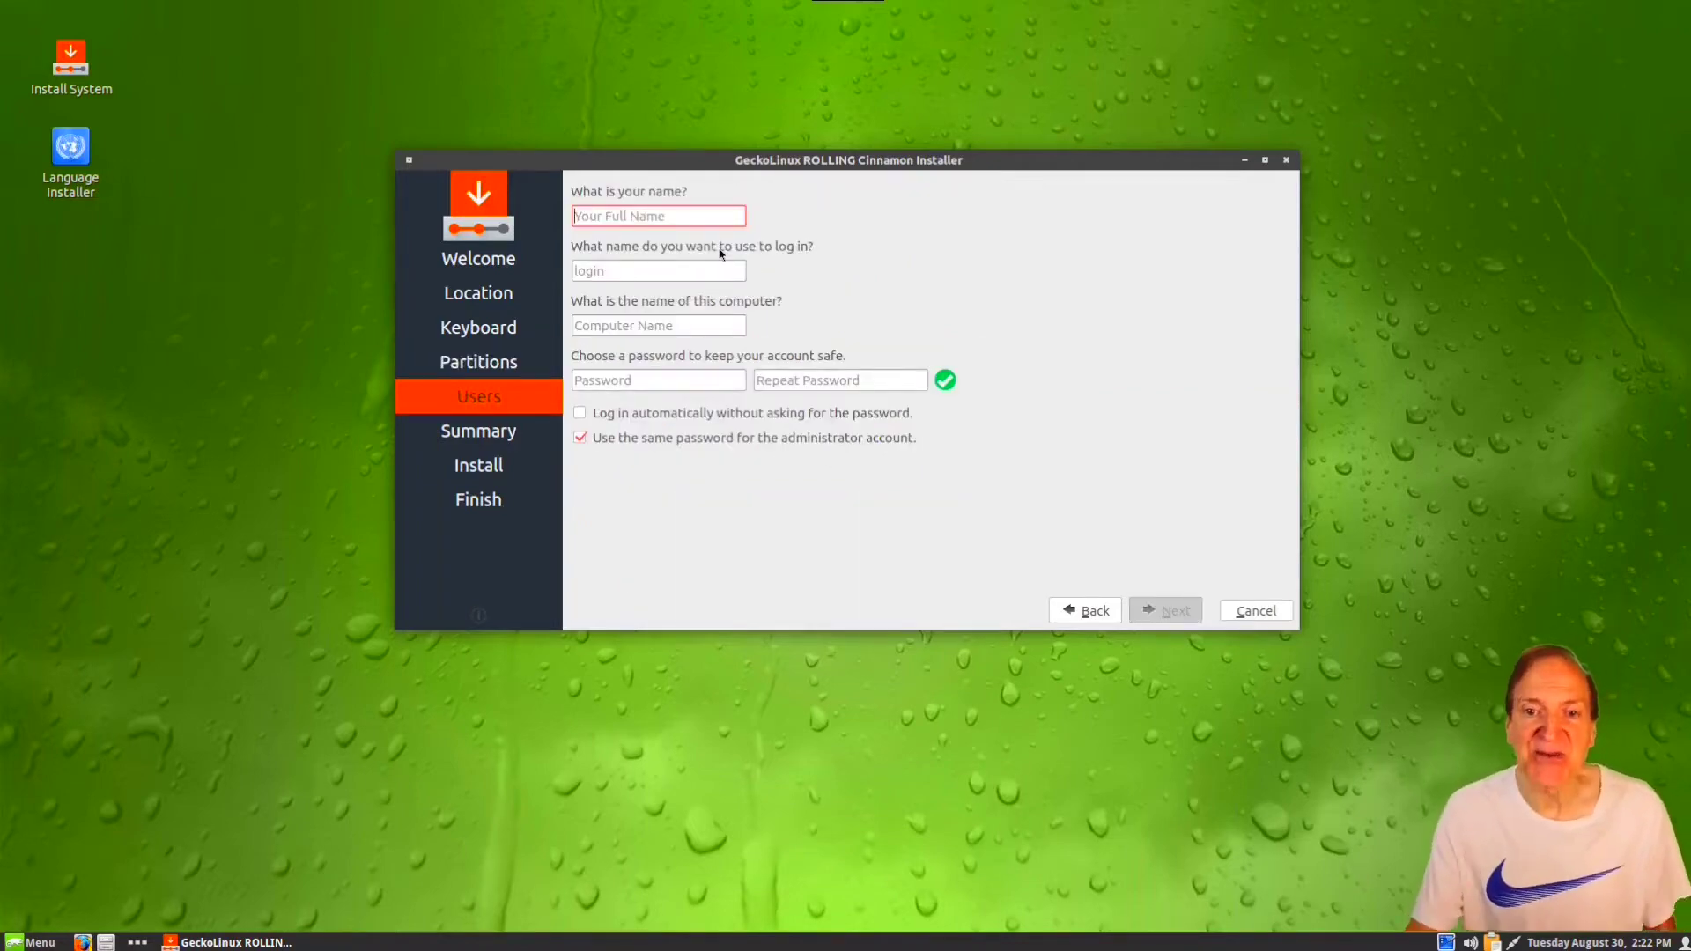
Step: Enter the user's full name for the new account, then enter and repeat the account password
{"action": "type", "text": "Toadwick"}
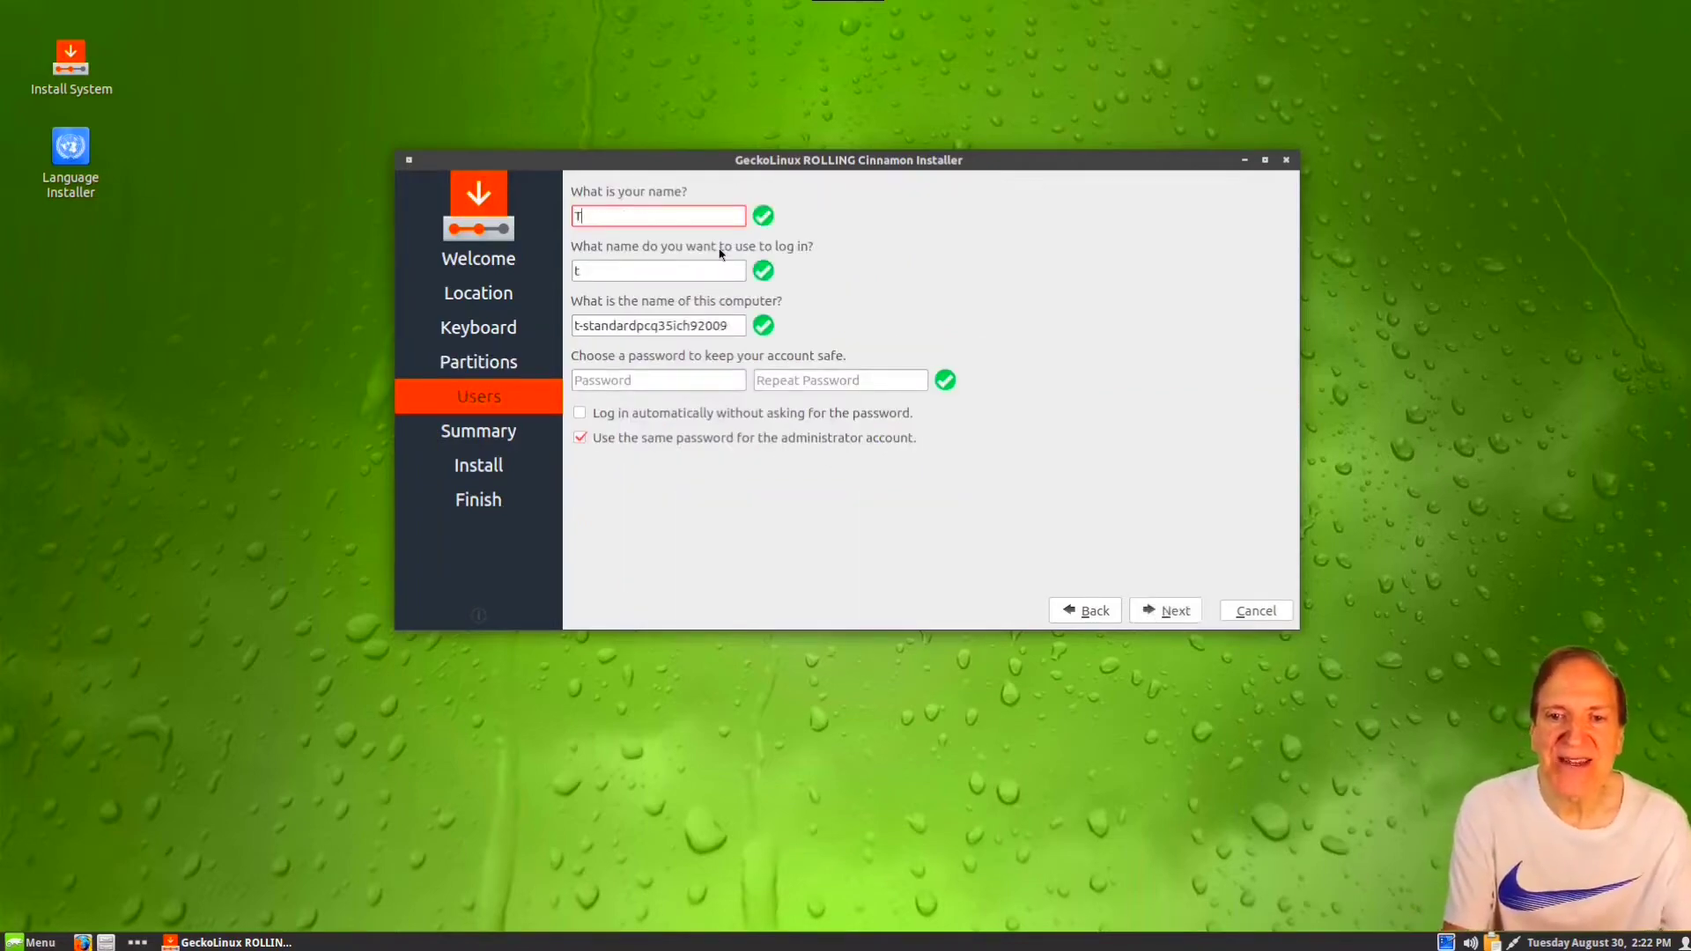
{"action": "key", "text": "Tab"}
{"action": "type", "text": "•••••••"}
{"action": "key", "text": "Tab"}
{"action": "type", "text": "•••••••"}
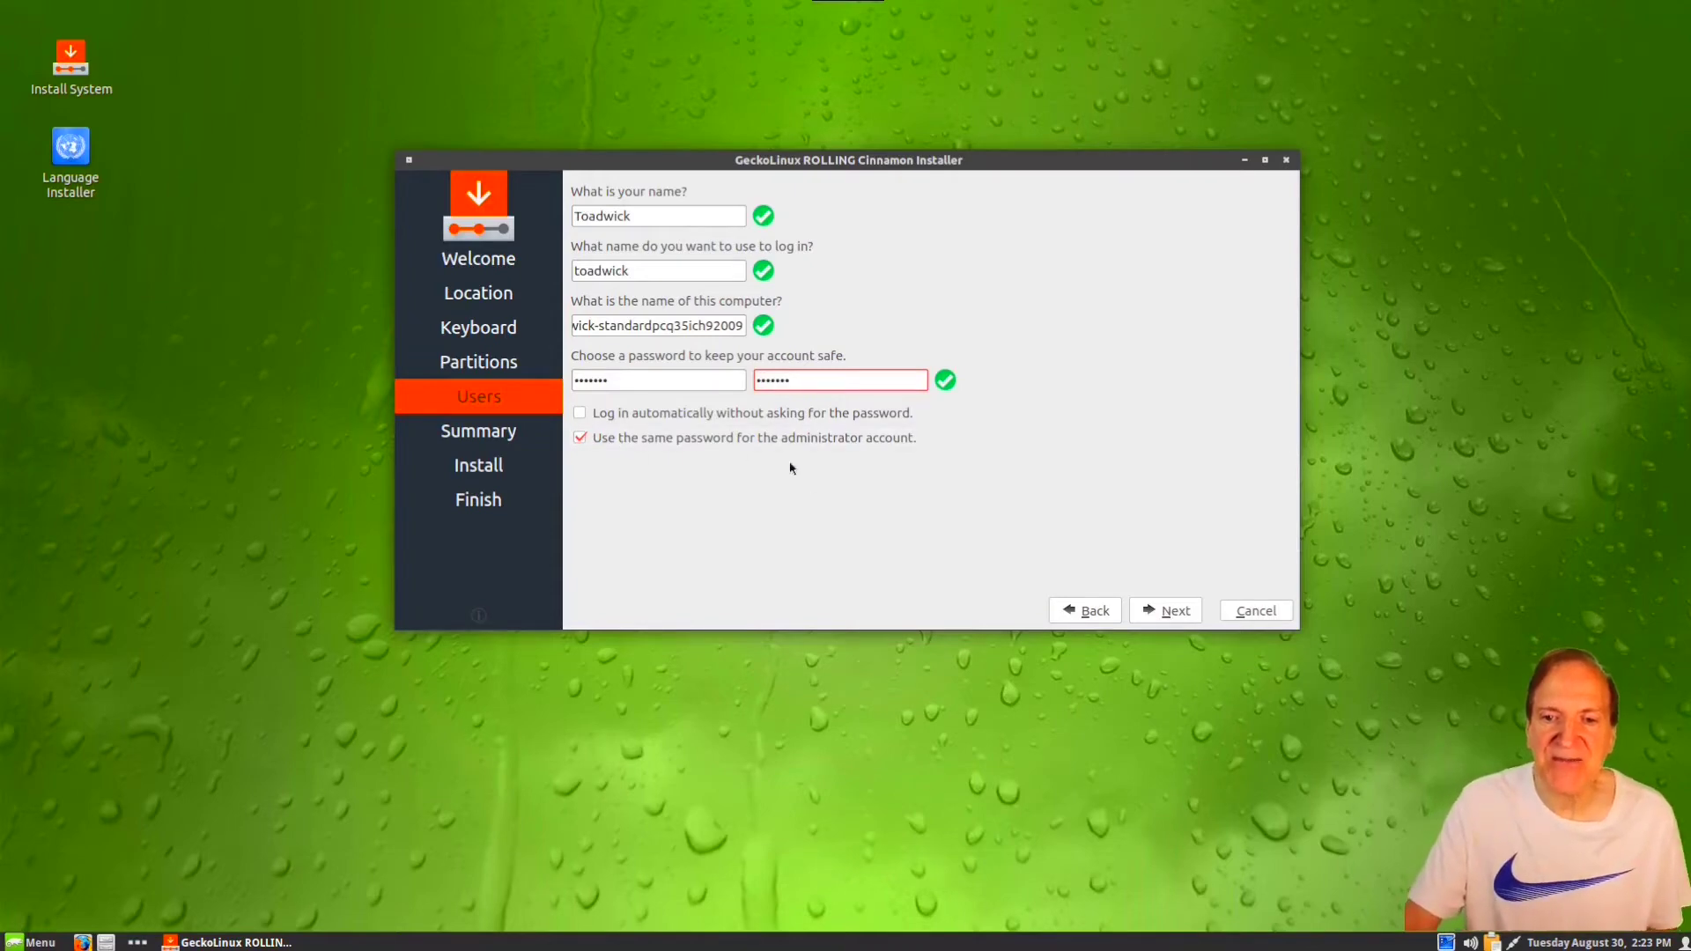
Step: Proceed to the installation summary, start installing GeckoLinux ROLLING Cinnamon and confirm the disk changes
{"action": "left_click", "coordinate": [1174, 611]}
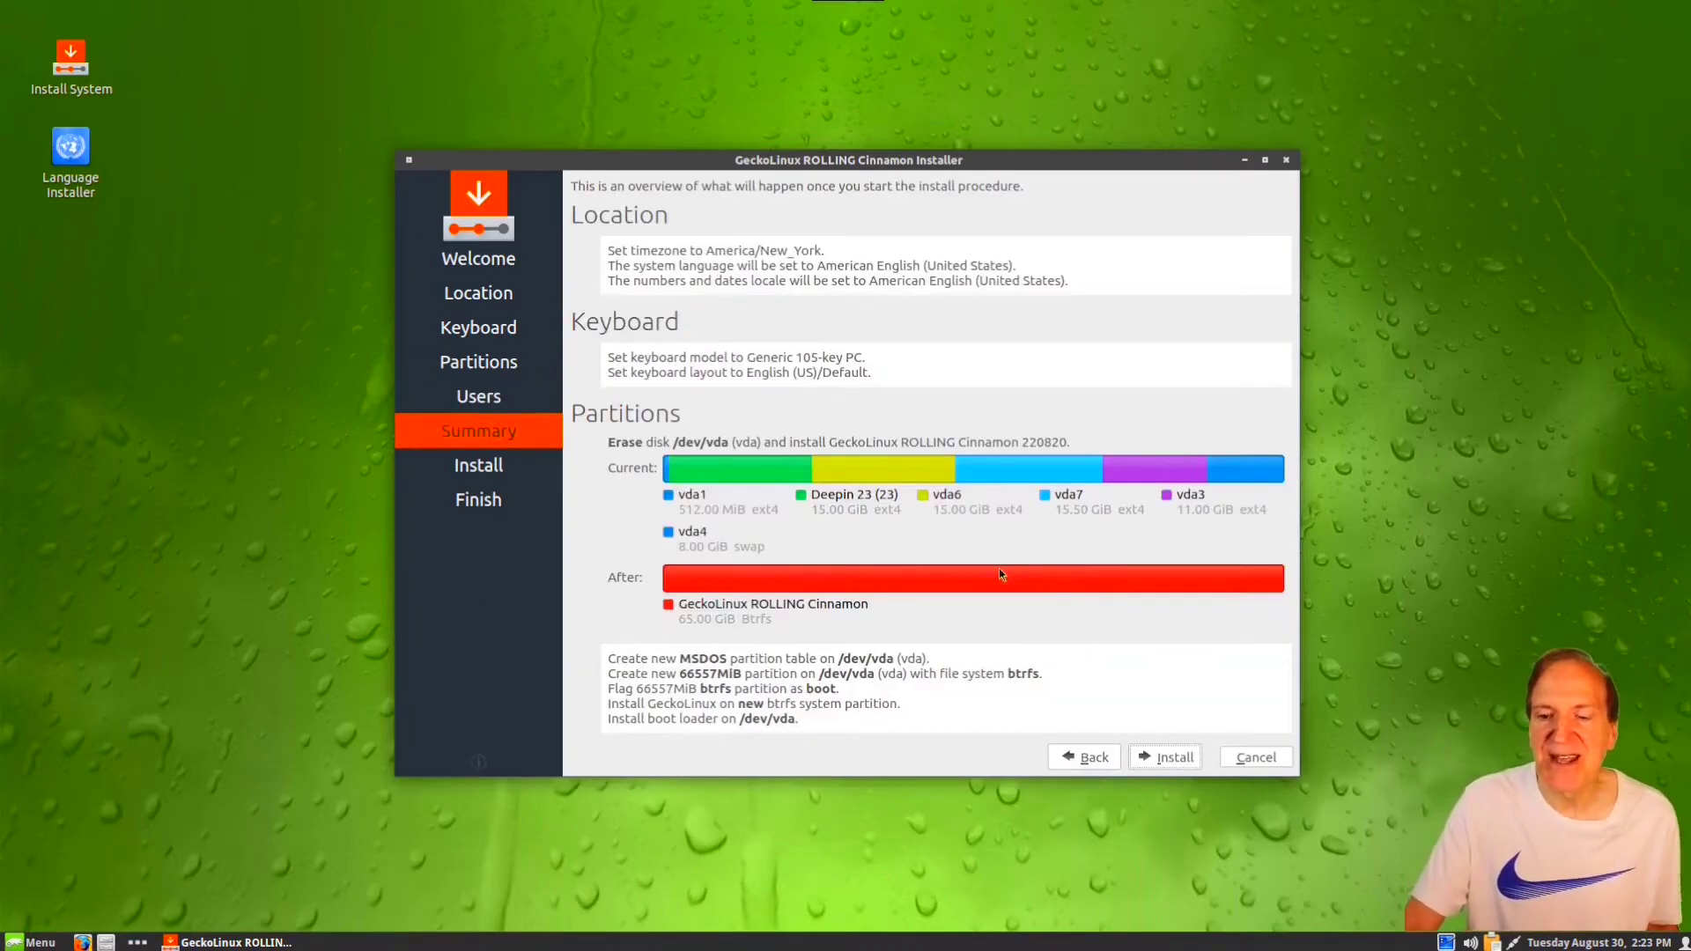
{"action": "left_click", "coordinate": [1170, 756]}
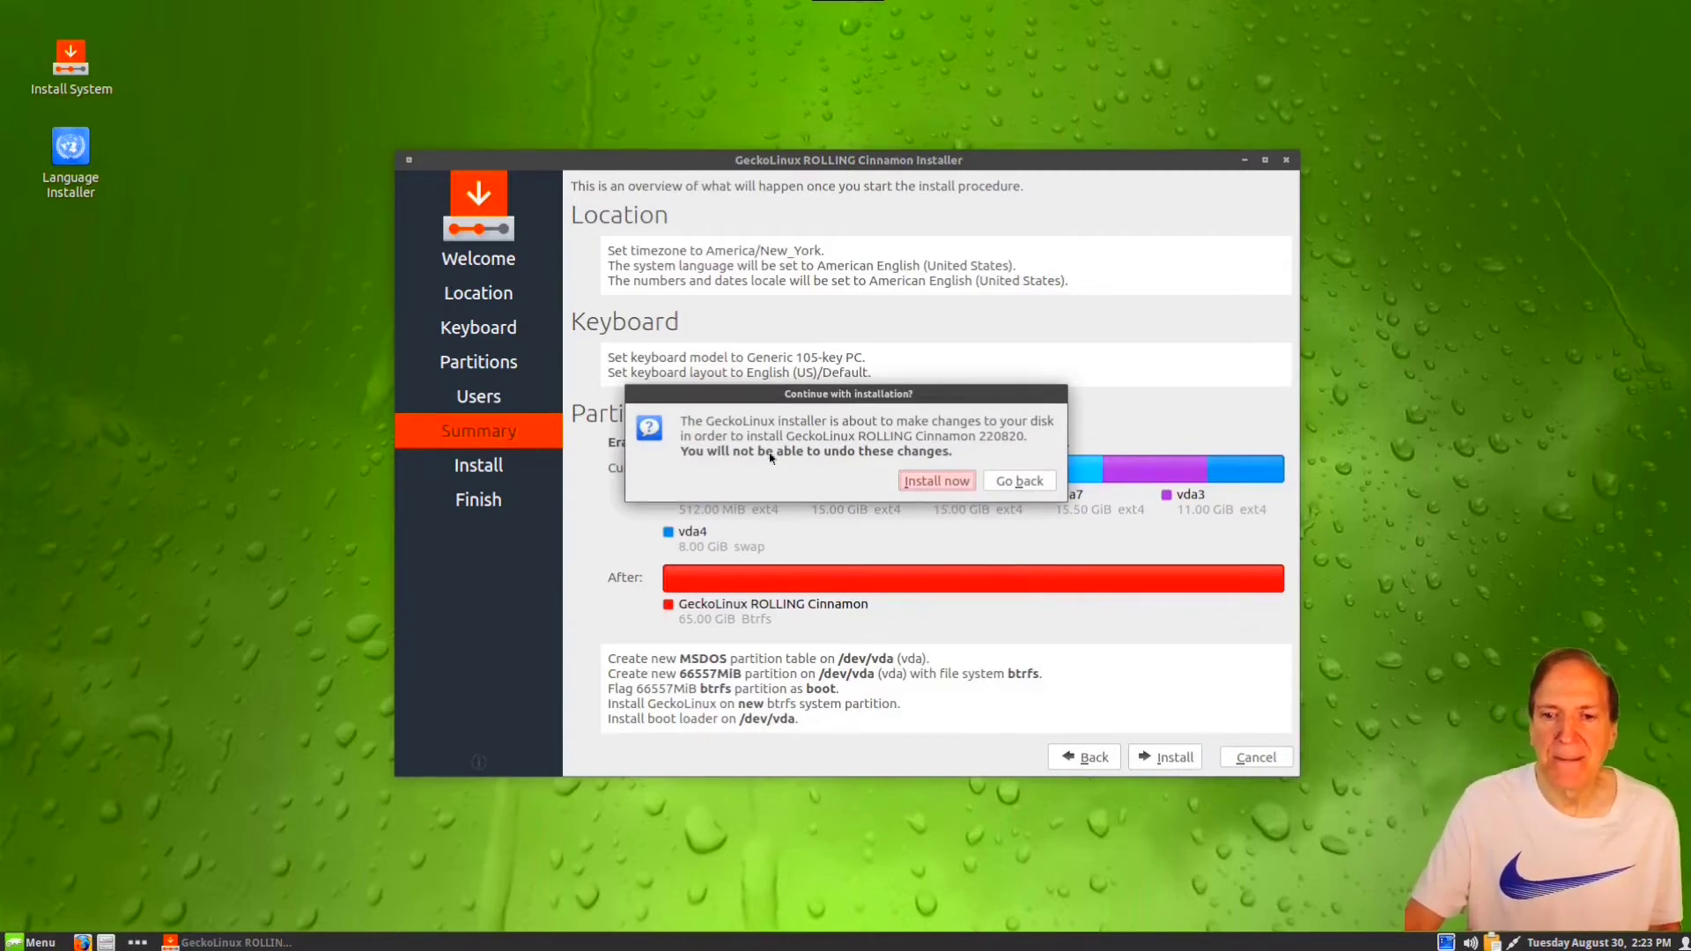
{"action": "left_click", "coordinate": [937, 481]}
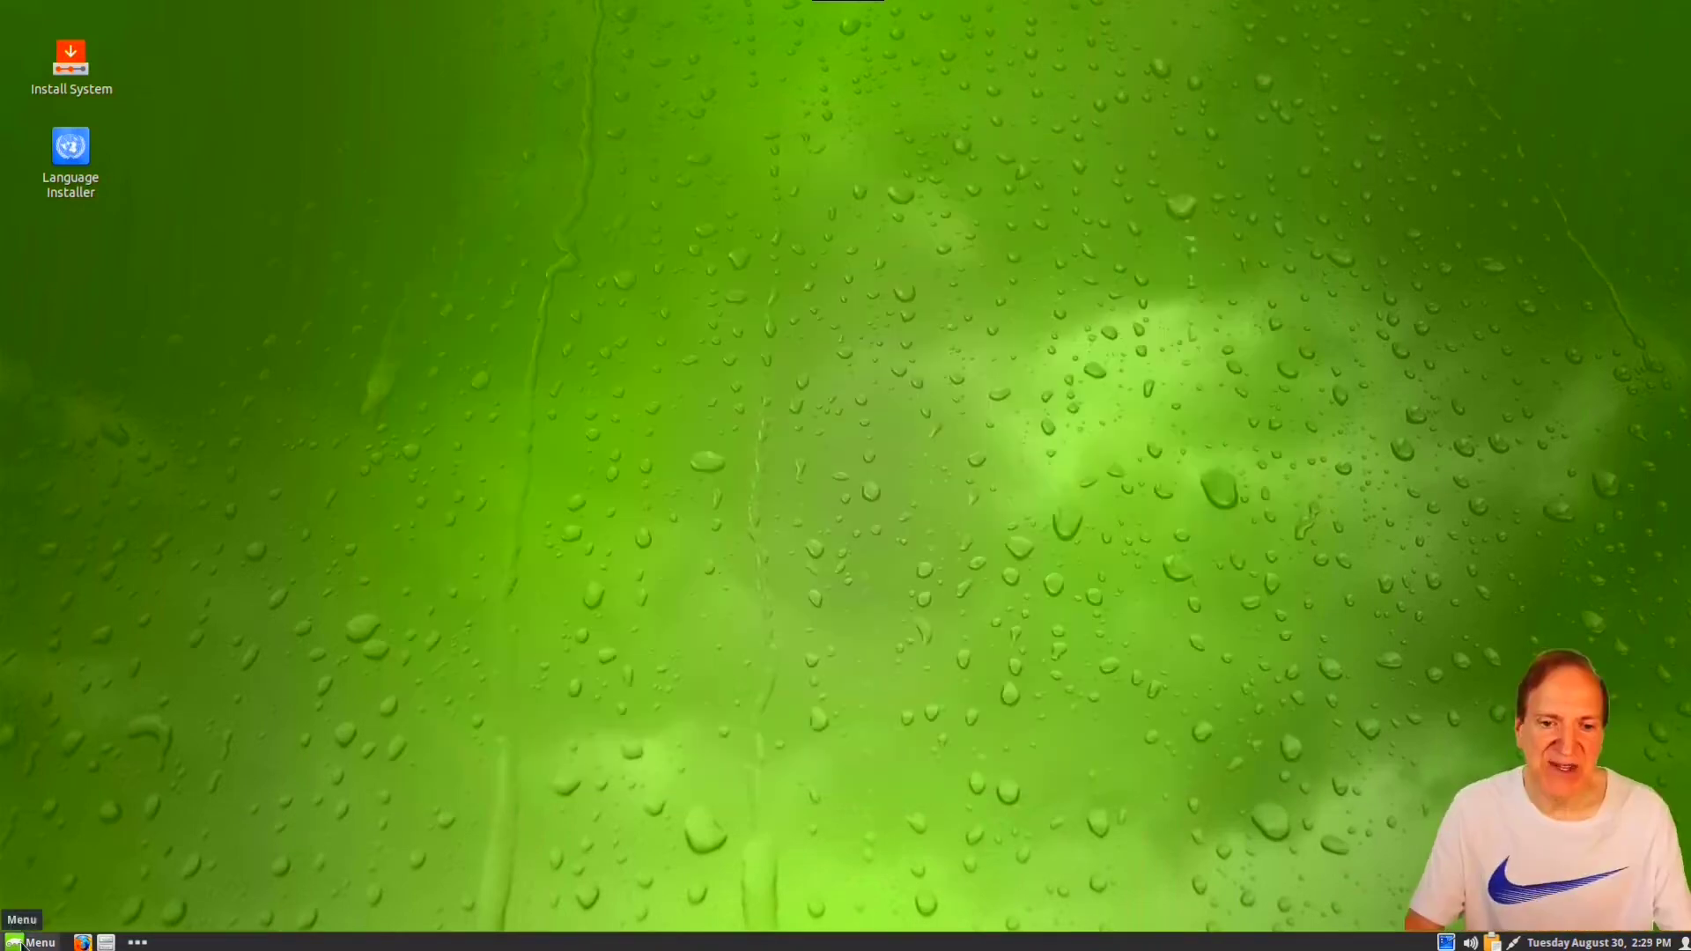
Step: Shut down the live session and boot the installed GeckoLinux ROLLING Cinnamon system to its desktop
{"action": "left_click", "coordinate": [31, 942]}
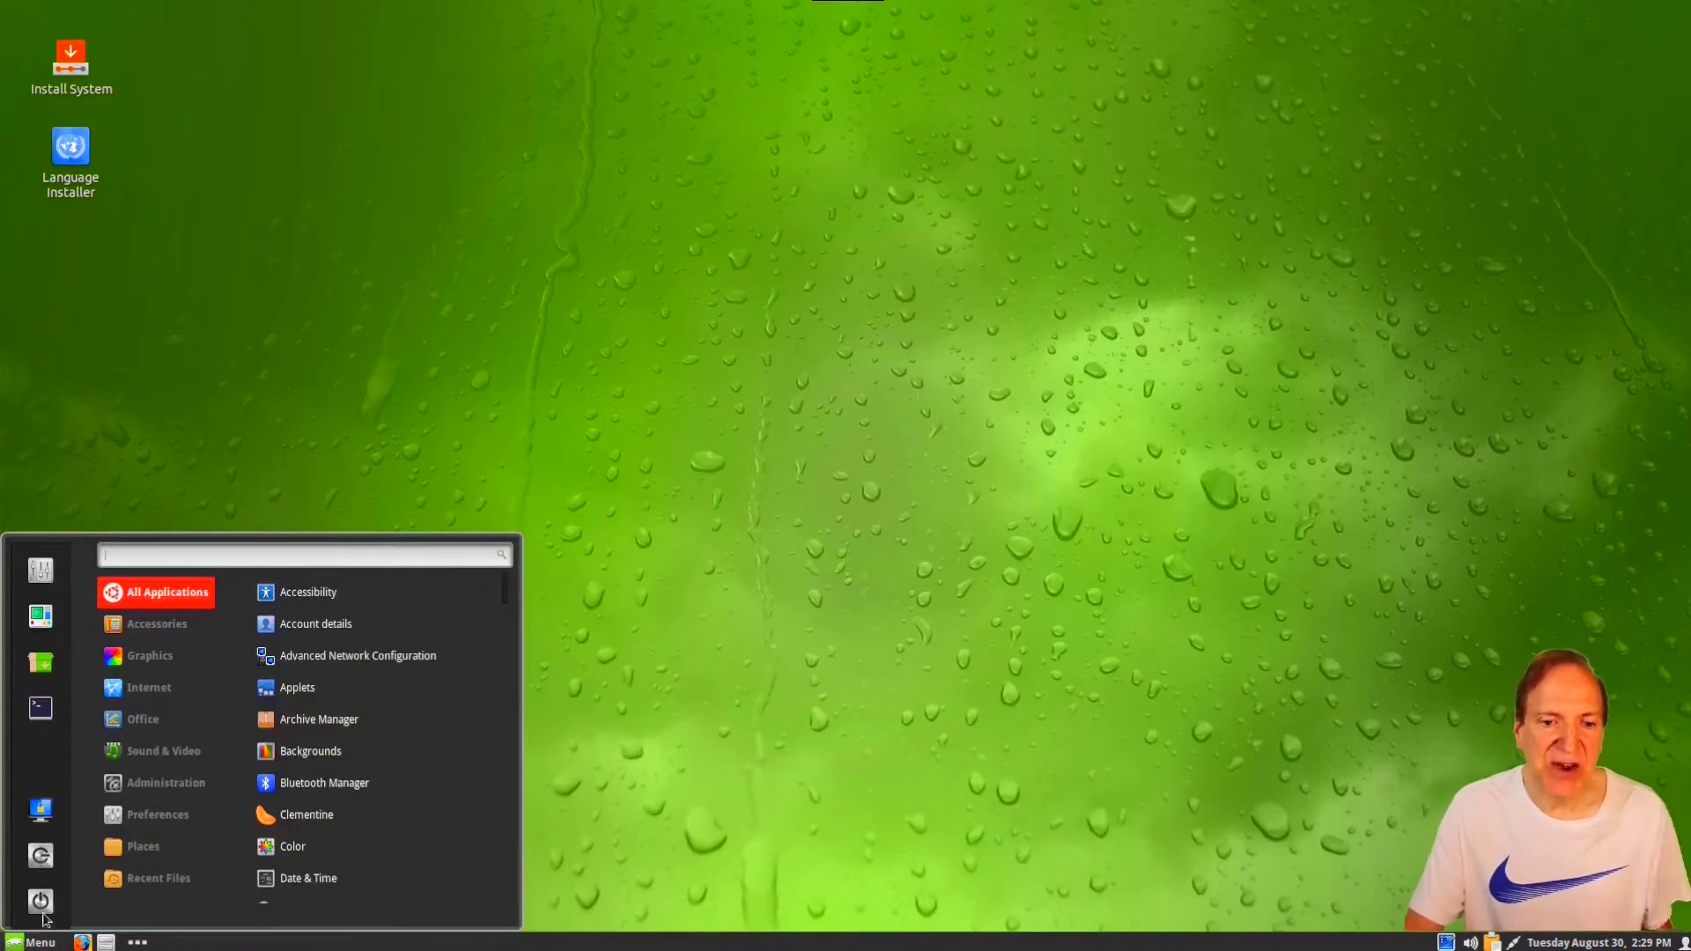
{"action": "left_click", "coordinate": [42, 903]}
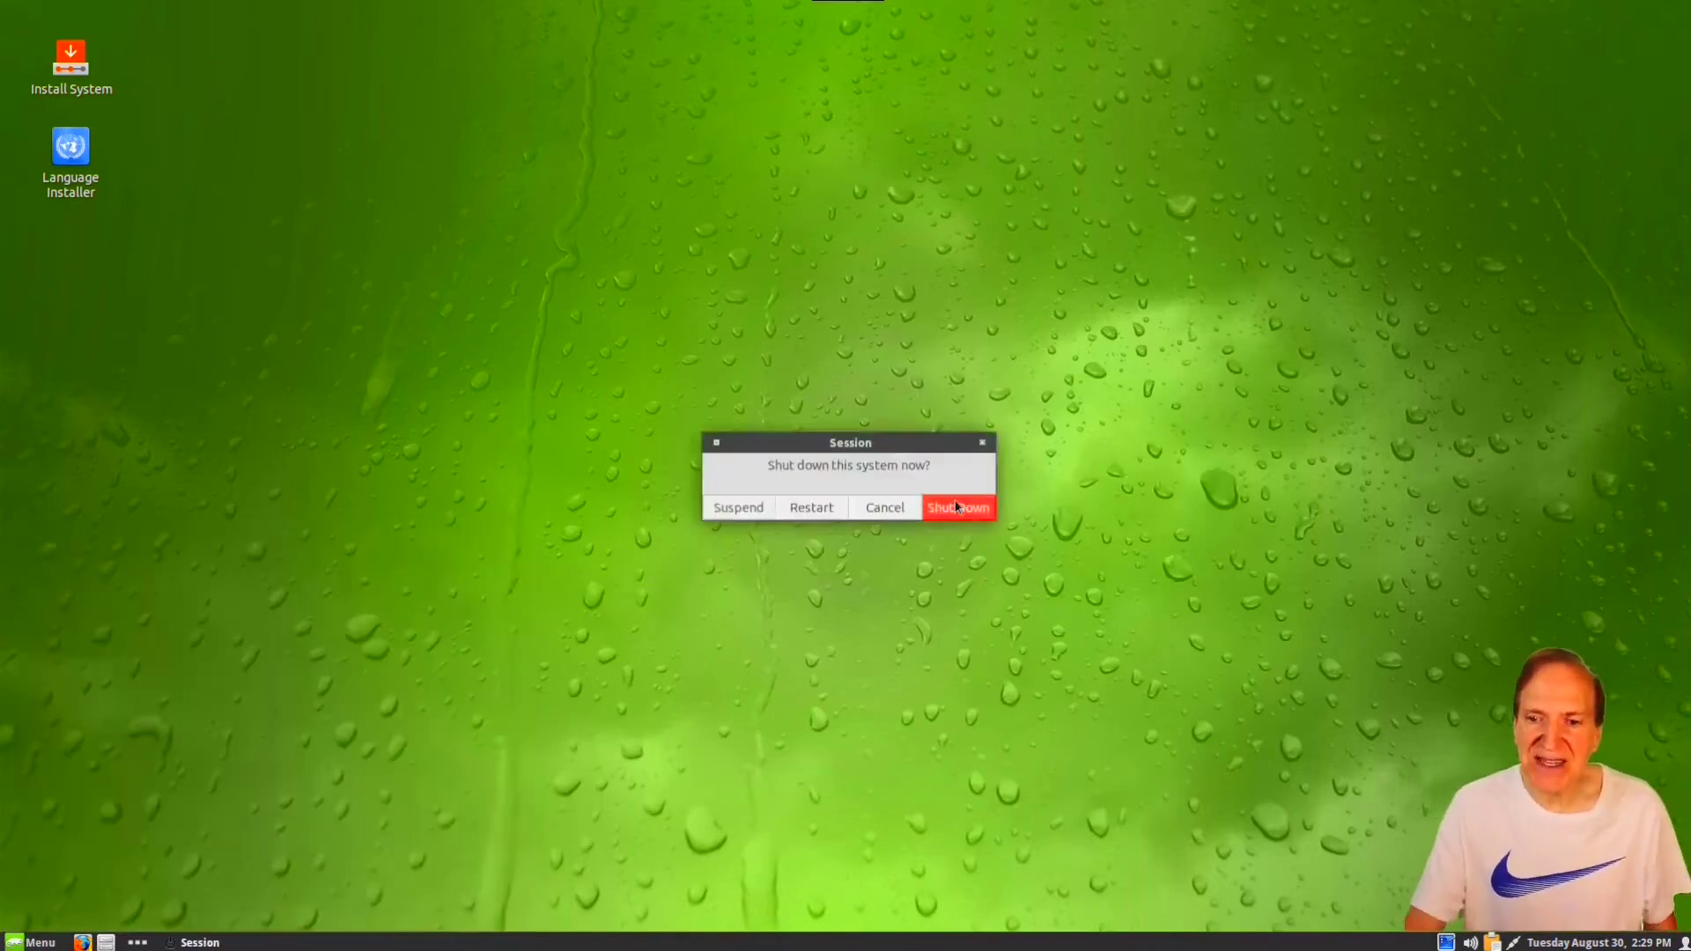
{"action": "left_click", "coordinate": [956, 509]}
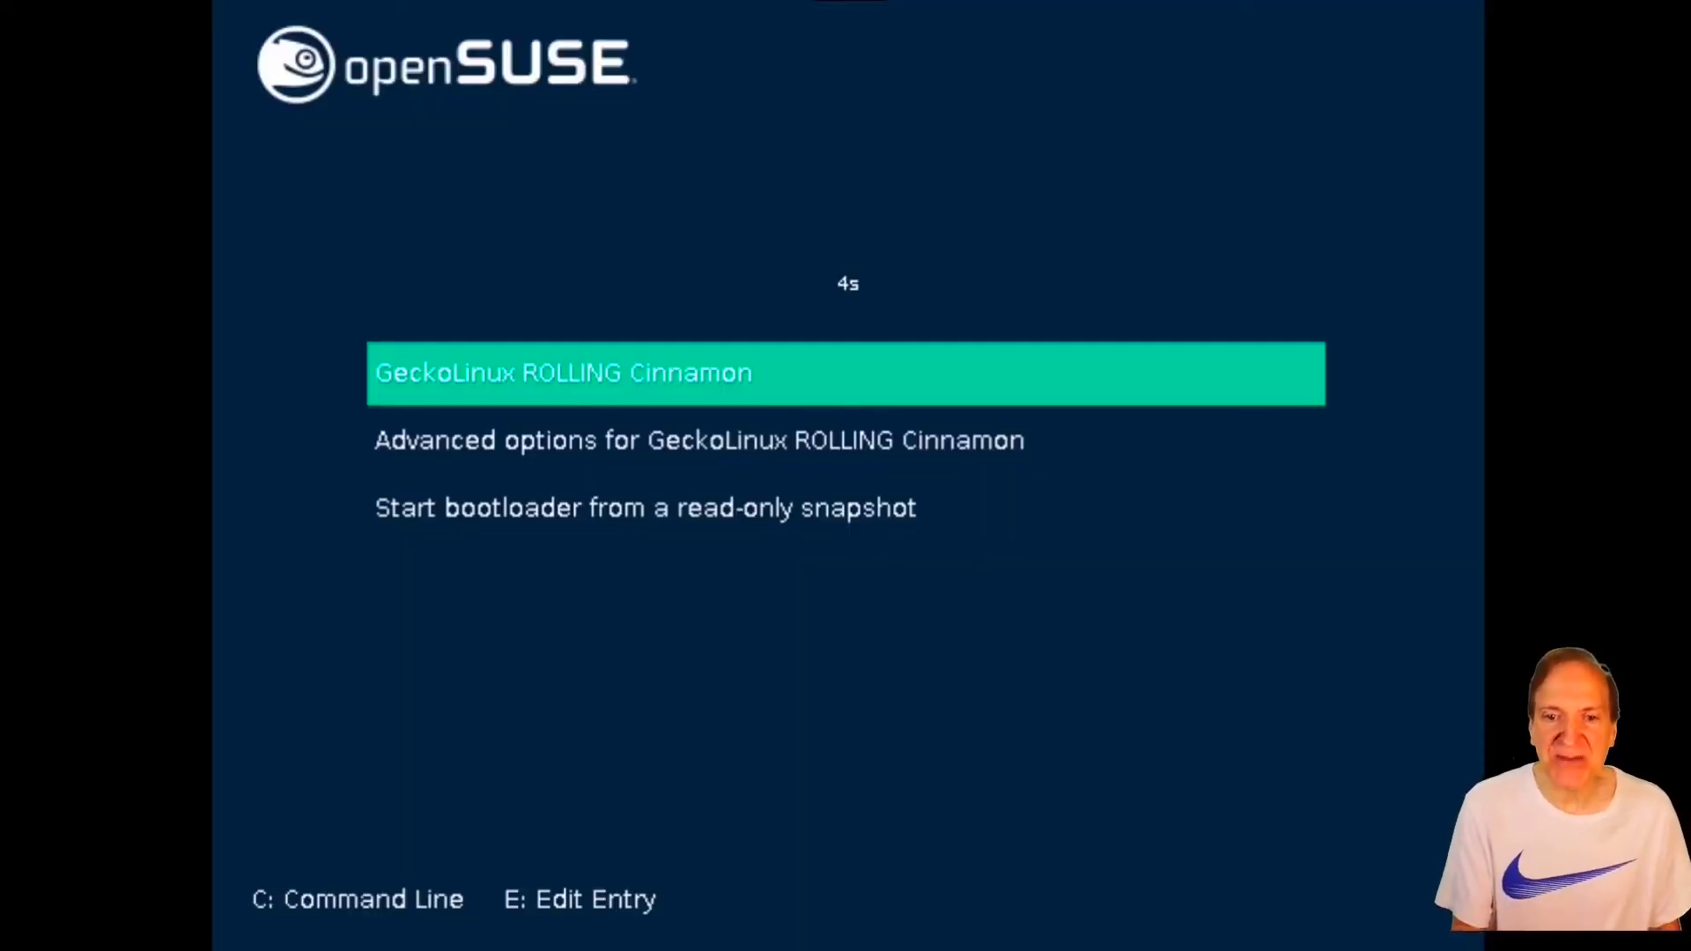
{"action": "key", "text": "Return"}
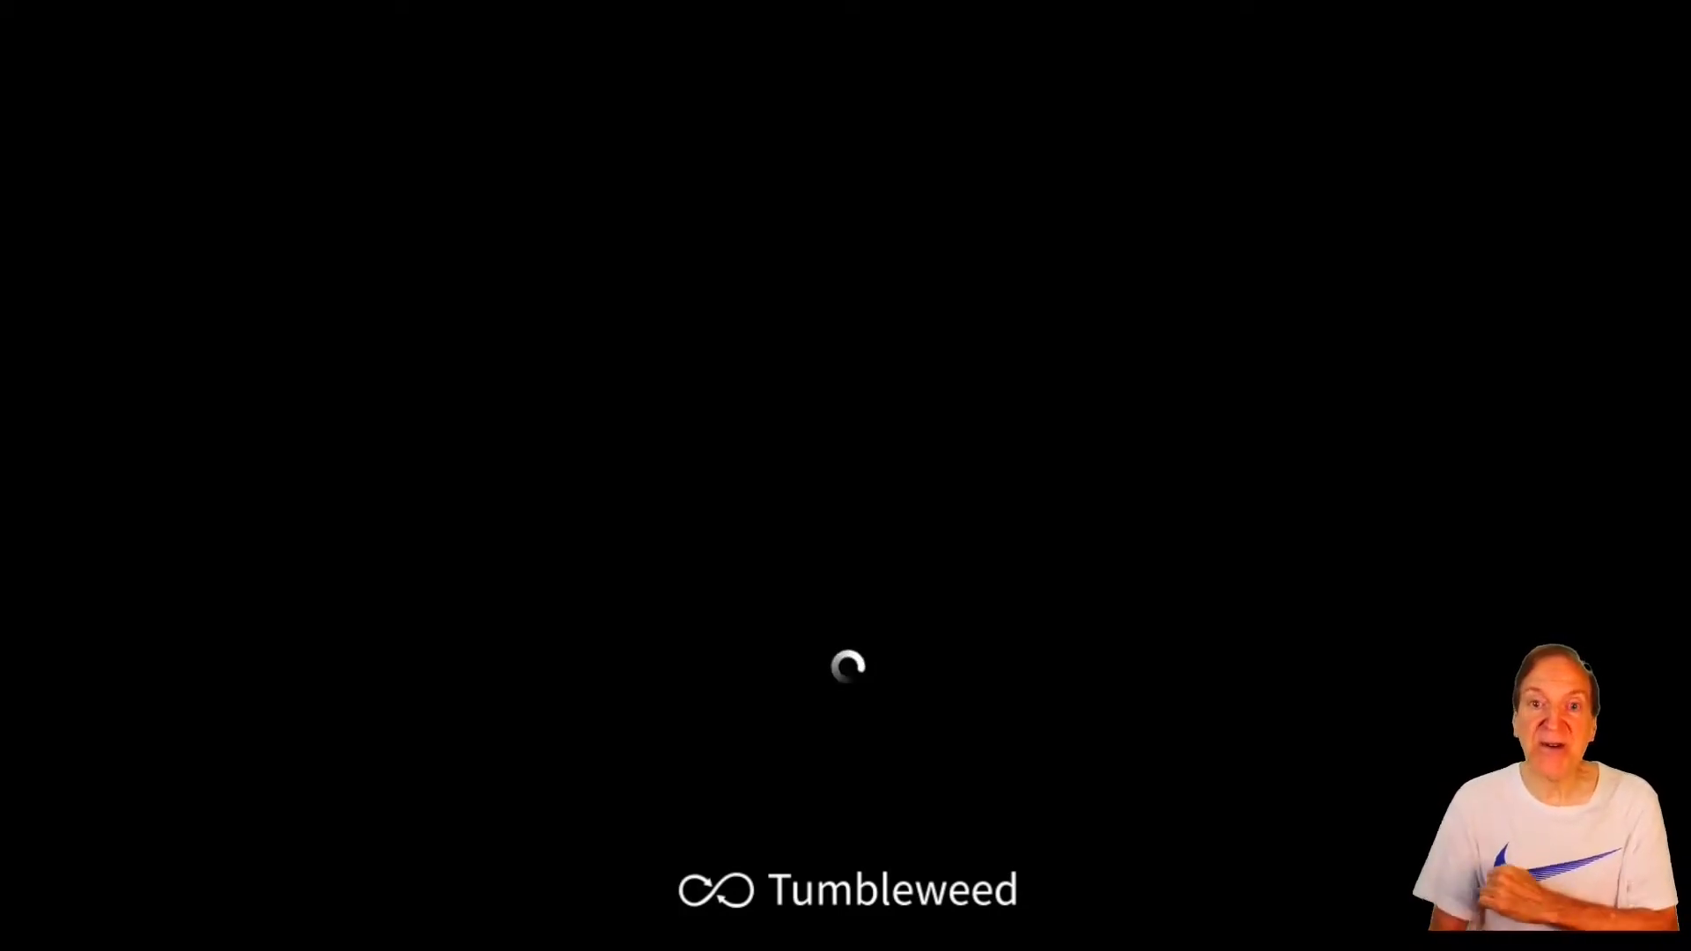
{"action": "key", "text": "Return"}
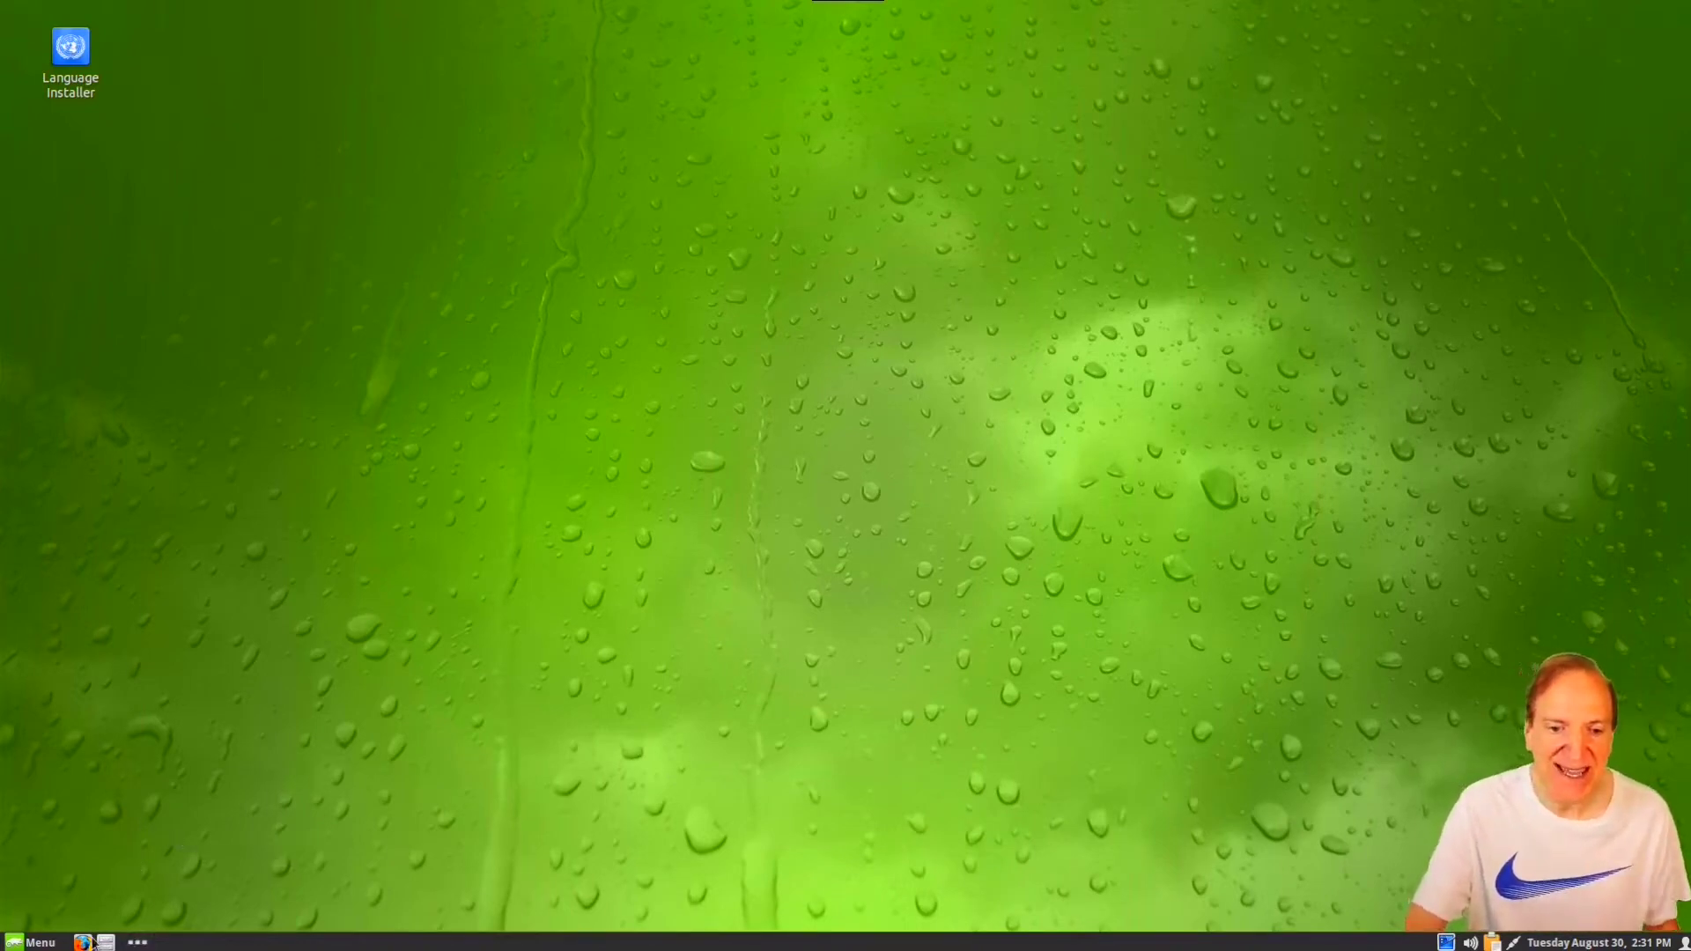
Step: Browse the Graphics applications on the installed system and close the application list
{"action": "left_click", "coordinate": [34, 942]}
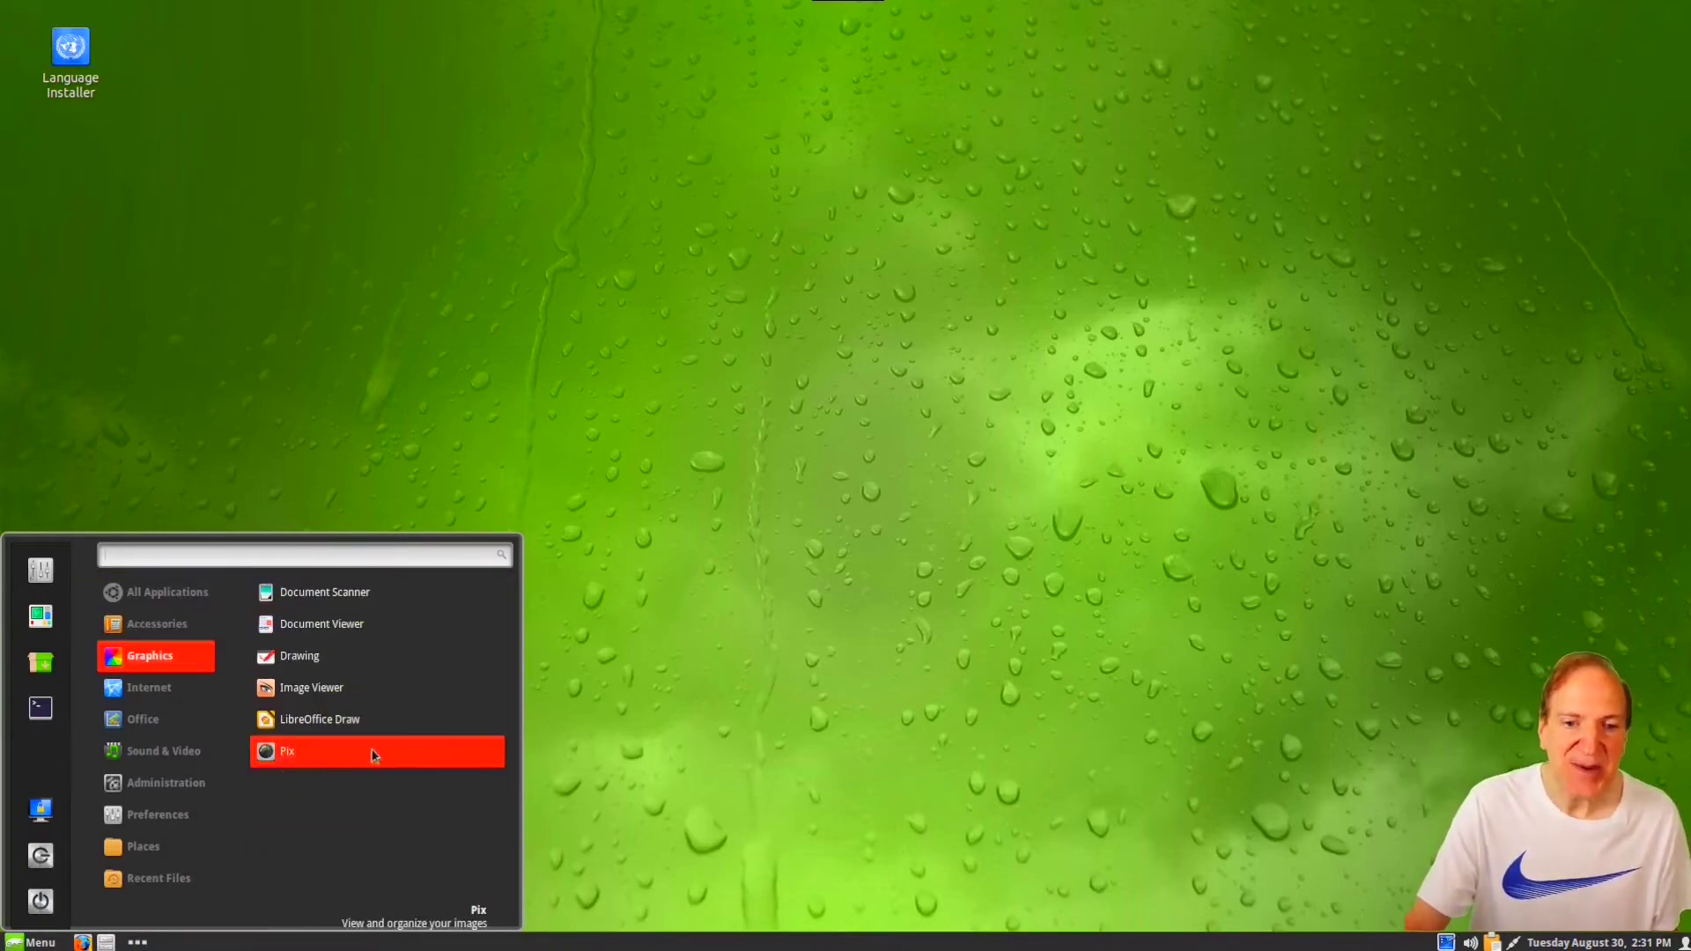
{"action": "left_click", "coordinate": [384, 500]}
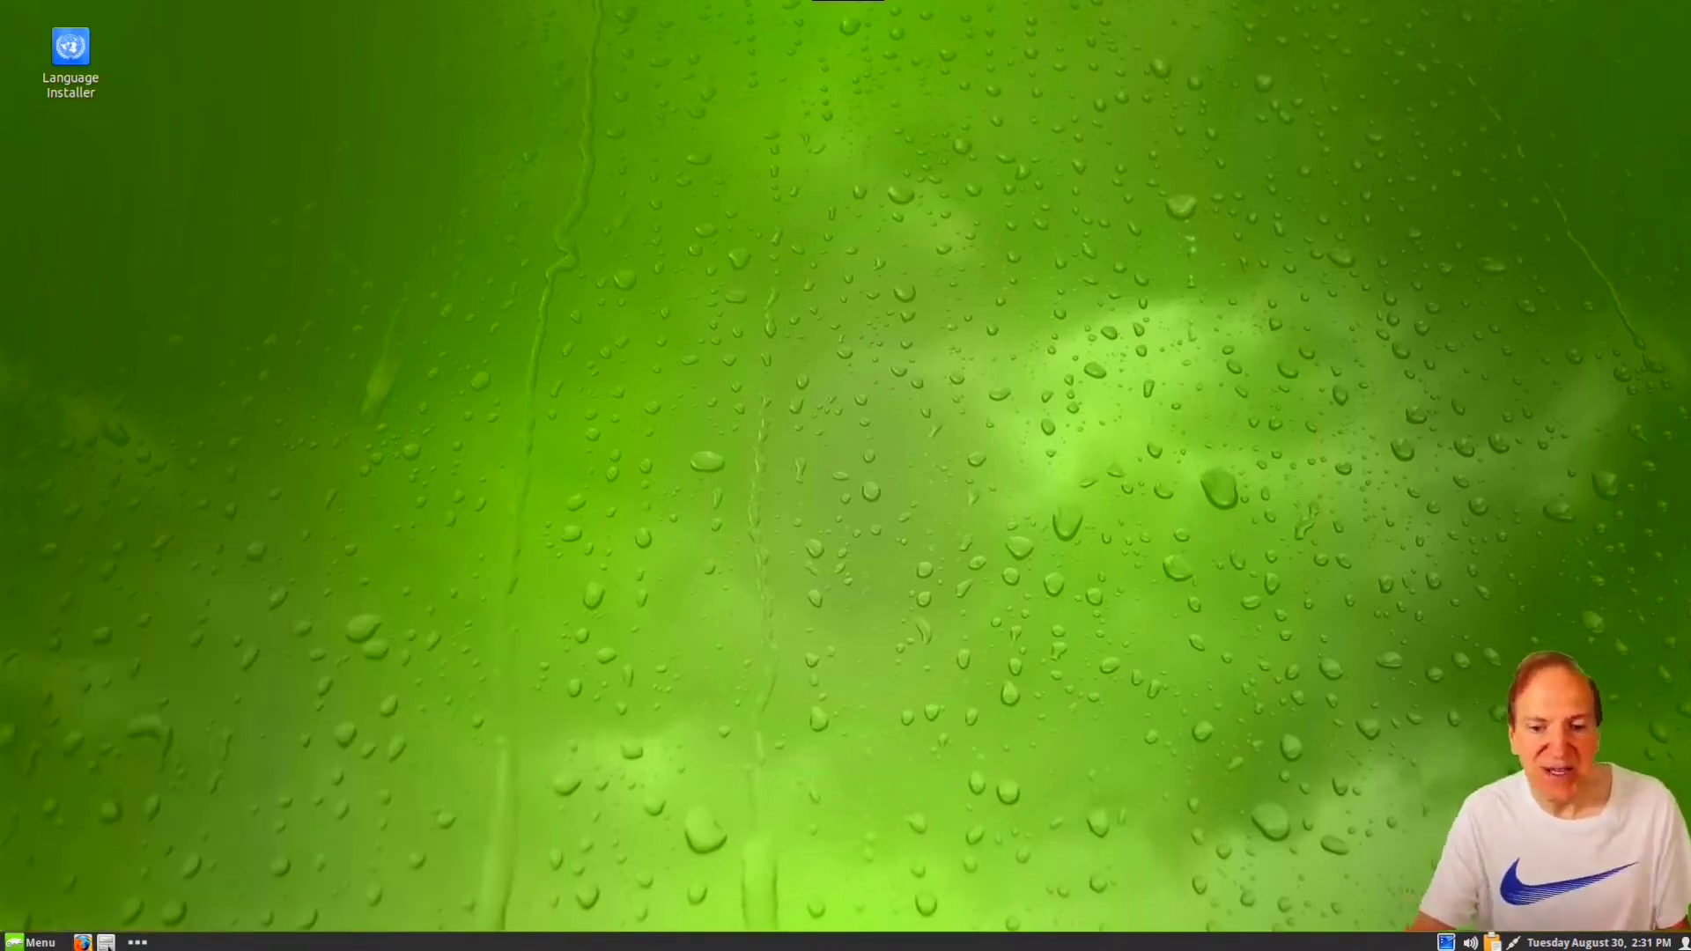
Step: Open the home folder in the file manager, view the program's version information and close it
{"action": "left_click", "coordinate": [105, 942]}
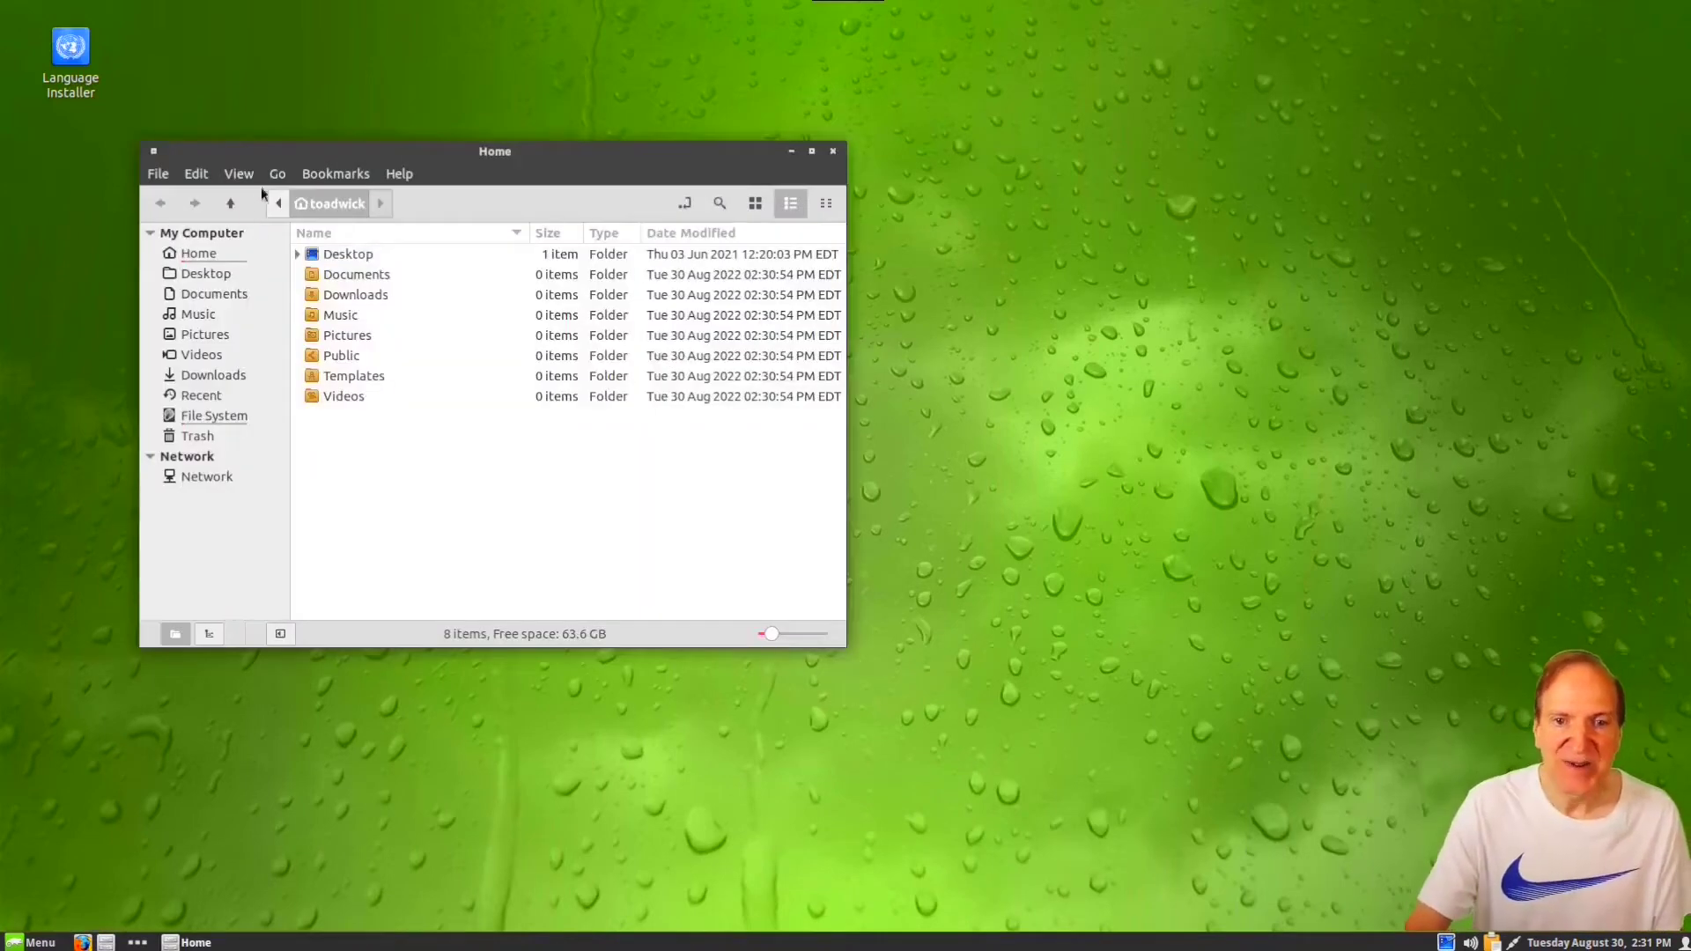
{"action": "left_click", "coordinate": [395, 177]}
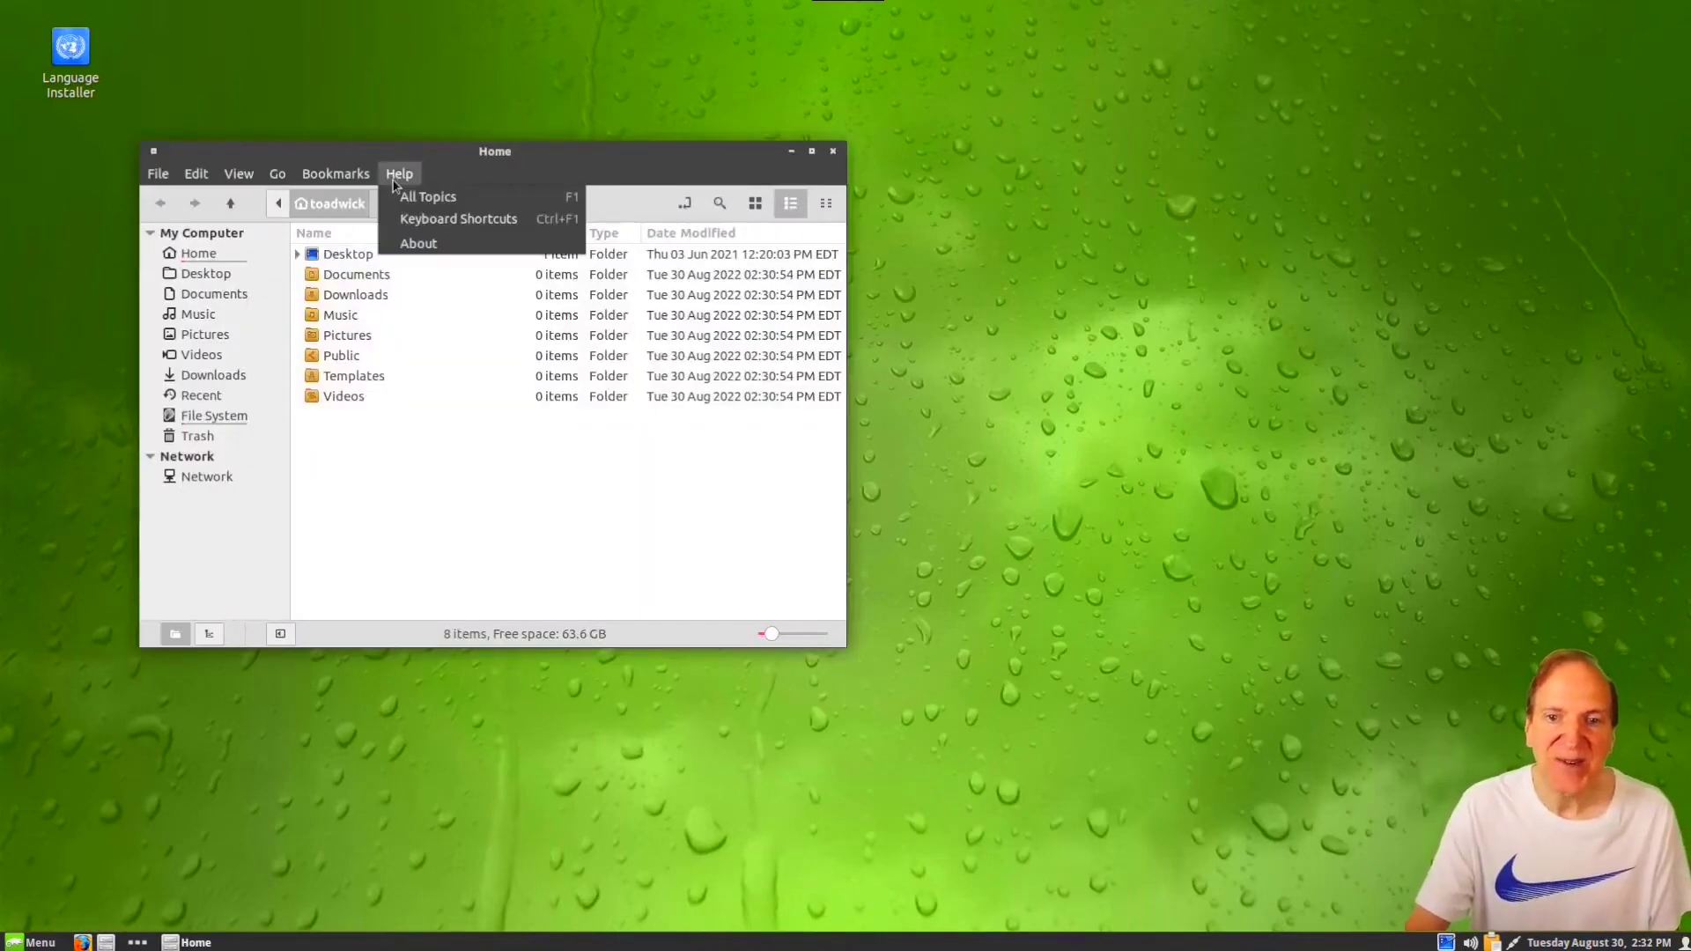
{"action": "left_click", "coordinate": [407, 248]}
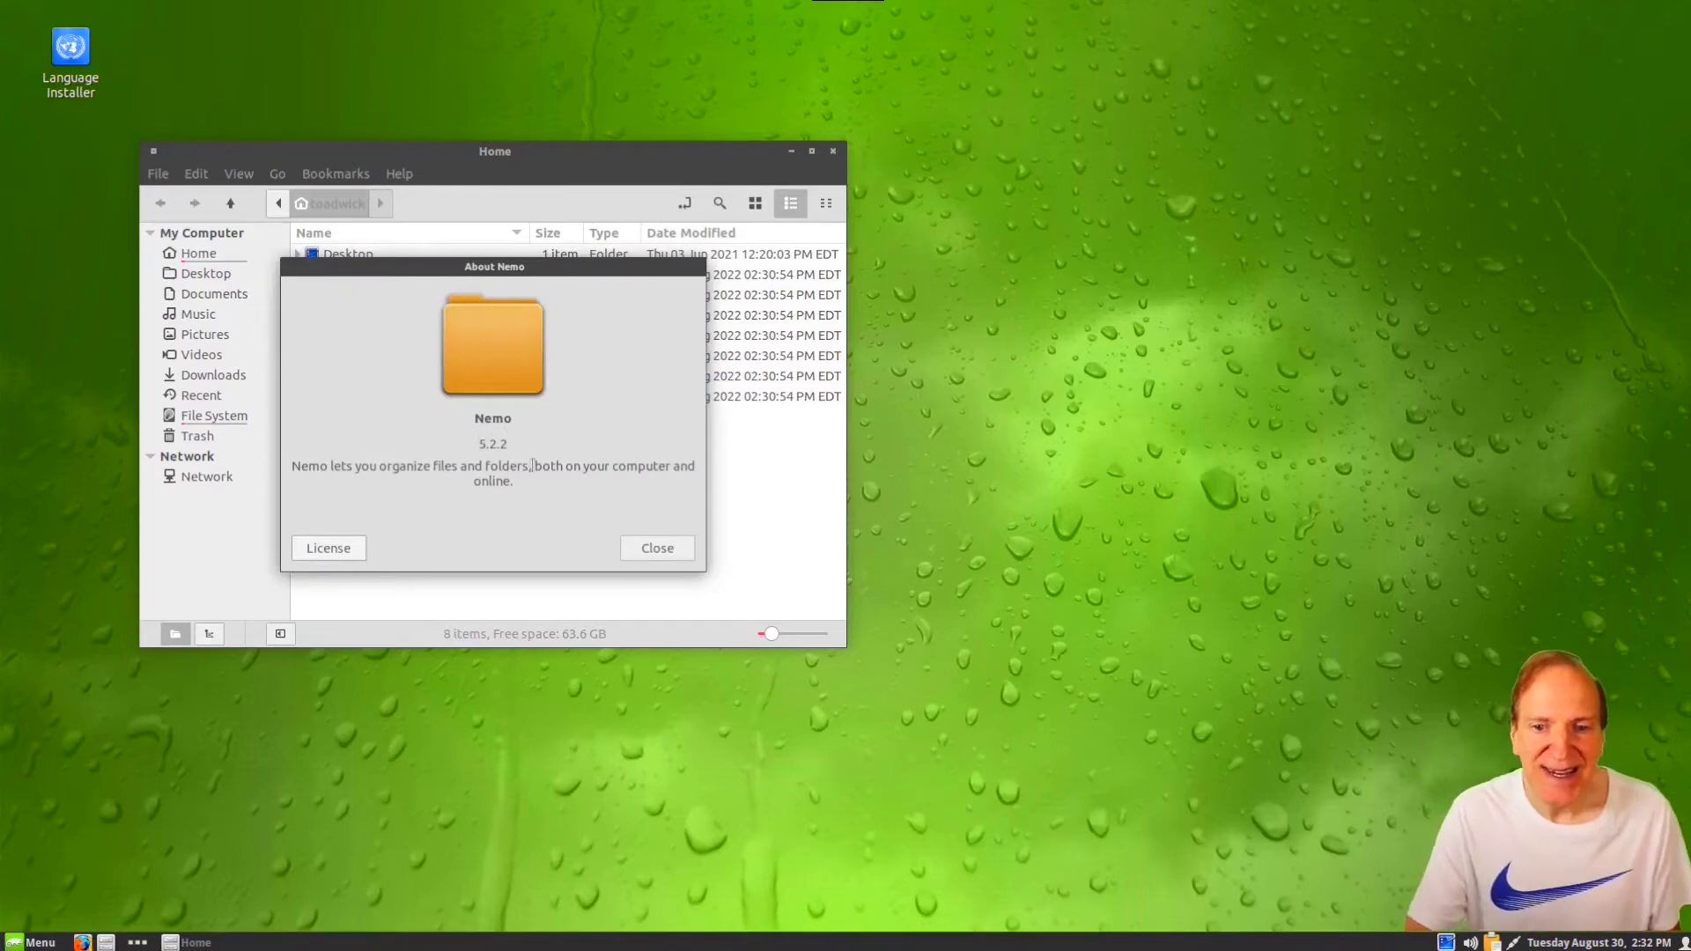
{"action": "left_click", "coordinate": [647, 547]}
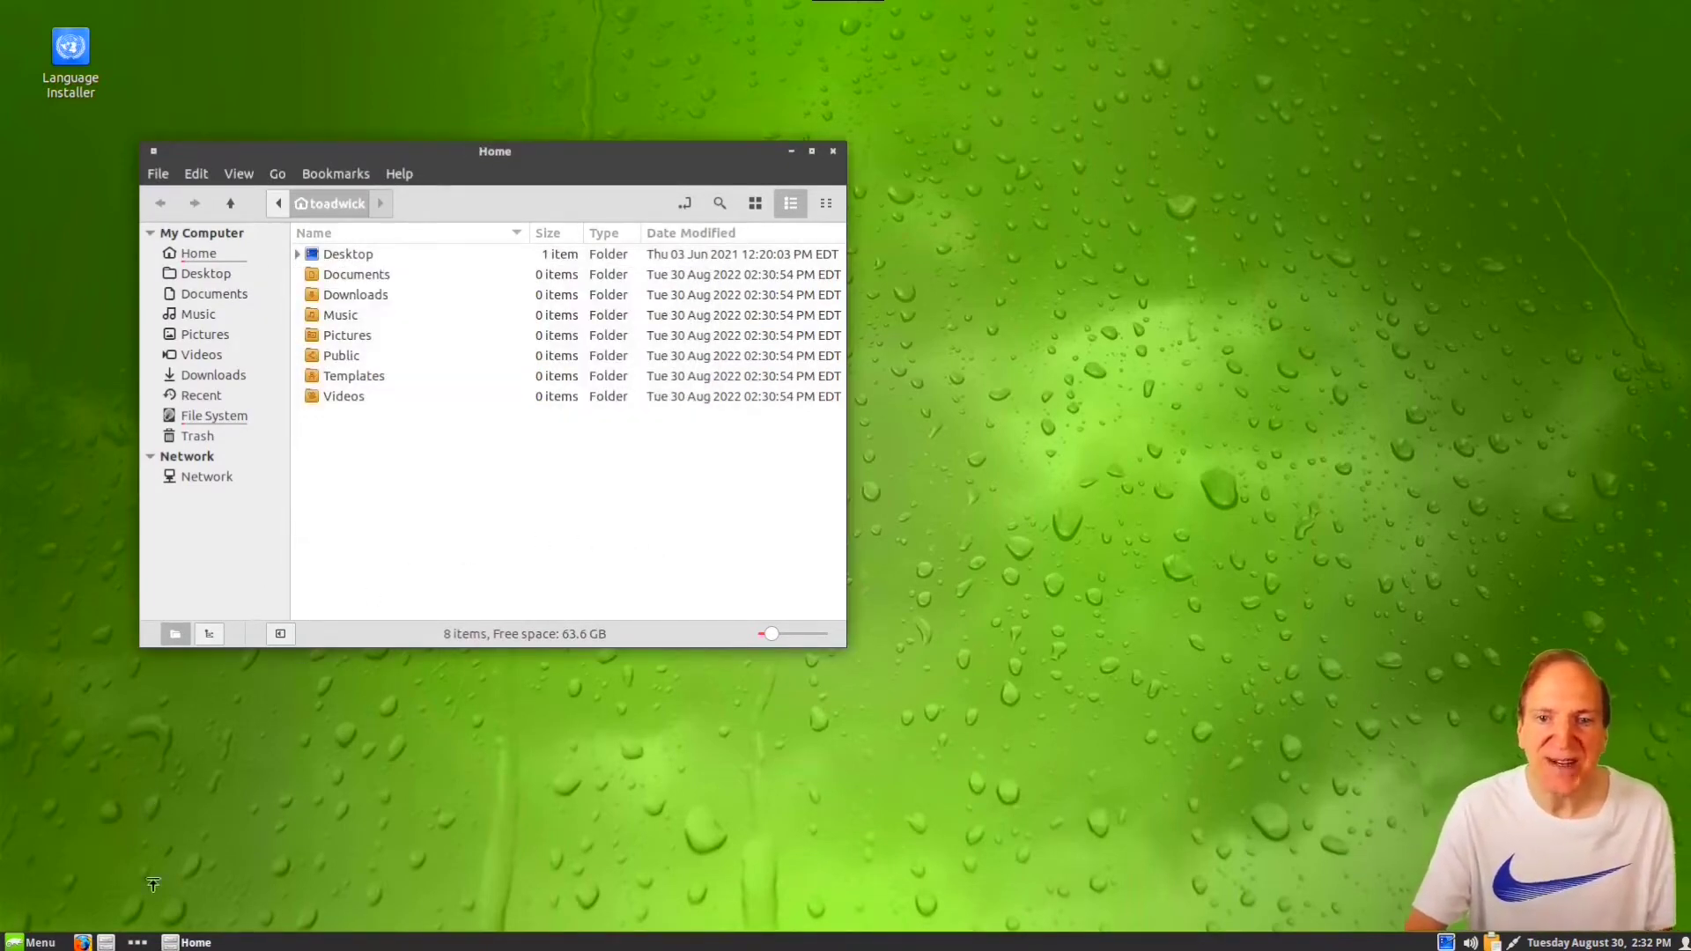
Step: View the sound volume controls, and toggle between showing the desktop and restoring the file manager window
{"action": "left_click", "coordinate": [1041, 706]}
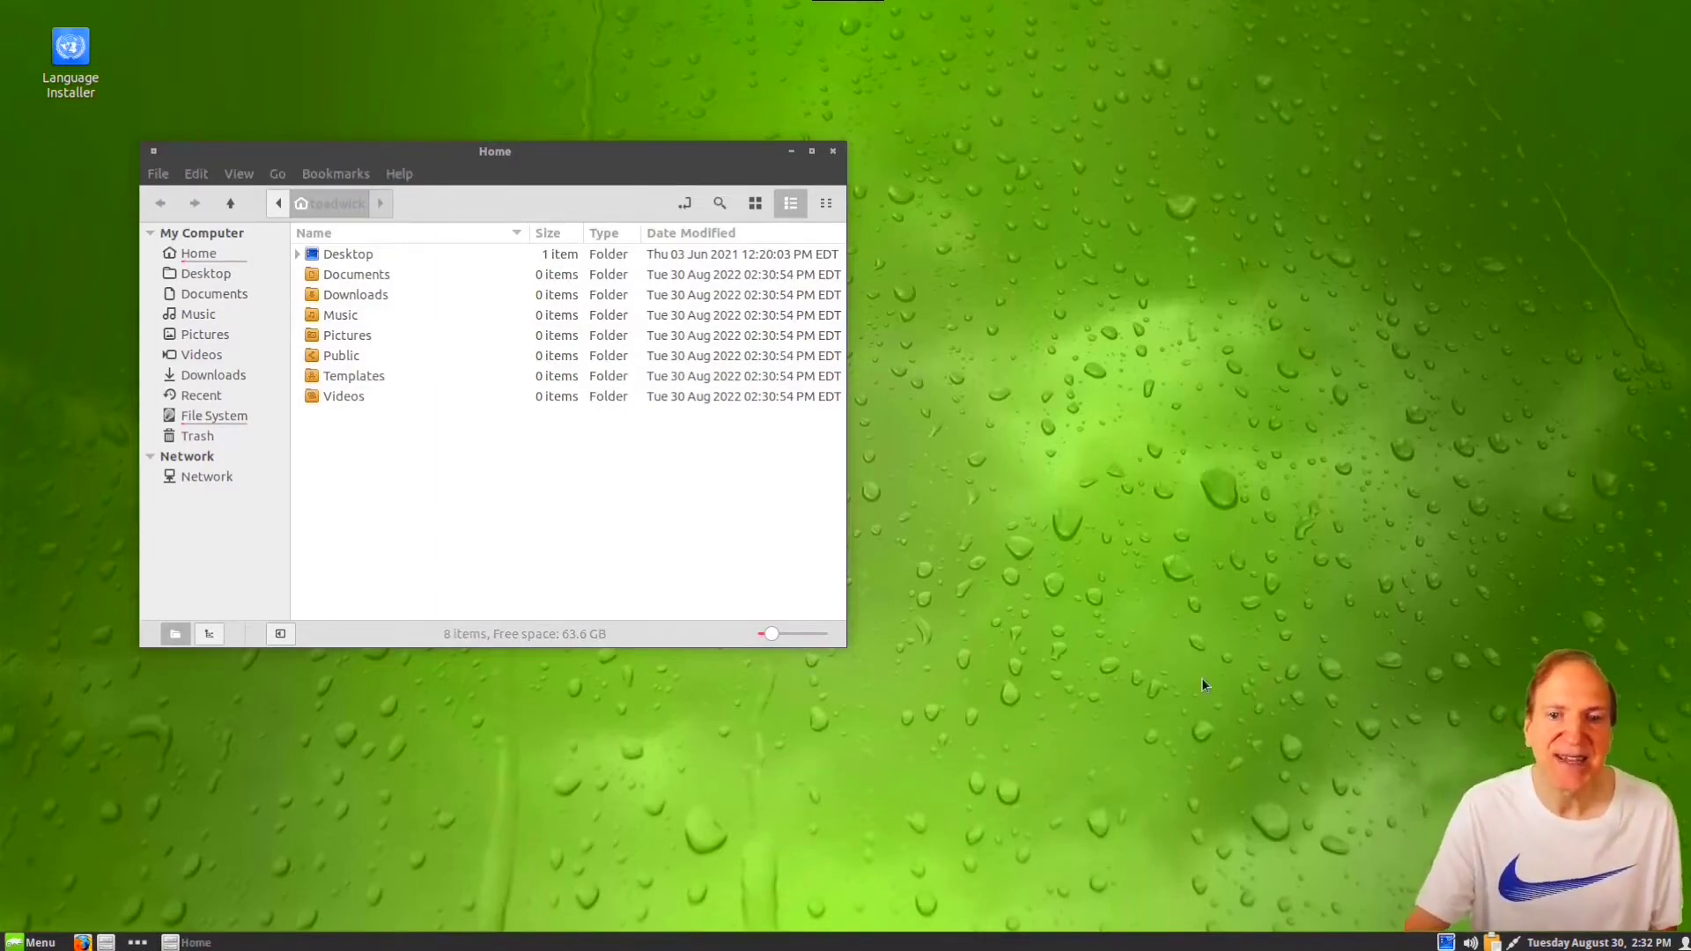
{"action": "left_click", "coordinate": [1471, 943]}
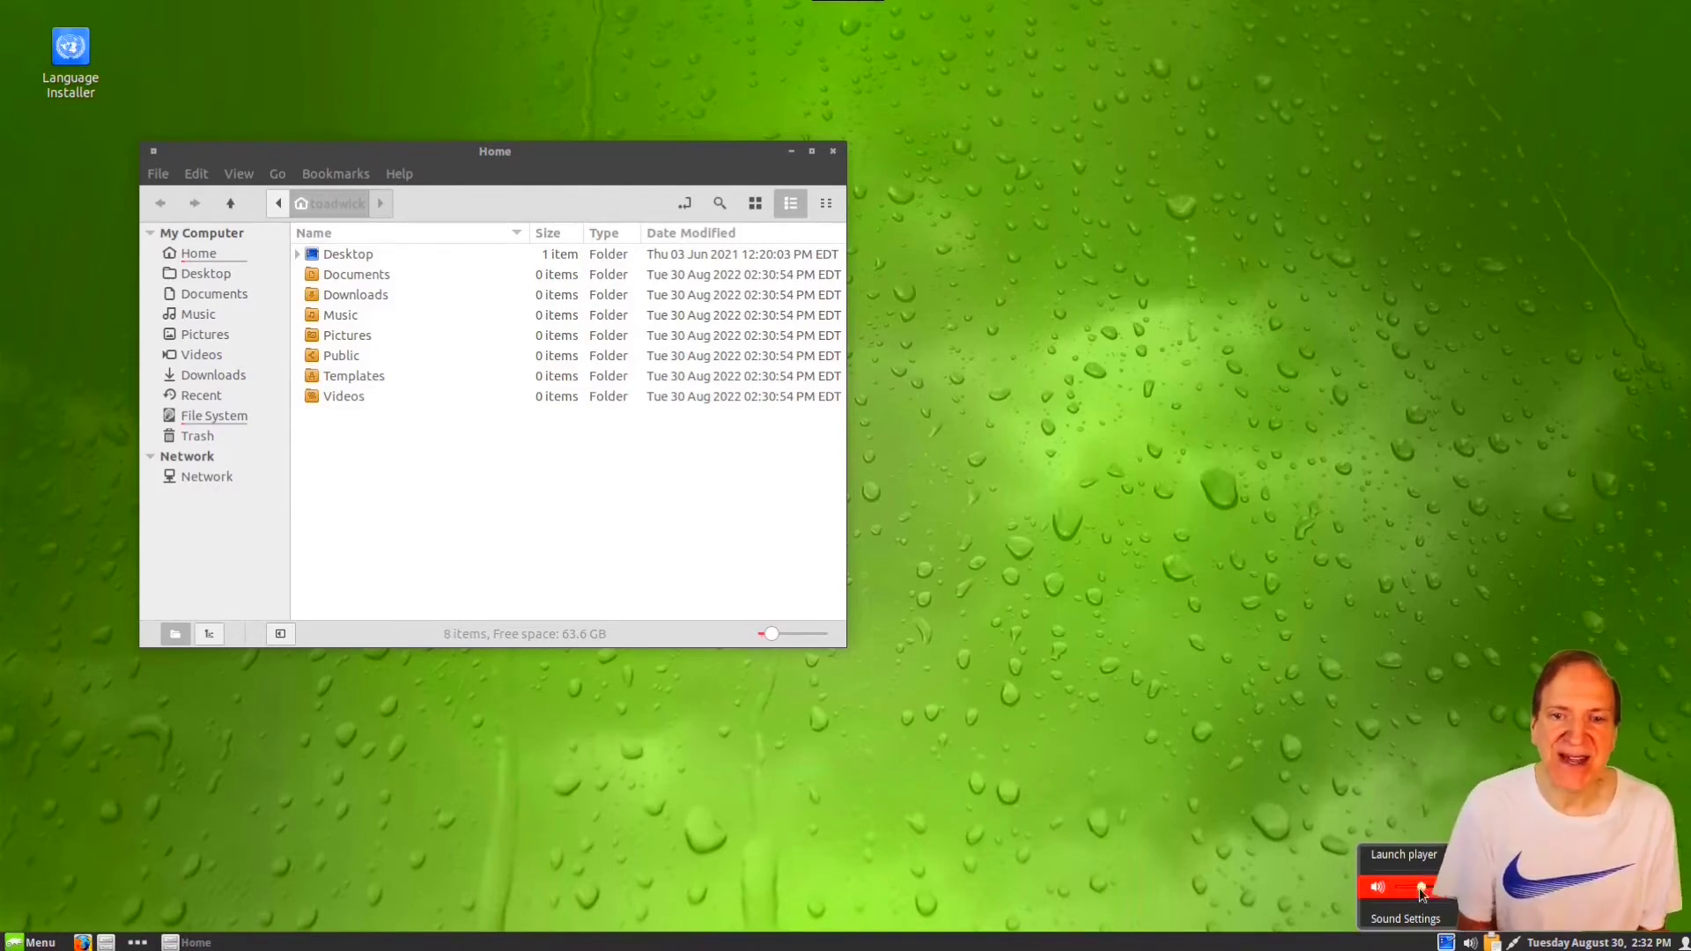
{"action": "left_click", "coordinate": [1447, 943]}
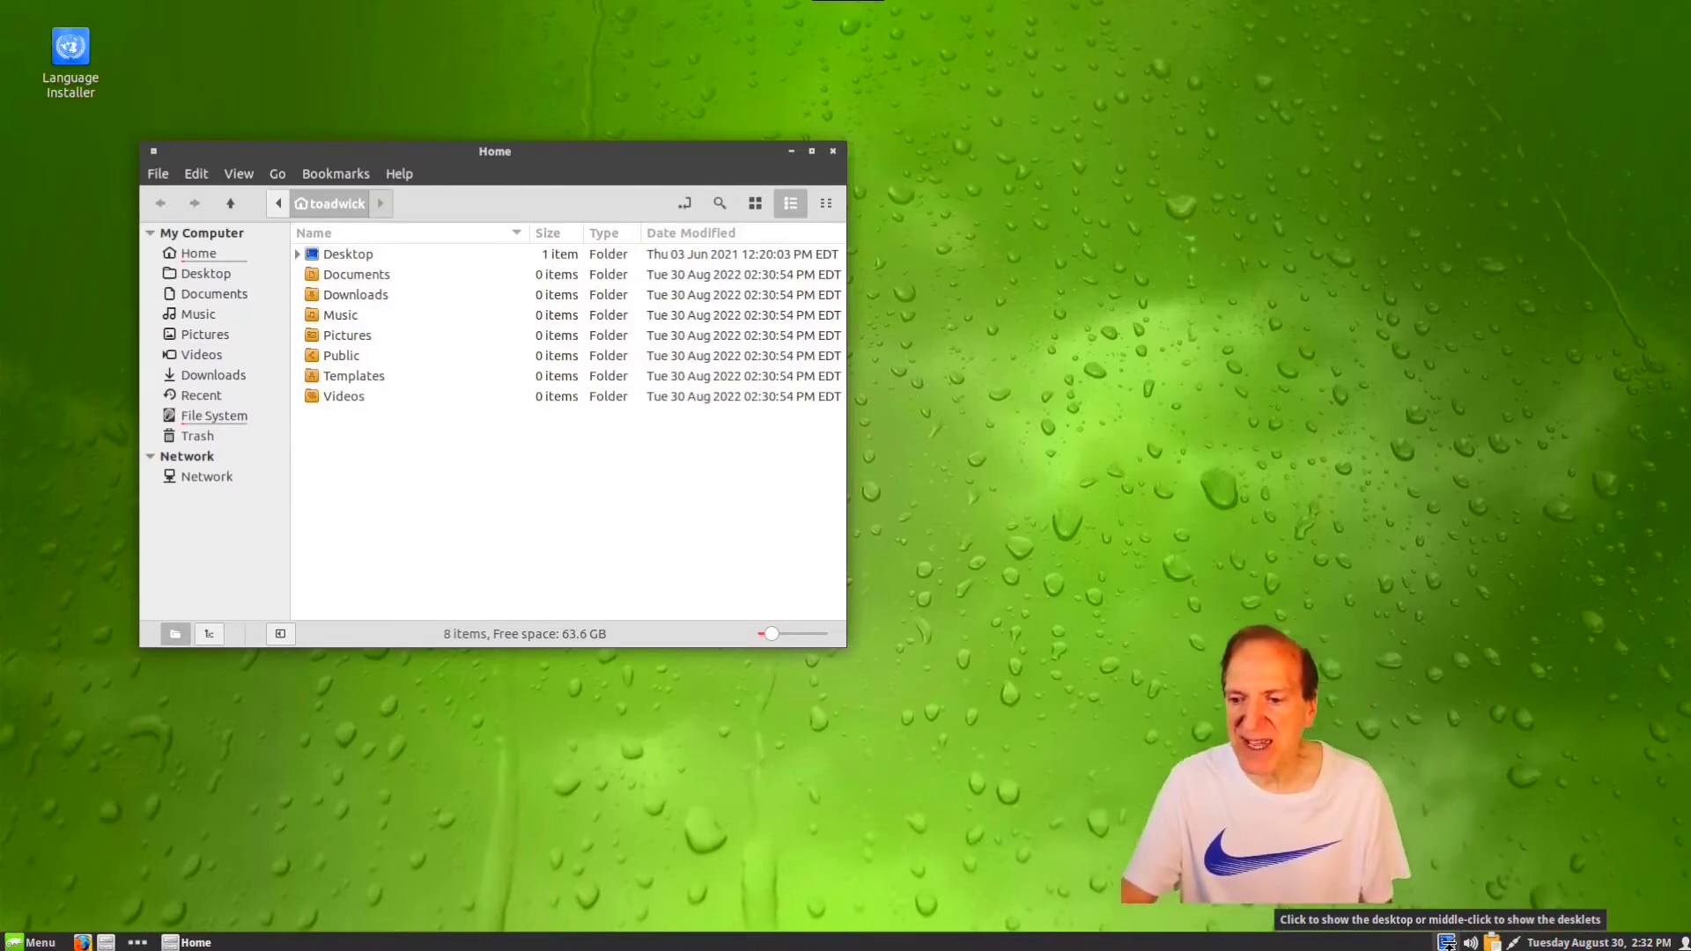
{"action": "left_click", "coordinate": [1448, 942]}
{"action": "left_click", "coordinate": [1447, 942]}
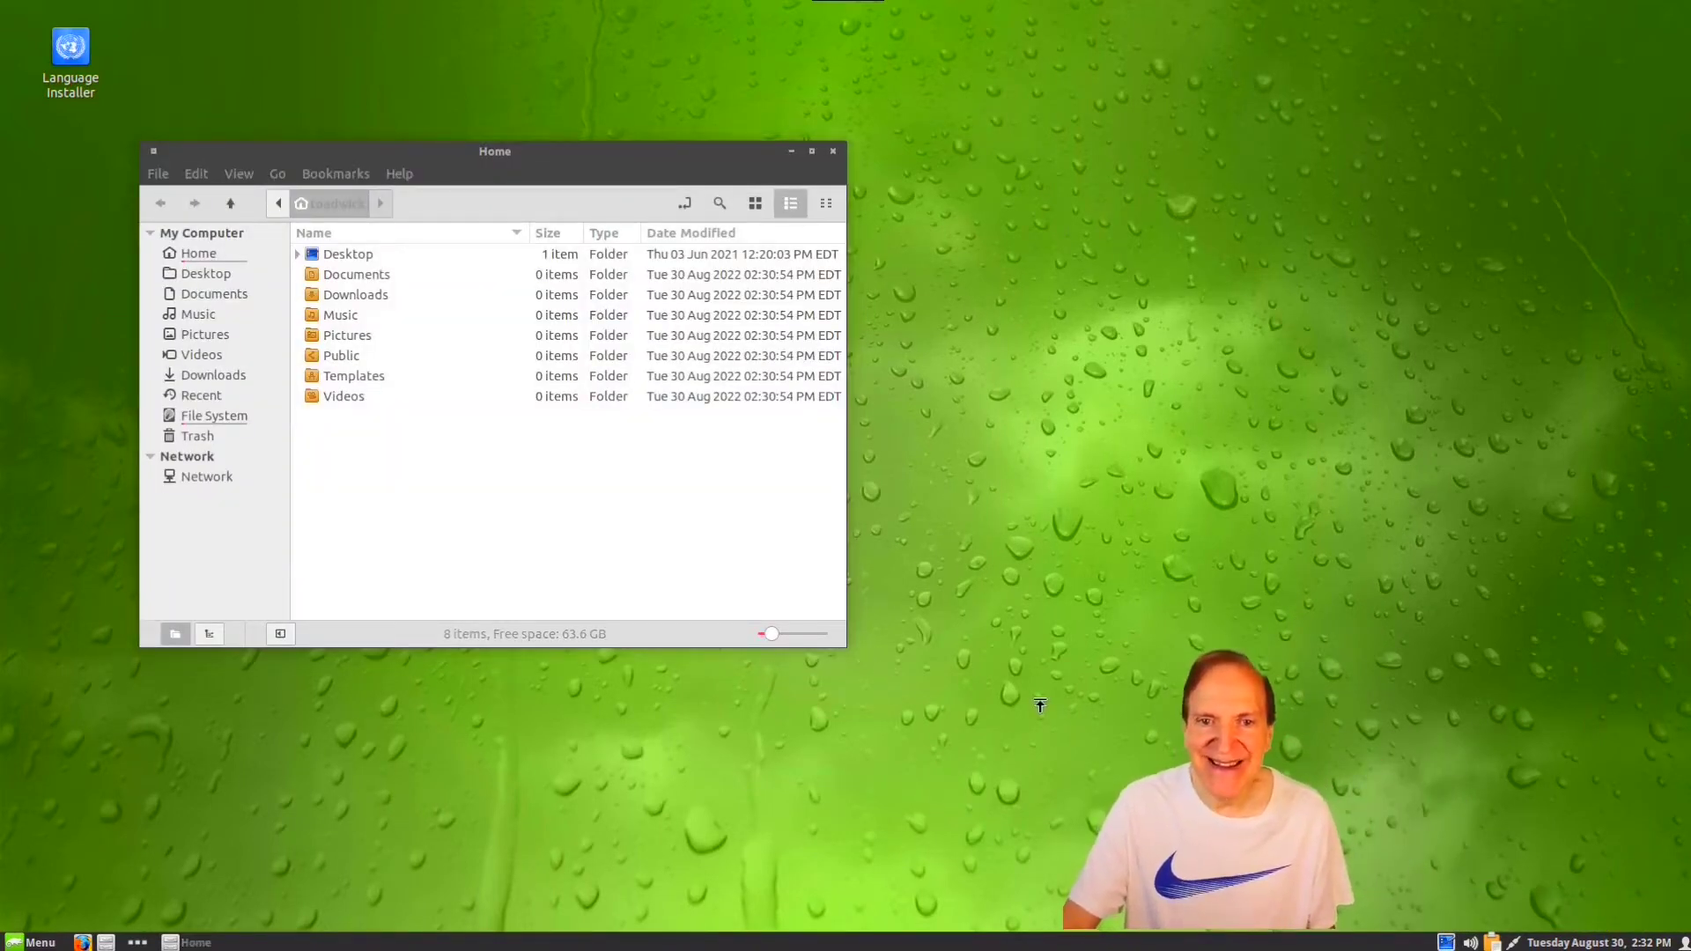
Step: Lower the sound volume to 17% and close the volume controls
{"action": "left_click", "coordinate": [1469, 943]}
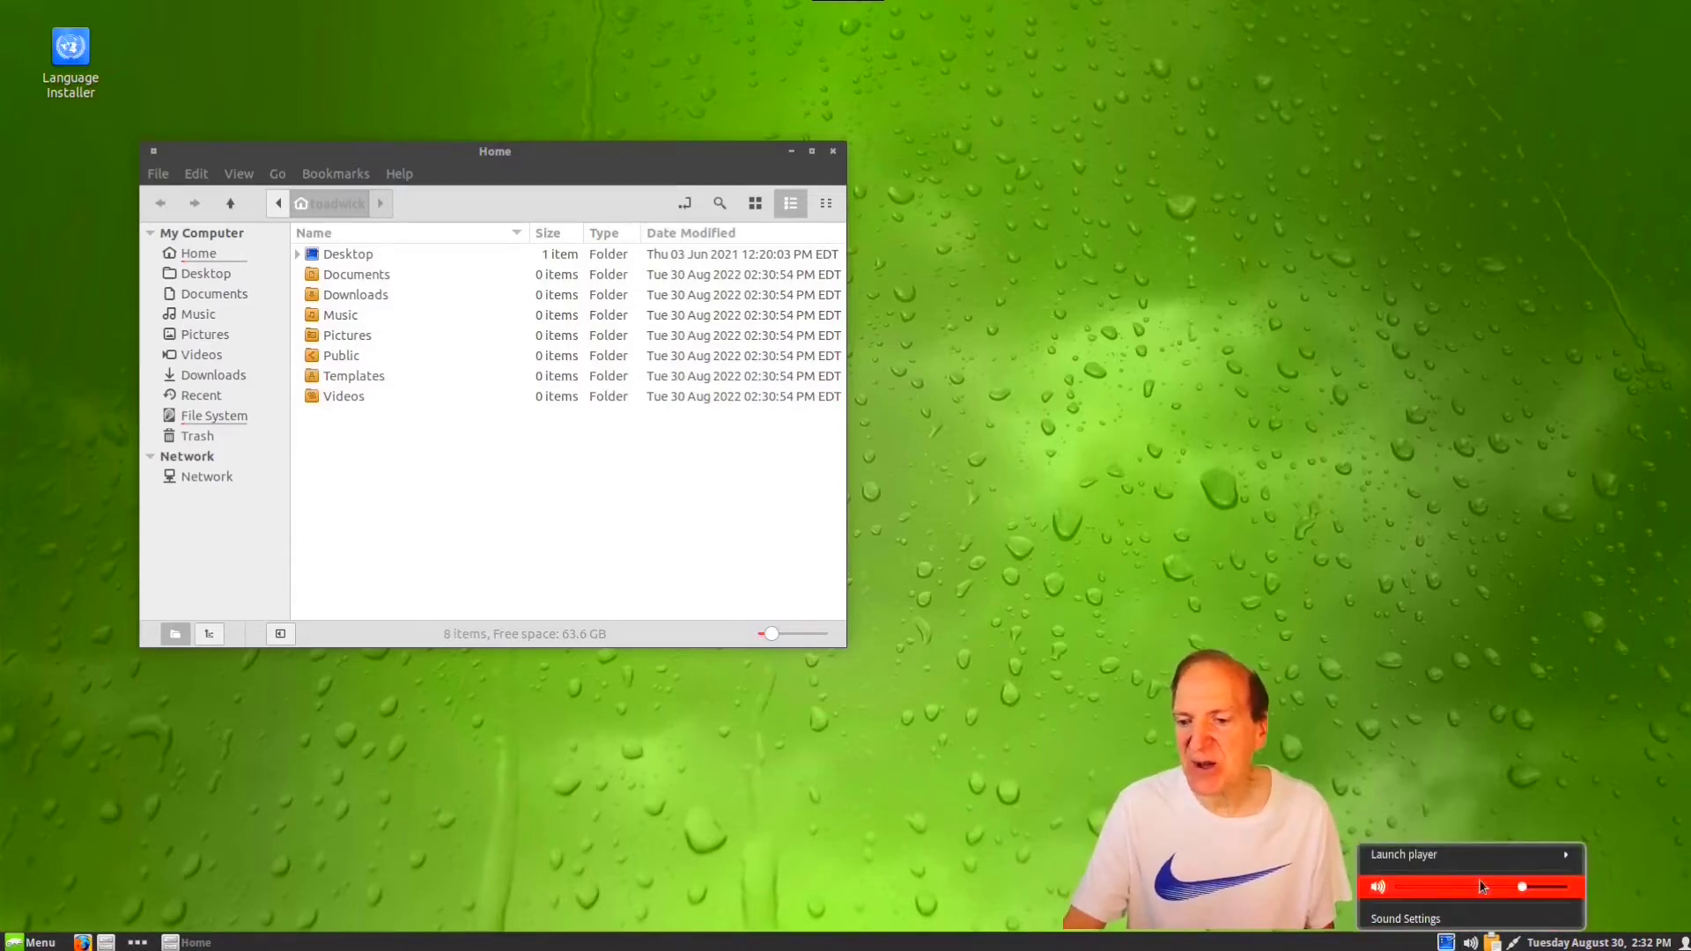
{"action": "left_click_drag", "start_coordinate": [1484, 888], "coordinate": [1428, 888]}
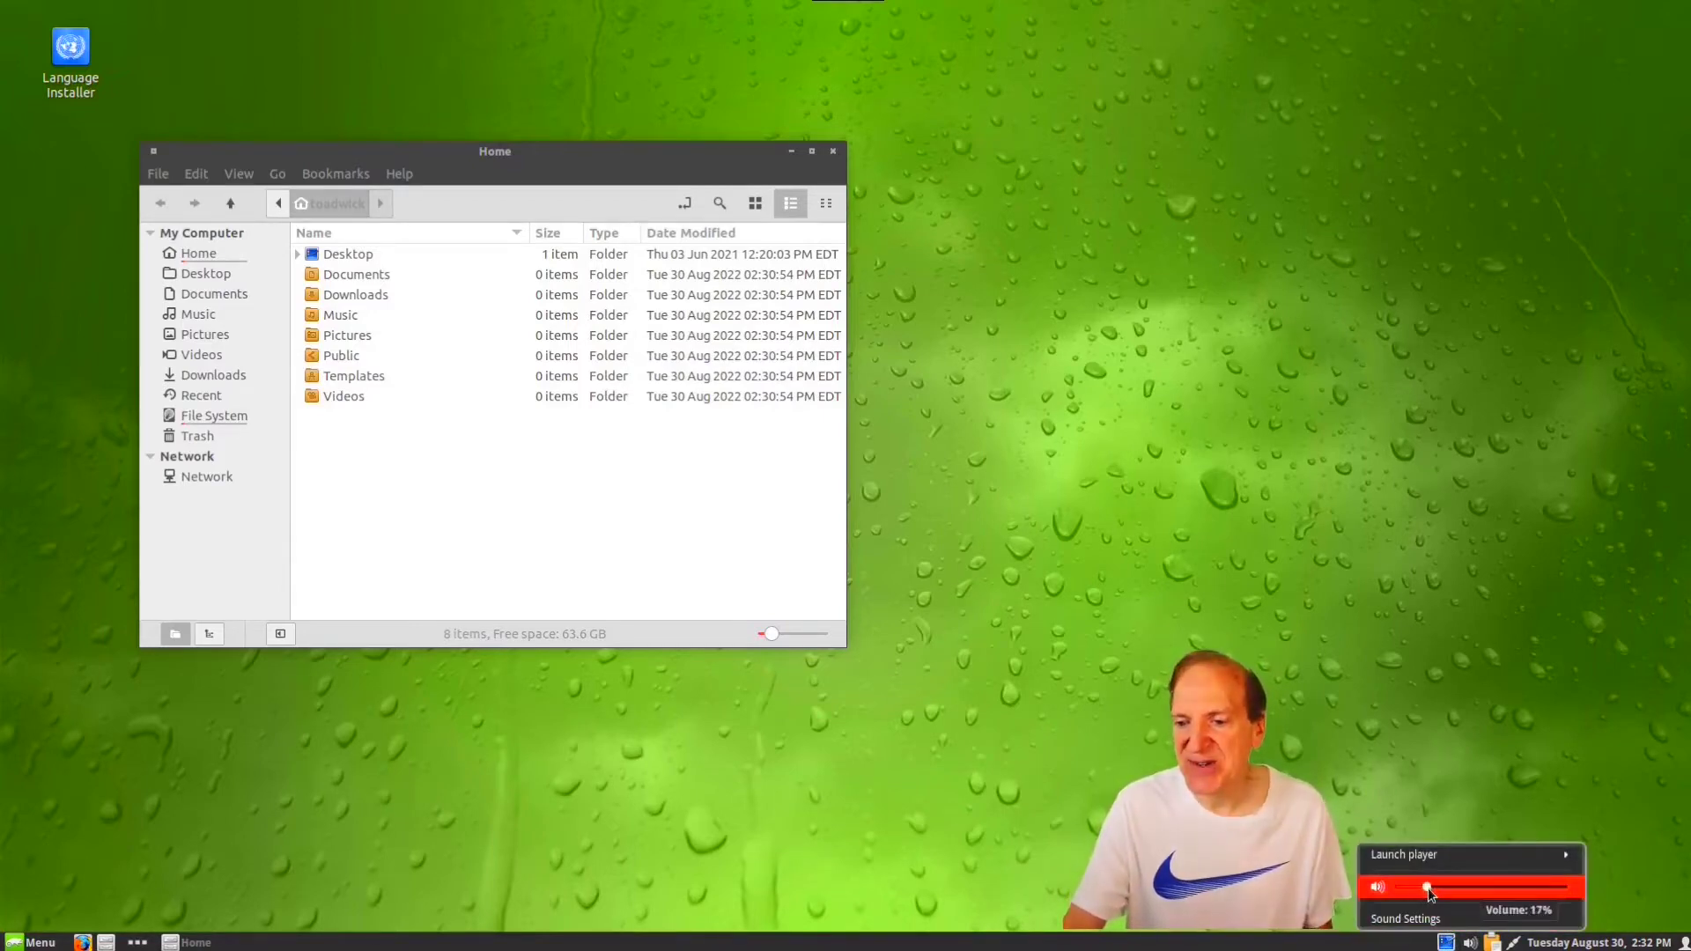
{"action": "left_click", "coordinate": [1487, 687]}
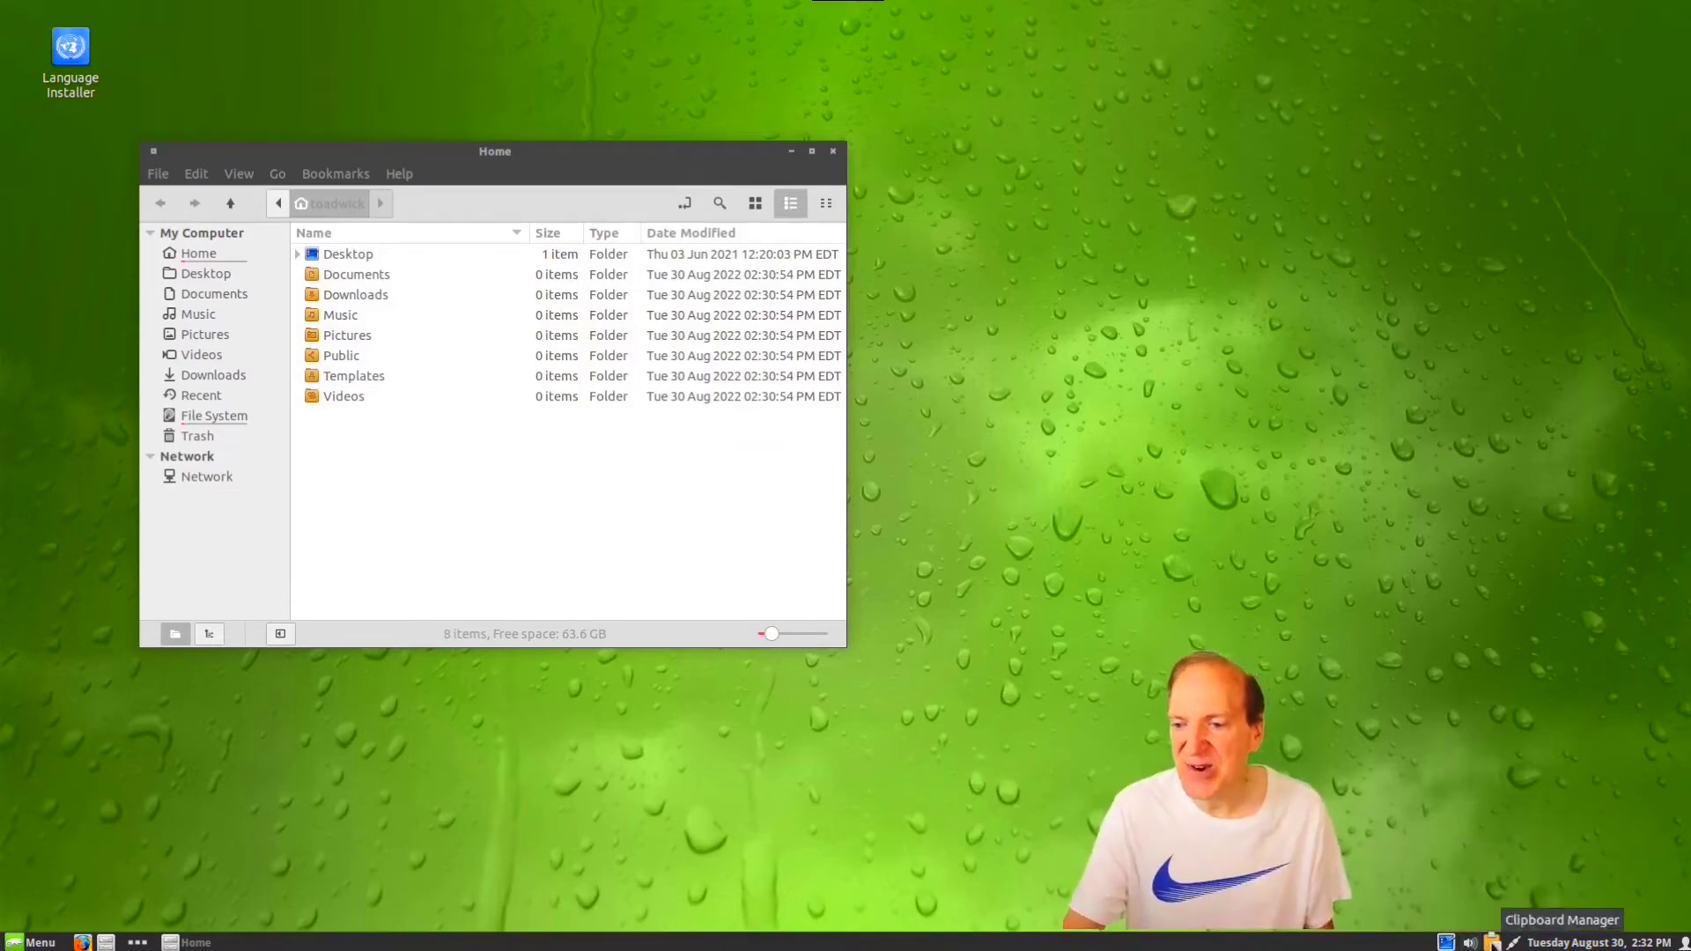
Step: View the calendar of the panel clock
{"action": "left_click", "coordinate": [1445, 942]}
{"action": "left_click", "coordinate": [1563, 944]}
{"action": "left_click", "coordinate": [1563, 945]}
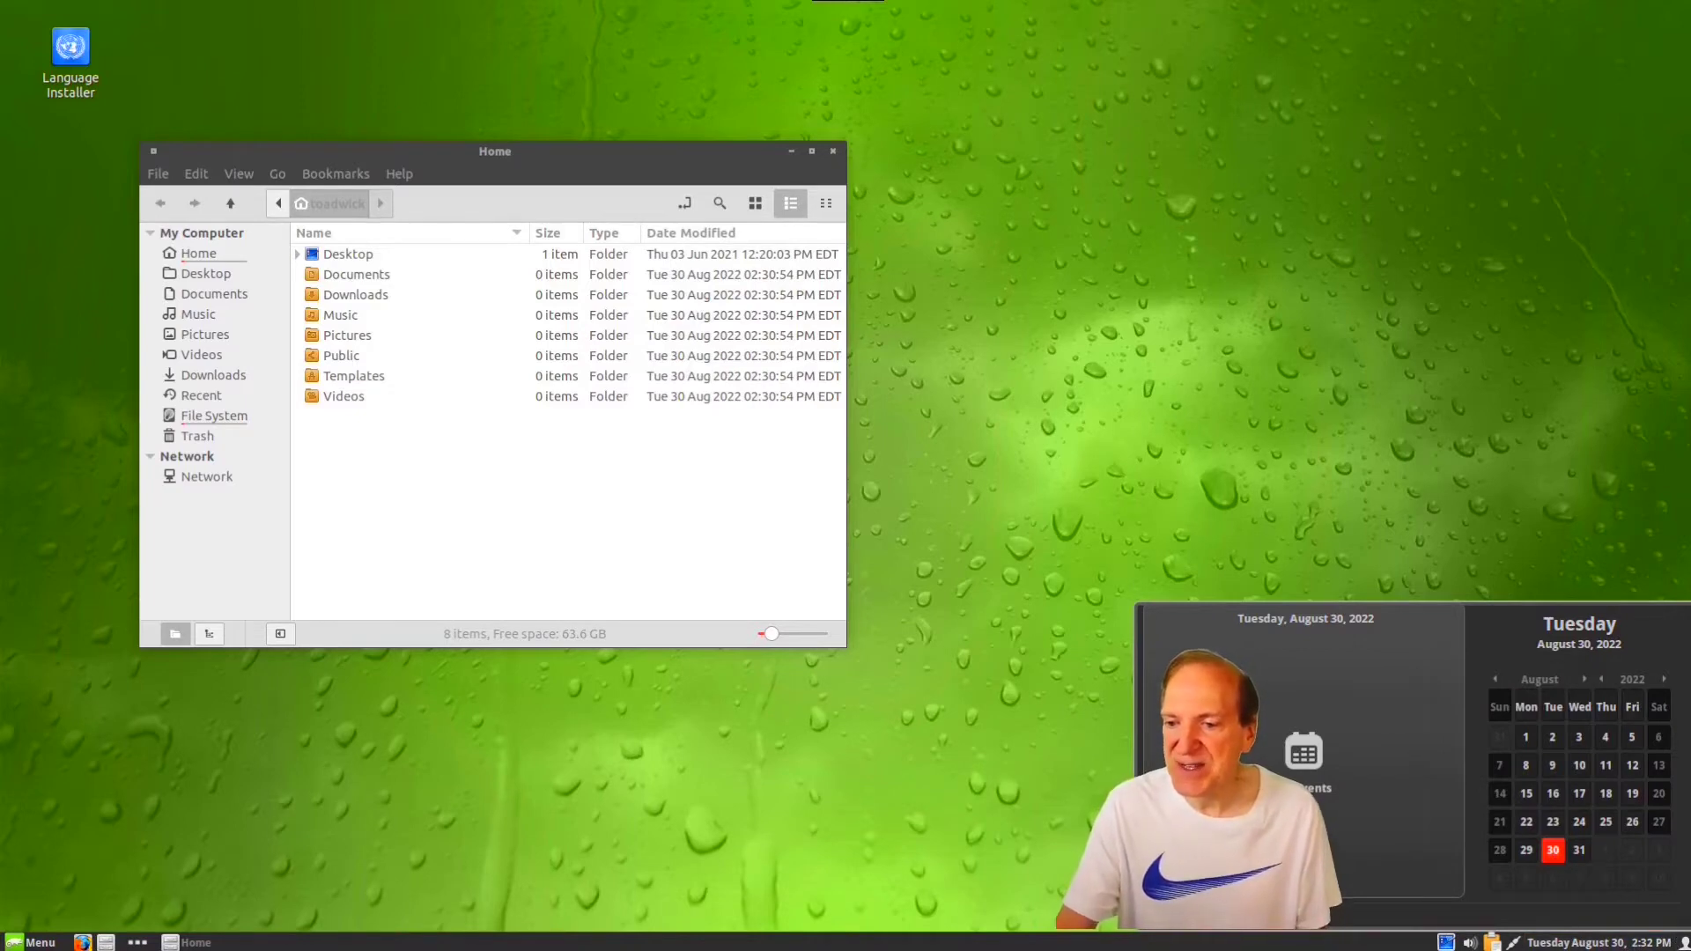
Step: Enable the 24-hour clock in the Date & Time settings, try the seconds display and switch it back off, and close the settings
{"action": "left_click", "coordinate": [1636, 945]}
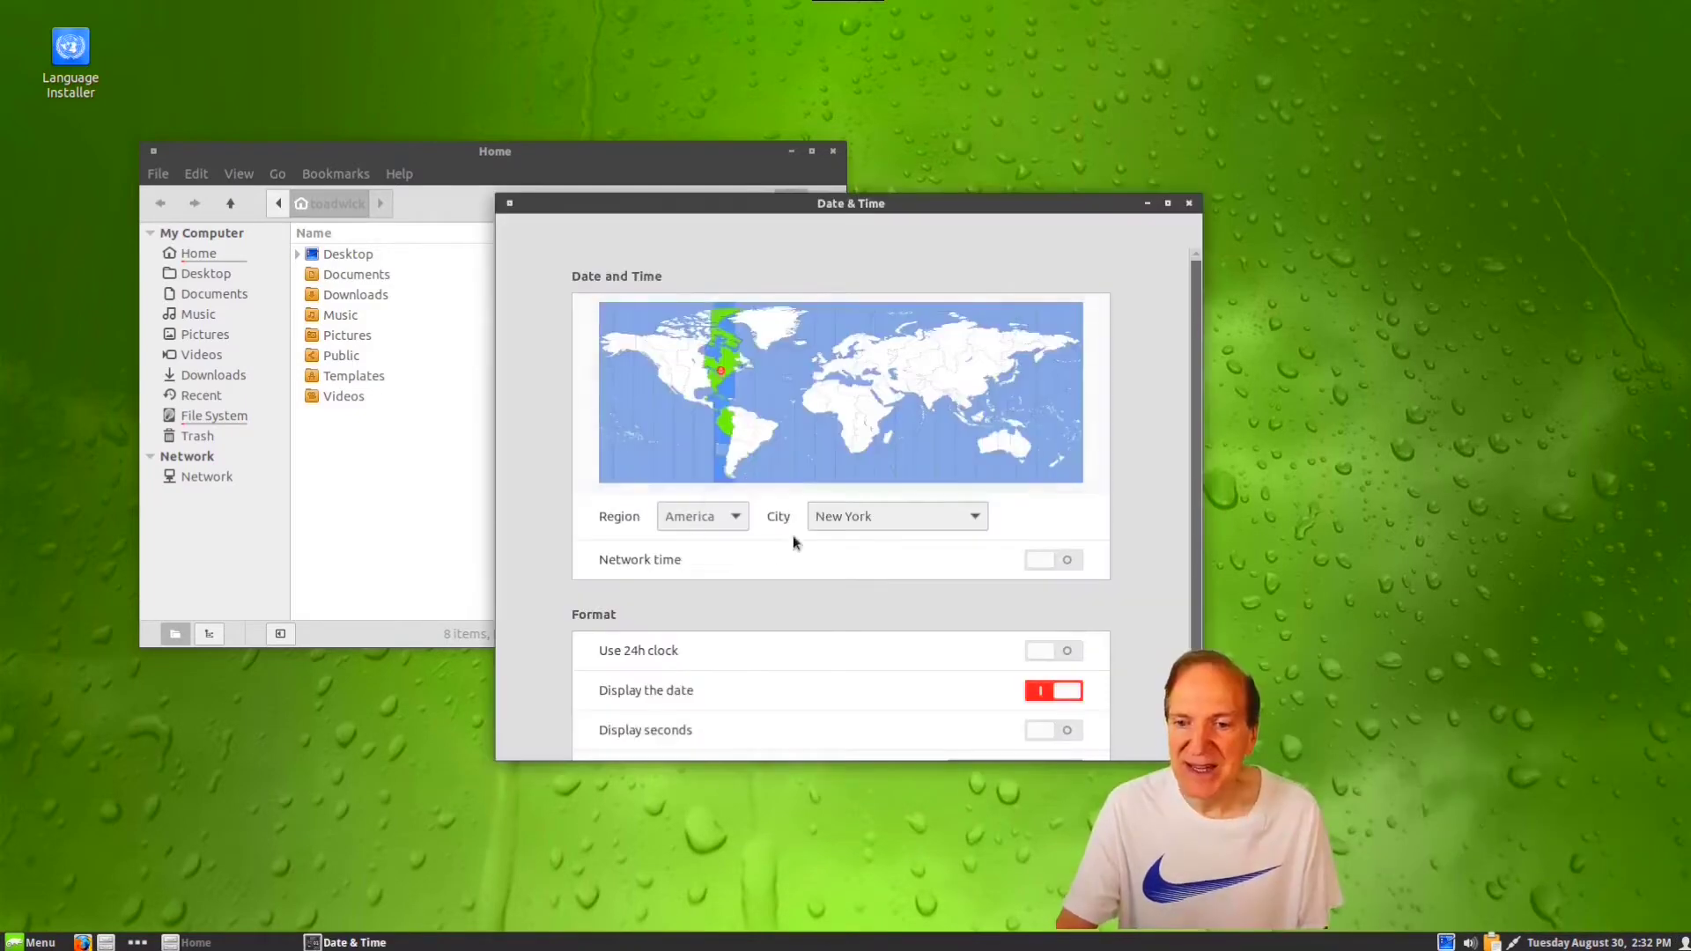
{"action": "left_click", "coordinate": [1071, 653]}
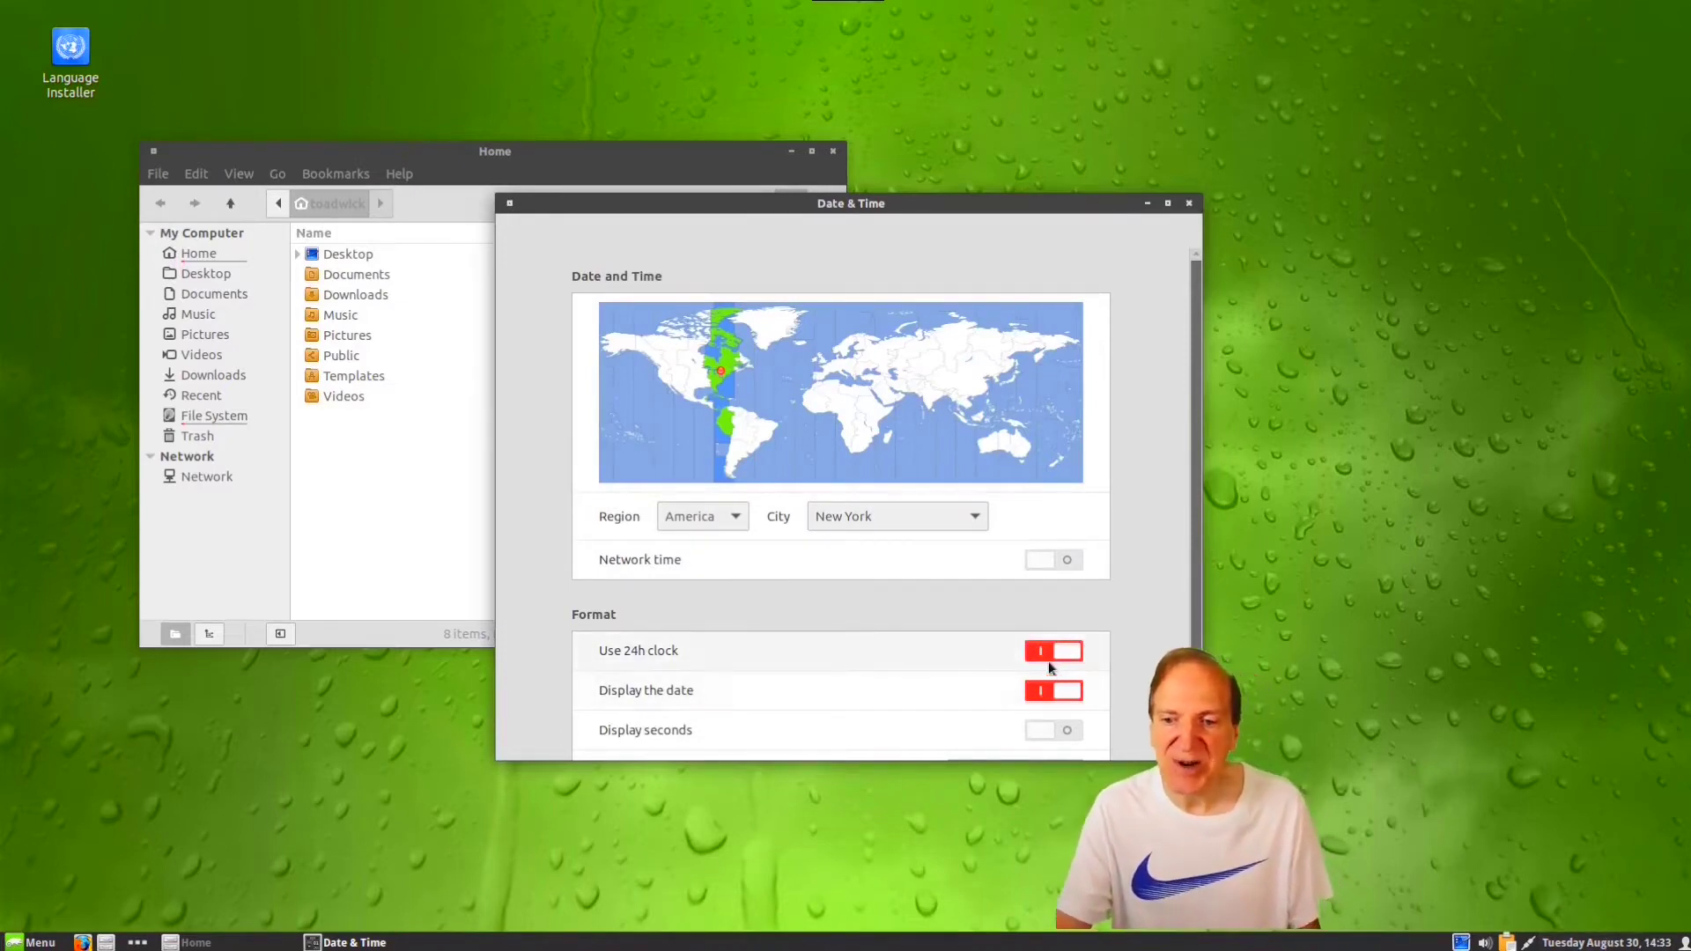
{"action": "left_click", "coordinate": [1071, 731]}
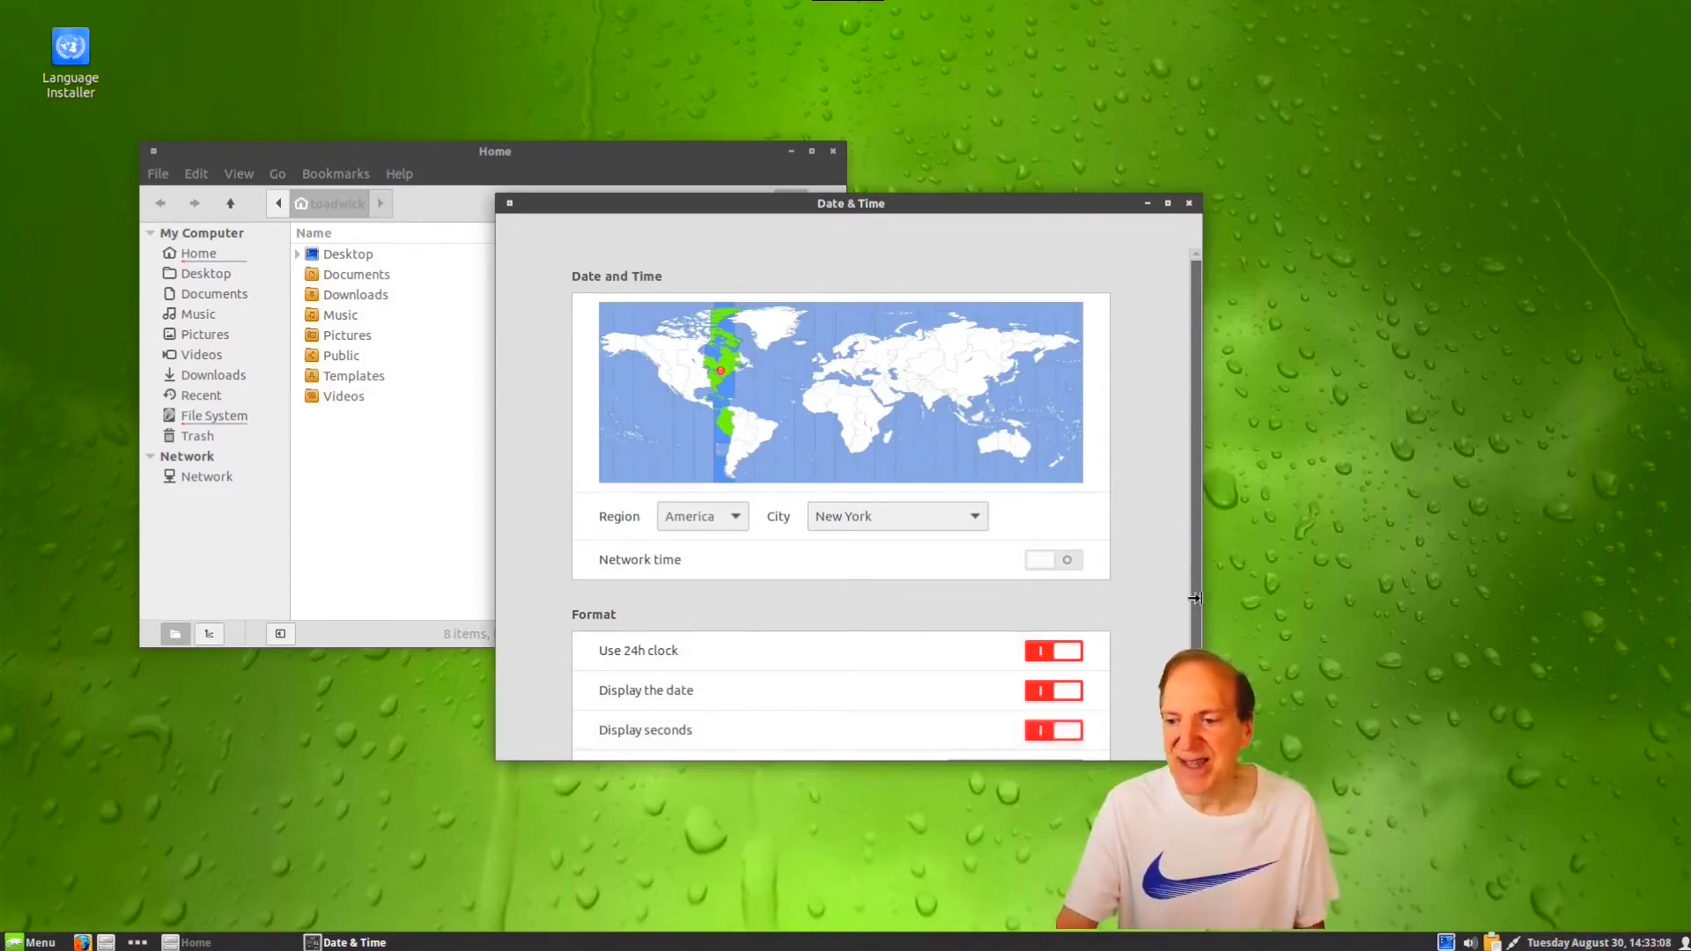
{"action": "scroll", "coordinate": [1192, 567], "scroll_direction": "down", "scroll_amount": 2}
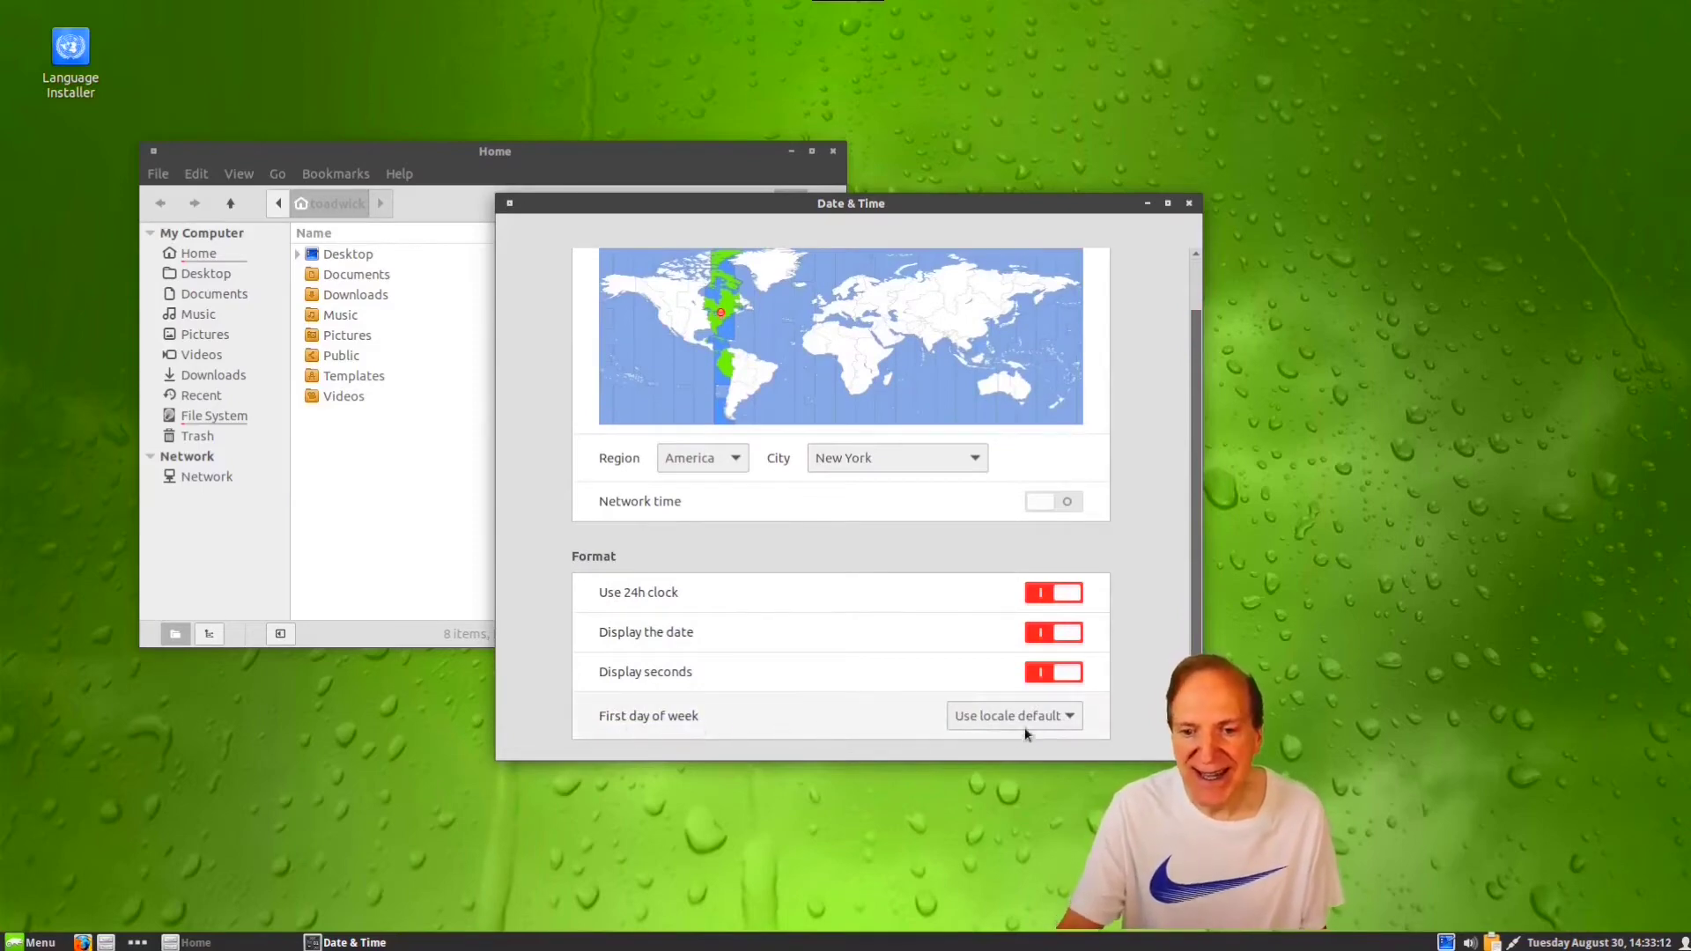
{"action": "left_click", "coordinate": [1032, 674]}
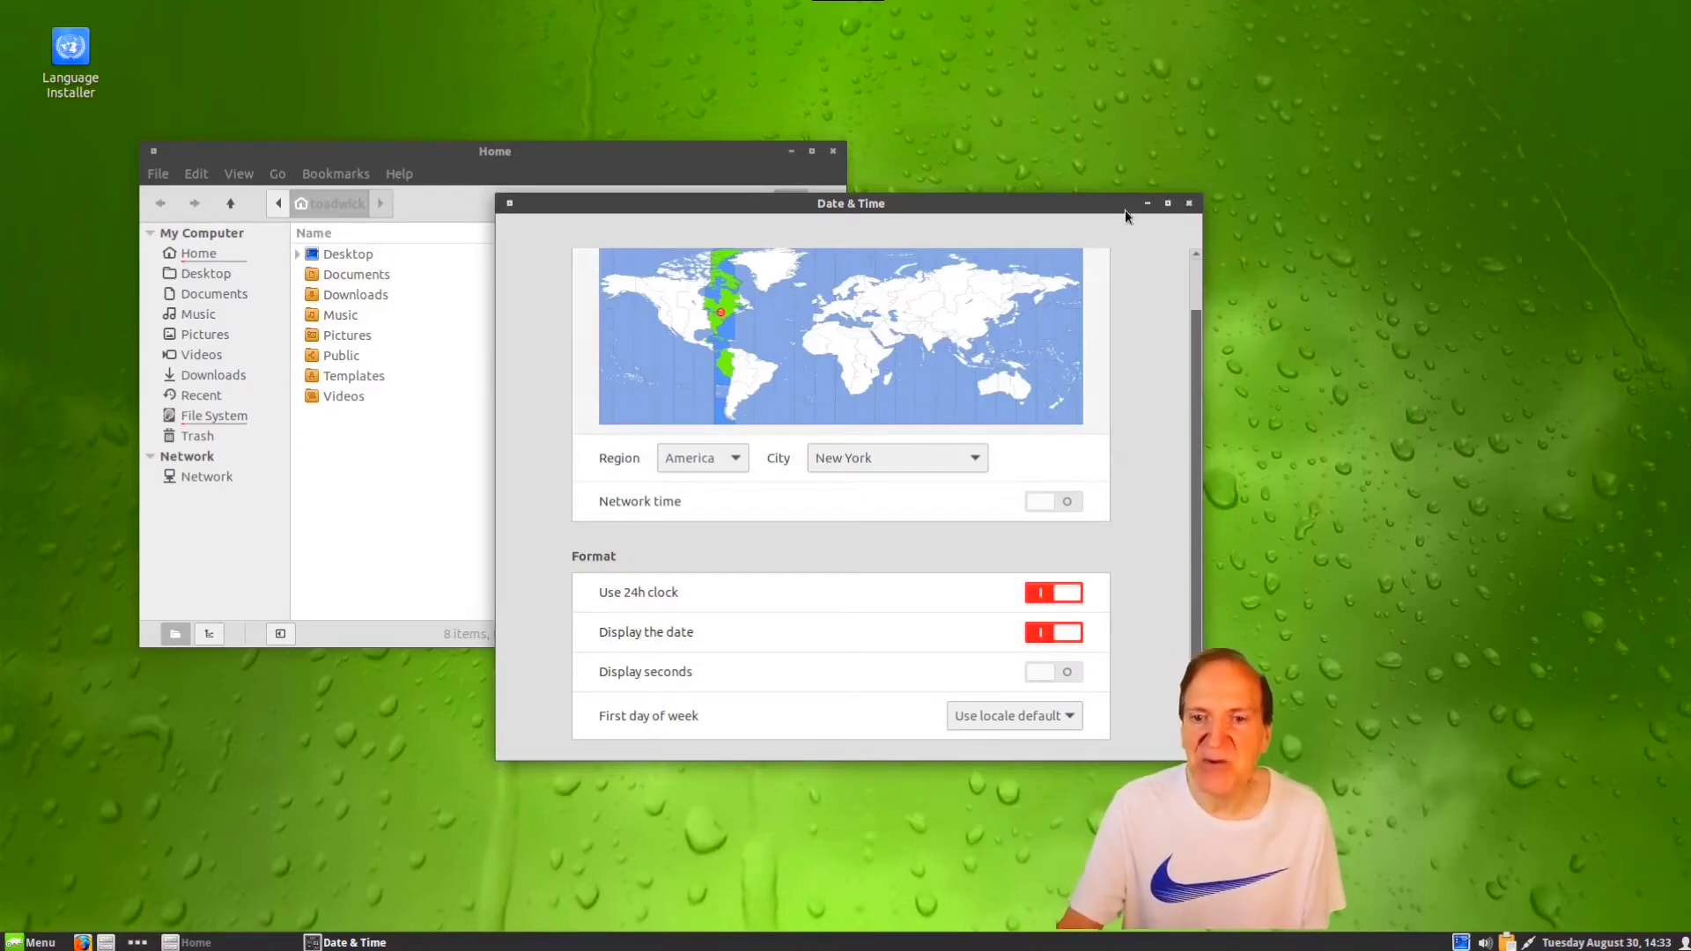
{"action": "left_click", "coordinate": [1189, 204]}
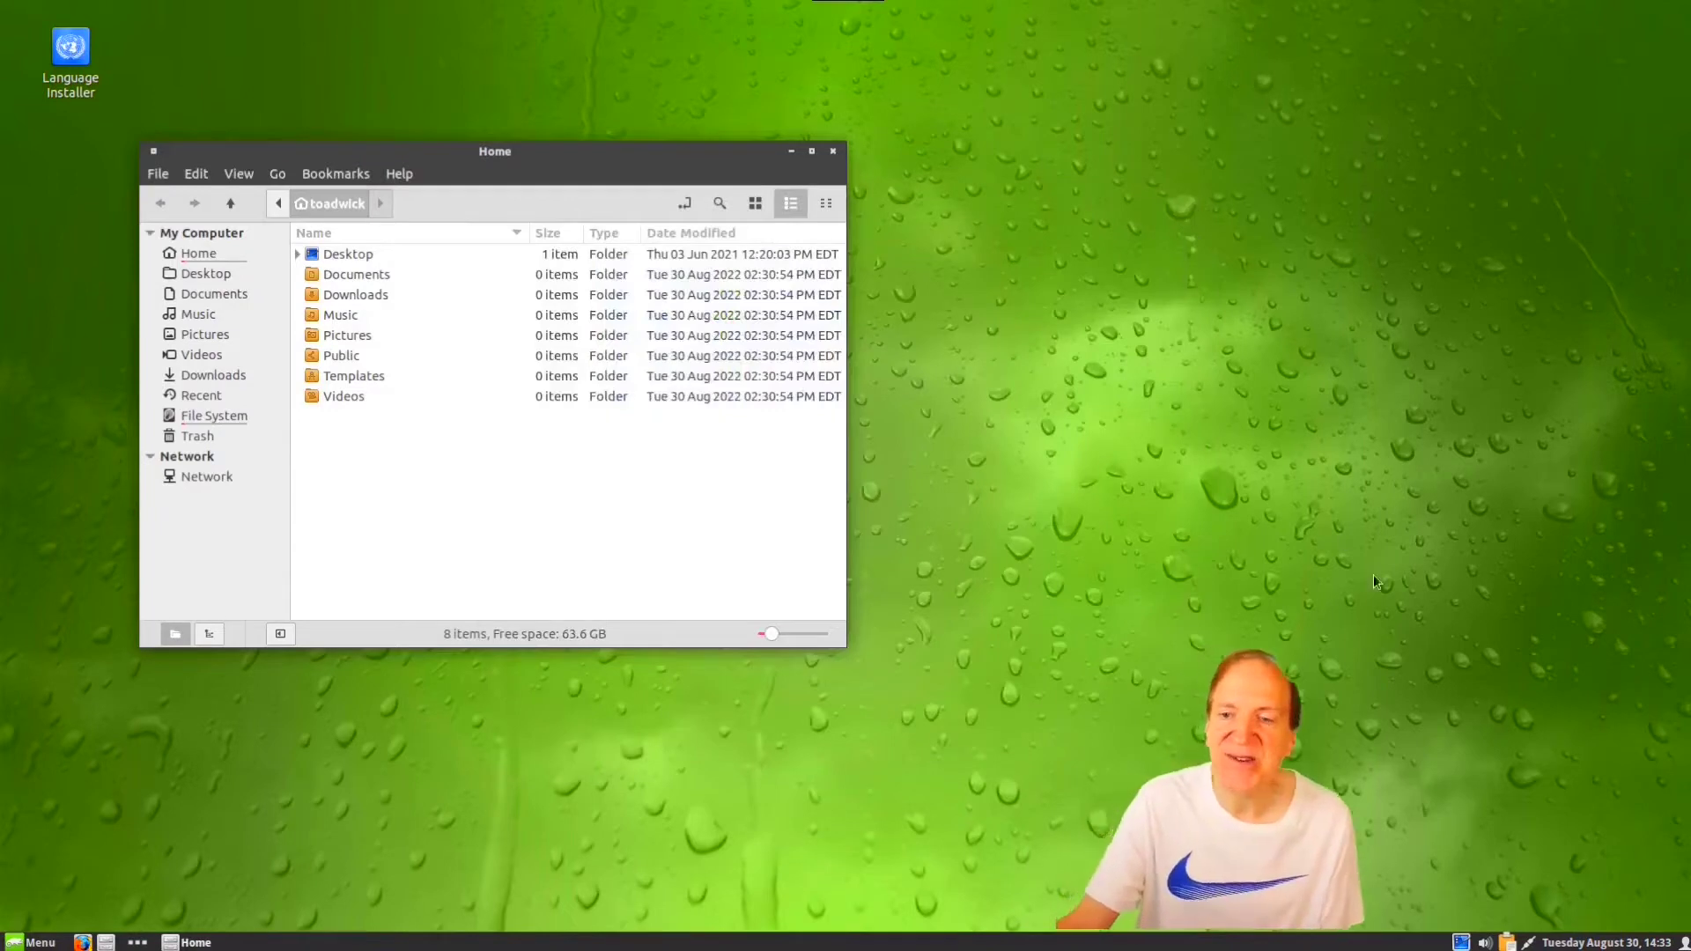
Step: View the user session options, dismiss them and move the Home window toward the upper middle of the desktop
{"action": "left_click", "coordinate": [1685, 941]}
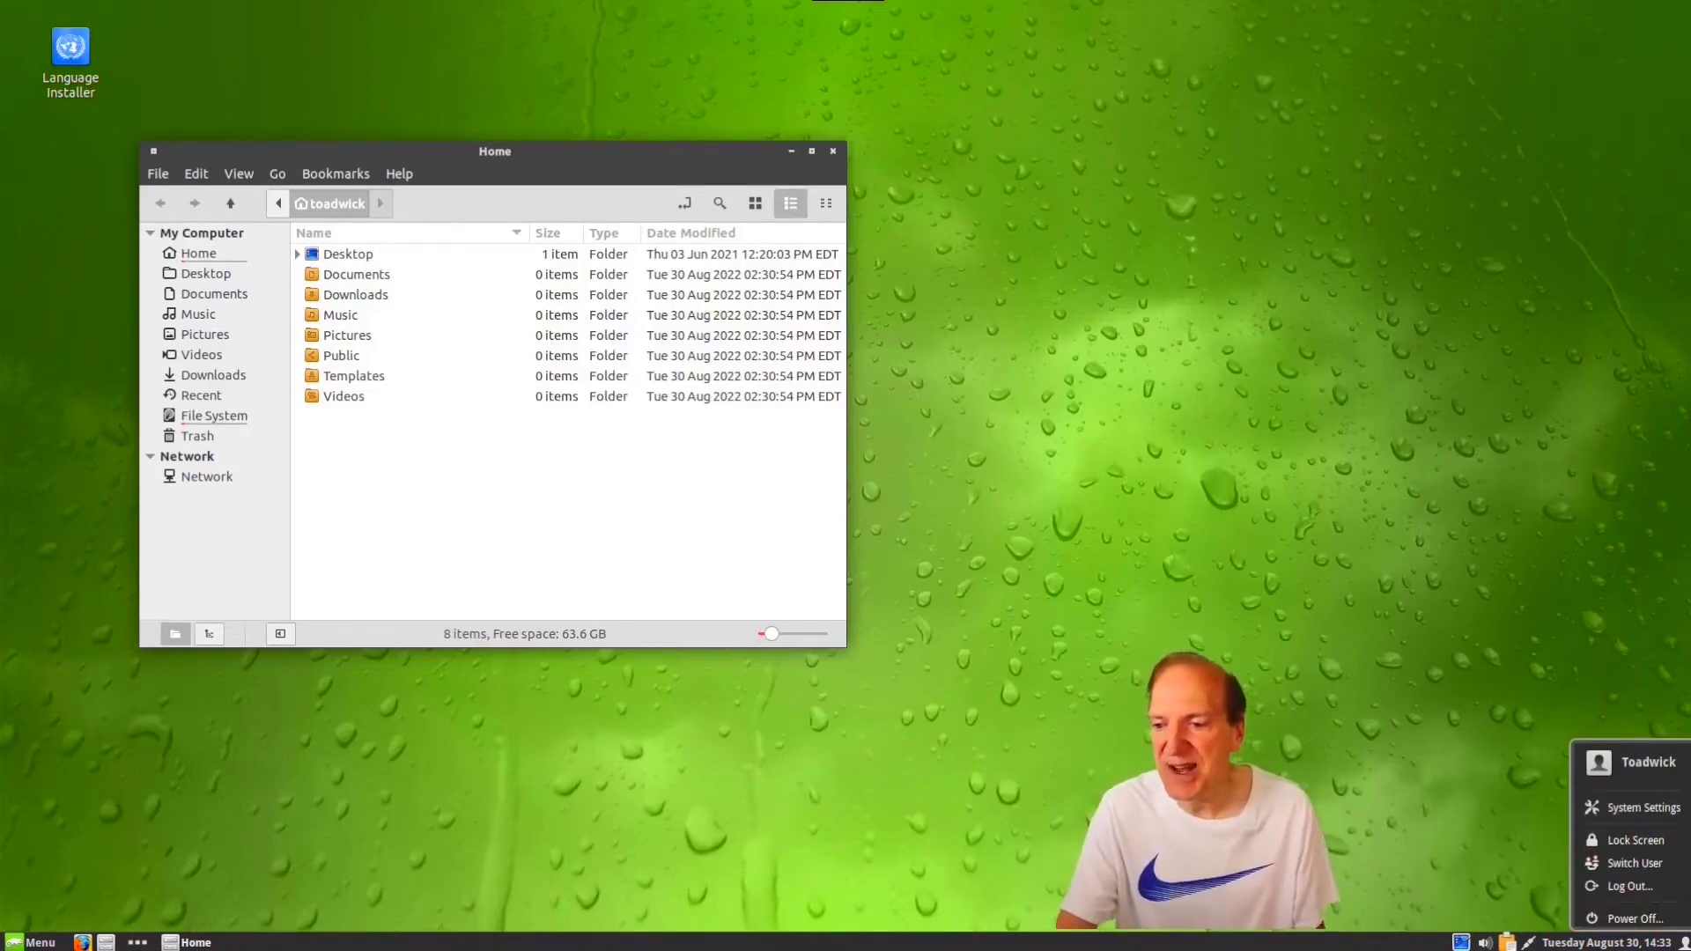
{"action": "left_click", "coordinate": [927, 573]}
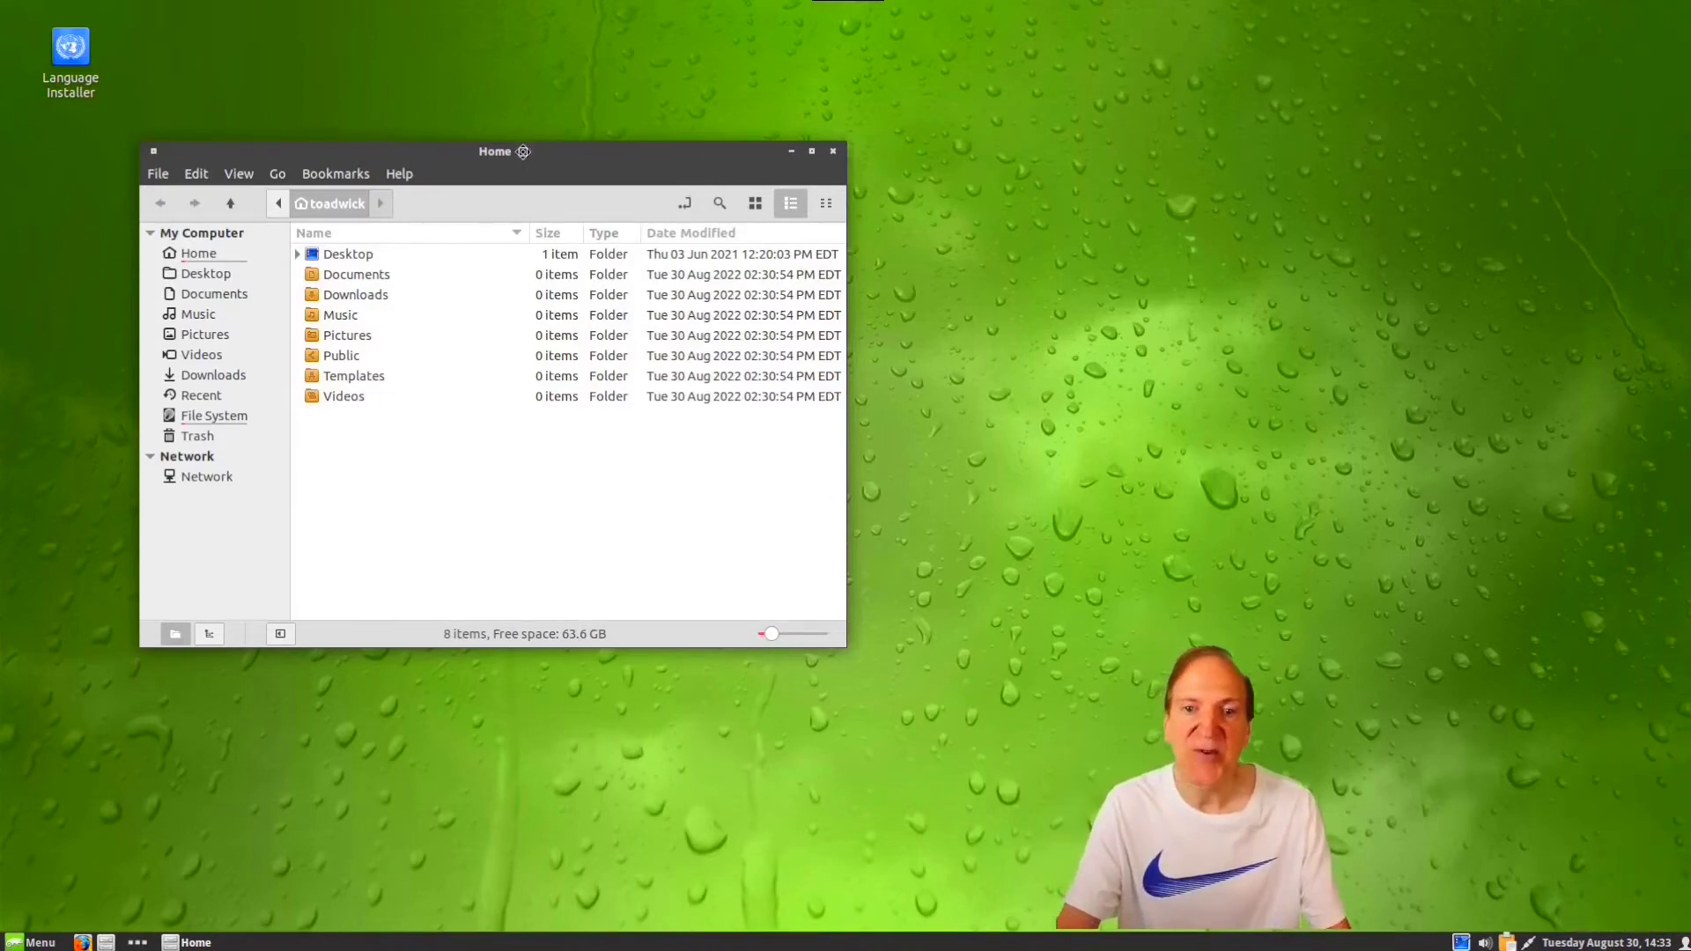
{"action": "left_click_drag", "start_coordinate": [523, 151], "coordinate": [621, 123]}
Step: Authorize the Language Installer with the root password and accept the proposed package upgrade in xterm
{"action": "type", "text": "******"}
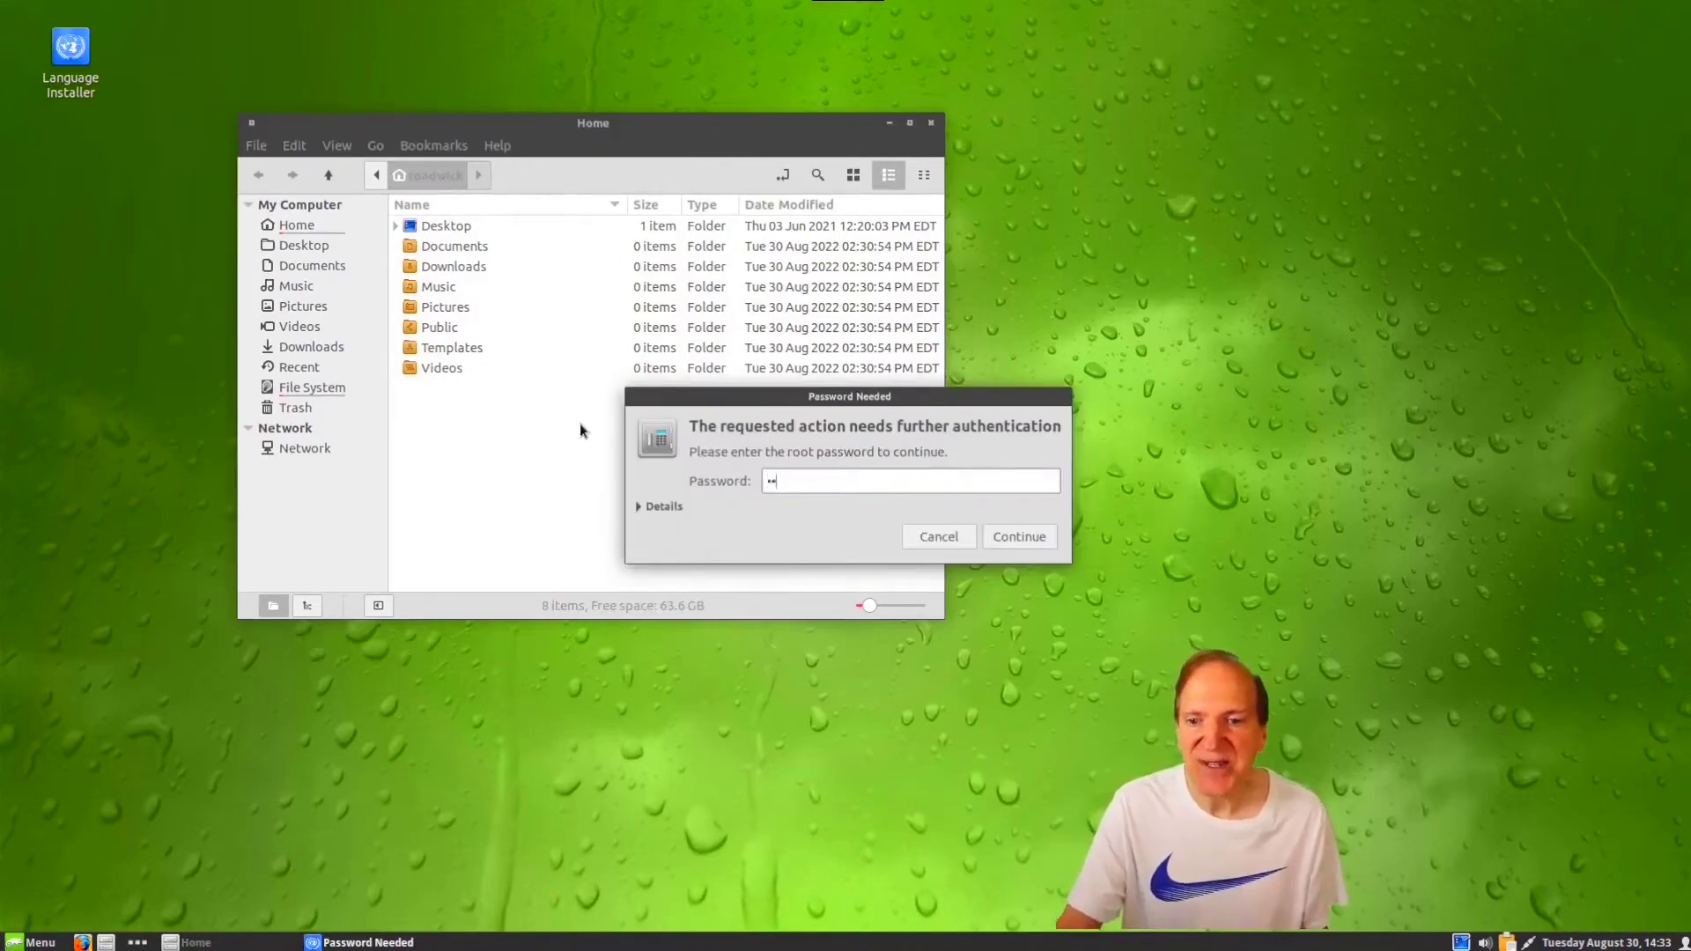
{"action": "key", "text": "Return"}
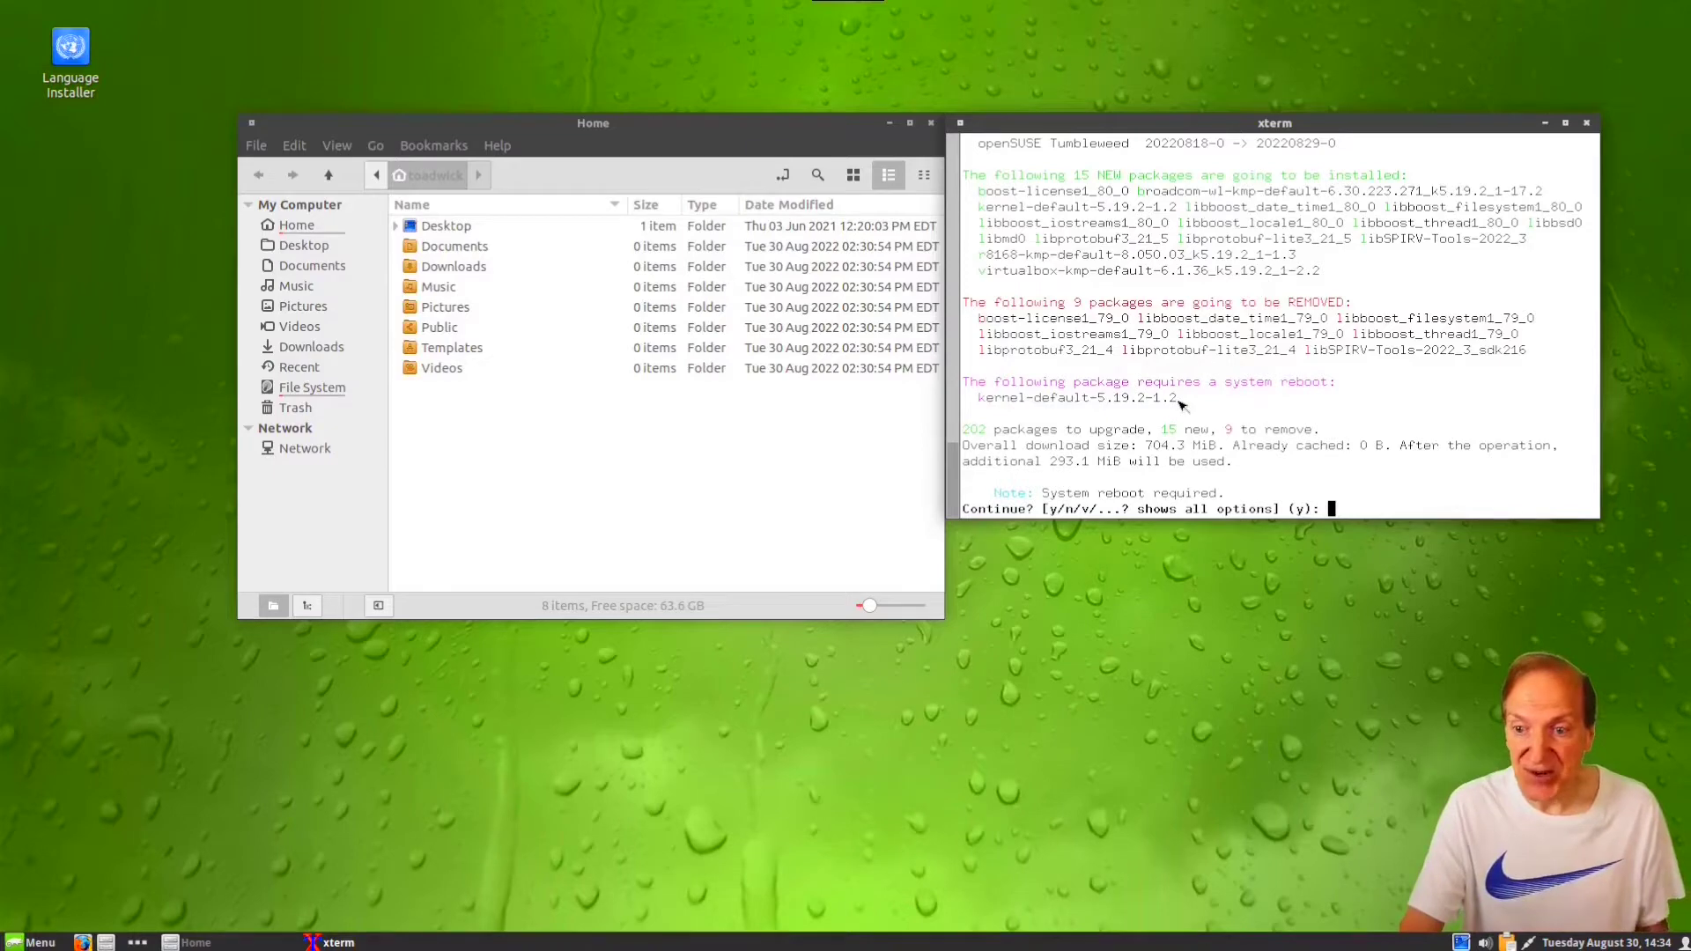
{"action": "type", "text": "y"}
{"action": "key", "text": "Return"}
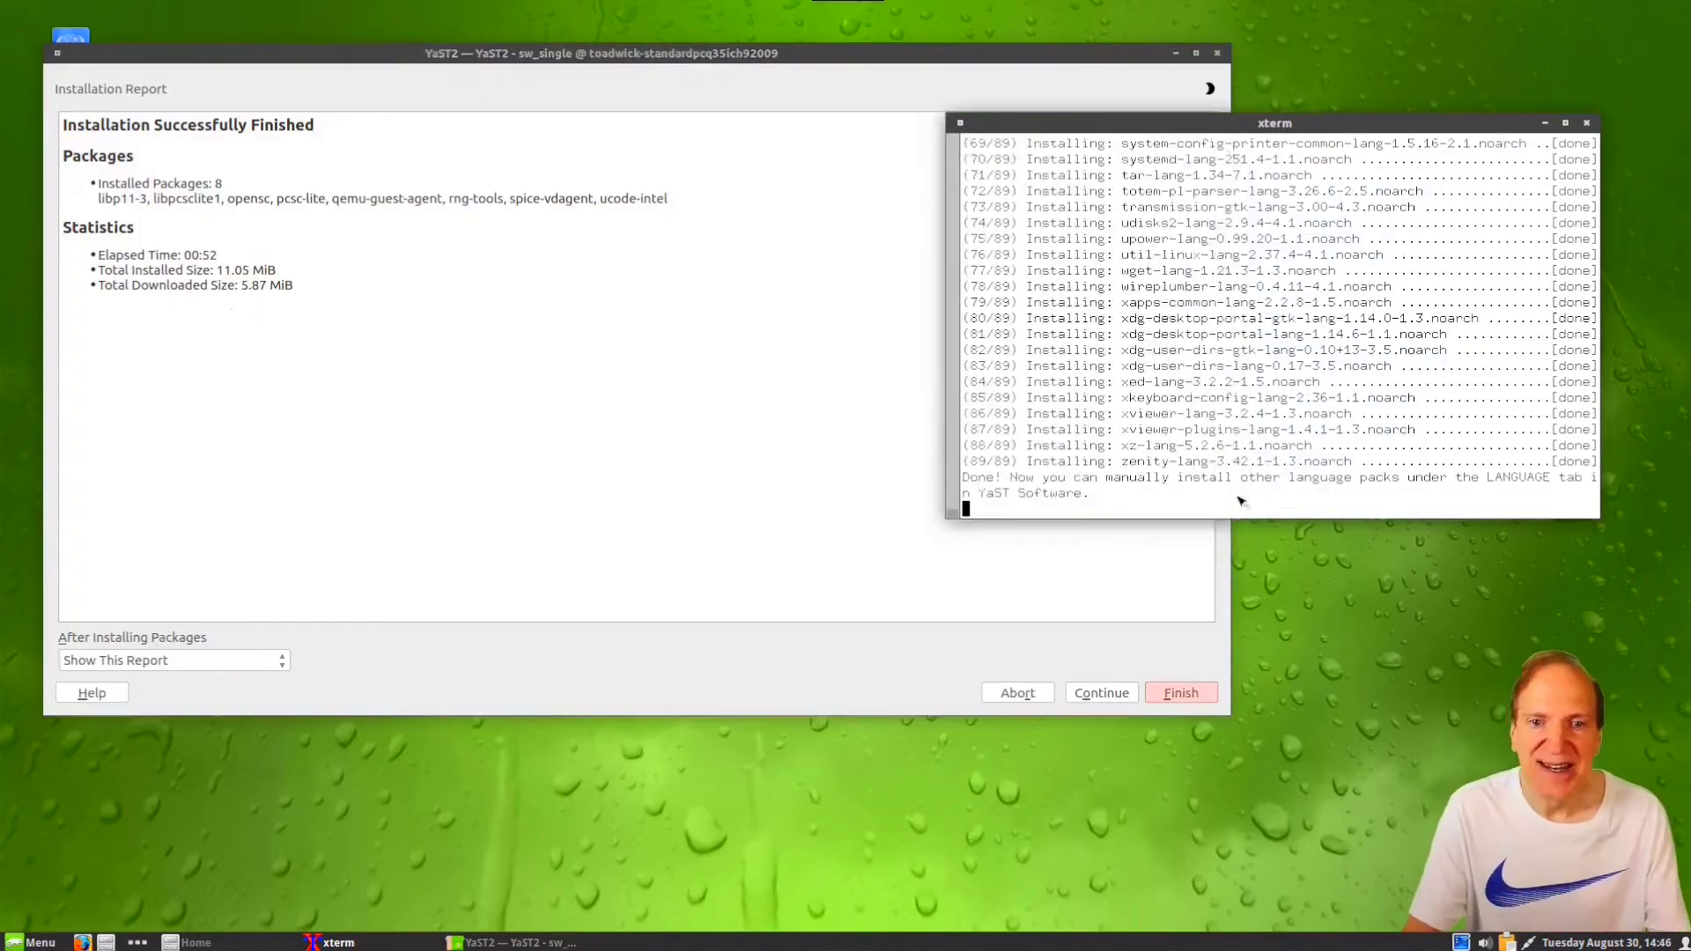
Step: Continue from the YaST installation report to the software manager, look through the full list of languages and close YaST
{"action": "left_click", "coordinate": [907, 408]}
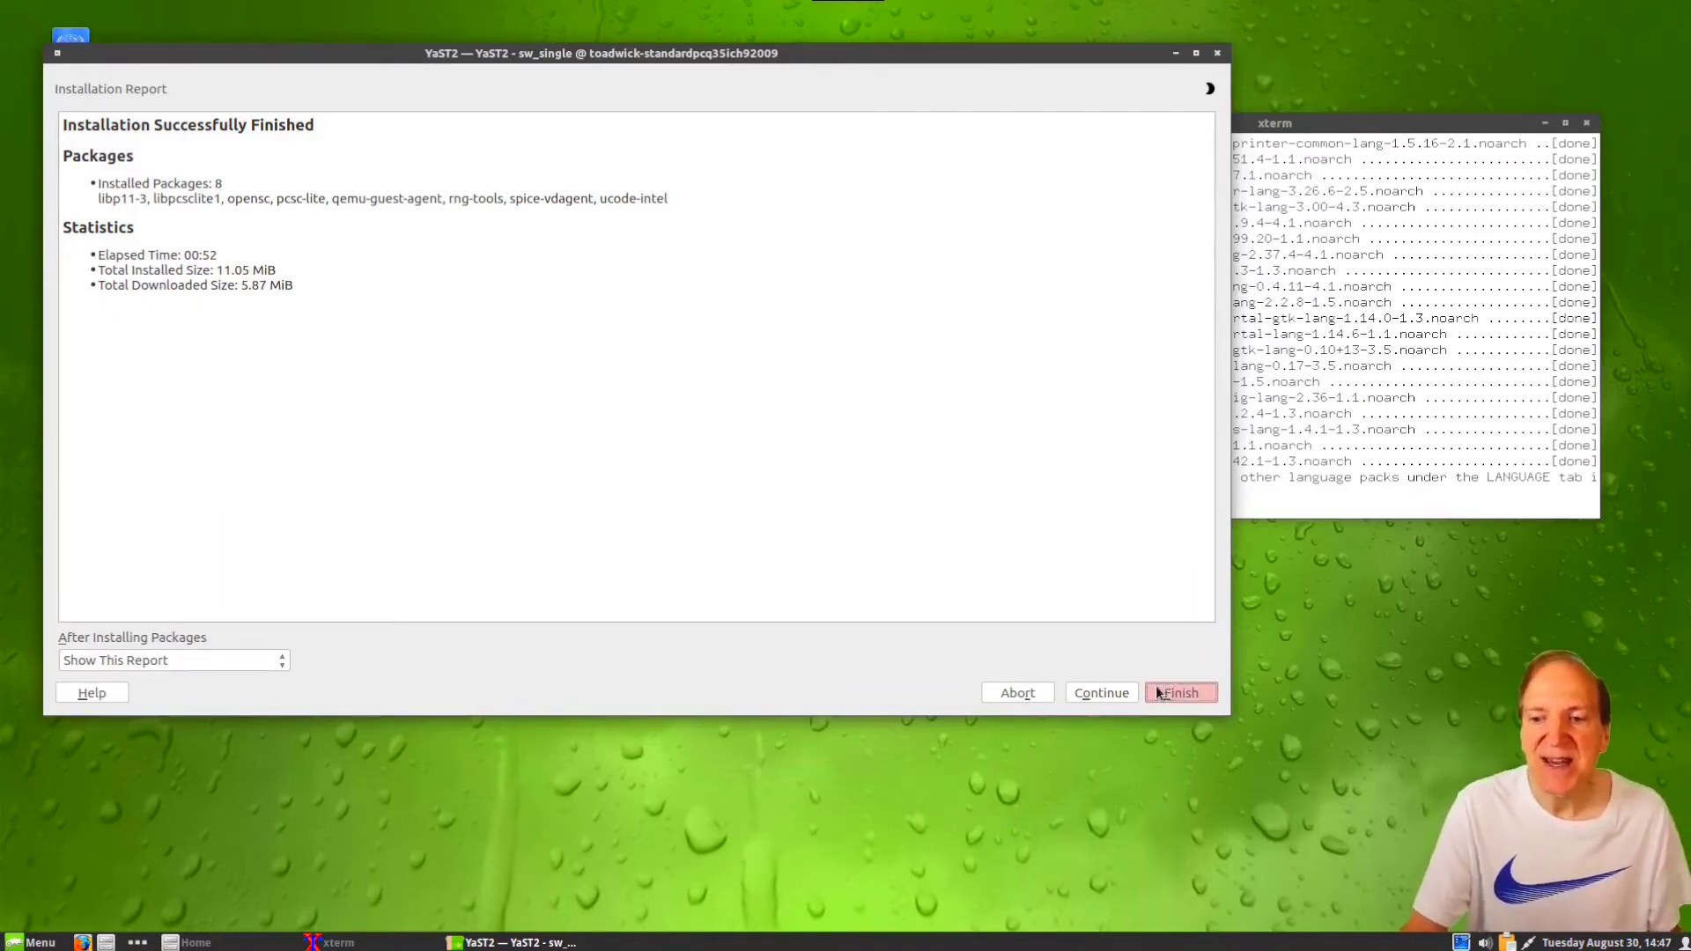
{"action": "left_click", "coordinate": [1092, 693]}
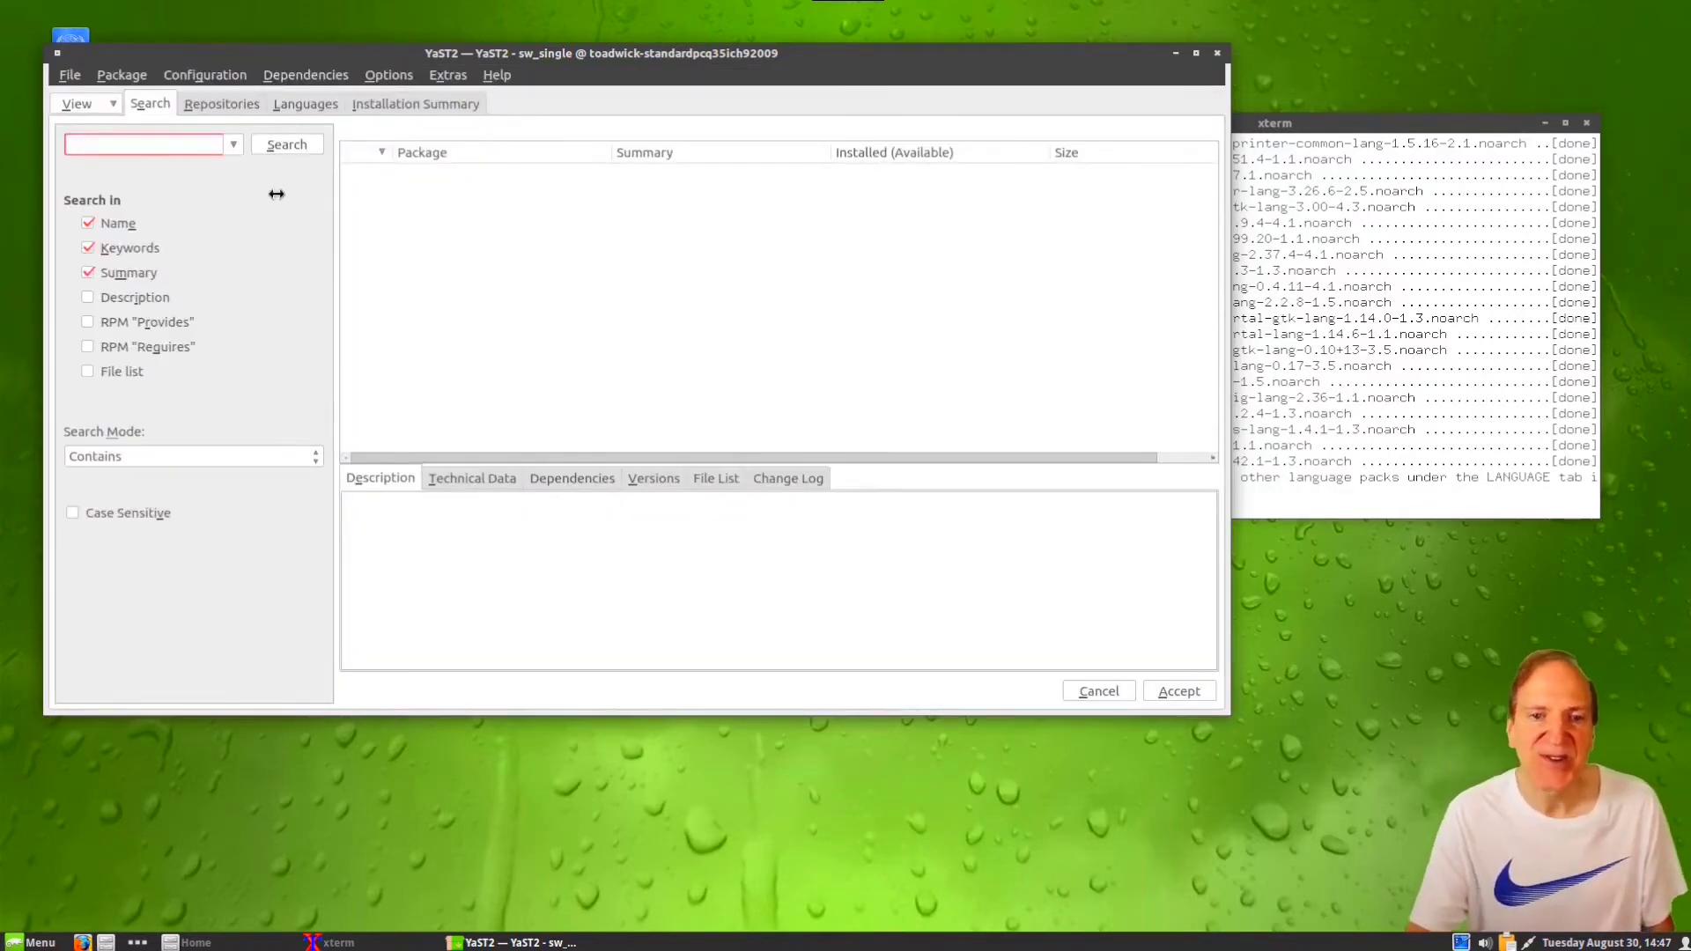
{"action": "left_click", "coordinate": [296, 103]}
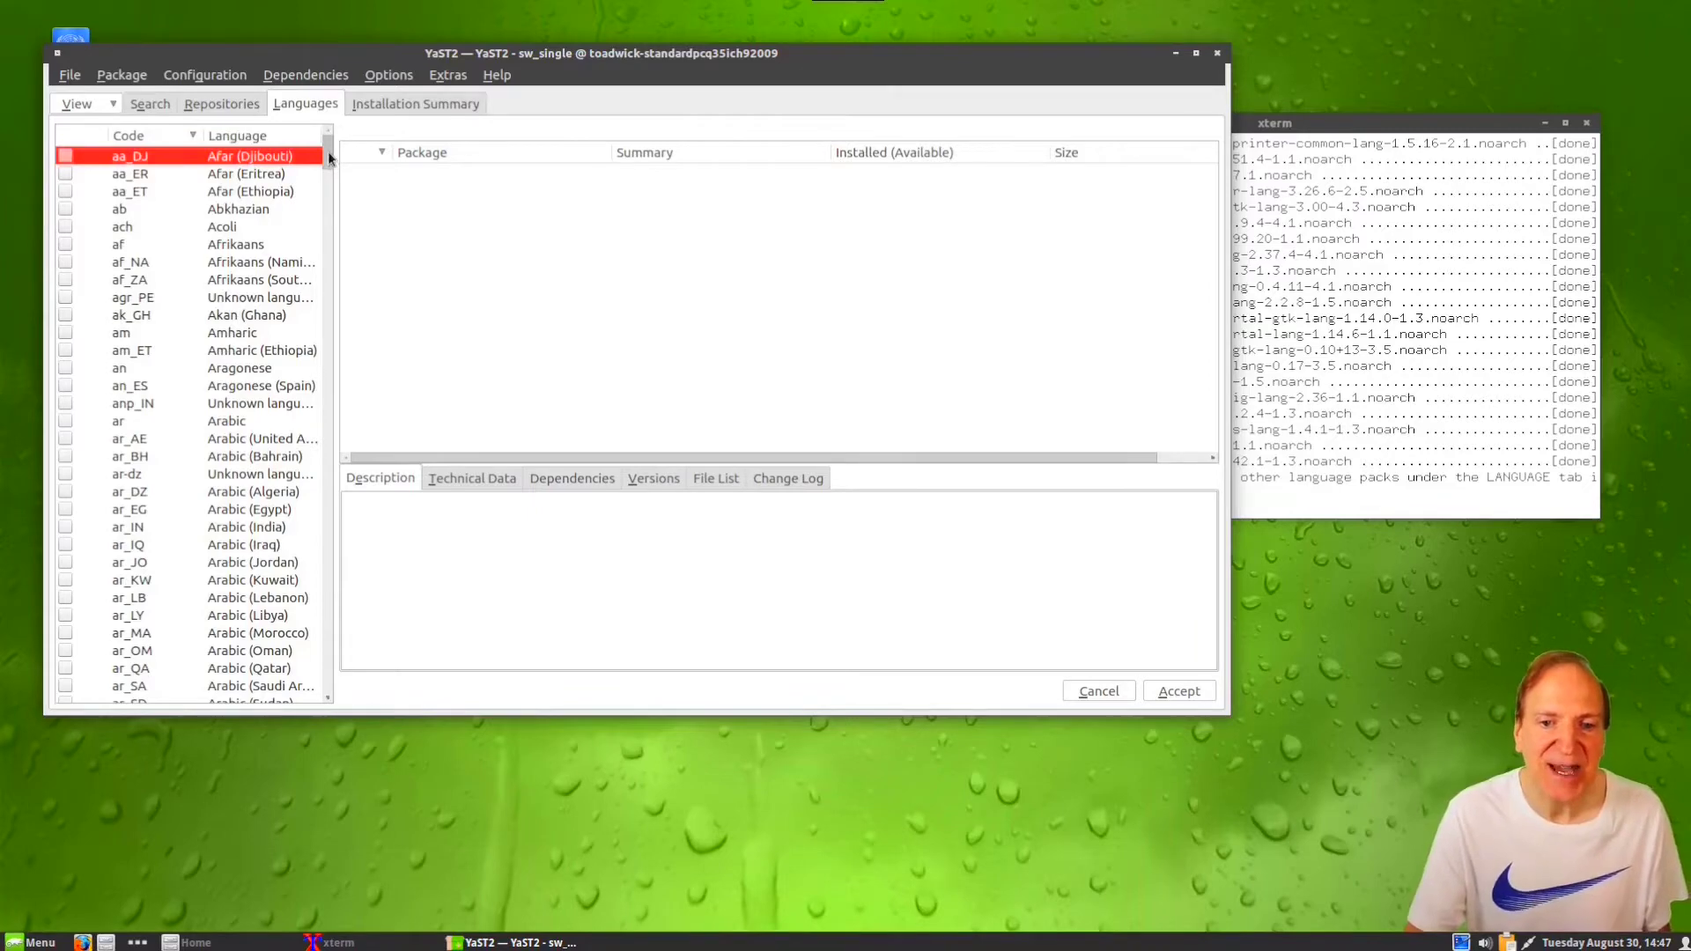
{"action": "left_click_drag", "start_coordinate": [328, 153], "coordinate": [310, 692]}
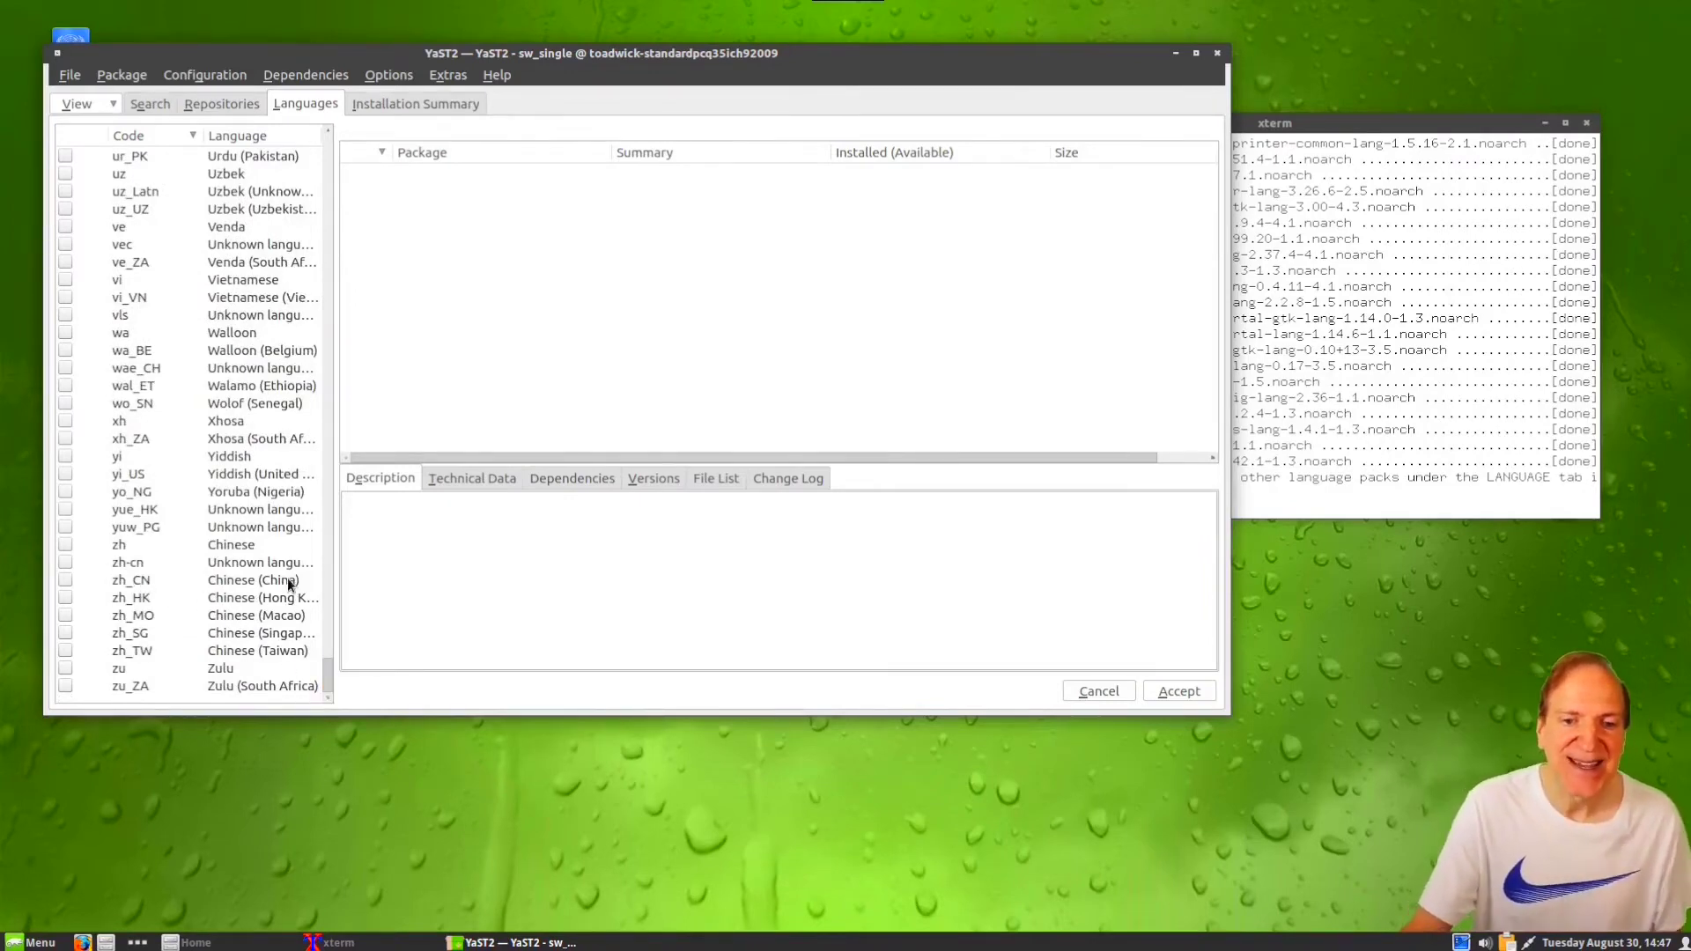
{"action": "left_click_drag", "start_coordinate": [325, 670], "coordinate": [326, 141]}
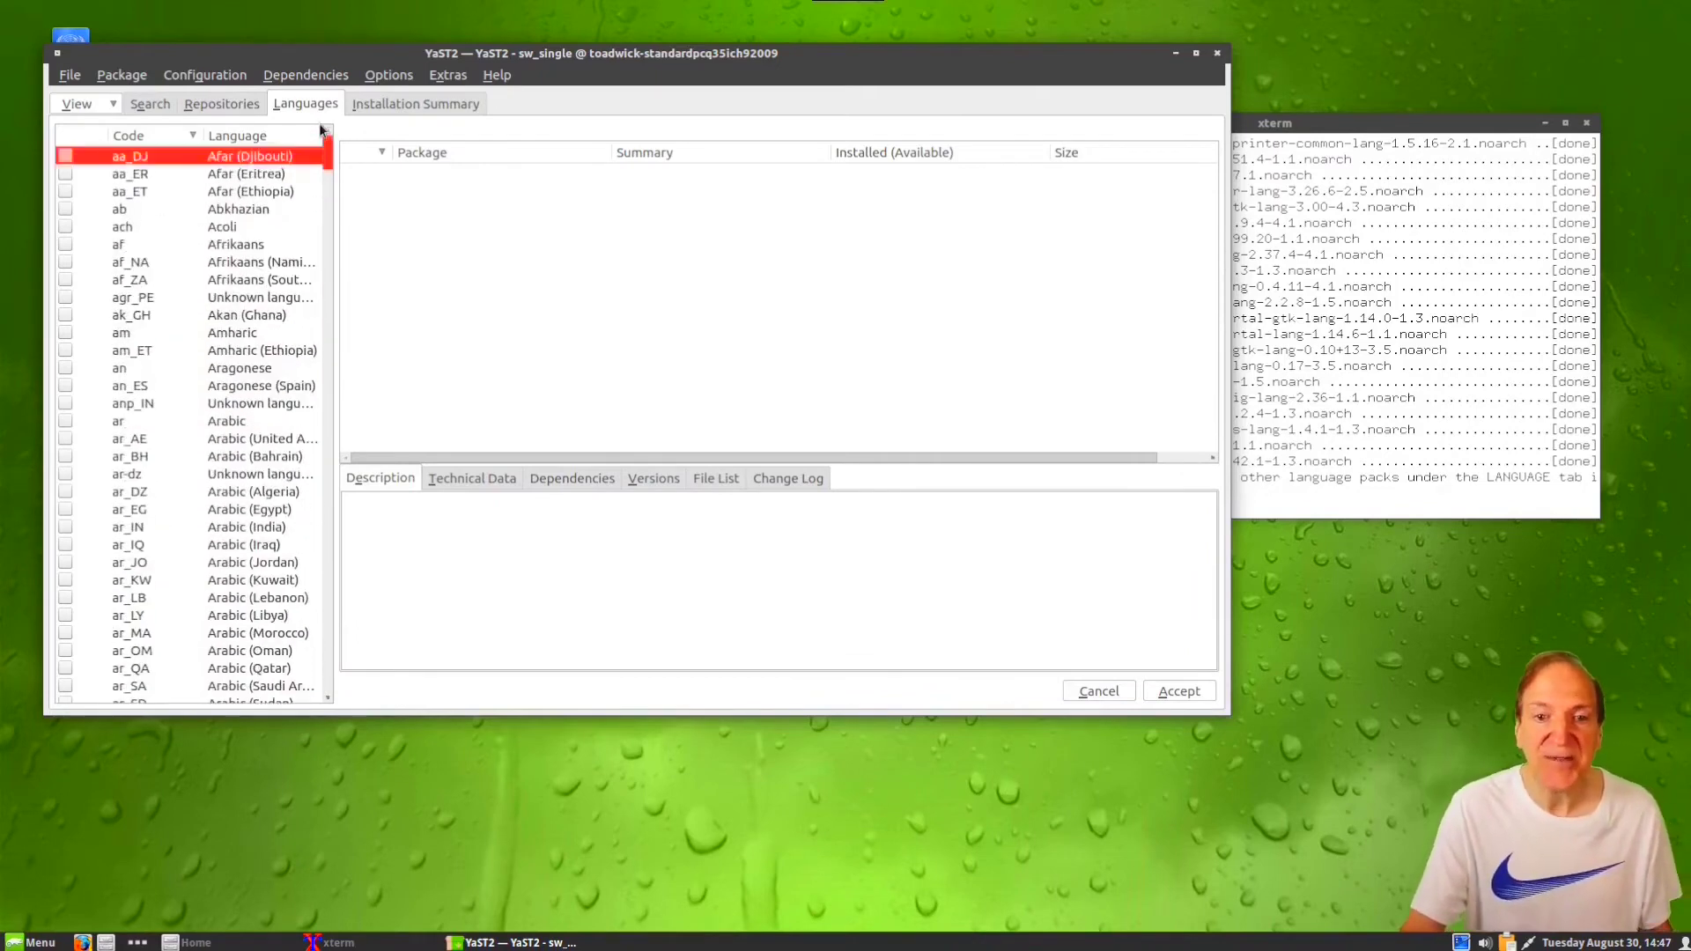
{"action": "left_click", "coordinate": [1221, 58]}
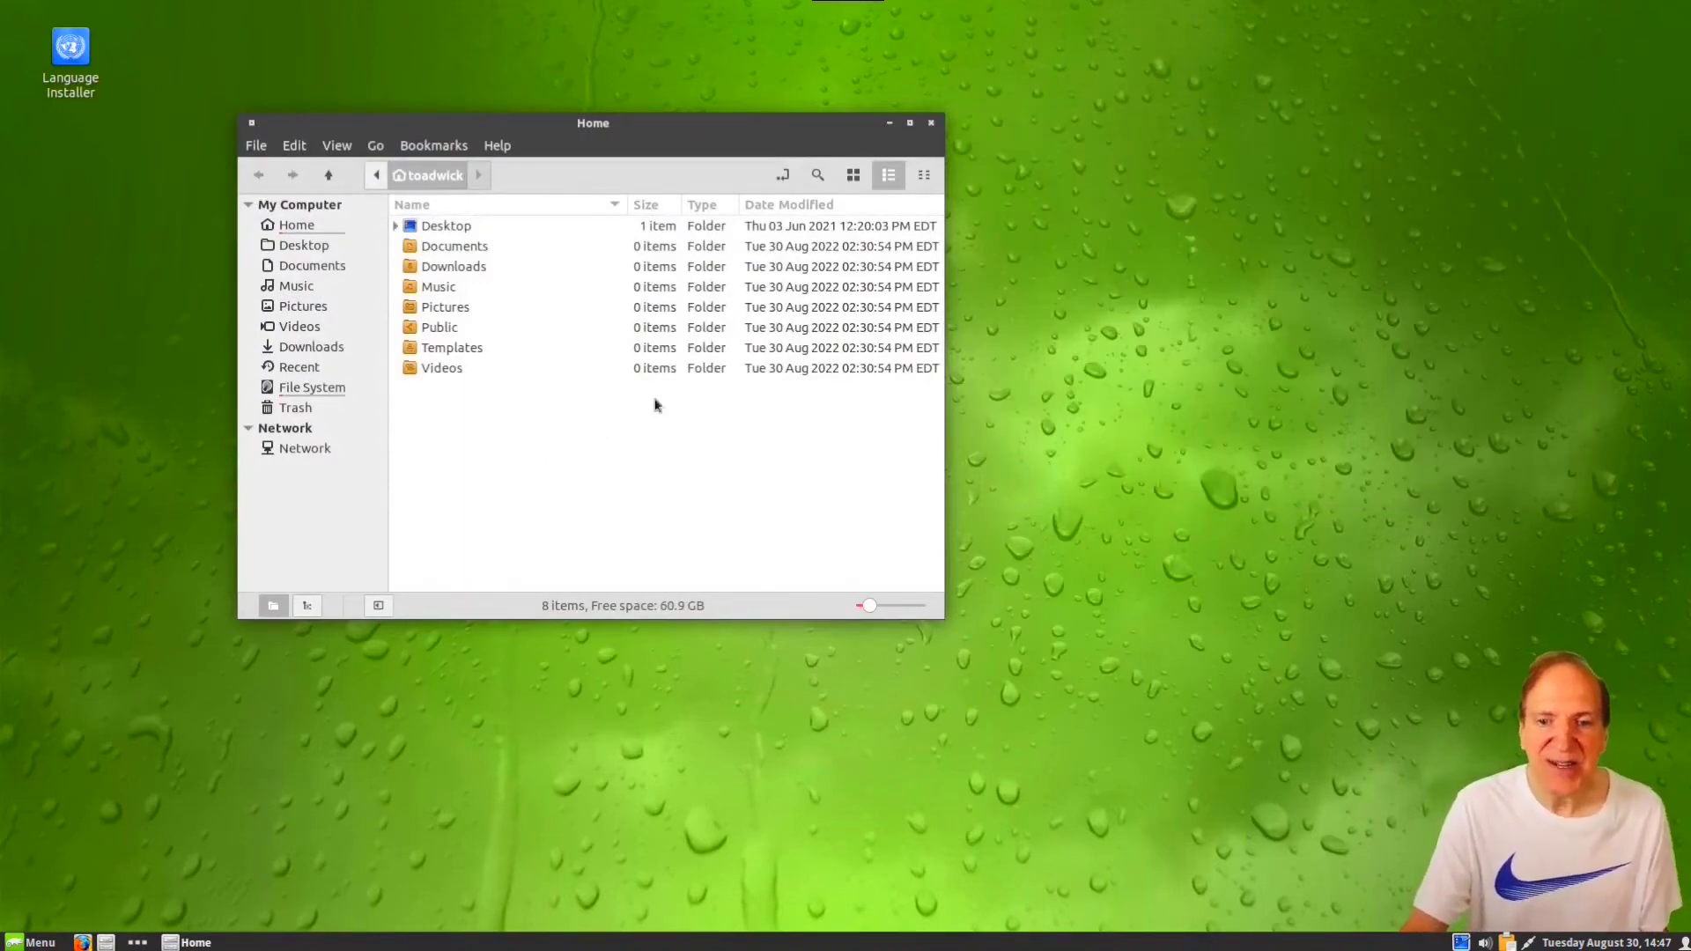
Step: Continue past the YaST installation report and close the remaining Home window
{"action": "left_click", "coordinate": [932, 126]}
{"action": "left_click", "coordinate": [32, 943]}
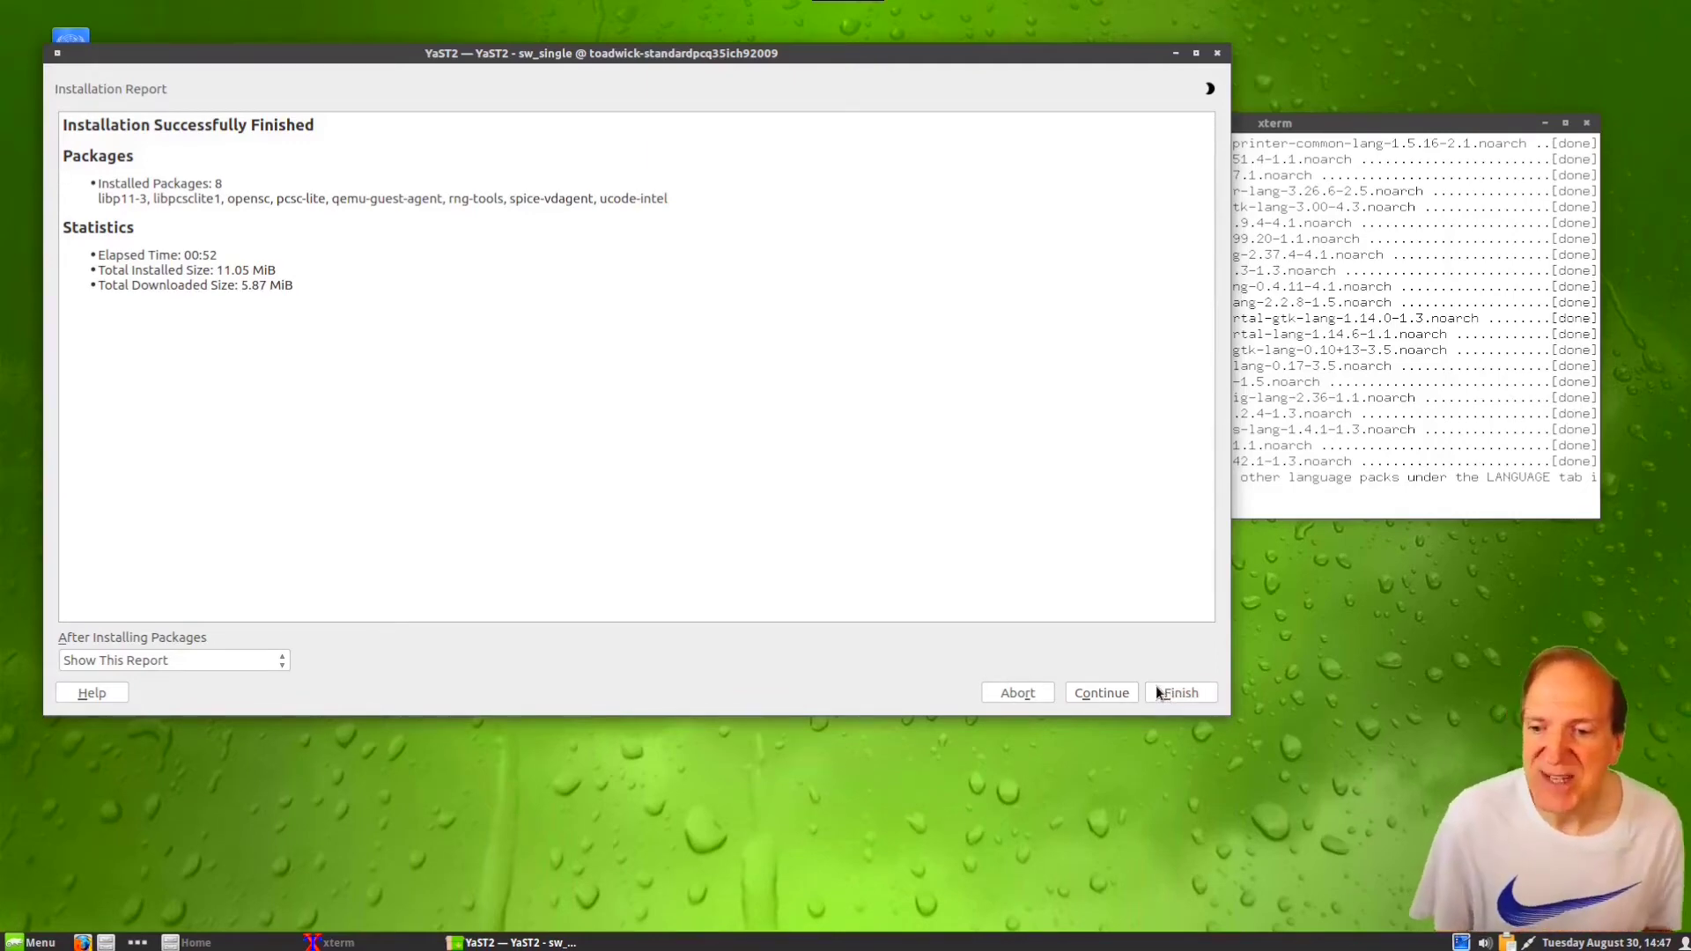
{"action": "left_click", "coordinate": [1089, 693]}
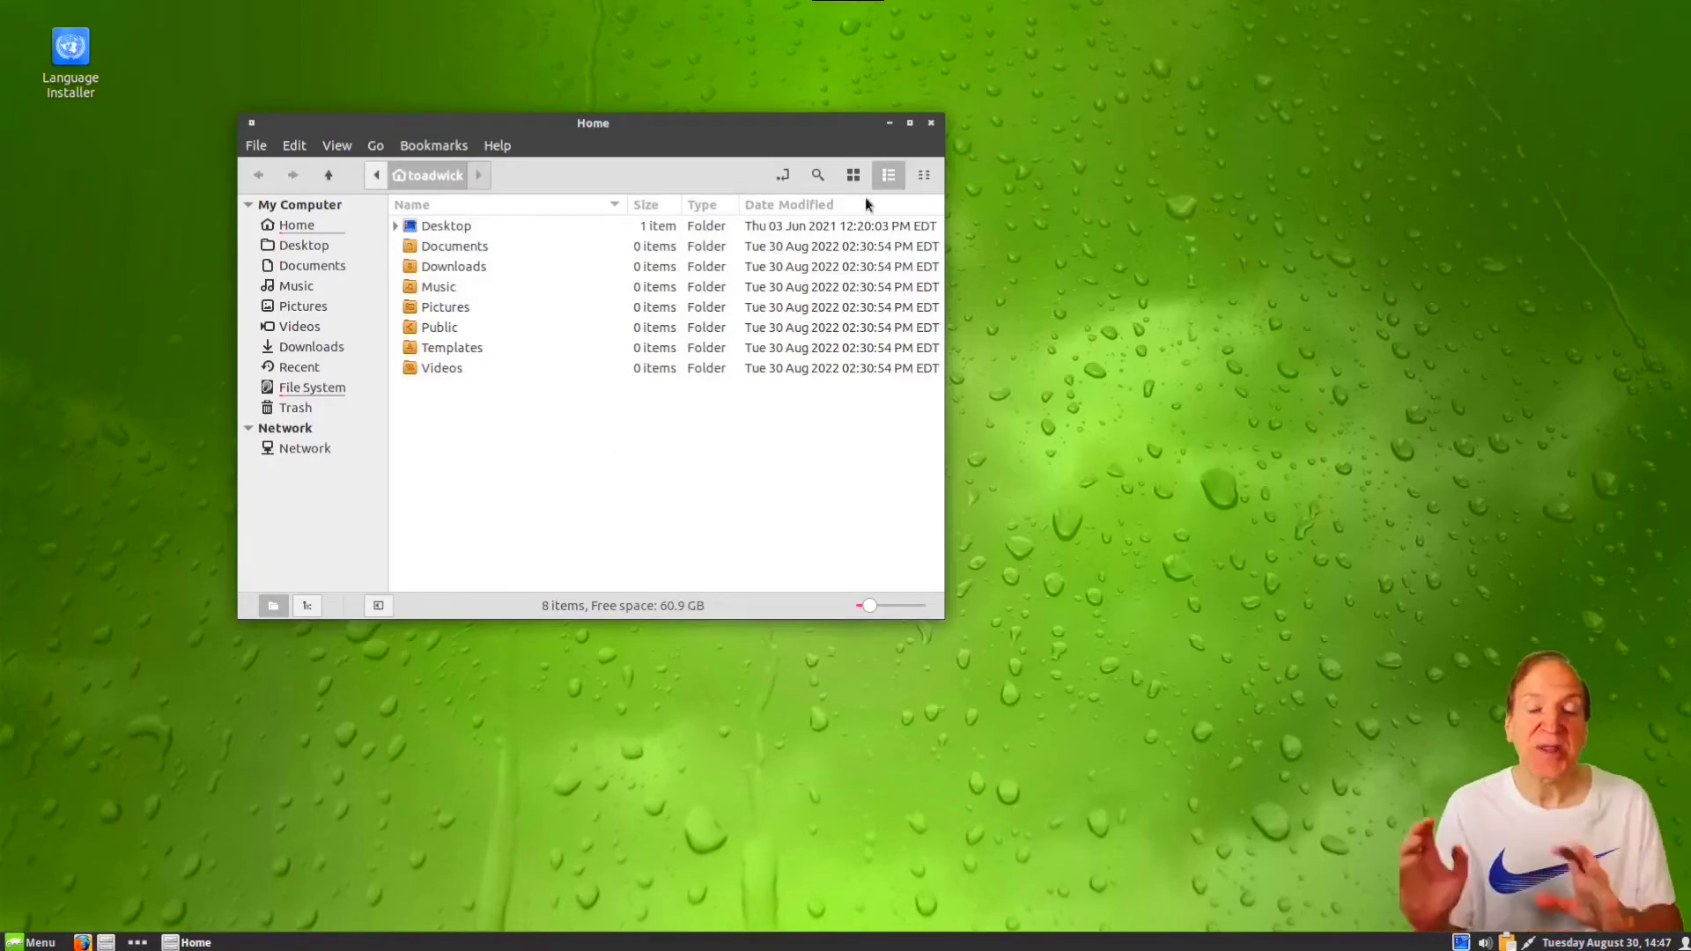
{"action": "left_click", "coordinate": [932, 124]}
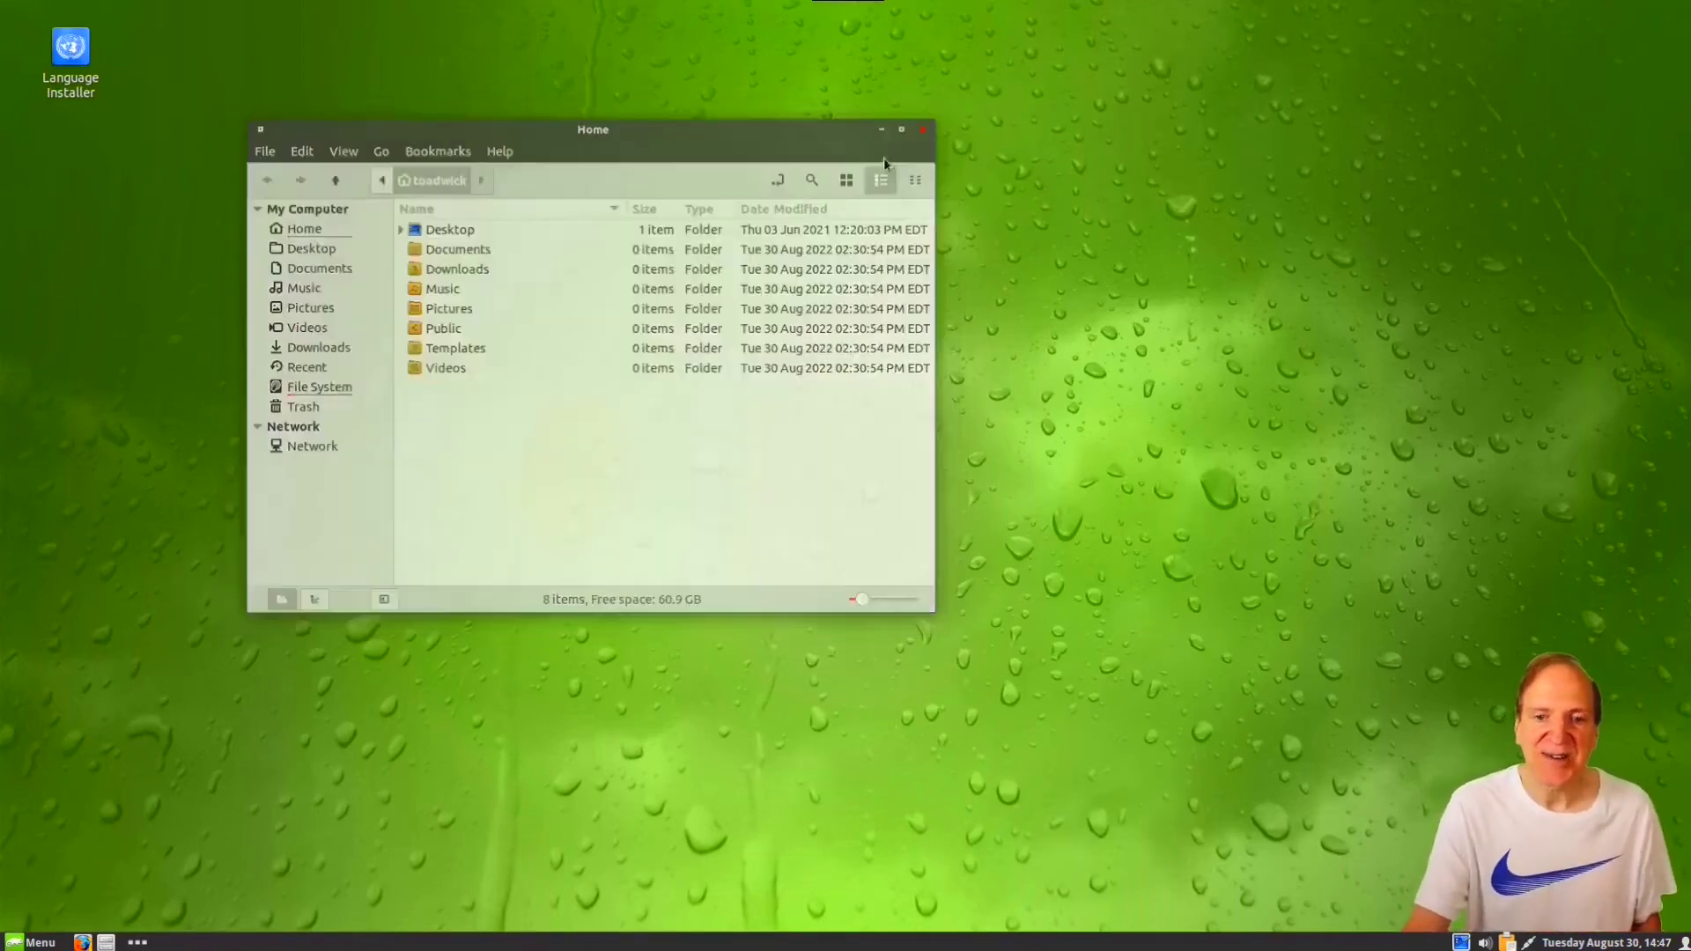
Step: Restart the updated system and log back in with the account password
{"action": "left_click", "coordinate": [34, 942]}
{"action": "left_click", "coordinate": [39, 908]}
{"action": "left_click", "coordinate": [808, 509]}
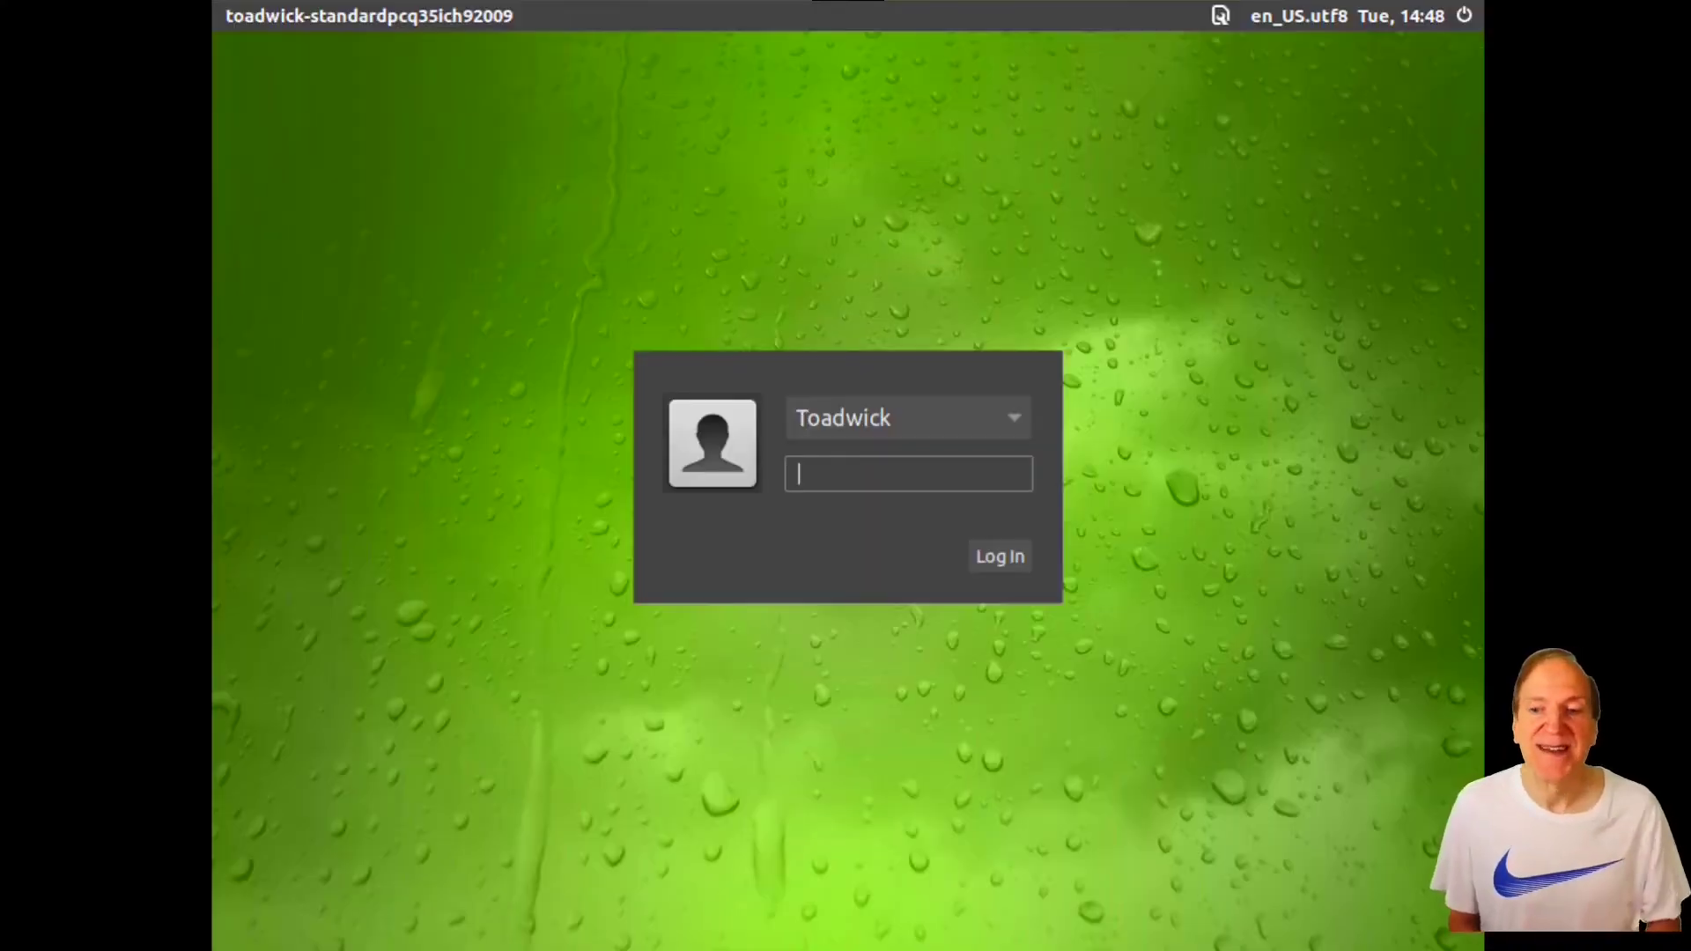
{"action": "type", "text": "******"}
{"action": "key", "text": "Return"}
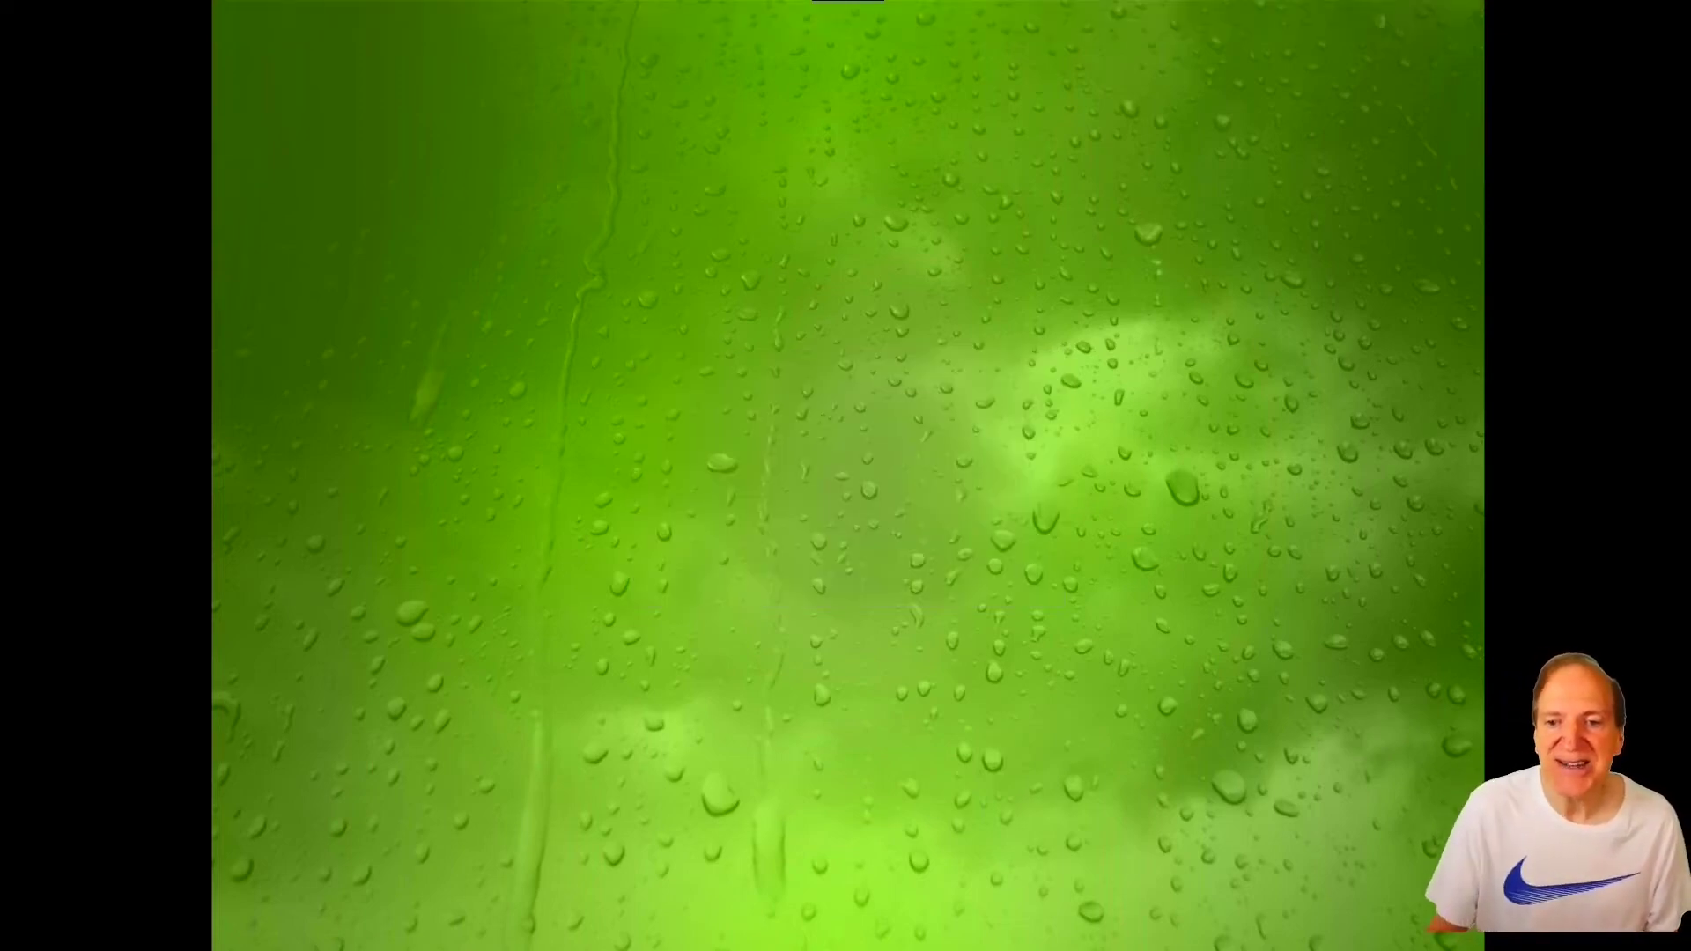
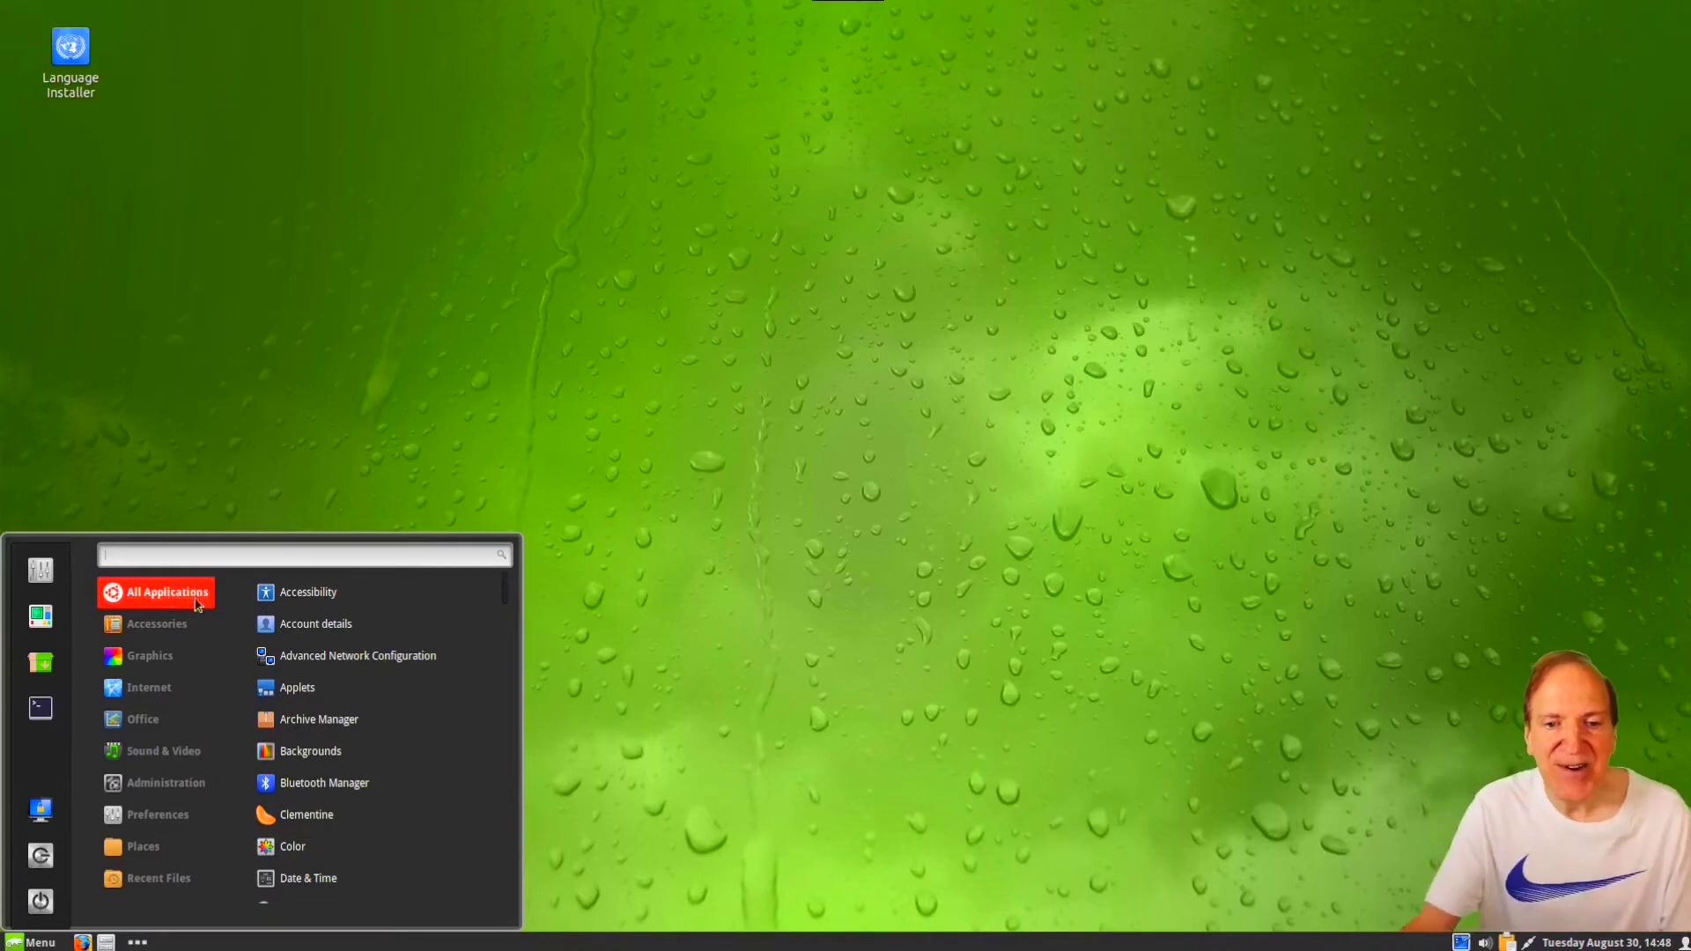
Step: Look through the installed applications by category, from Accessories, Graphics, Internet, Office and Sound & Video to Administration
{"action": "mouse_move", "coordinate": [196, 625]}
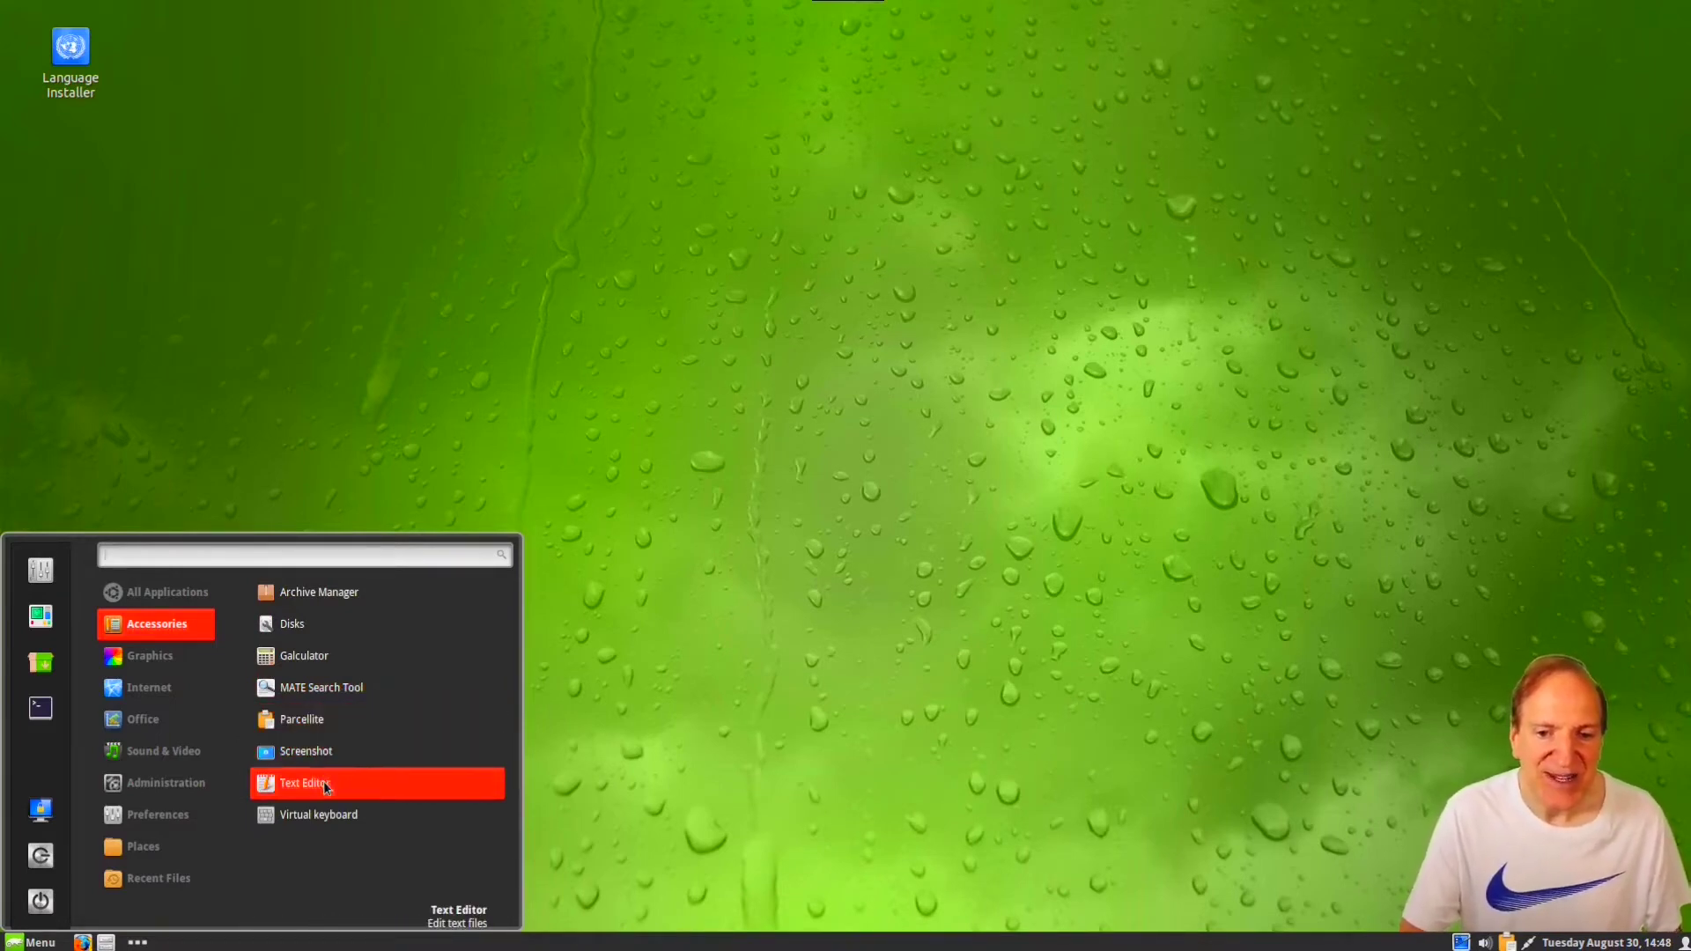
{"action": "mouse_move", "coordinate": [149, 655]}
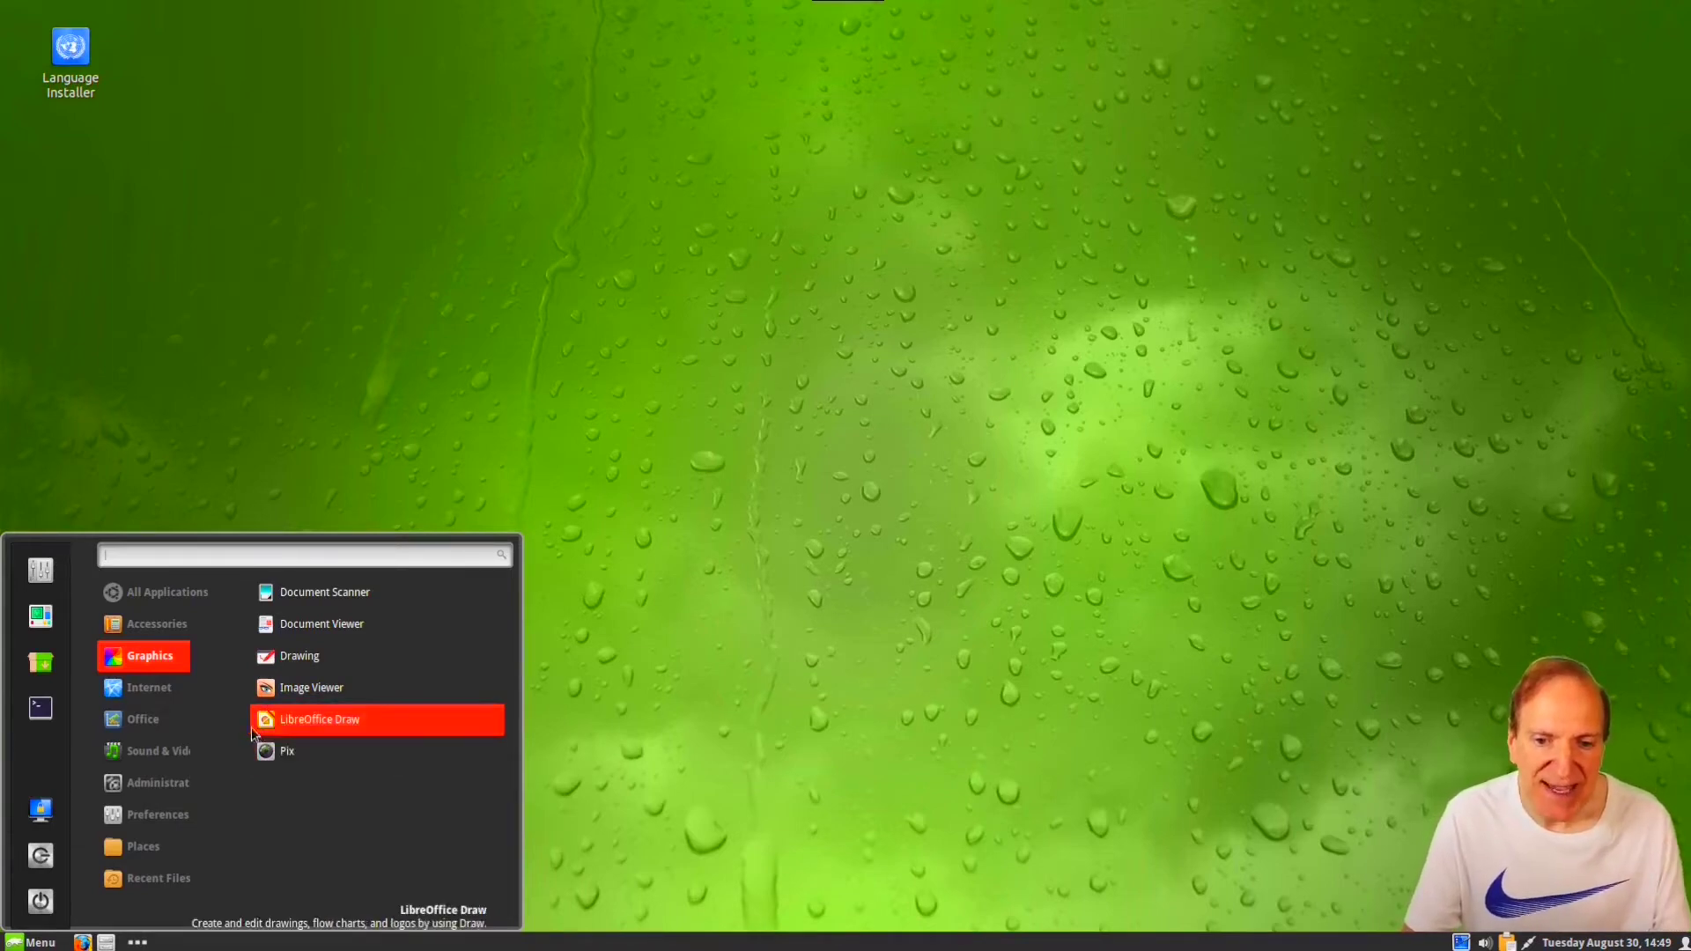
{"action": "mouse_move", "coordinate": [146, 693]}
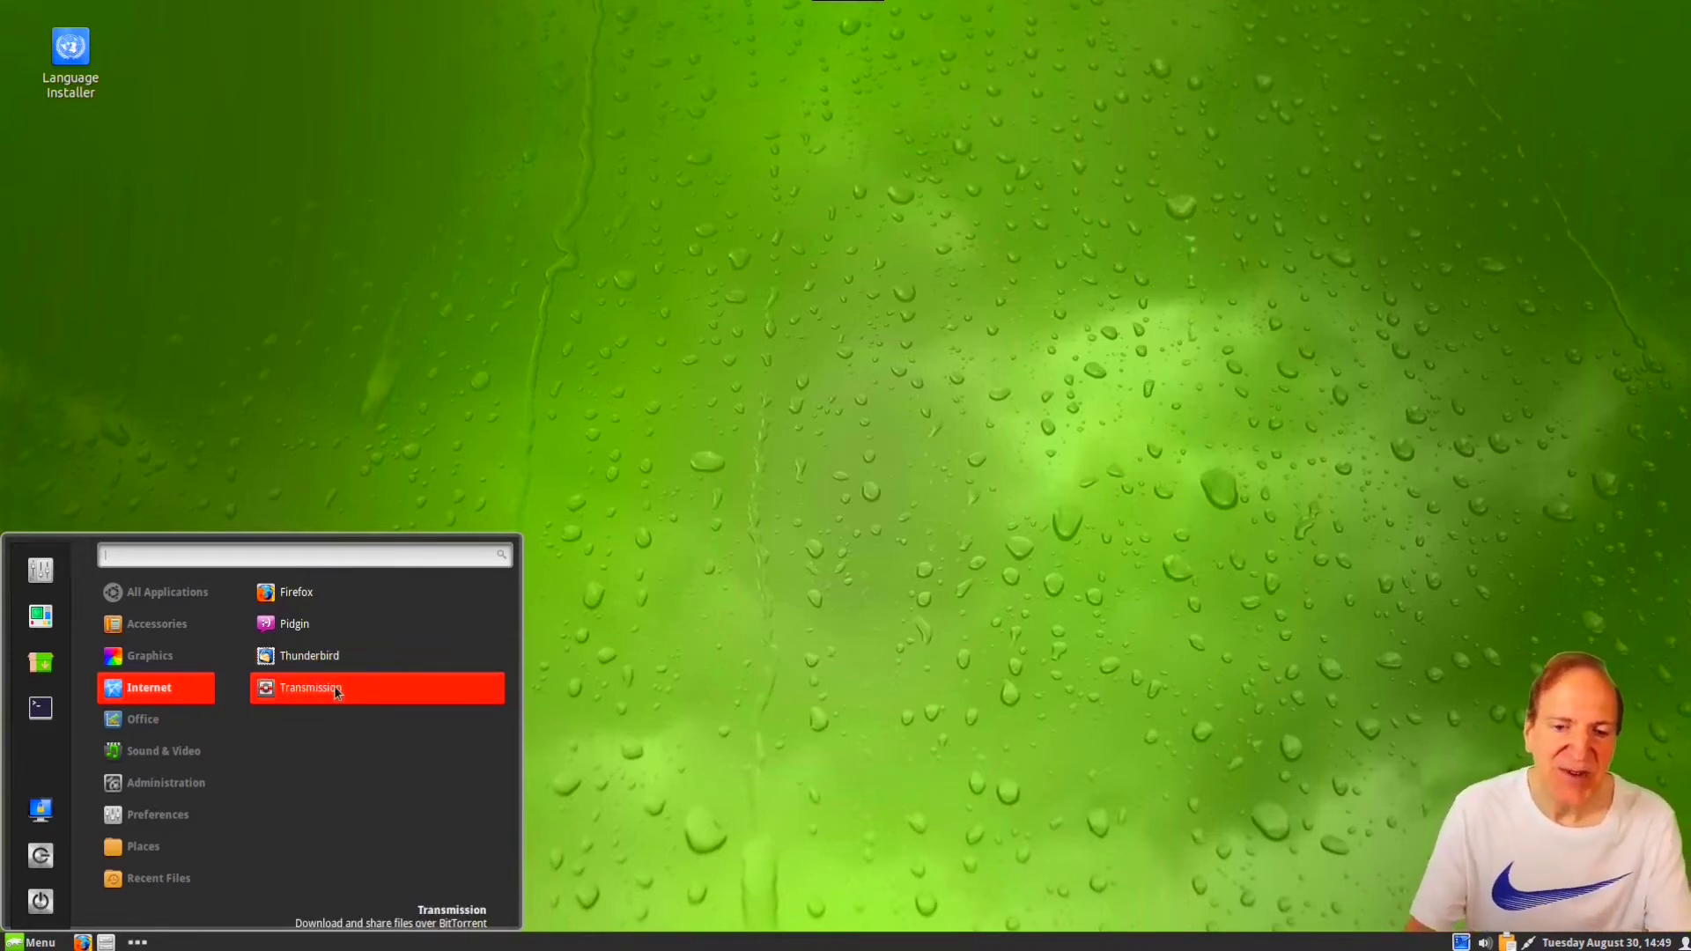
{"action": "mouse_move", "coordinate": [157, 722]}
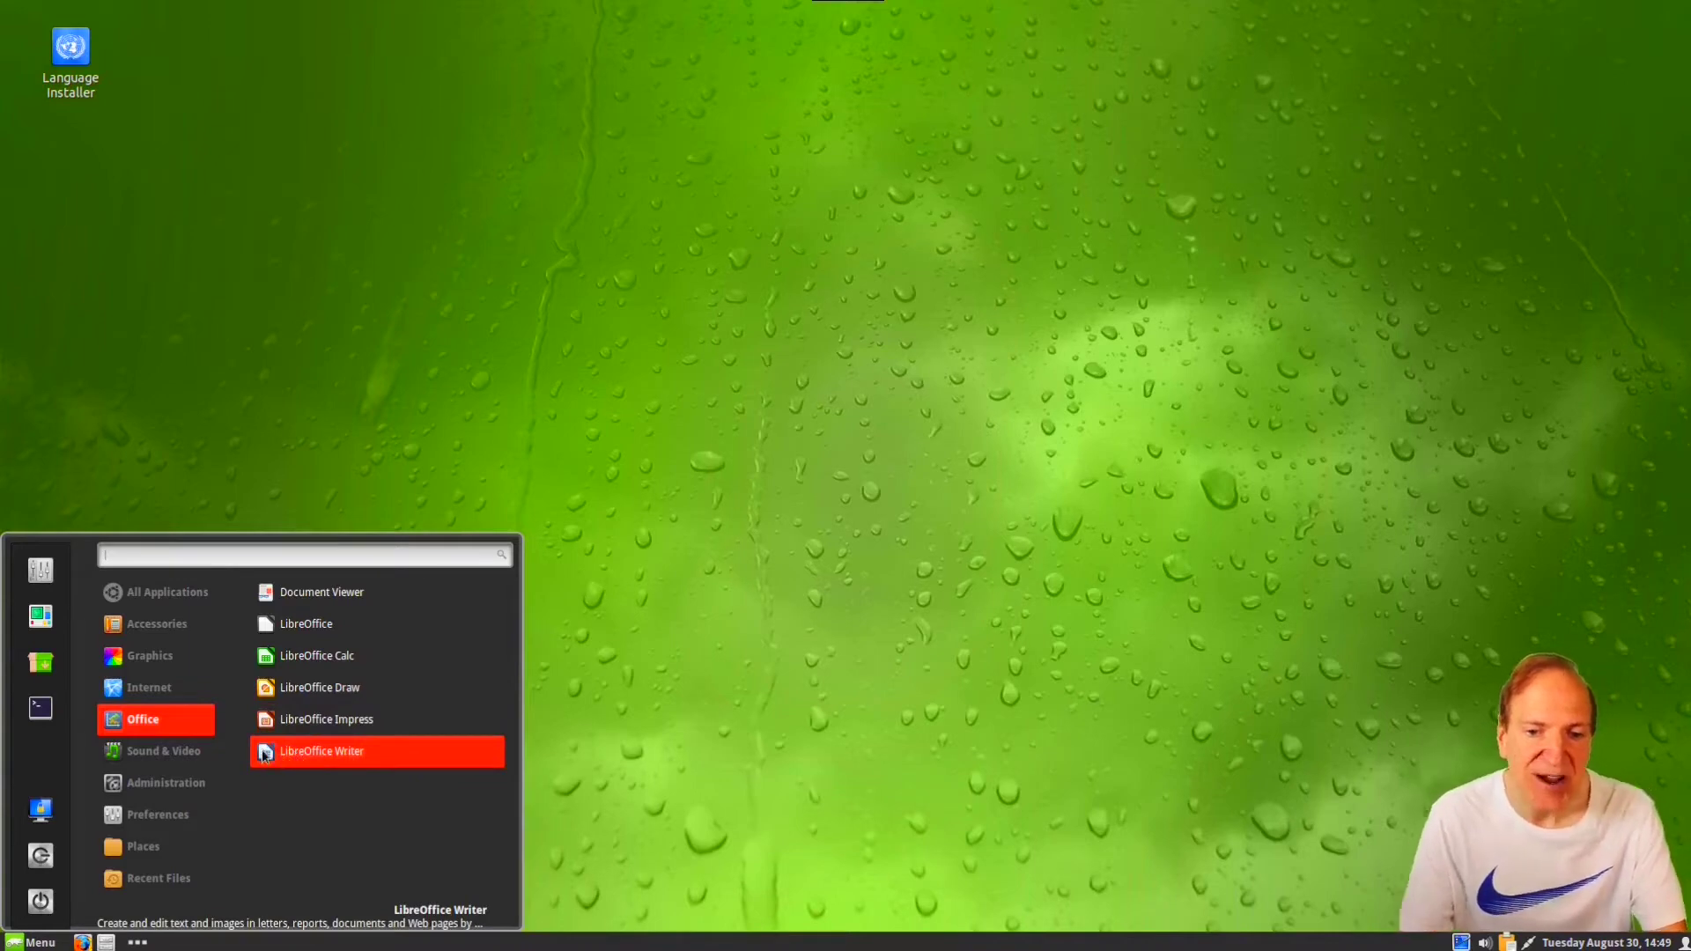
{"action": "mouse_move", "coordinate": [159, 751]}
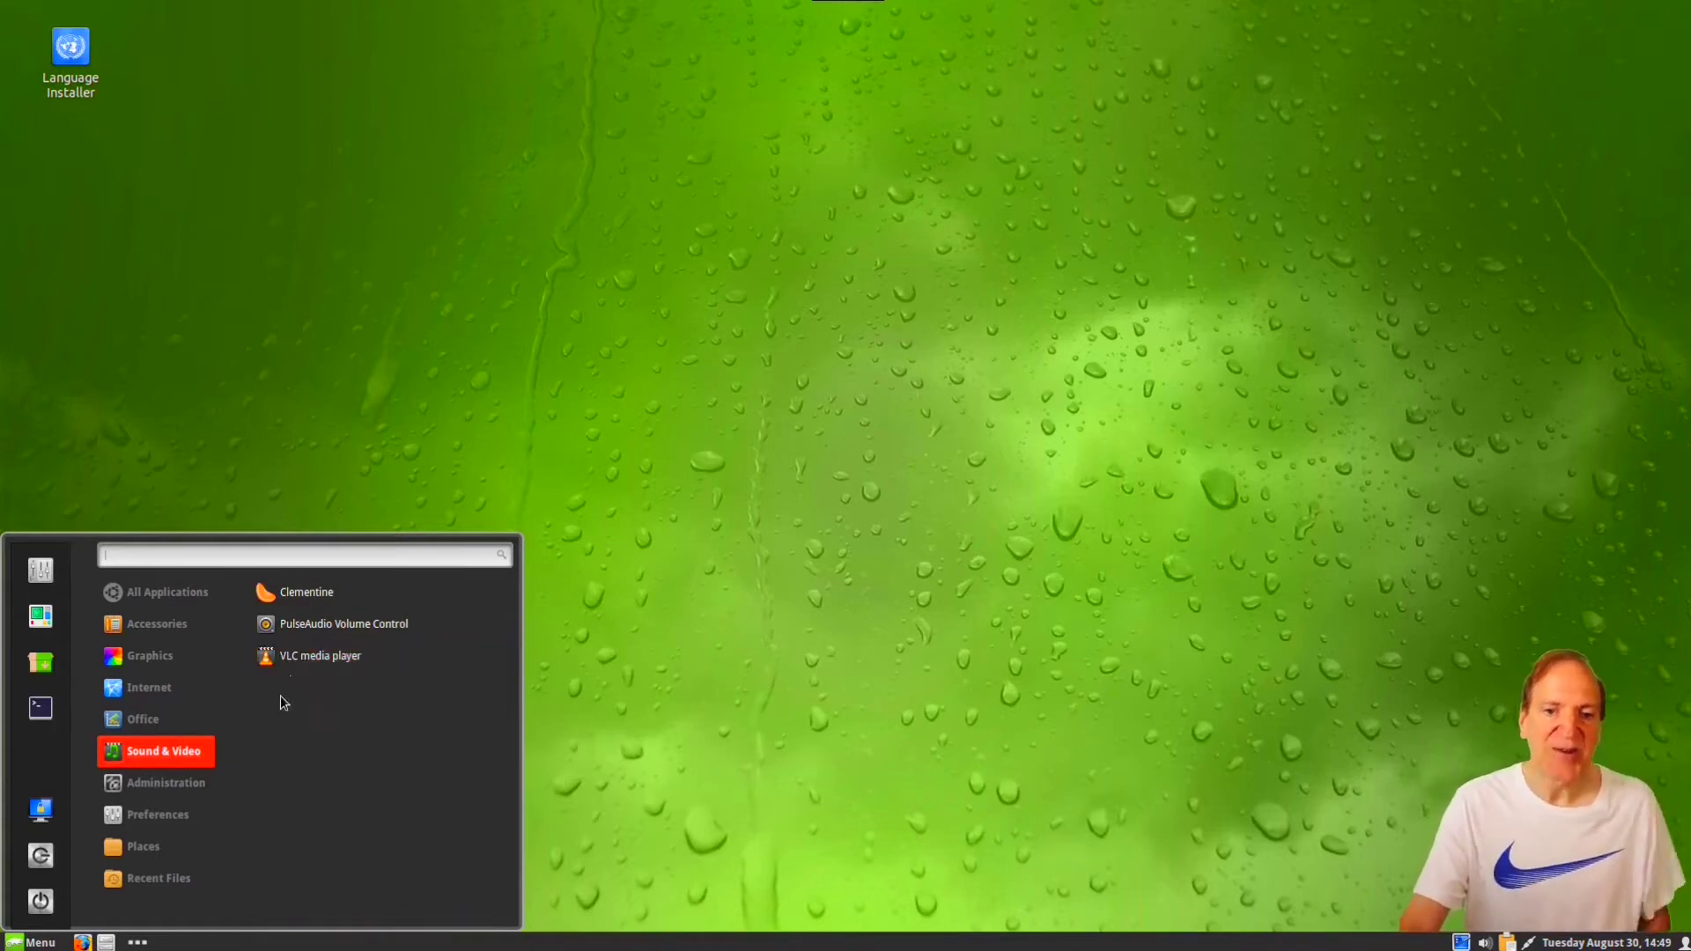
{"action": "mouse_move", "coordinate": [176, 793]}
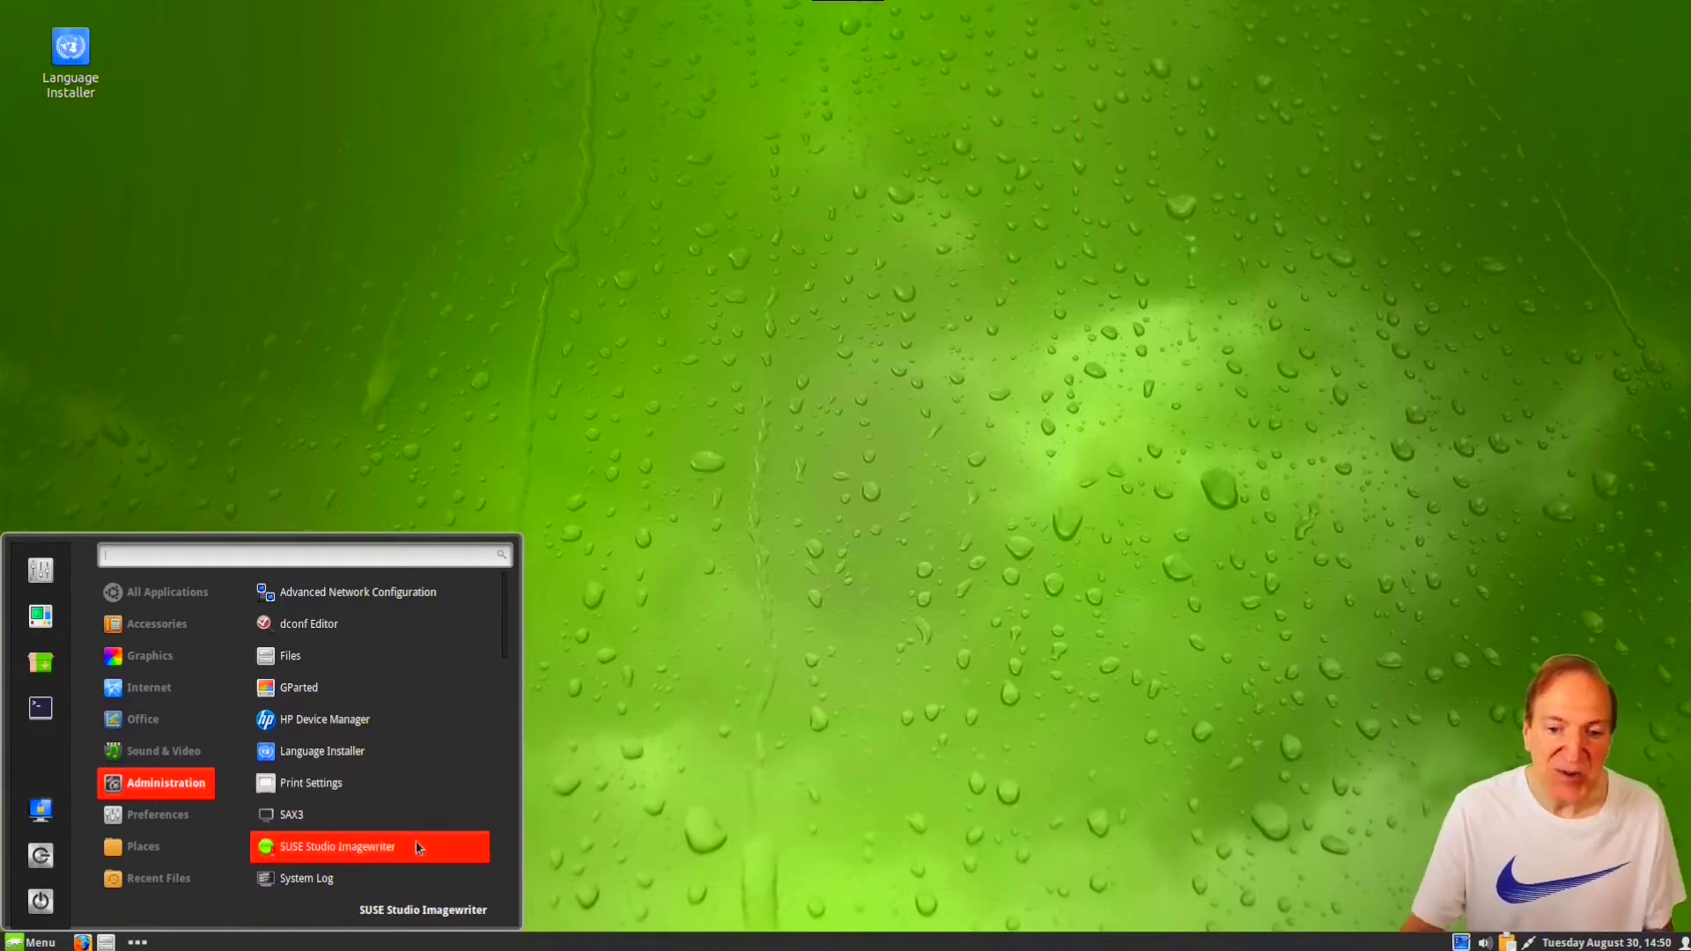
{"action": "scroll", "coordinate": [359, 868], "scroll_direction": "down", "scroll_amount": 1}
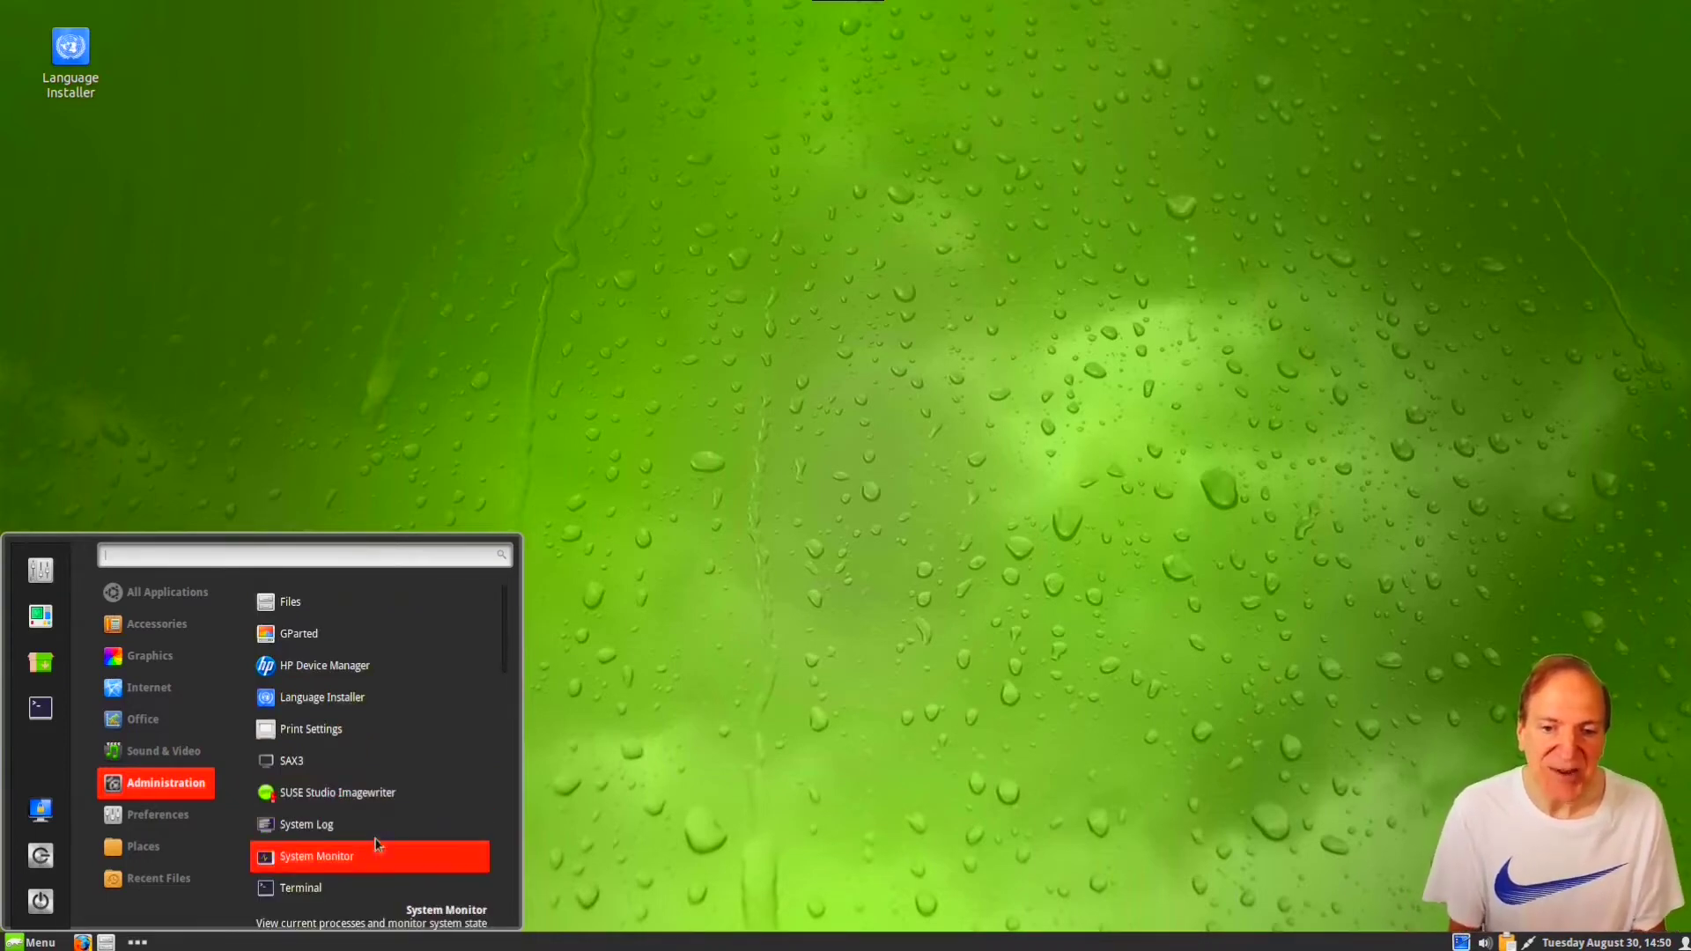
{"action": "scroll", "coordinate": [393, 819], "scroll_direction": "down", "scroll_amount": 2}
{"action": "scroll", "coordinate": [397, 824], "scroll_direction": "down", "scroll_amount": 1}
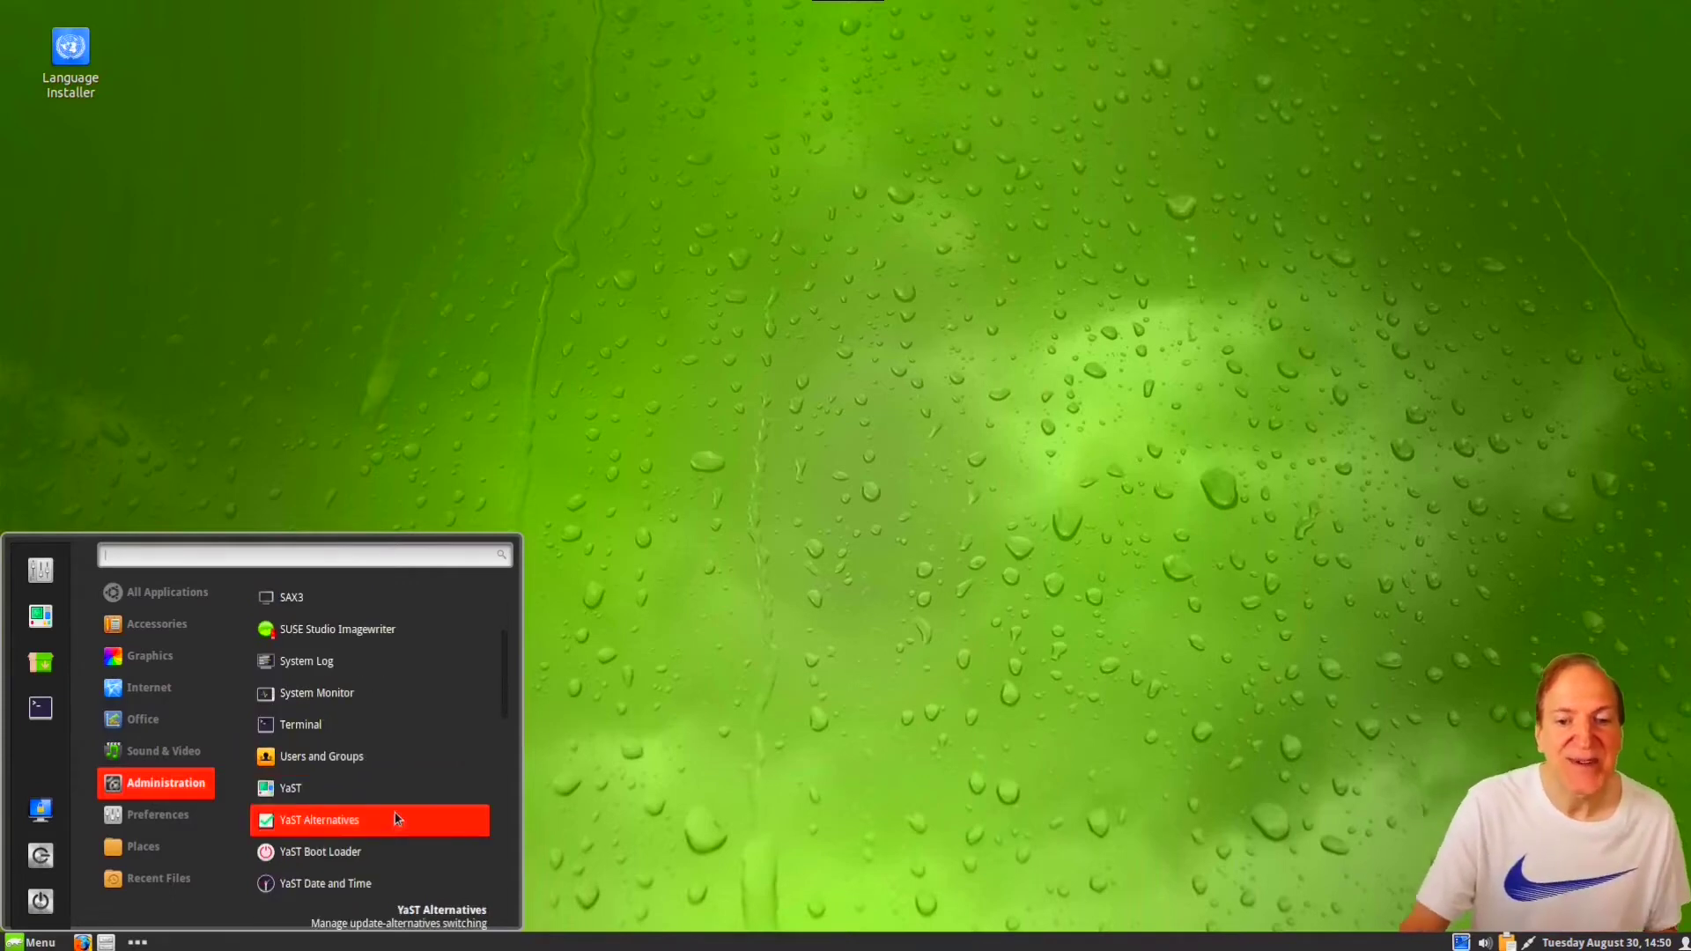
Step: Open a terminal, move its window nearer the middle of the desktop and query the kernel release with uname -r
{"action": "left_click", "coordinate": [310, 735]}
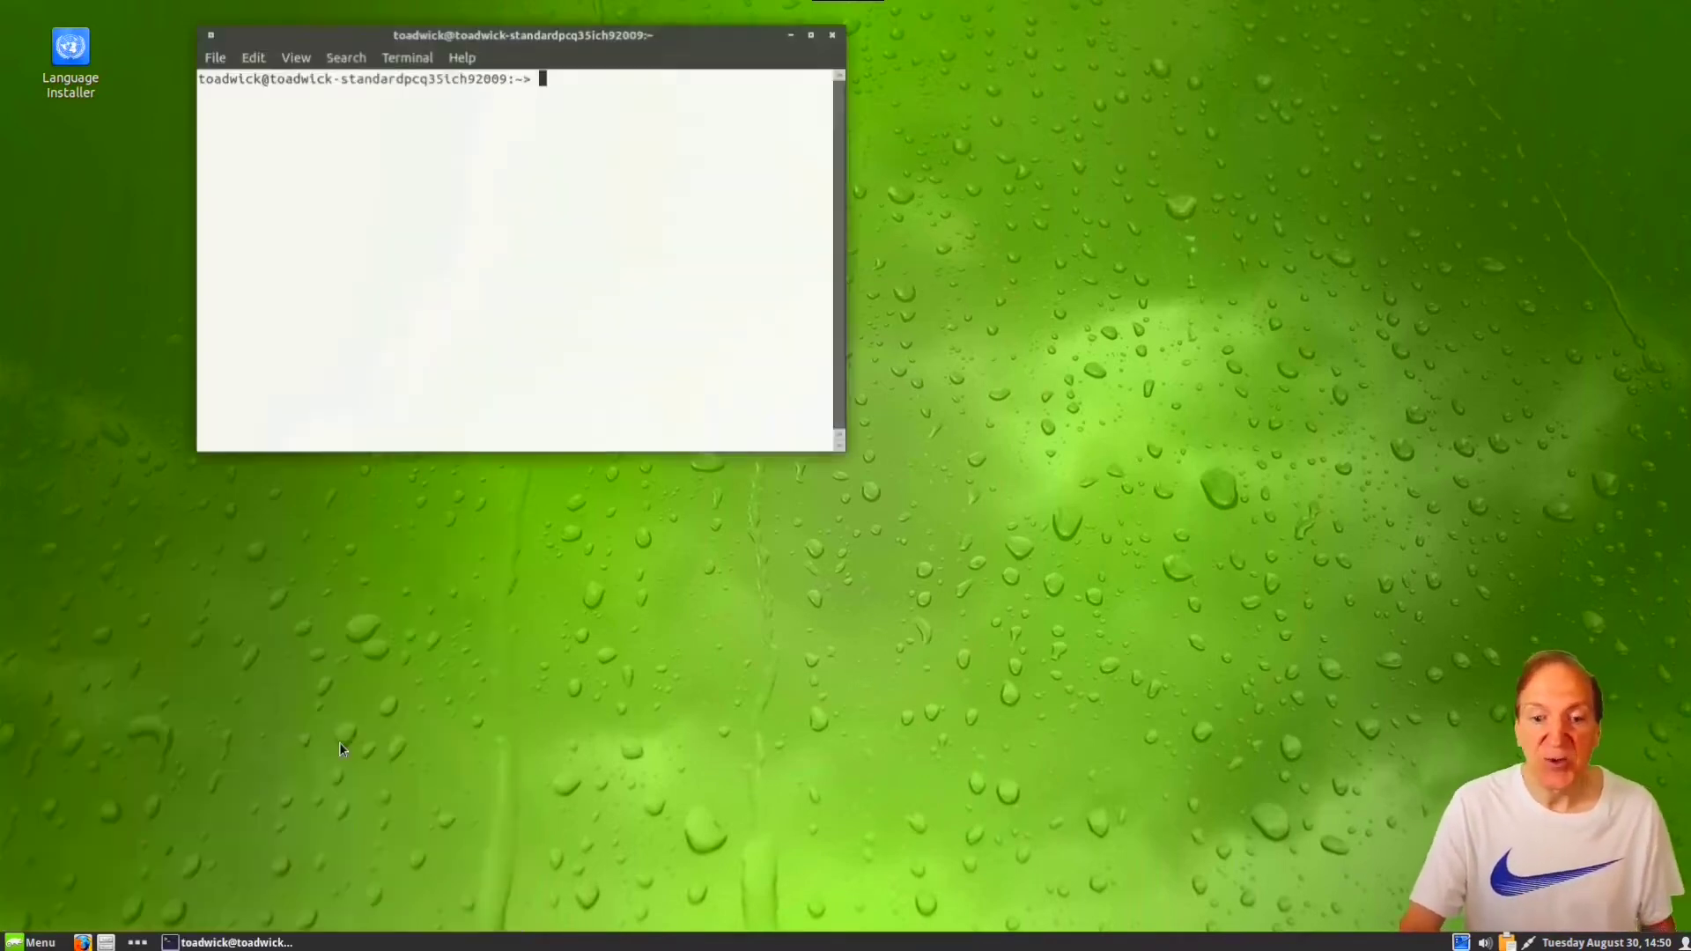
{"action": "left_click_drag", "start_coordinate": [554, 46], "coordinate": [660, 189]}
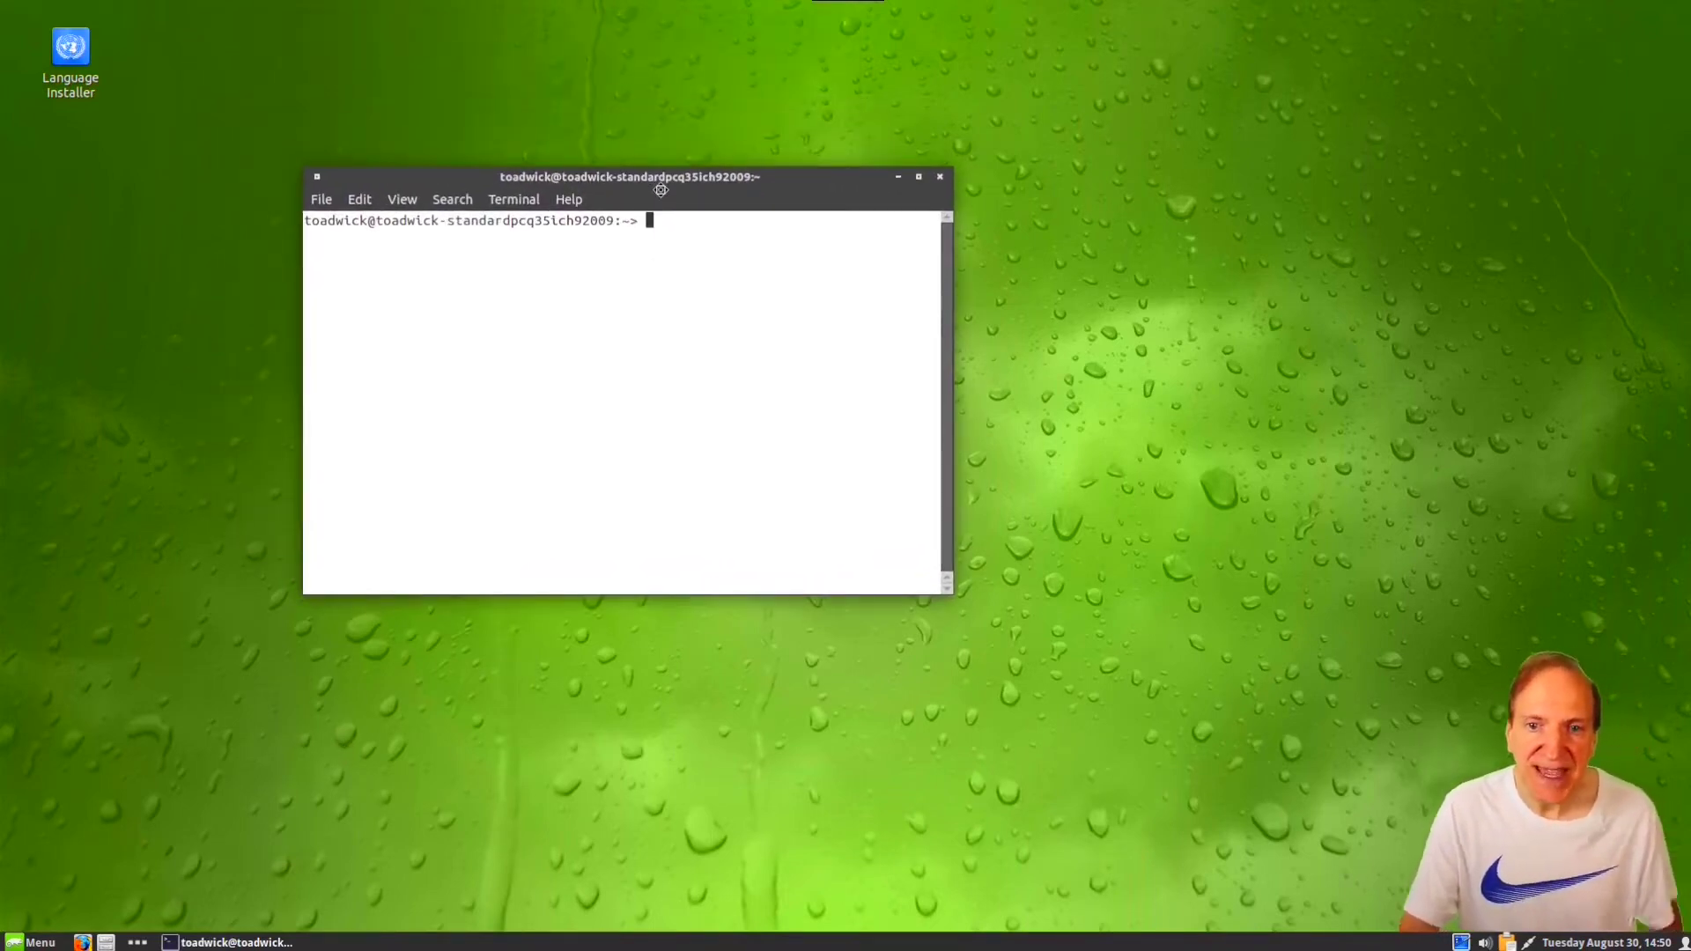
{"action": "type", "text": "uname -r"}
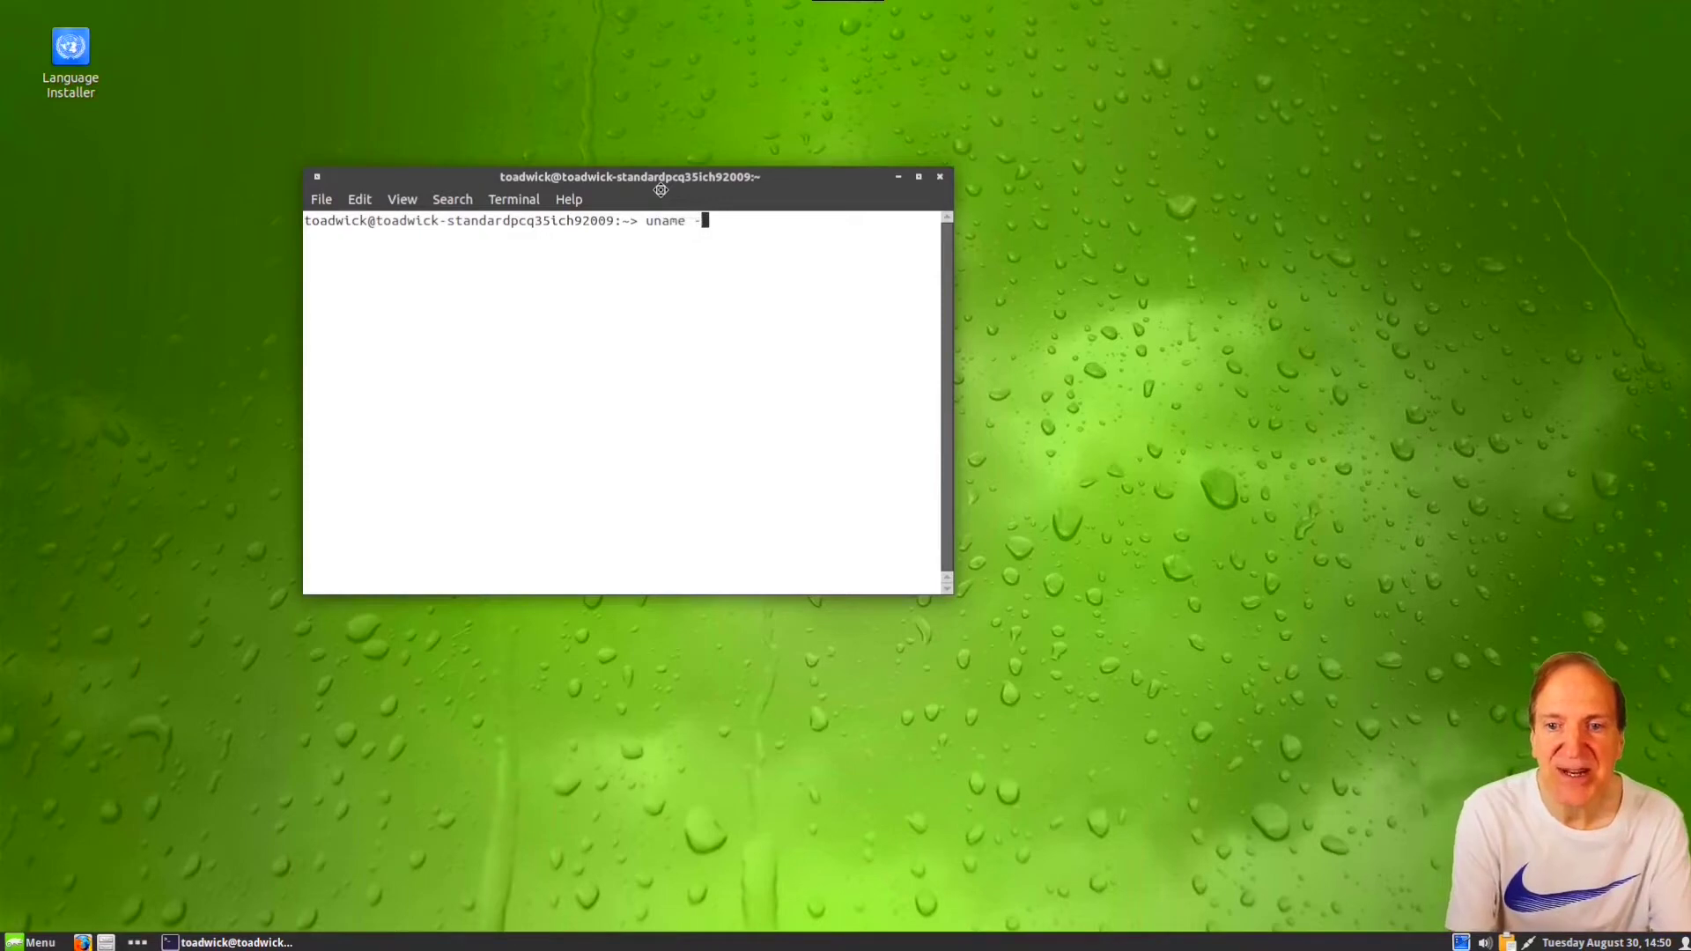
{"action": "key", "text": "Return"}
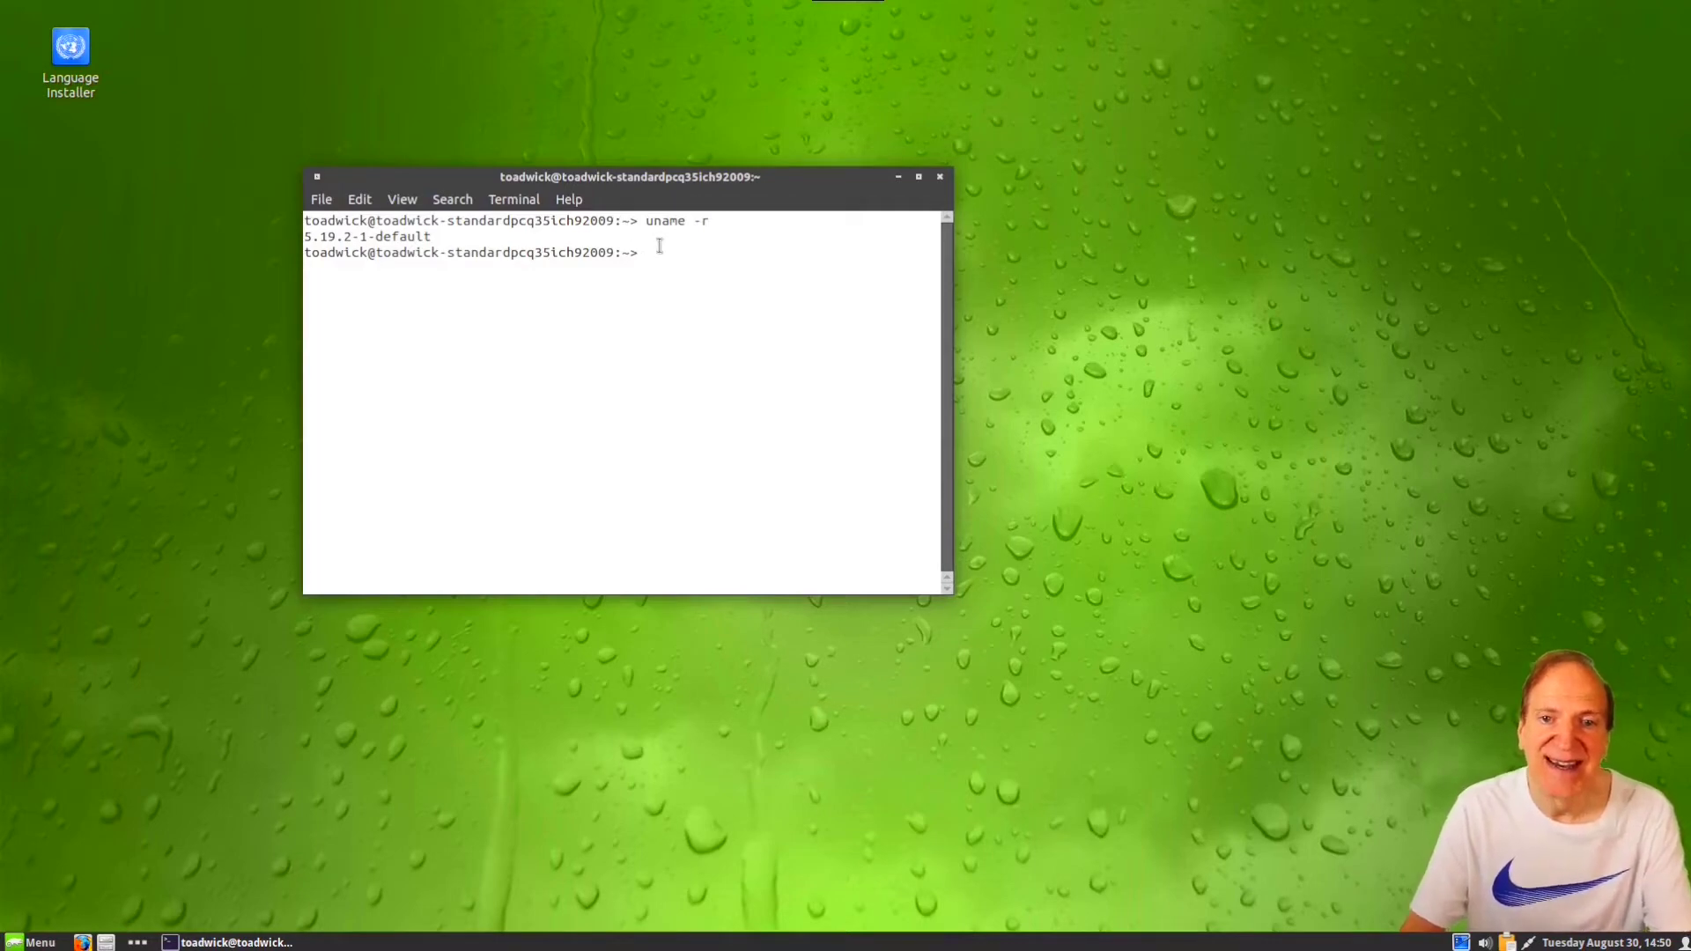
Step: Try to run htop, and install it with sudo zypper in htop, entering the root password and accepting the package installation
{"action": "type", "text": "htop"}
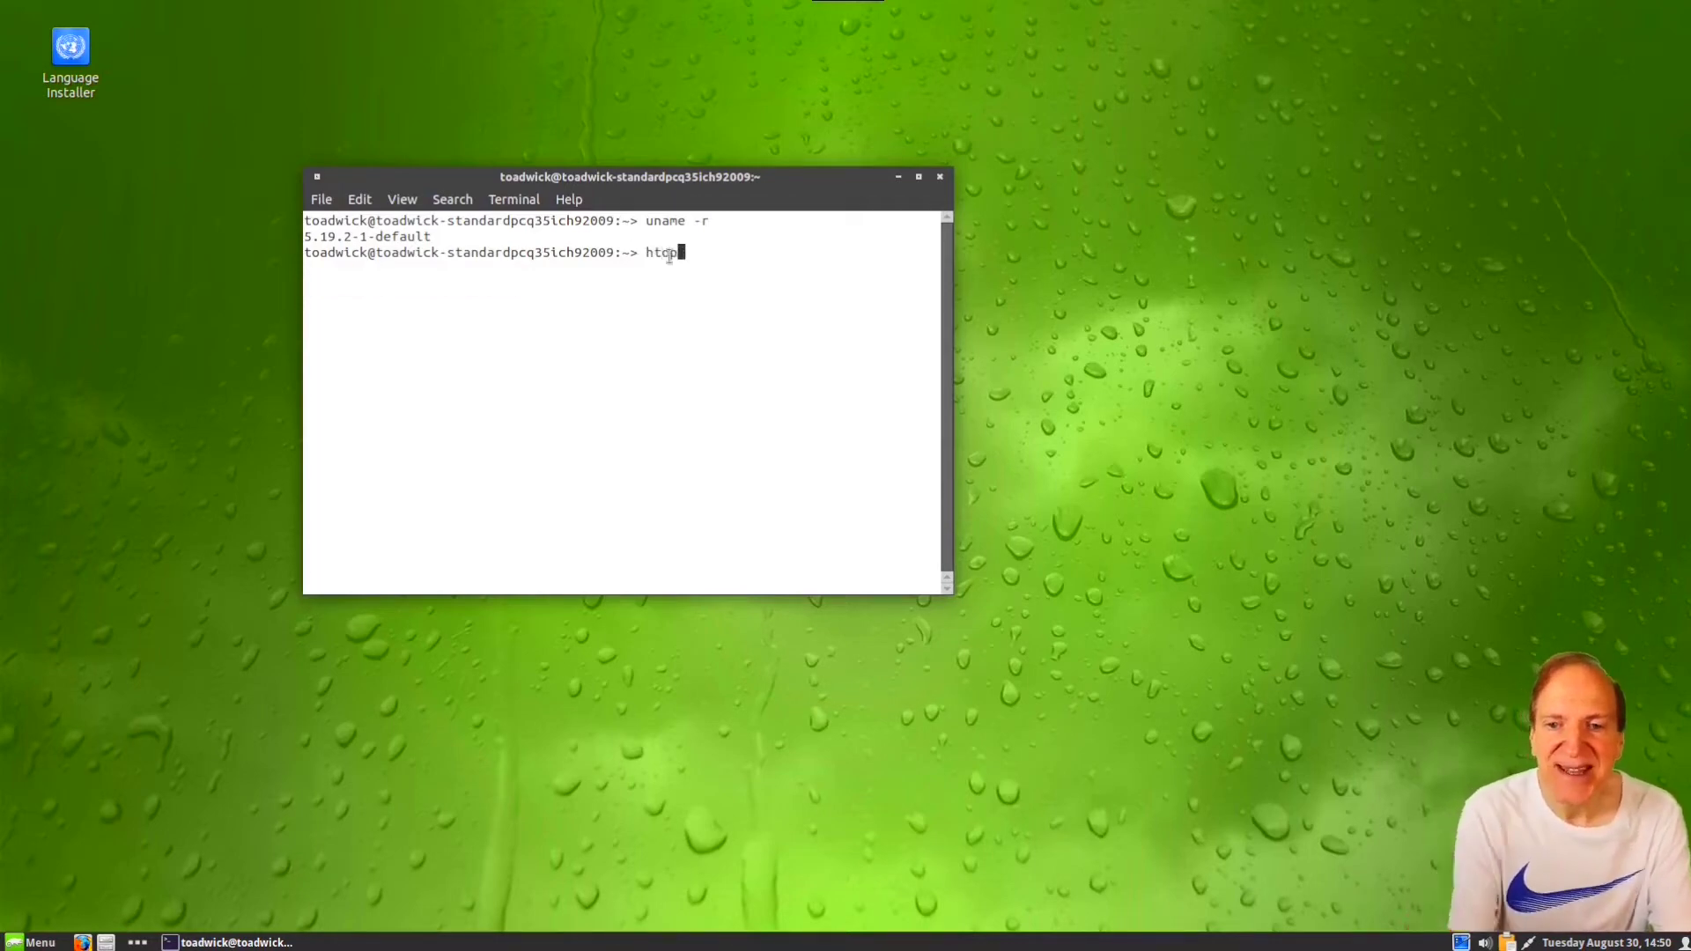
{"action": "key", "text": "Return"}
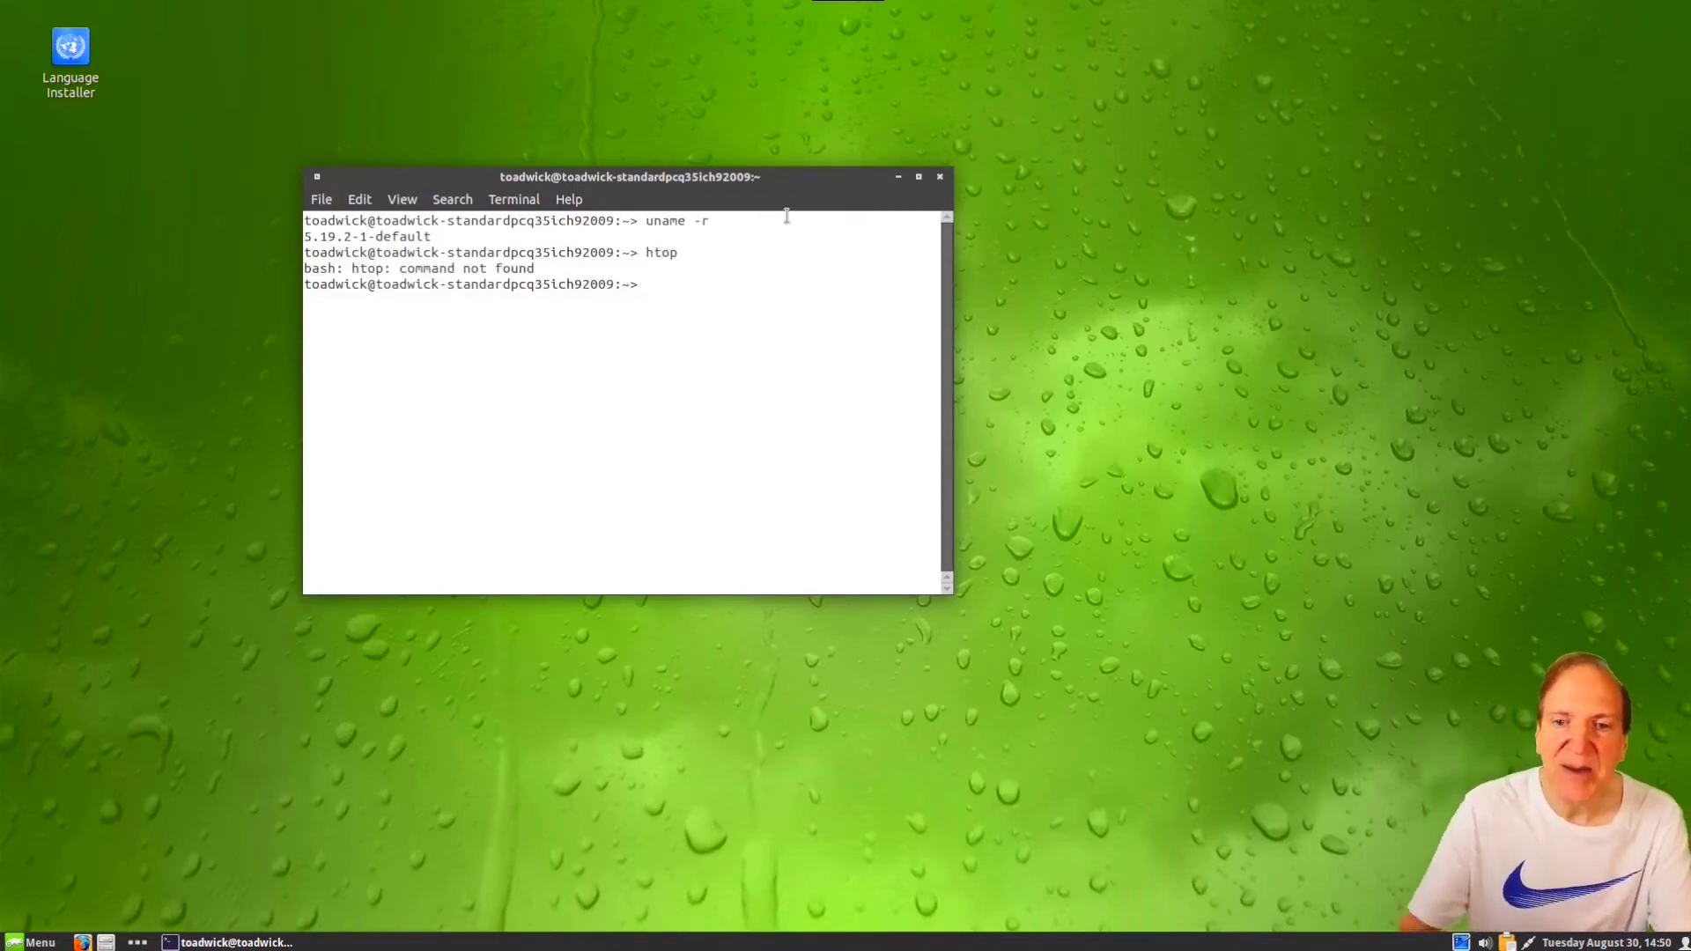
{"action": "type", "text": "su"}
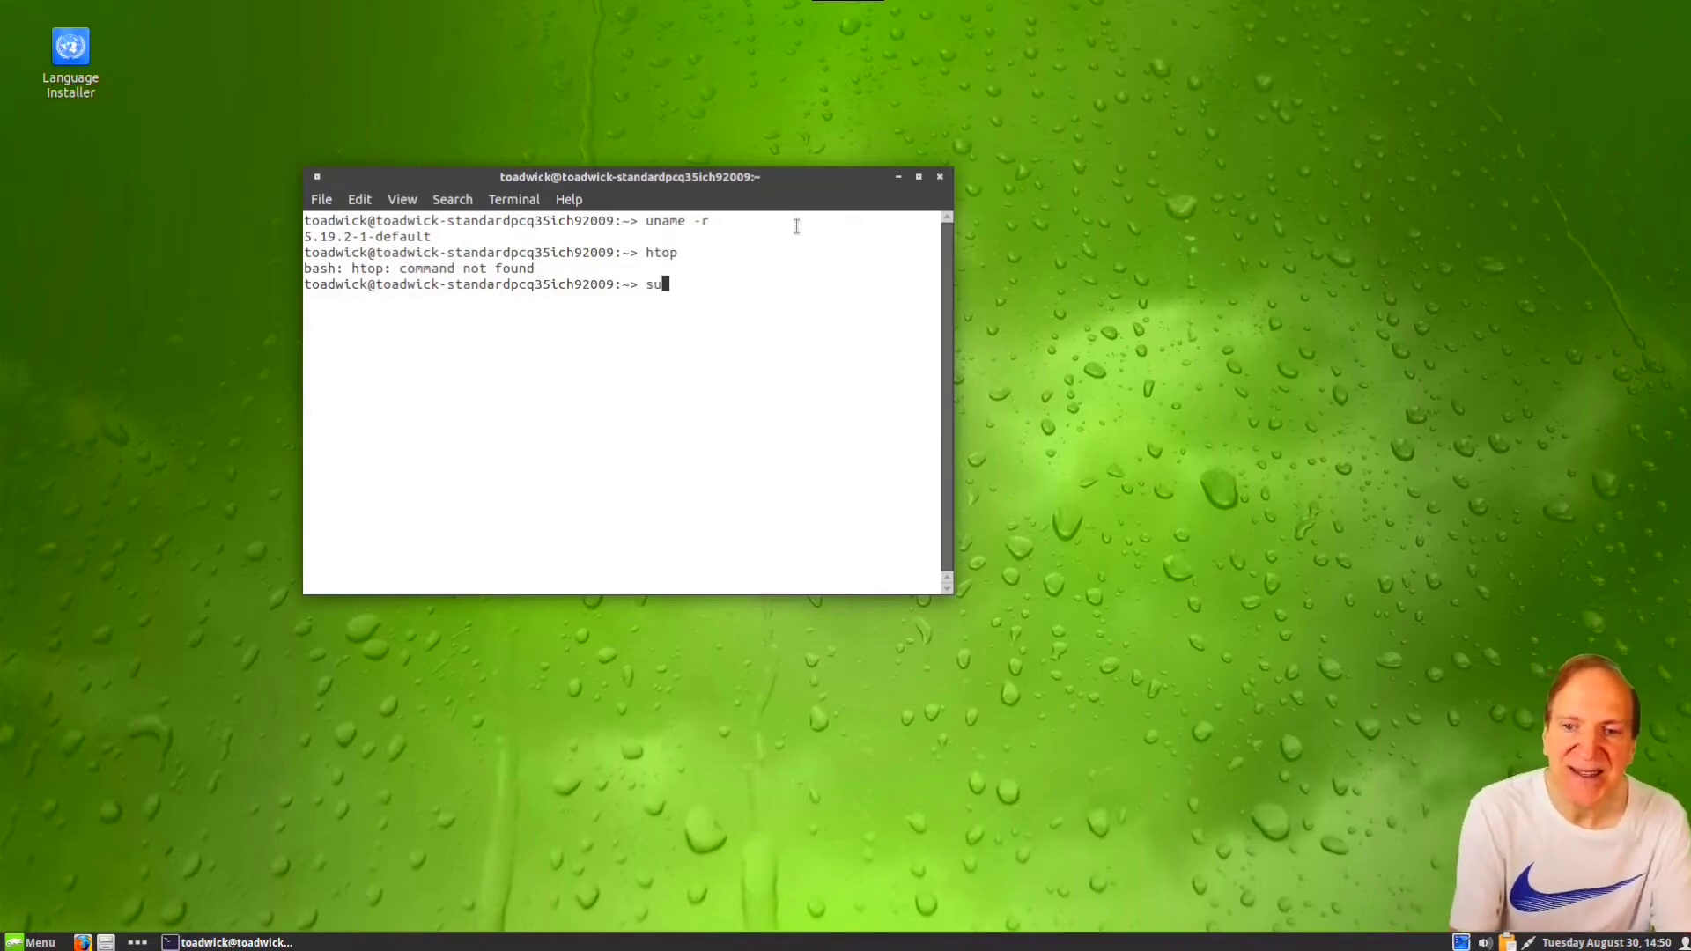
{"action": "type", "text": "do zypper "}
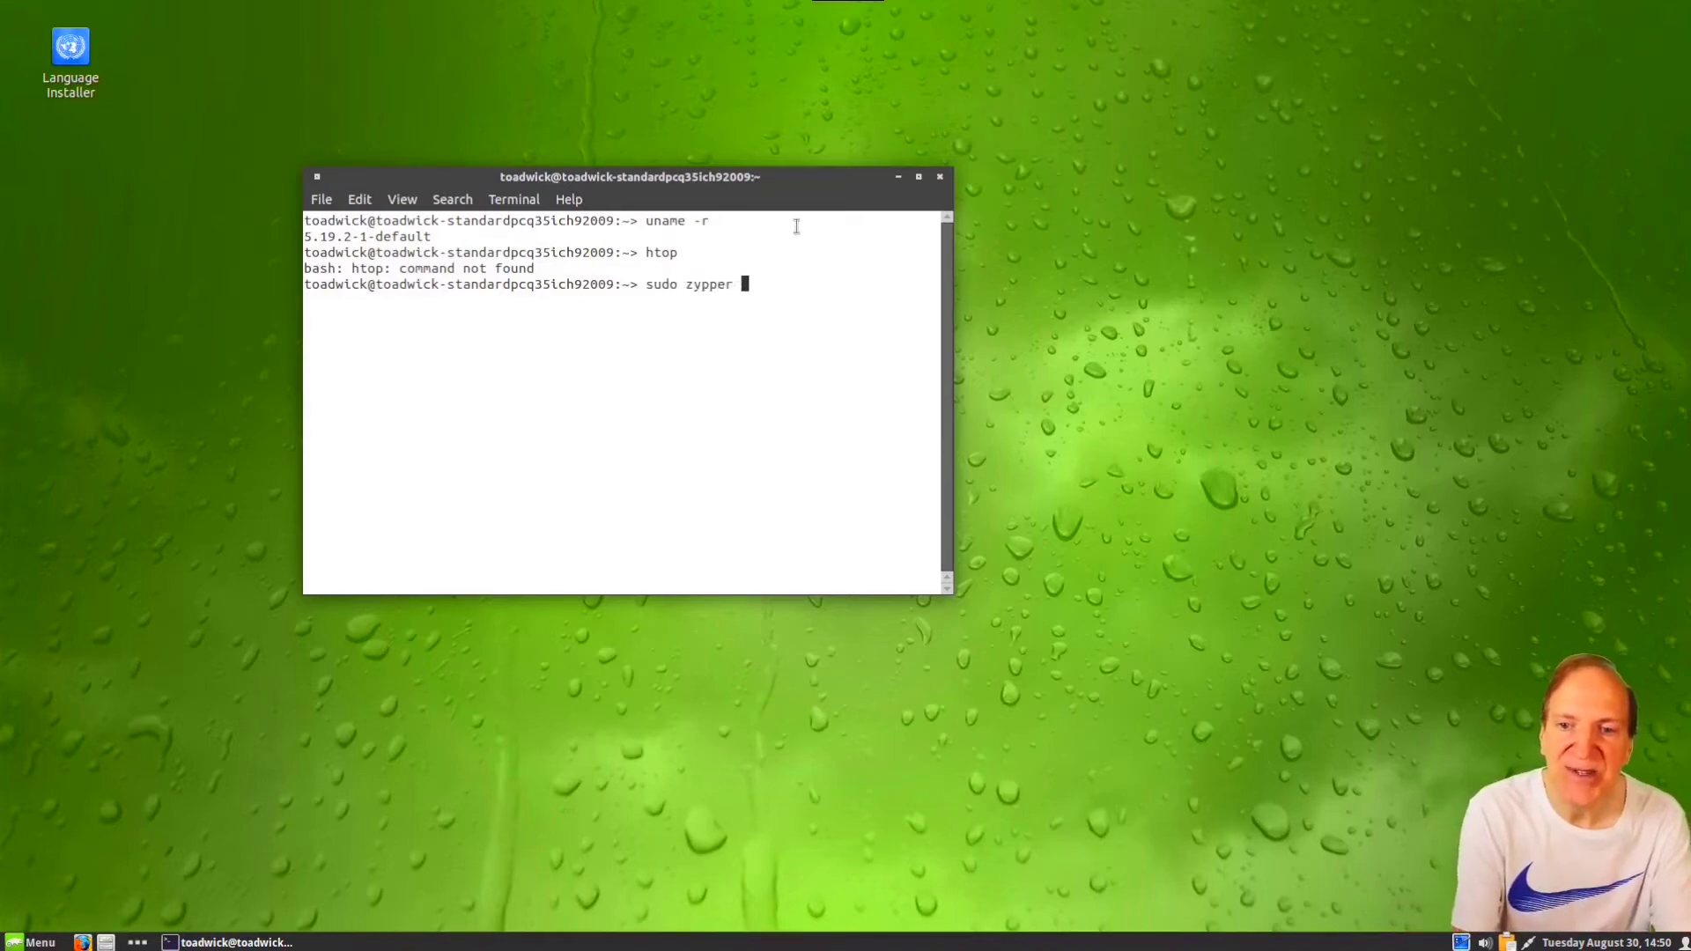
{"action": "type", "text": "in htop"}
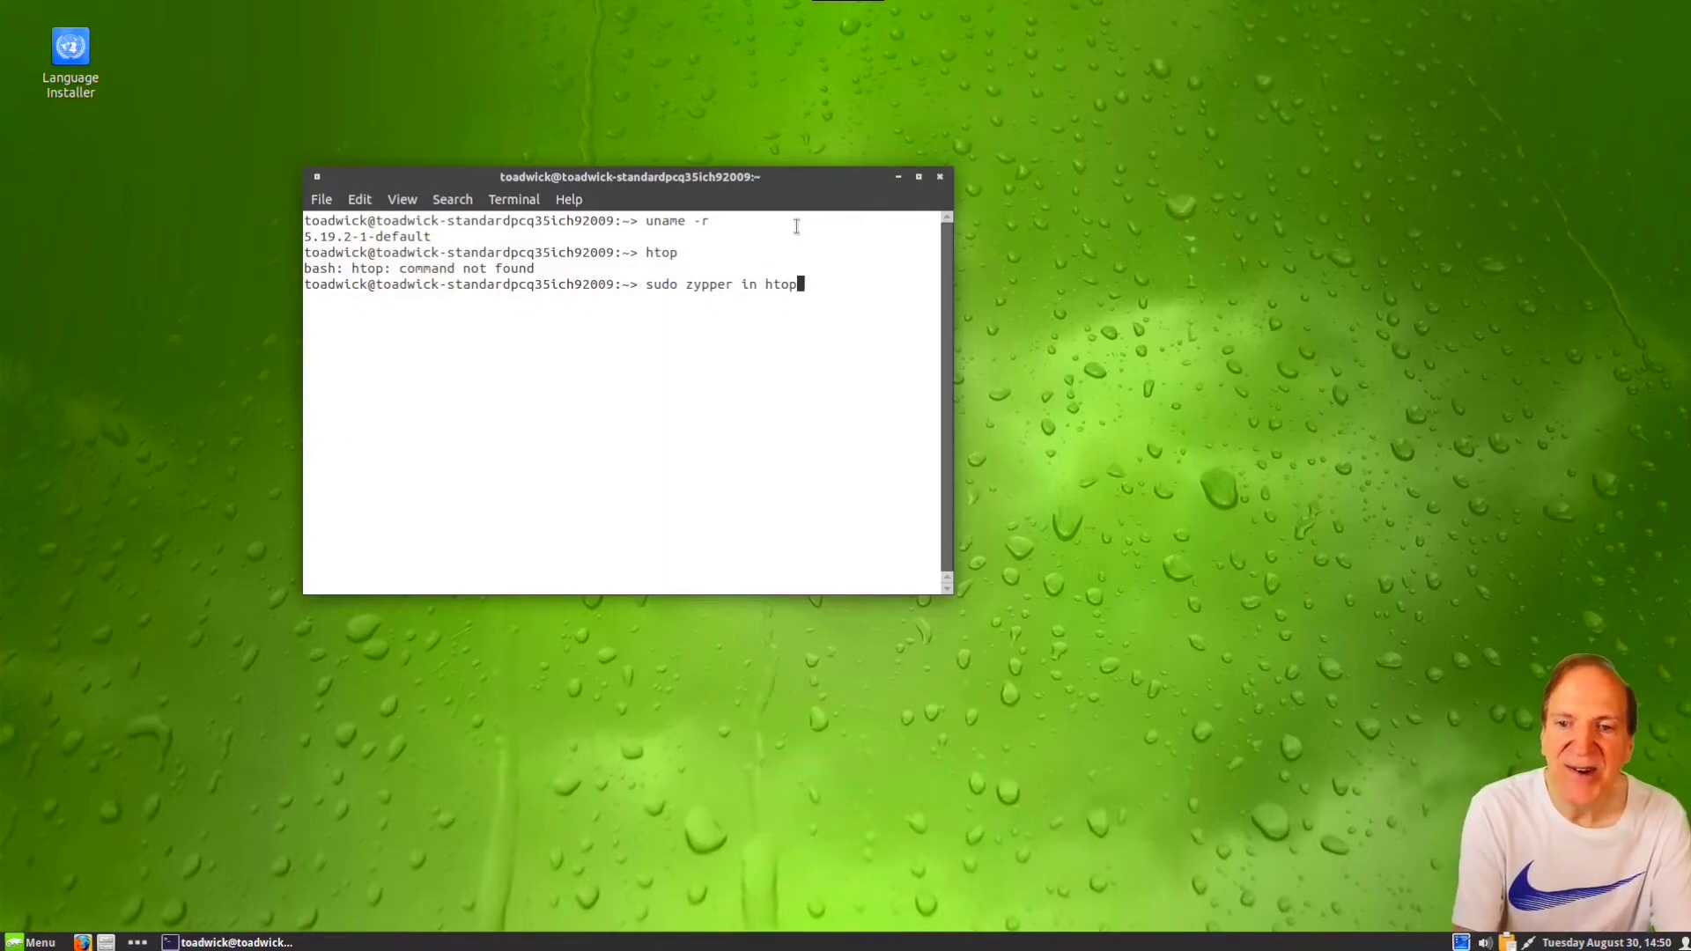
{"action": "key", "text": "Return"}
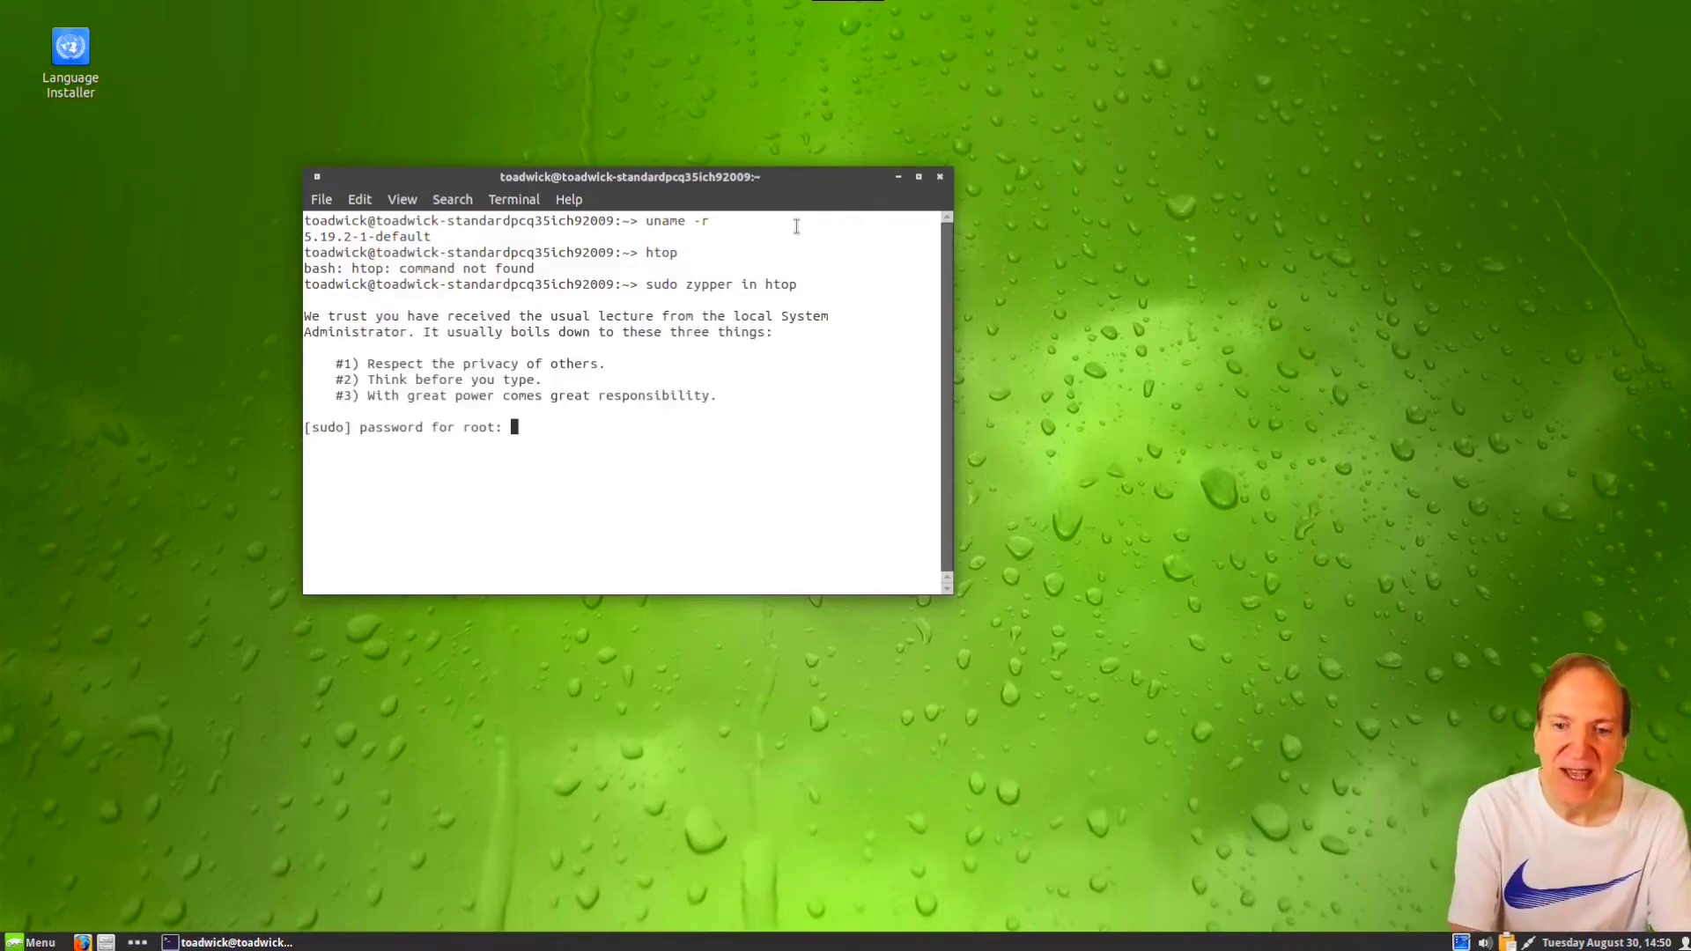
{"action": "key", "text": "Return"}
{"action": "type", "text": "y"}
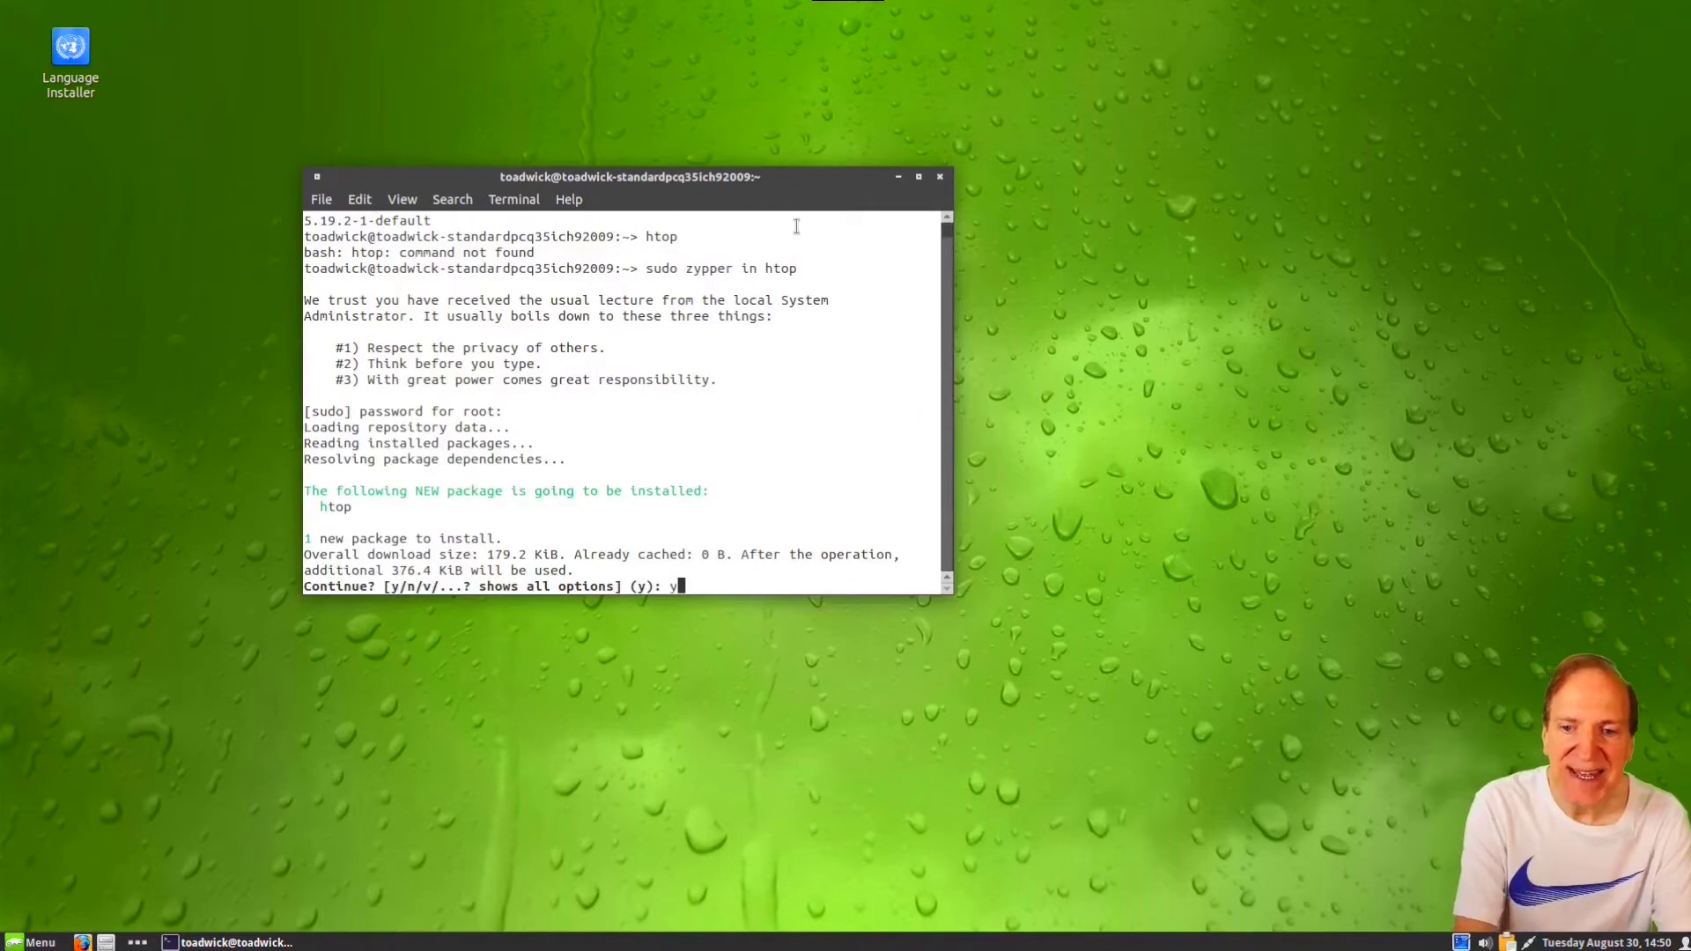
{"action": "key", "text": "Return"}
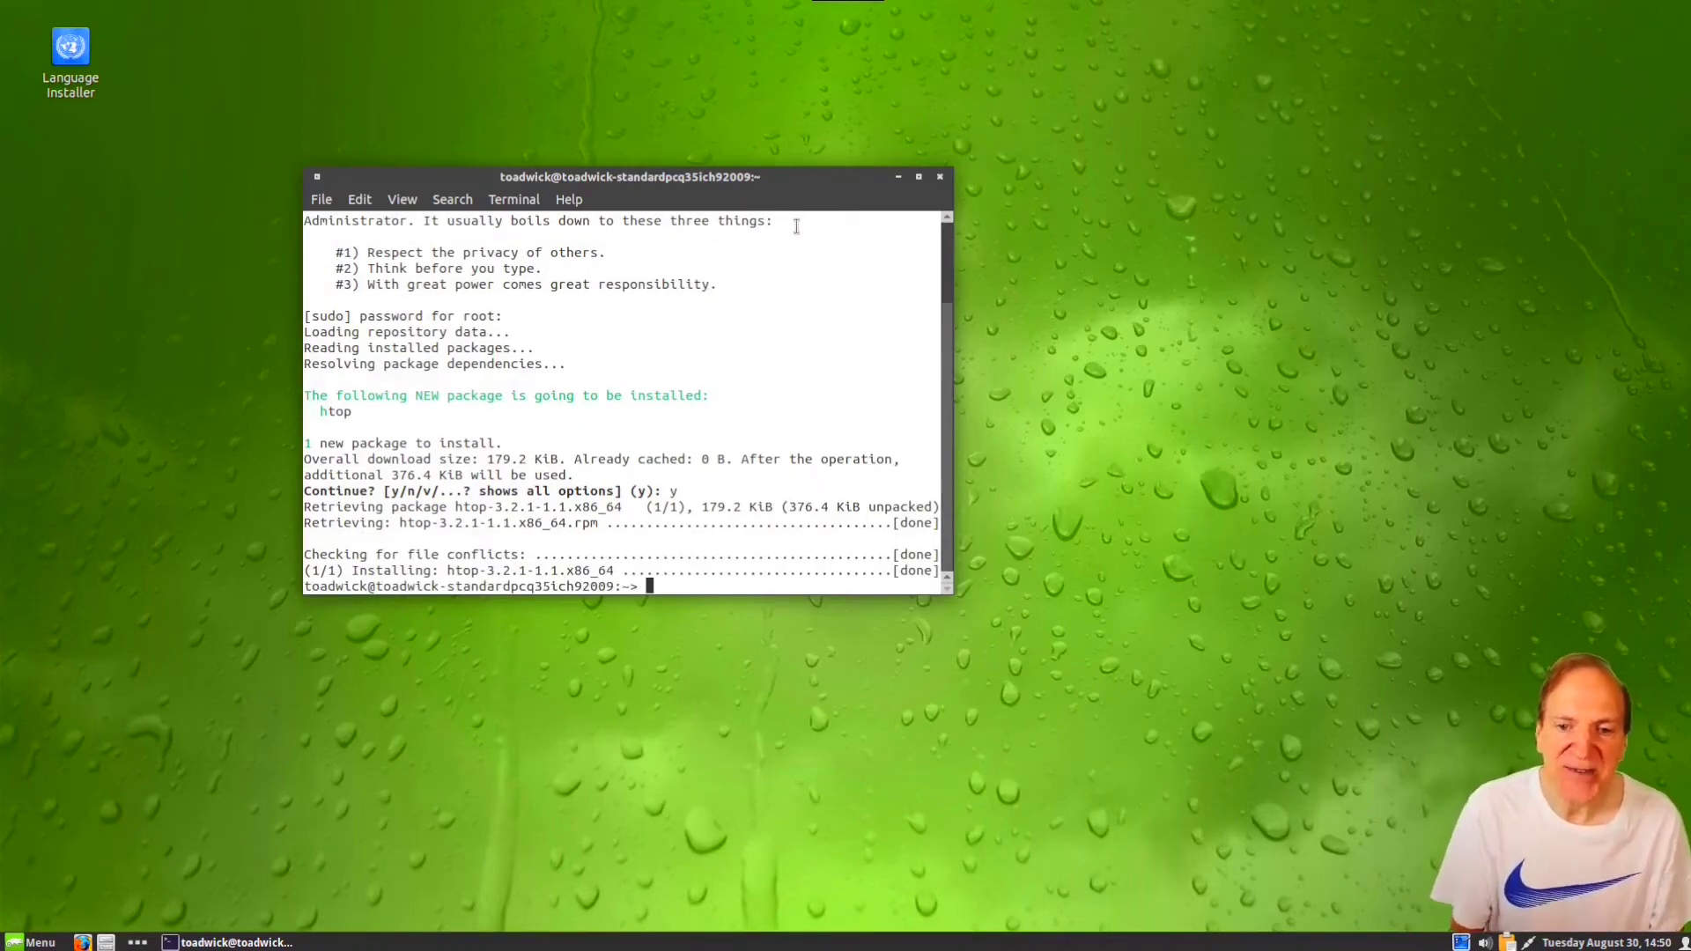
Step: Run htop in the maximized terminal with enlarged text to examine memory and CPU use, and quit it
{"action": "type", "text": "htop"}
{"action": "key", "text": "Return"}
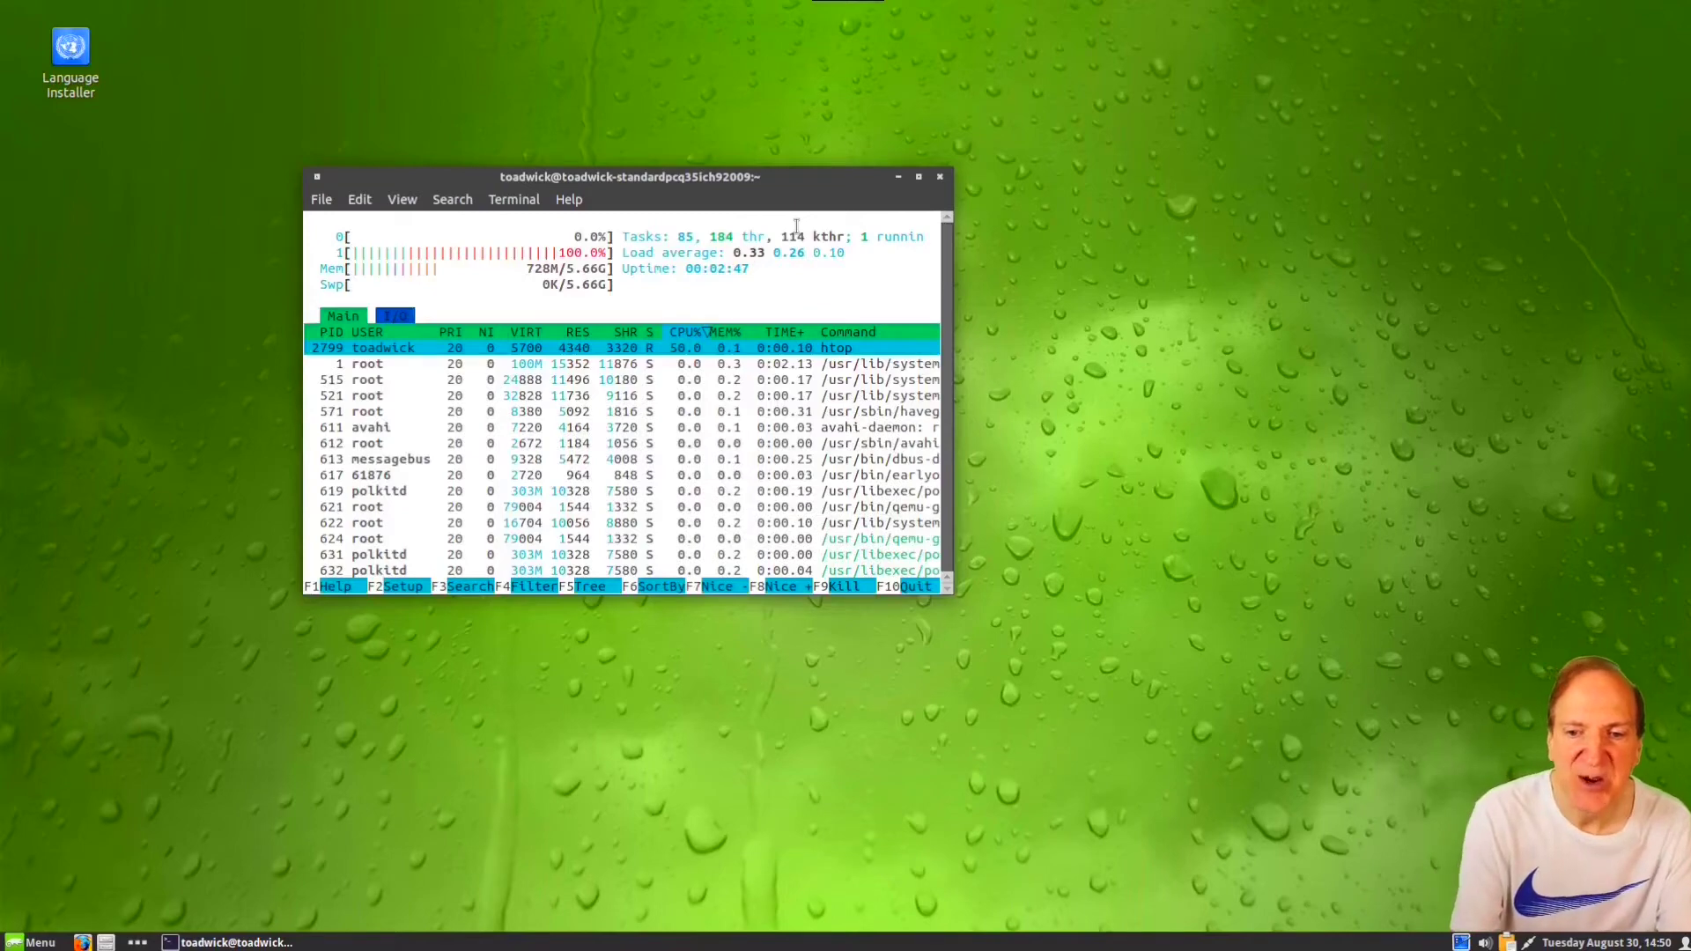
{"action": "left_click", "coordinate": [919, 177]}
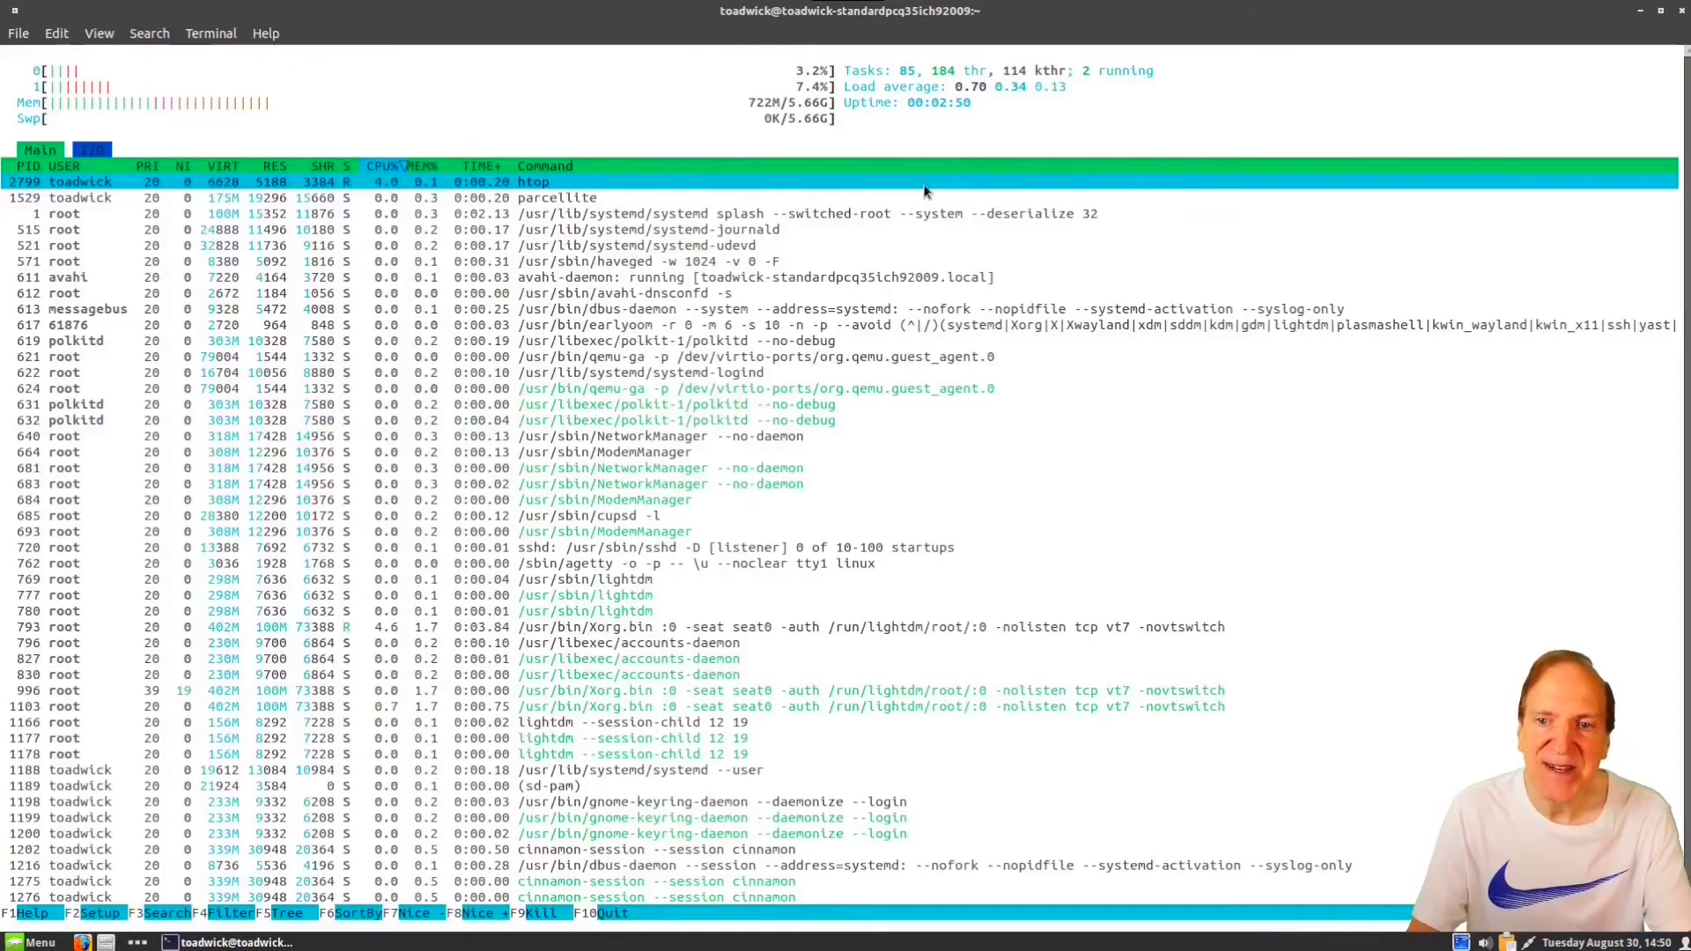
{"action": "key", "text": "ctrl+plus"}
{"action": "key", "text": "ctrl+plus"}
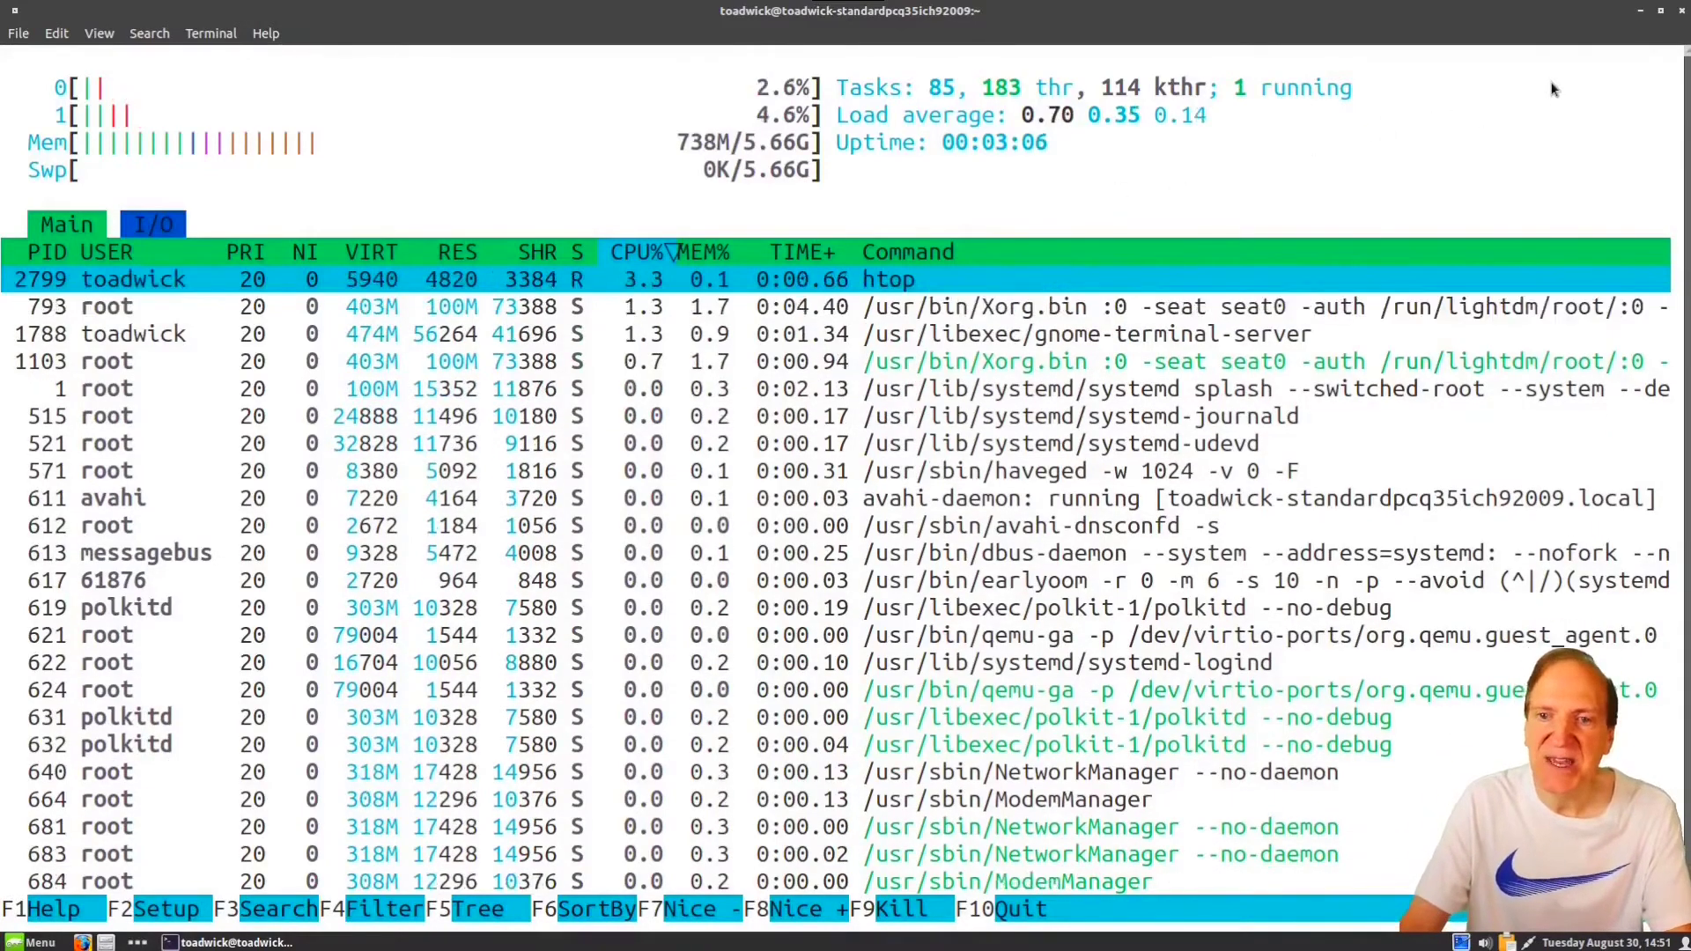
{"action": "key", "text": "q"}
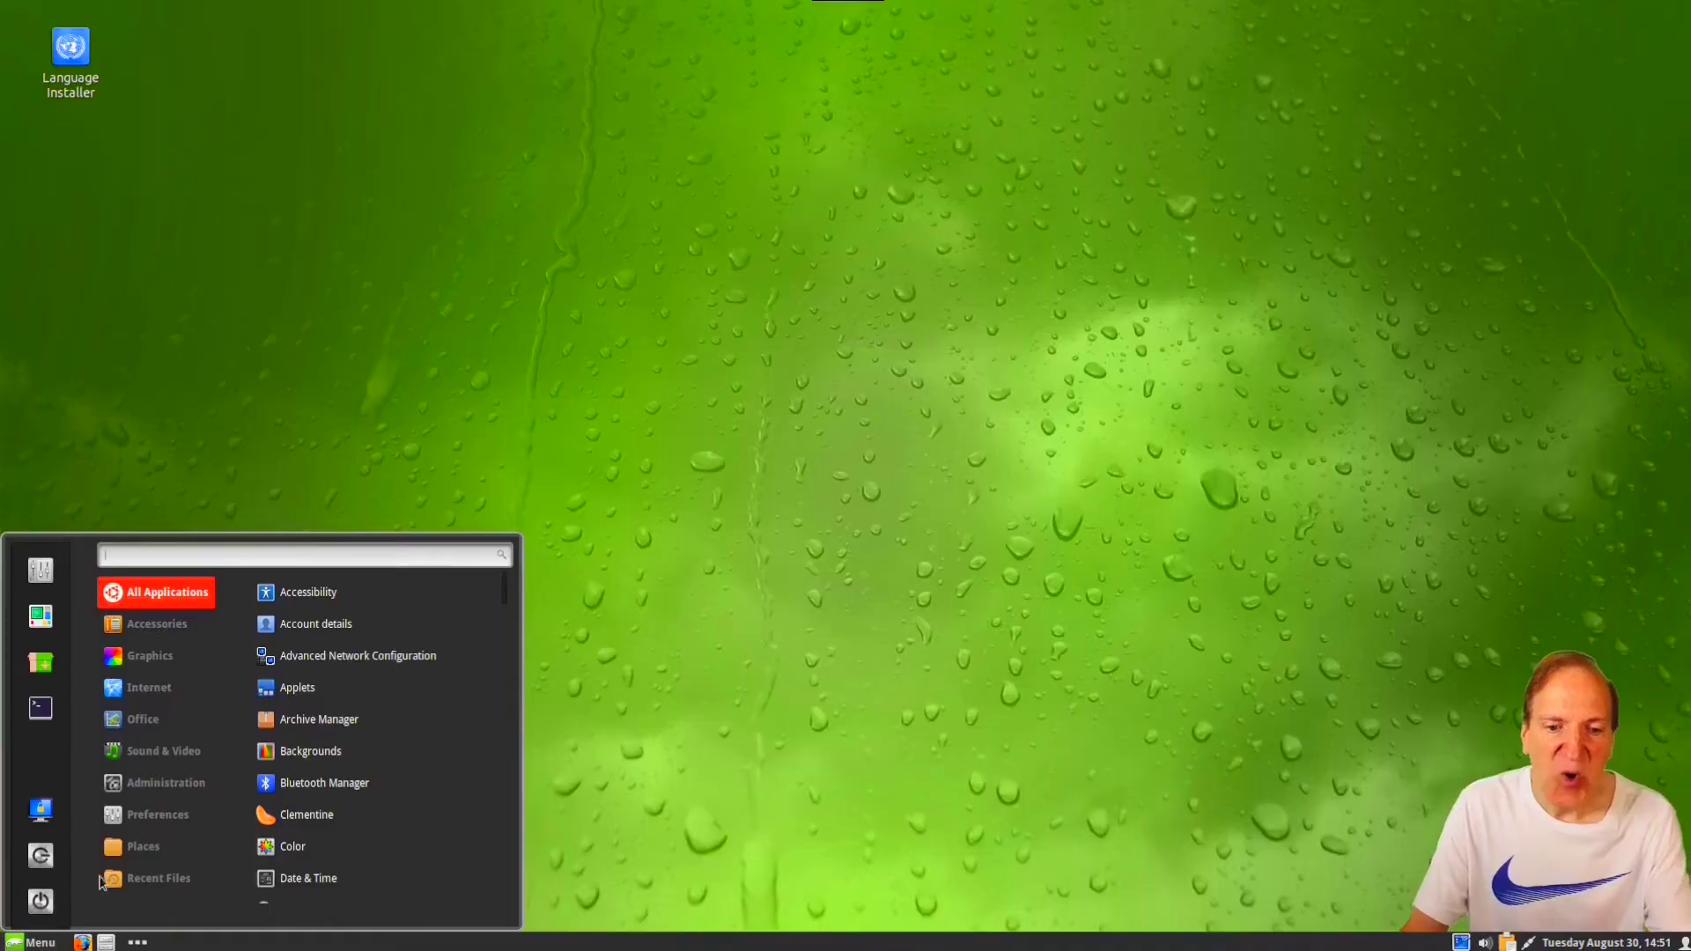
Step: Look through the Administration applications, including the YaST modules, and open YaST Software, authorizing it with the root password
{"action": "mouse_move", "coordinate": [144, 771]}
{"action": "mouse_move", "coordinate": [148, 819]}
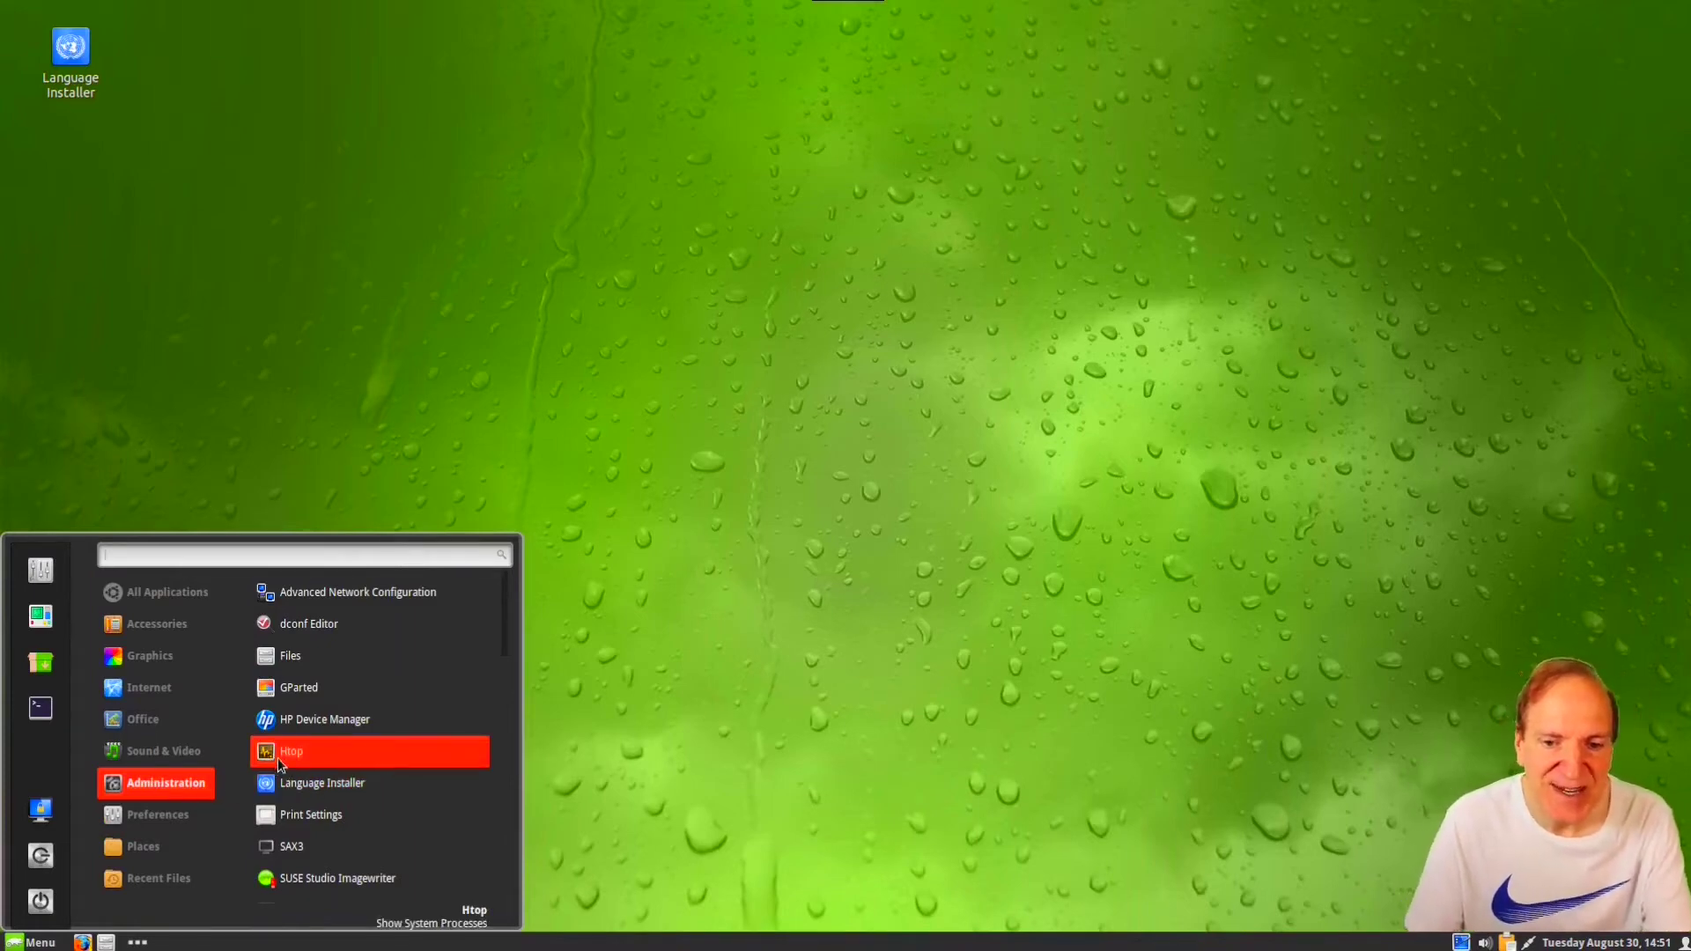
{"action": "scroll", "coordinate": [292, 811], "scroll_direction": "down", "scroll_amount": 2}
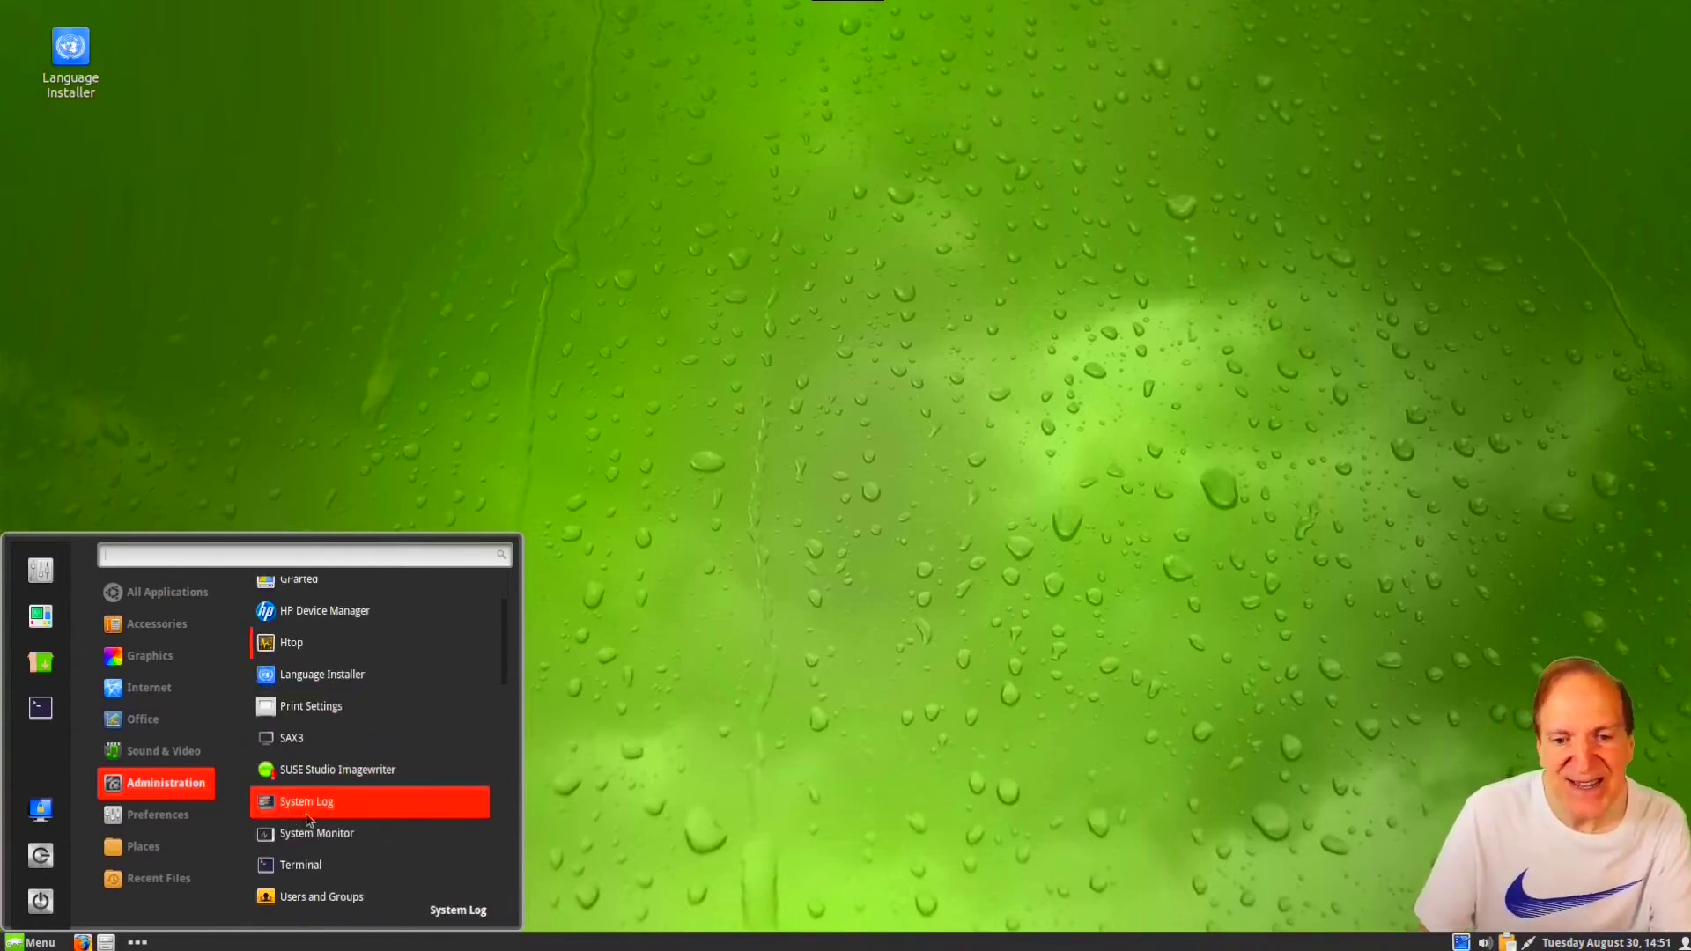
{"action": "scroll", "coordinate": [305, 819], "scroll_direction": "down", "scroll_amount": 3}
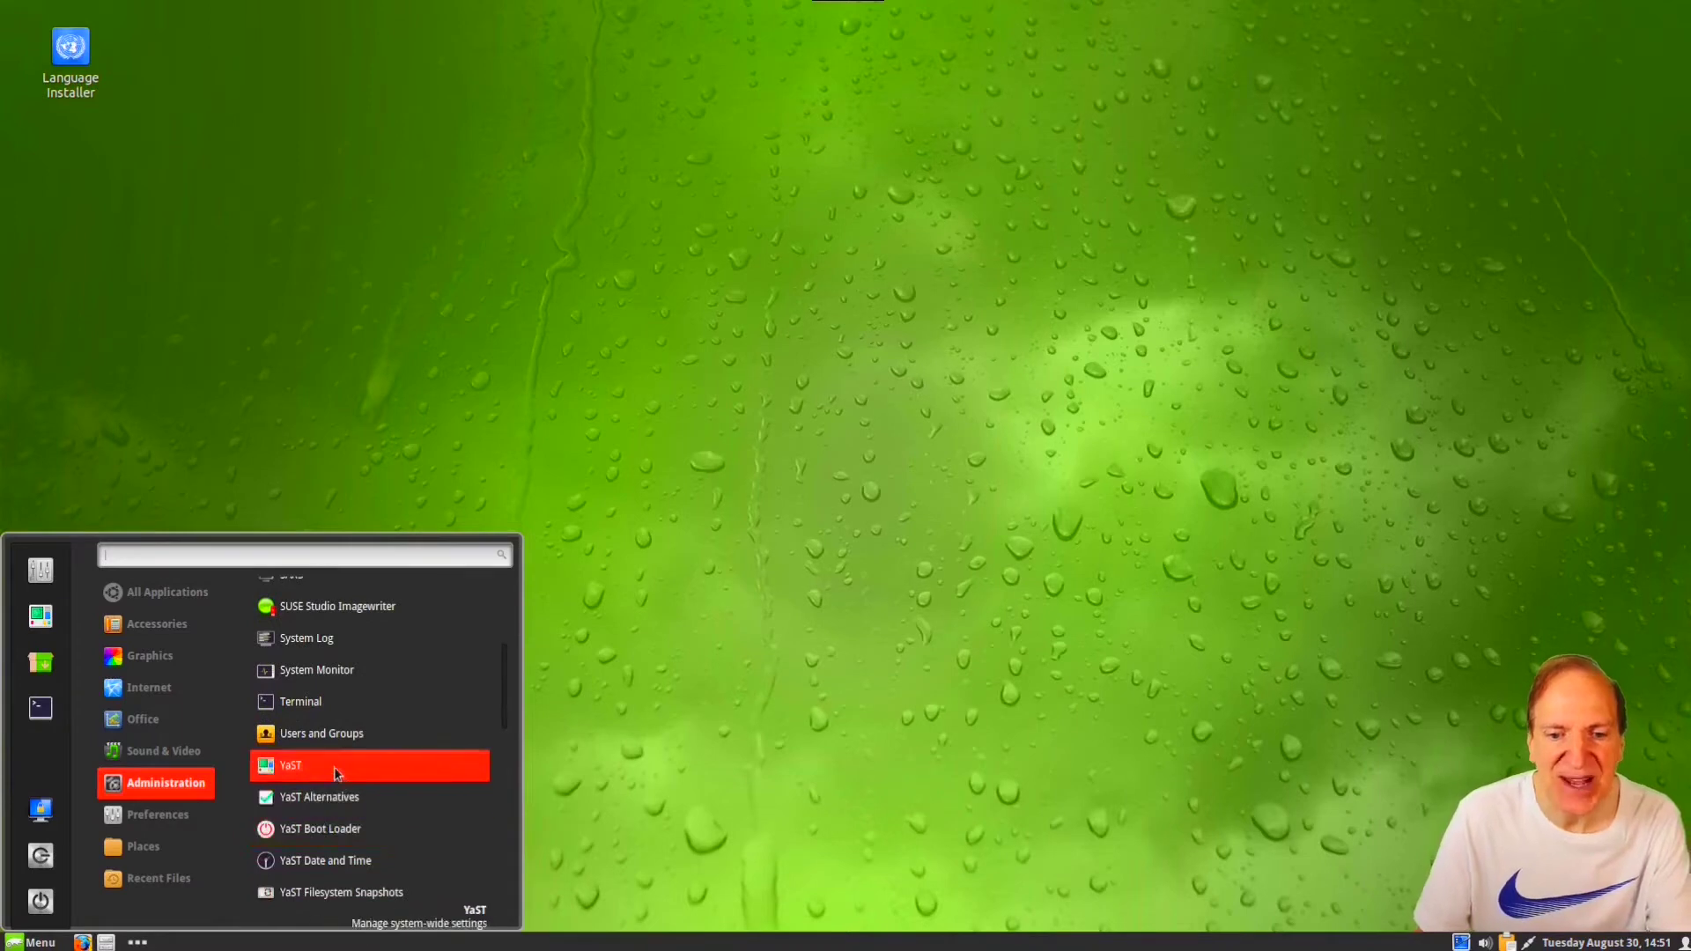
{"action": "scroll", "coordinate": [325, 780], "scroll_direction": "down", "scroll_amount": 3}
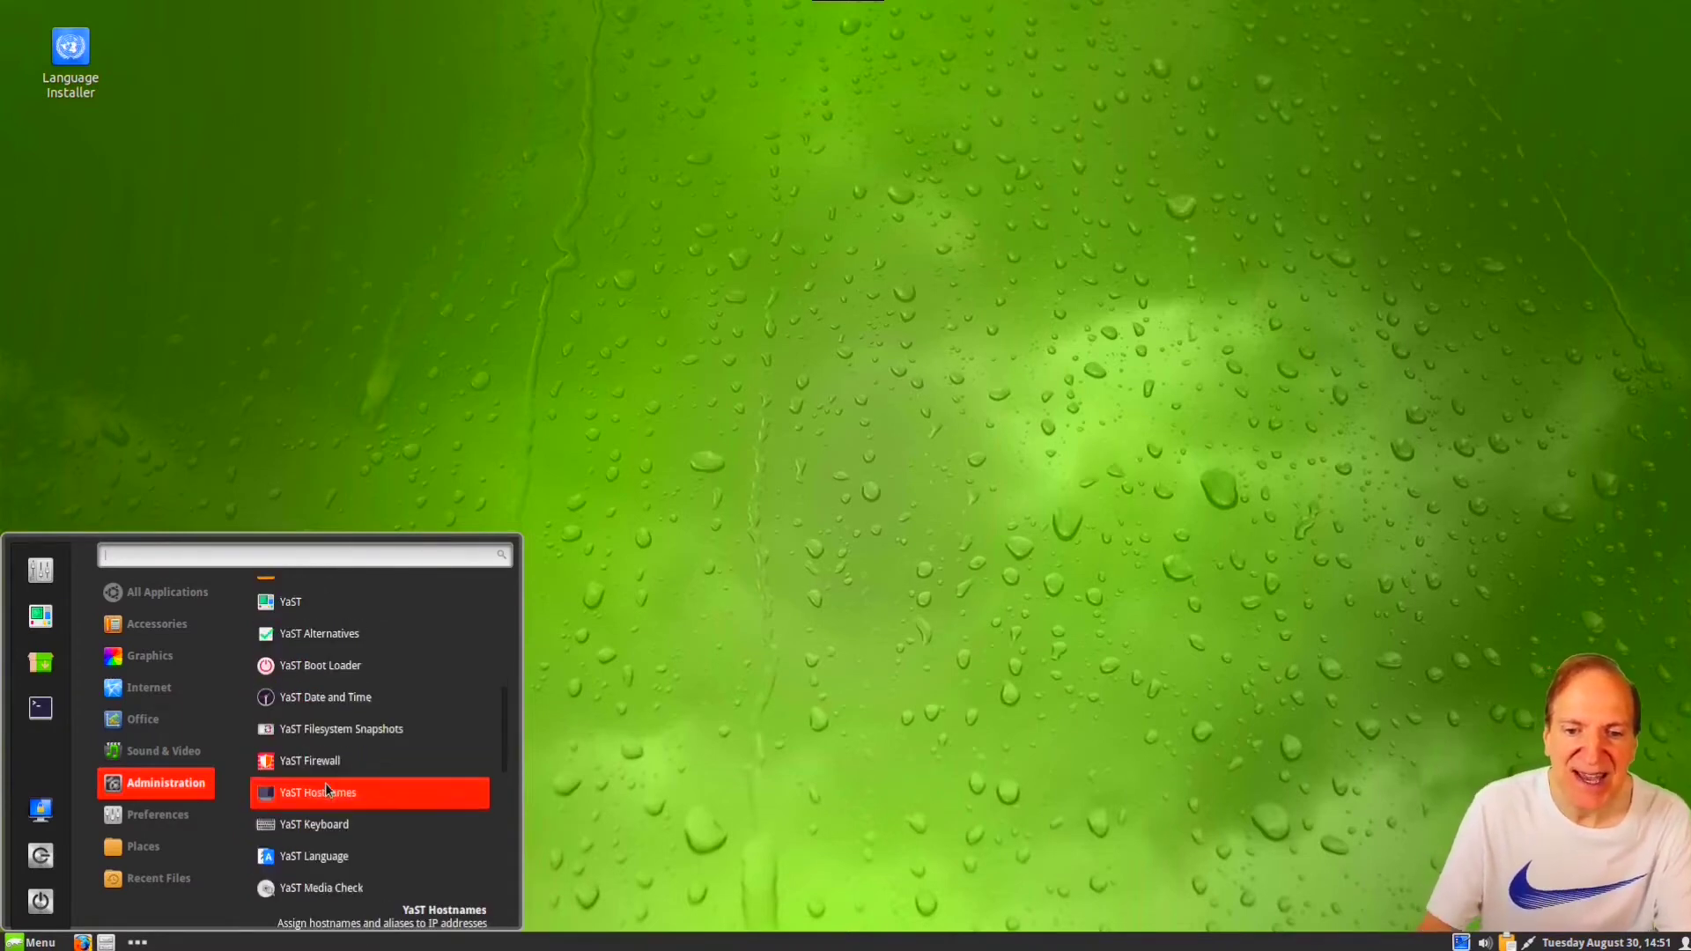
{"action": "scroll", "coordinate": [325, 786], "scroll_direction": "down", "scroll_amount": 3}
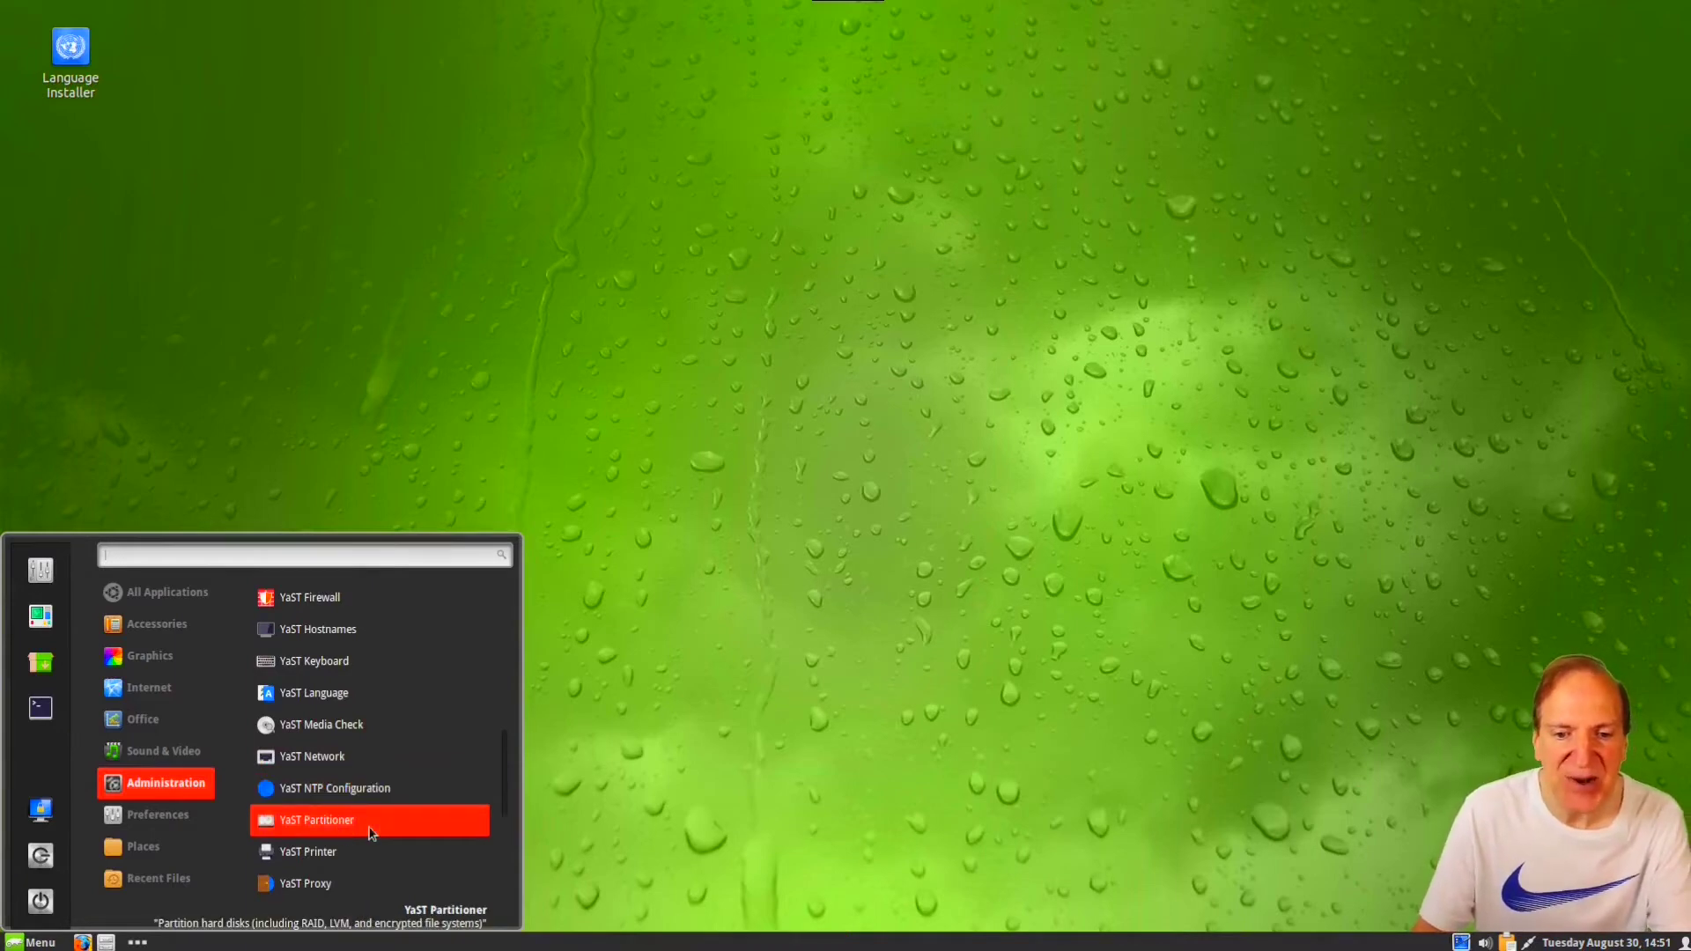
{"action": "scroll", "coordinate": [370, 837], "scroll_direction": "down", "scroll_amount": 7}
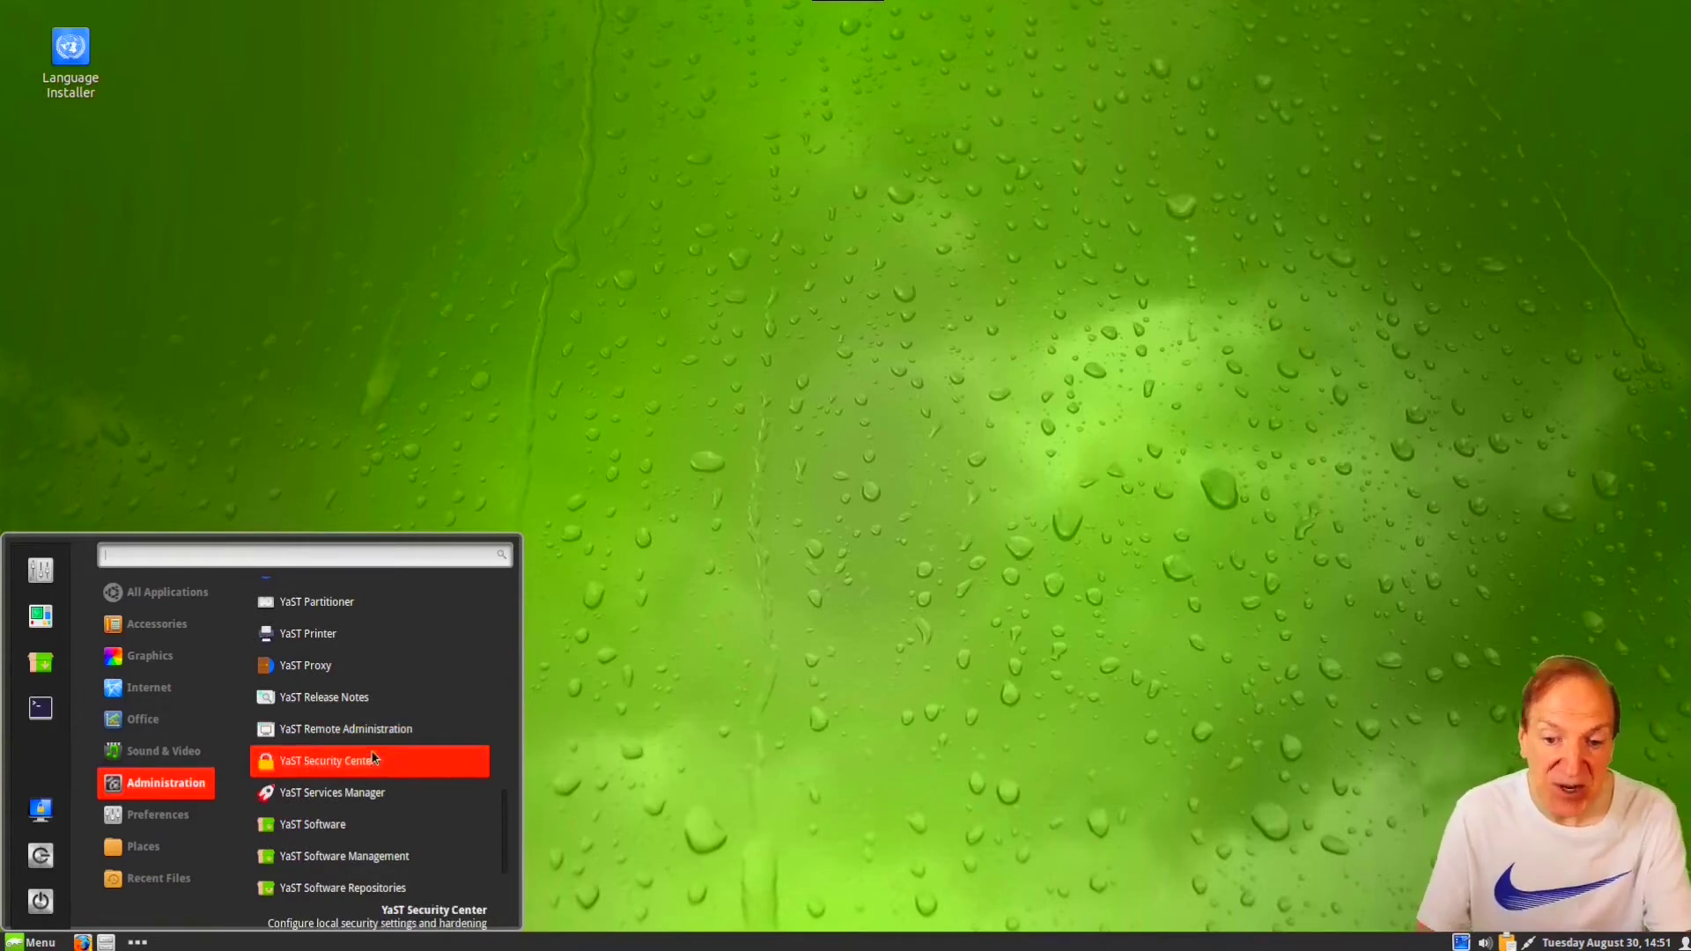
{"action": "left_click", "coordinate": [315, 826]}
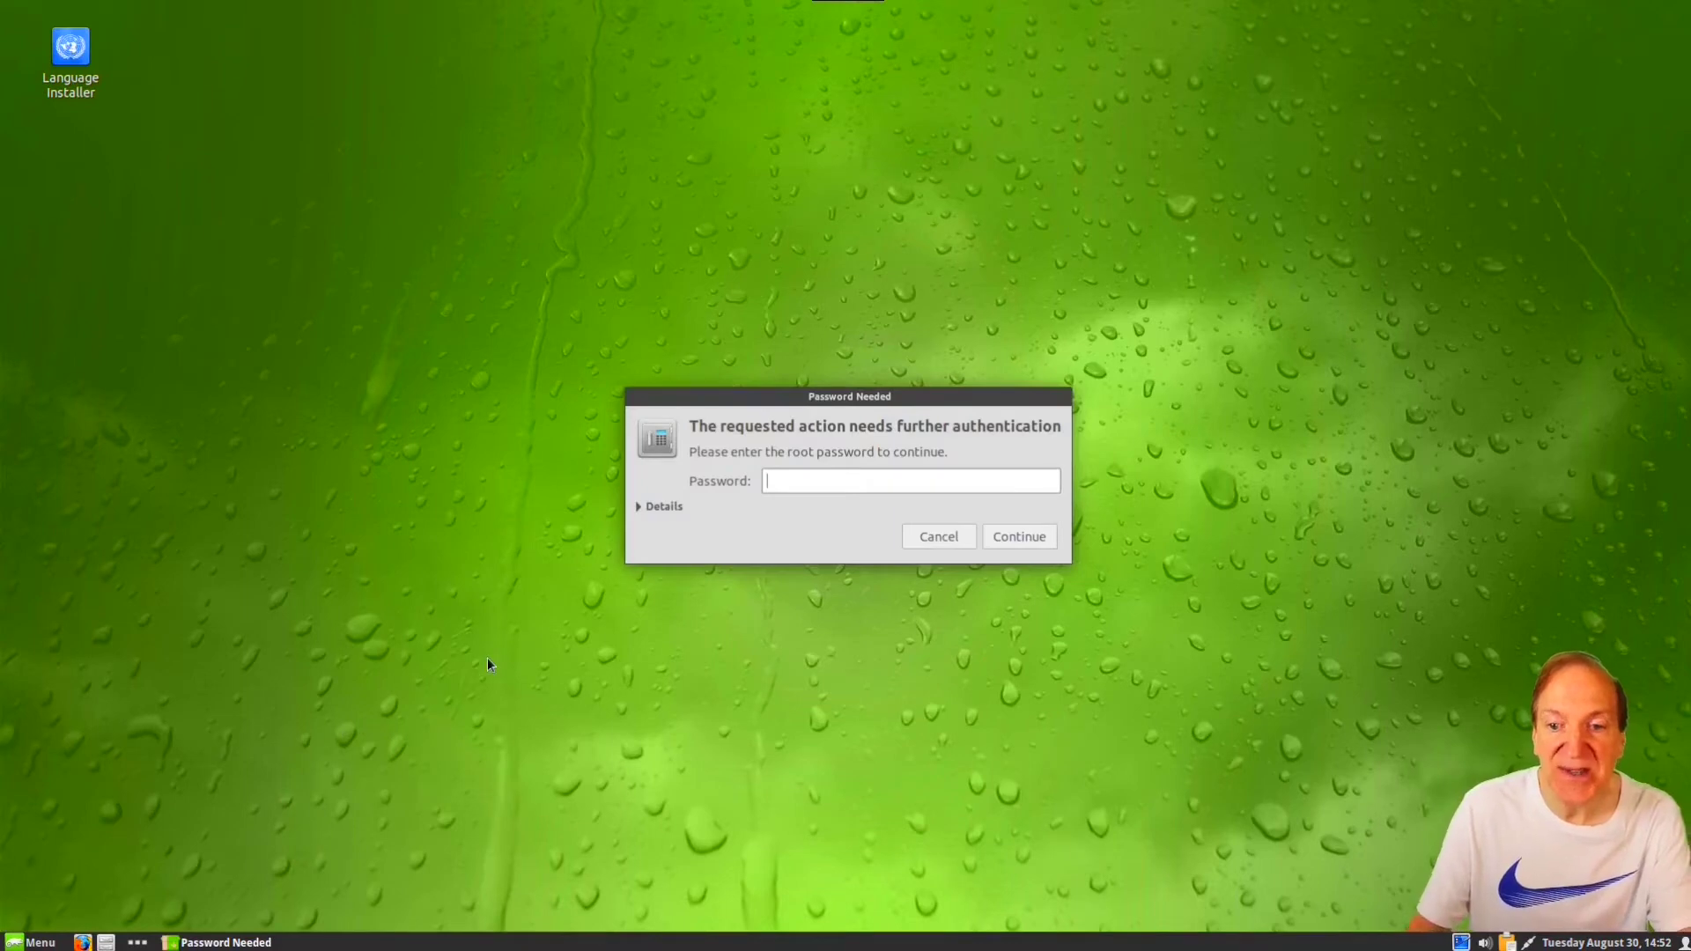
{"action": "key", "text": "Return"}
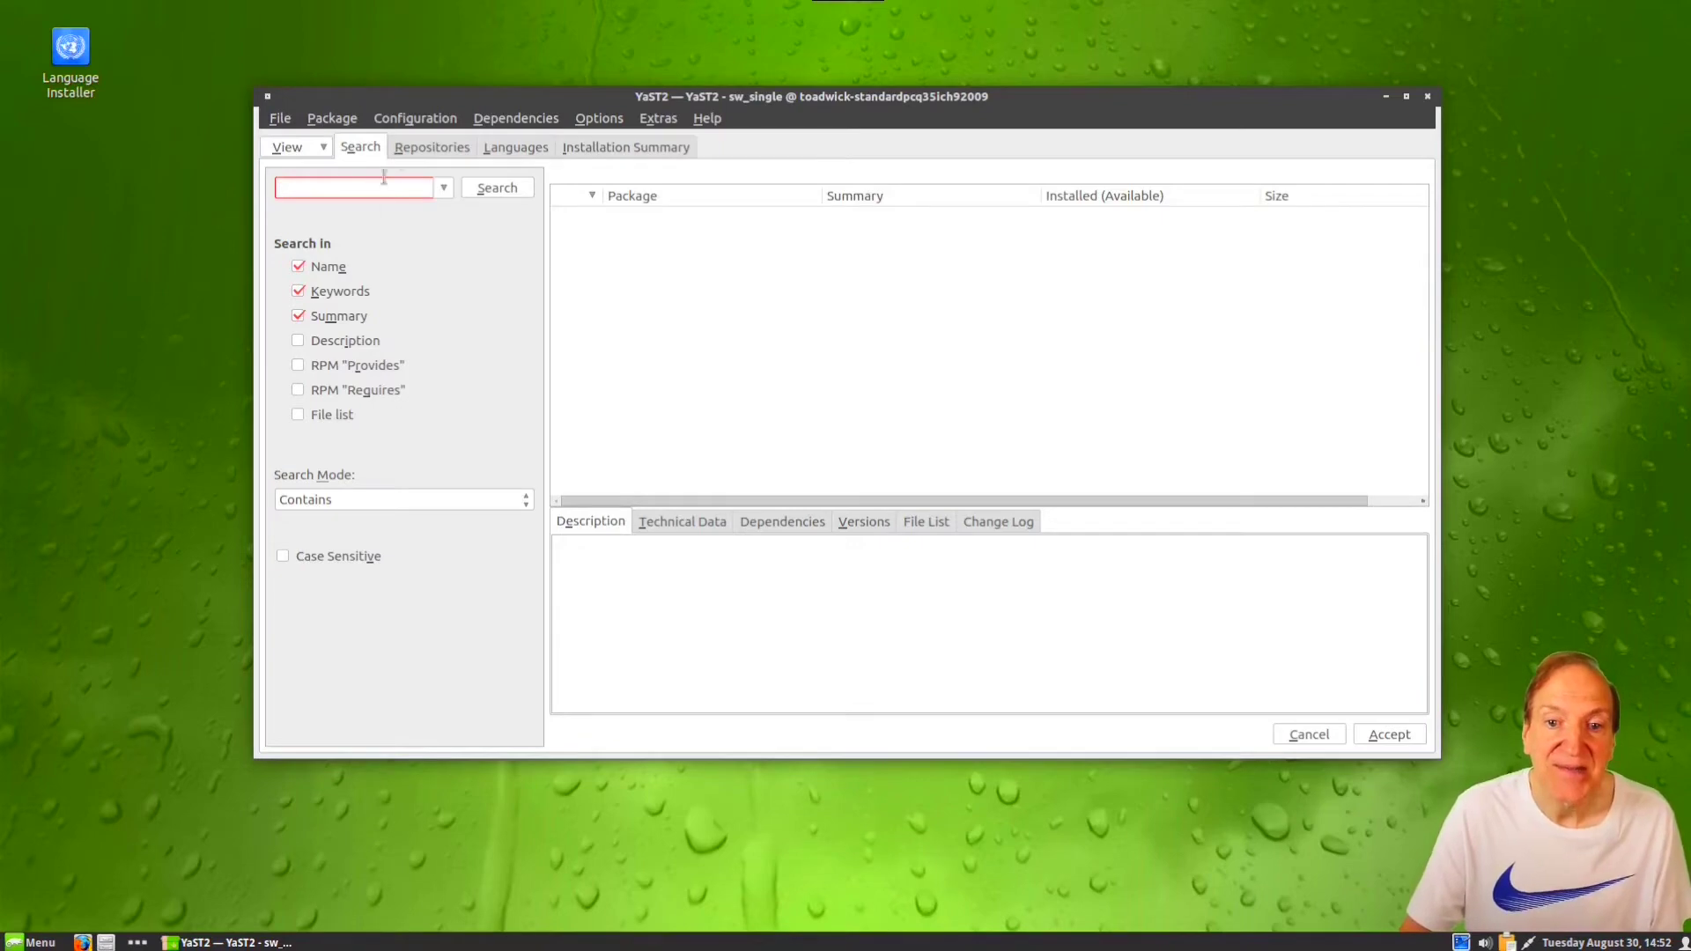
{"action": "left_click", "coordinate": [431, 148]}
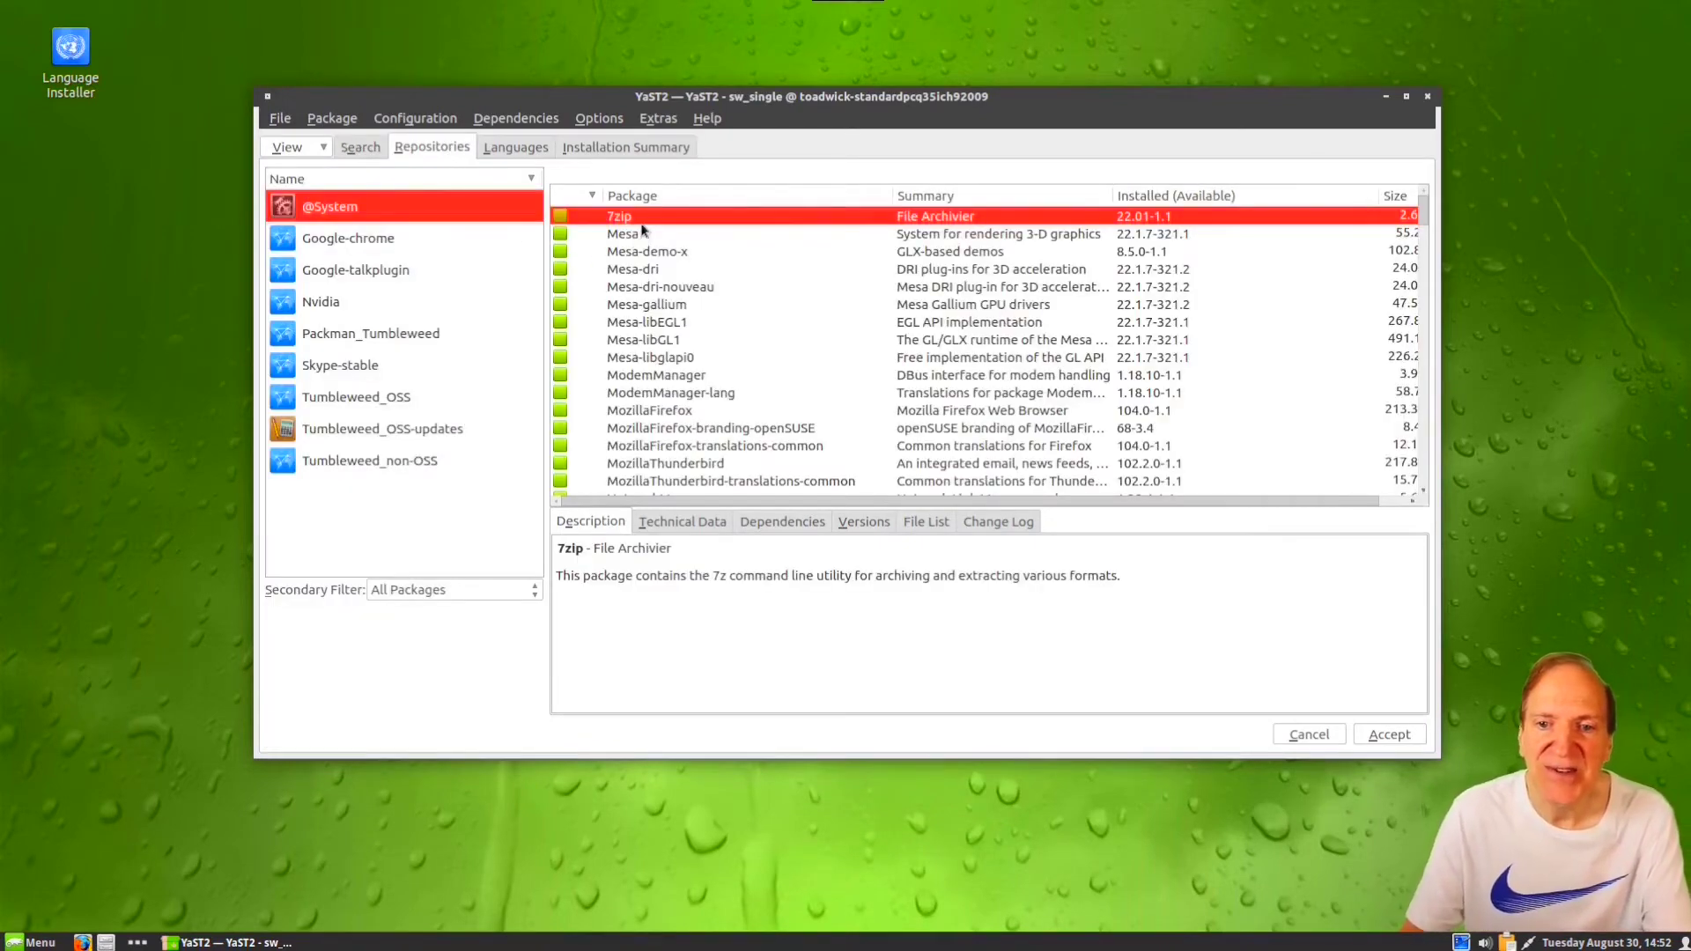
{"action": "scroll", "coordinate": [738, 393], "scroll_direction": "down", "scroll_amount": 3}
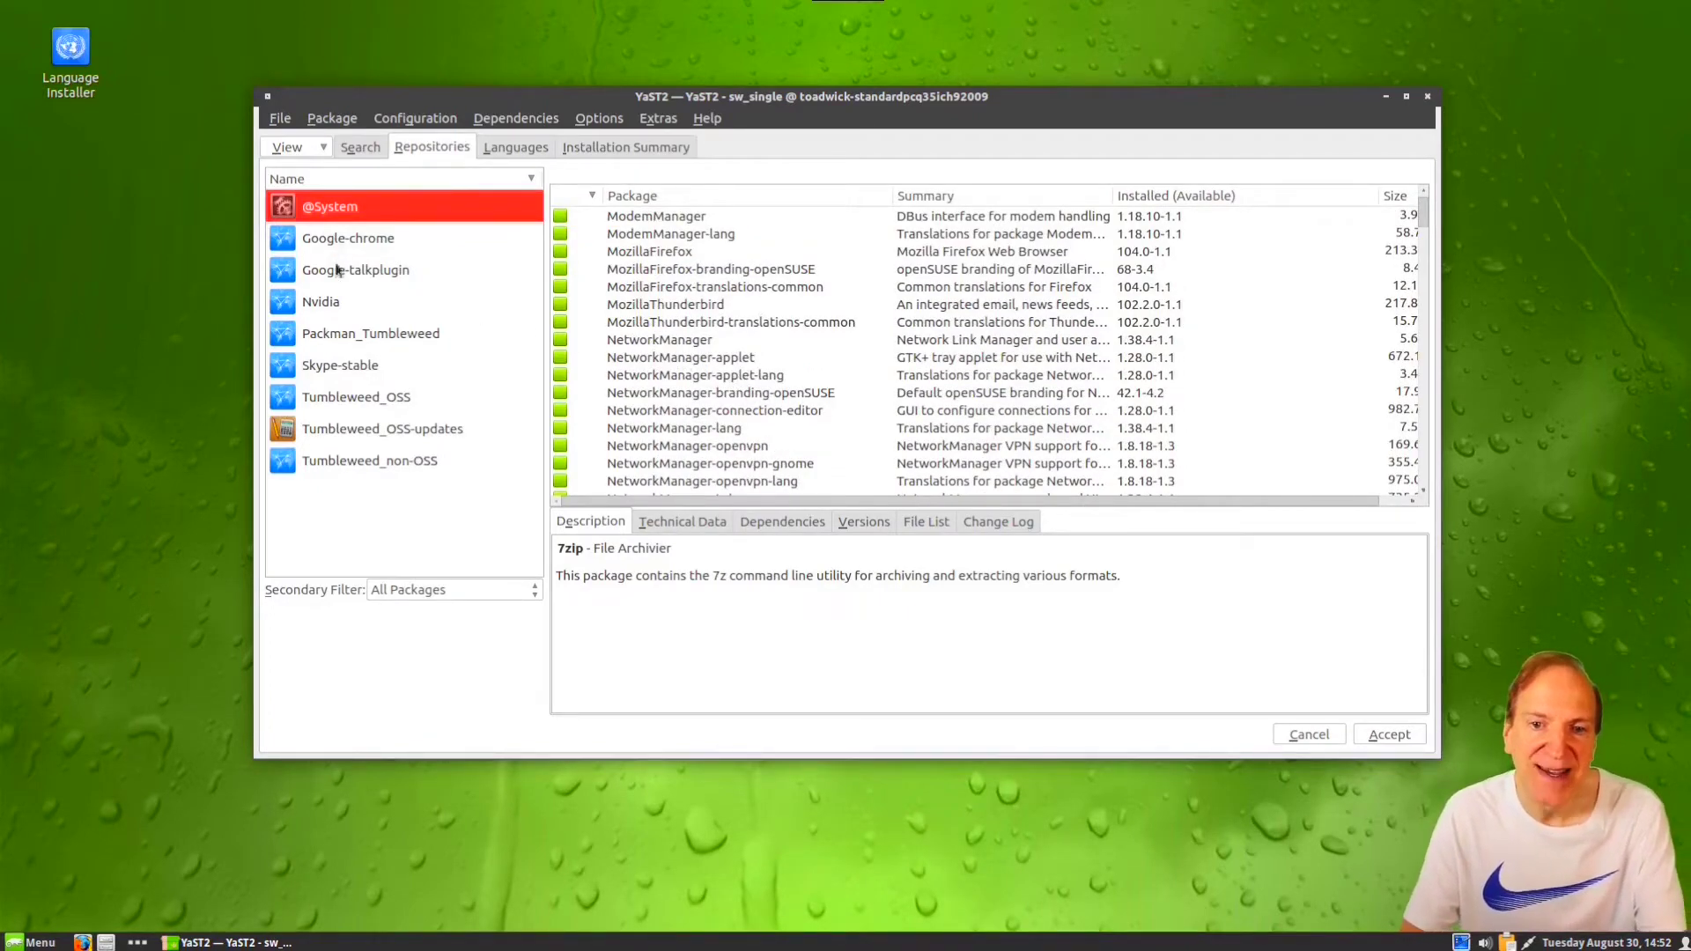
{"action": "left_click", "coordinate": [310, 334]}
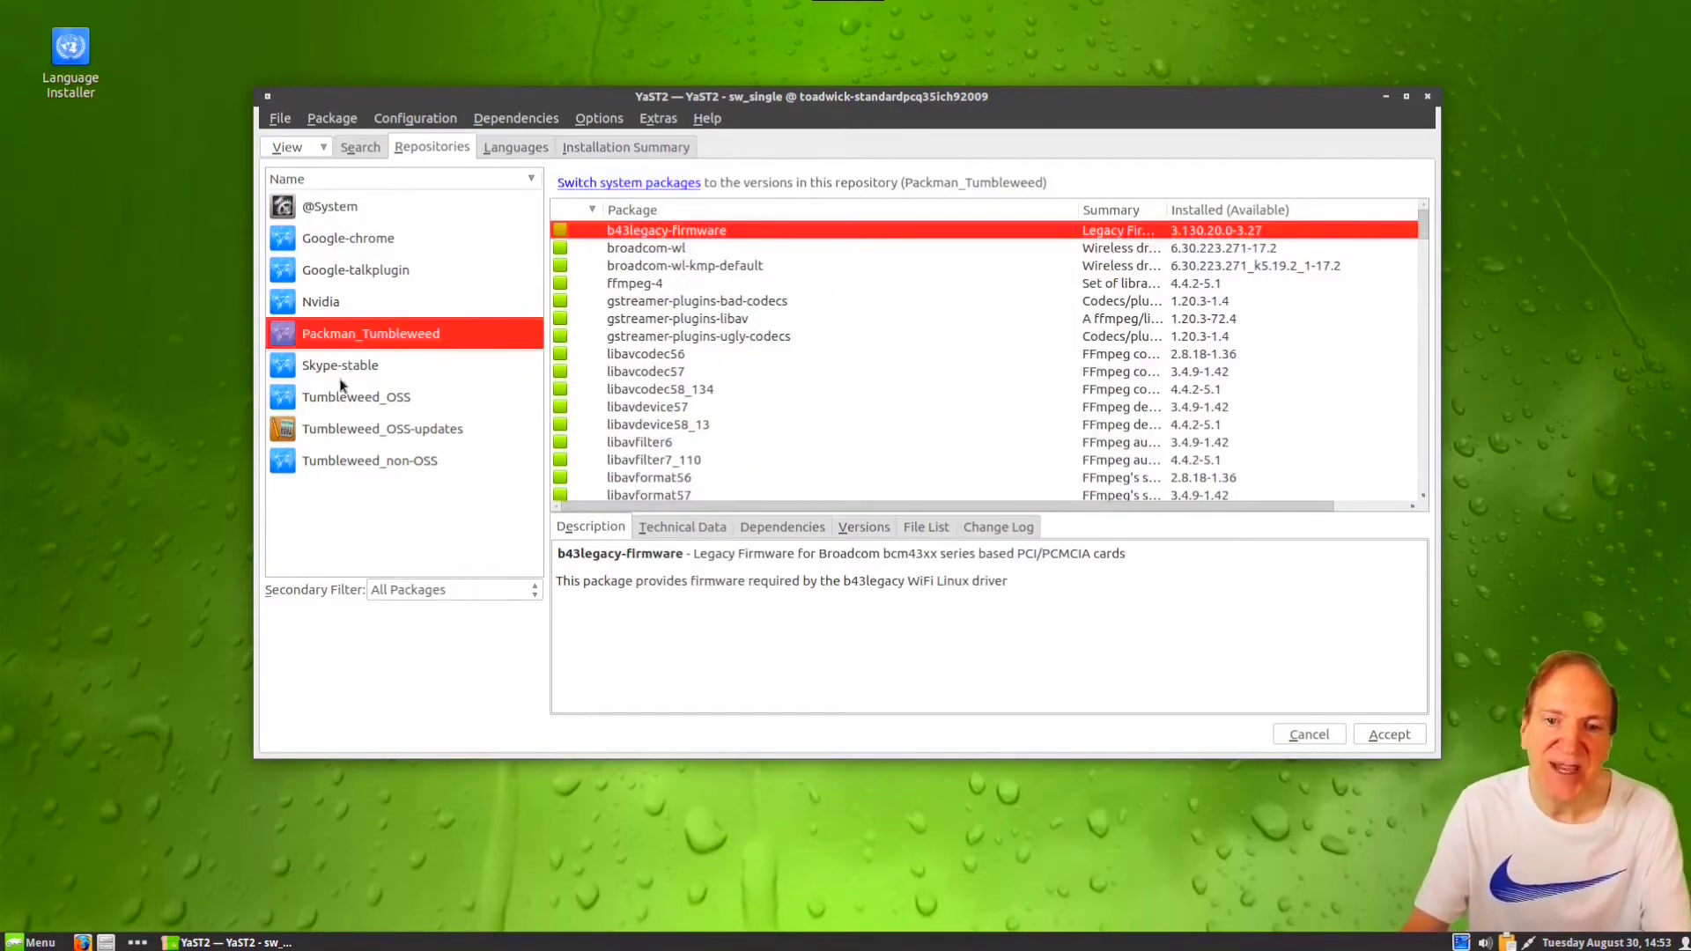
Step: Search the packages for inkscape, install the inkscape package with its dependencies, and finish the installation report
{"action": "mouse_move", "coordinate": [333, 374]}
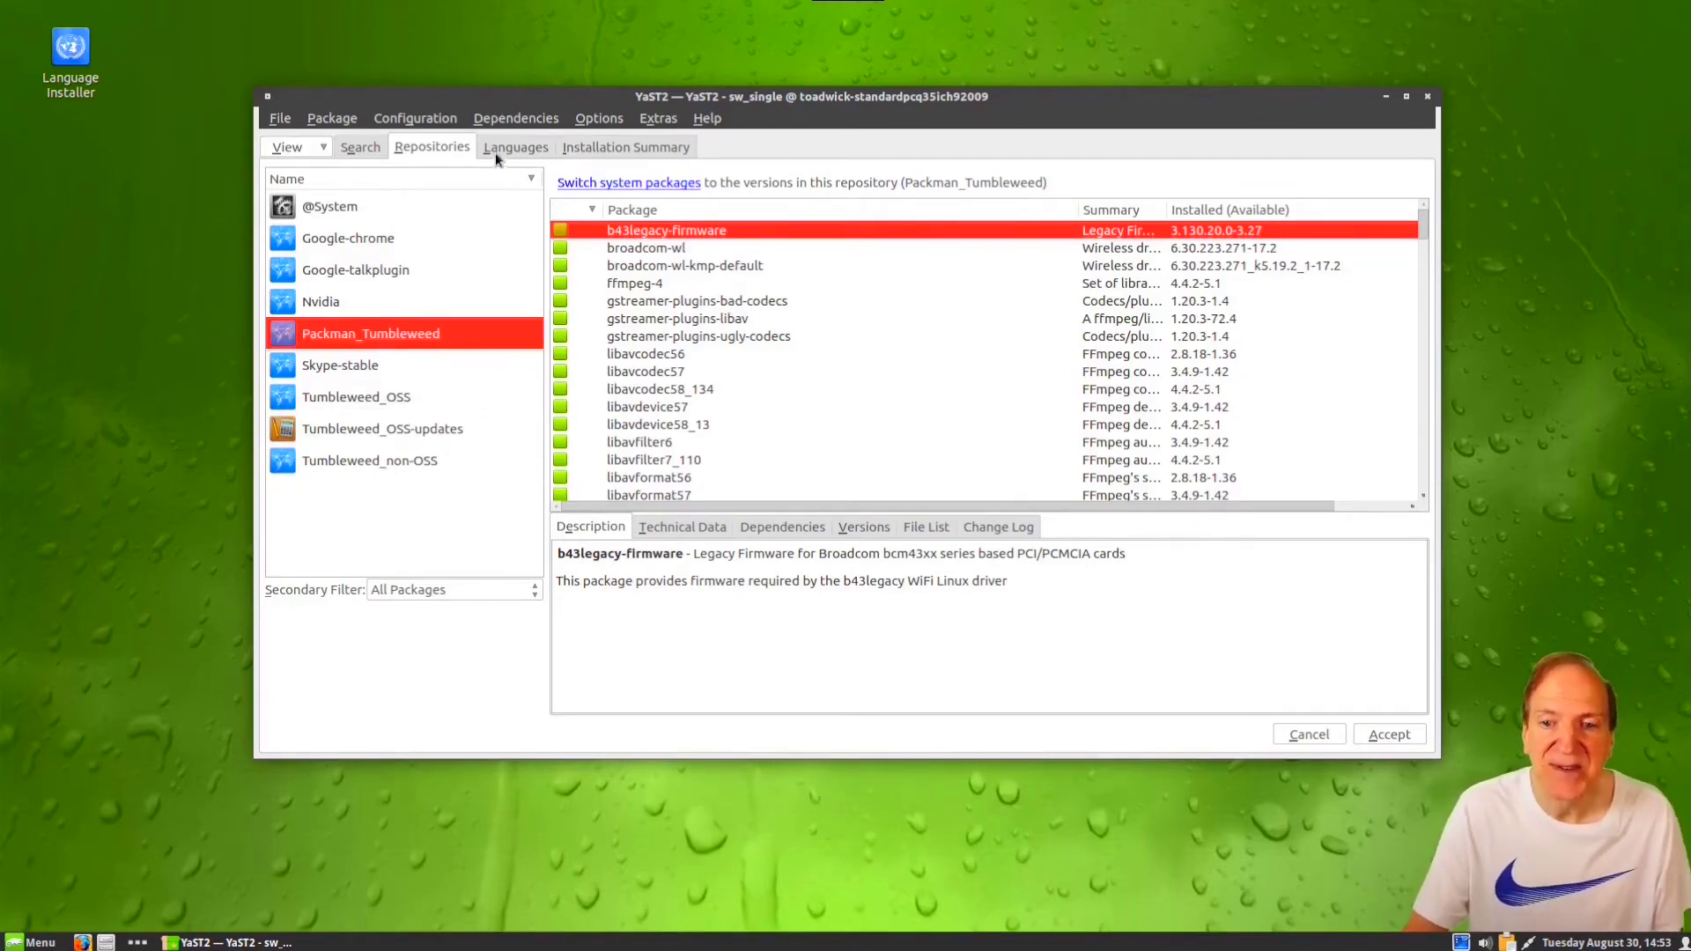
{"action": "left_click", "coordinate": [350, 148]}
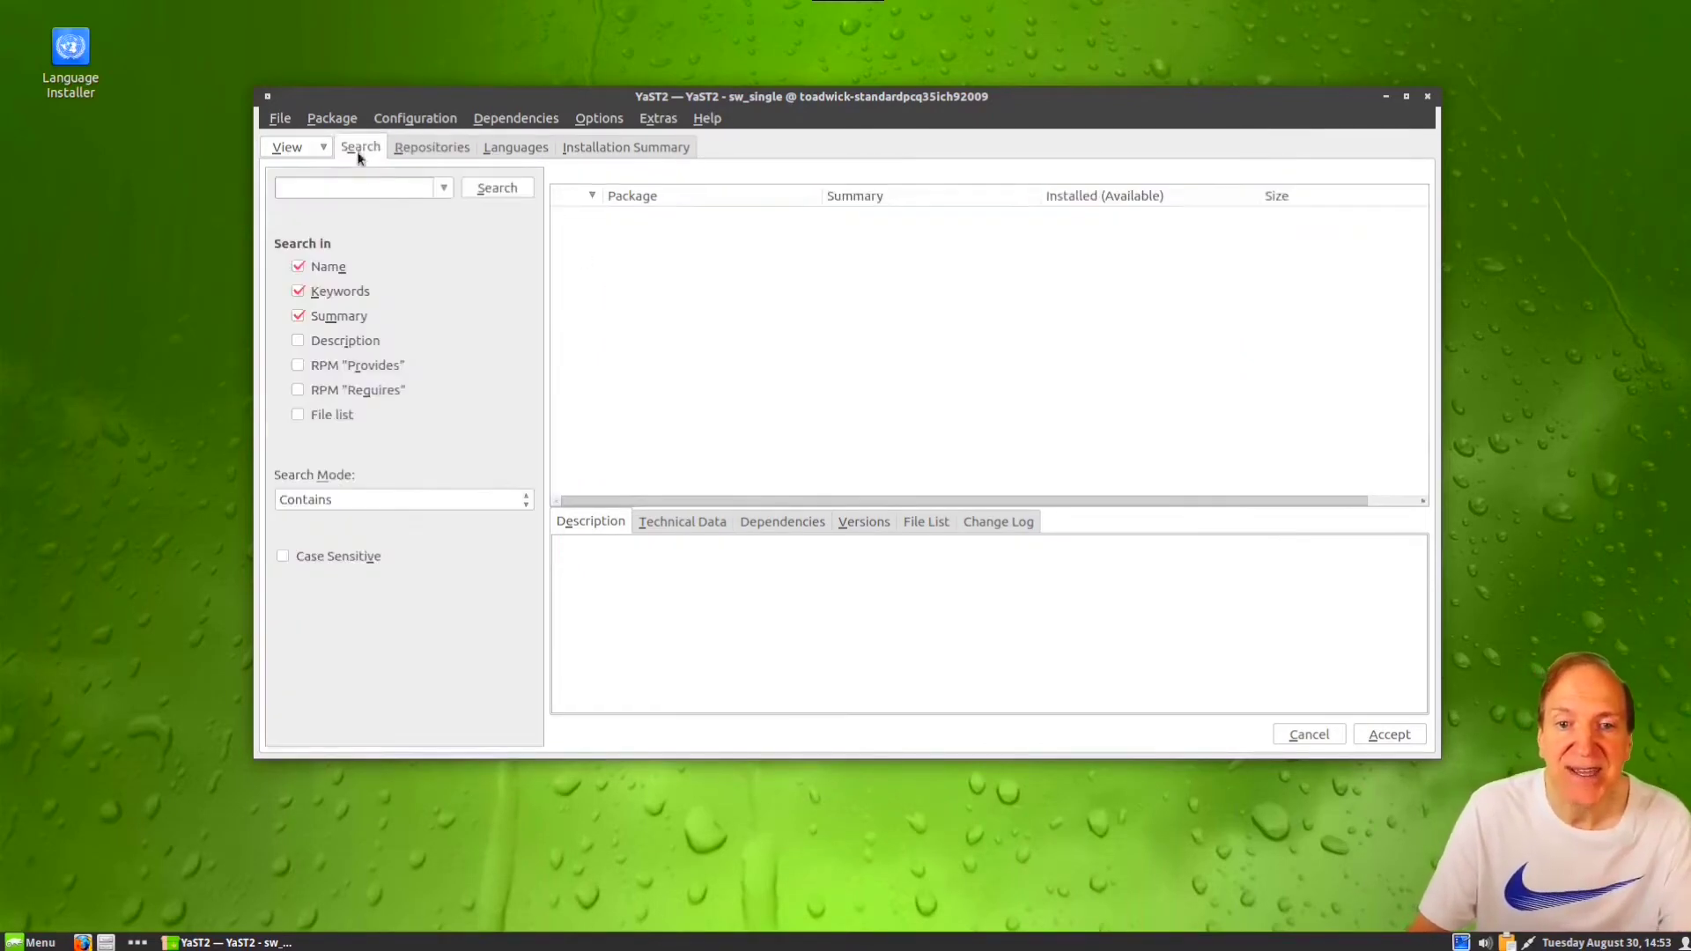
{"action": "left_click", "coordinate": [363, 189]}
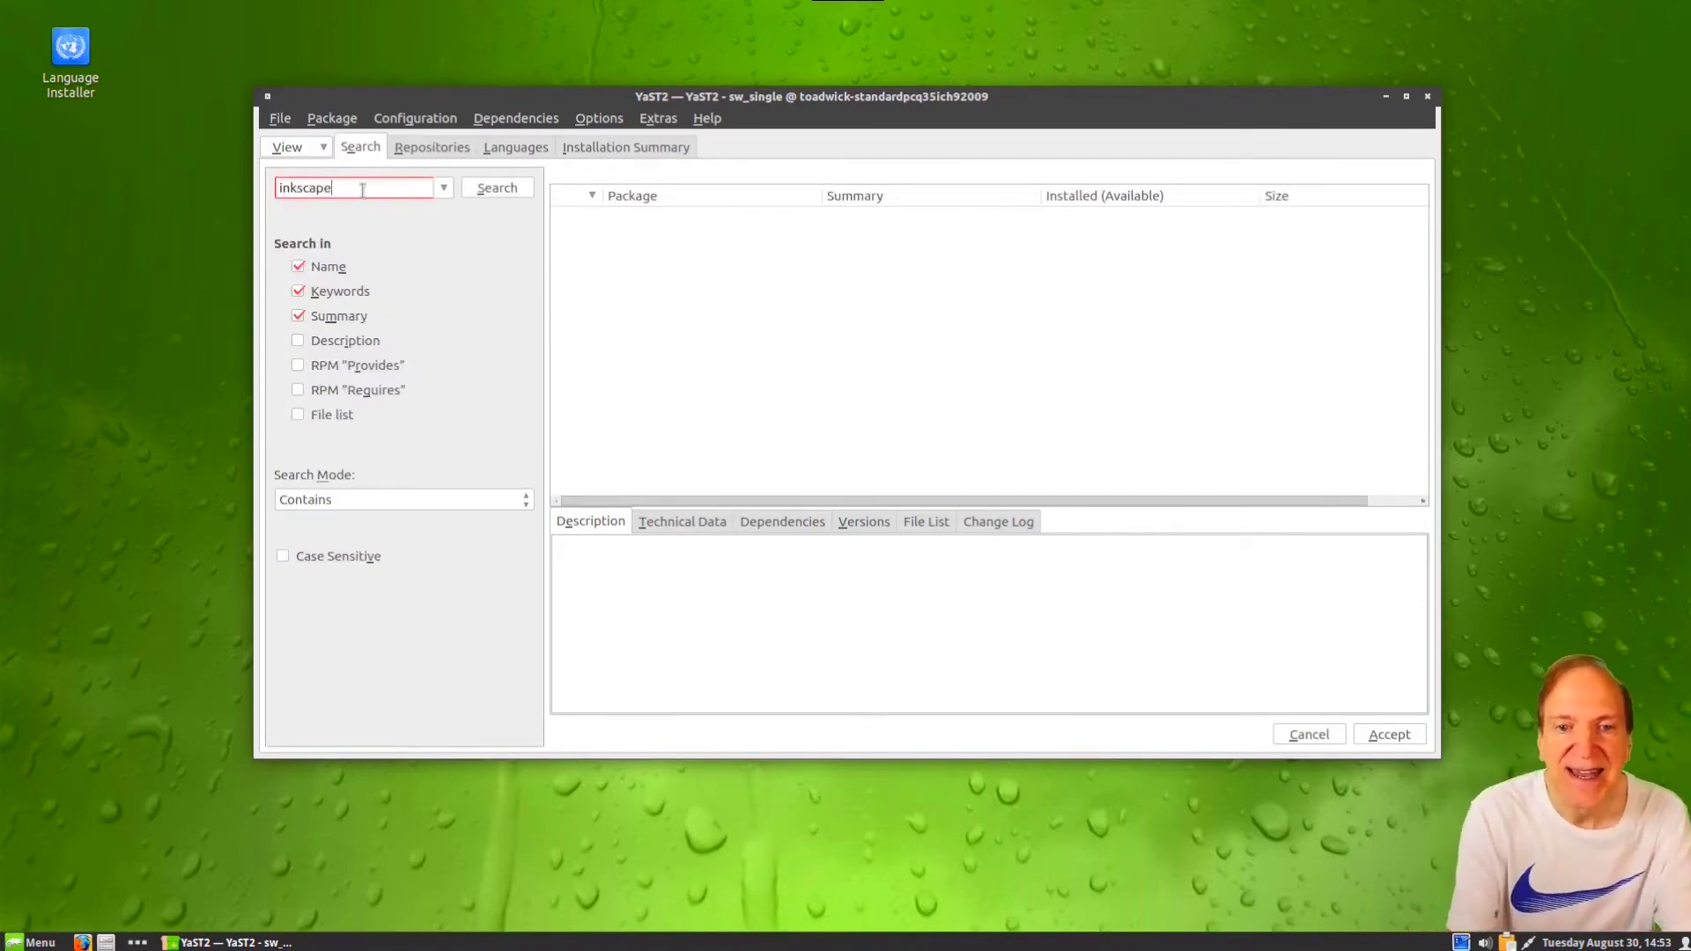
{"action": "key", "text": "Return"}
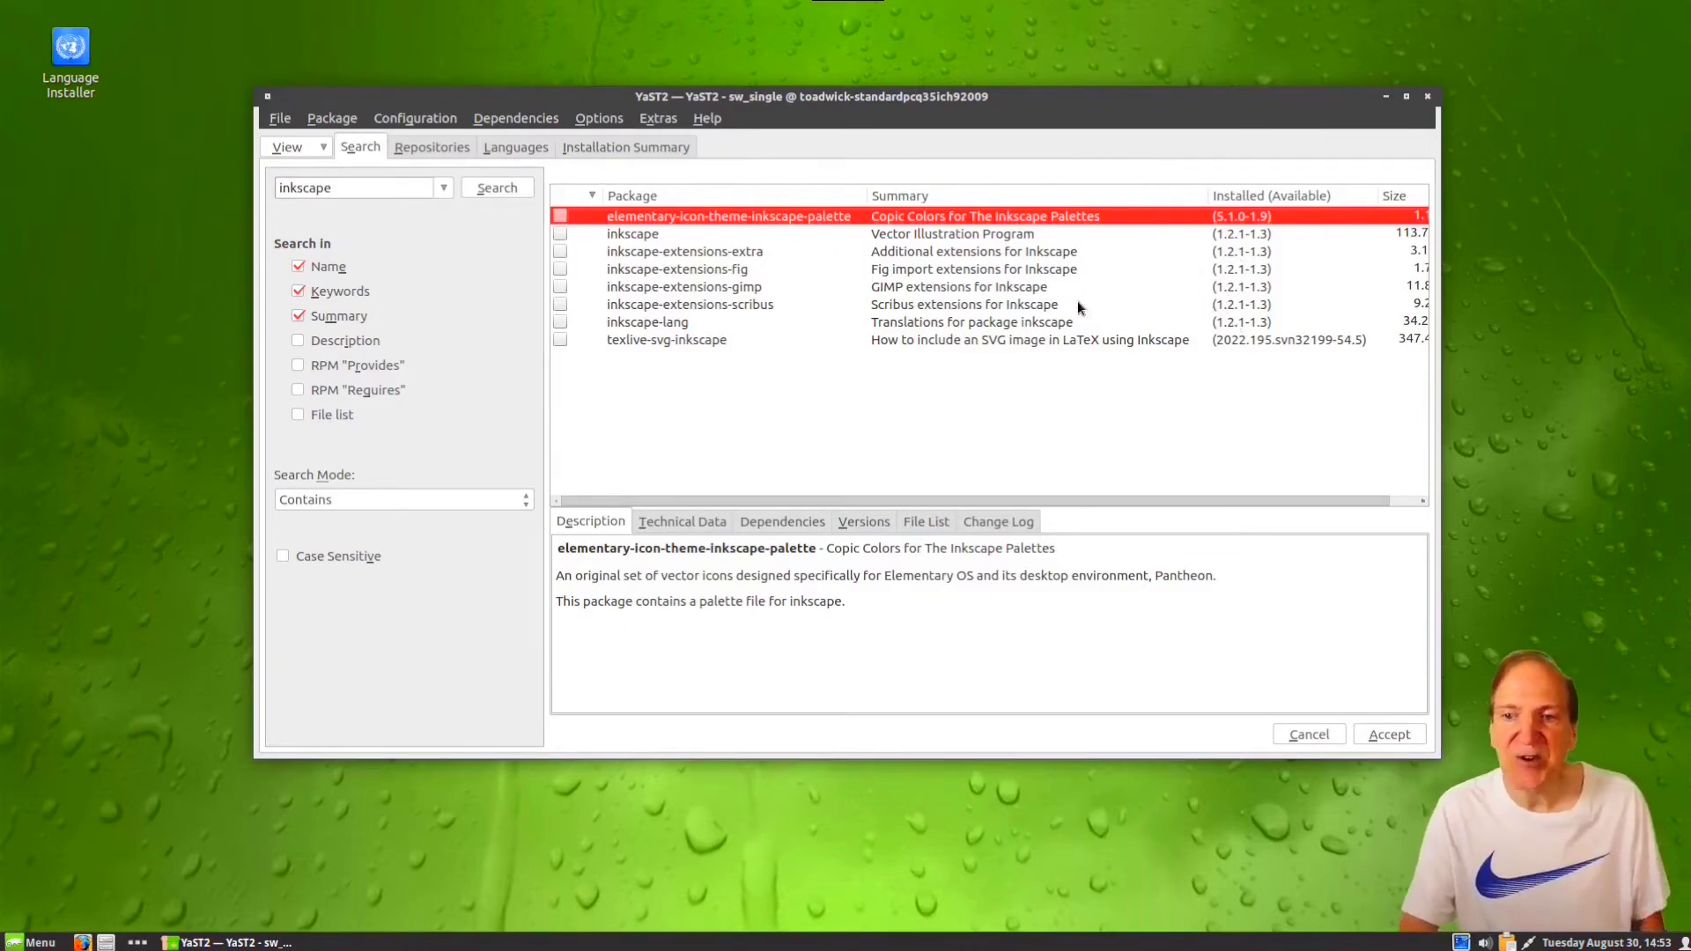
{"action": "left_click", "coordinate": [555, 231]}
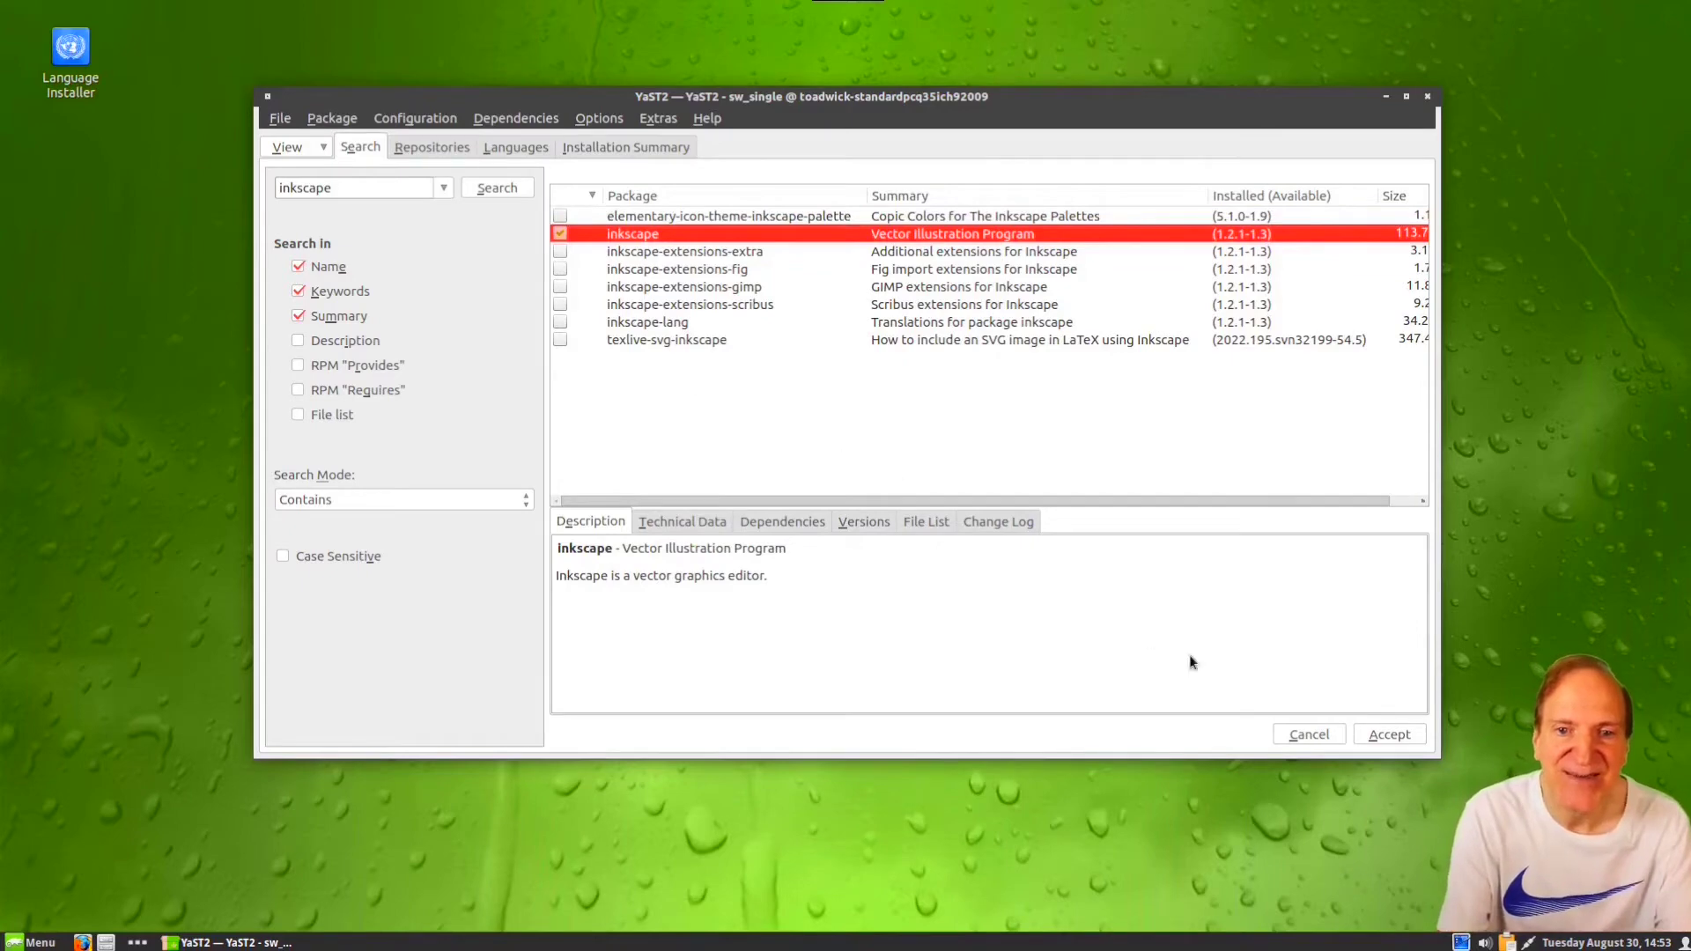
{"action": "left_click", "coordinate": [1383, 737]}
{"action": "left_click", "coordinate": [725, 614]}
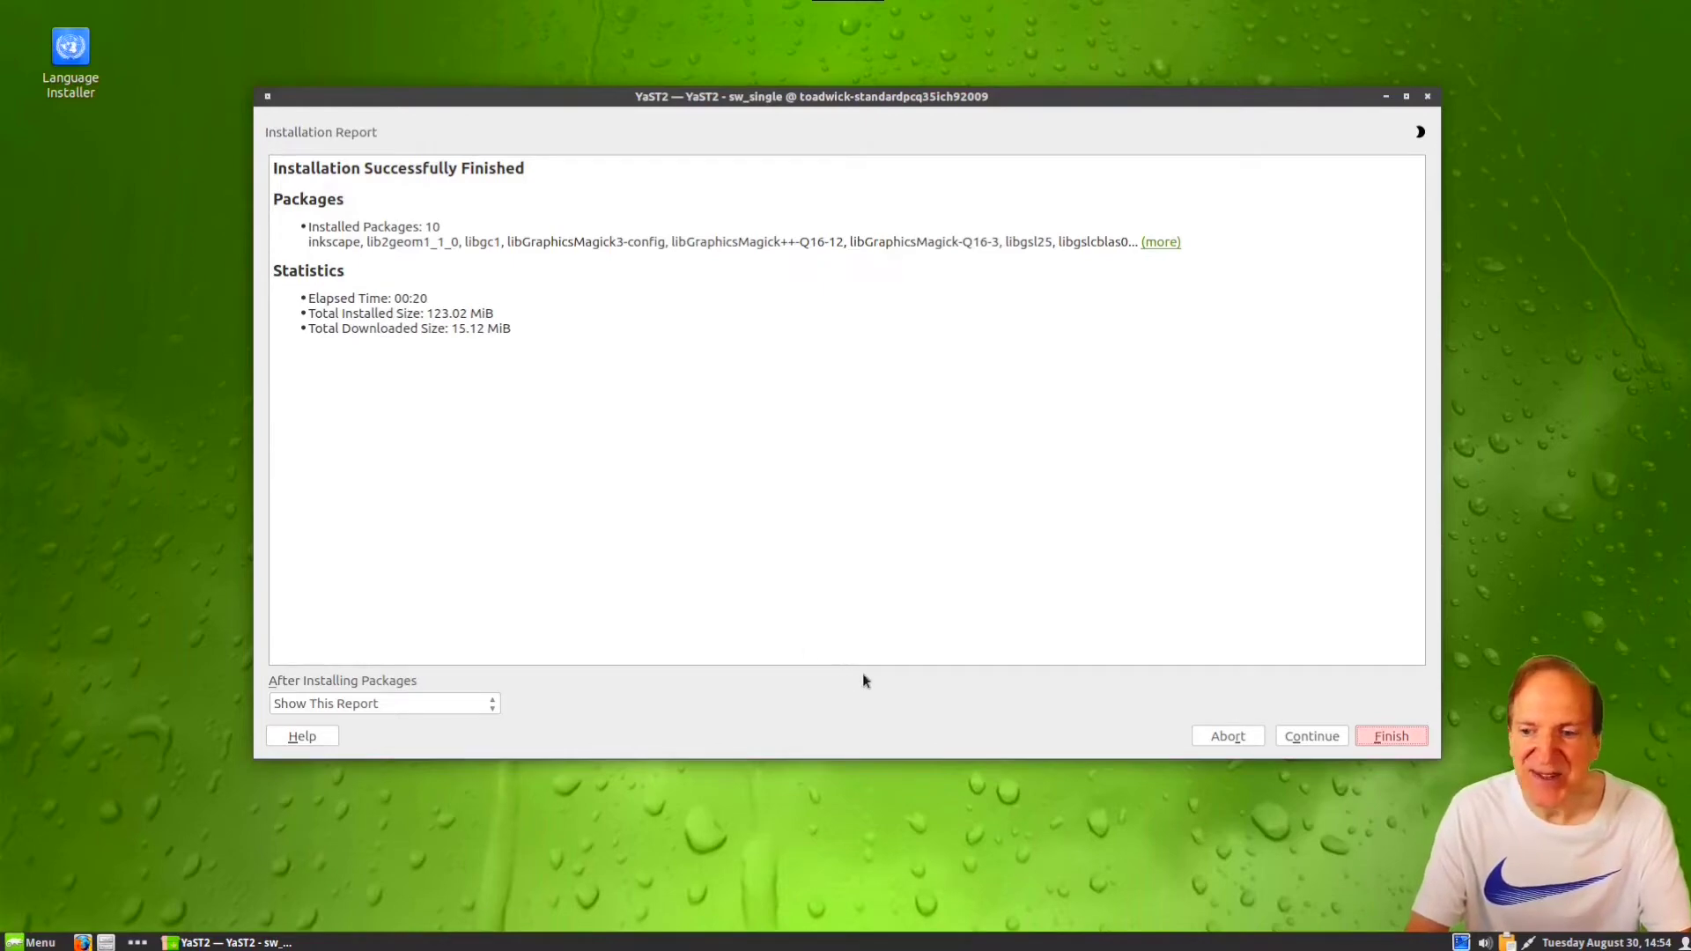
{"action": "left_click", "coordinate": [1393, 735]}
Step: Look for Inkscape among the Graphics applications and examine the whole list of Preferences applications
{"action": "left_click", "coordinate": [33, 943]}
{"action": "mouse_move", "coordinate": [170, 759]}
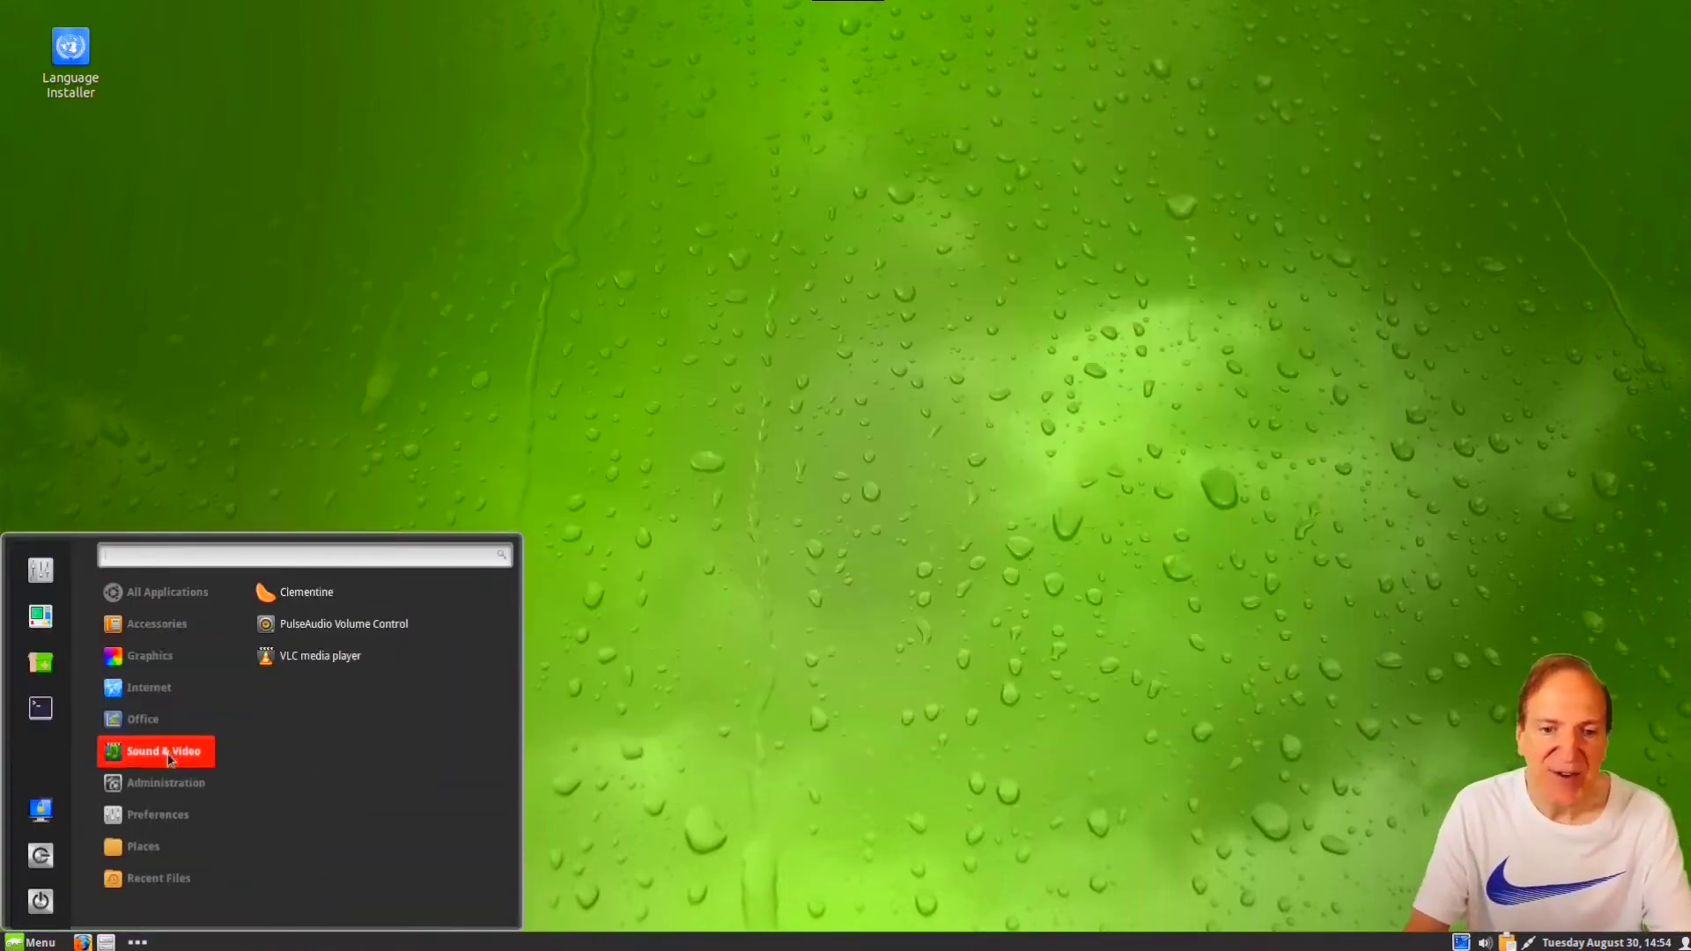
{"action": "mouse_move", "coordinate": [177, 657]}
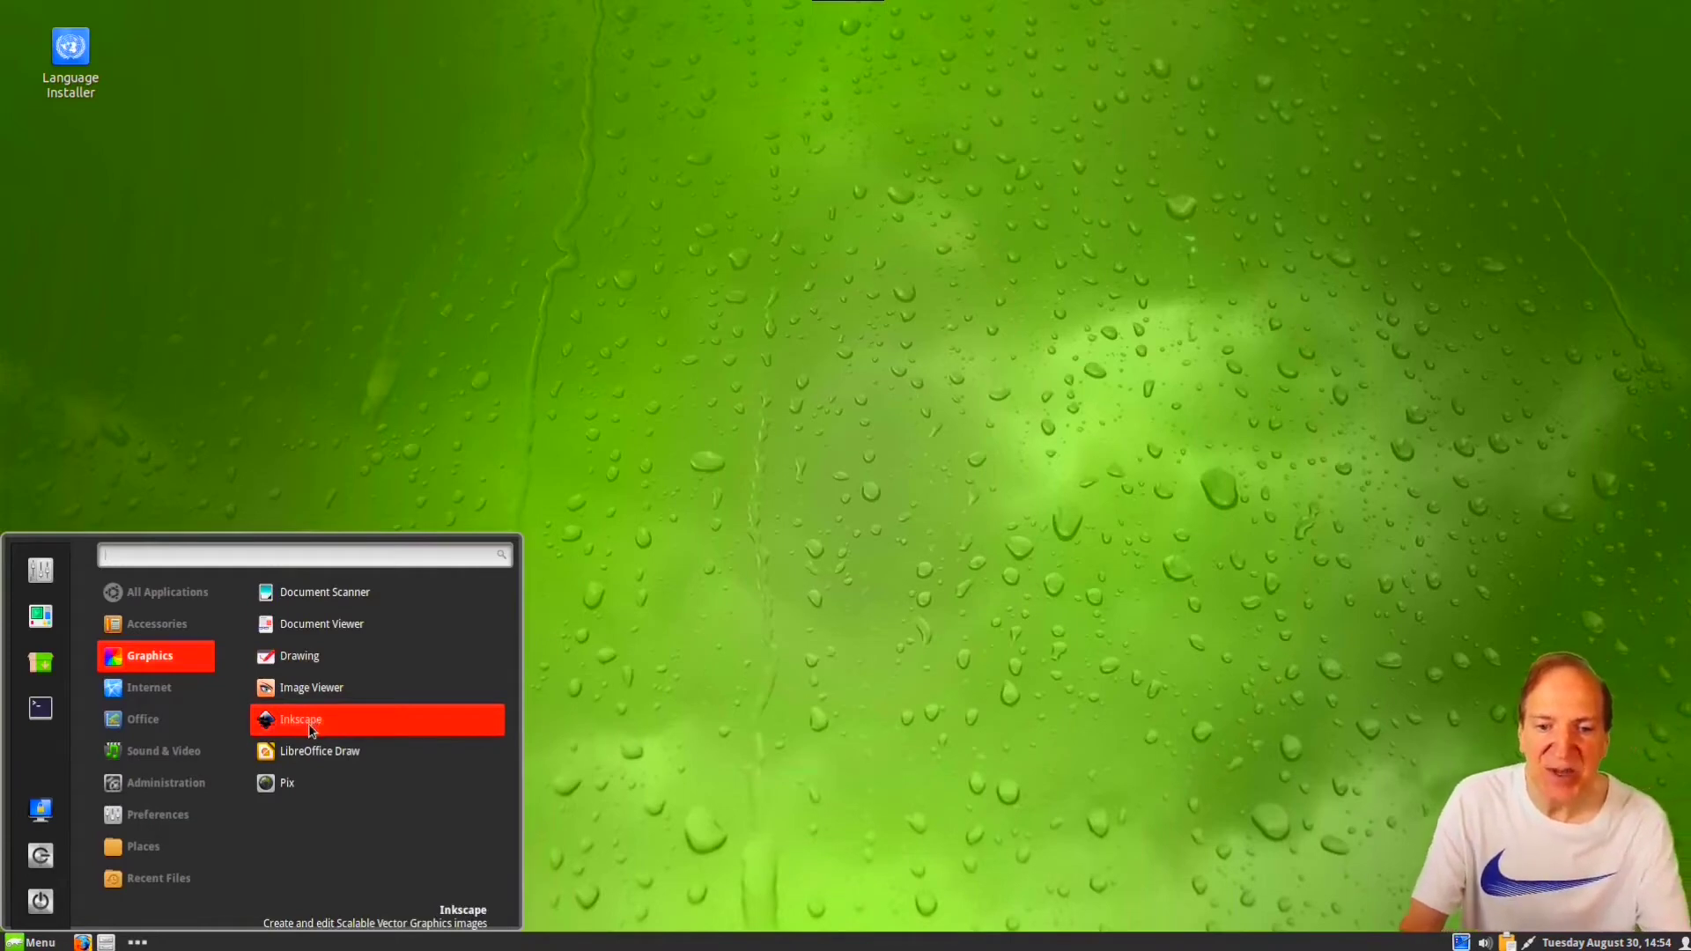
{"action": "mouse_move", "coordinate": [159, 814]}
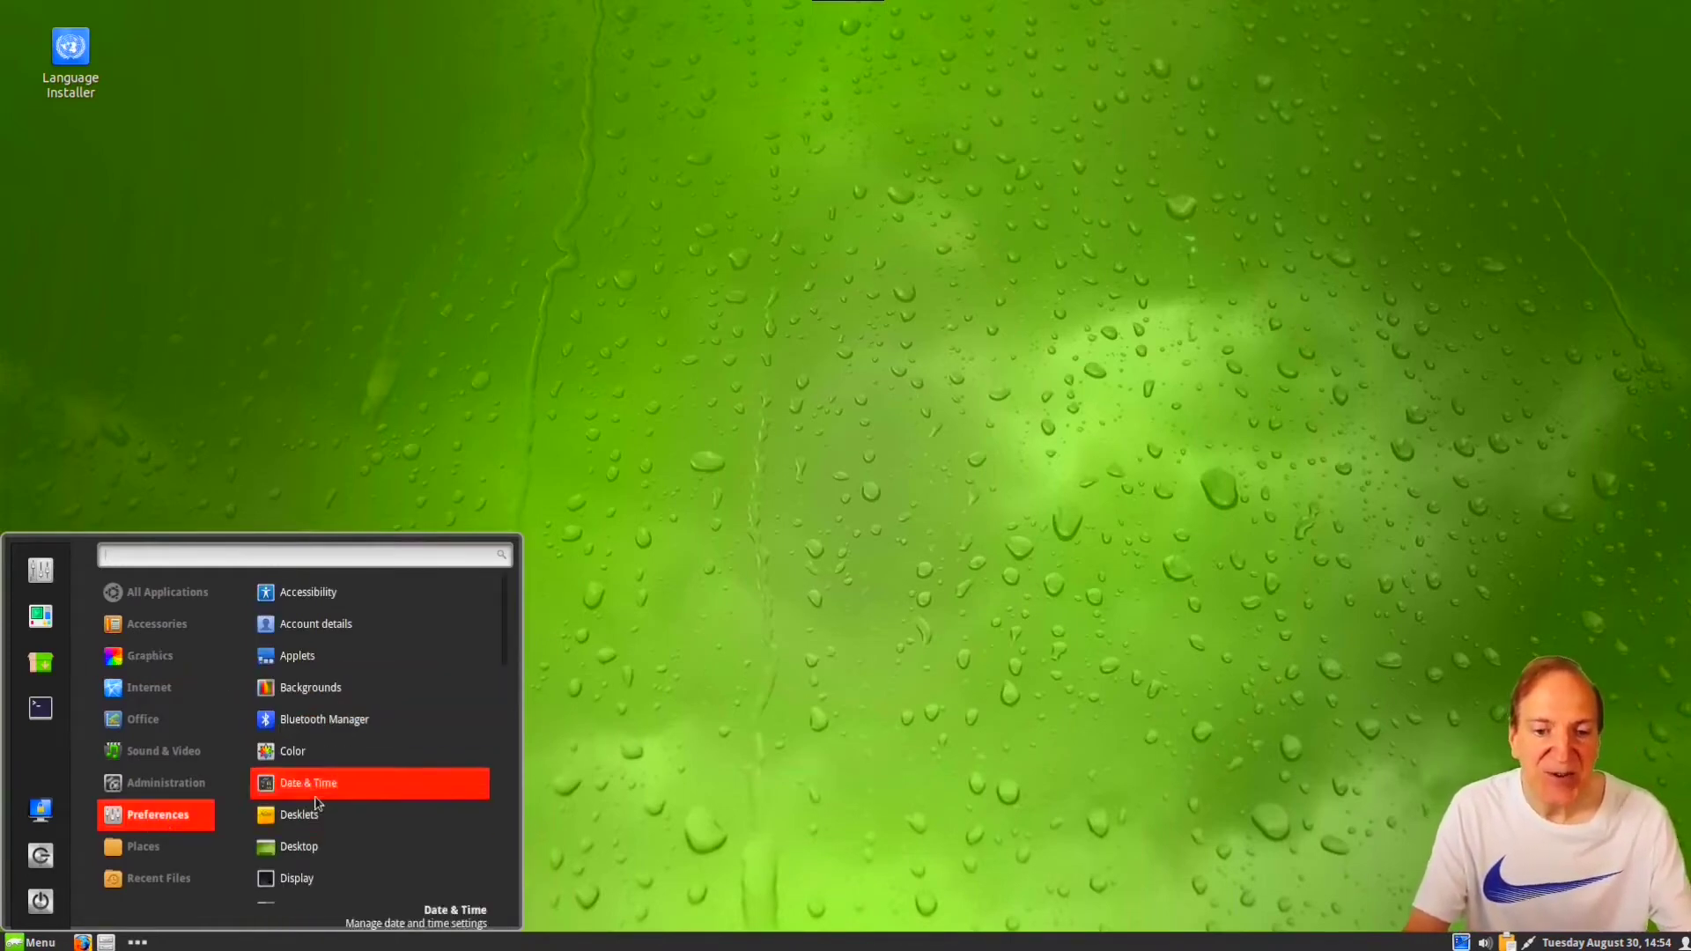
{"action": "scroll", "coordinate": [317, 803], "scroll_direction": "down", "scroll_amount": 5}
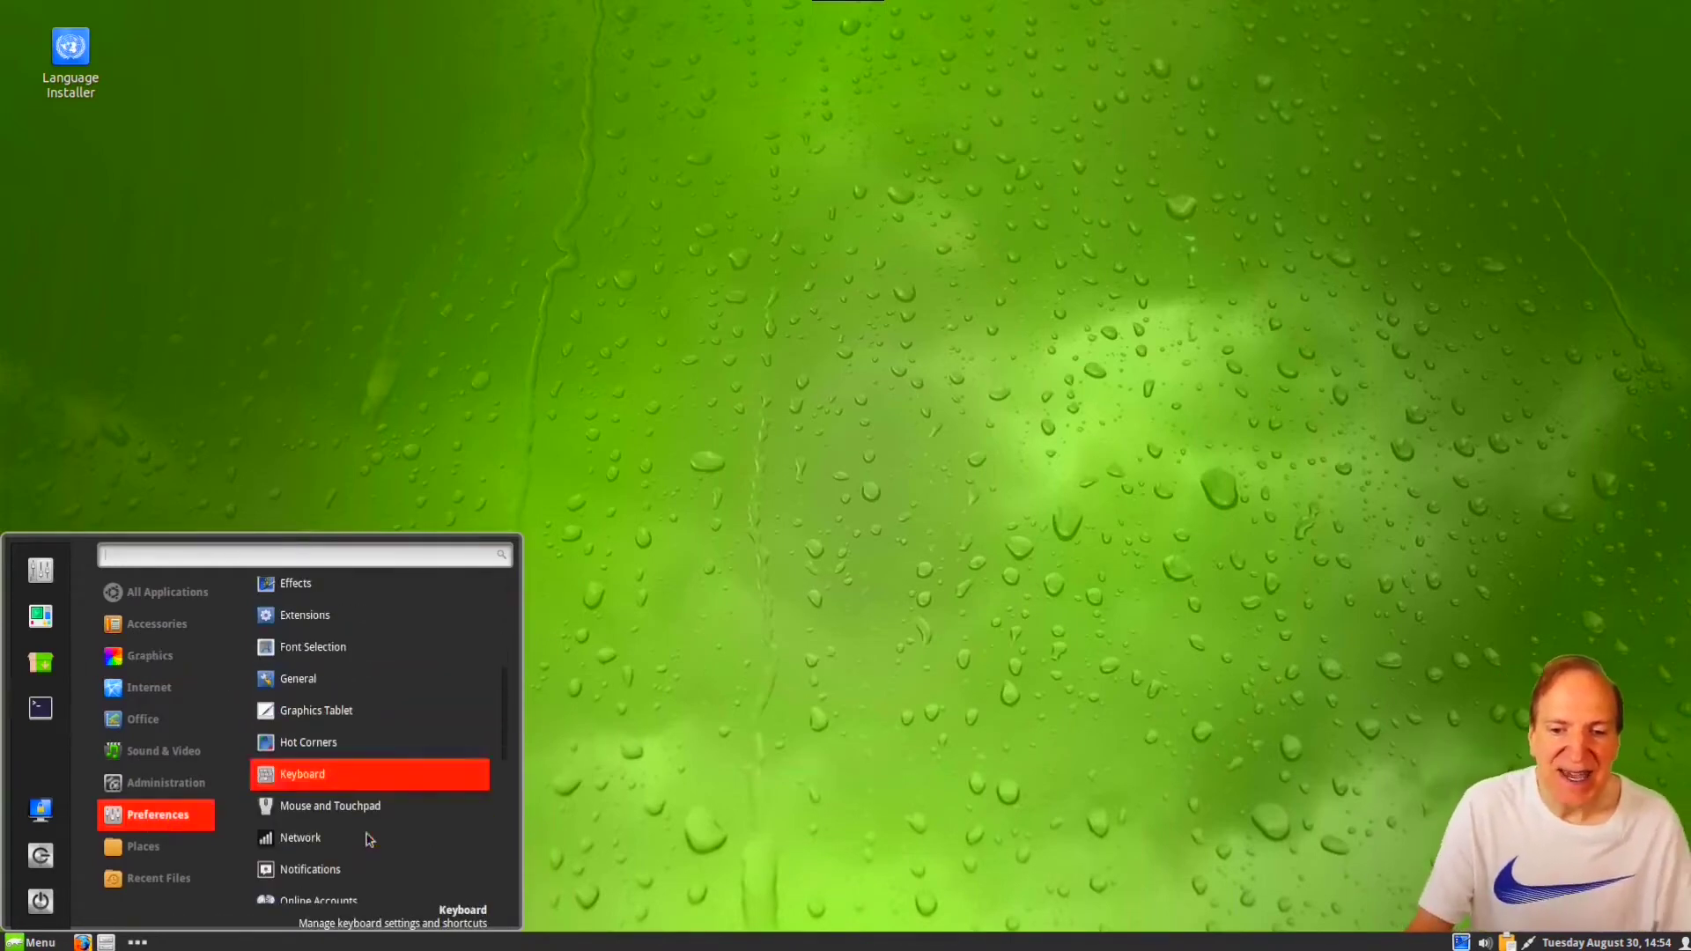
{"action": "scroll", "coordinate": [368, 839], "scroll_direction": "down", "scroll_amount": 5}
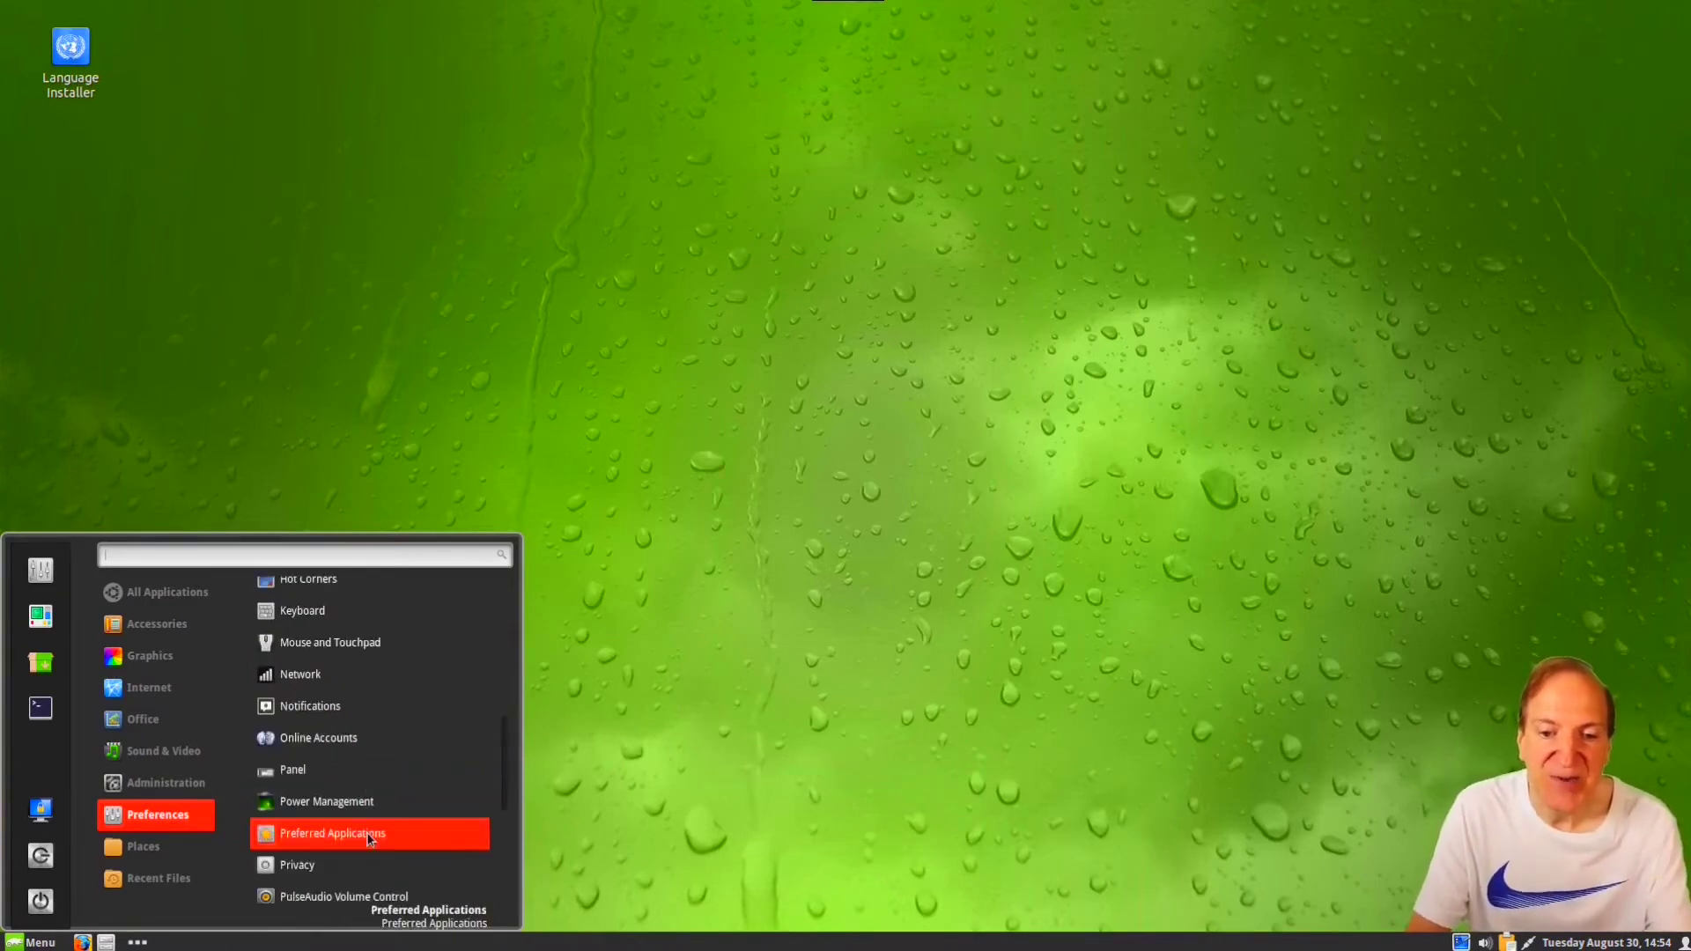
{"action": "scroll", "coordinate": [370, 841], "scroll_direction": "down", "scroll_amount": 5}
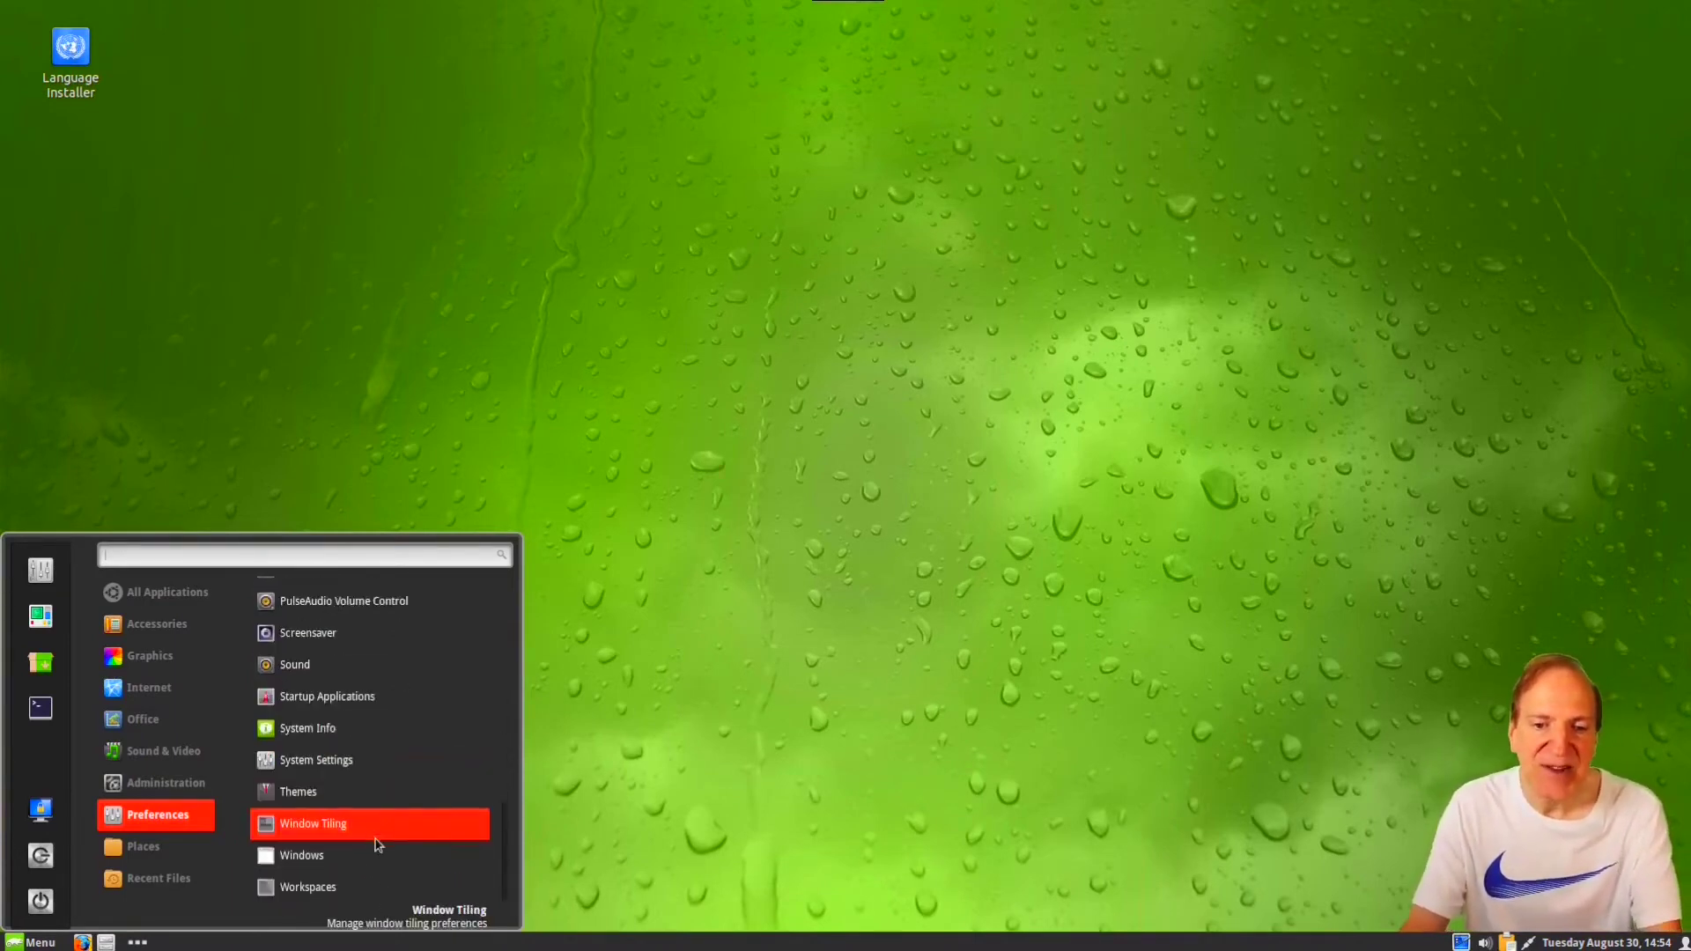
{"action": "left_click", "coordinate": [659, 705]}
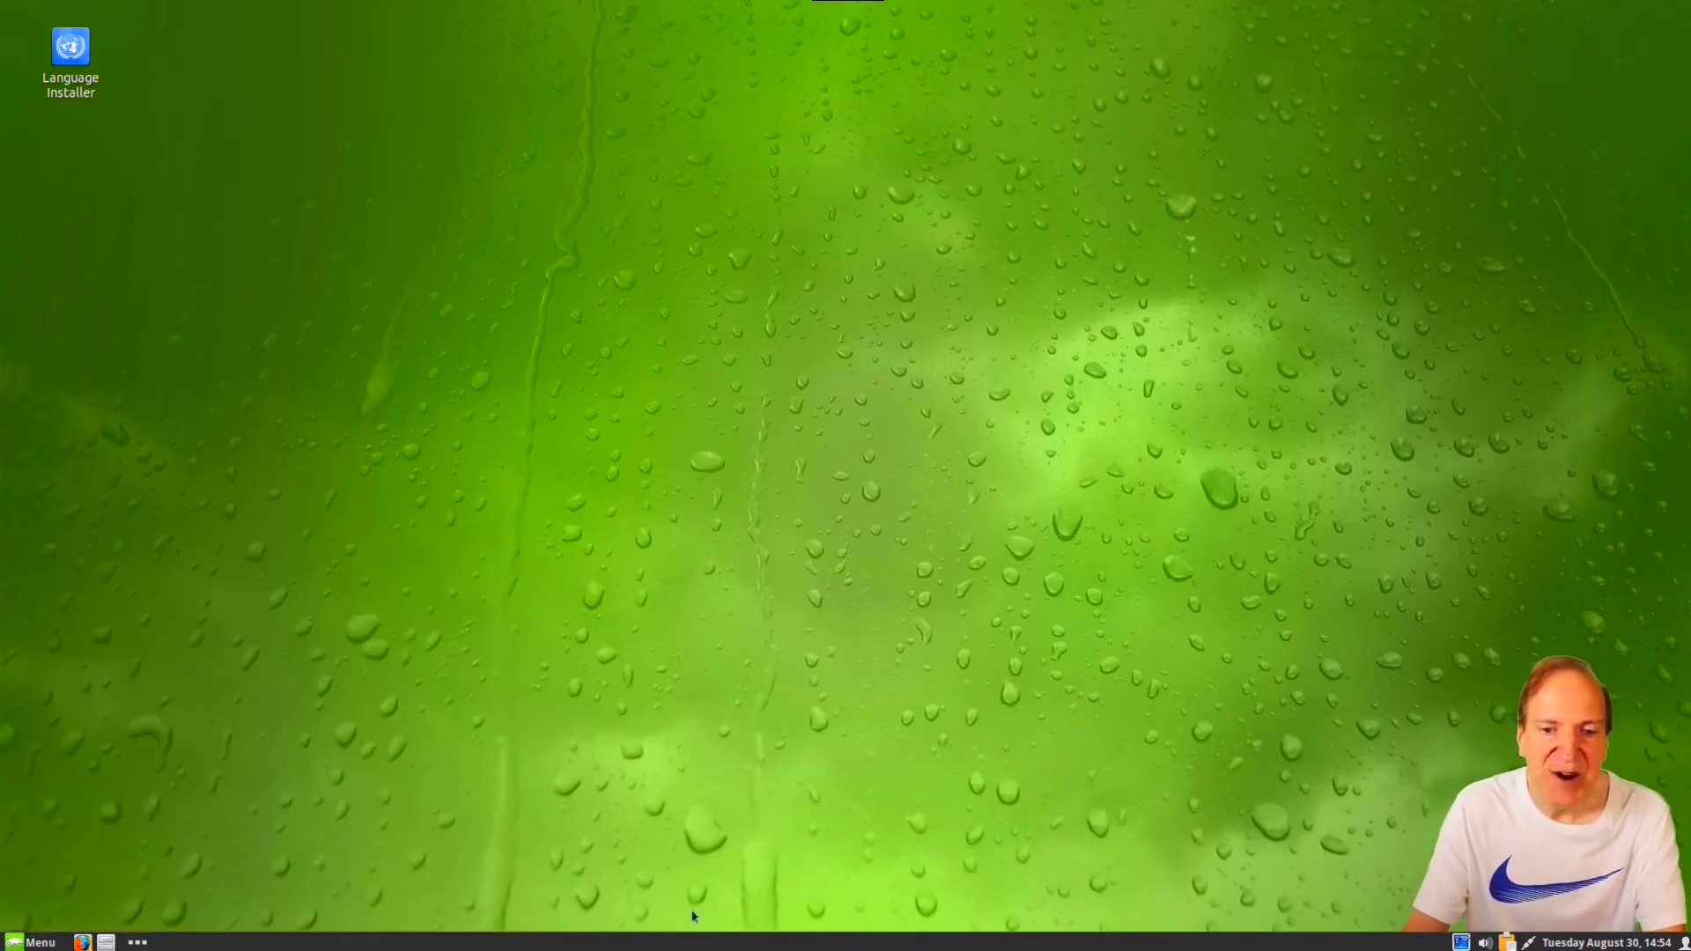
Step: Try a panel height of 34 in the panel settings, set it back to 25, and close the settings
{"action": "right_click", "coordinate": [730, 944]}
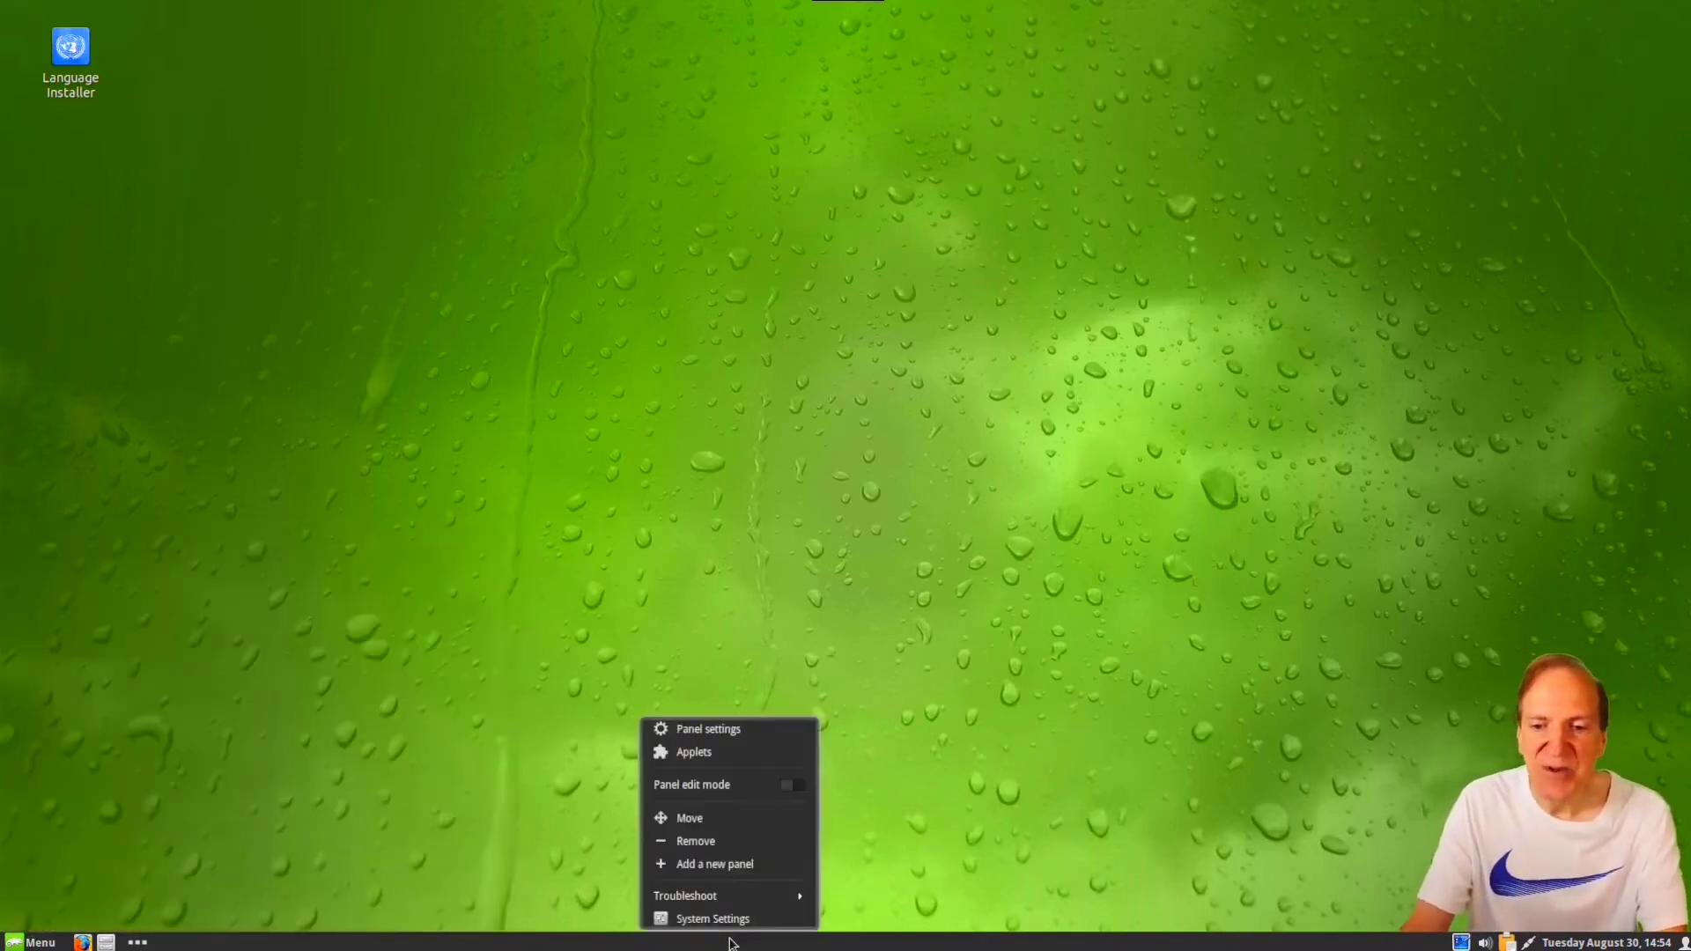
{"action": "left_click", "coordinate": [731, 731]}
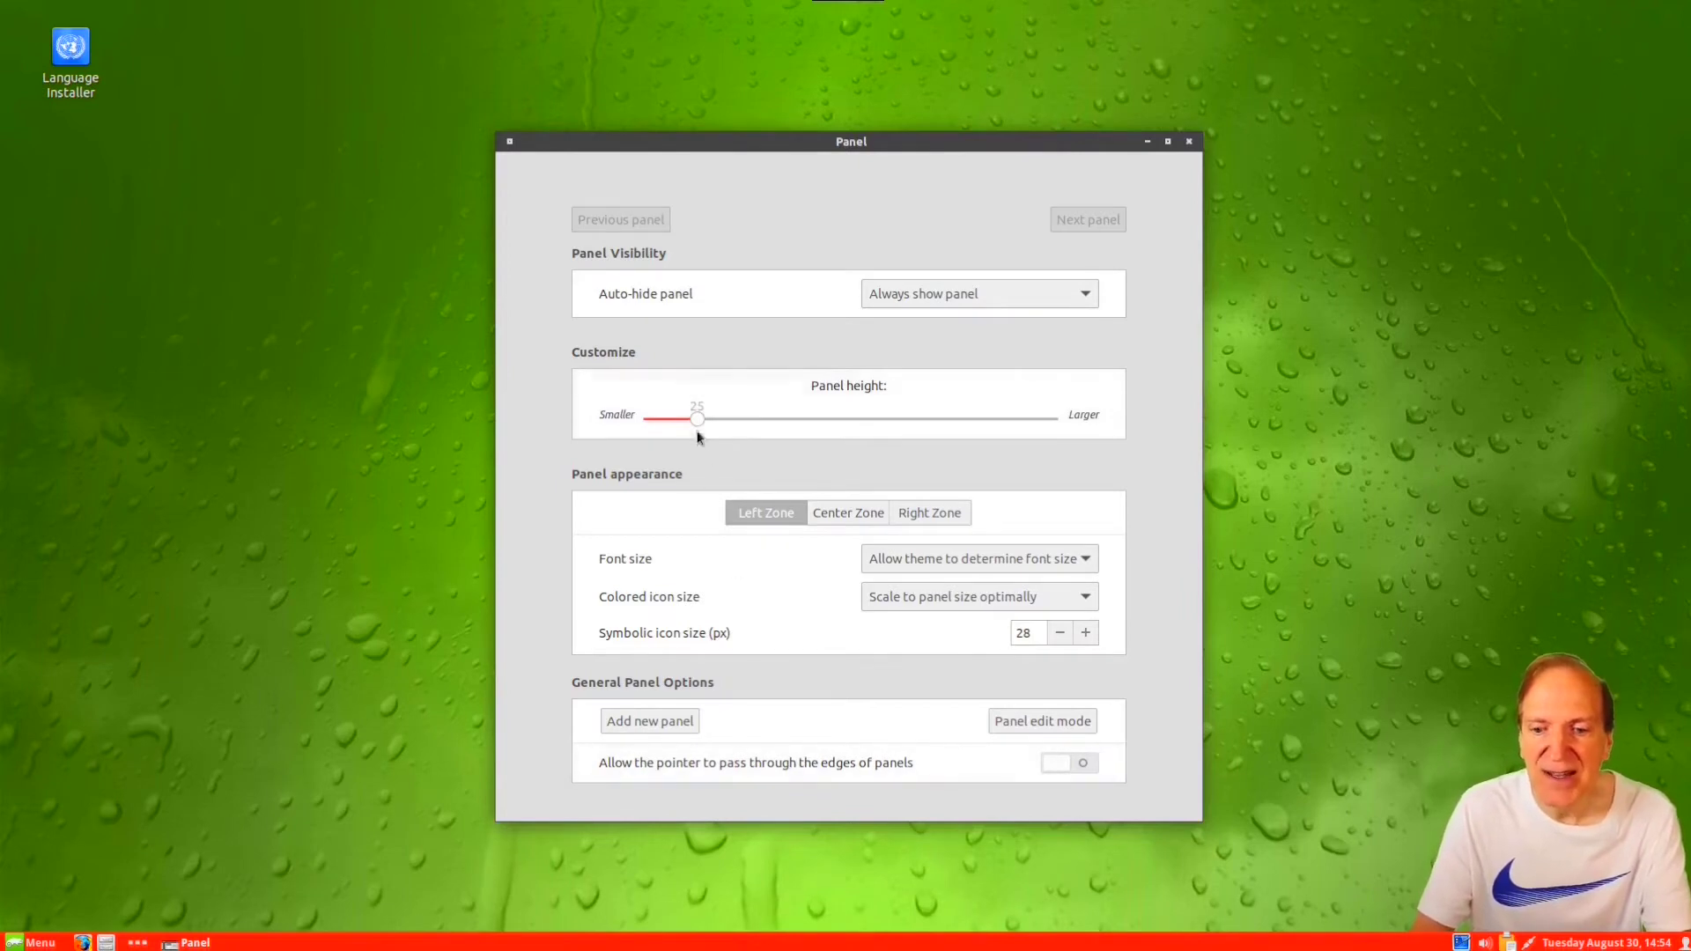
{"action": "left_click_drag", "start_coordinate": [696, 418], "coordinate": [789, 419]}
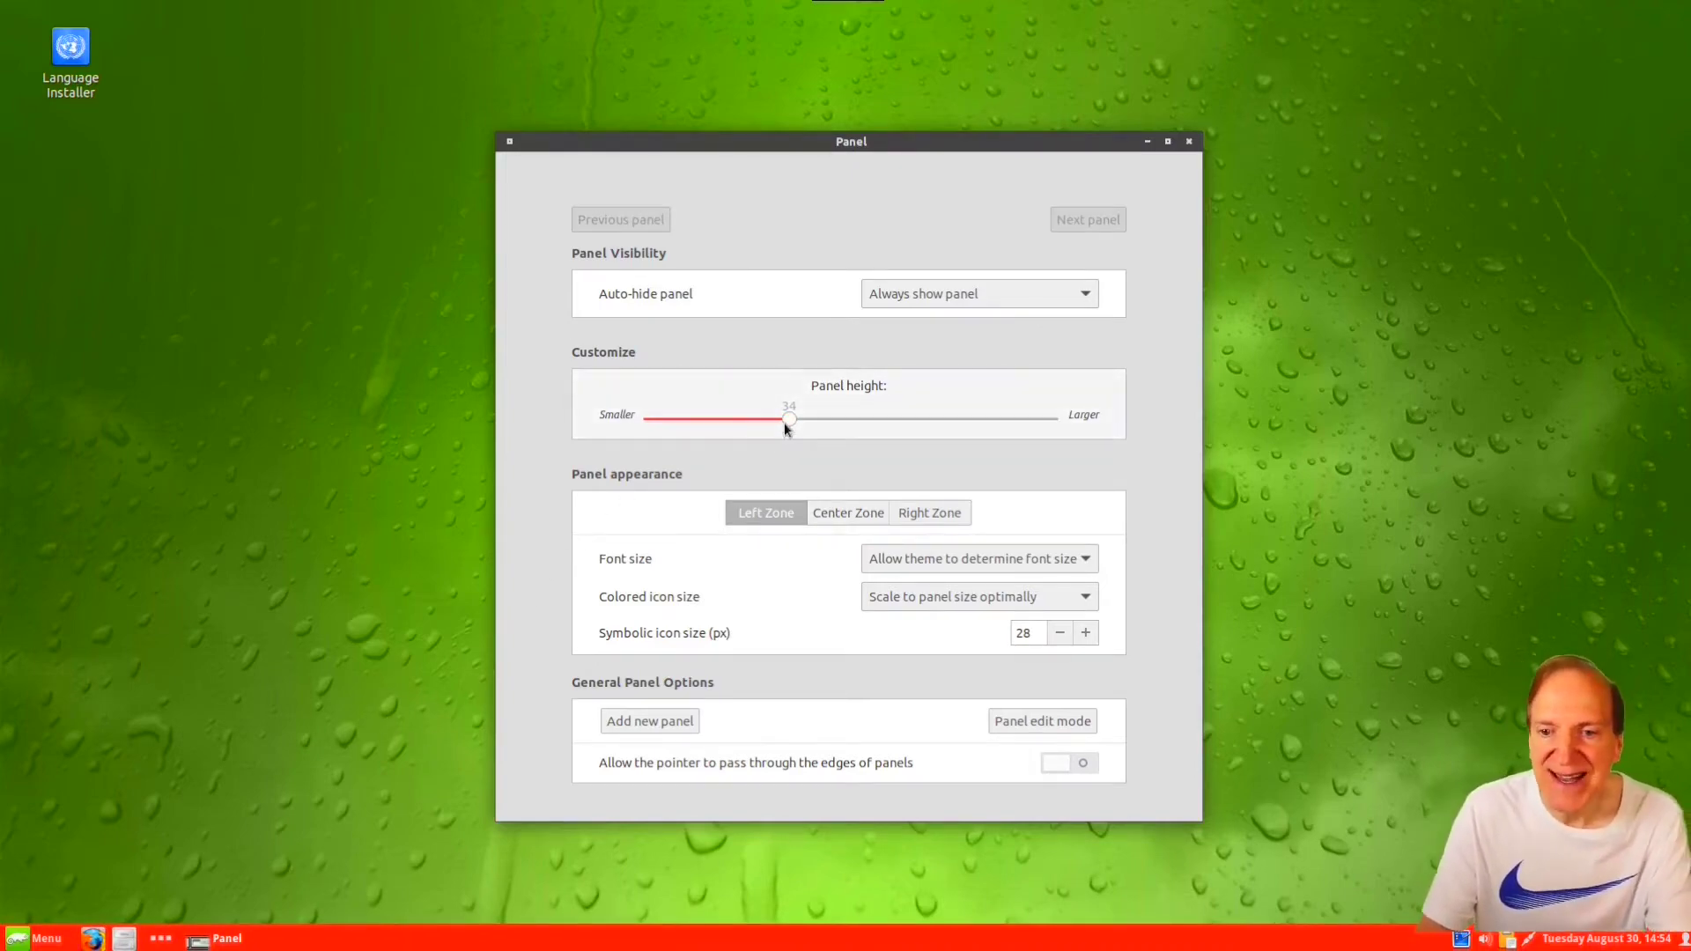
{"action": "left_click_drag", "start_coordinate": [786, 428], "coordinate": [693, 429]}
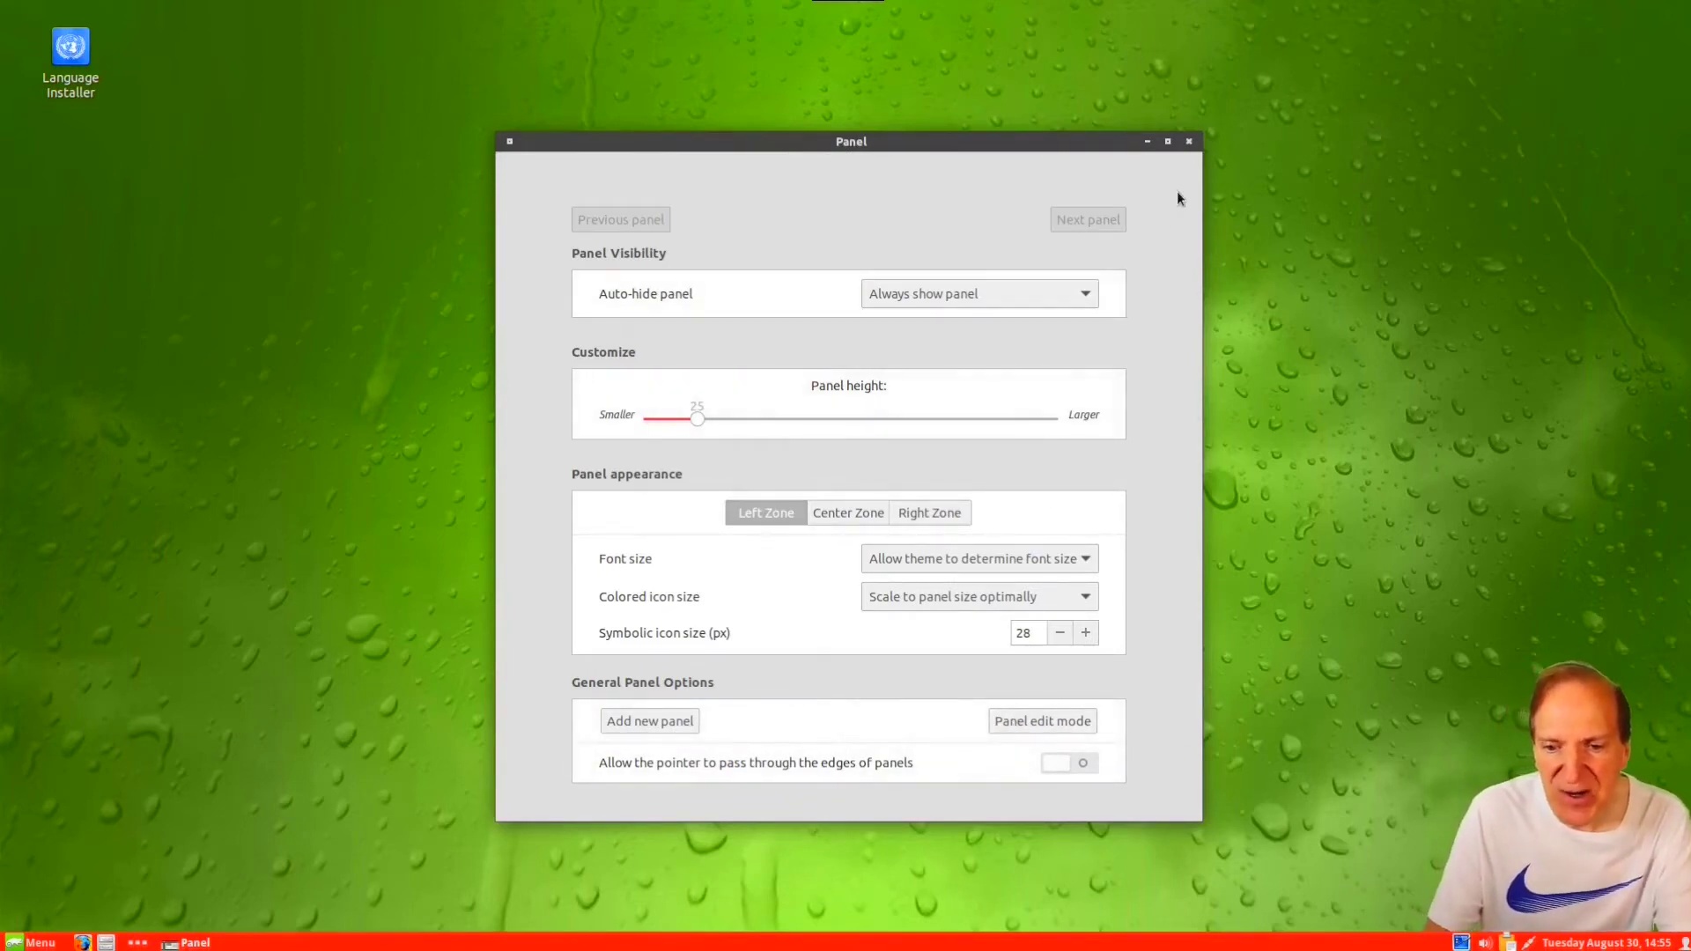
{"action": "left_click", "coordinate": [1189, 142]}
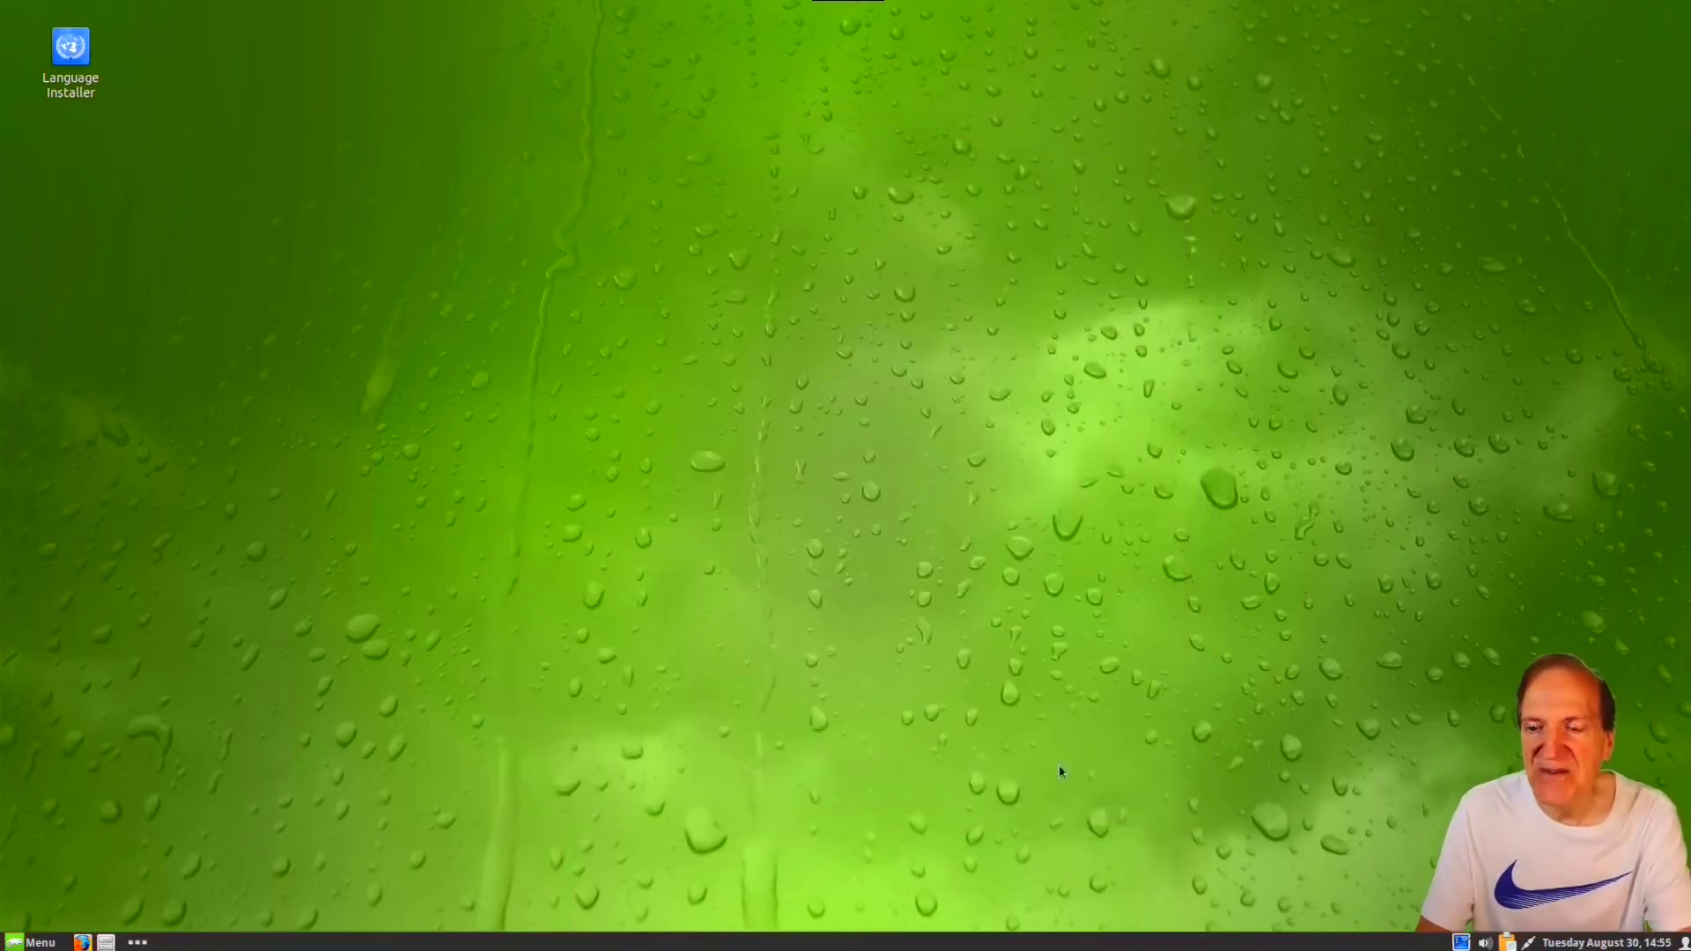
Step: Open the applet manager for the panel and look through the installed applets
{"action": "right_click", "coordinate": [1008, 916]}
{"action": "left_click", "coordinate": [986, 754]}
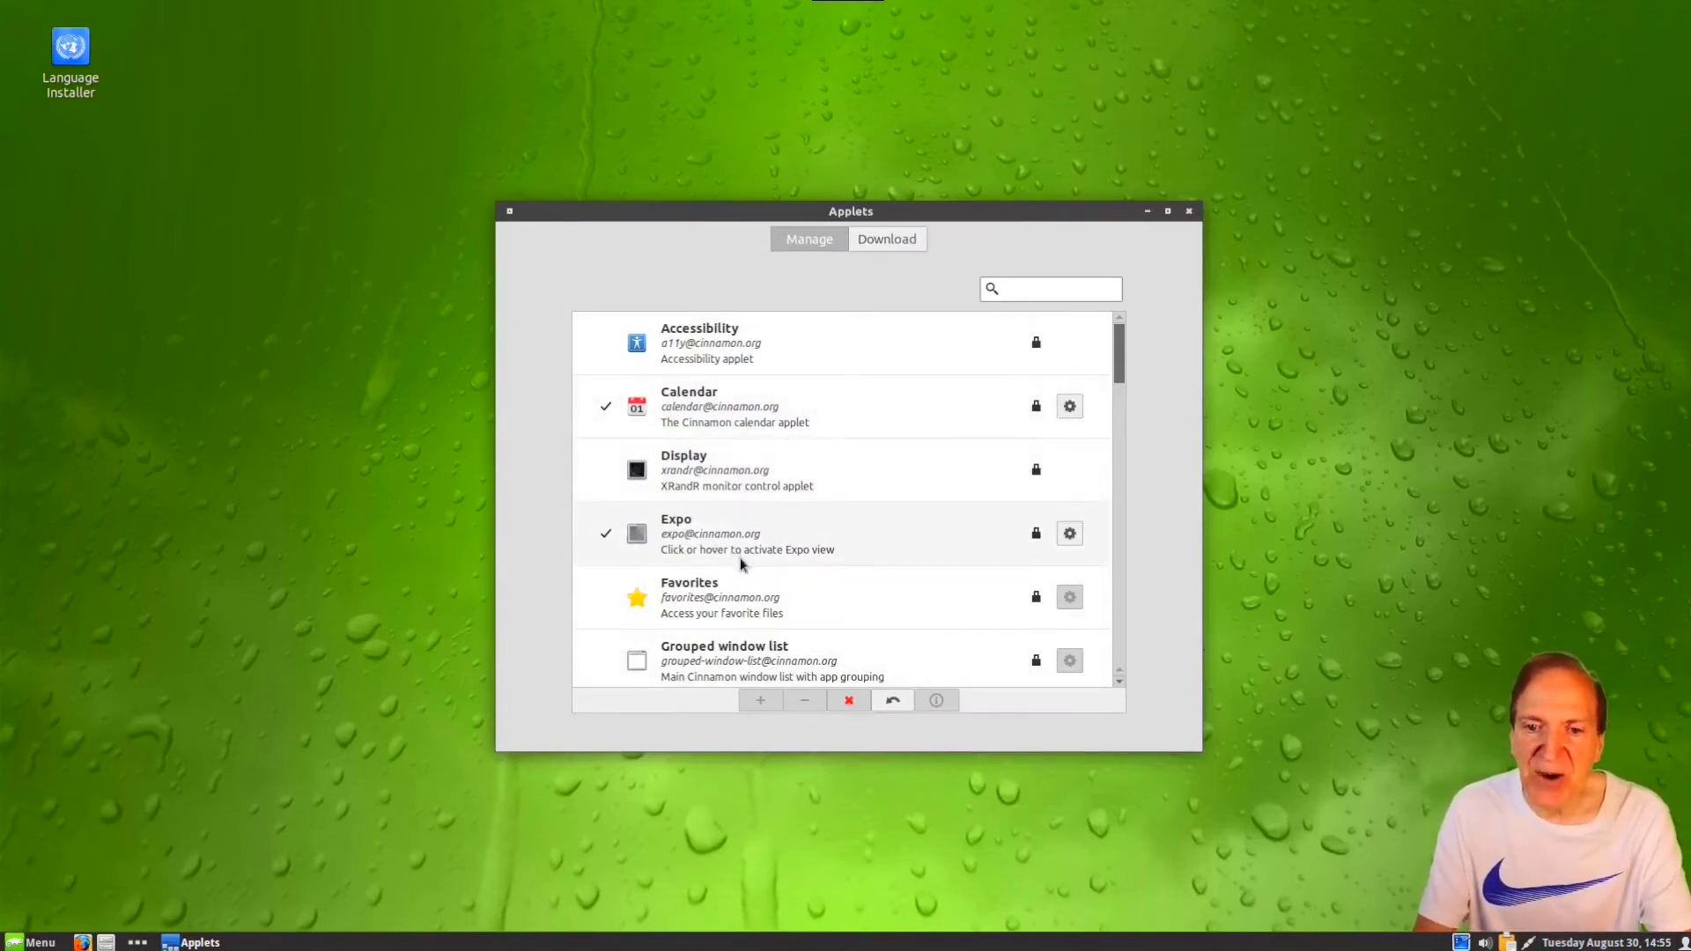
{"action": "scroll", "coordinate": [771, 581], "scroll_direction": "down", "scroll_amount": 2}
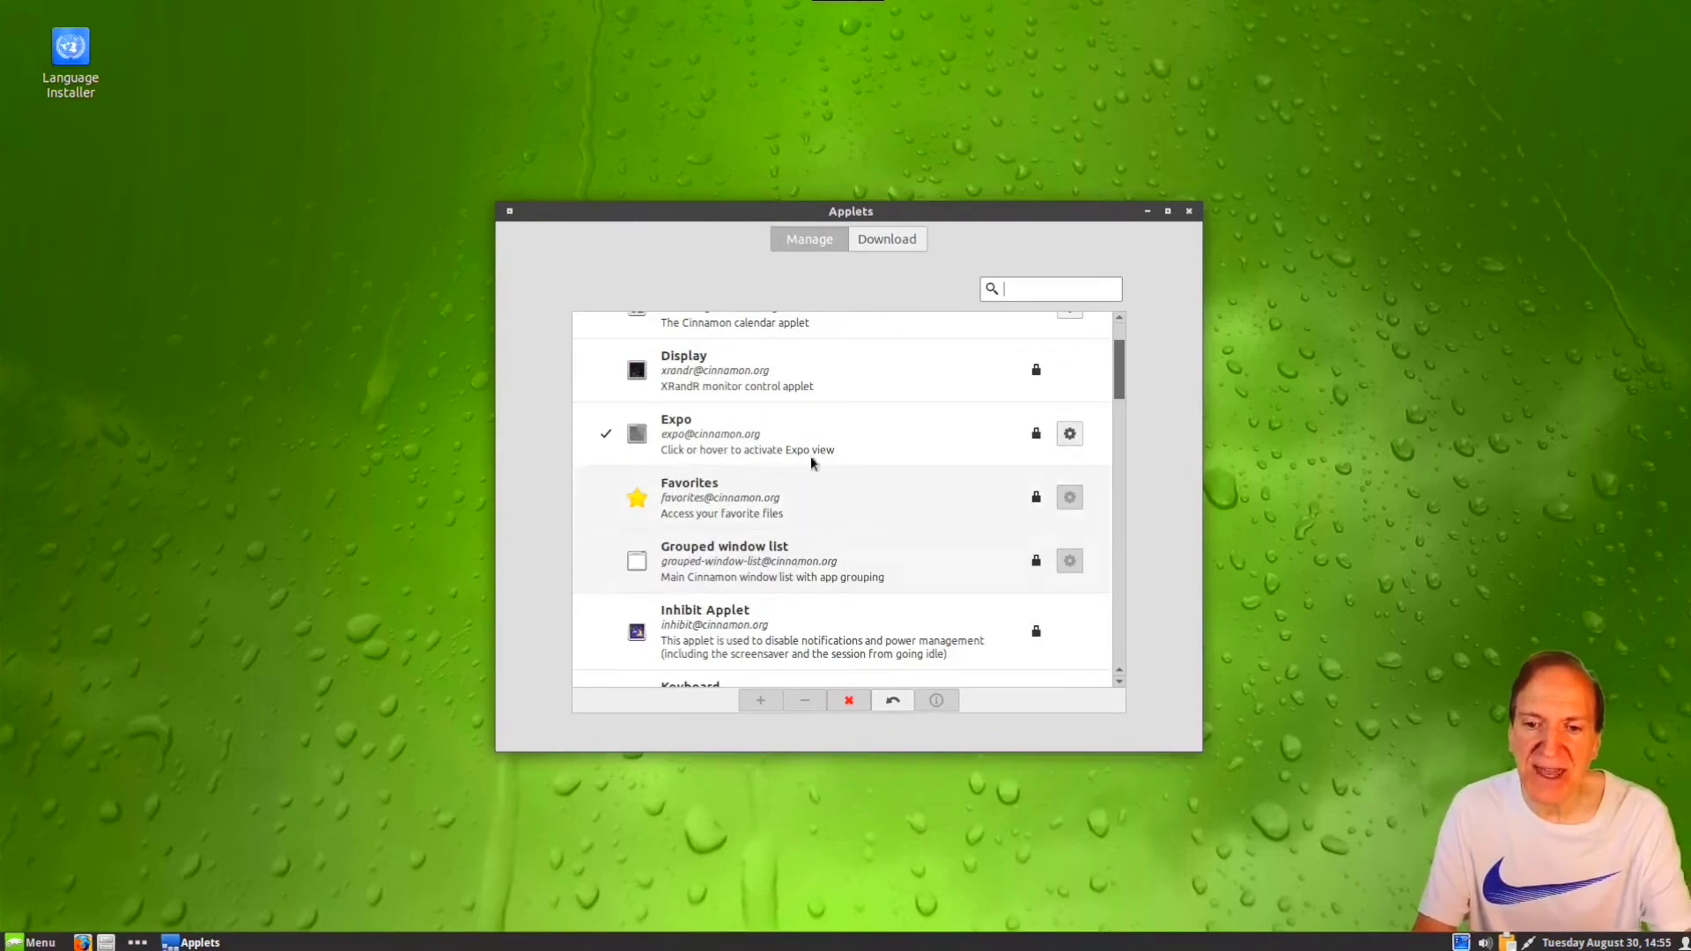
{"action": "scroll", "coordinate": [801, 494], "scroll_direction": "down", "scroll_amount": 4}
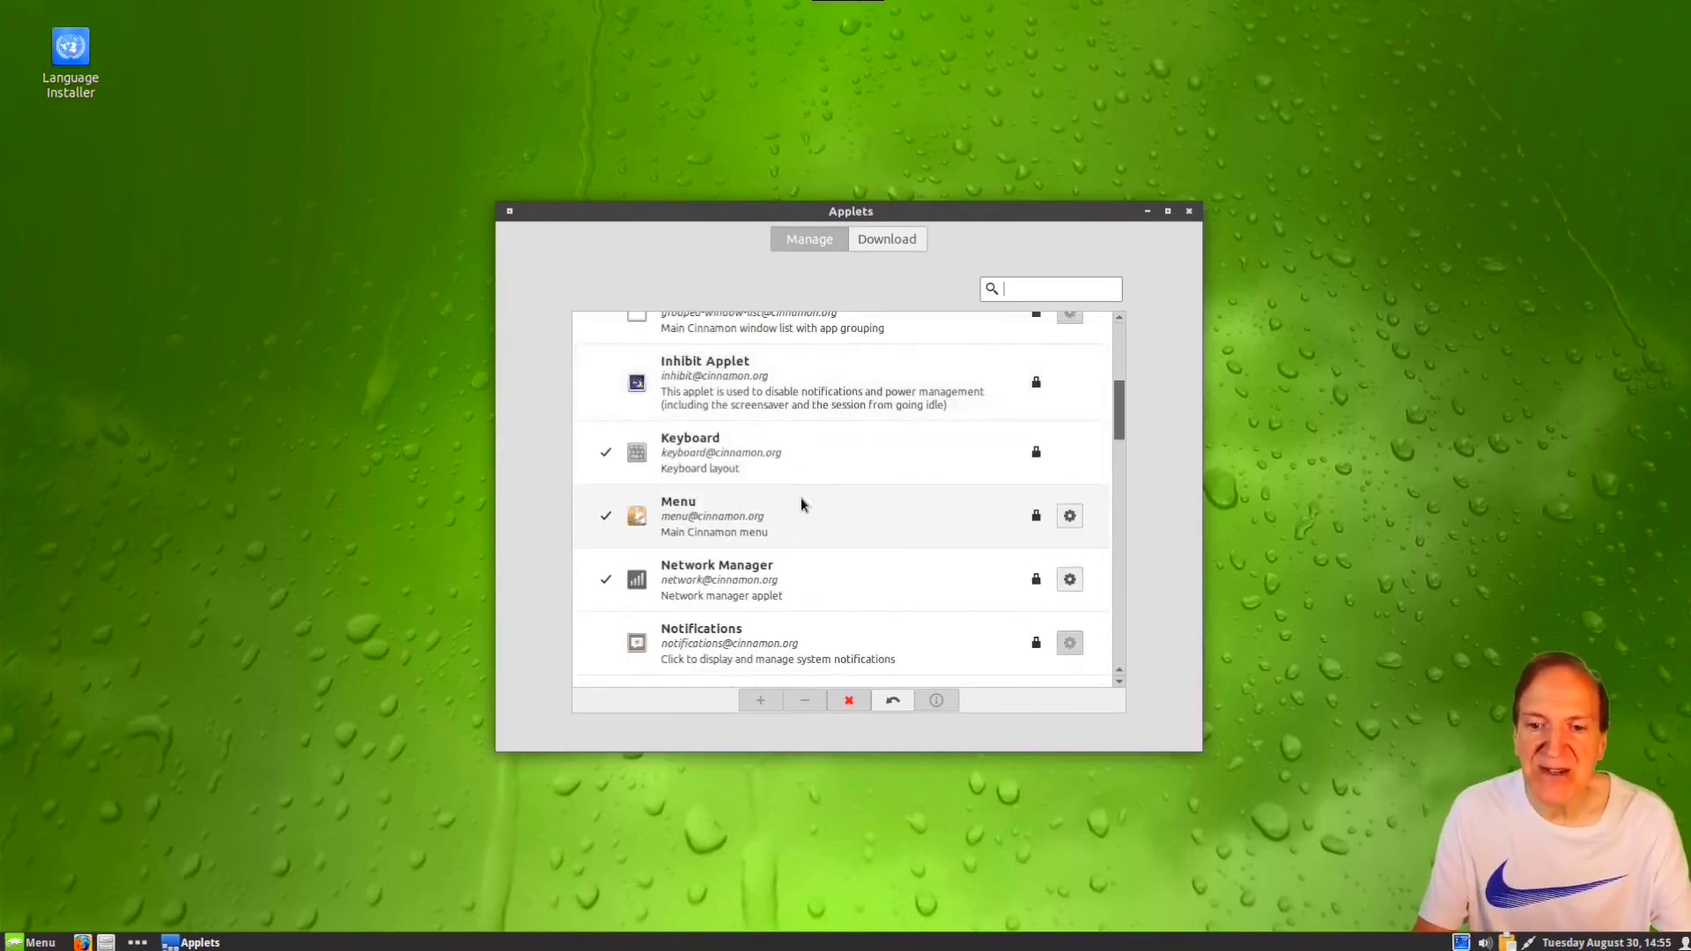
{"action": "scroll", "coordinate": [802, 503], "scroll_direction": "down", "scroll_amount": 5}
{"action": "scroll", "coordinate": [837, 348], "scroll_direction": "up", "scroll_amount": 2}
Step: Browse the downloadable applets sorted by popularity and download Better Backgrounds
{"action": "left_click", "coordinate": [886, 241]}
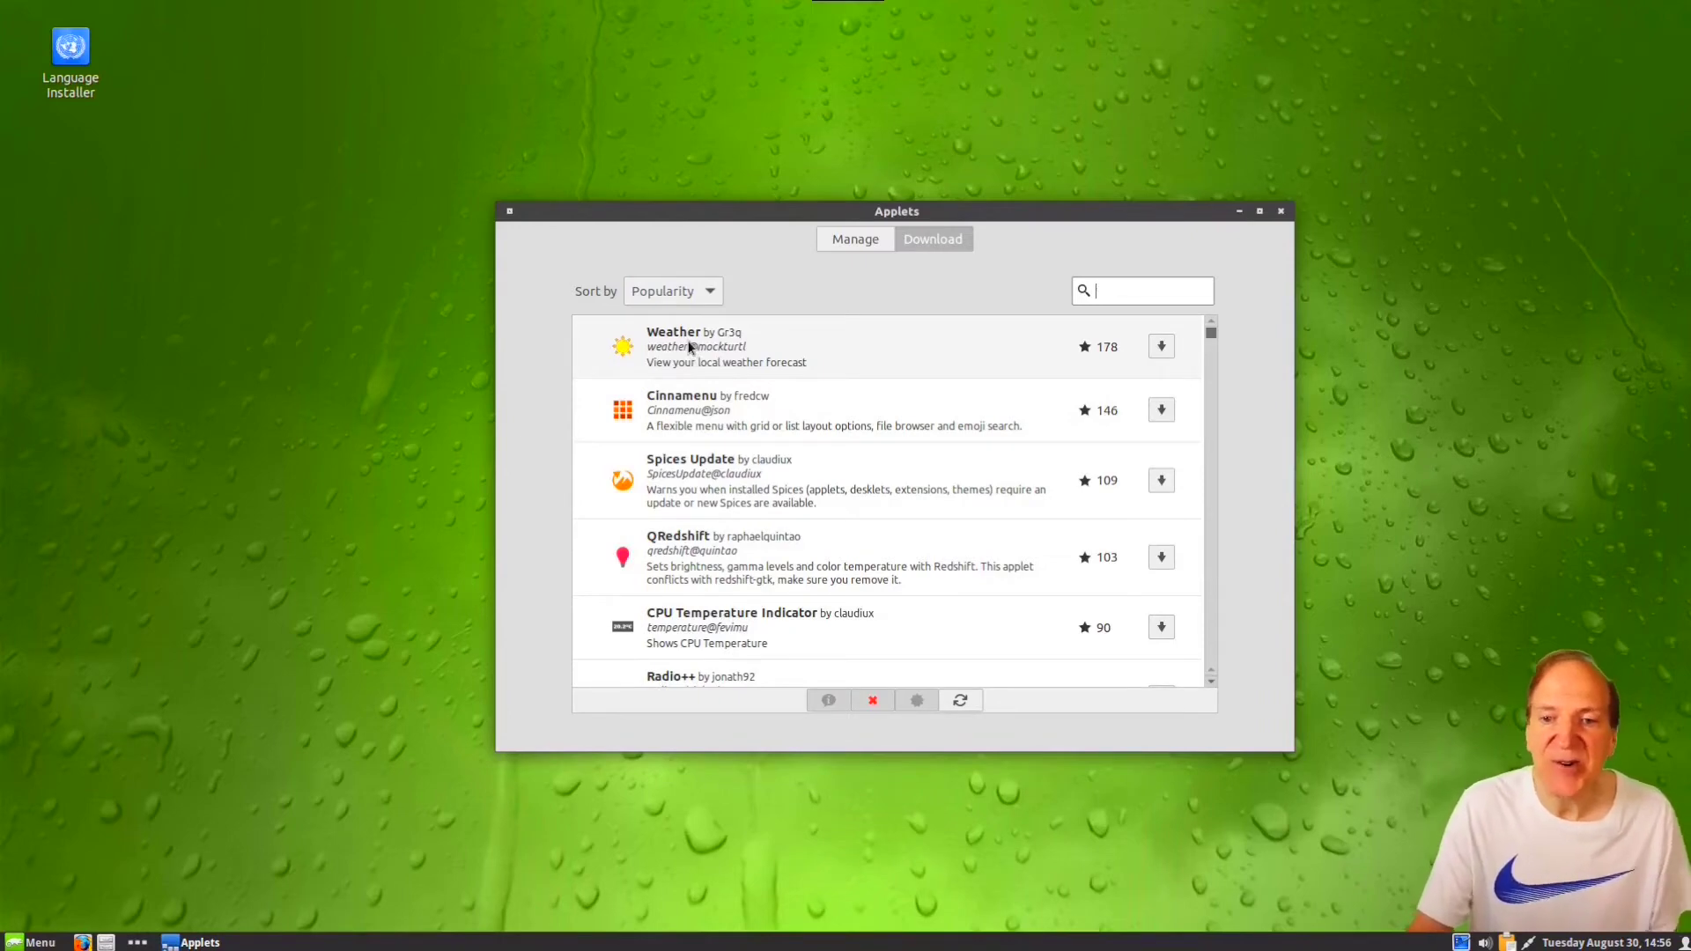
{"action": "scroll", "coordinate": [928, 514], "scroll_direction": "down", "scroll_amount": 2}
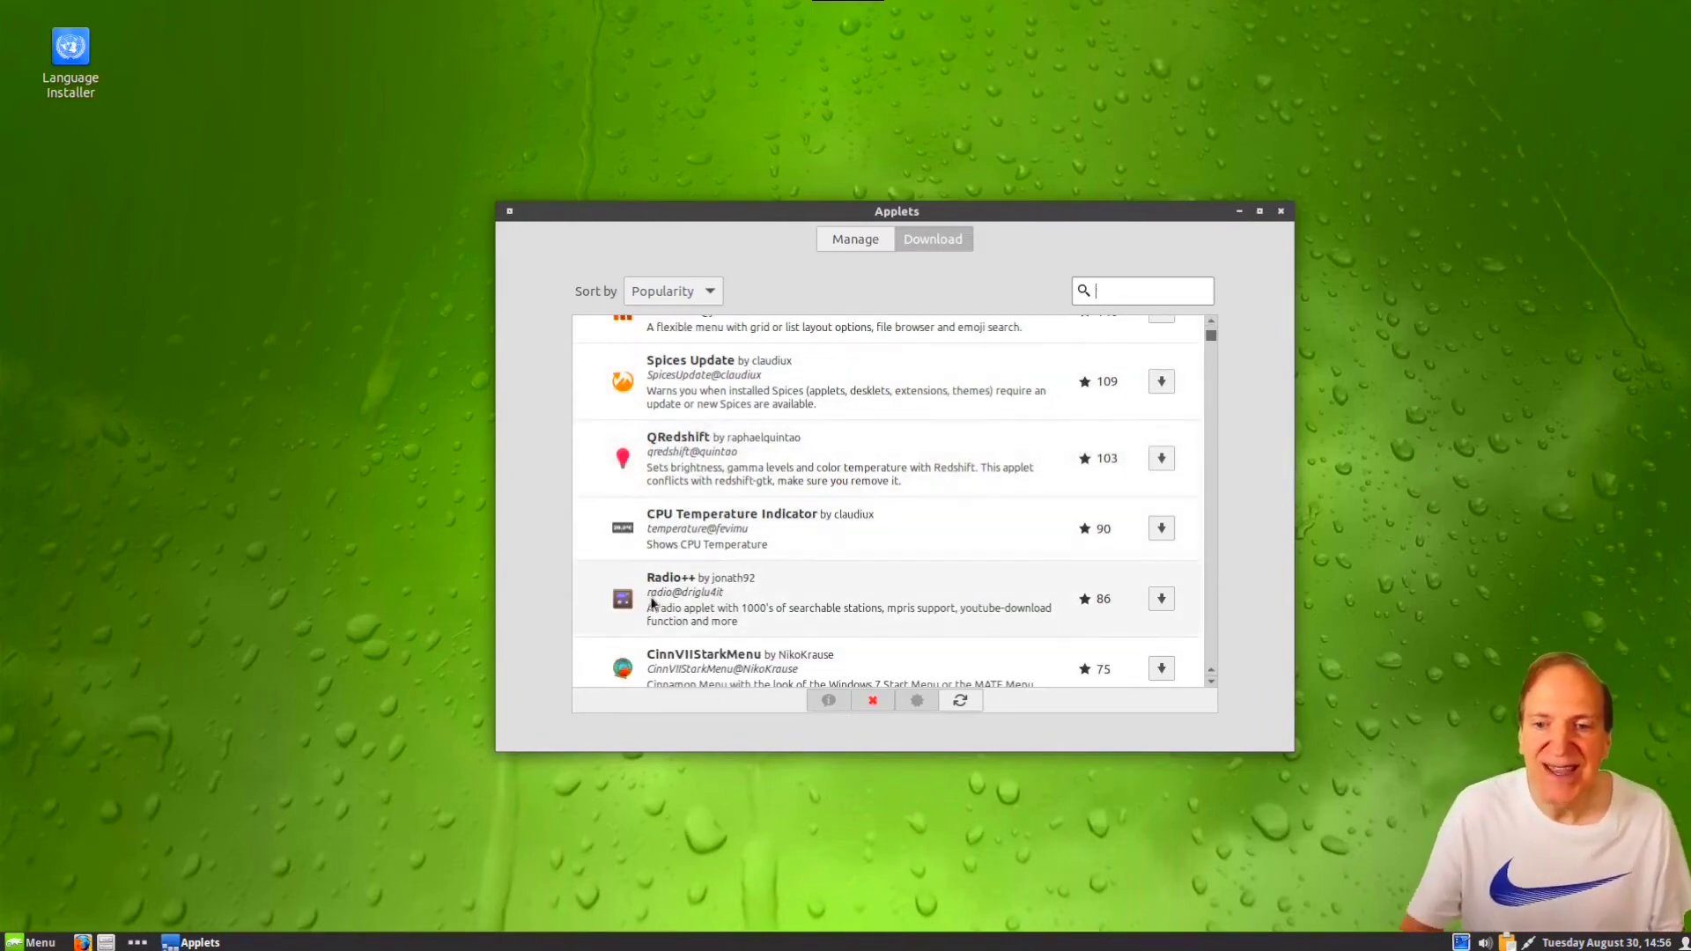
{"action": "scroll", "coordinate": [881, 571], "scroll_direction": "down", "scroll_amount": 2}
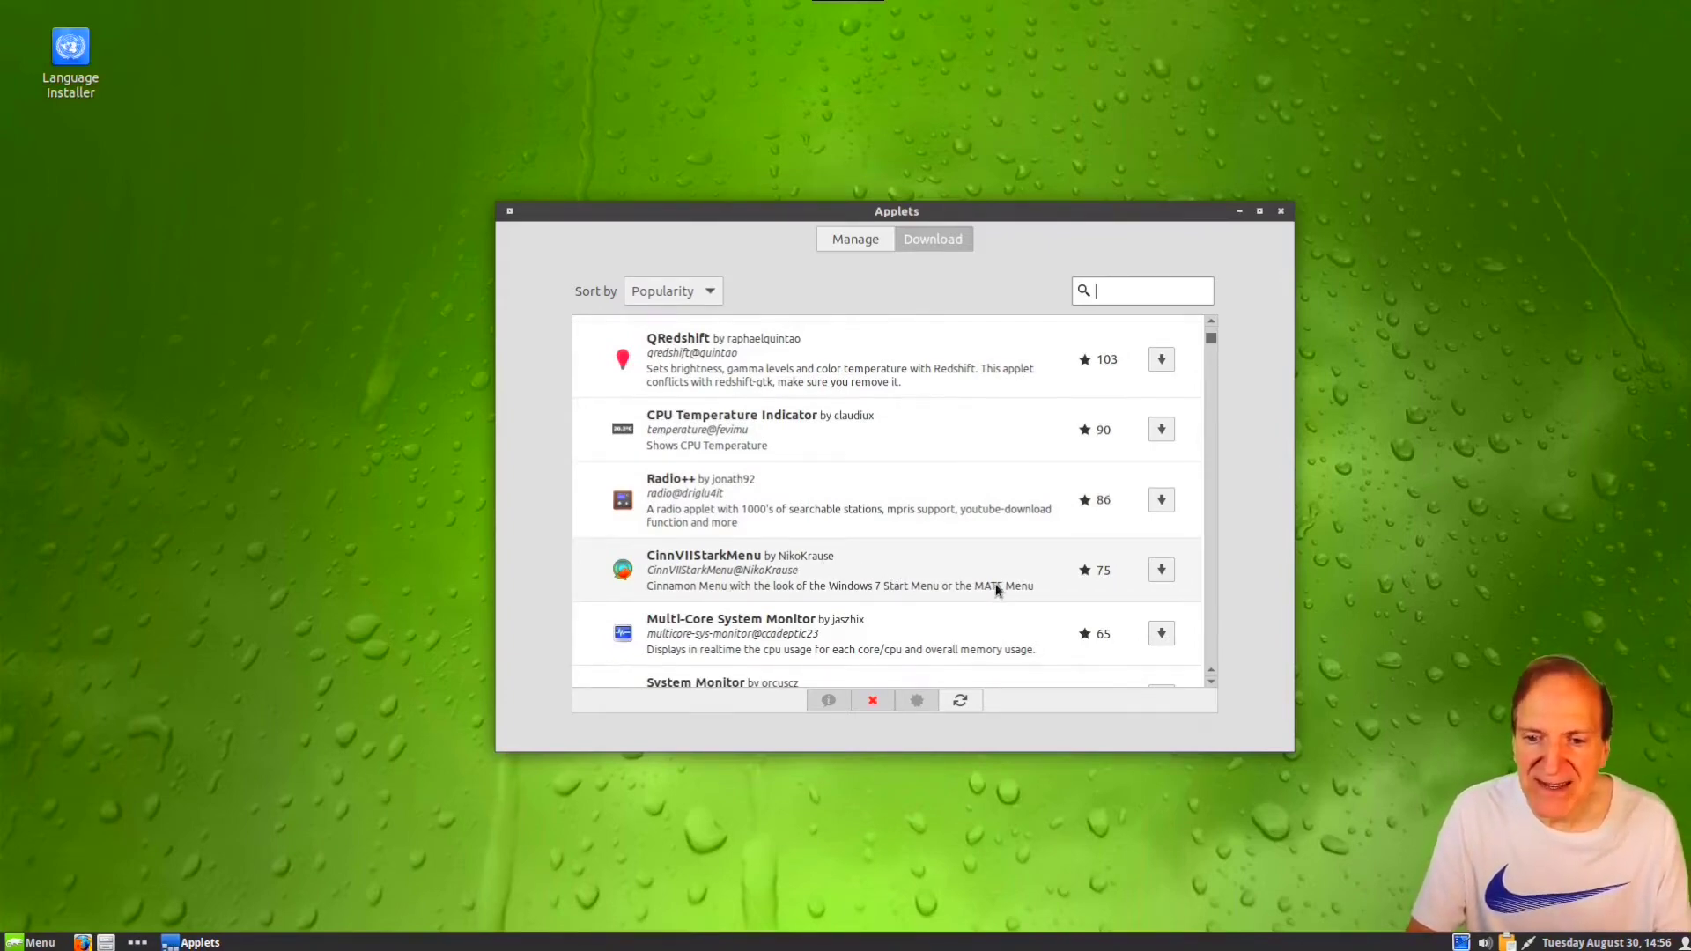
{"action": "scroll", "coordinate": [780, 520], "scroll_direction": "down", "scroll_amount": 5}
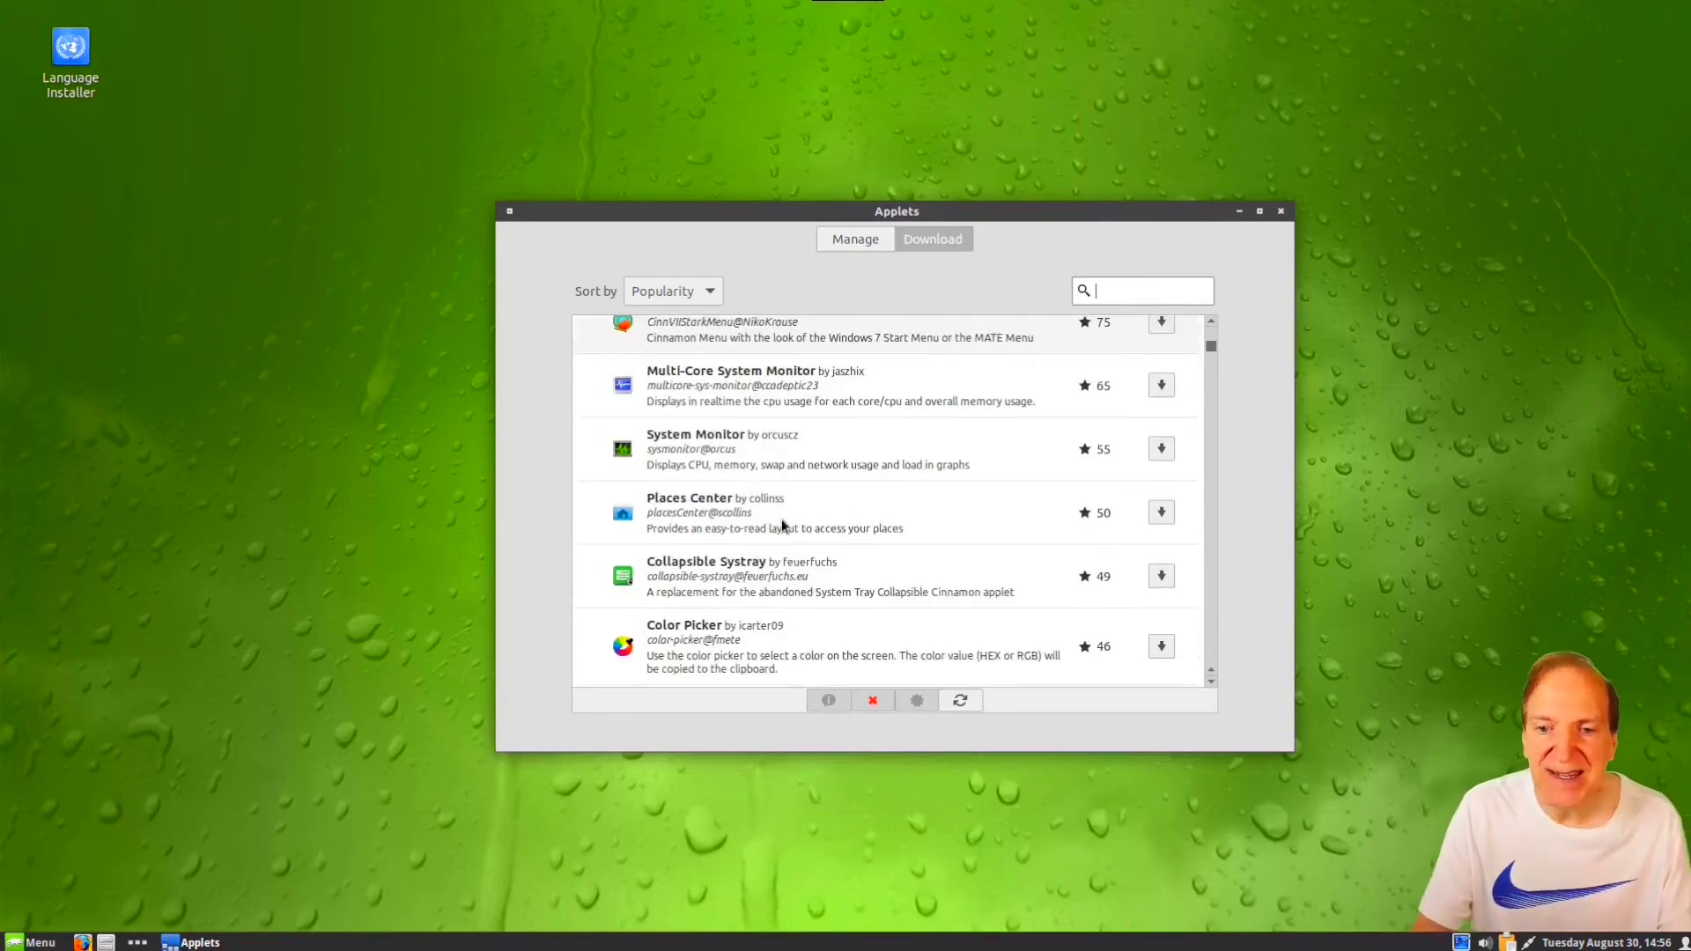
{"action": "scroll", "coordinate": [780, 520], "scroll_direction": "down", "scroll_amount": 4}
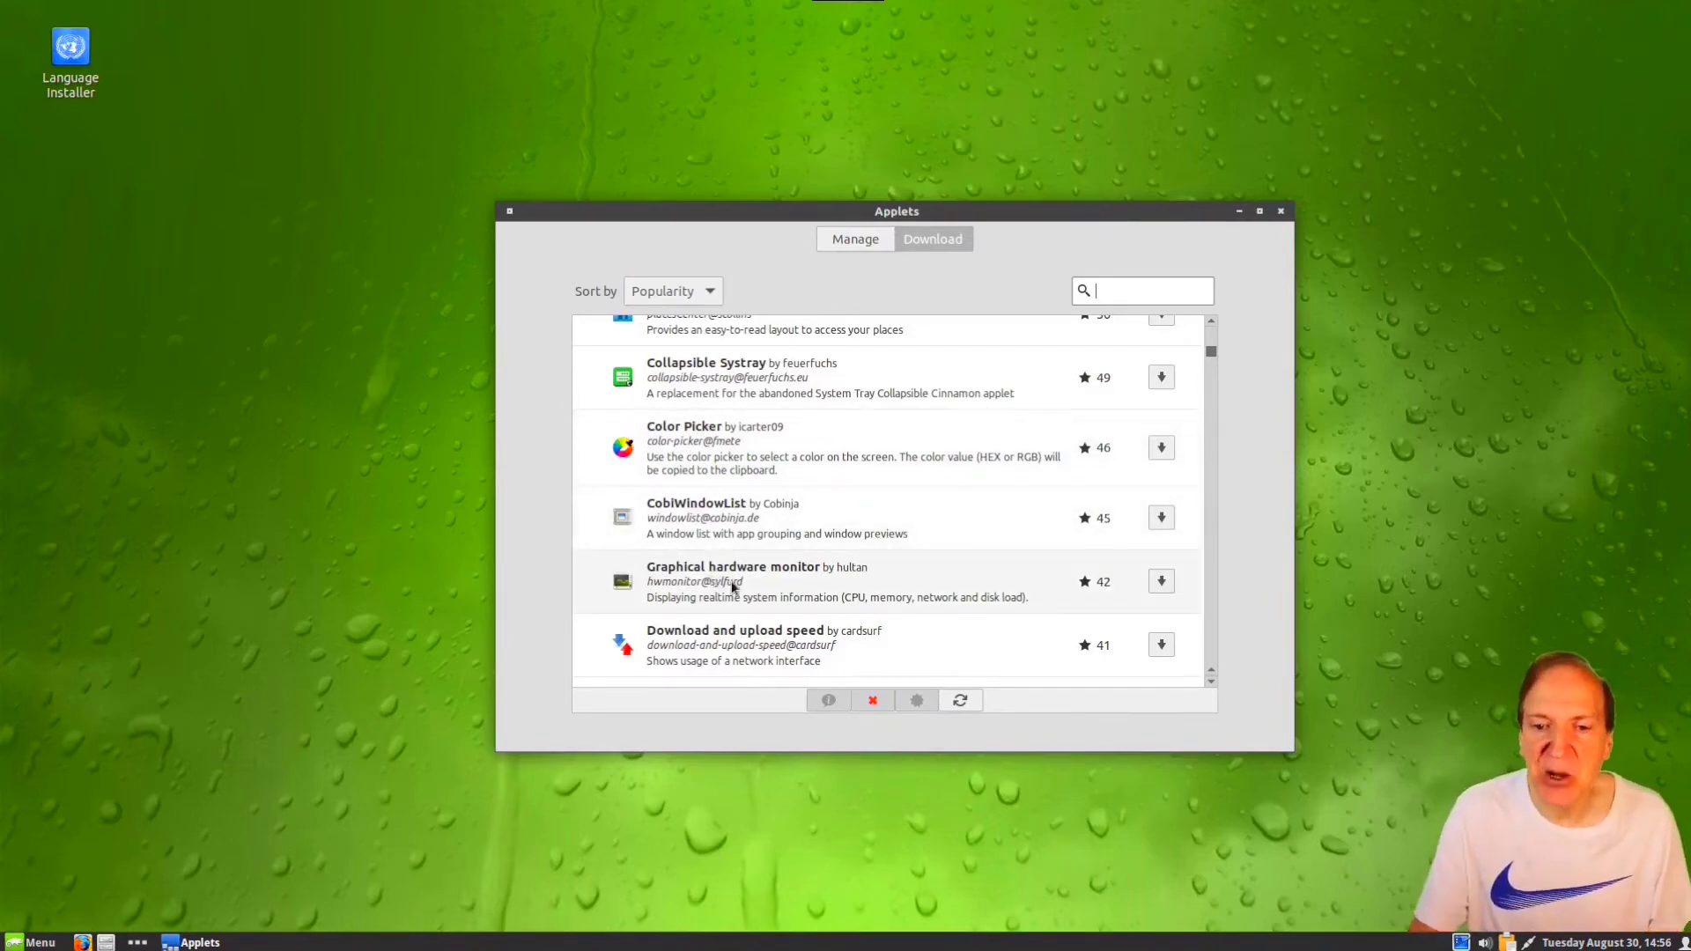
{"action": "scroll", "coordinate": [732, 588], "scroll_direction": "down", "scroll_amount": 2}
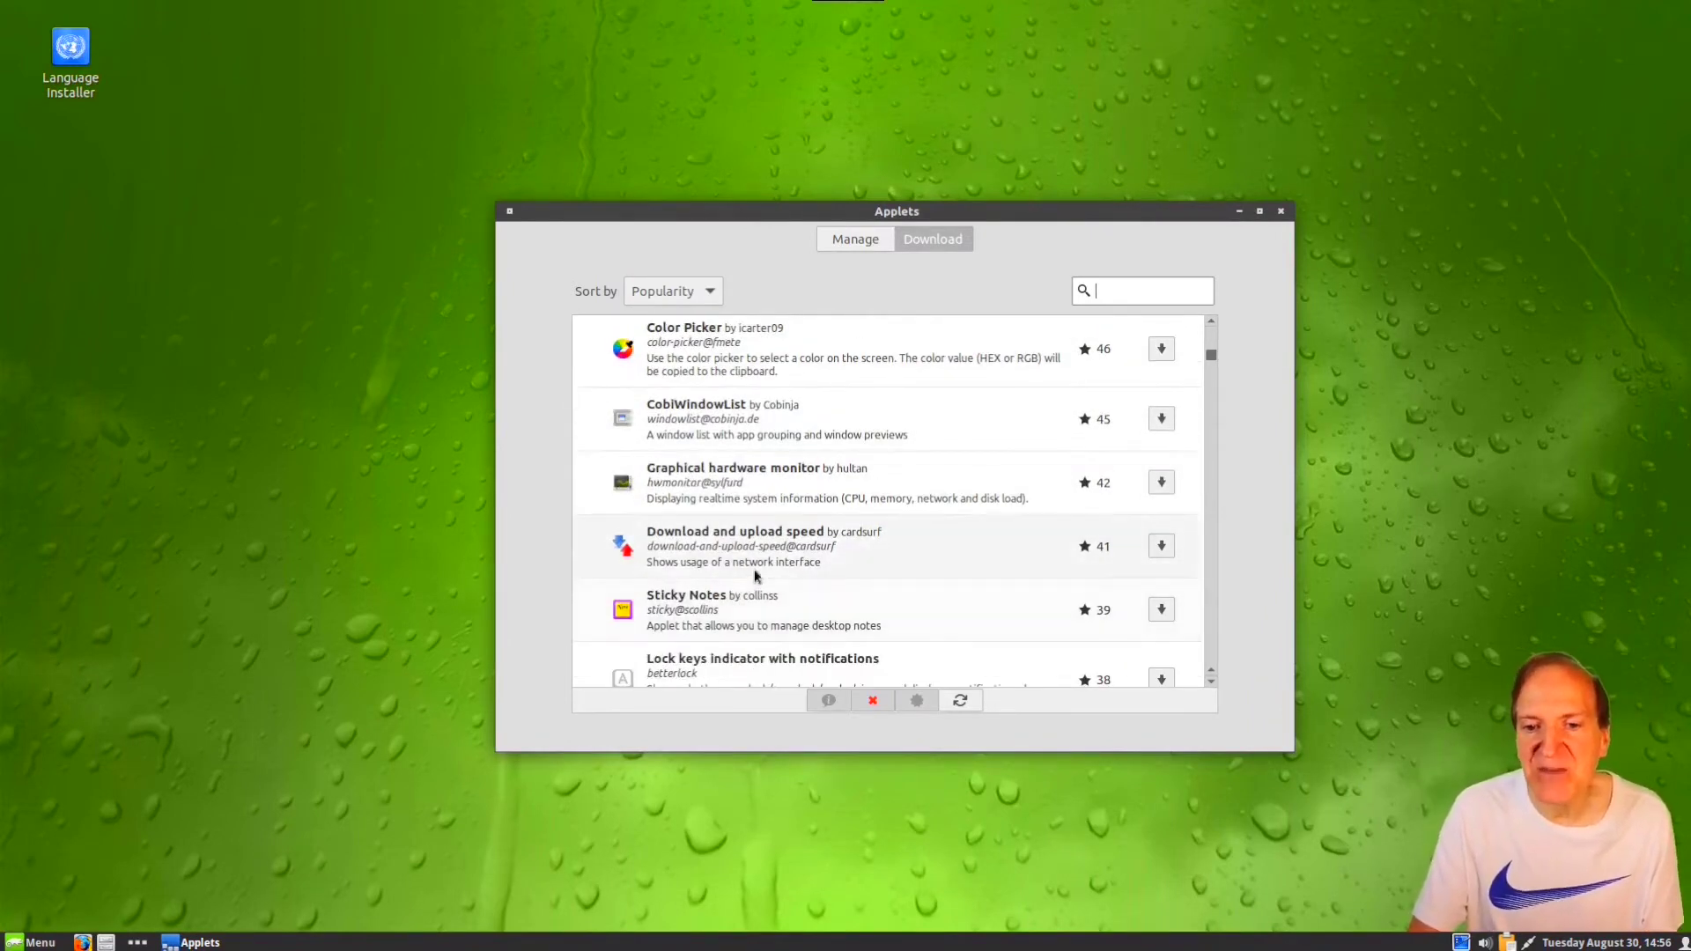
{"action": "scroll", "coordinate": [758, 582], "scroll_direction": "down", "scroll_amount": 2}
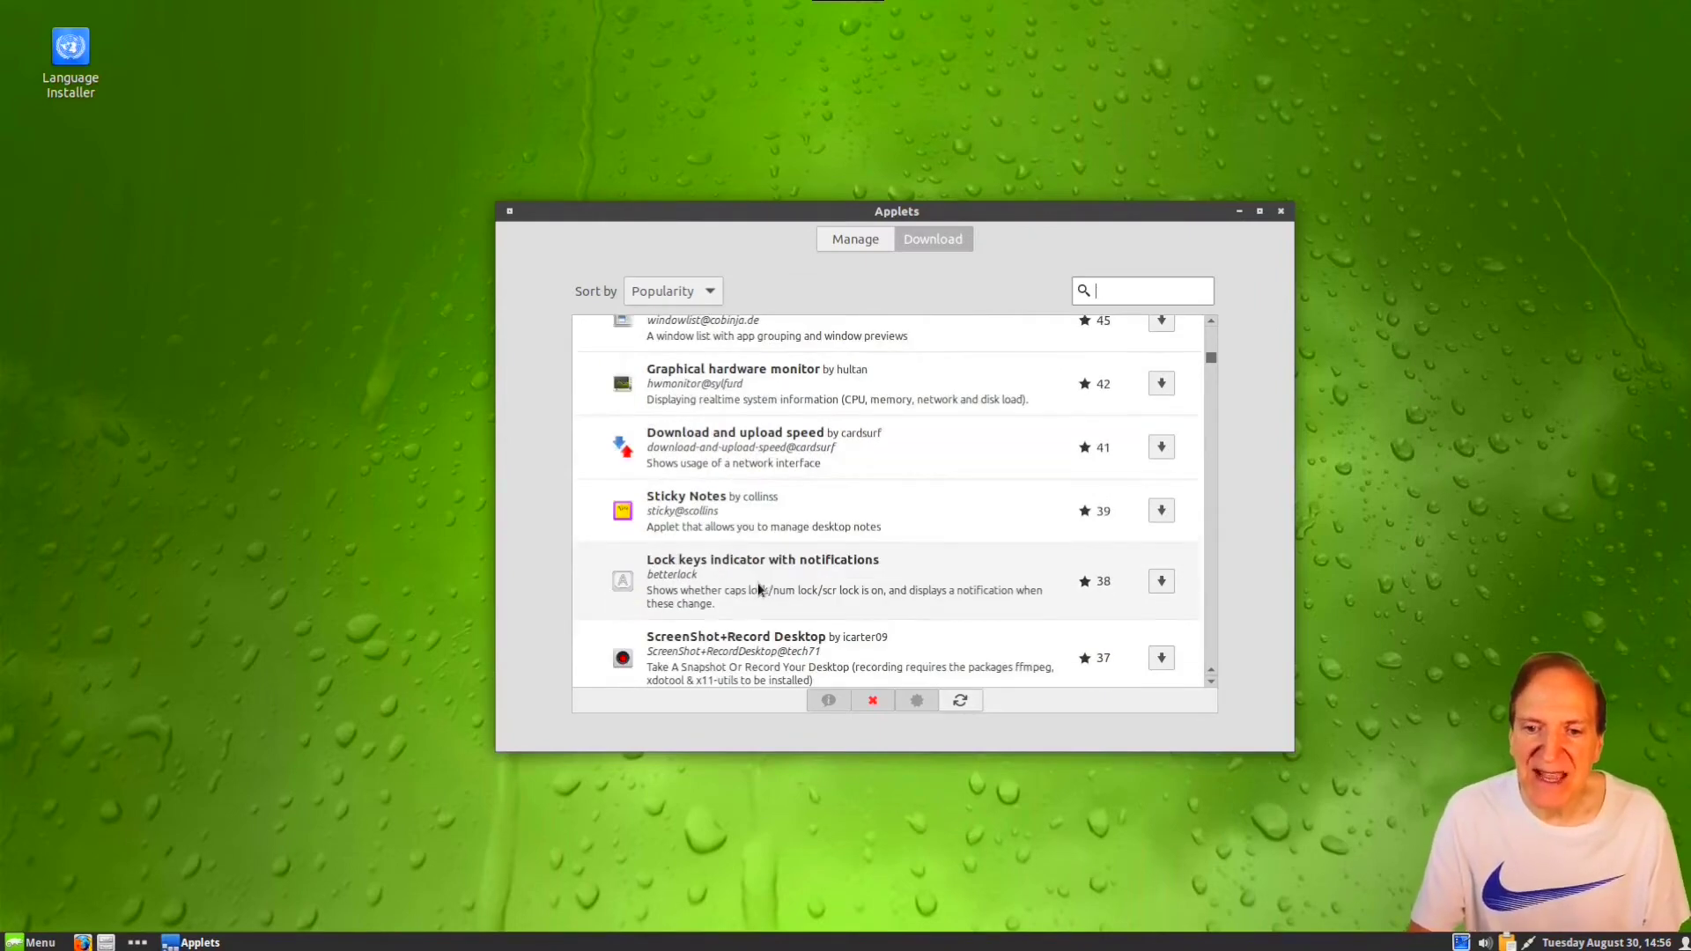
{"action": "scroll", "coordinate": [749, 662], "scroll_direction": "down", "scroll_amount": 2}
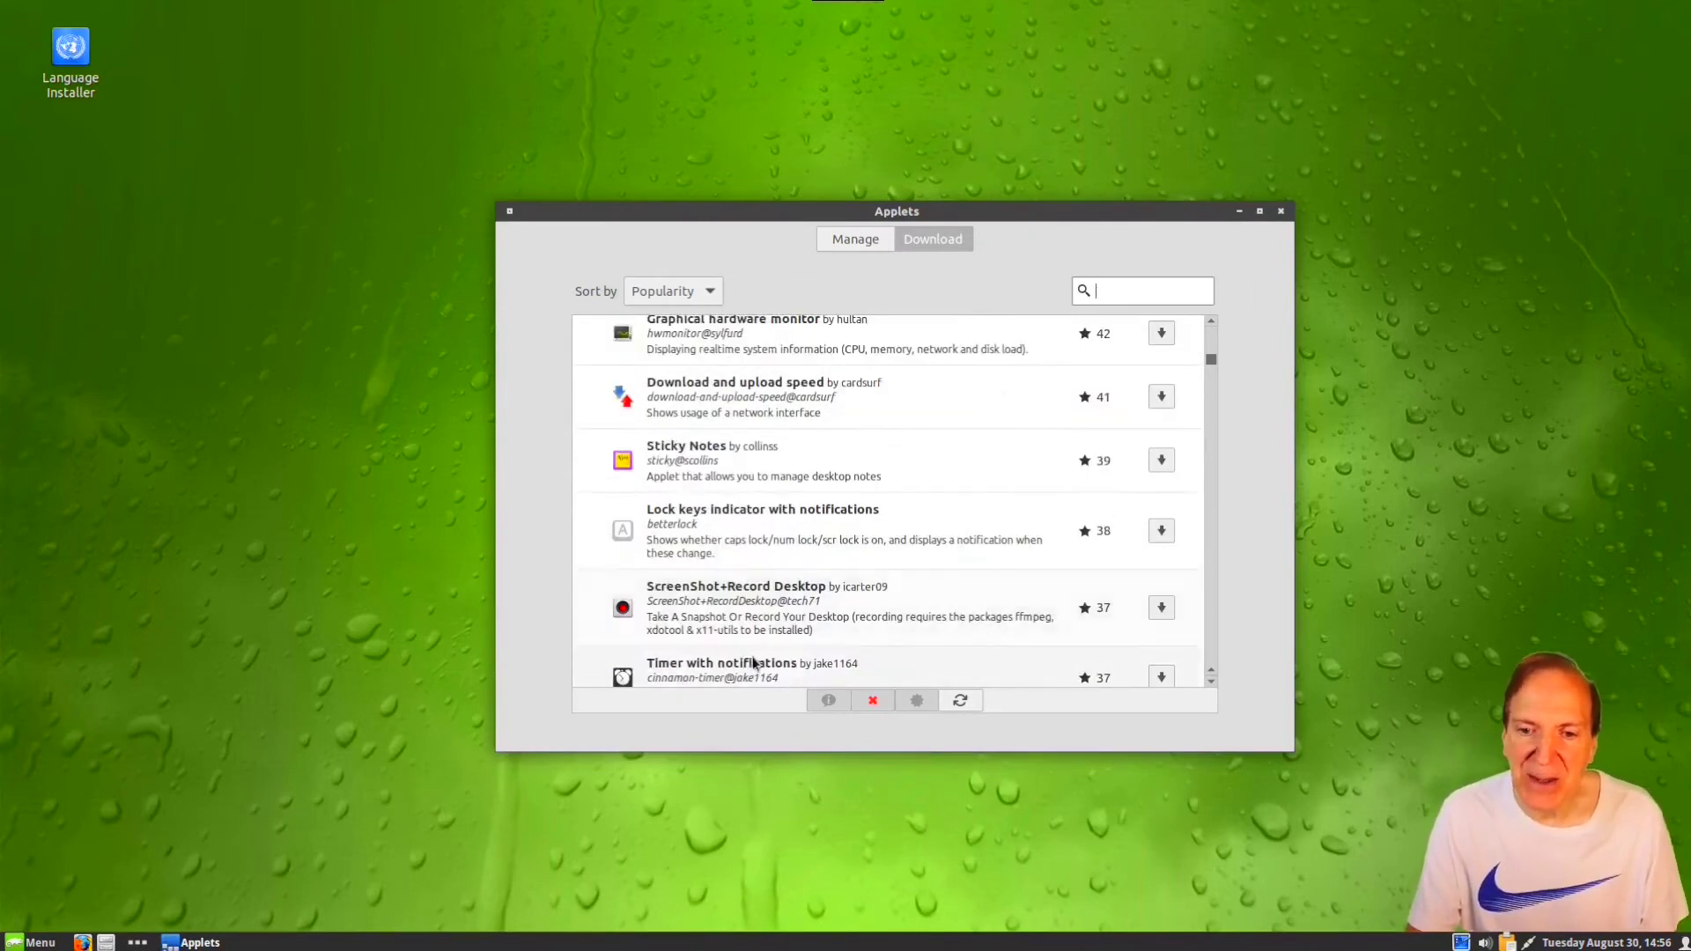
{"action": "scroll", "coordinate": [756, 663], "scroll_direction": "down", "scroll_amount": 1}
{"action": "scroll", "coordinate": [752, 587], "scroll_direction": "down", "scroll_amount": 5}
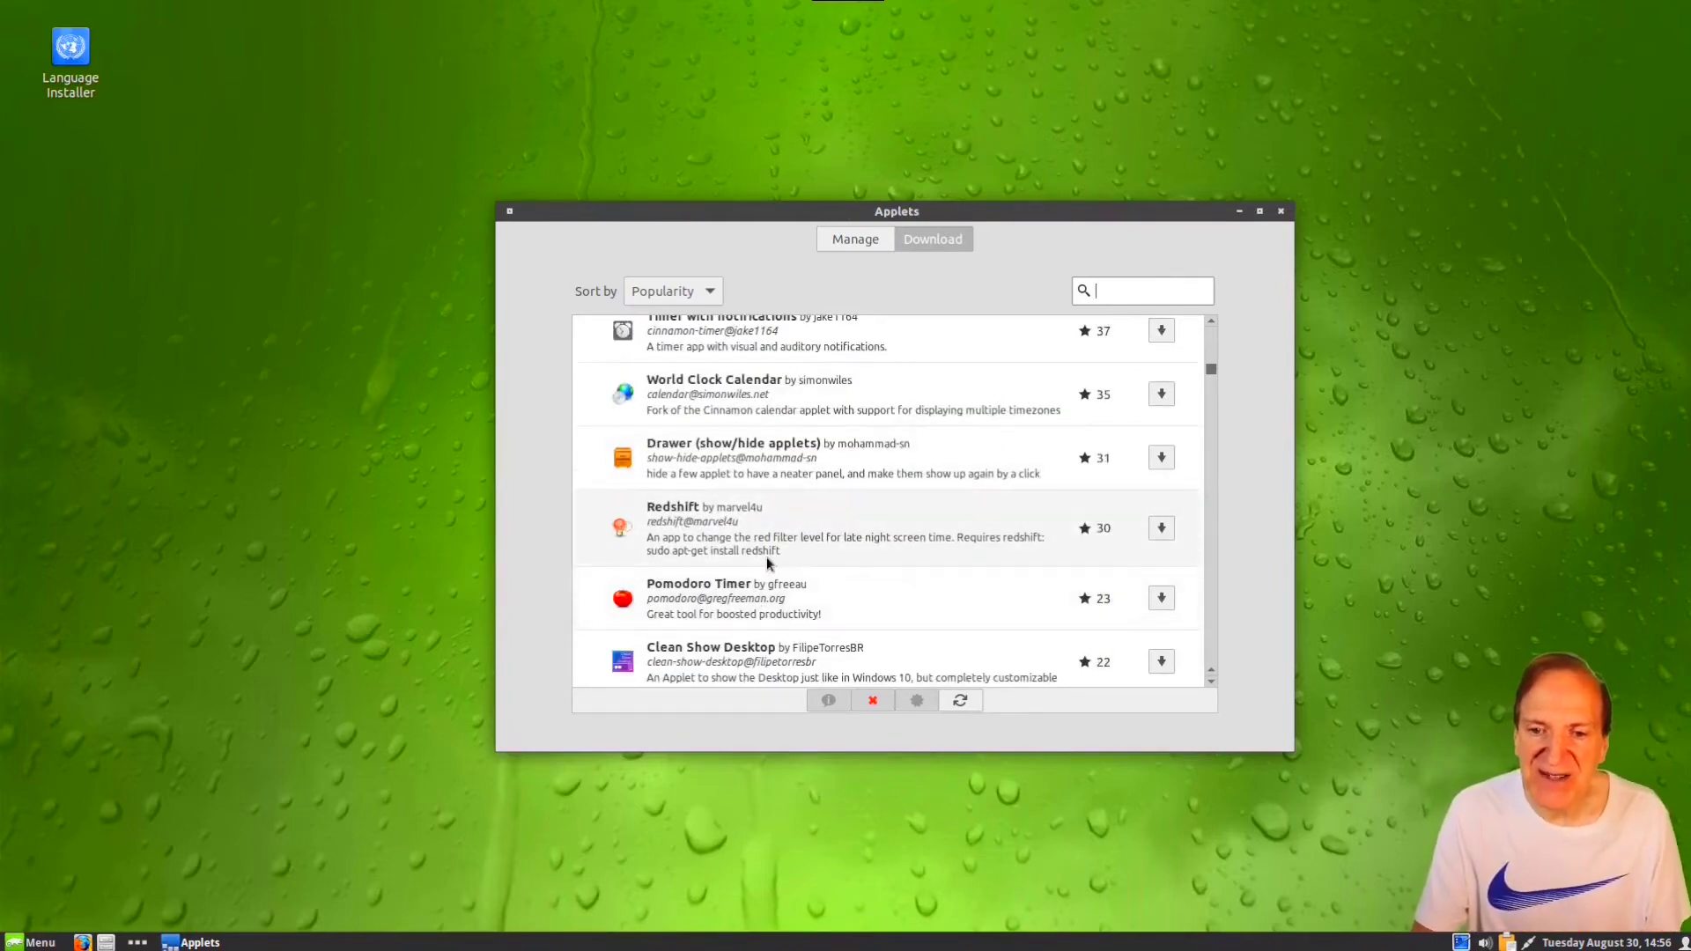
{"action": "scroll", "coordinate": [771, 555], "scroll_direction": "down", "scroll_amount": 12}
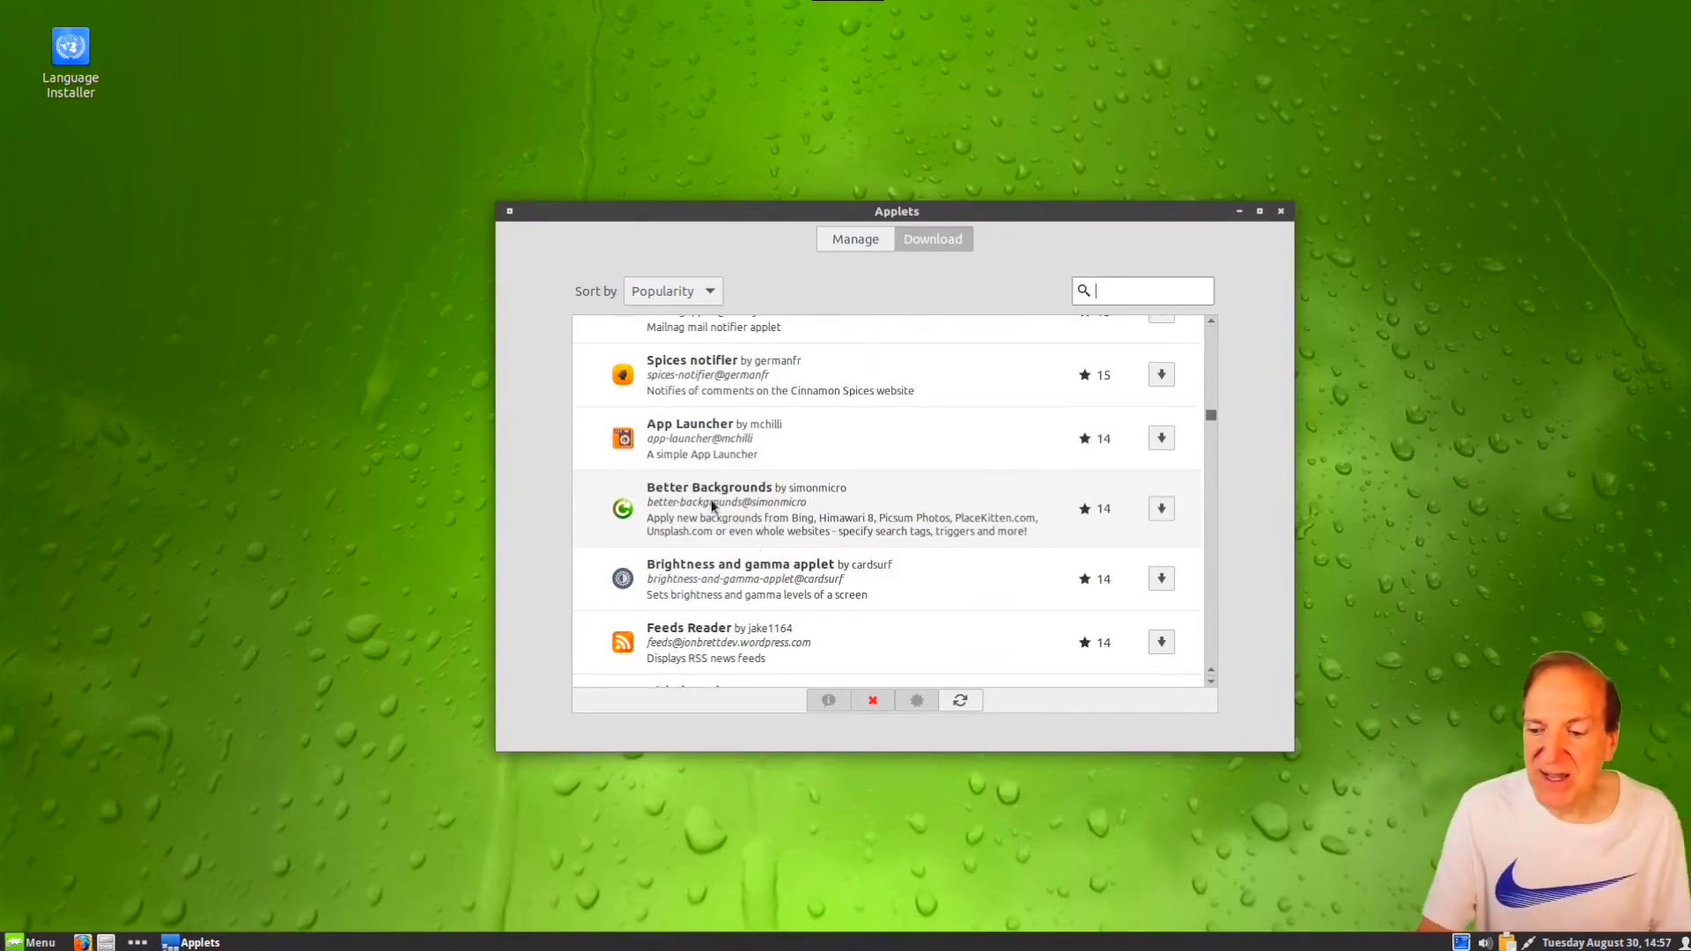
{"action": "left_click", "coordinate": [1161, 511]}
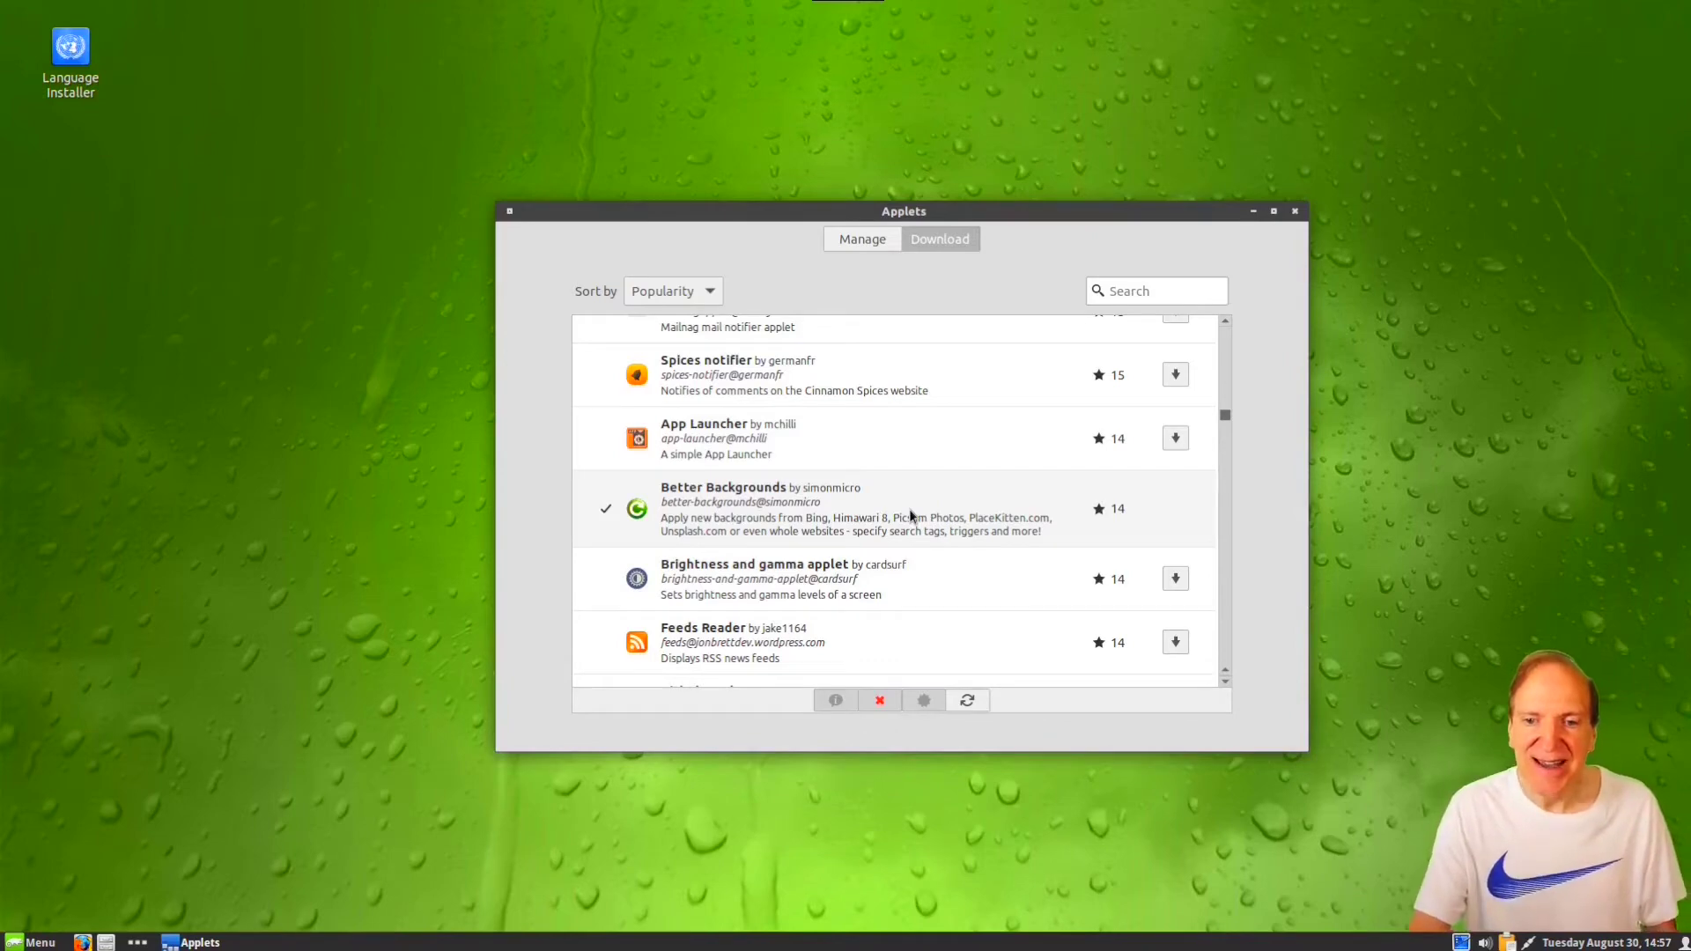
Step: Find Better Backgrounds among the installed applets and add it to the panel
{"action": "left_click", "coordinate": [861, 230]}
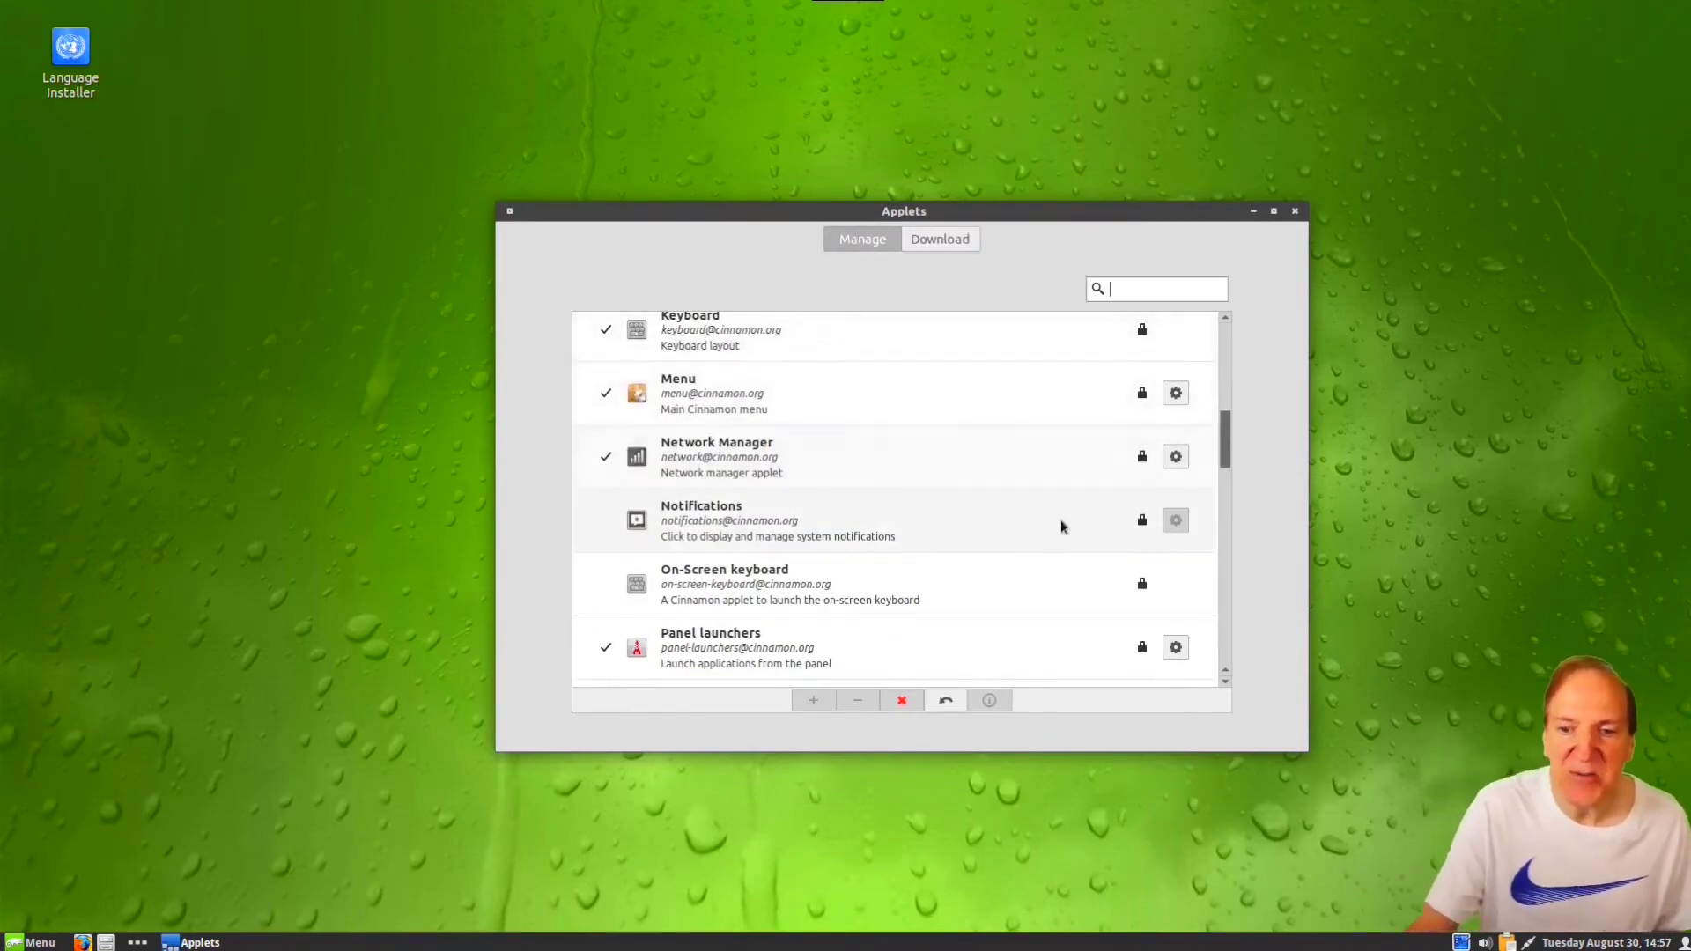
{"action": "left_click_drag", "start_coordinate": [1225, 438], "coordinate": [1224, 345]}
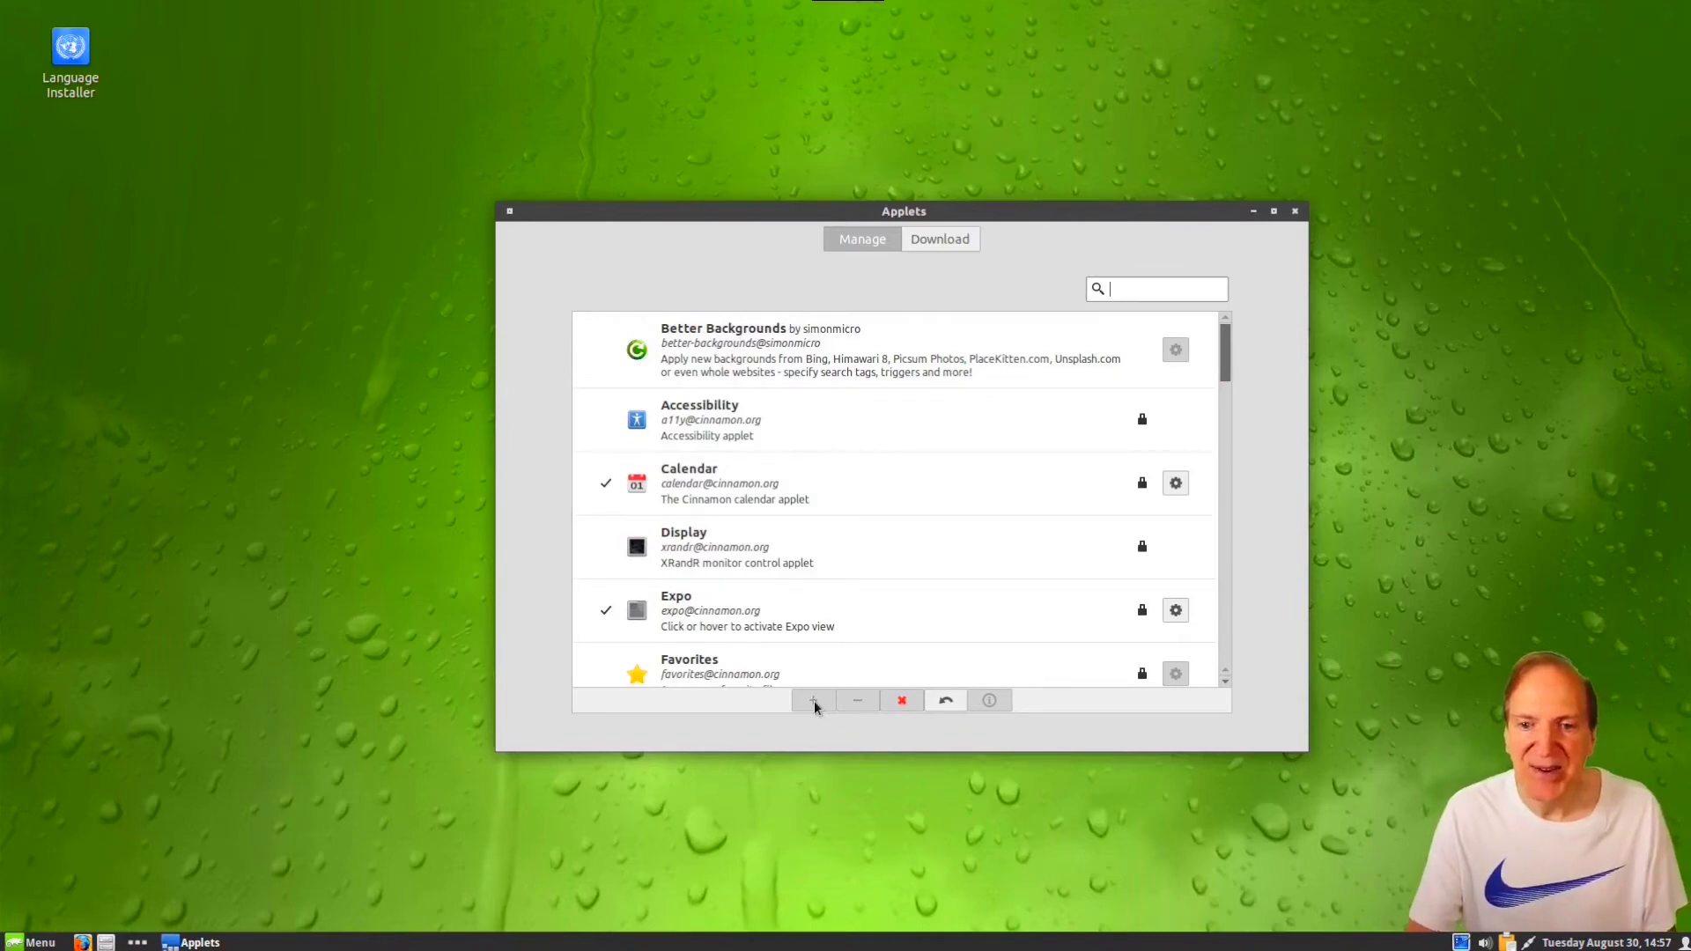
{"action": "left_click", "coordinate": [802, 348]}
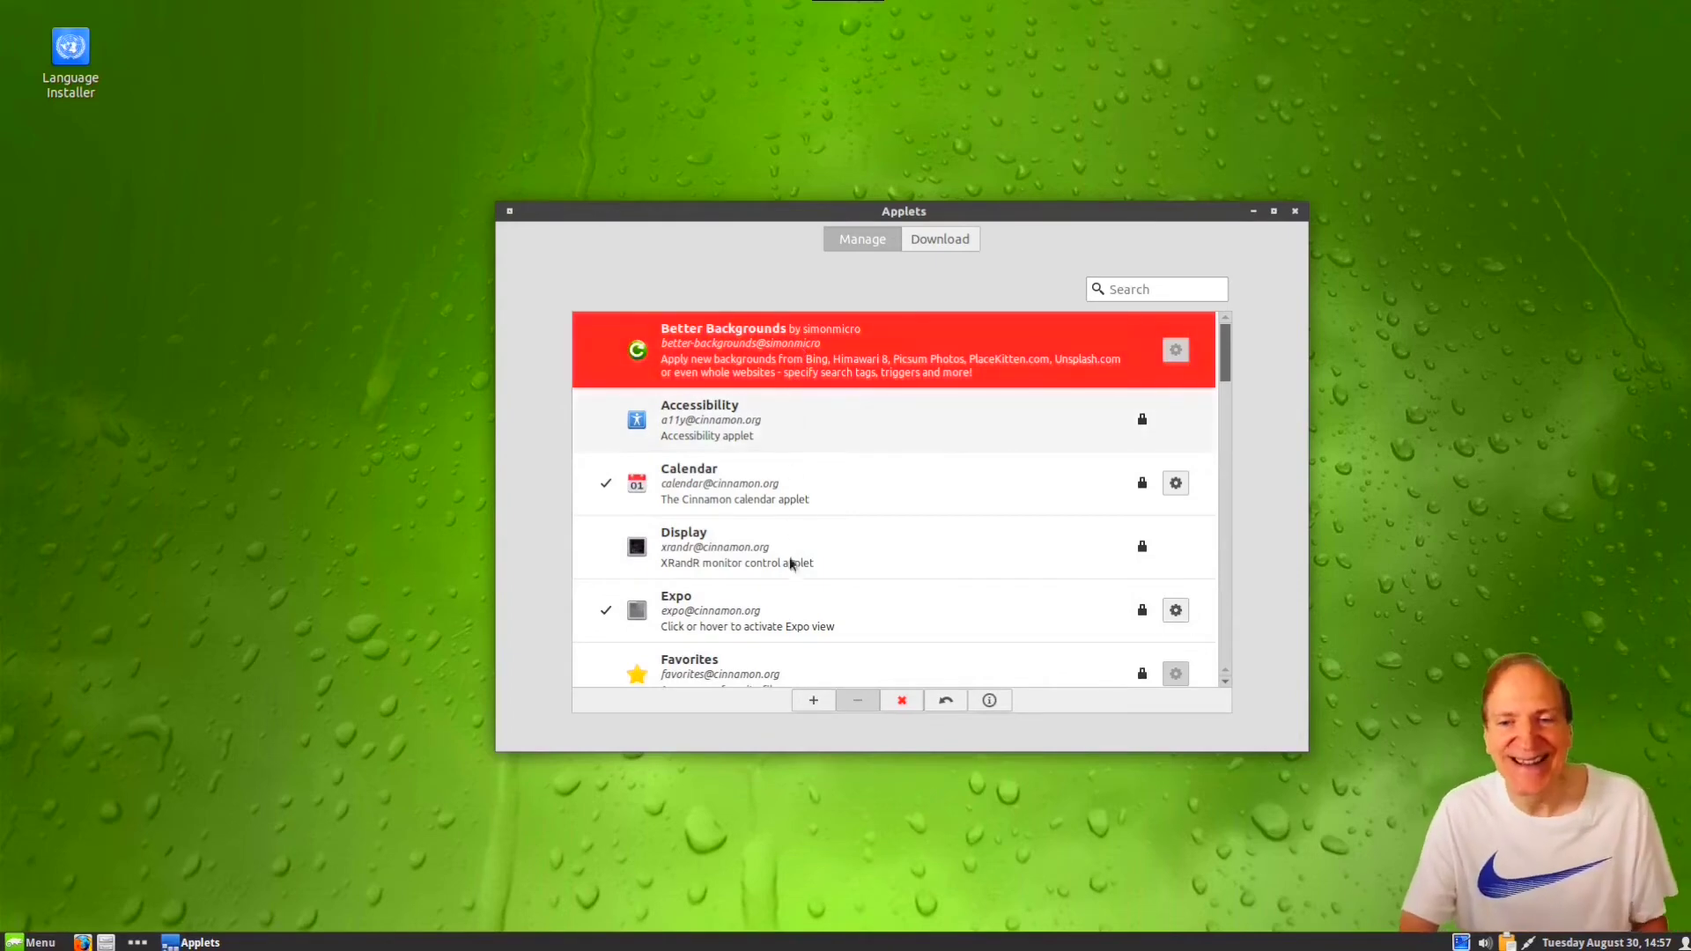
{"action": "left_click", "coordinate": [816, 706]}
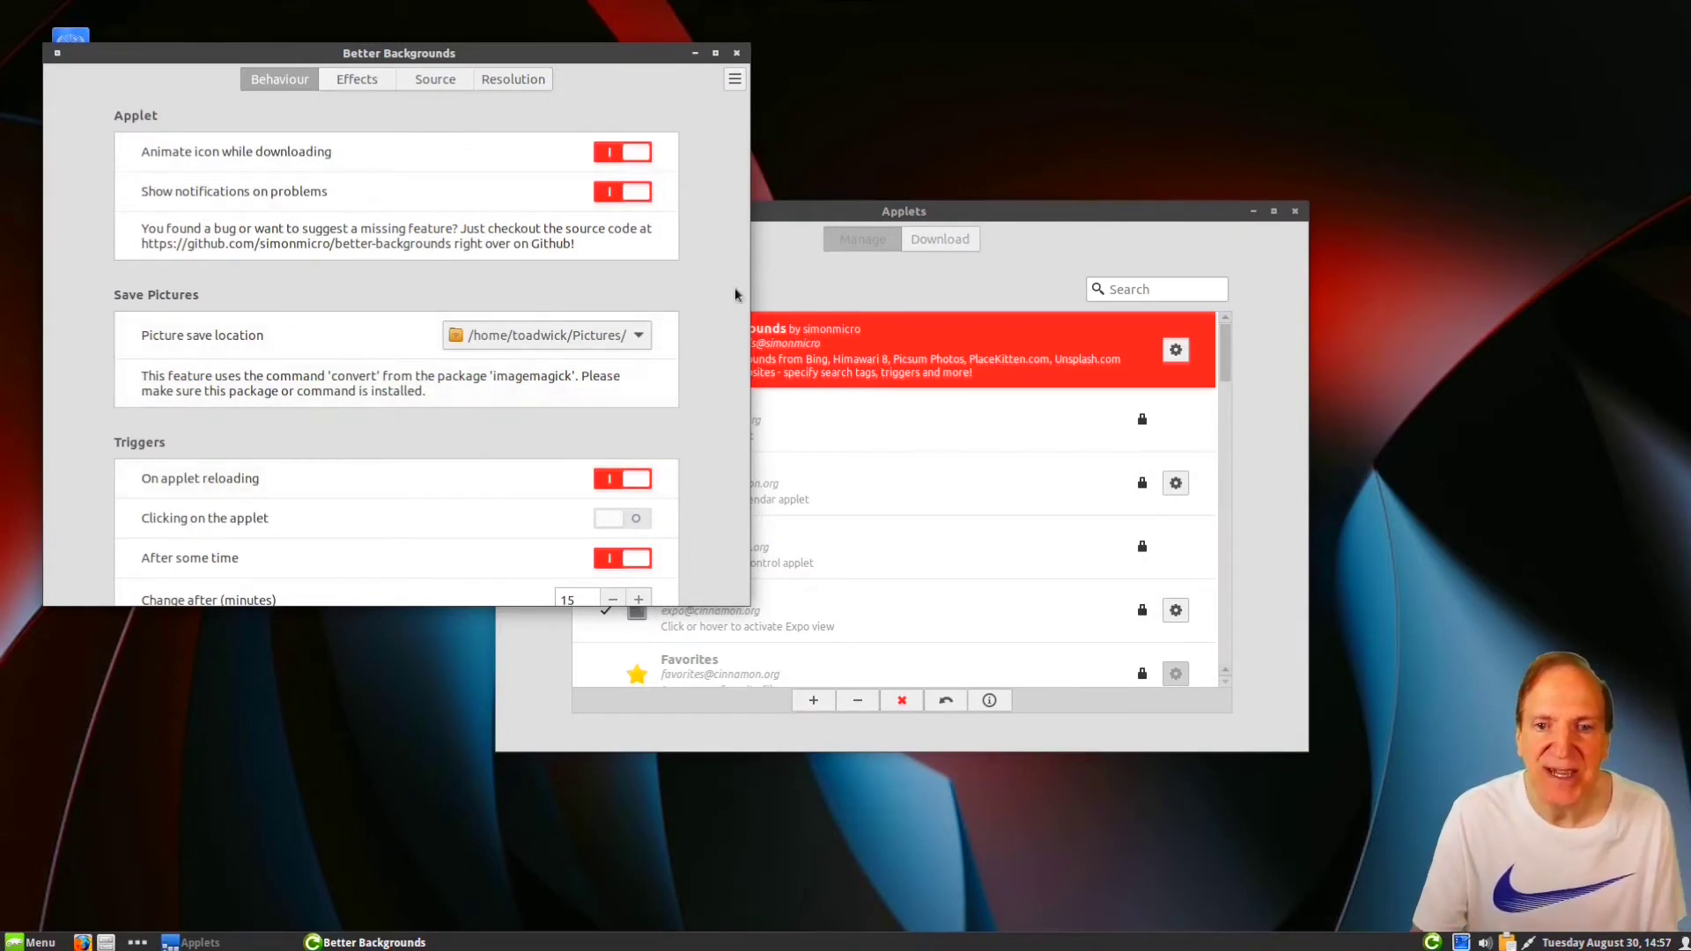
Step: Set the Better Backgrounds image effect to Gaussian blur and apply it
{"action": "left_click", "coordinate": [357, 81]}
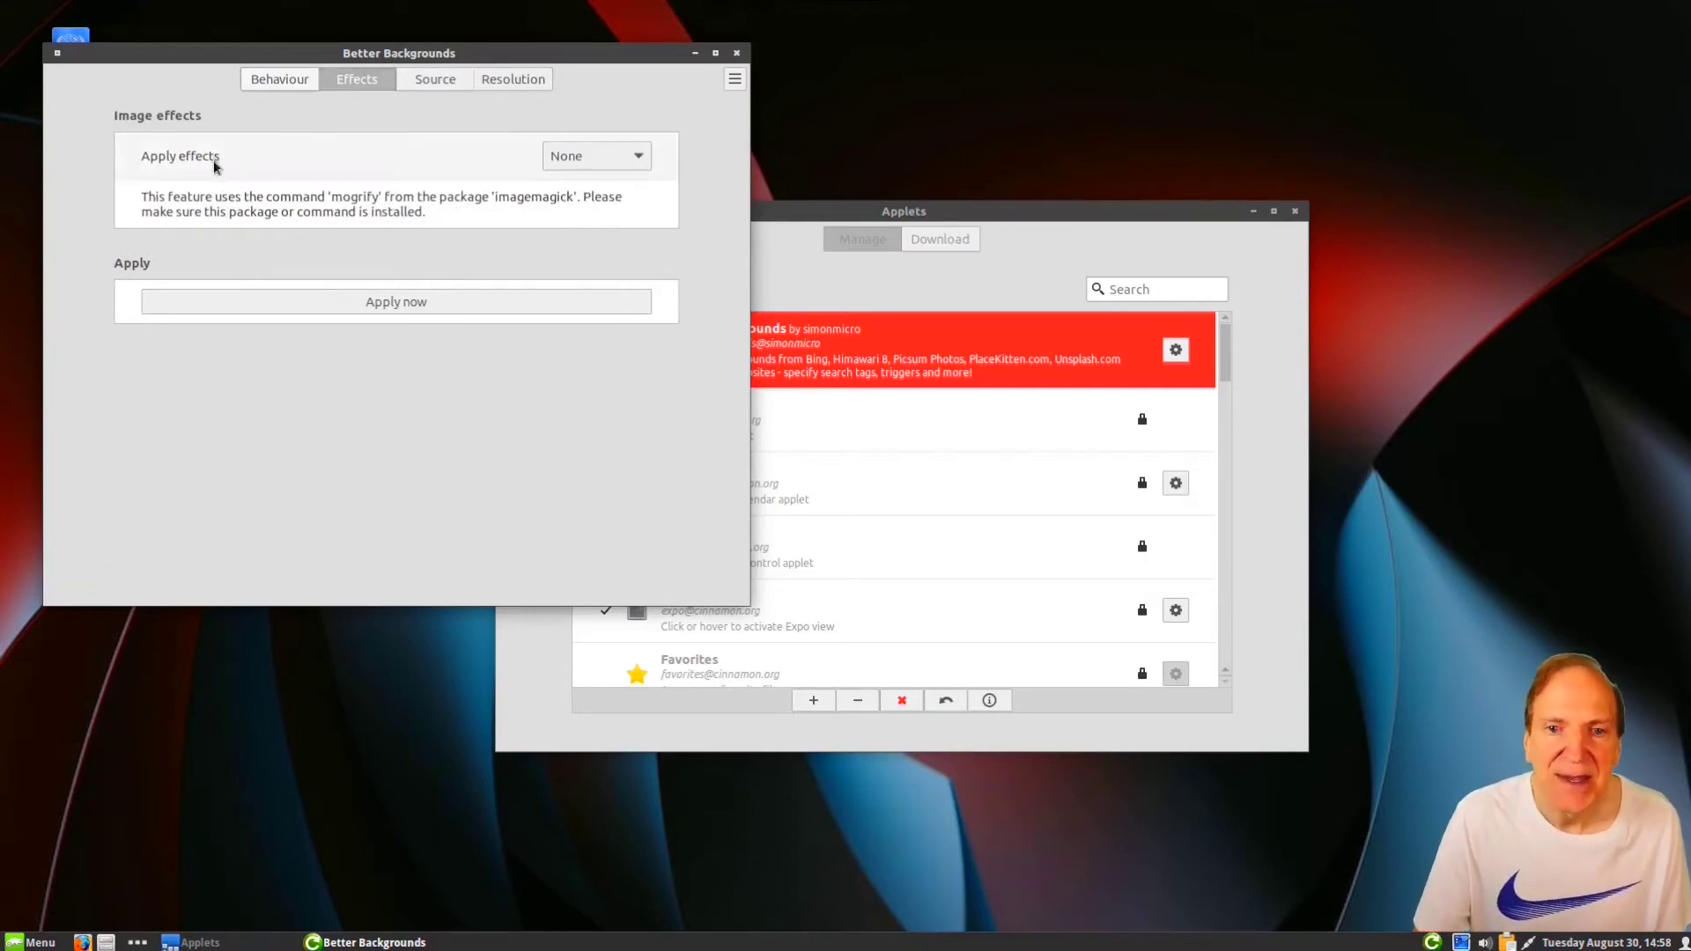
{"action": "left_click", "coordinate": [636, 167]}
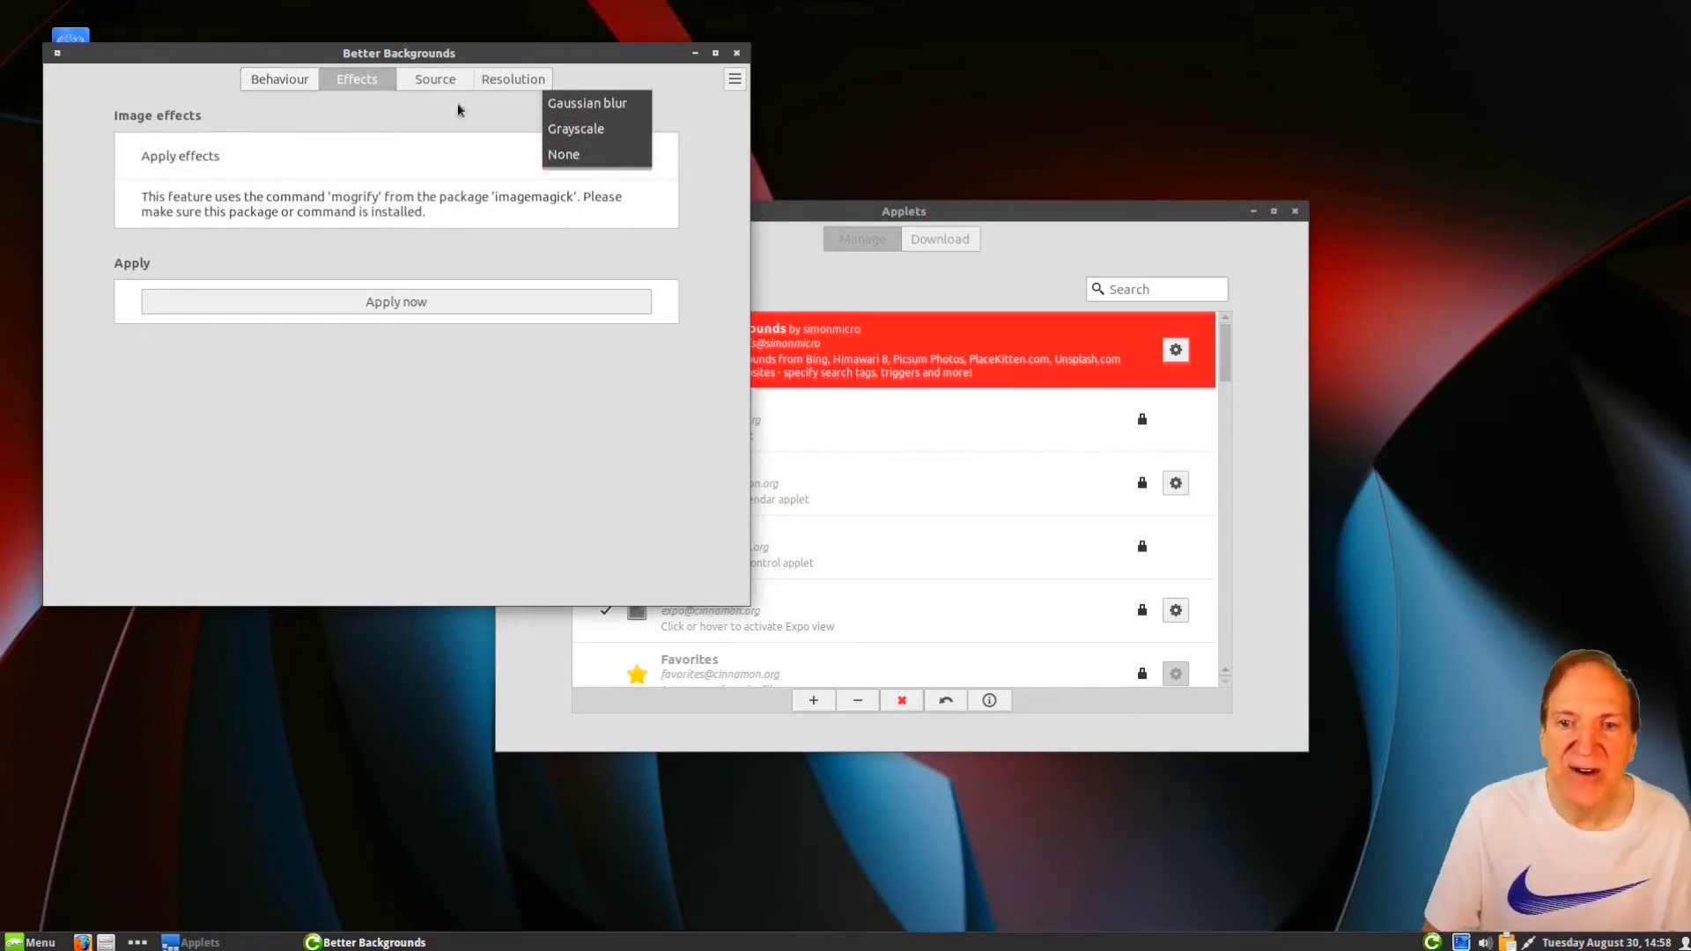
{"action": "left_click", "coordinate": [570, 110]}
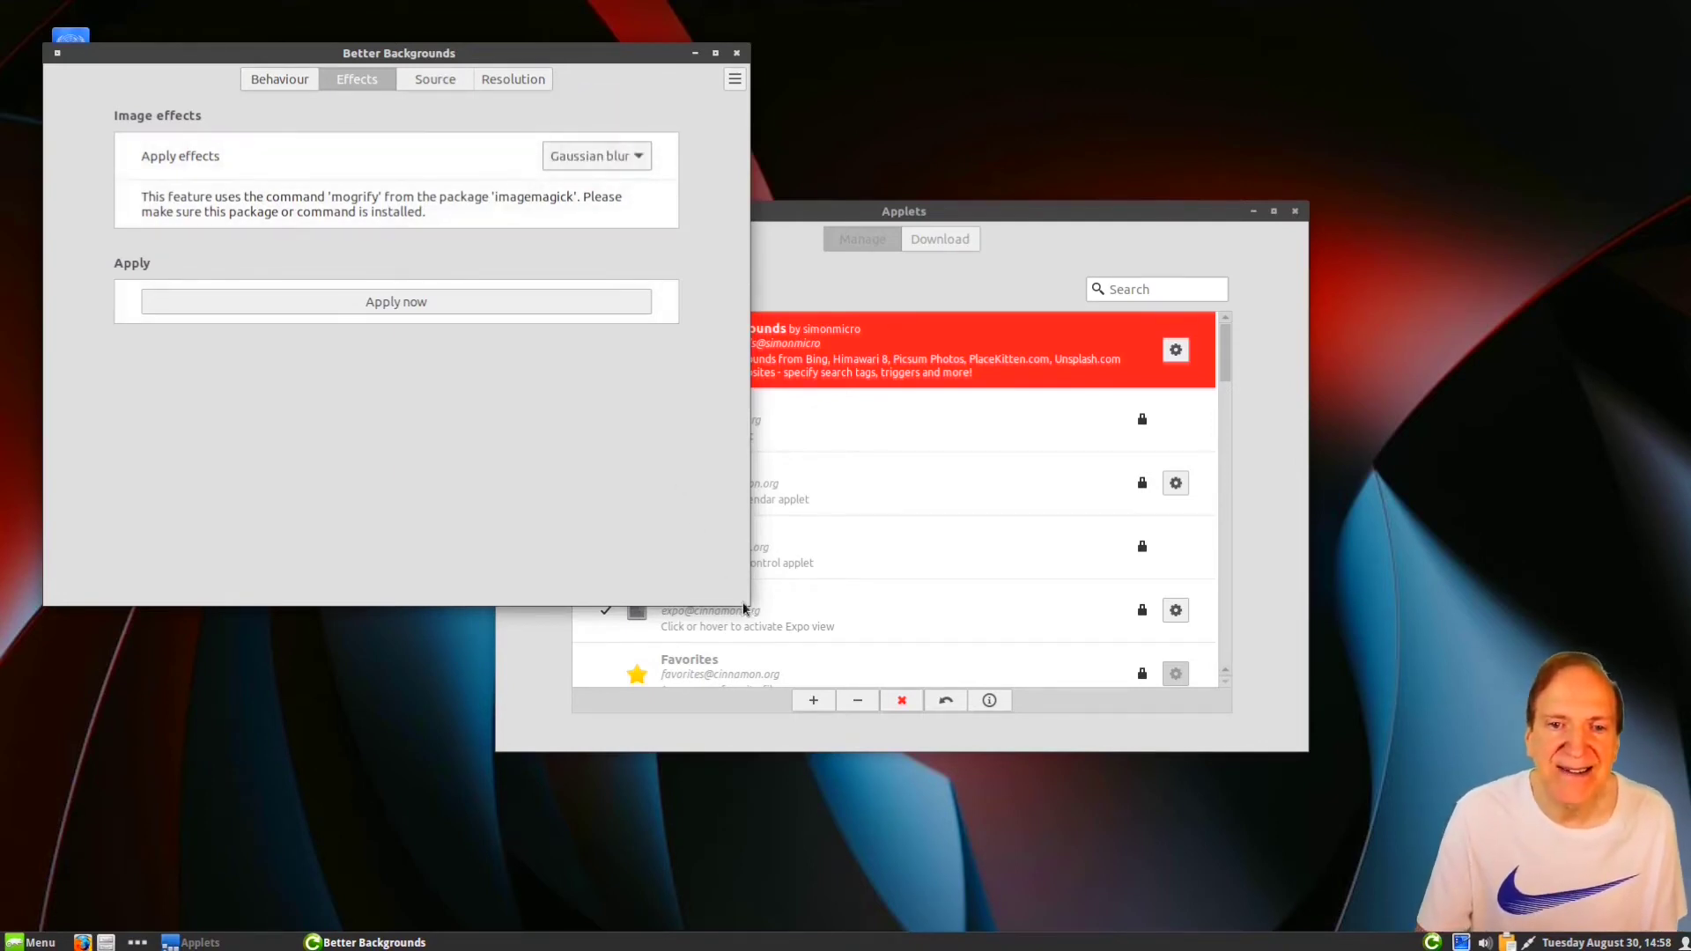
{"action": "left_click_drag", "start_coordinate": [742, 602], "coordinate": [784, 605]}
{"action": "left_click_drag", "start_coordinate": [572, 58], "coordinate": [1124, 144]}
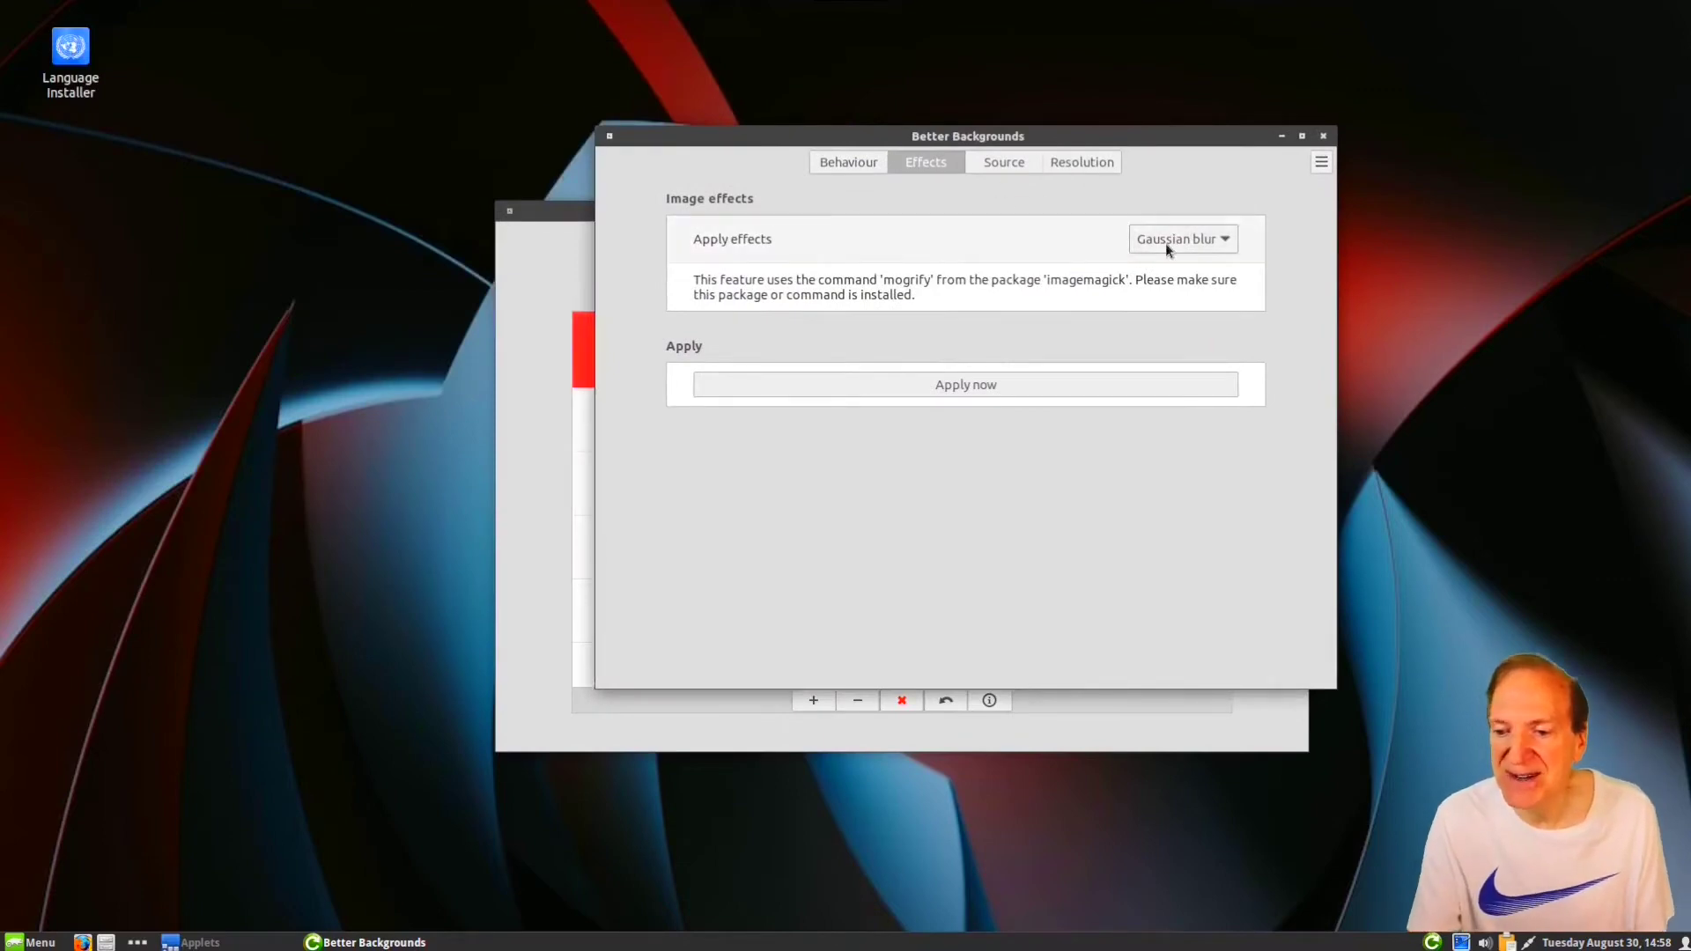
{"action": "left_click", "coordinate": [980, 393]}
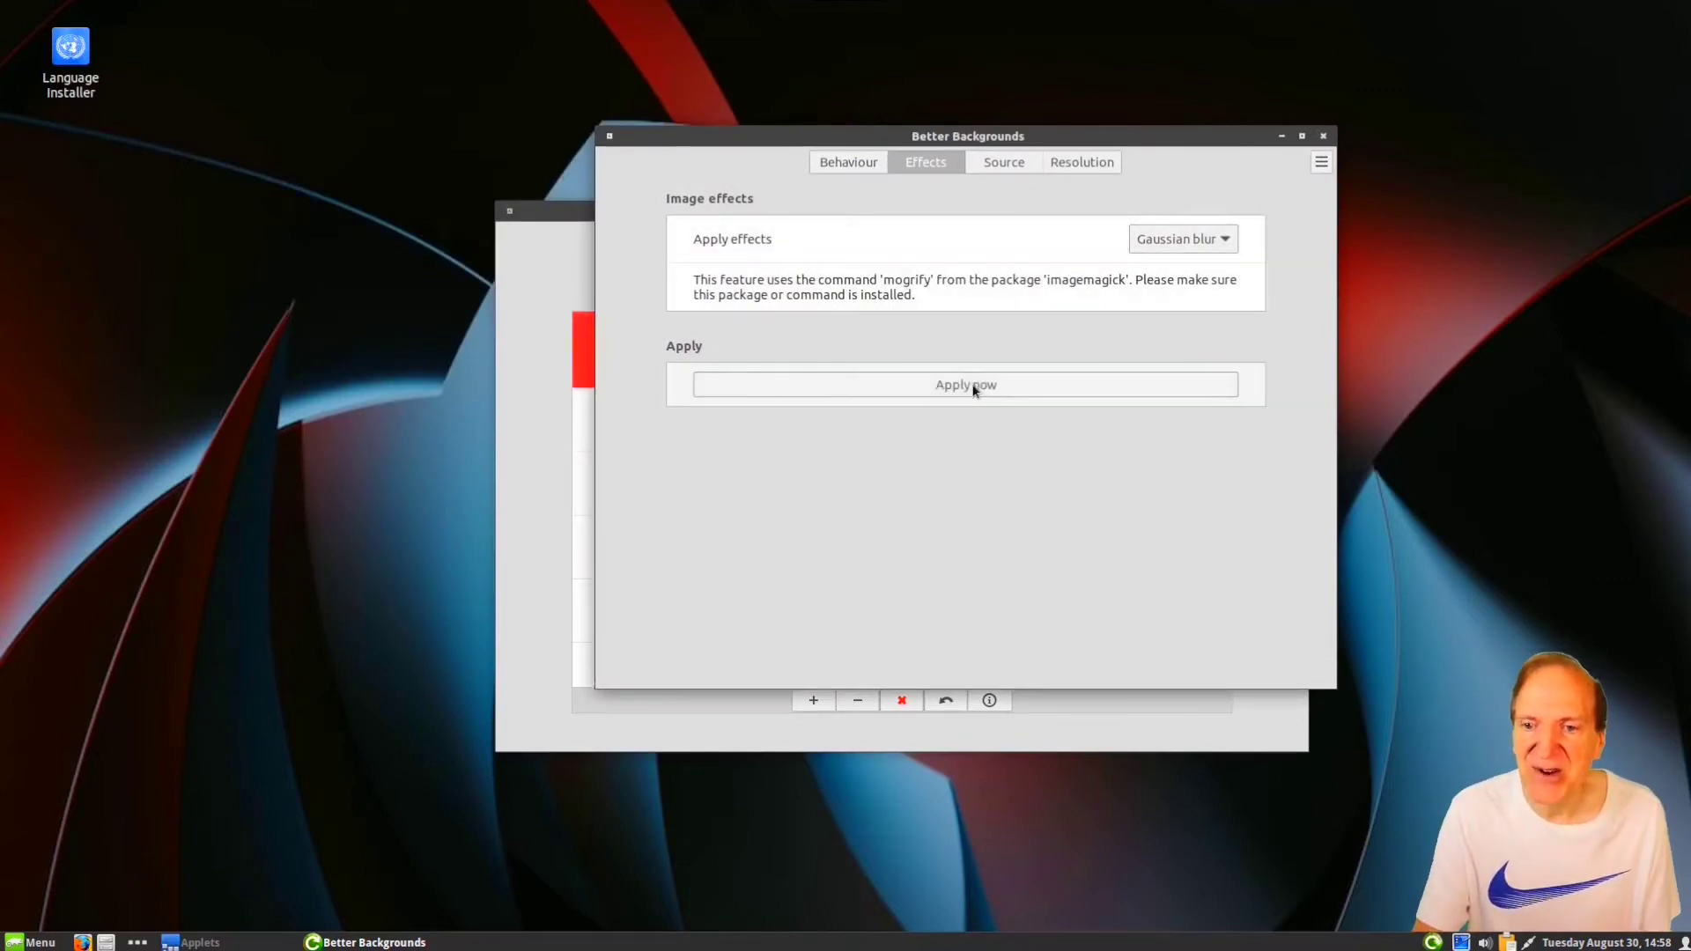
Step: Try Placekitten as the Better Backgrounds image source, set it back to Unsplash, and apply
{"action": "left_click", "coordinate": [1003, 162]}
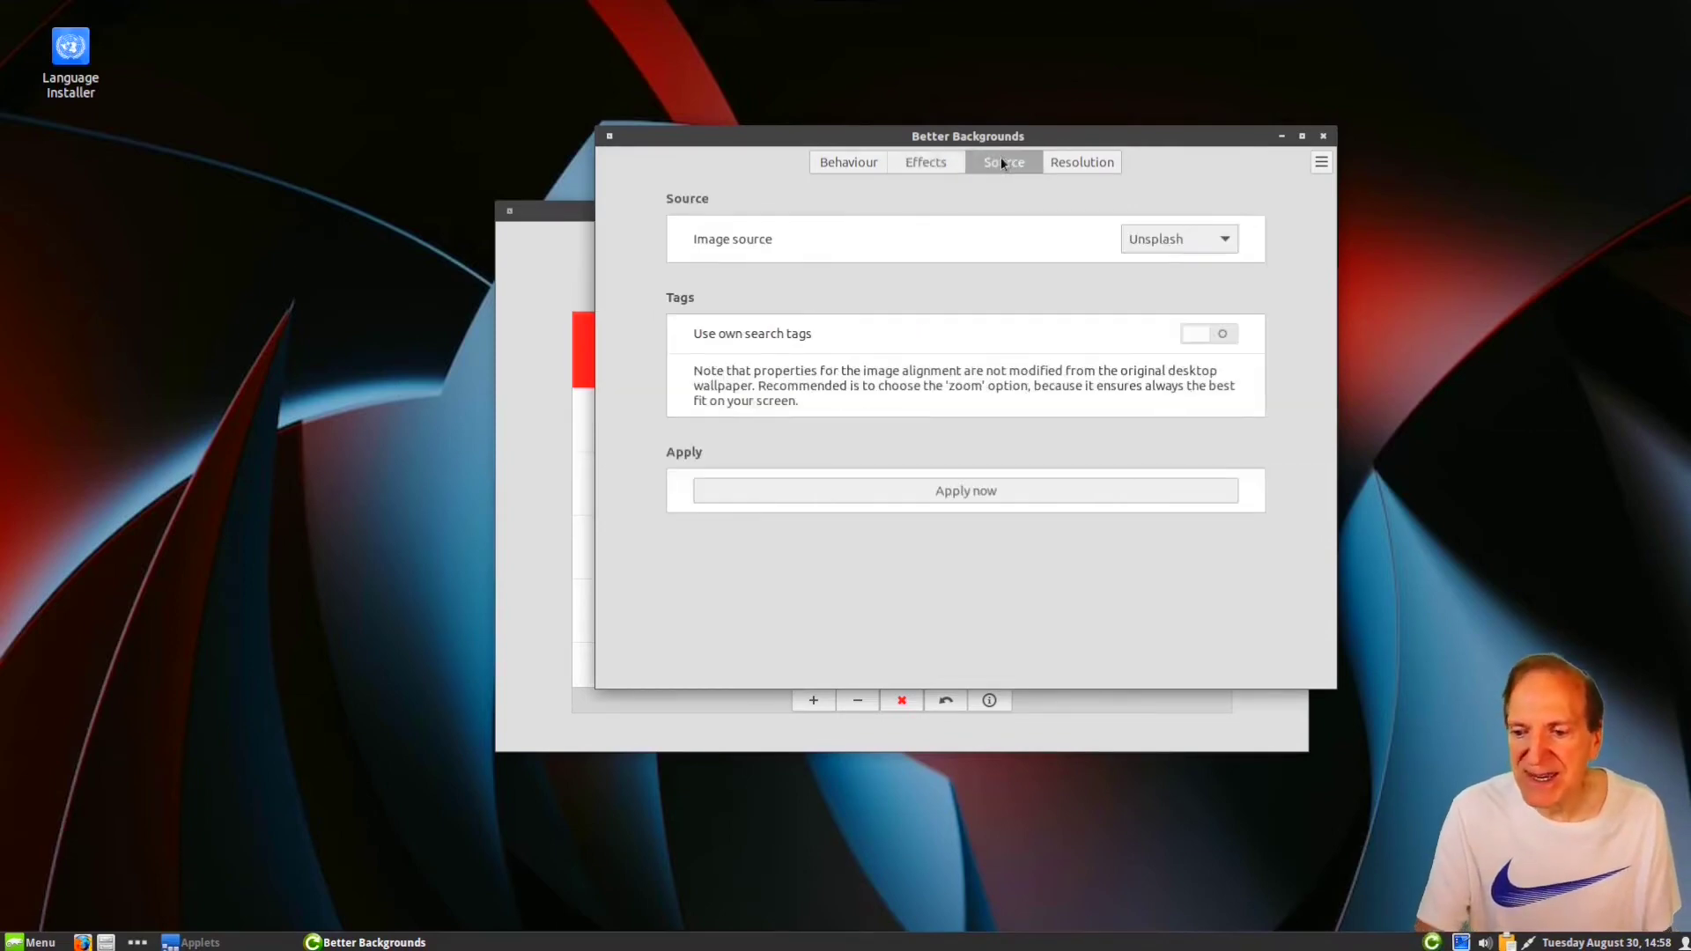
{"action": "left_click", "coordinate": [1224, 241]}
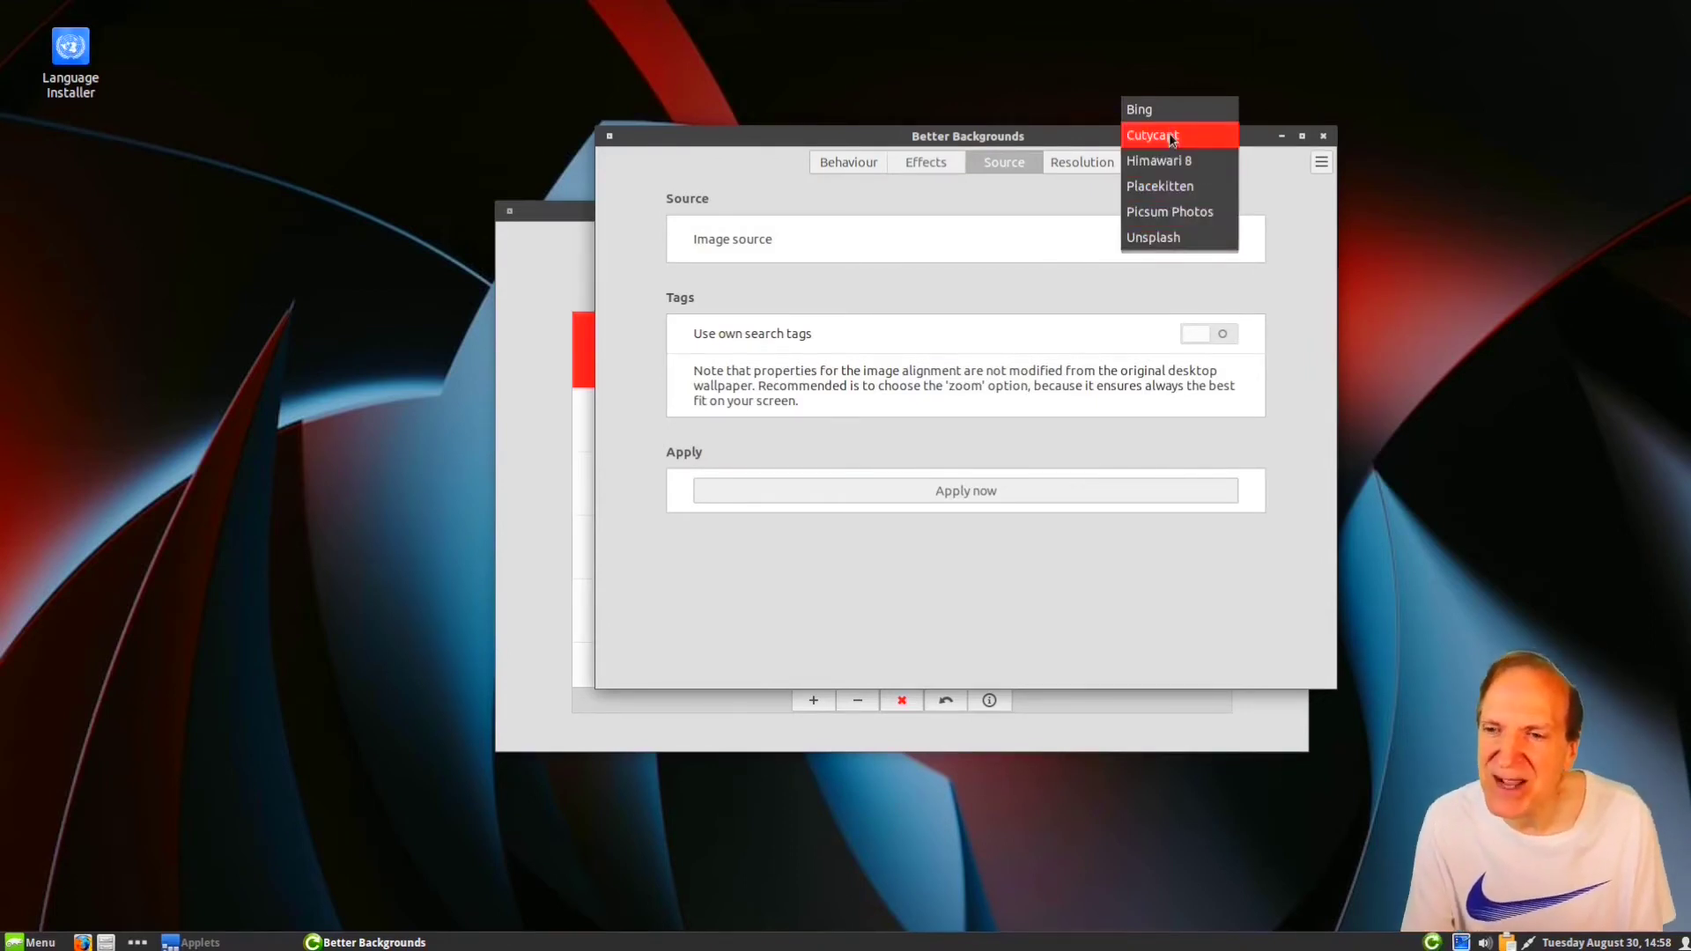
{"action": "left_click", "coordinate": [1167, 186]}
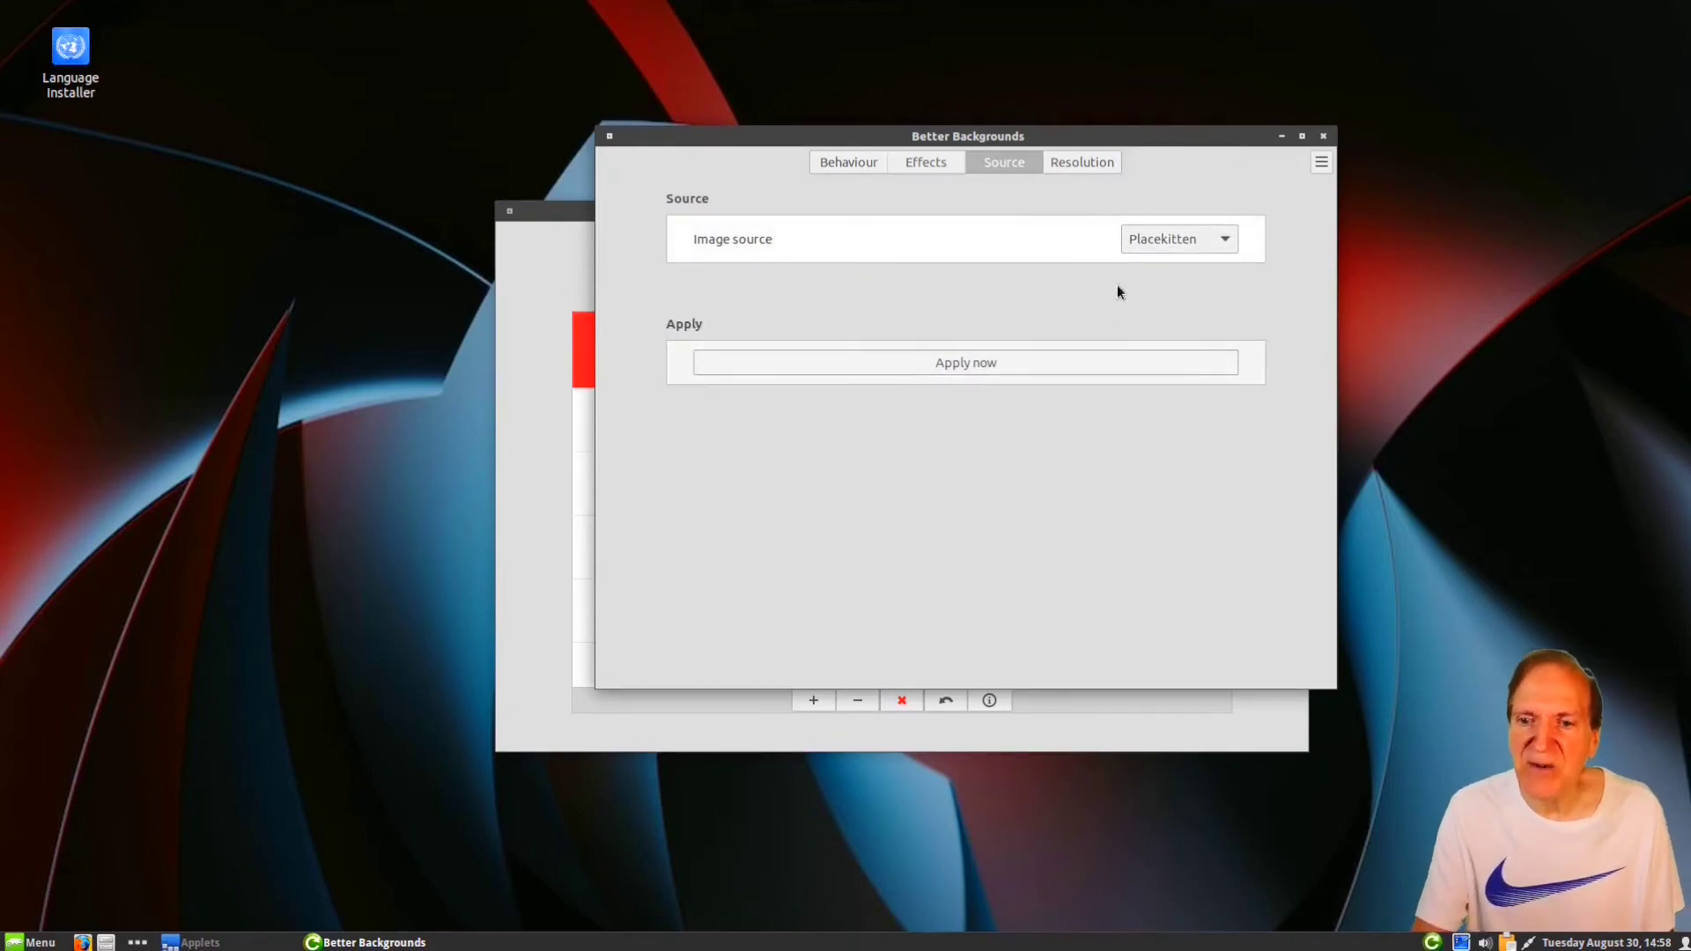
{"action": "left_click", "coordinate": [1226, 243]}
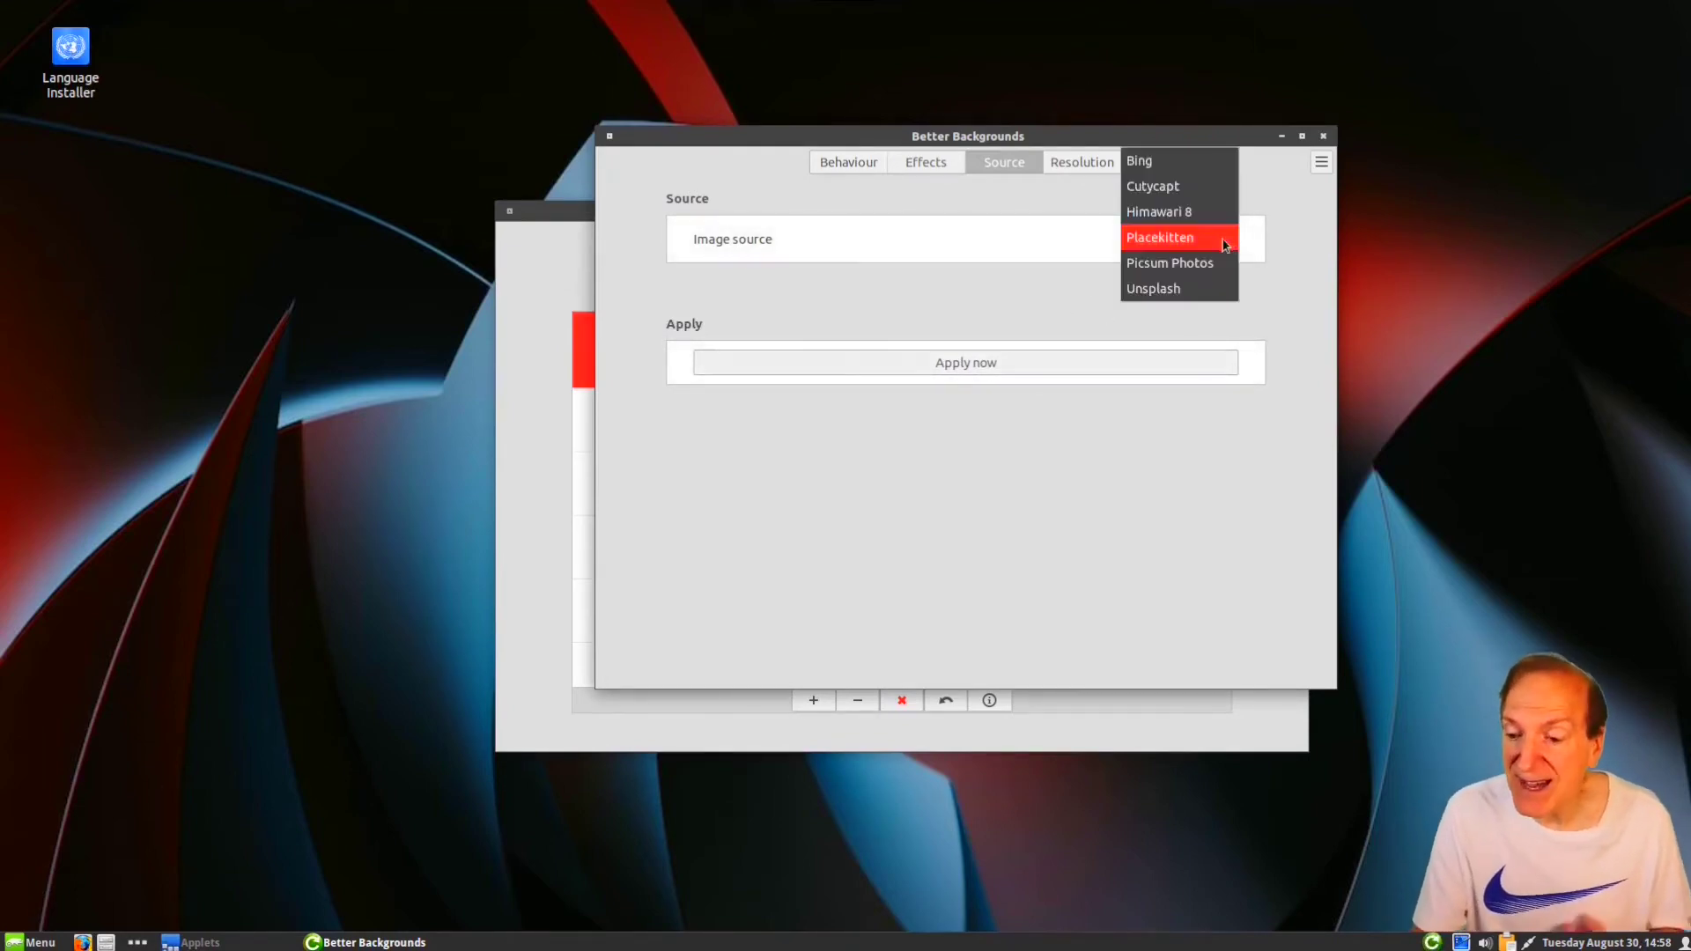
{"action": "left_click", "coordinate": [1160, 289]}
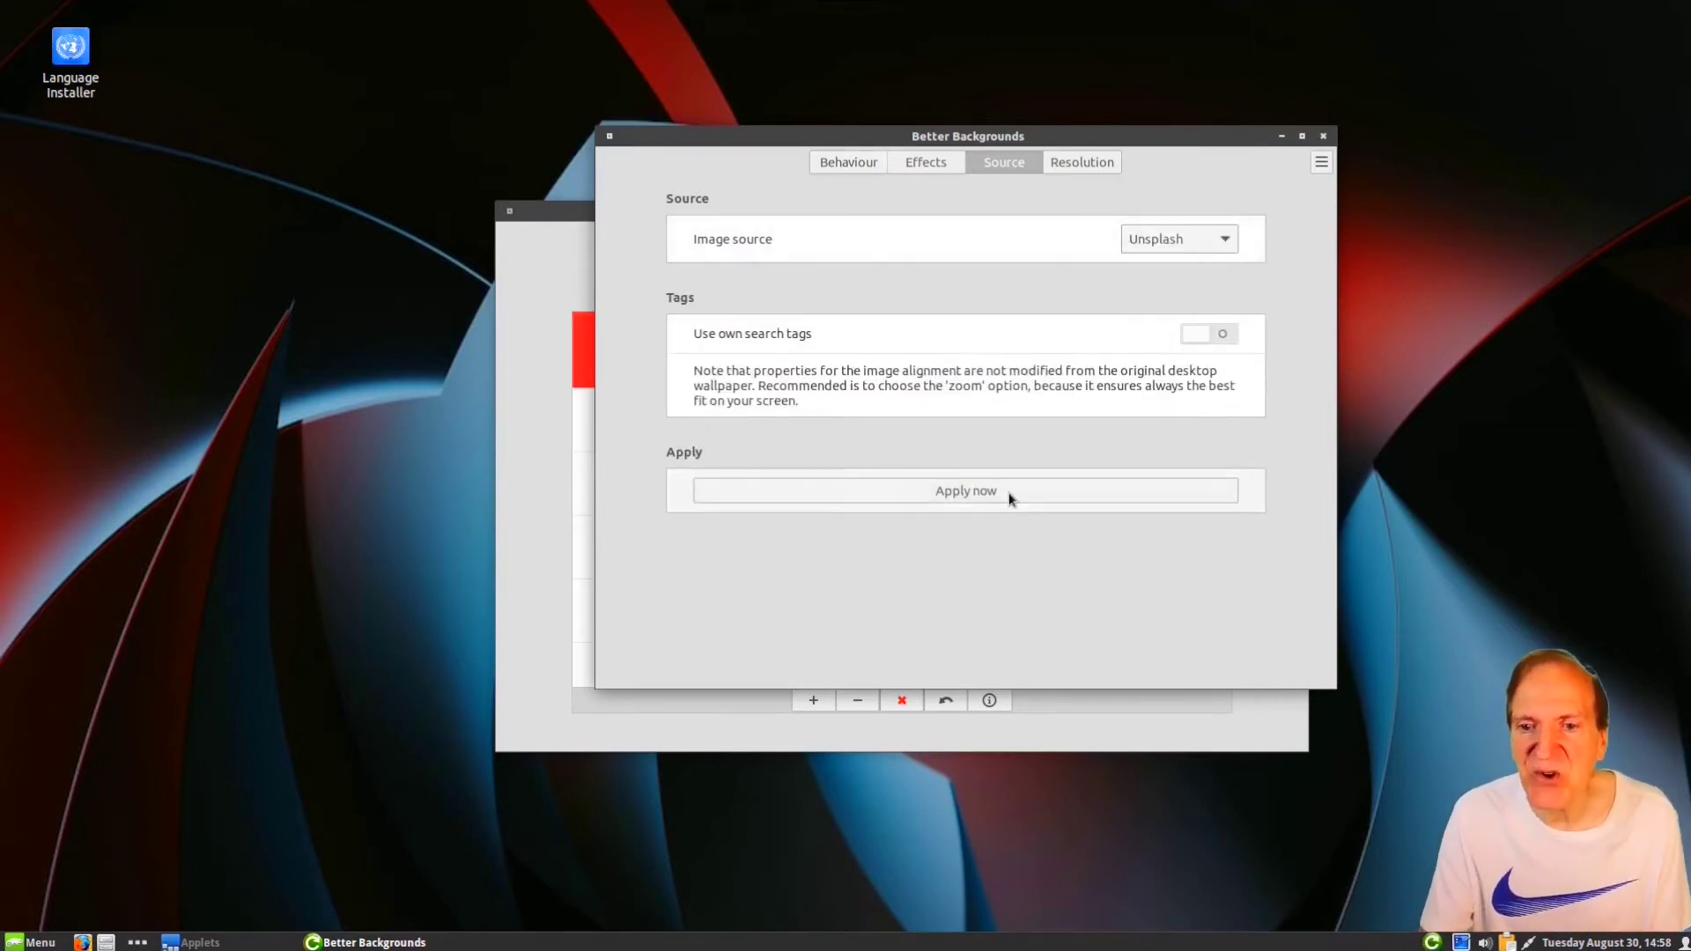
{"action": "left_click", "coordinate": [1010, 494]}
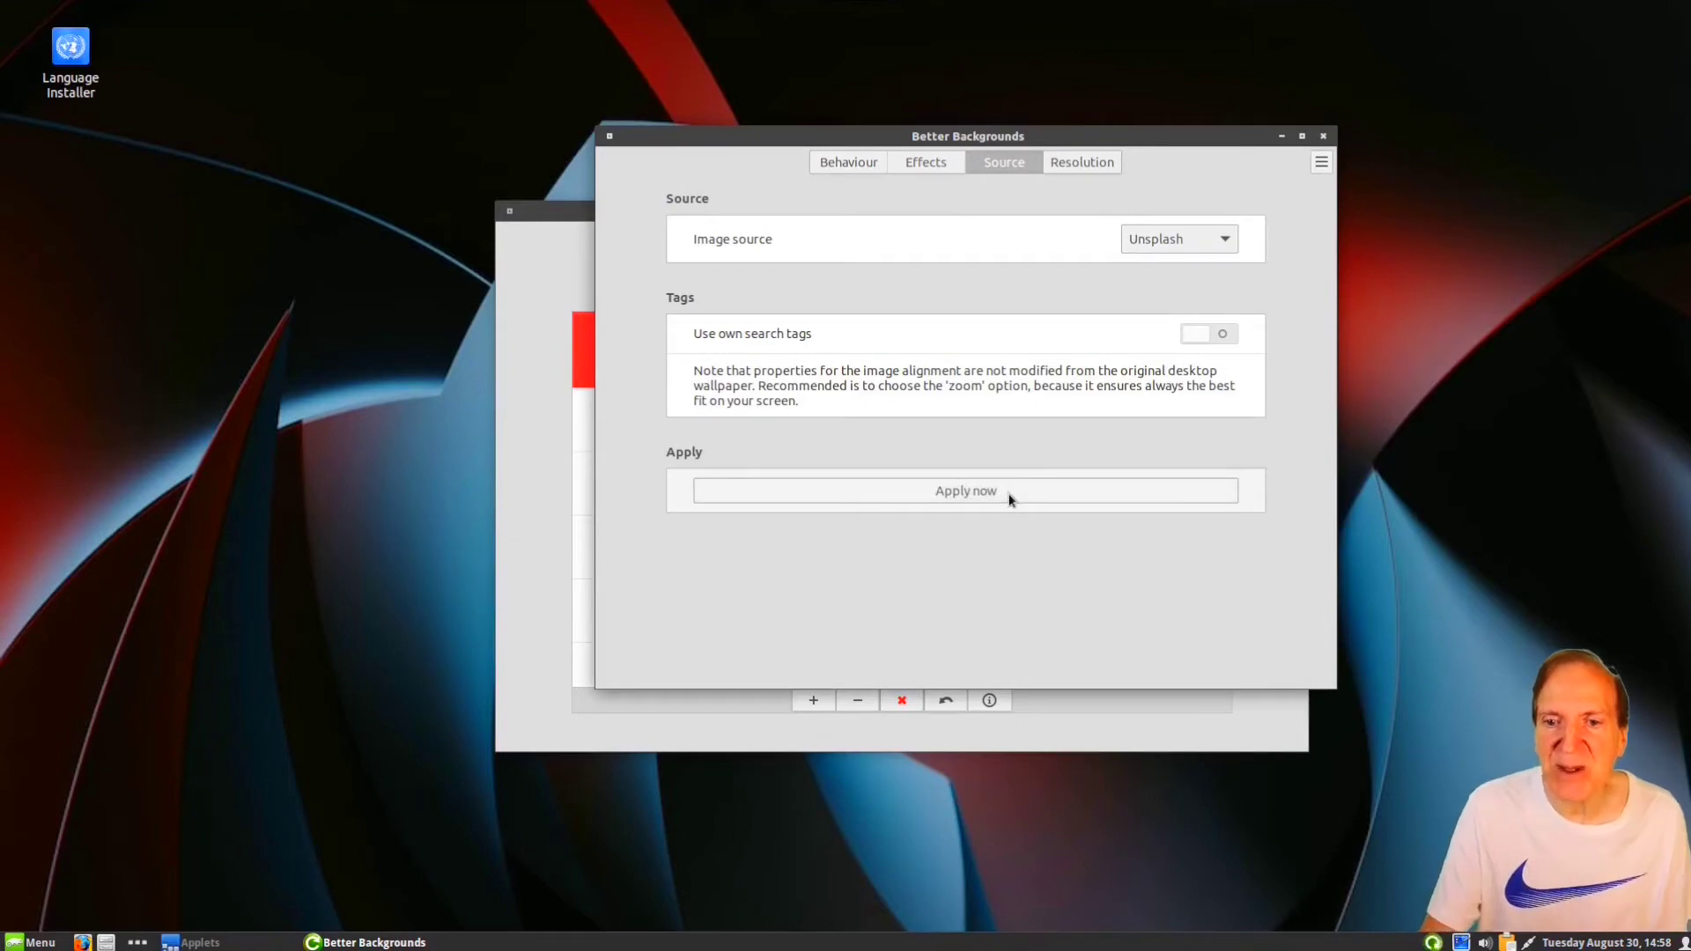
Step: Review the Better Backgrounds resolution and behaviour settings, including the triggers, and close the applet settings and the applet manager
{"action": "left_click", "coordinate": [1078, 164]}
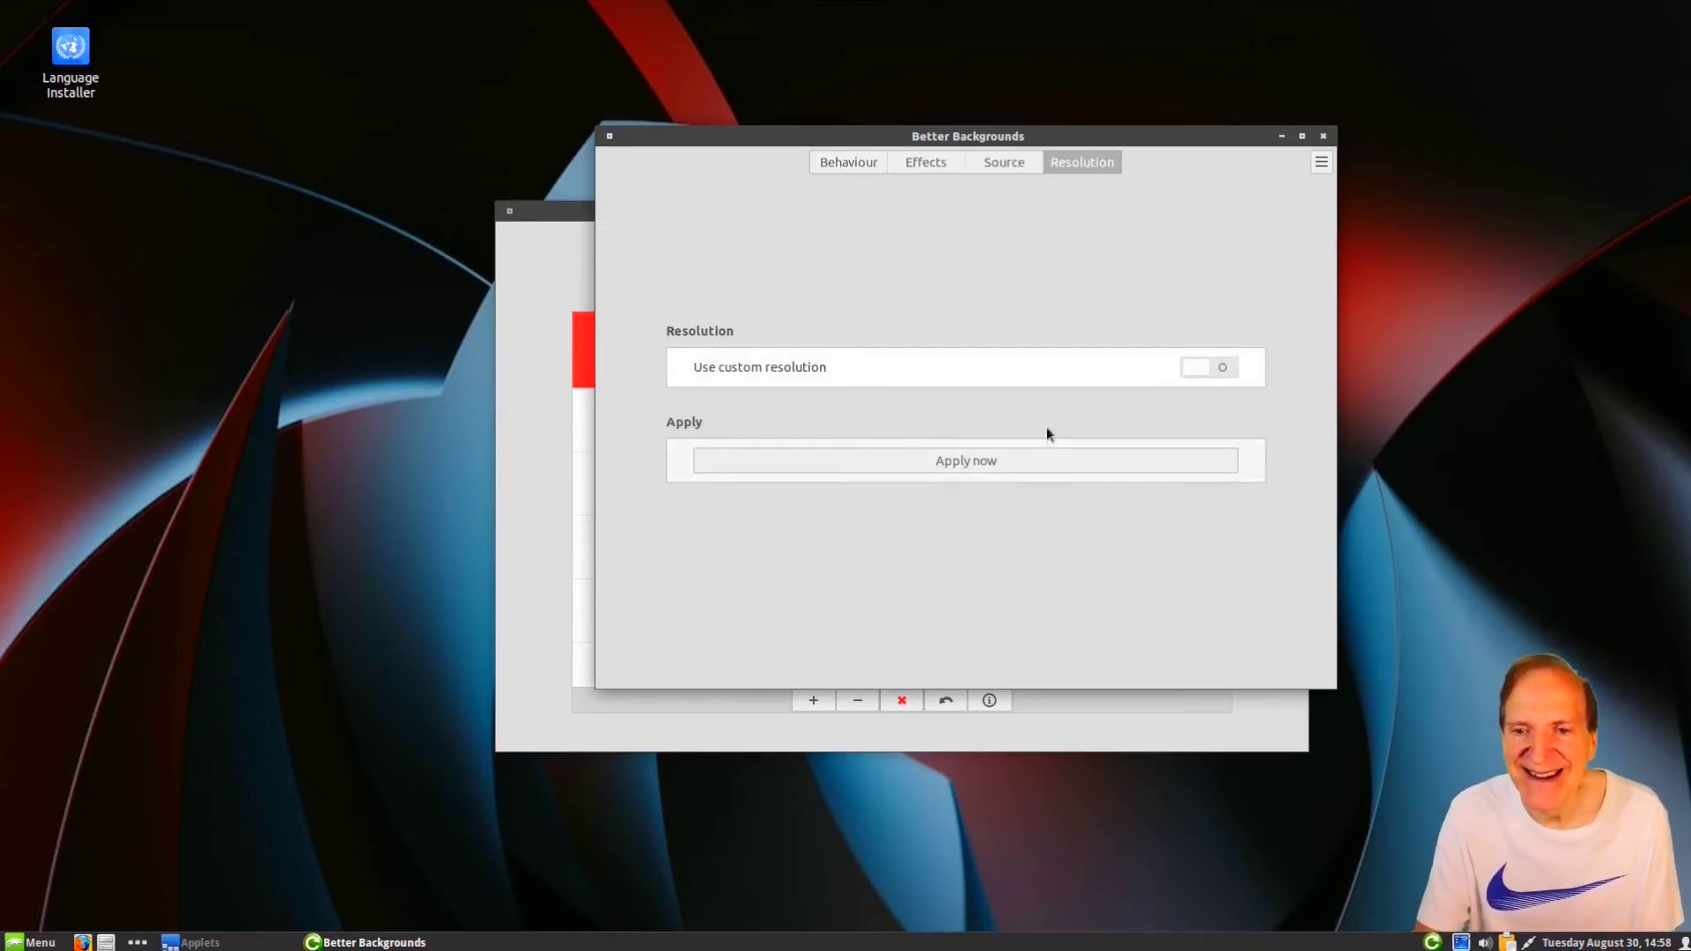
{"action": "left_click", "coordinate": [845, 170]}
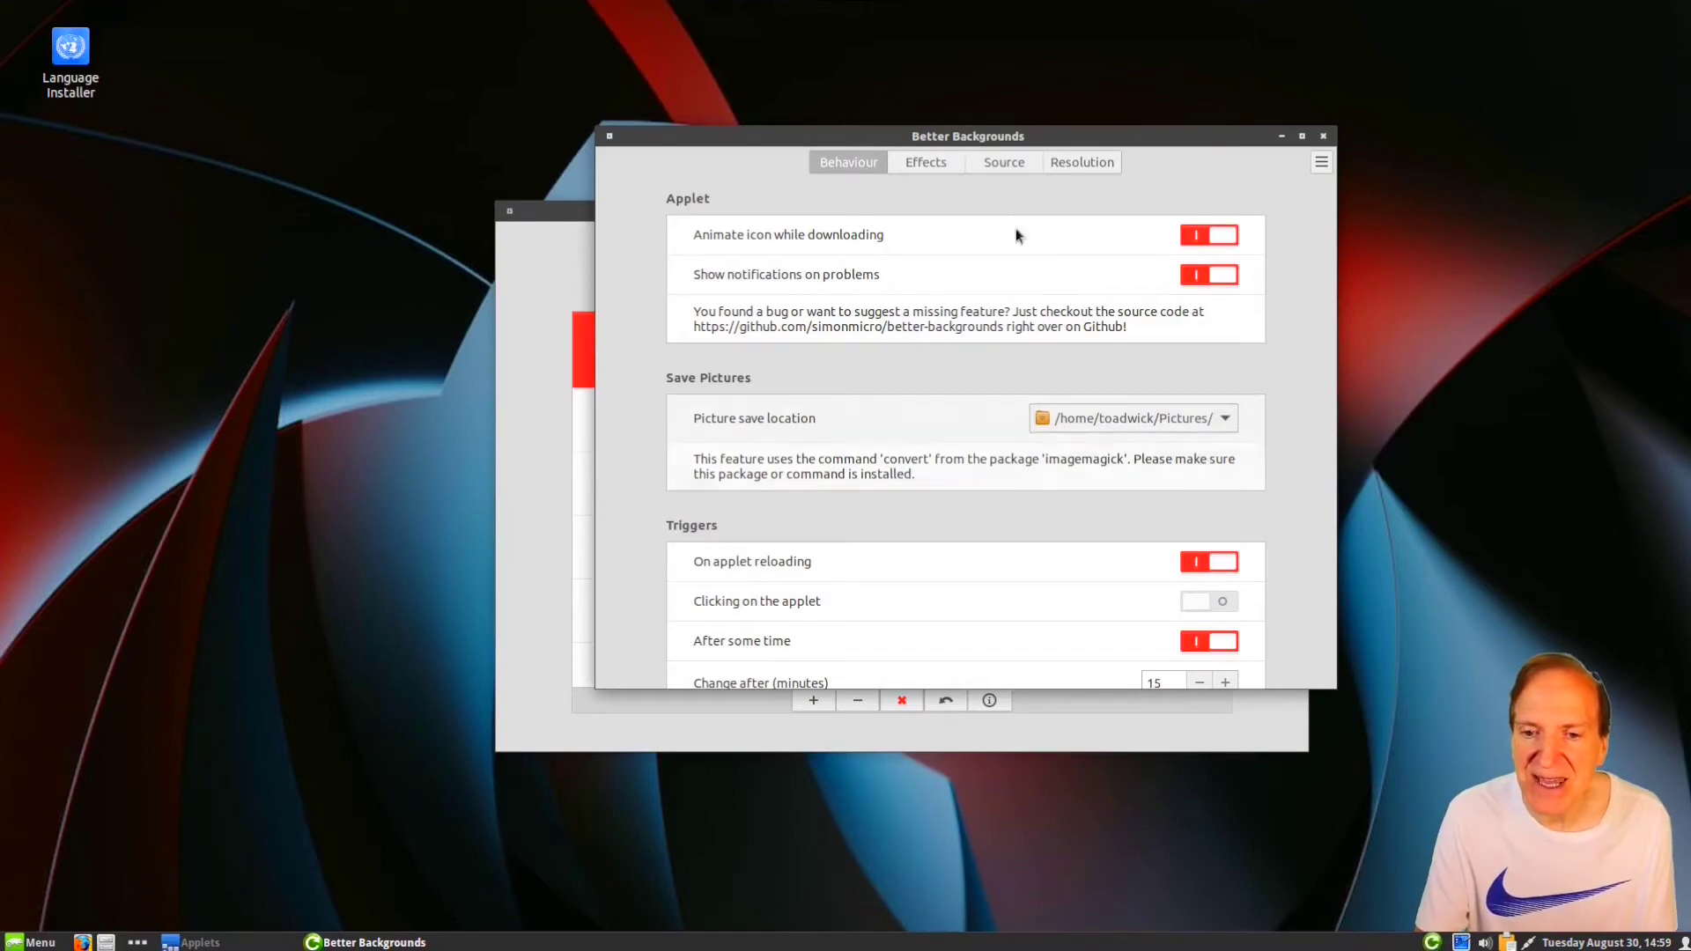
{"action": "left_click_drag", "start_coordinate": [1030, 126], "coordinate": [1026, 29]}
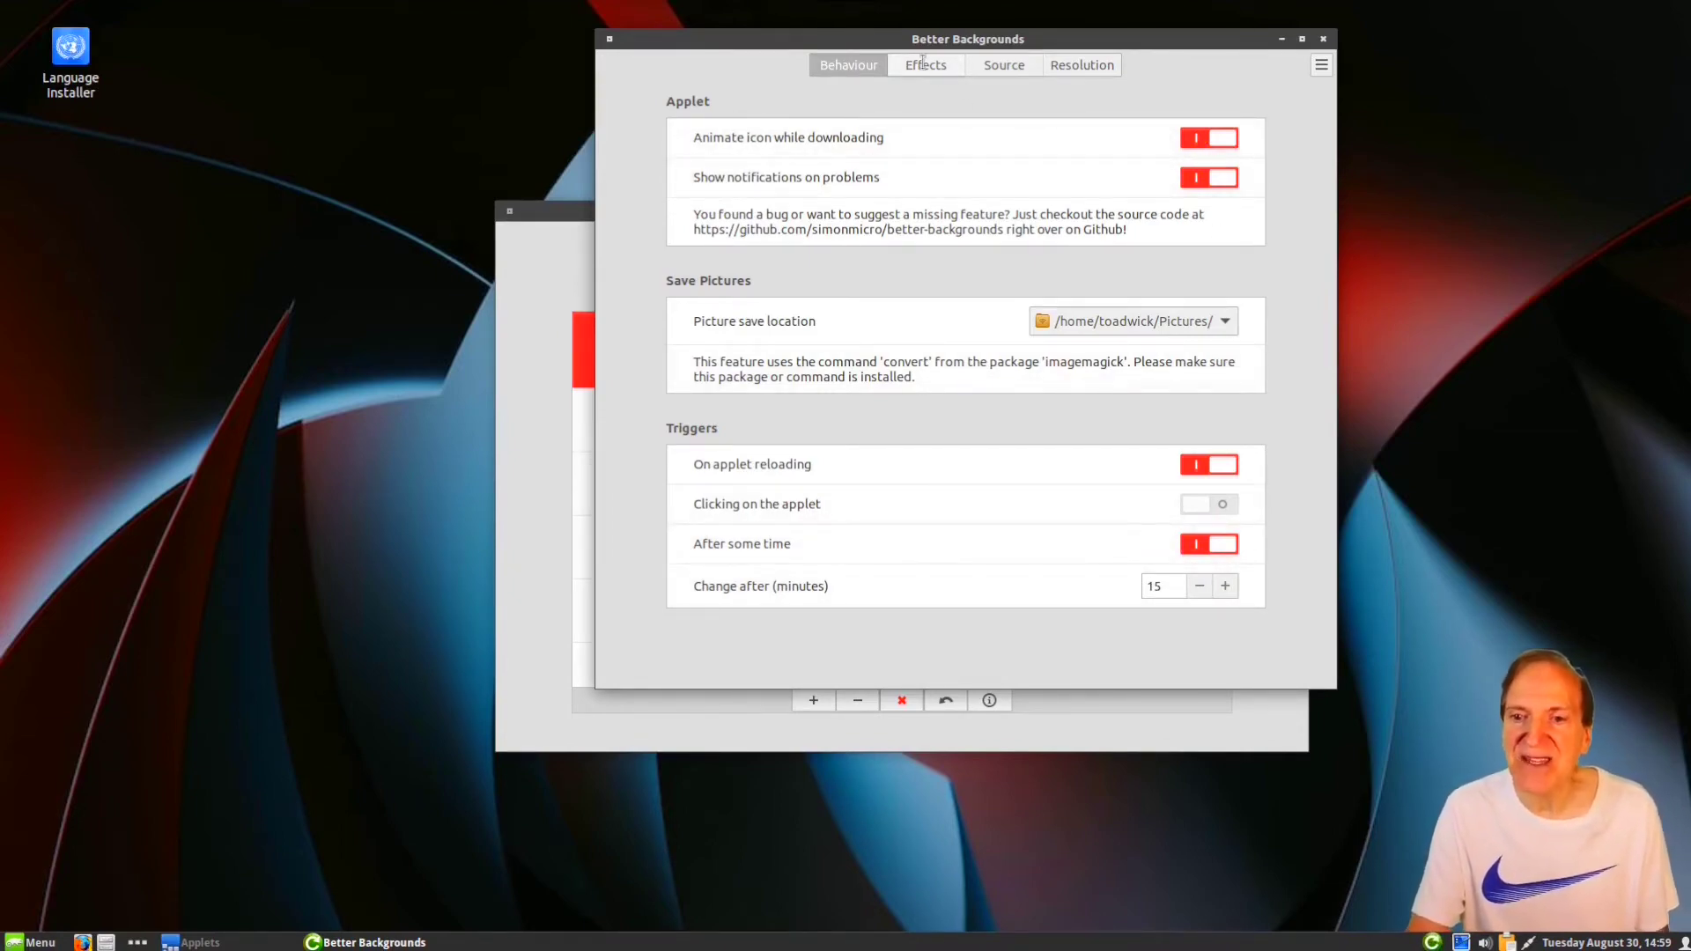
{"action": "left_click", "coordinate": [1324, 39]}
{"action": "left_click", "coordinate": [1296, 210]}
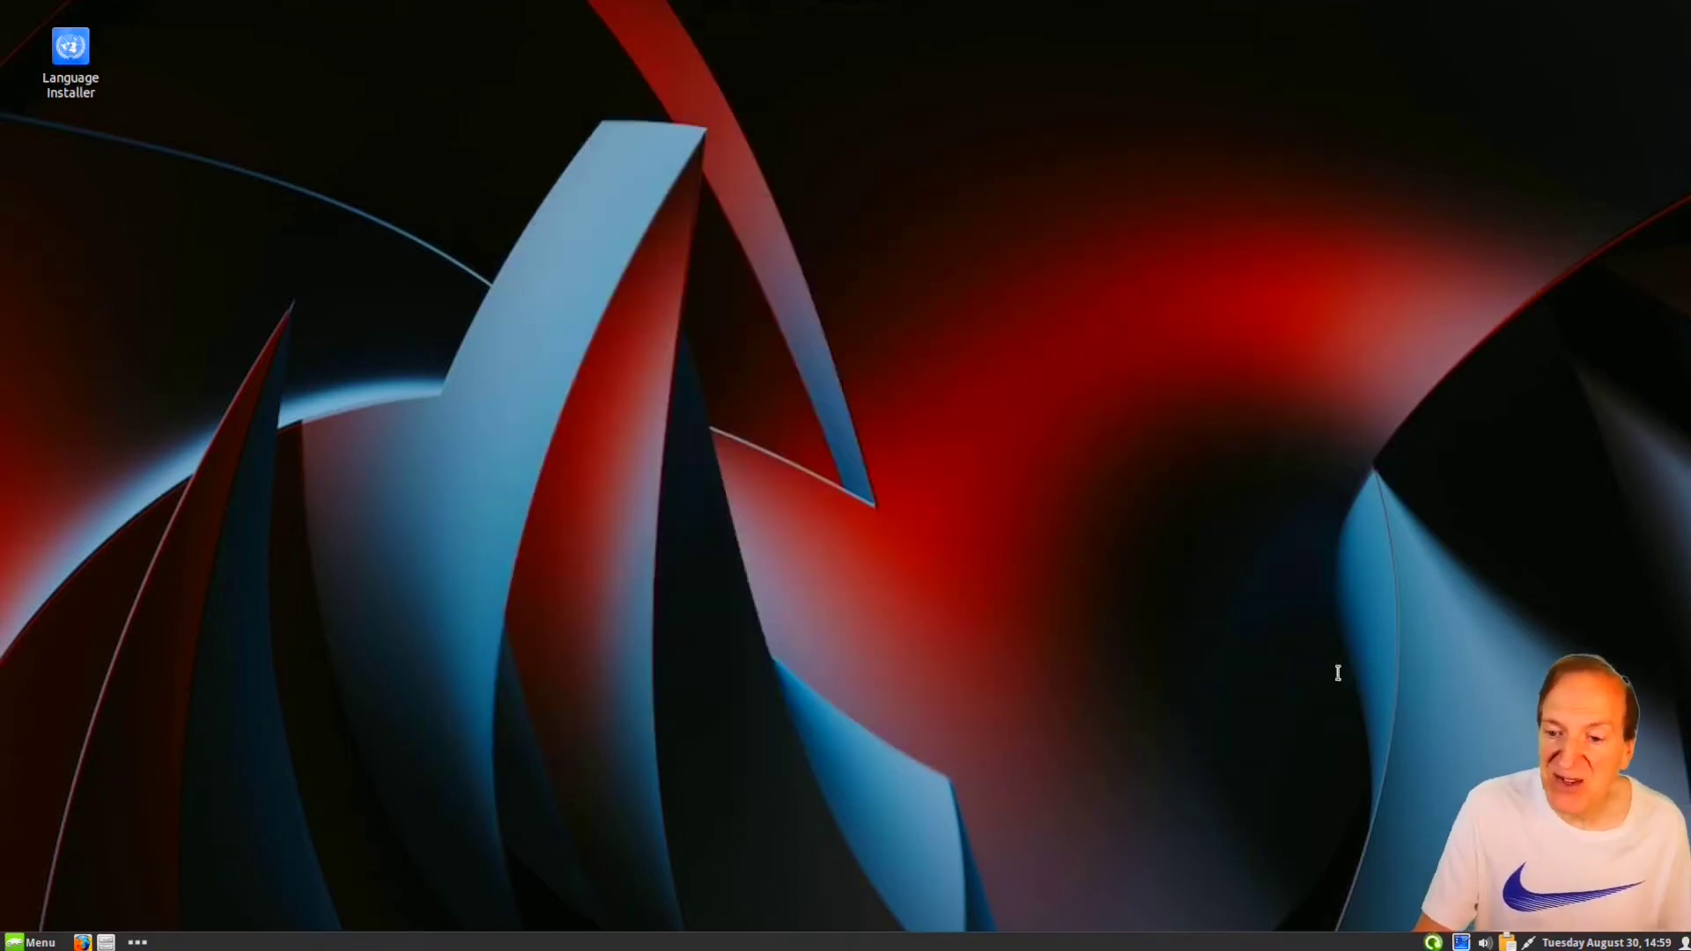
Step: Try out the Better Backgrounds applet in the panel and check its context options without choosing any
{"action": "left_click", "coordinate": [1433, 943]}
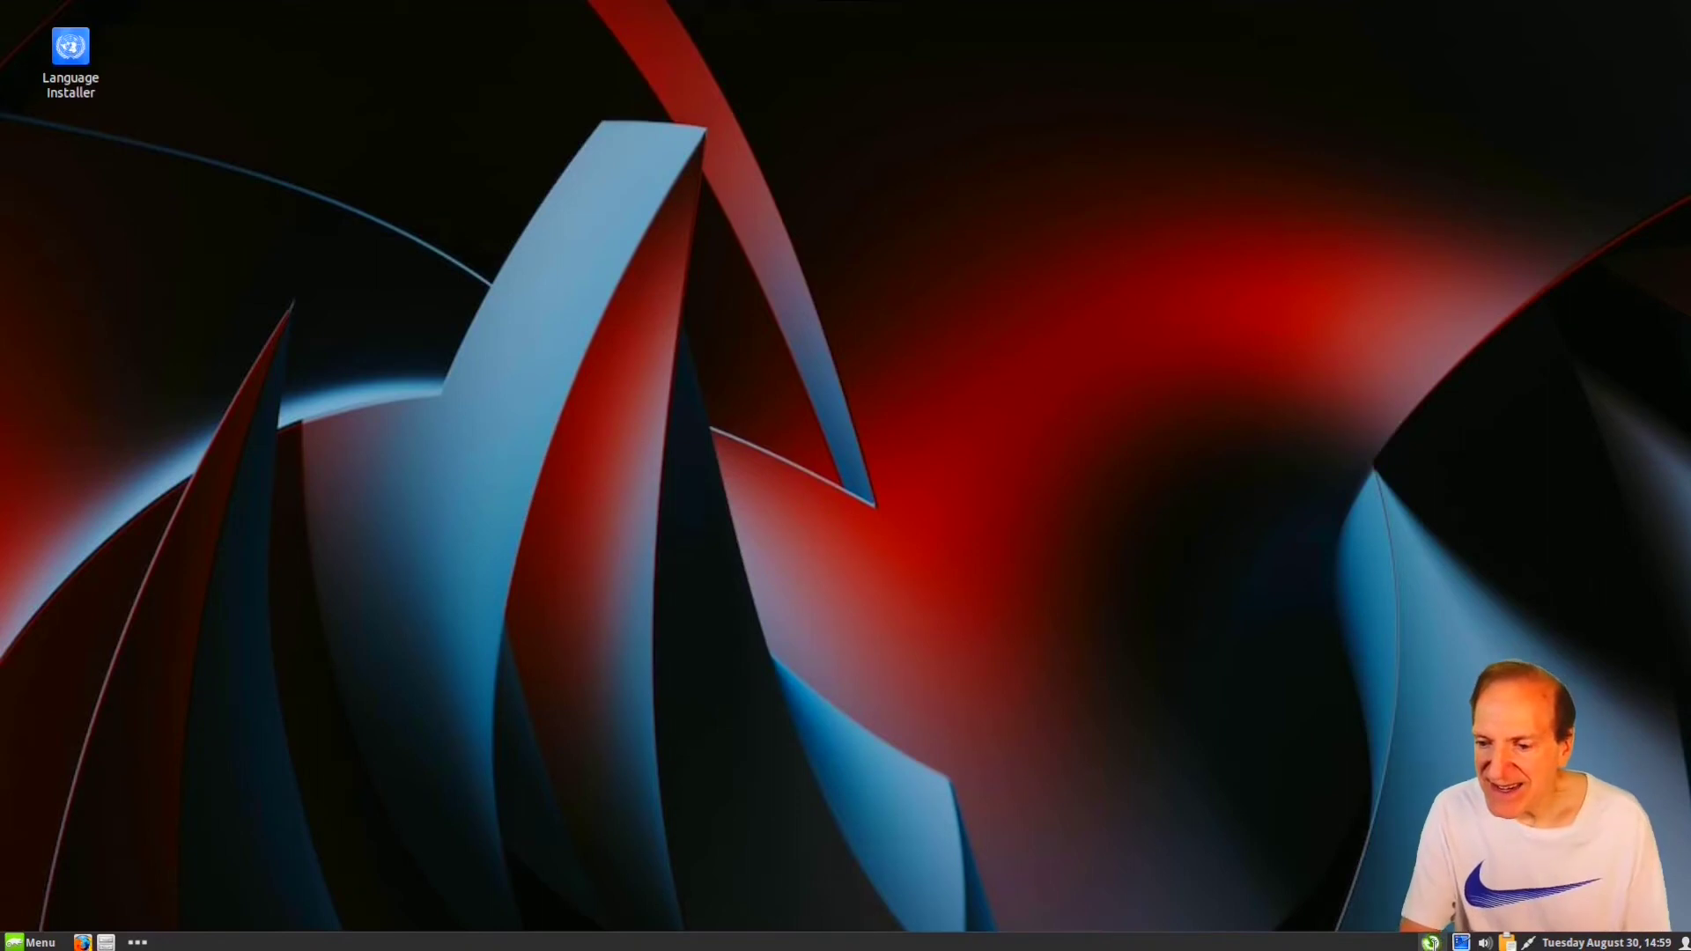
{"action": "left_click", "coordinate": [1436, 942]}
{"action": "right_click", "coordinate": [1434, 941]}
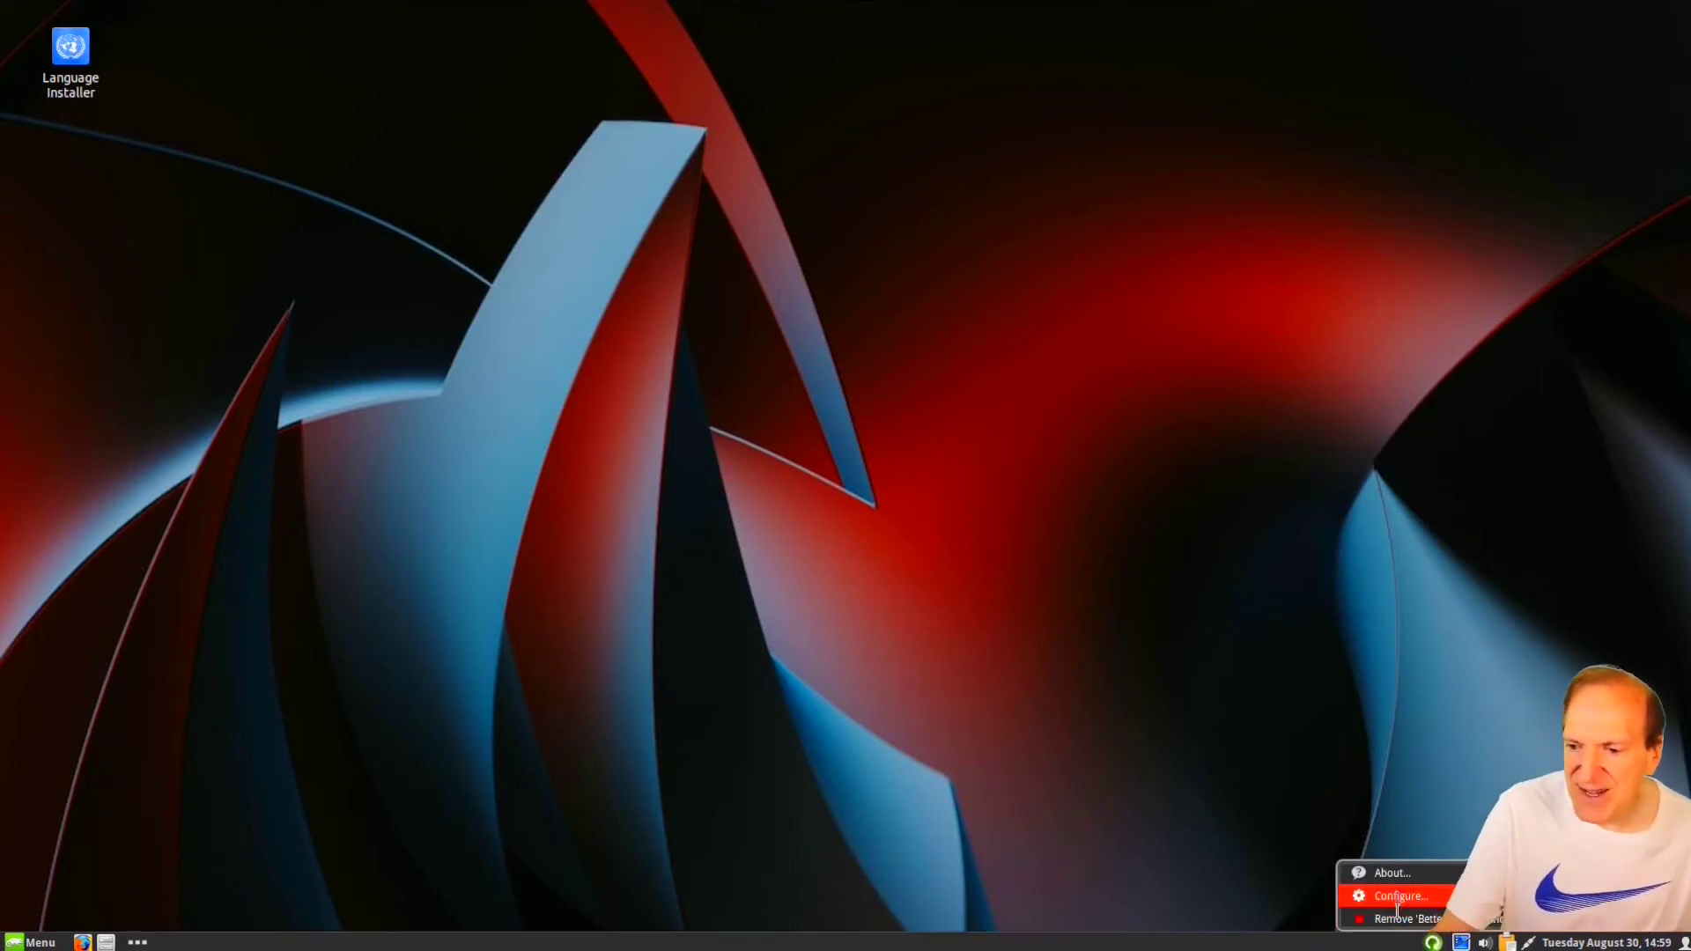
{"action": "left_click", "coordinate": [1431, 941]}
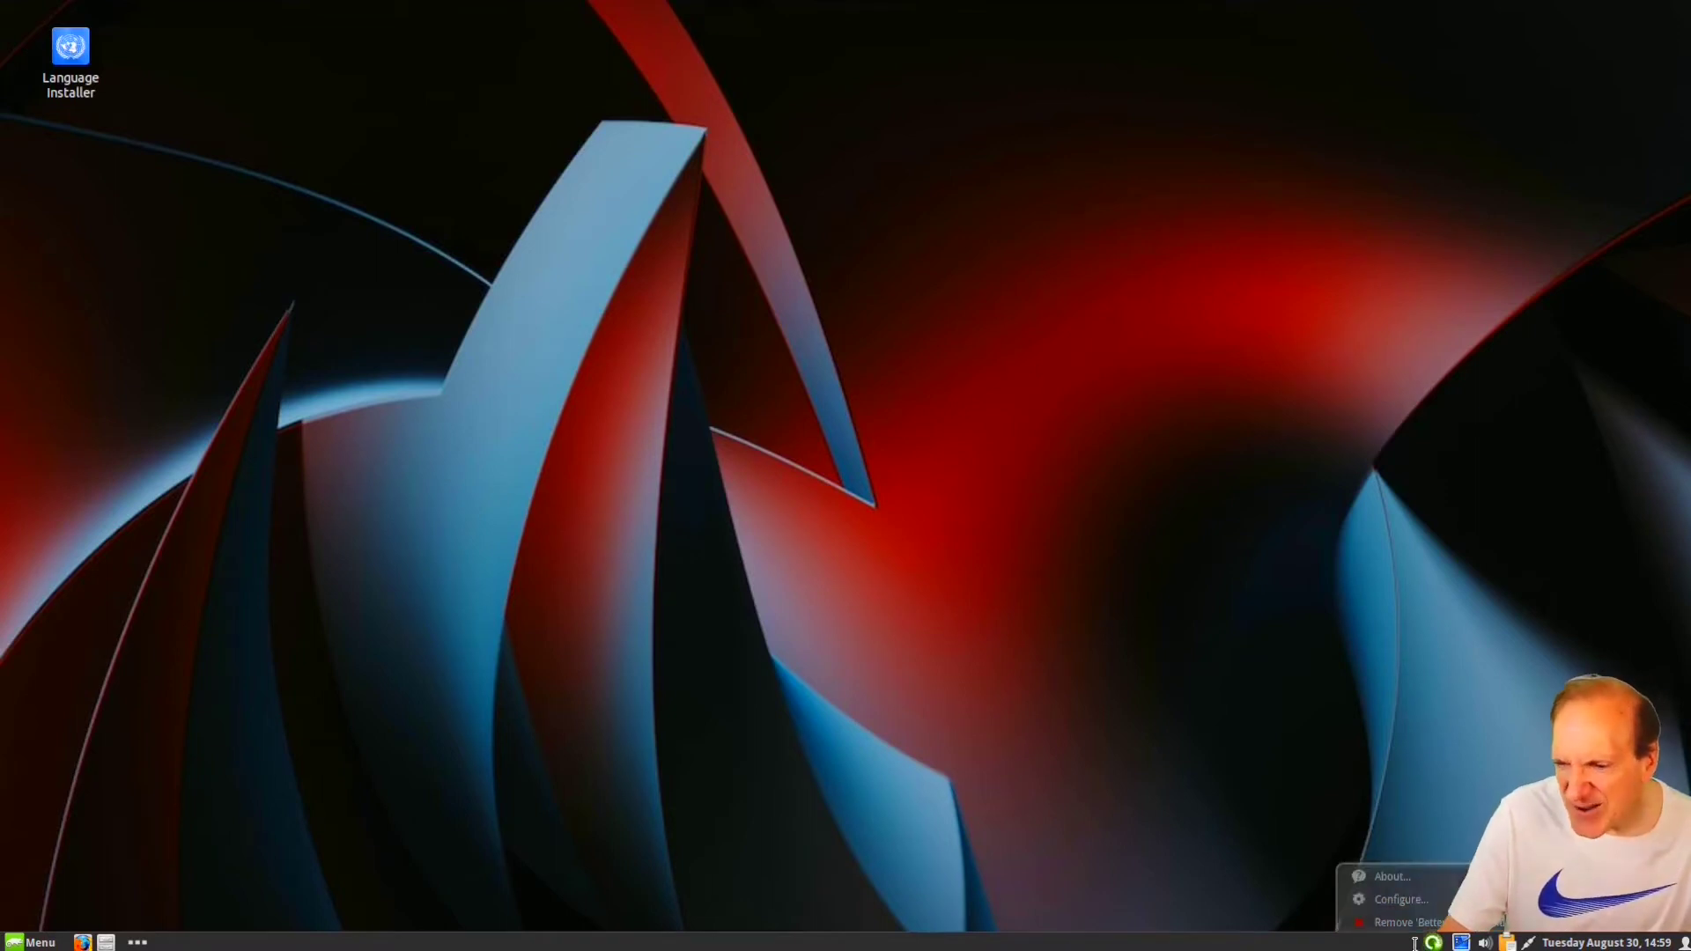
{"action": "left_click", "coordinate": [1432, 943]}
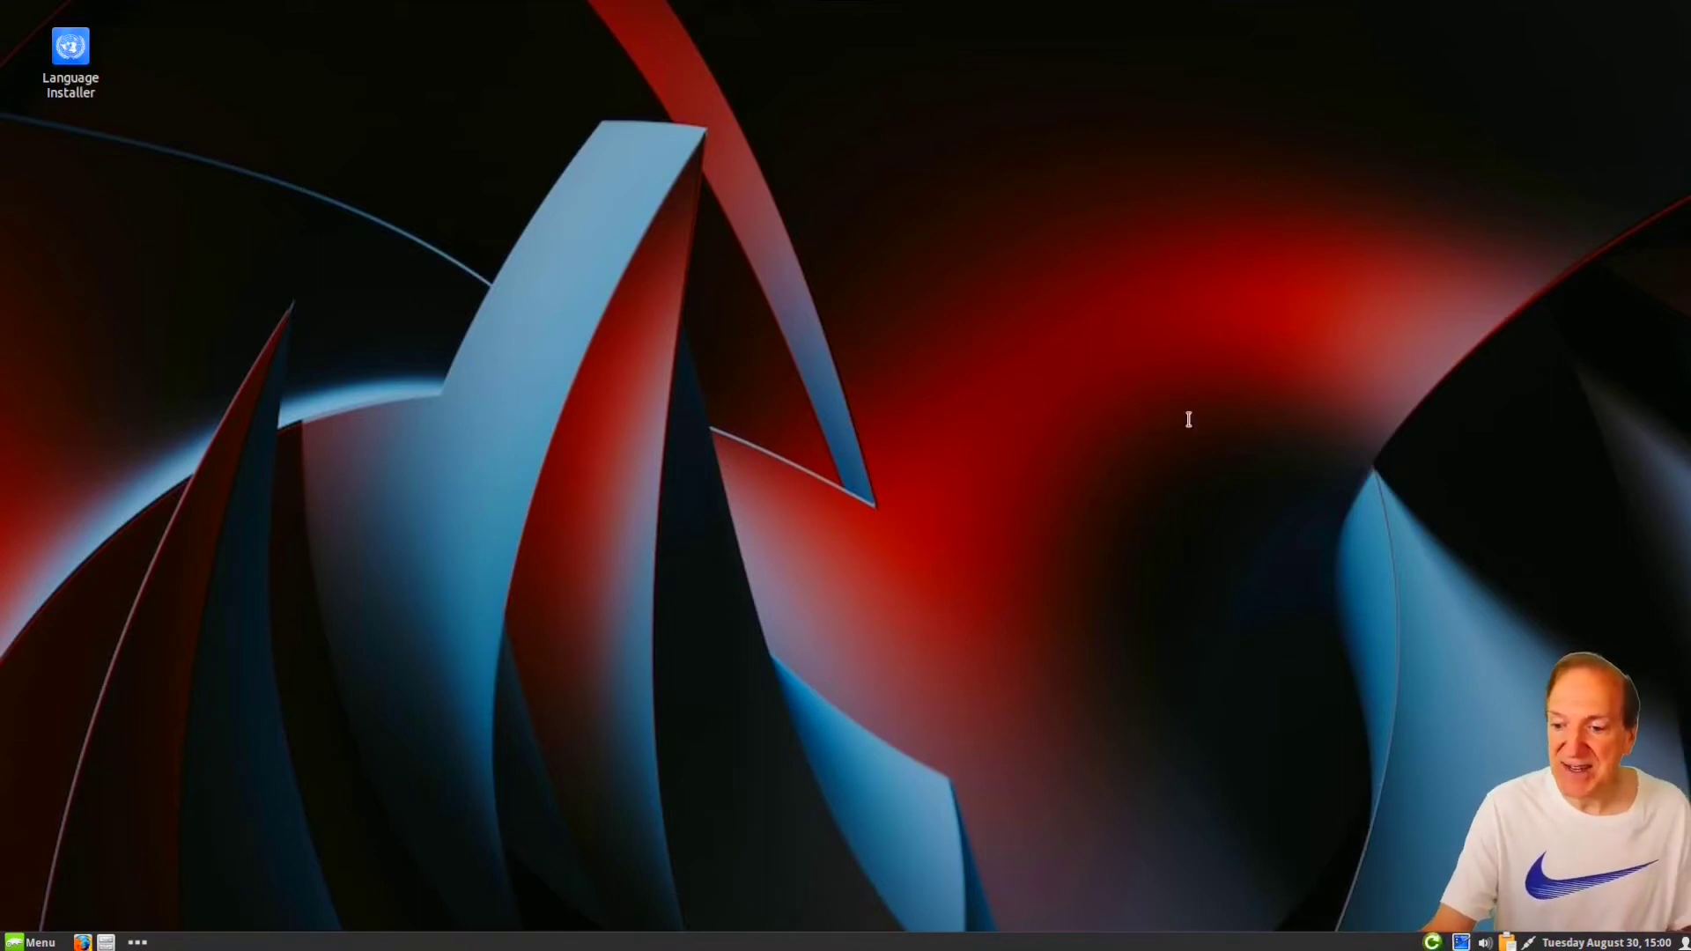
Step: Open the desktop background chooser and view the images in the Opensuse and Pictures collections
{"action": "right_click", "coordinate": [990, 284]}
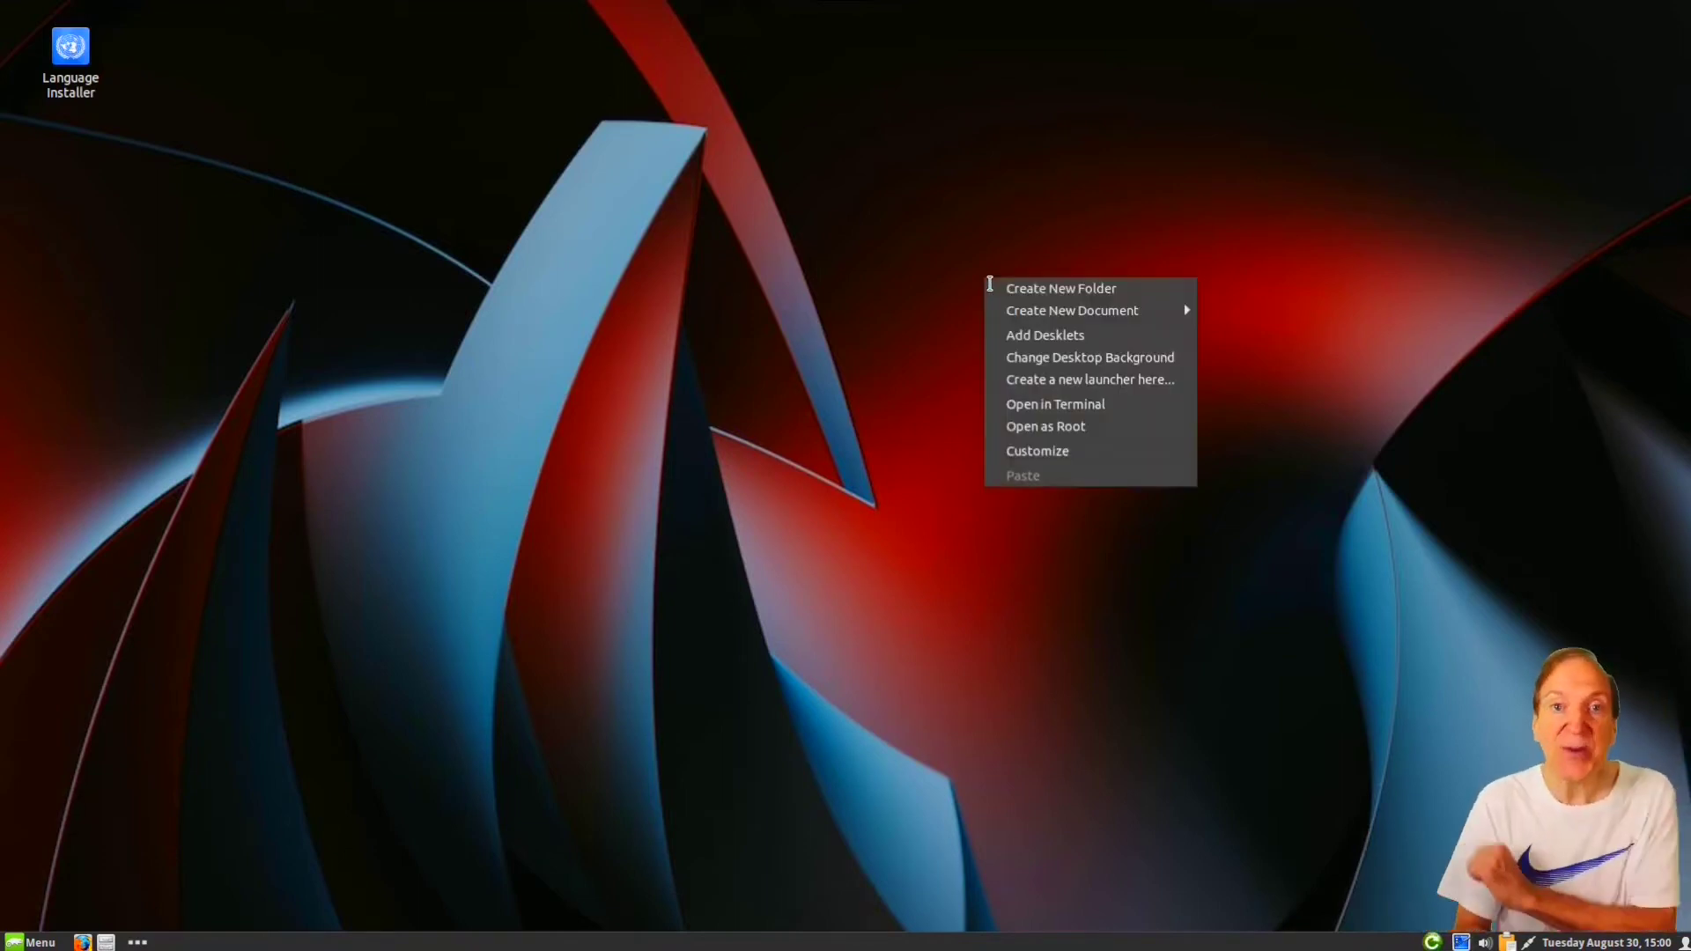
{"action": "left_click", "coordinate": [1074, 360]}
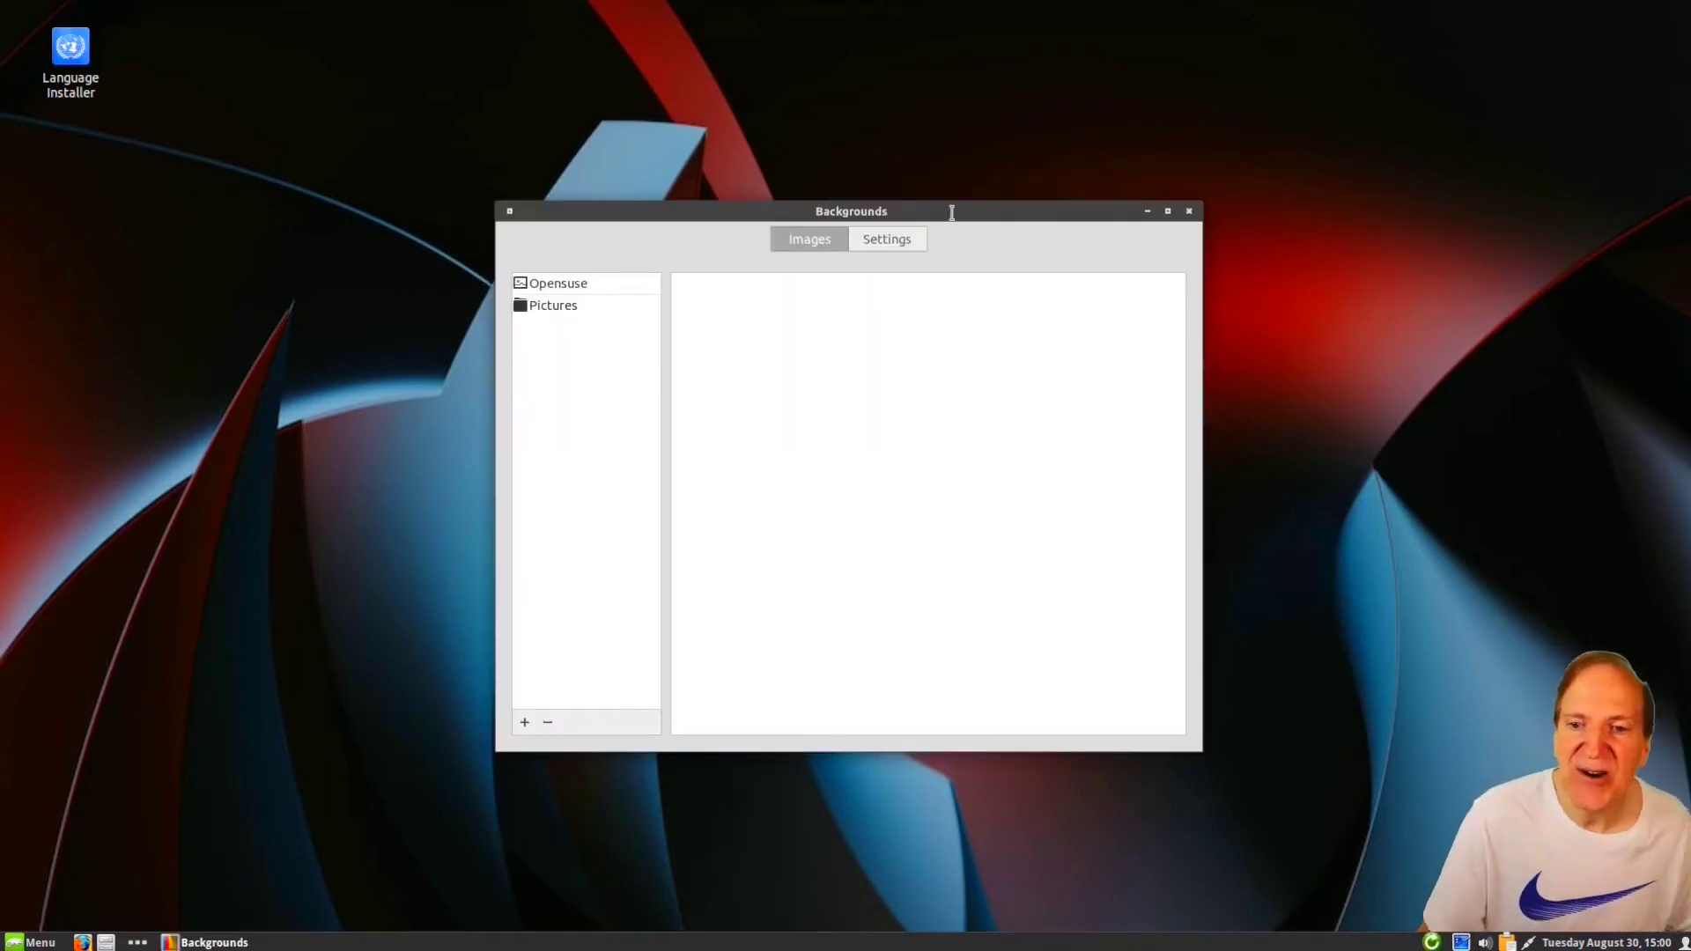
{"action": "left_click_drag", "start_coordinate": [967, 212], "coordinate": [1216, 123]}
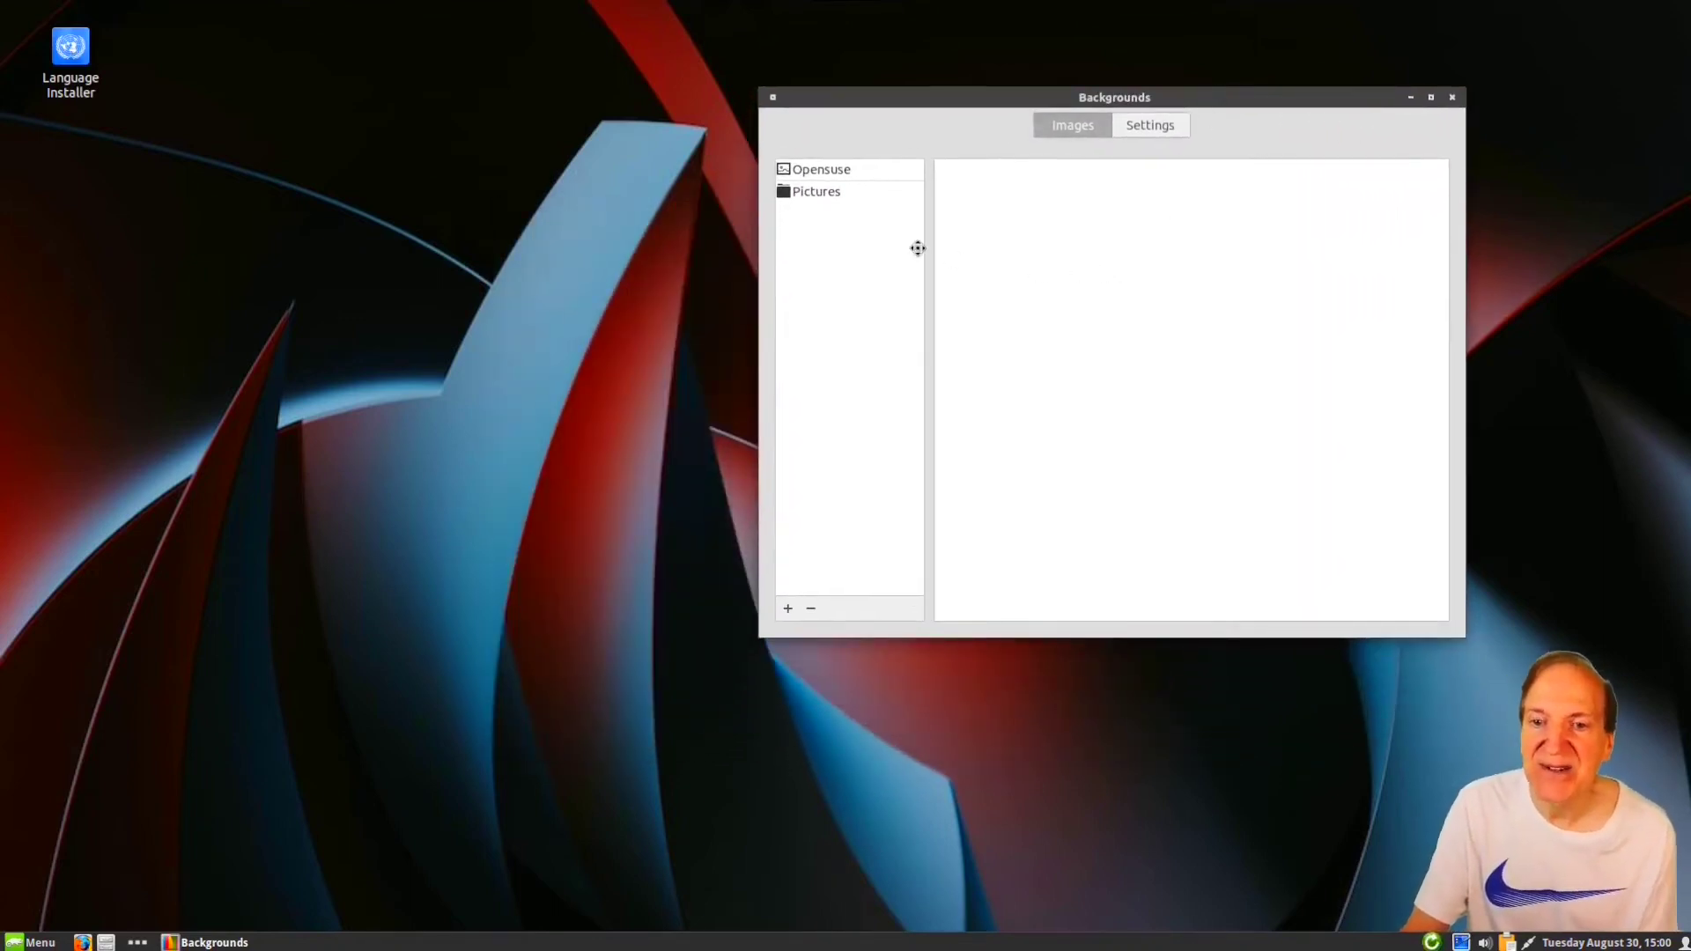
{"action": "left_click", "coordinate": [841, 172]}
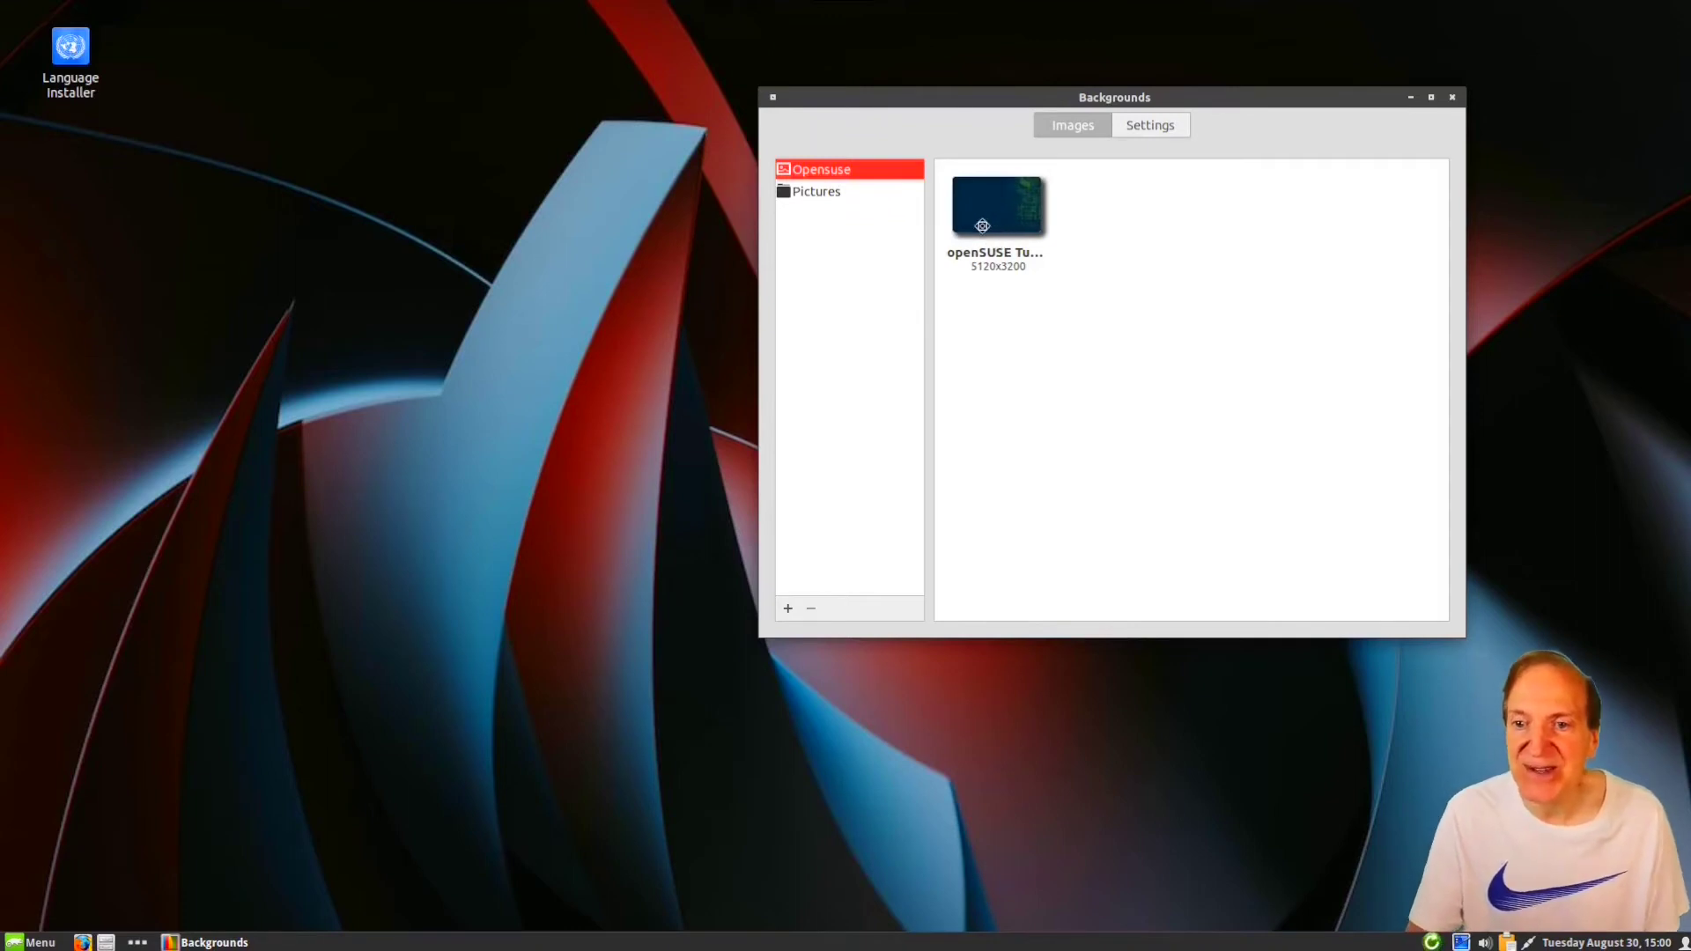
{"action": "left_click", "coordinate": [822, 194]}
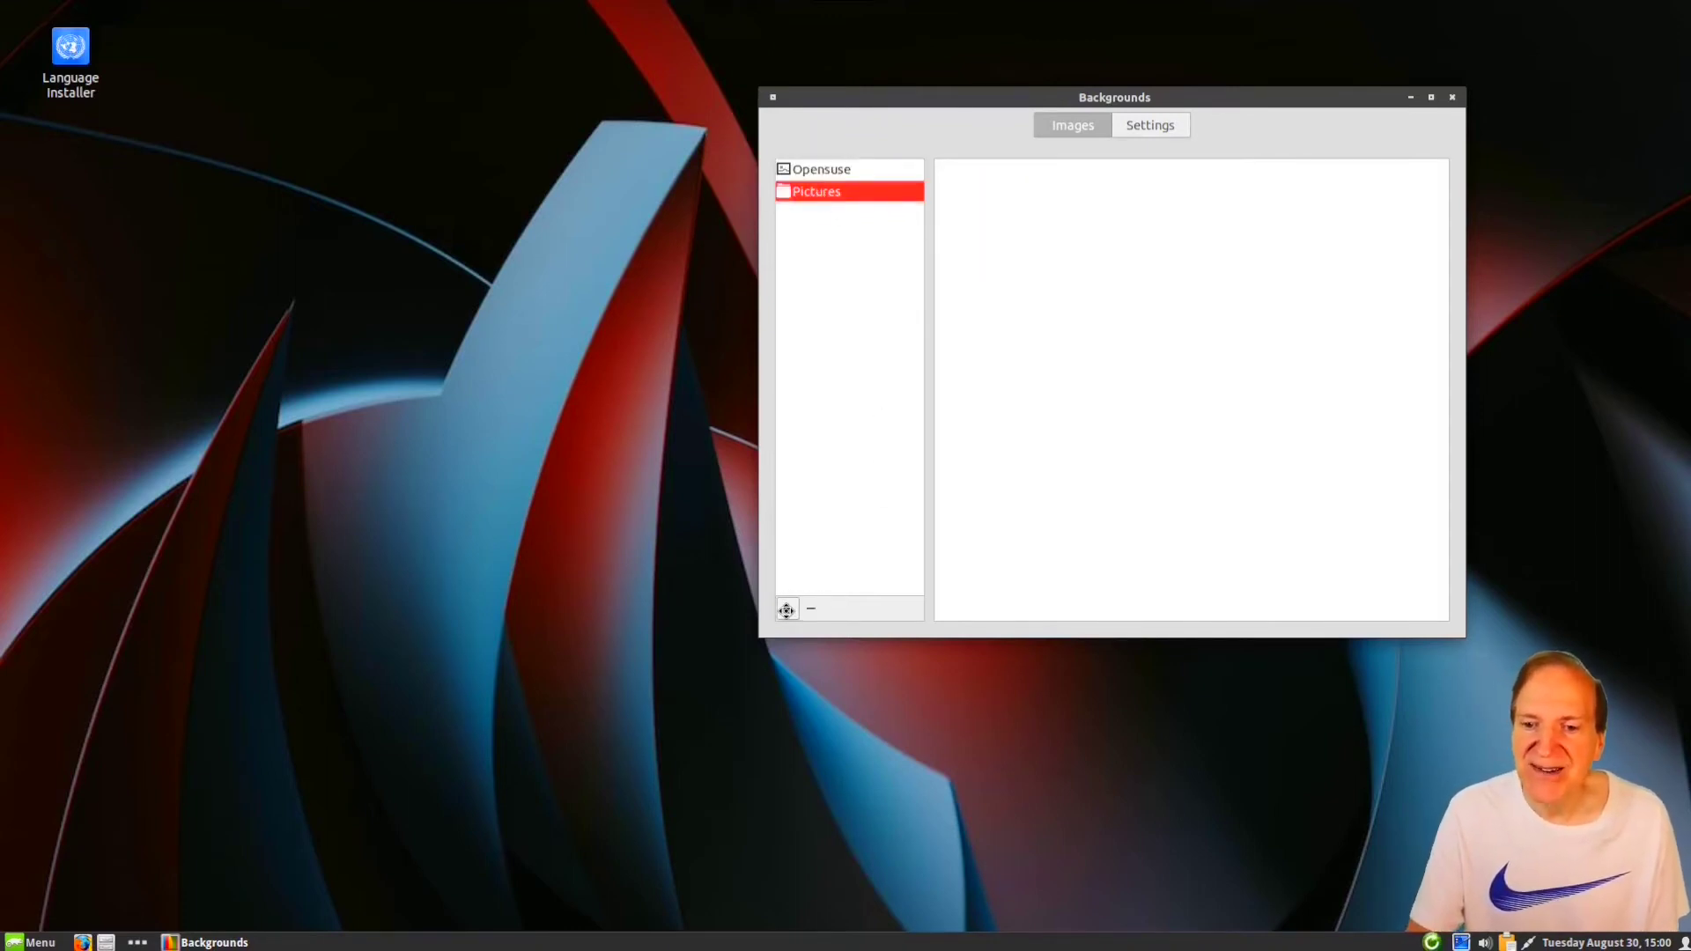
Step: Start adding a folder to the background collections and browse the computer's file system to /usr/share
{"action": "left_click", "coordinate": [787, 609]}
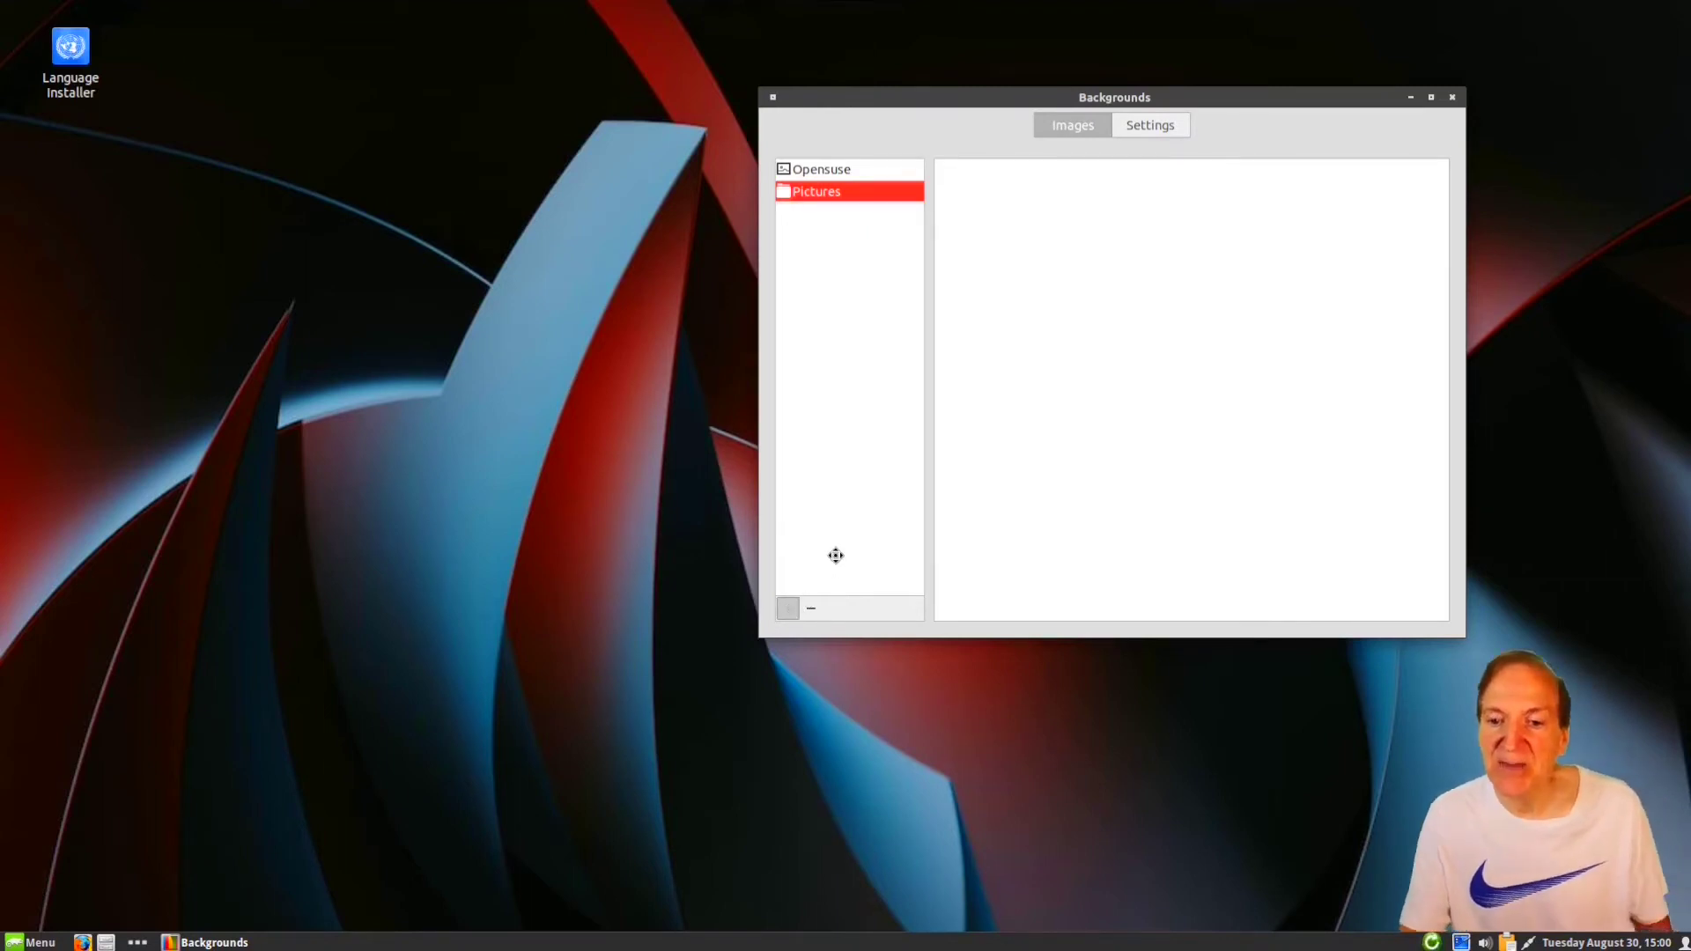
{"action": "left_click", "coordinate": [792, 609]}
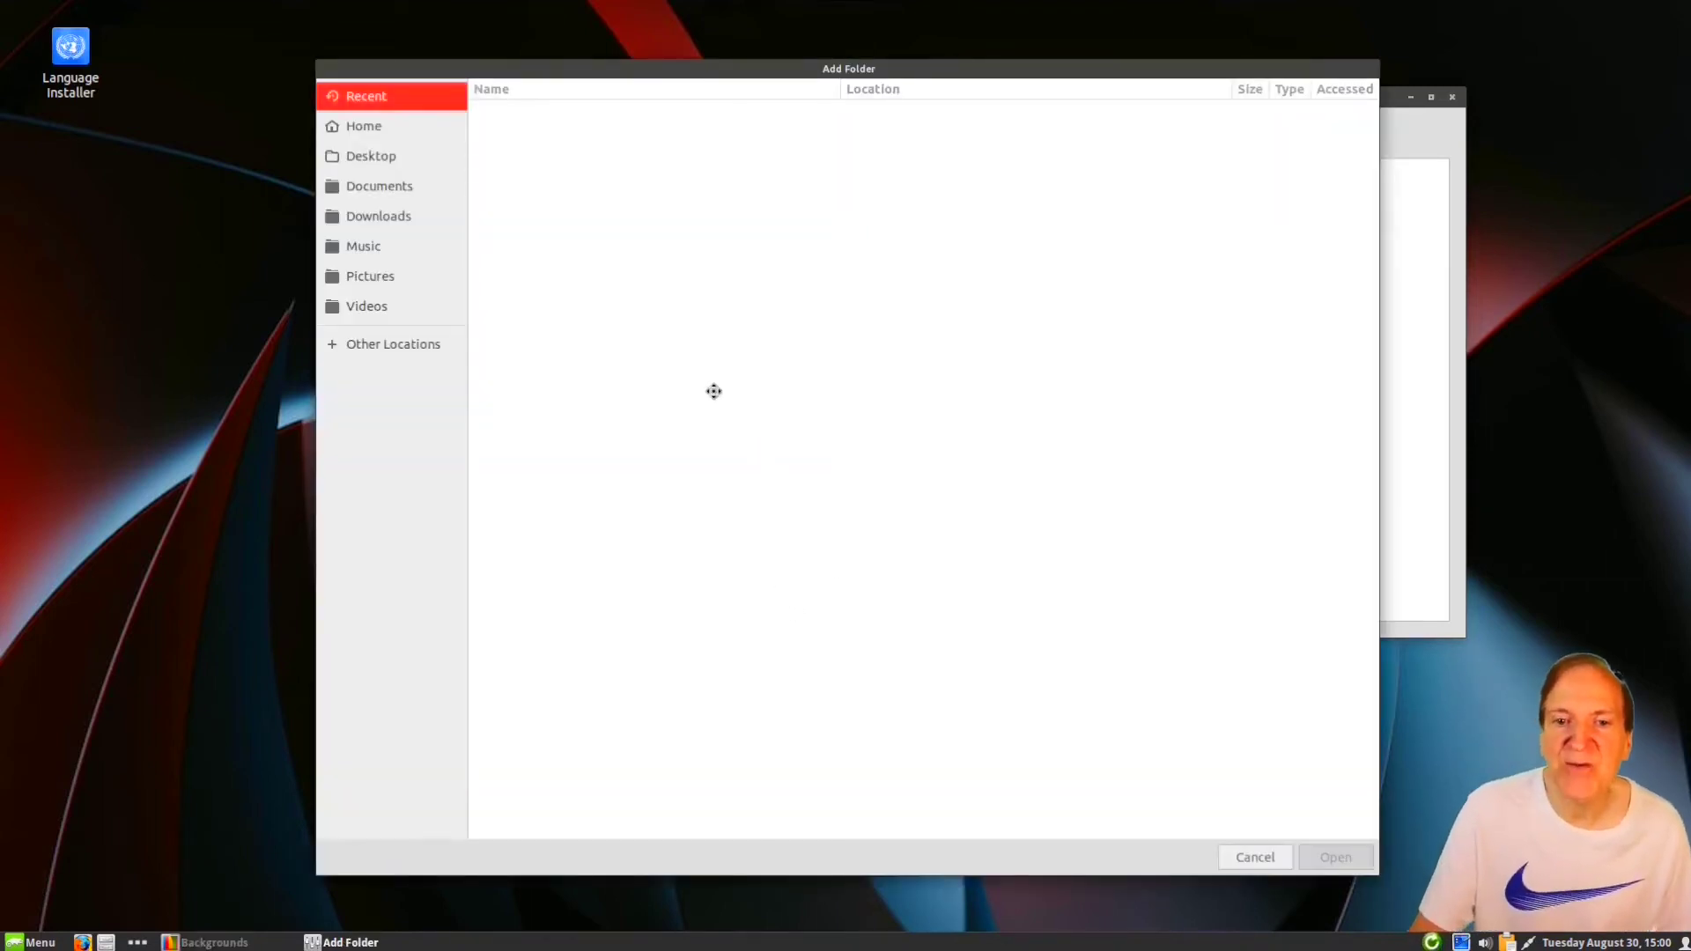
{"action": "left_click", "coordinate": [377, 277]}
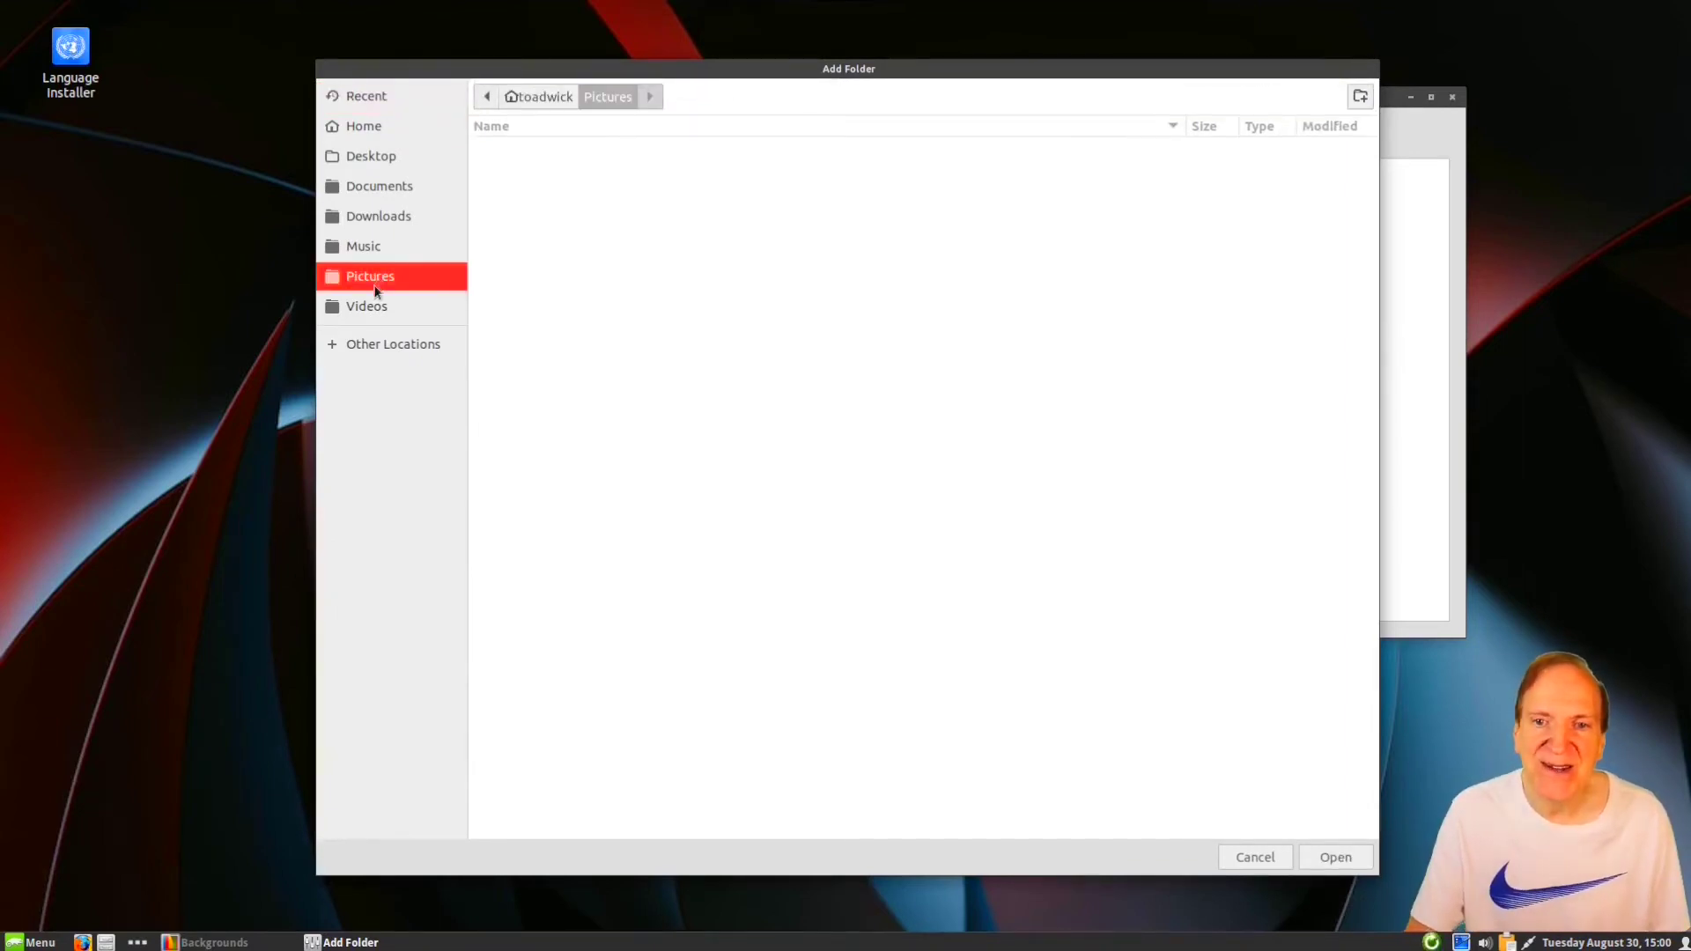
{"action": "left_click", "coordinate": [325, 349]}
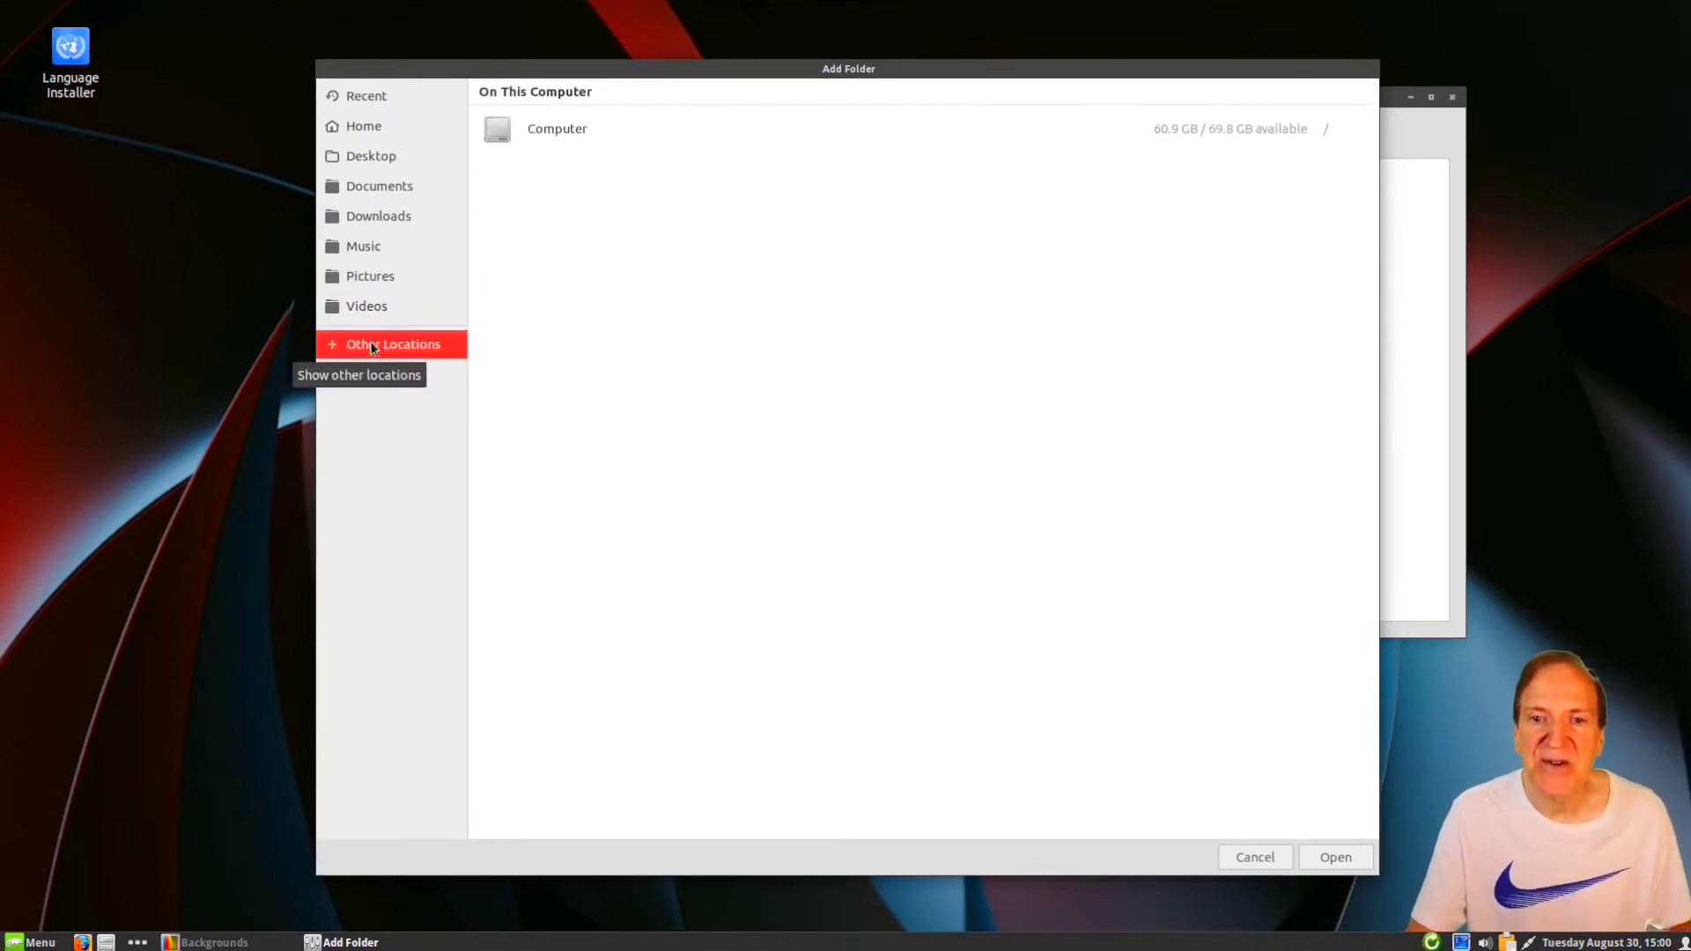
{"action": "left_click", "coordinate": [498, 130]}
{"action": "left_click", "coordinate": [499, 170]}
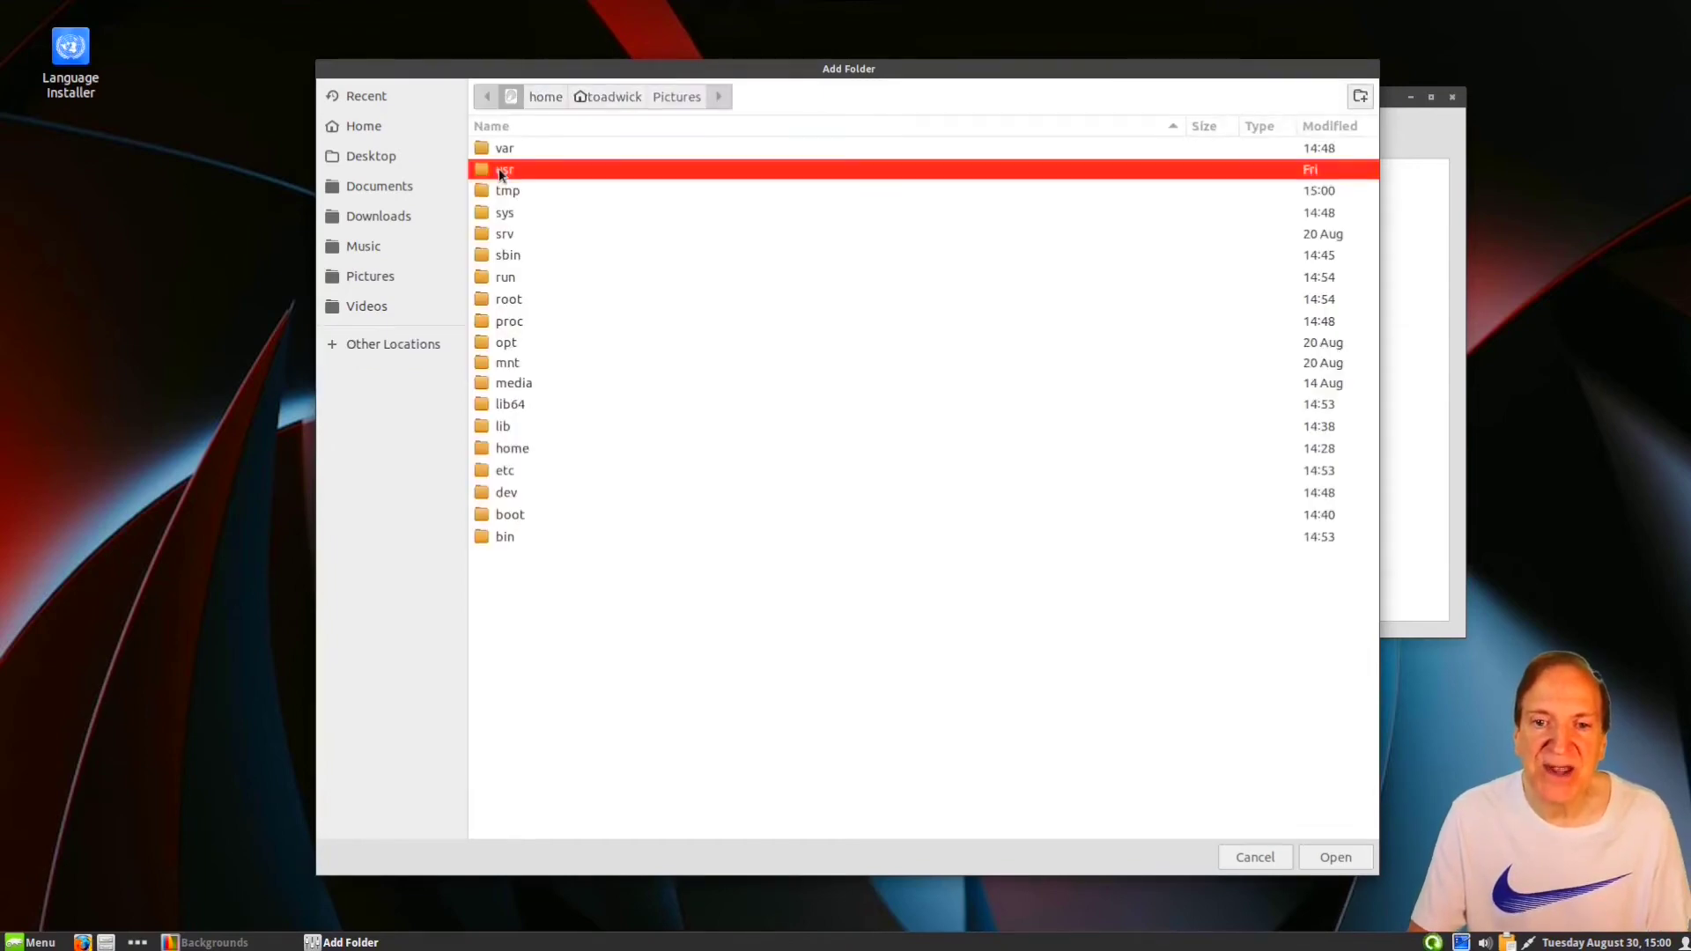
{"action": "double_click", "coordinate": [498, 169]}
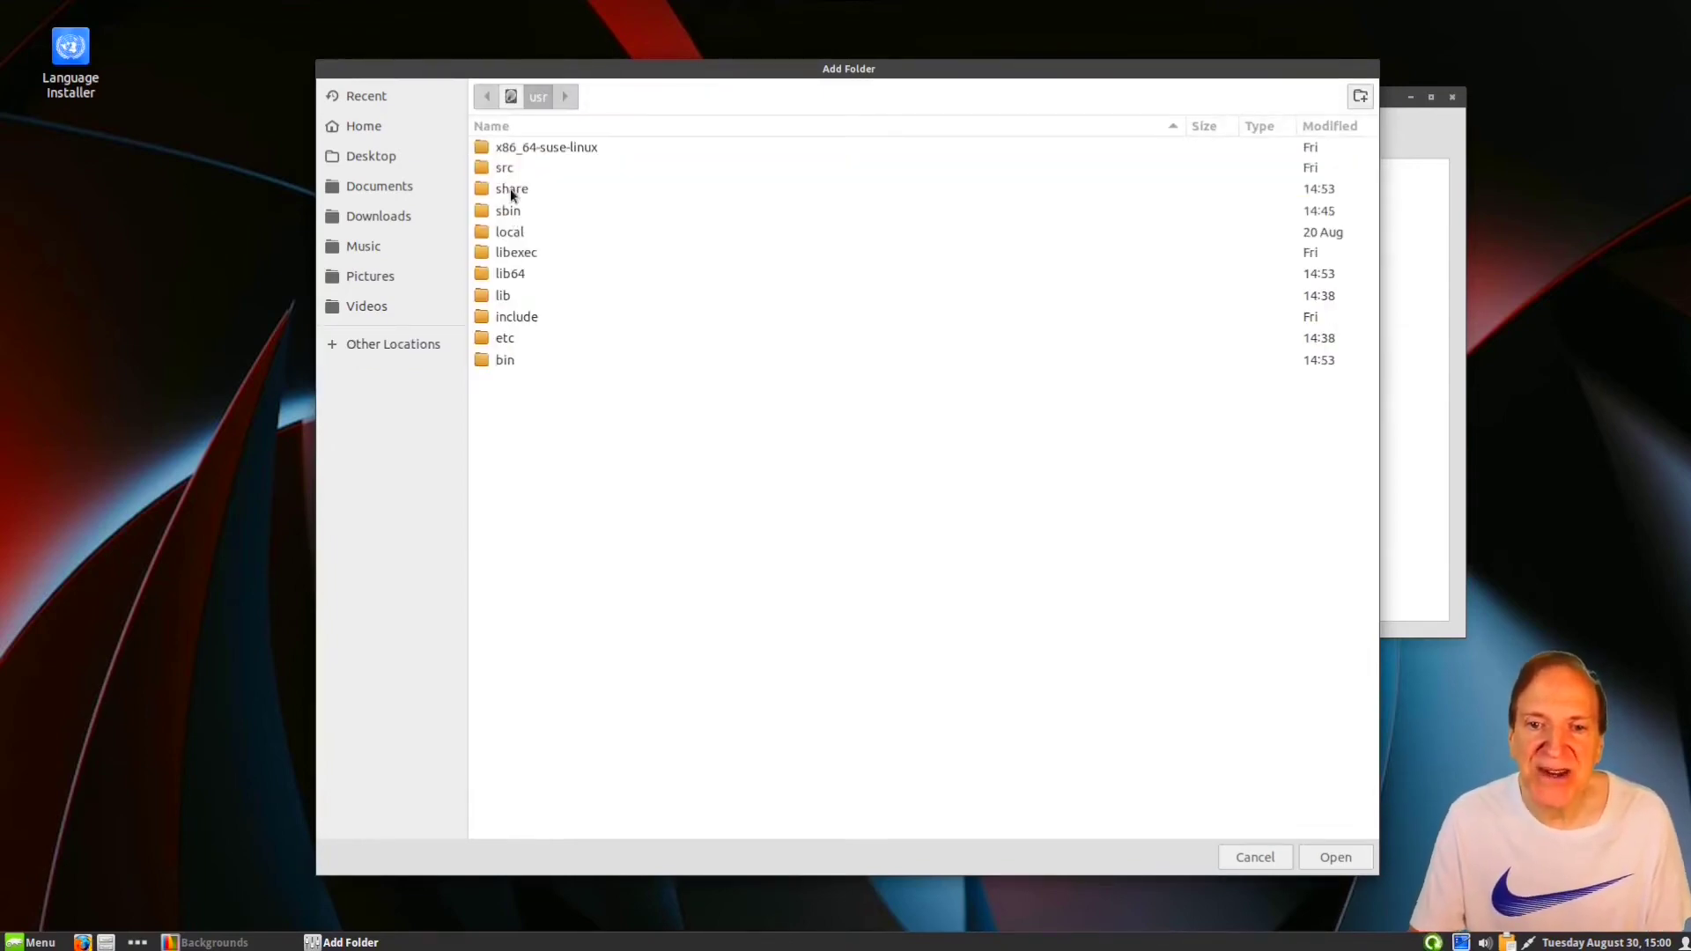
{"action": "double_click", "coordinate": [510, 188]}
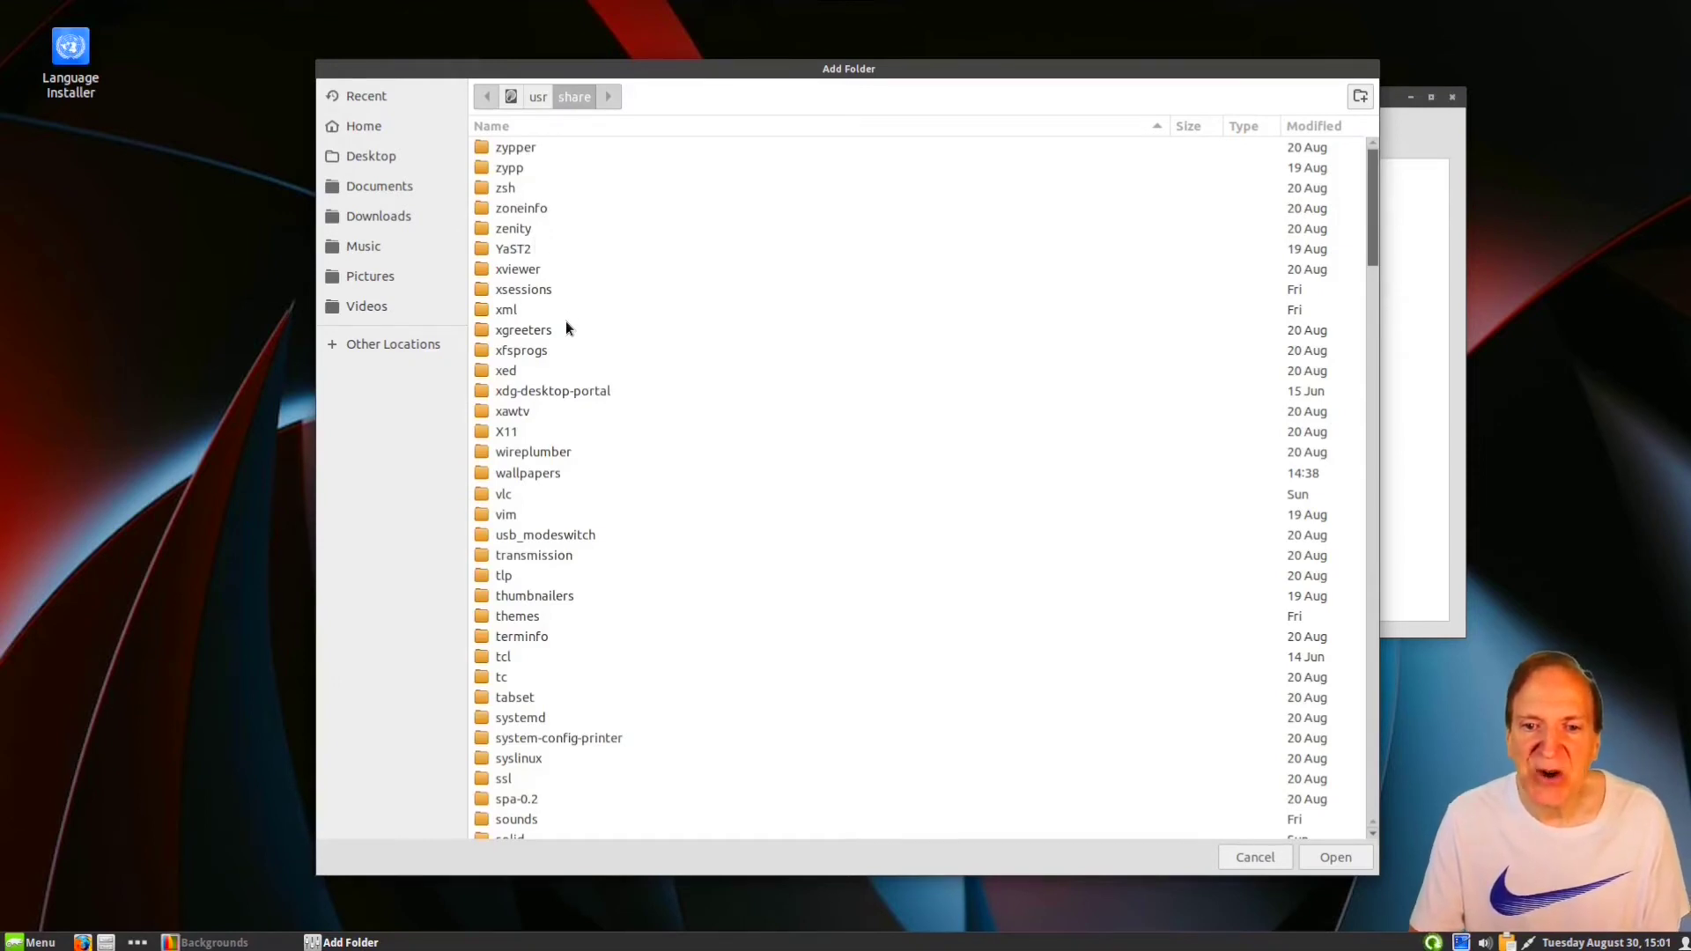
Step: Add the wallpapers folder from /usr/share as a background collection, view its images, and close the chooser
{"action": "scroll", "coordinate": [527, 541], "scroll_direction": "down", "scroll_amount": 9}
{"action": "scroll", "coordinate": [589, 432], "scroll_direction": "up", "scroll_amount": 10}
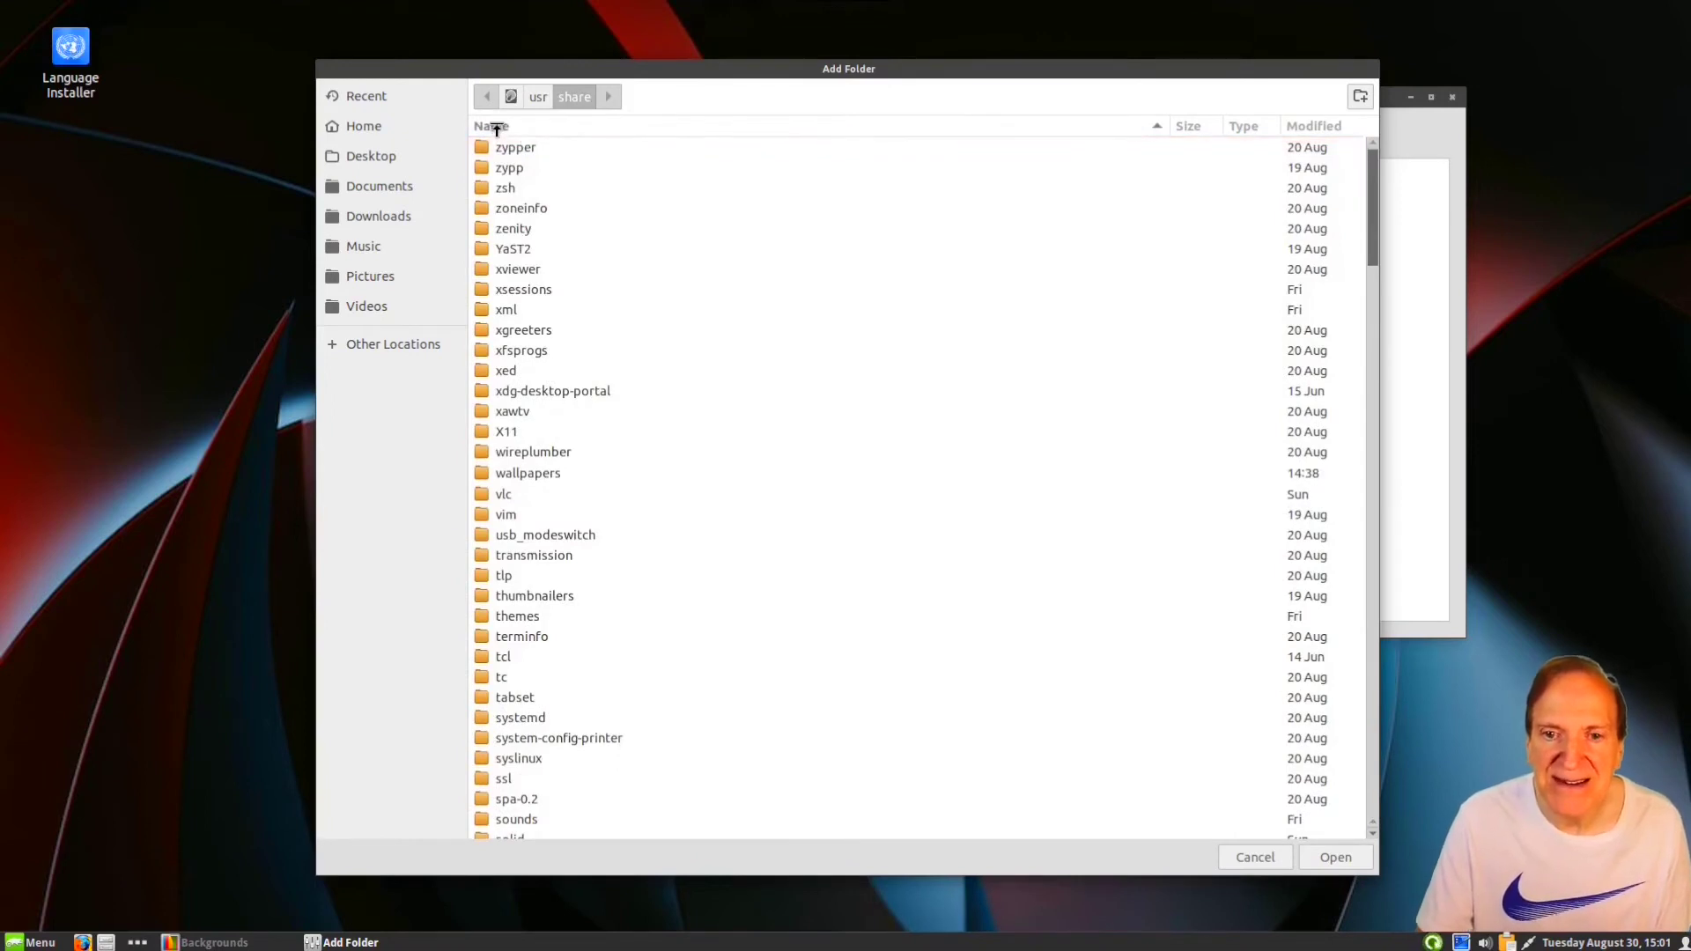
{"action": "double_click", "coordinate": [520, 473]}
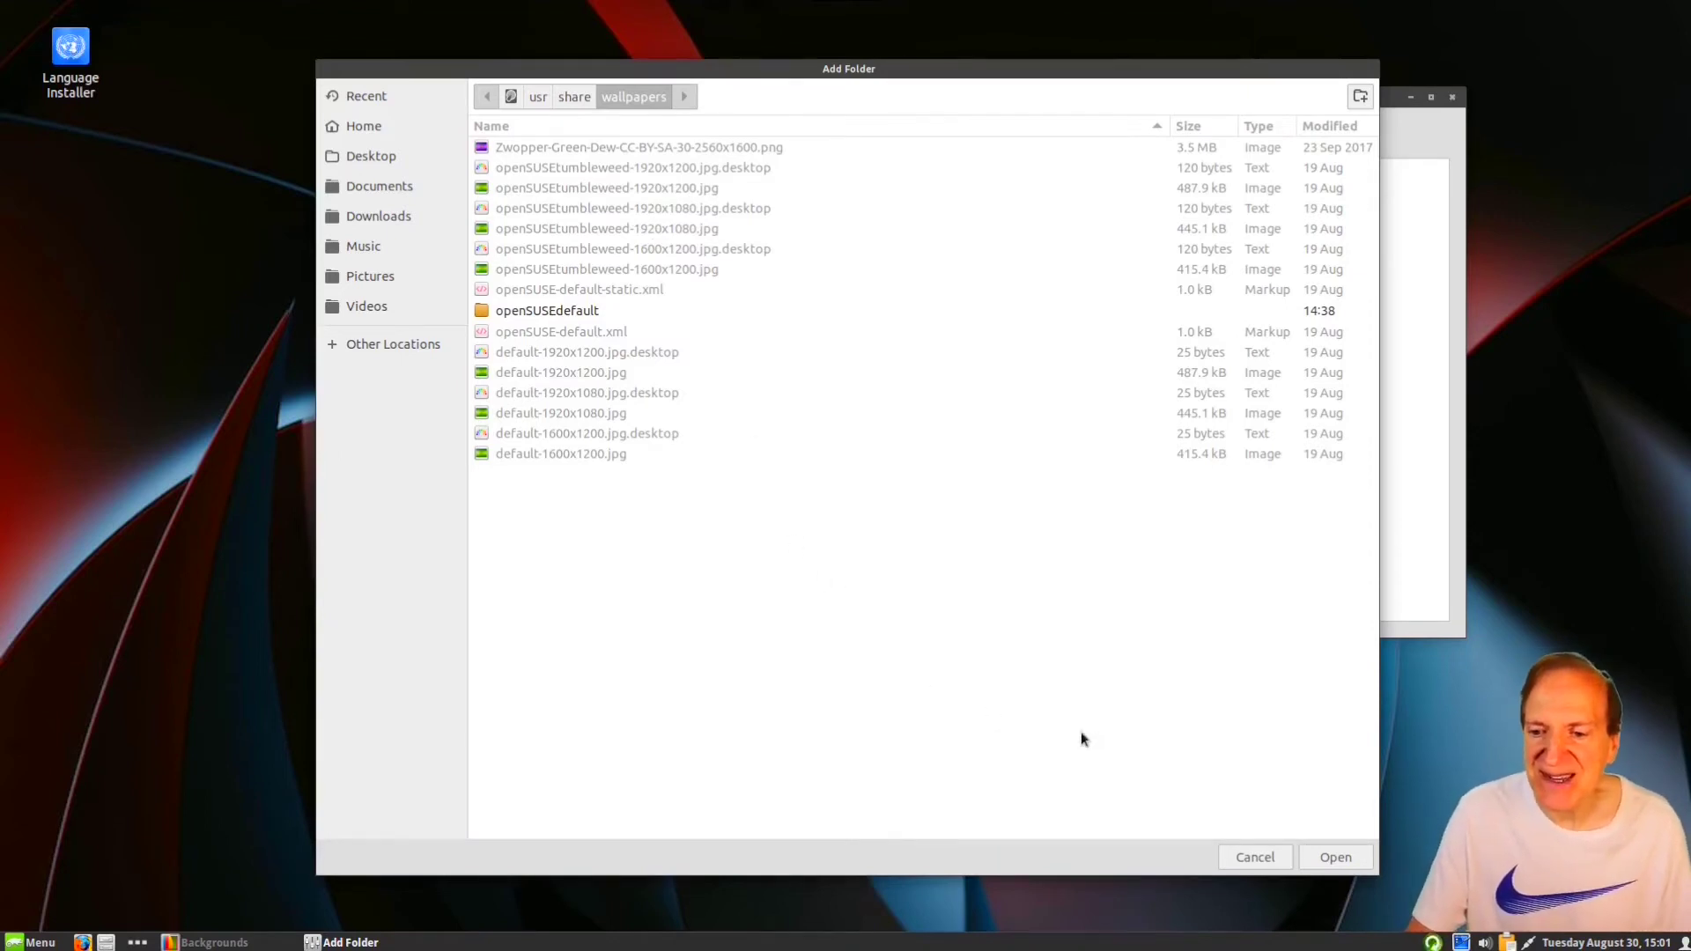
{"action": "left_click", "coordinate": [1328, 859]}
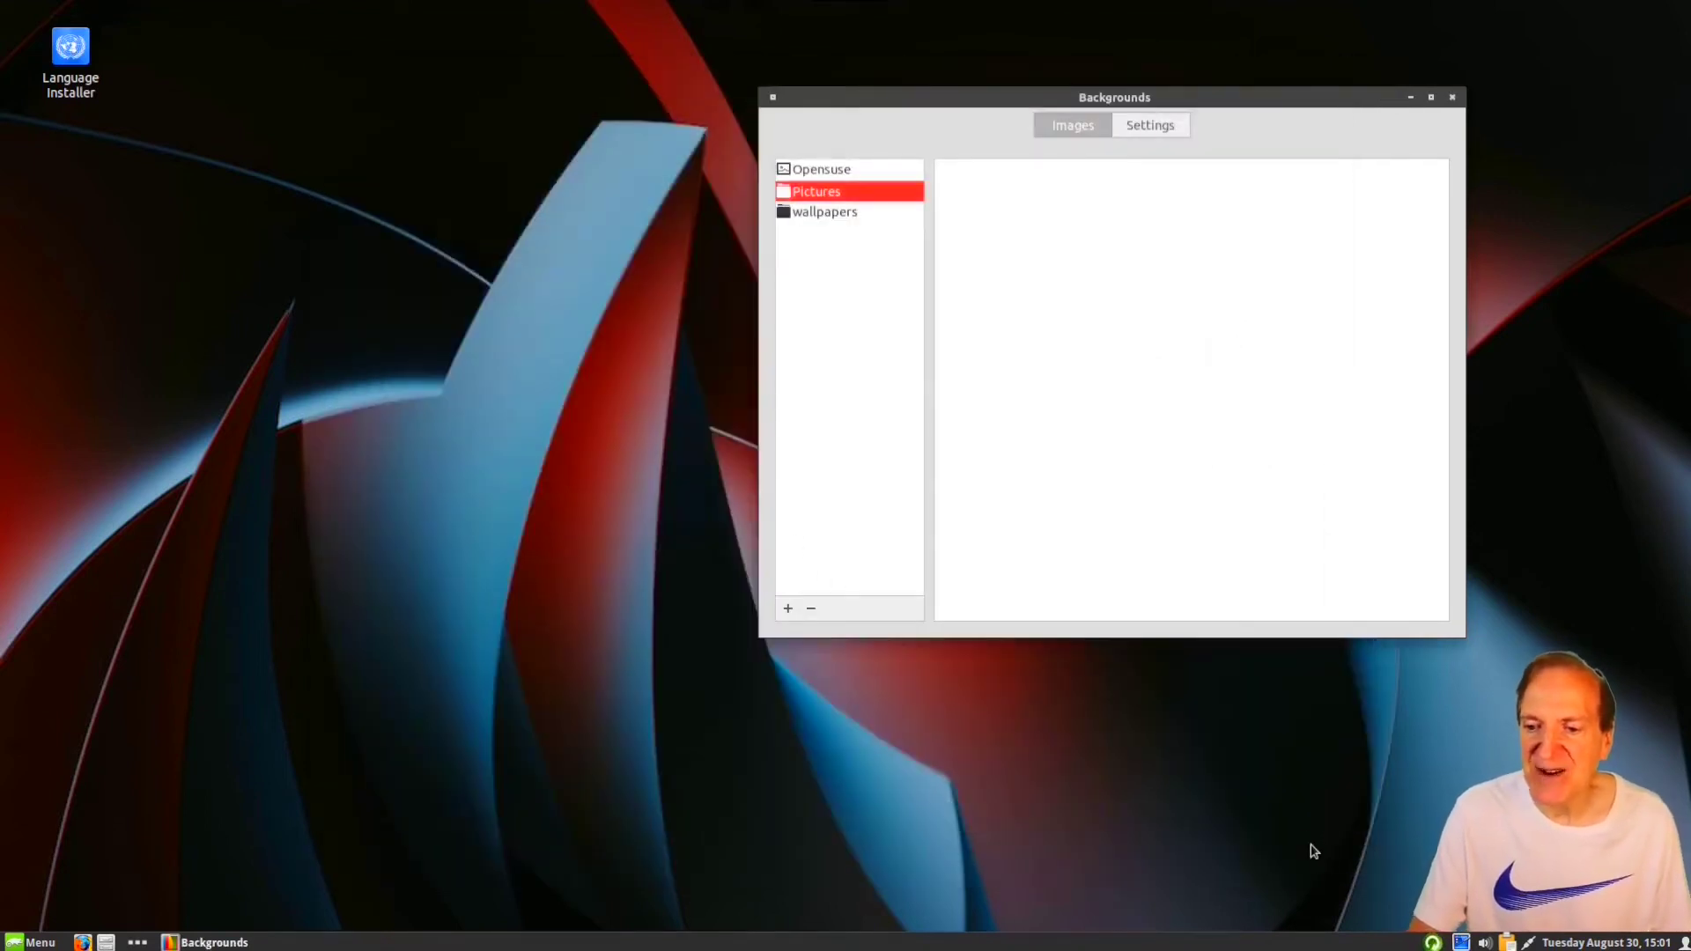
{"action": "left_click", "coordinate": [829, 210]}
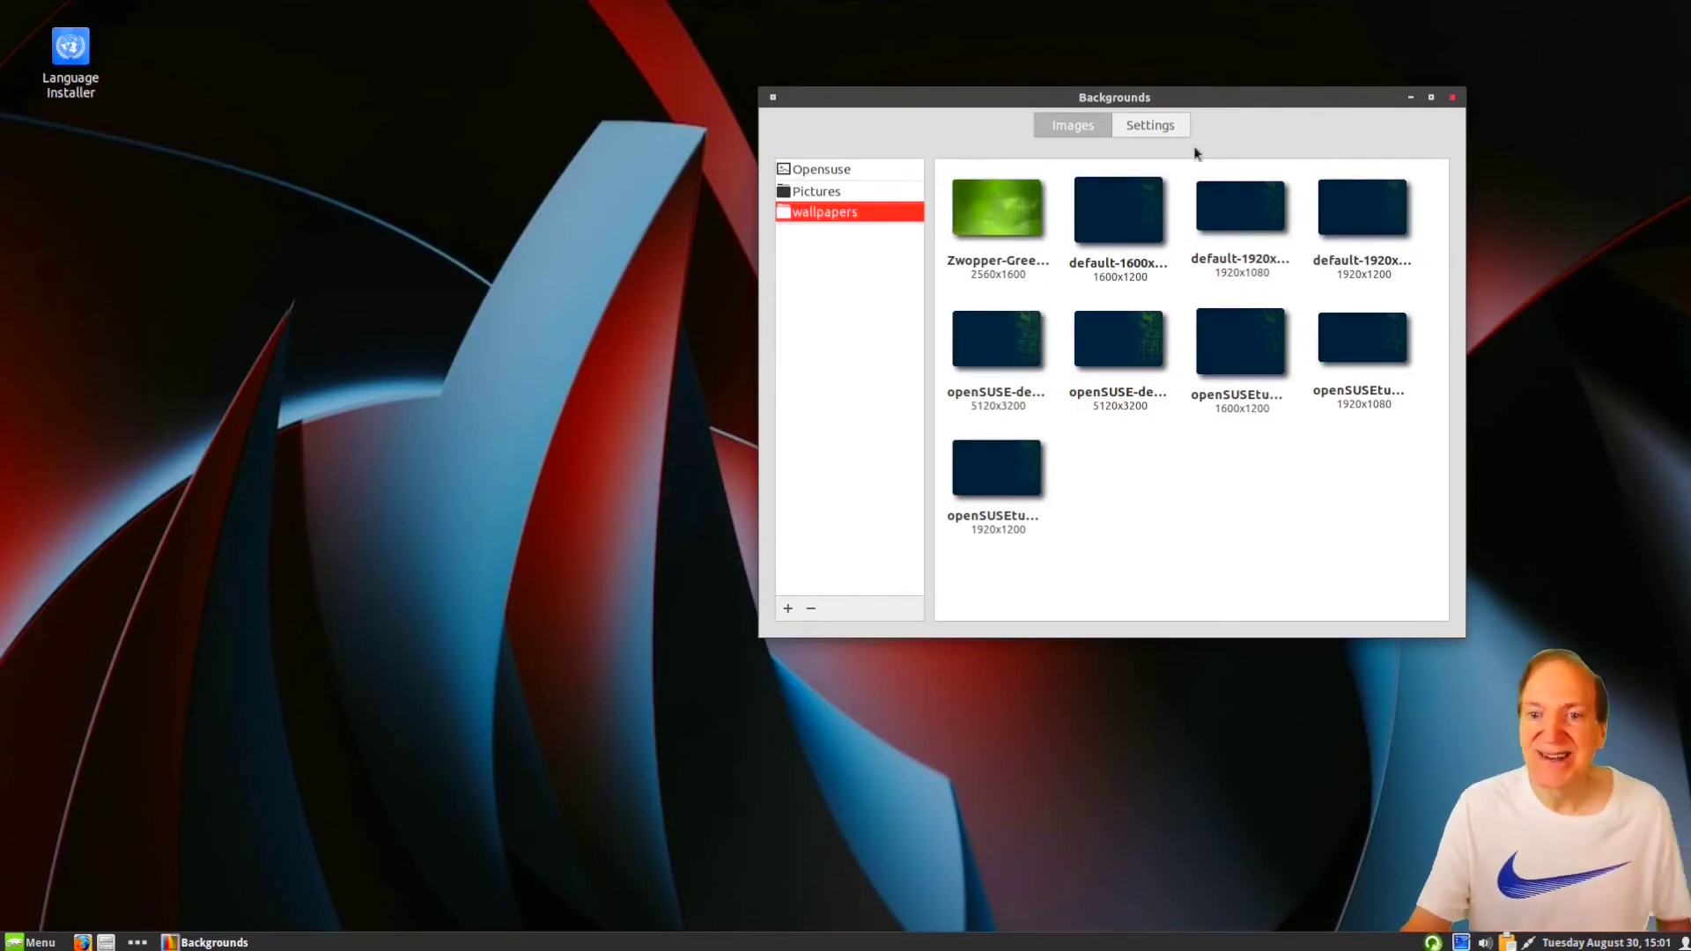
{"action": "left_click", "coordinate": [1453, 98]}
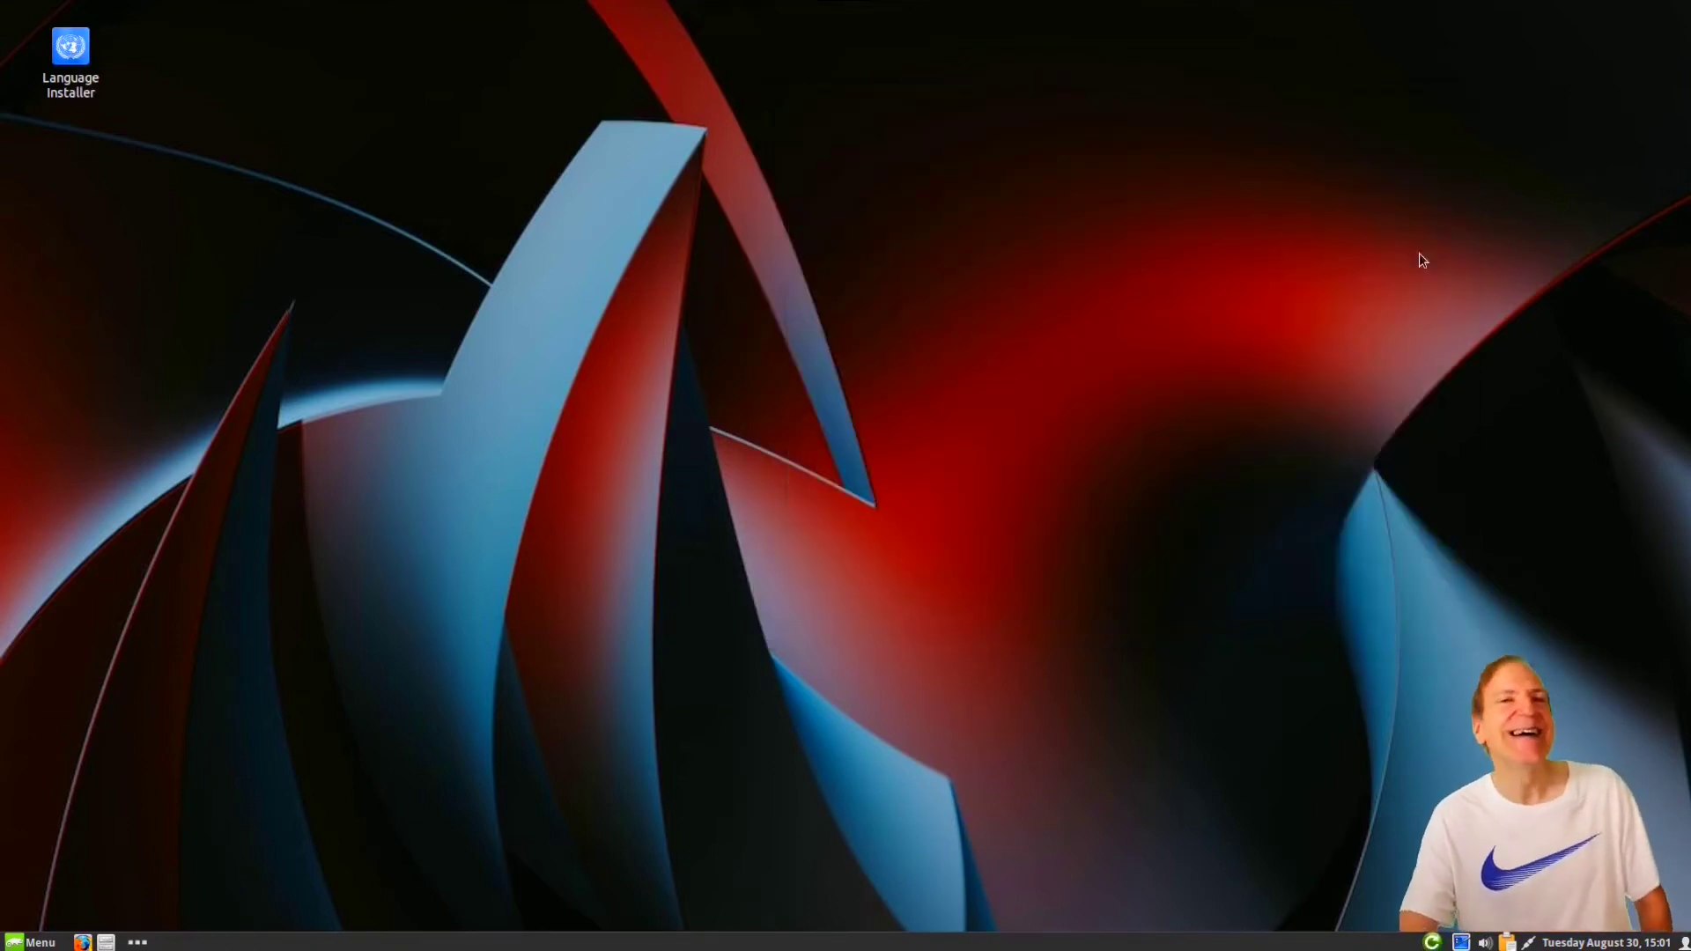
Step: Turn on the Clicking on the applet trigger for Better Backgrounds, close the settings, and check the applet's context options
{"action": "right_click", "coordinate": [1432, 943]}
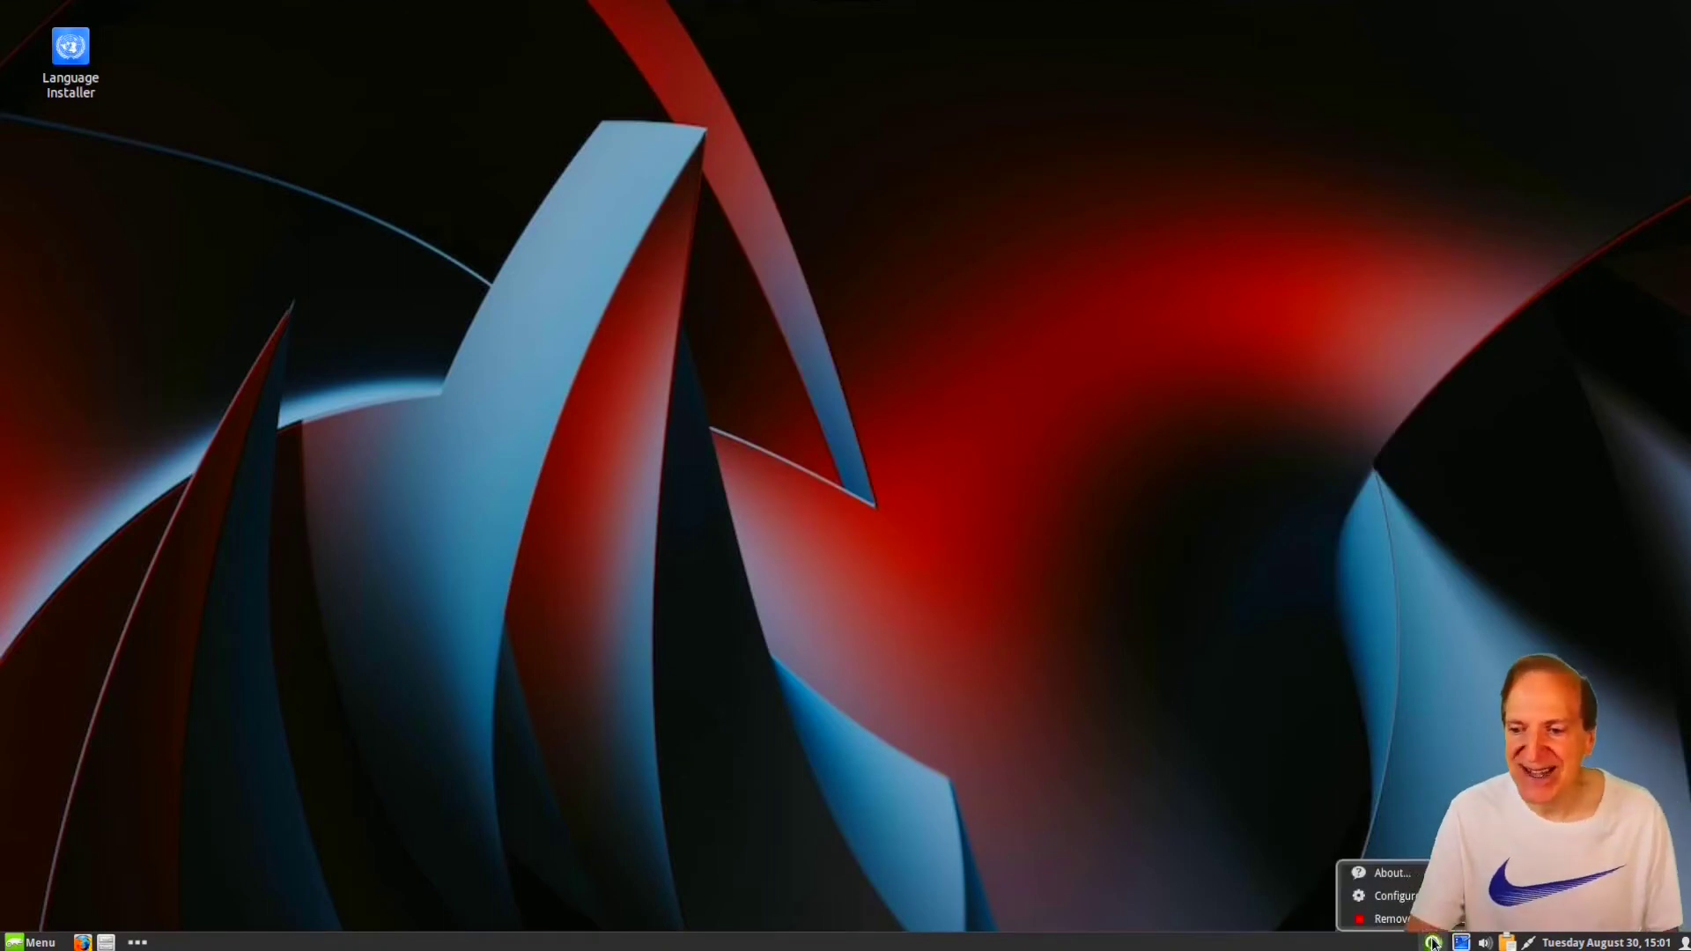
{"action": "left_click", "coordinate": [1383, 896]}
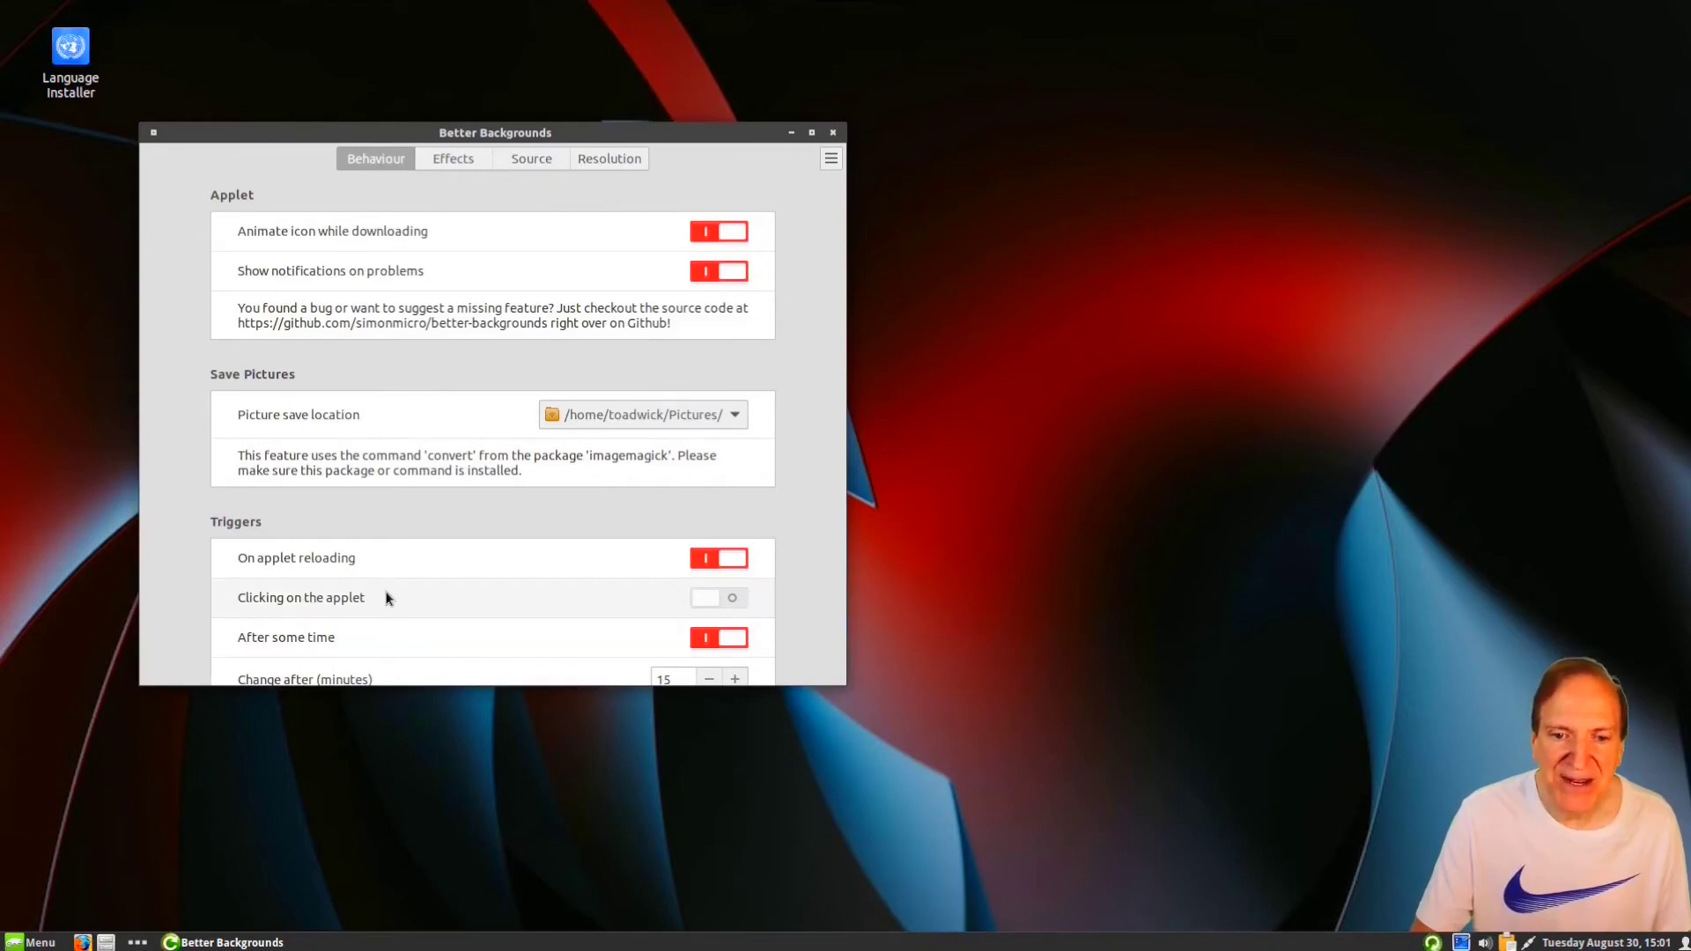
{"action": "left_click", "coordinate": [730, 598]}
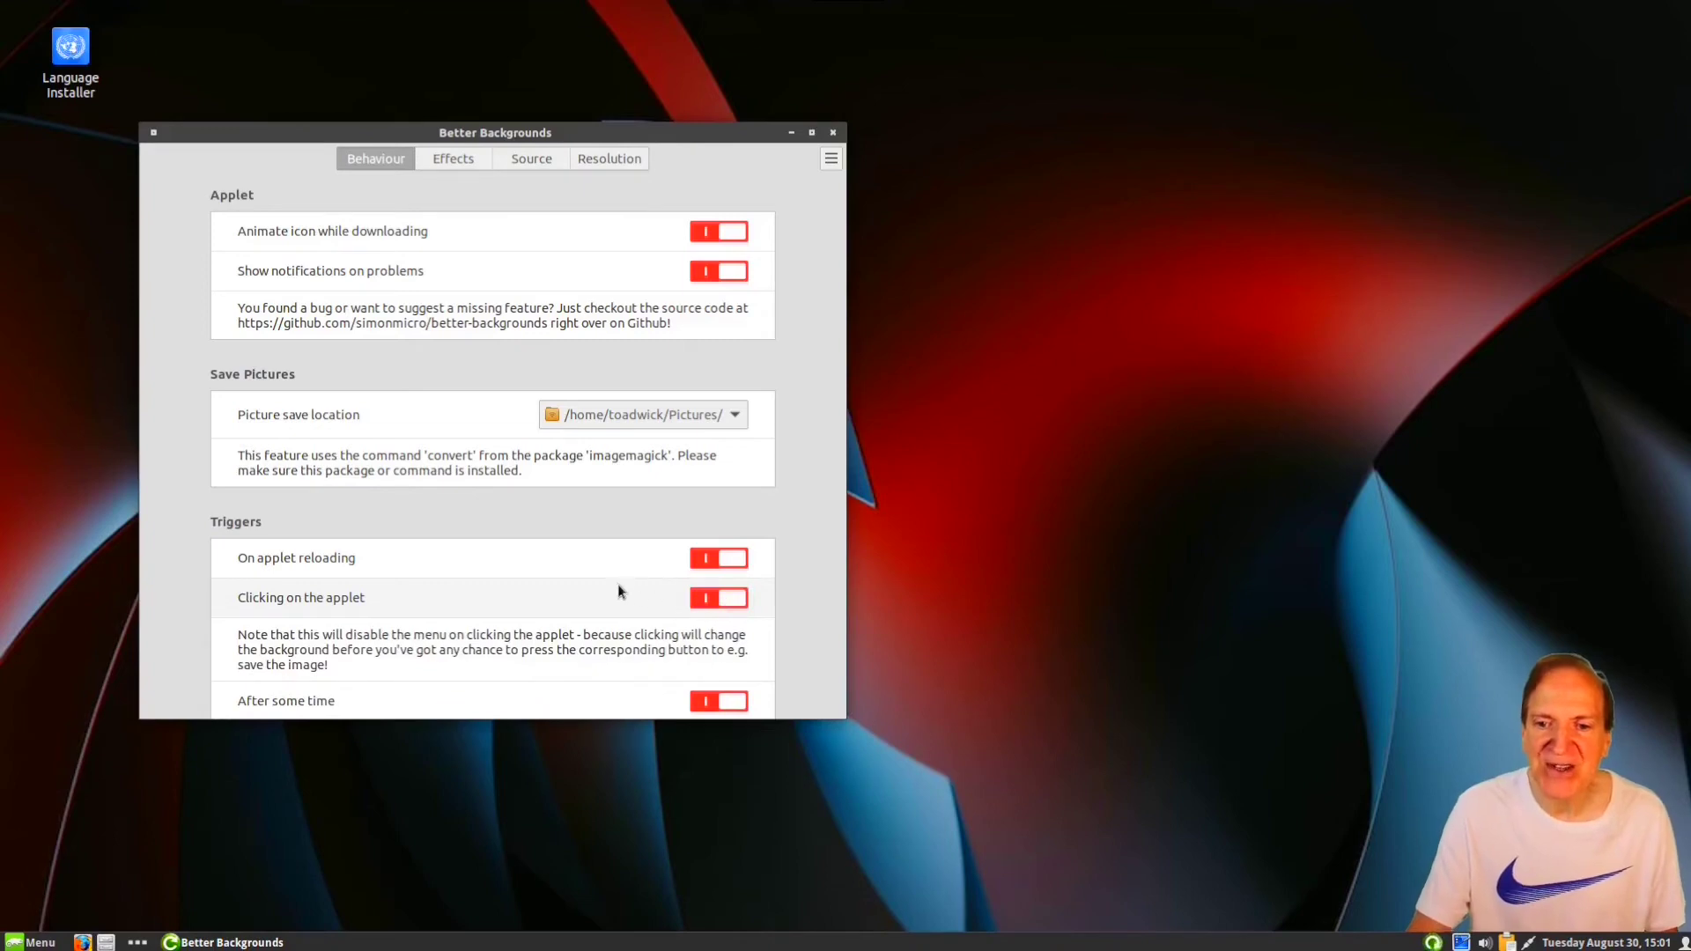
{"action": "left_click", "coordinate": [833, 132]}
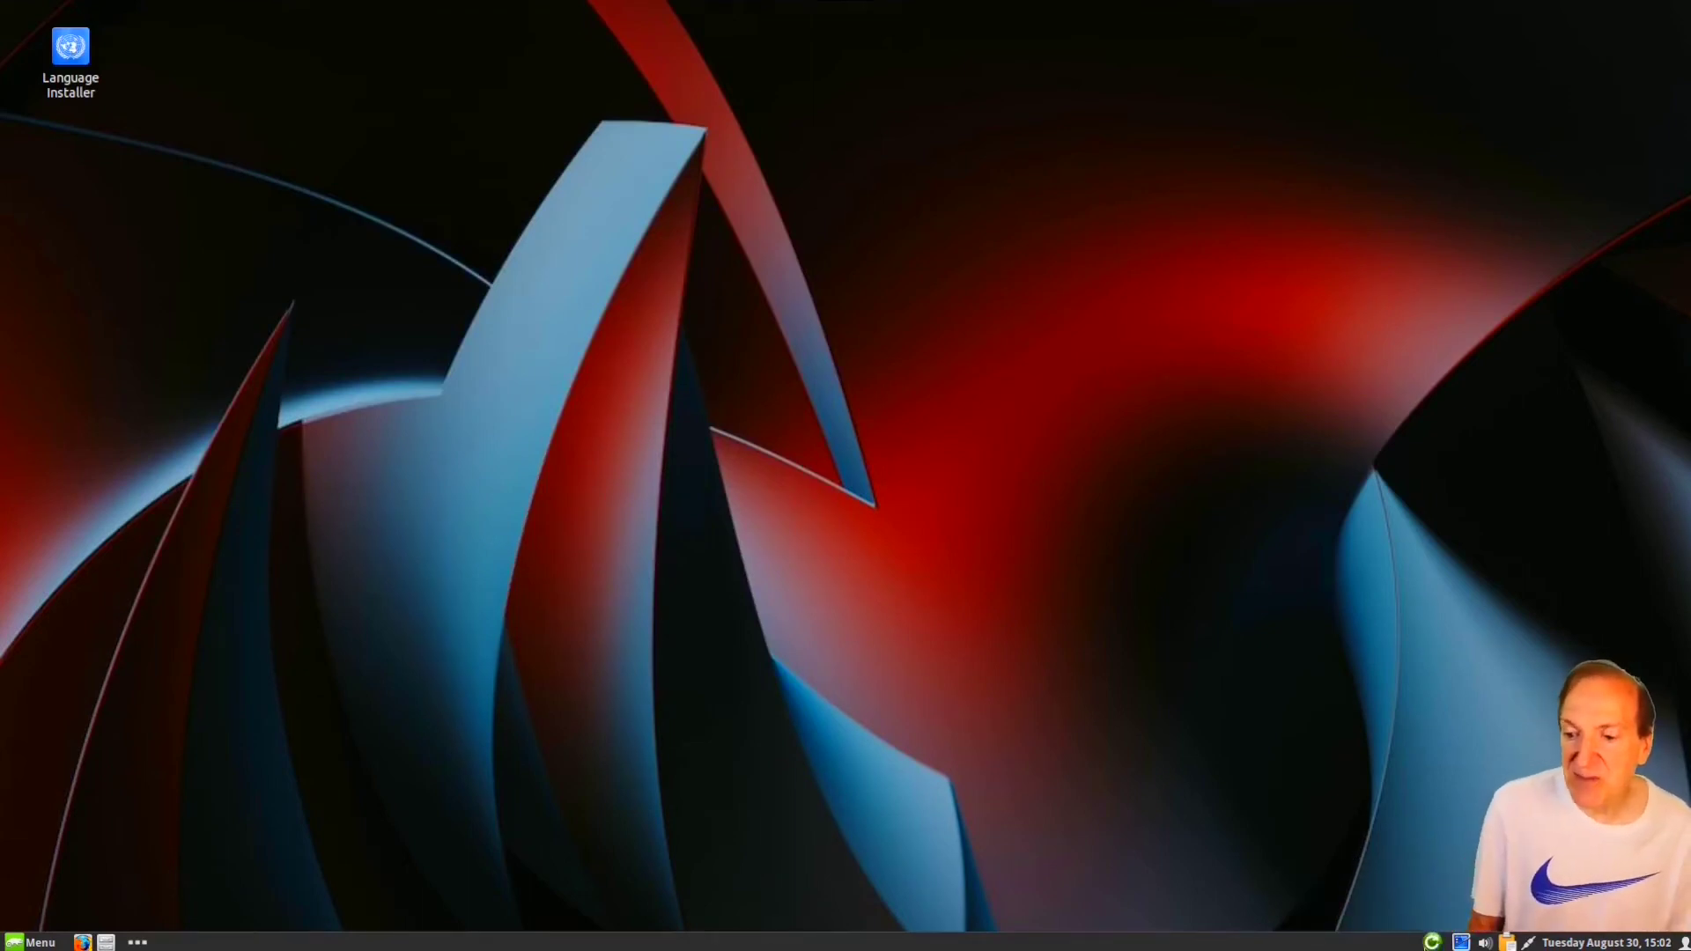
{"action": "right_click", "coordinate": [1432, 944]}
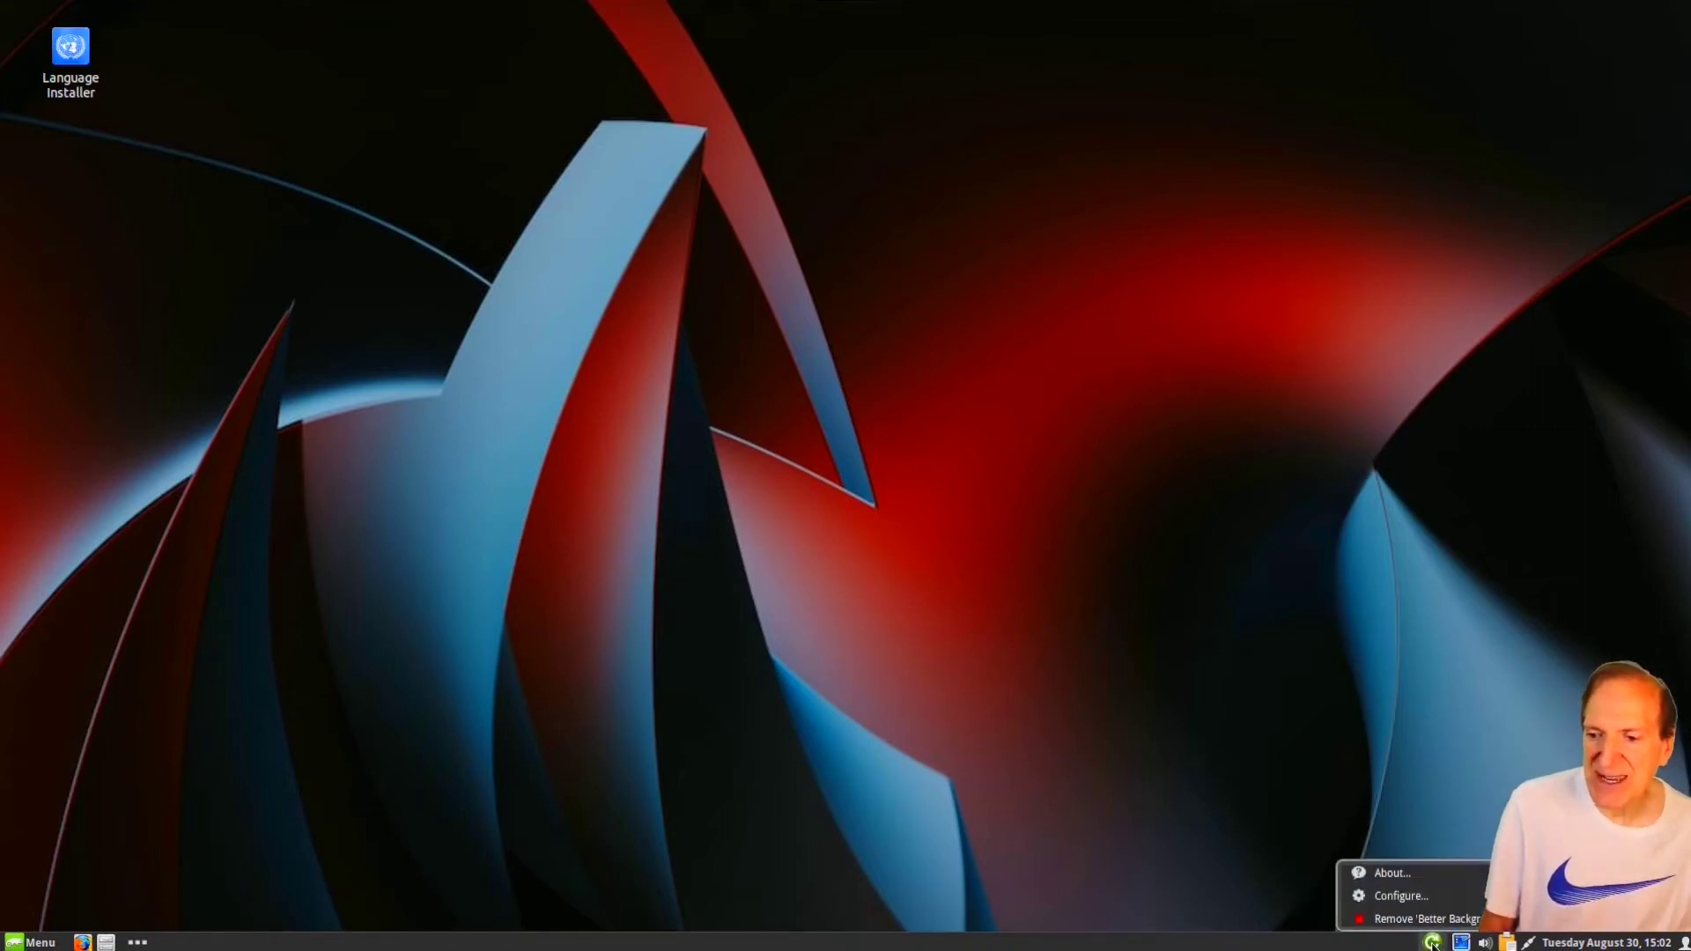
{"action": "key", "text": "Escape"}
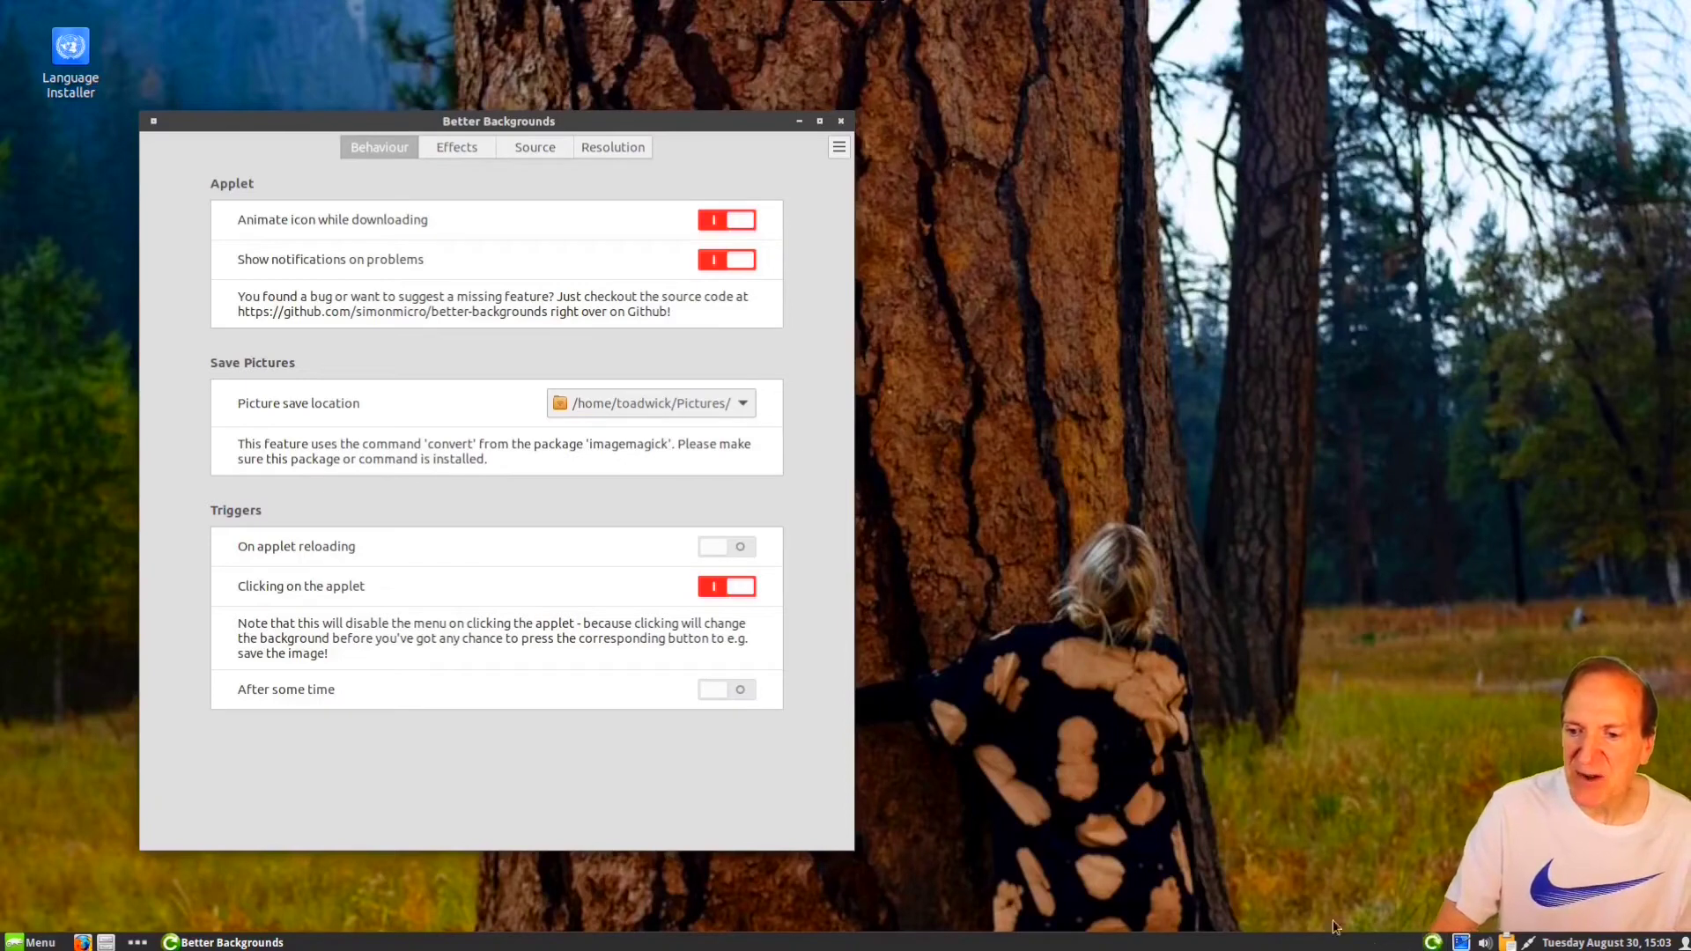
Step: Try the Grayscale image effect in the Better Backgrounds settings, and set the applied effect to None
{"action": "left_click", "coordinate": [460, 143]}
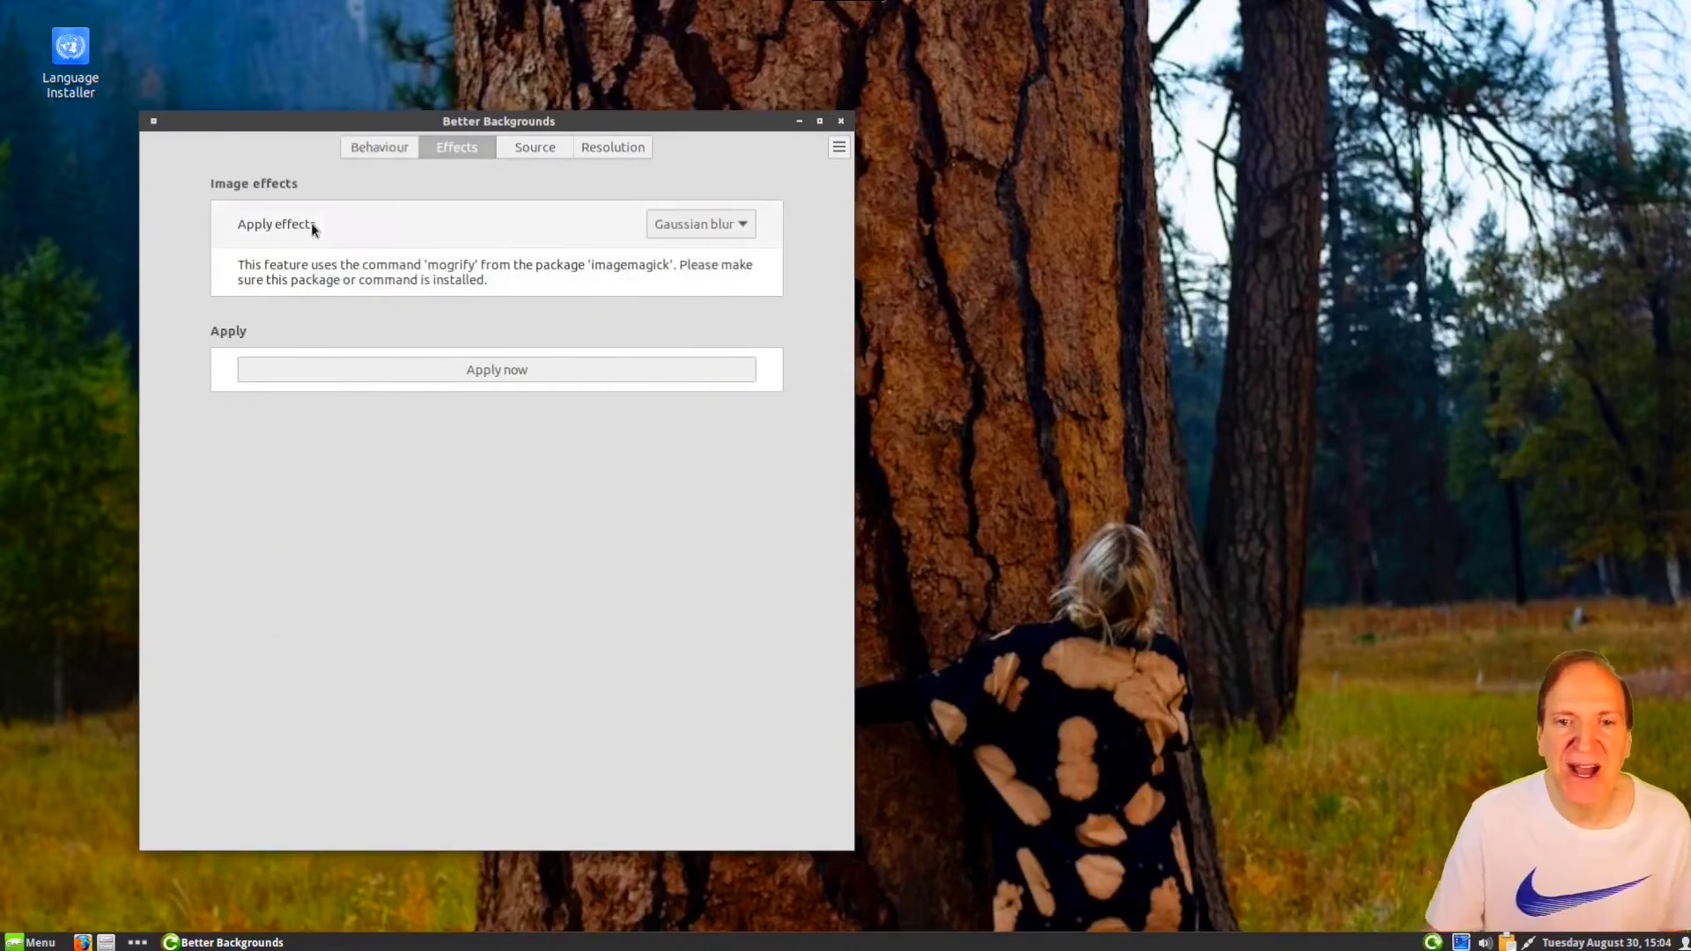
{"action": "left_click", "coordinate": [739, 225]}
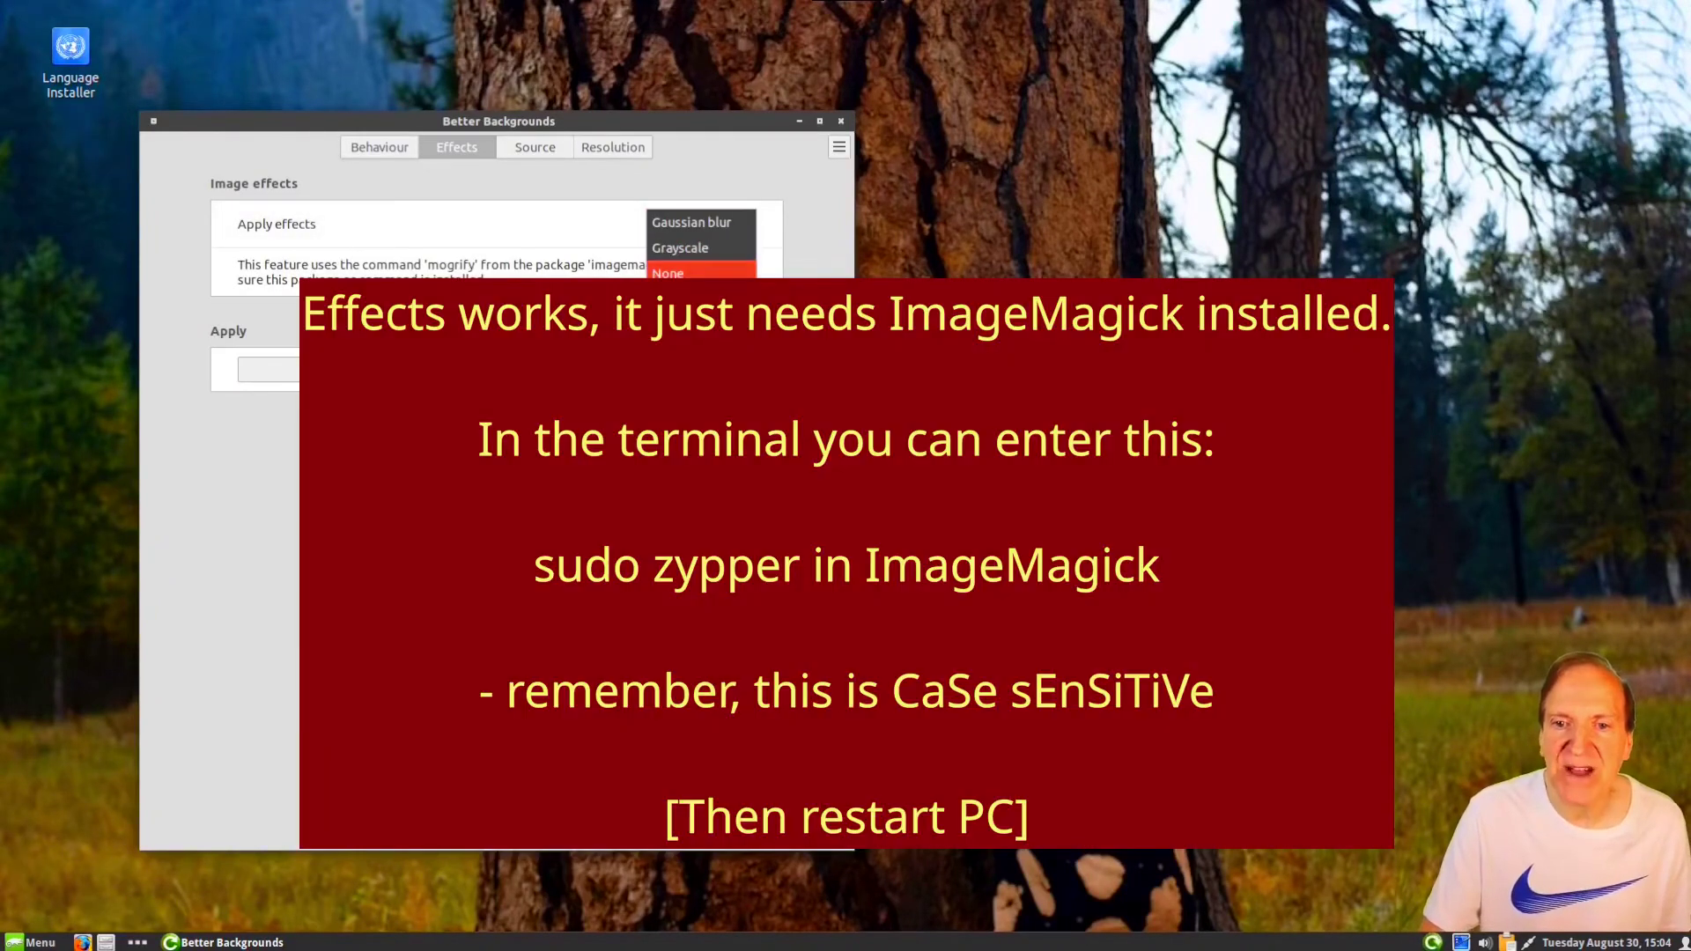
{"action": "left_click", "coordinate": [692, 250]}
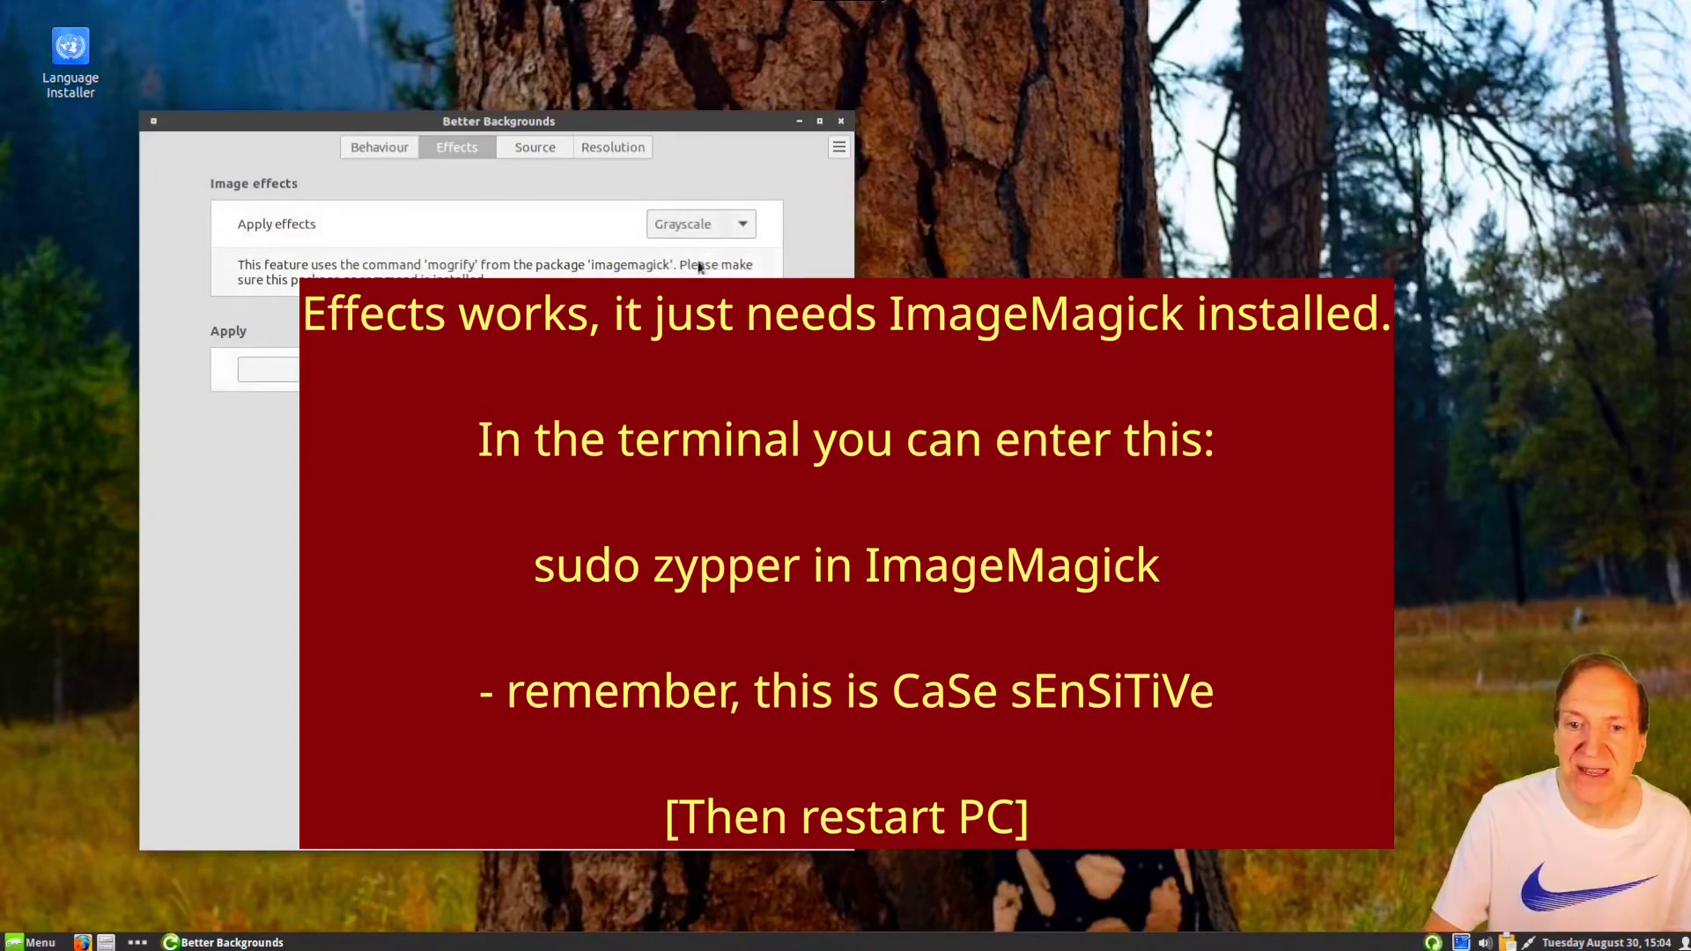
{"action": "left_click", "coordinate": [745, 229]}
{"action": "left_click", "coordinate": [696, 247]}
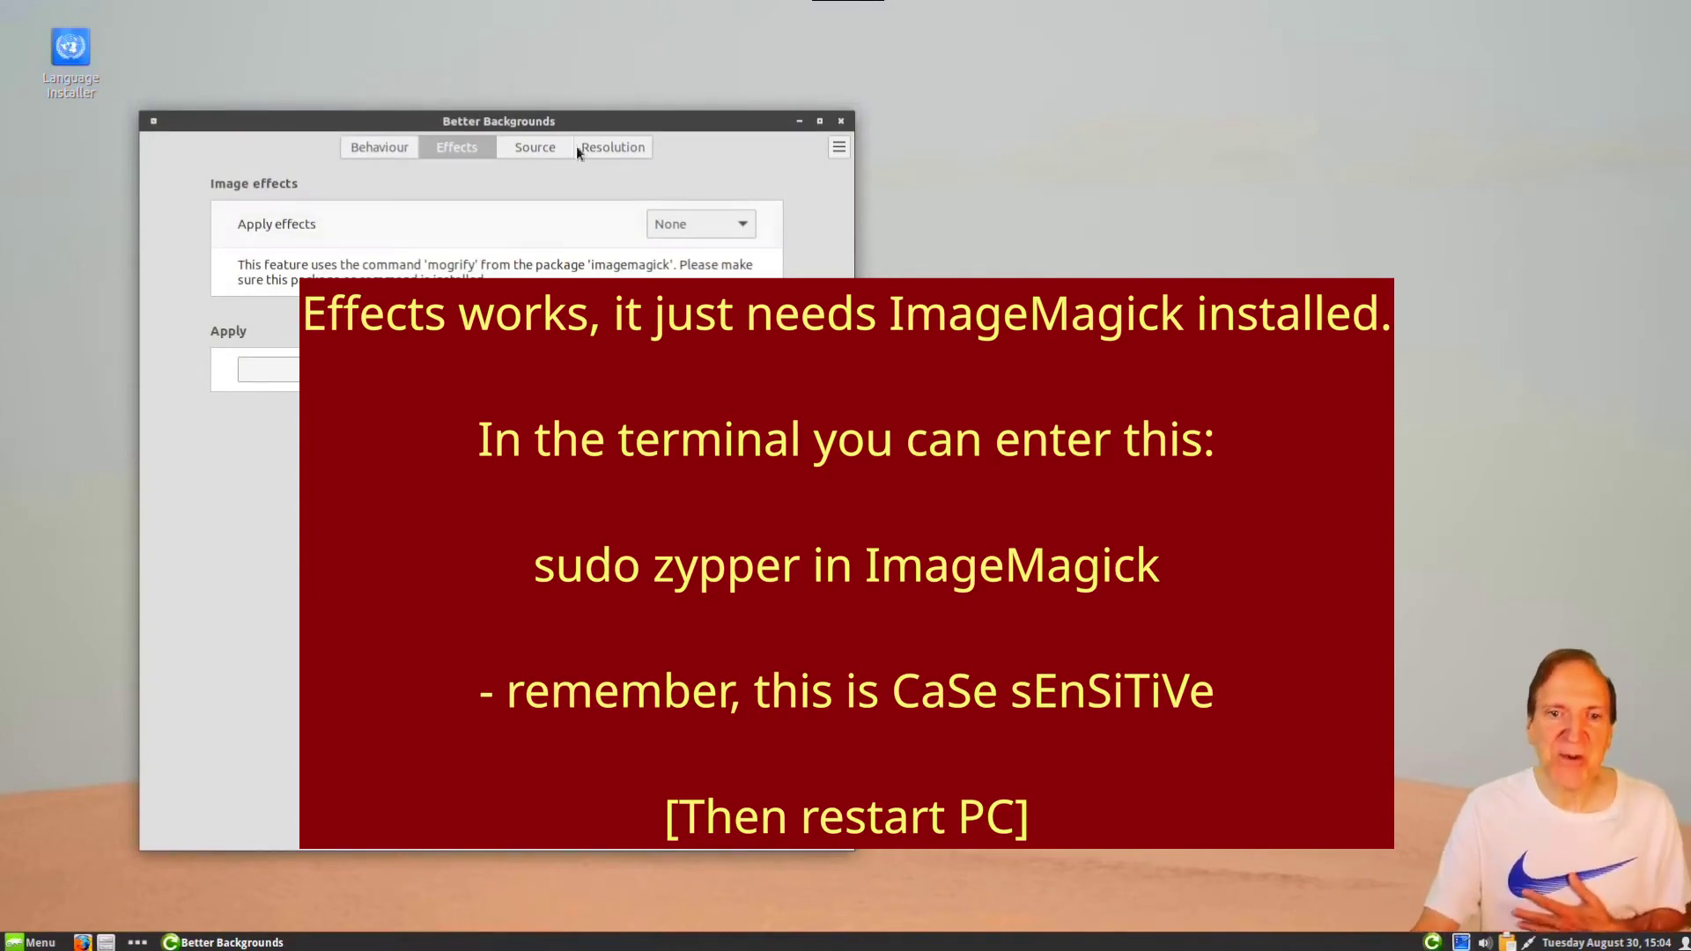
Step: Turn on the After some time trigger in the Better Backgrounds behaviour settings and close the settings
{"action": "left_click", "coordinate": [385, 148]}
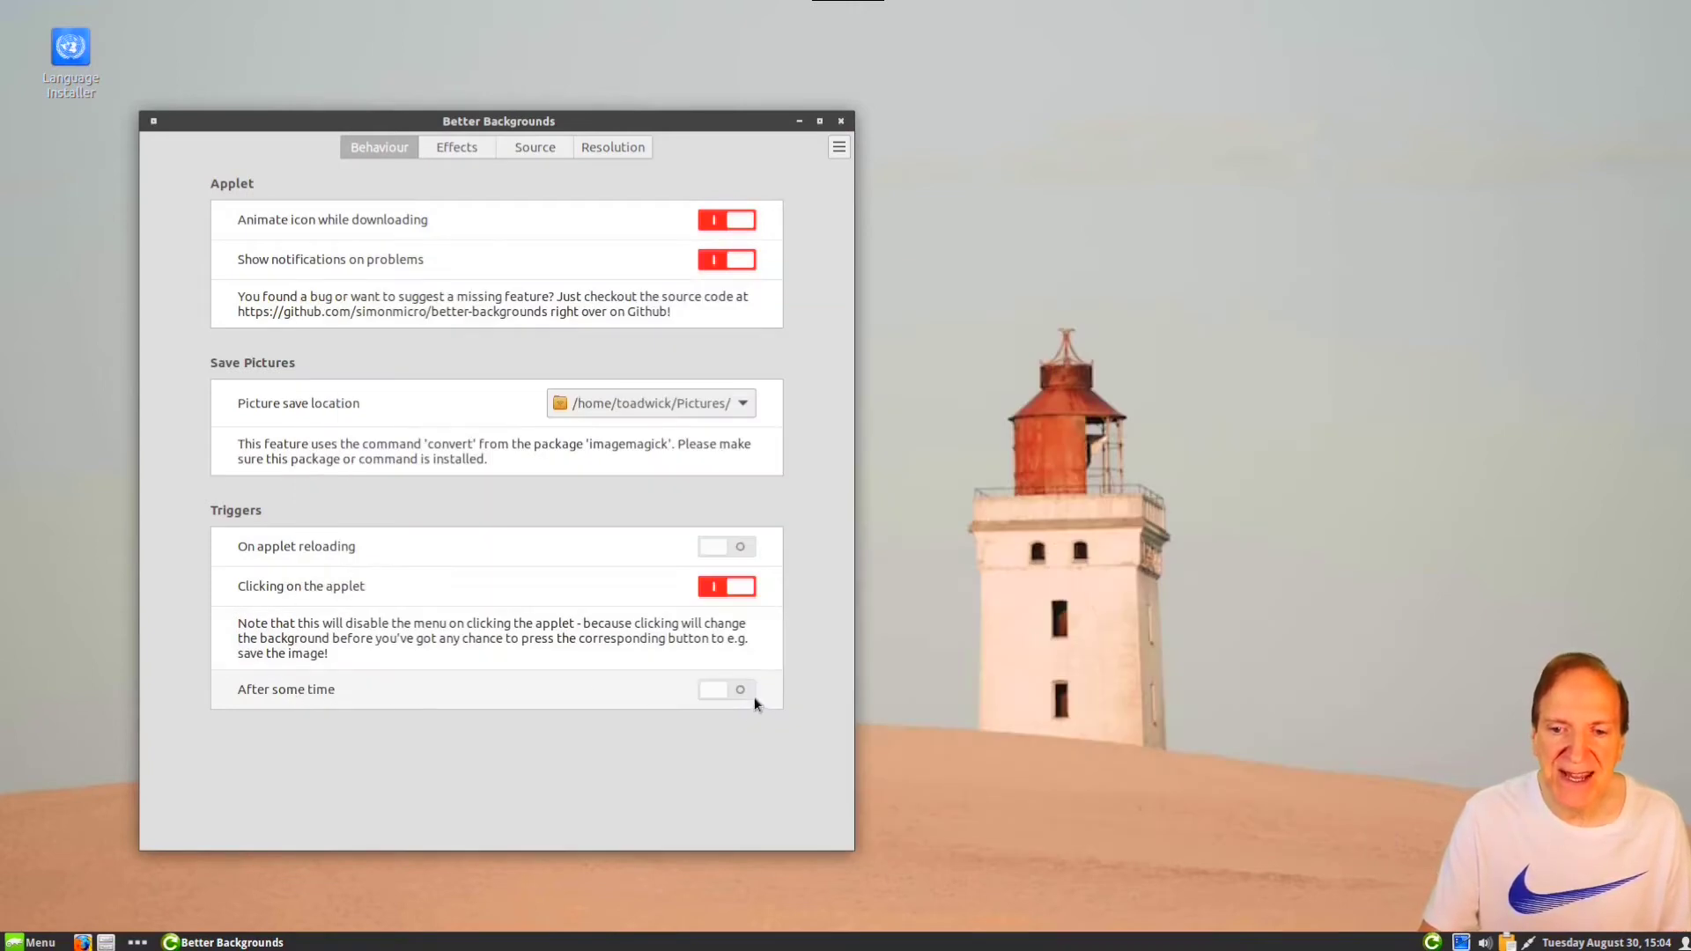
{"action": "left_click", "coordinate": [743, 688]}
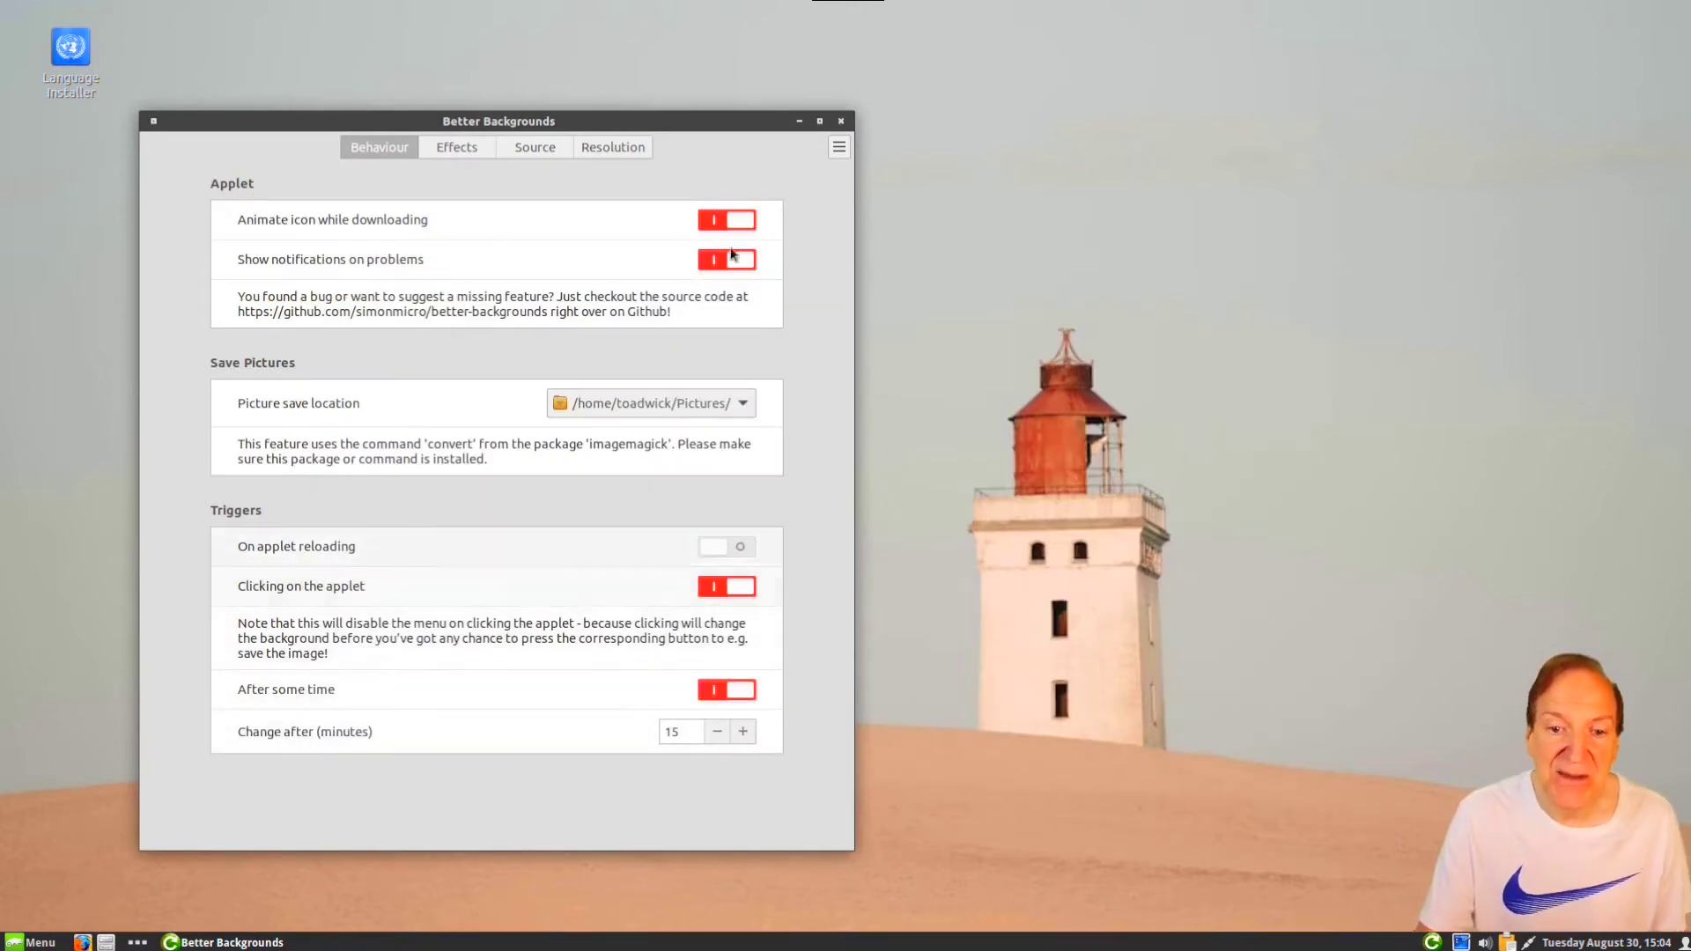
{"action": "left_click", "coordinate": [840, 123]}
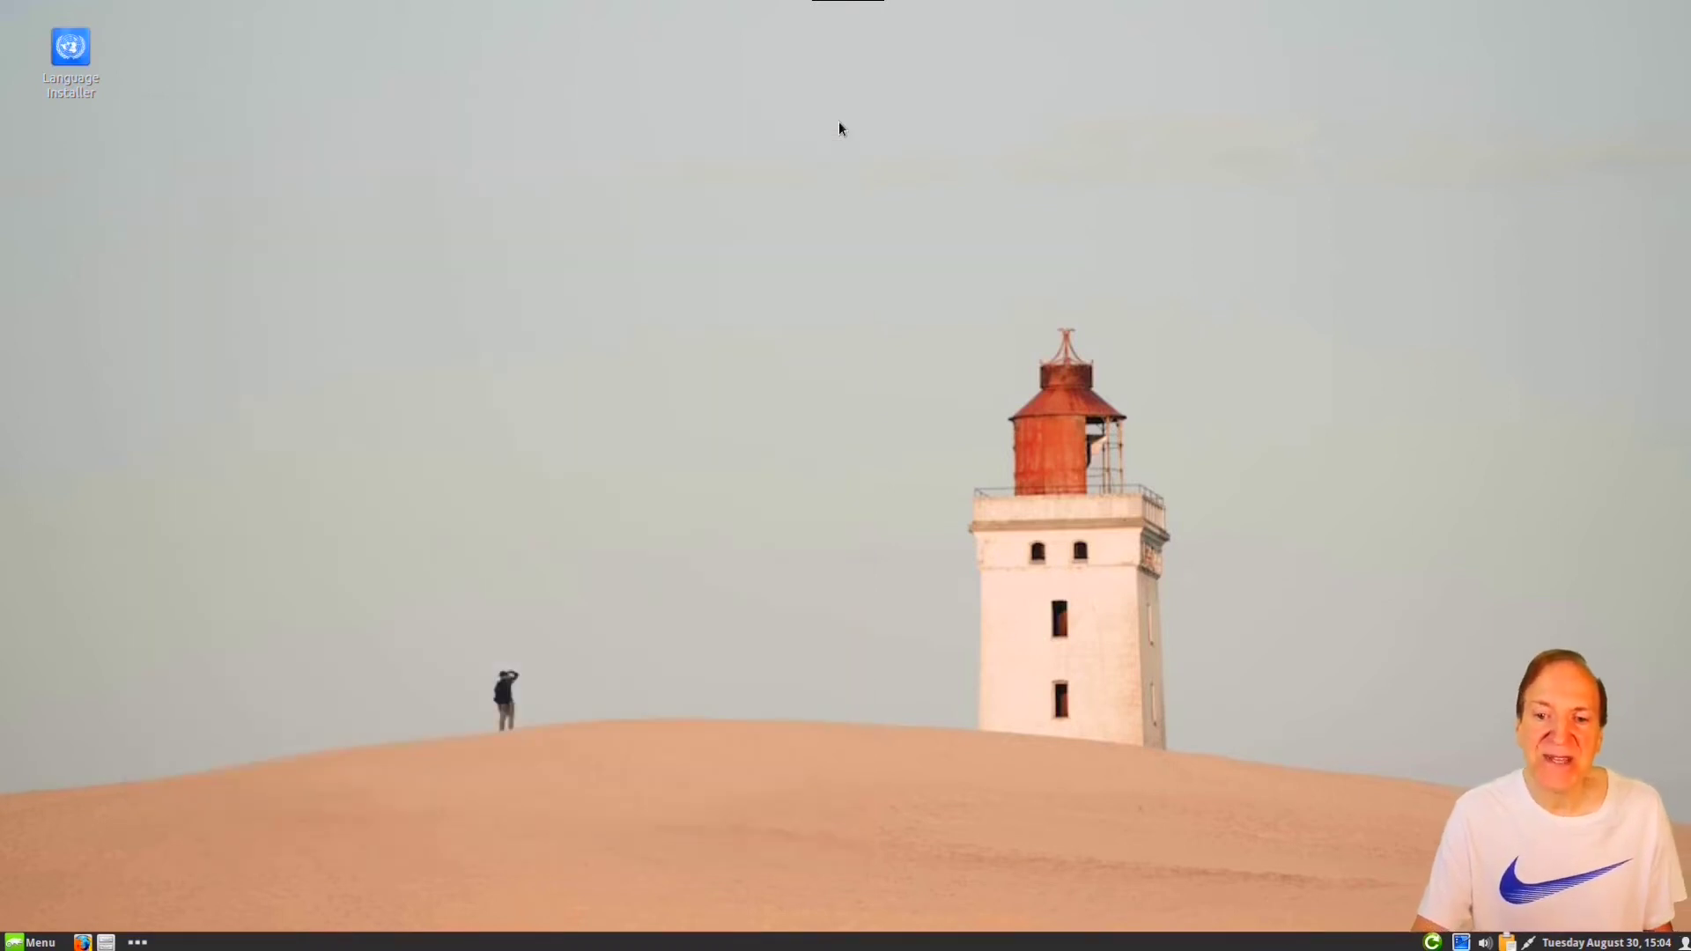
Step: Change the desktop wallpaper repeatedly with the Better Backgrounds applet in the panel to try out random images
{"action": "left_click", "coordinate": [1433, 943]}
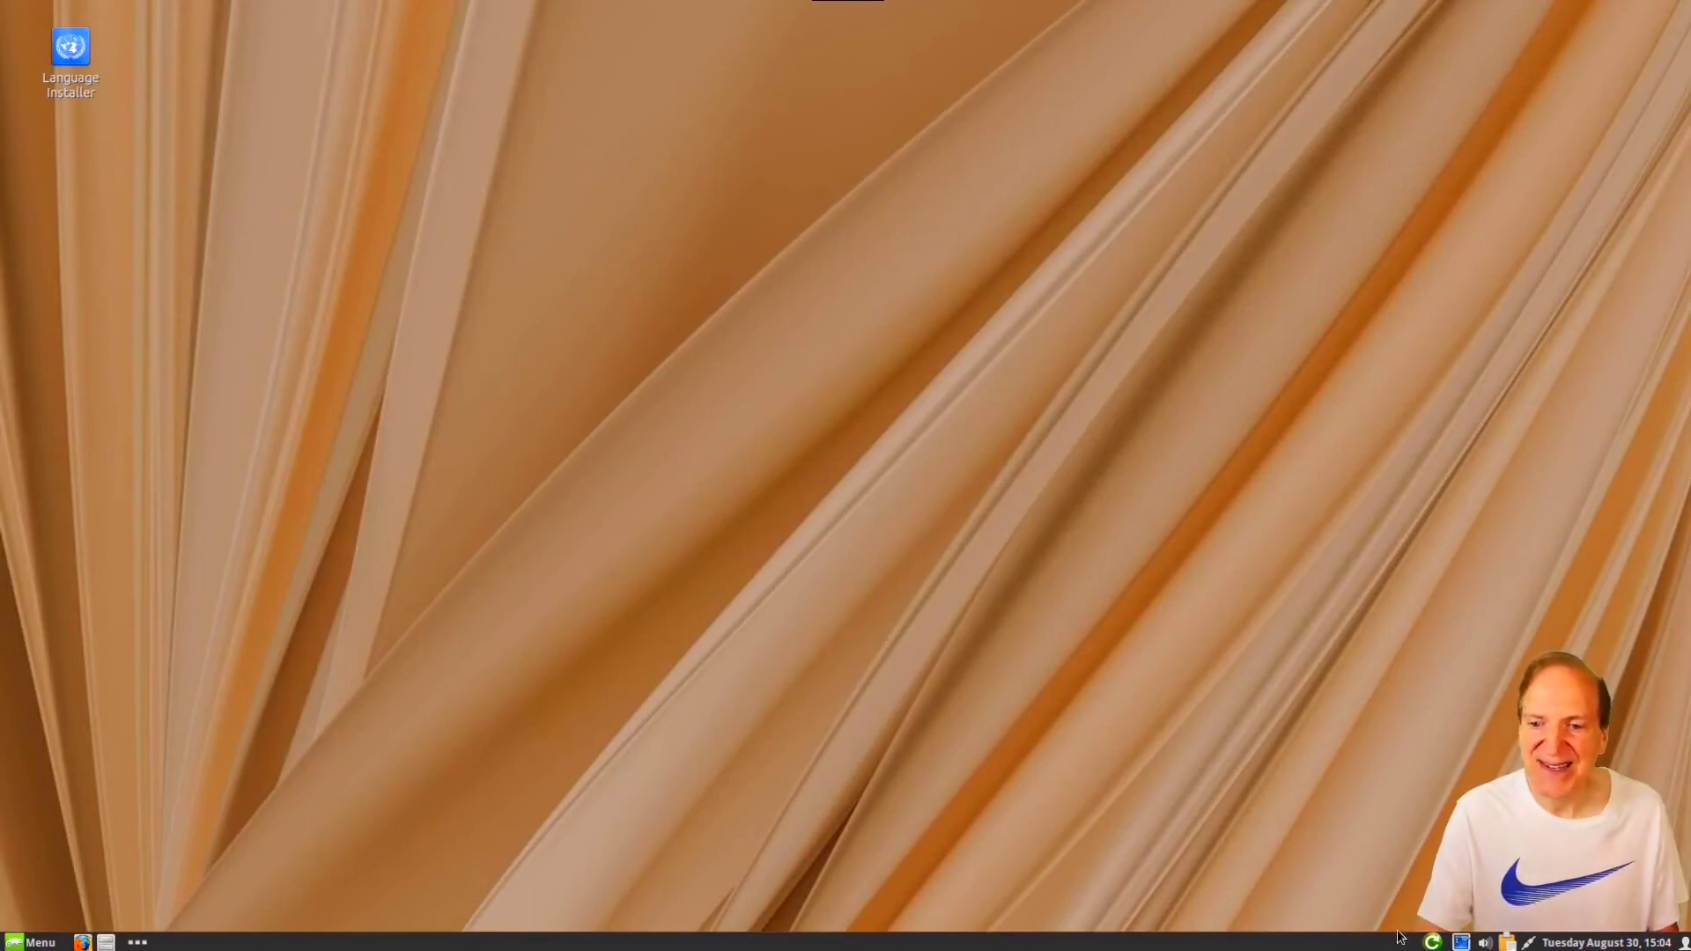
{"action": "left_click", "coordinate": [1433, 943]}
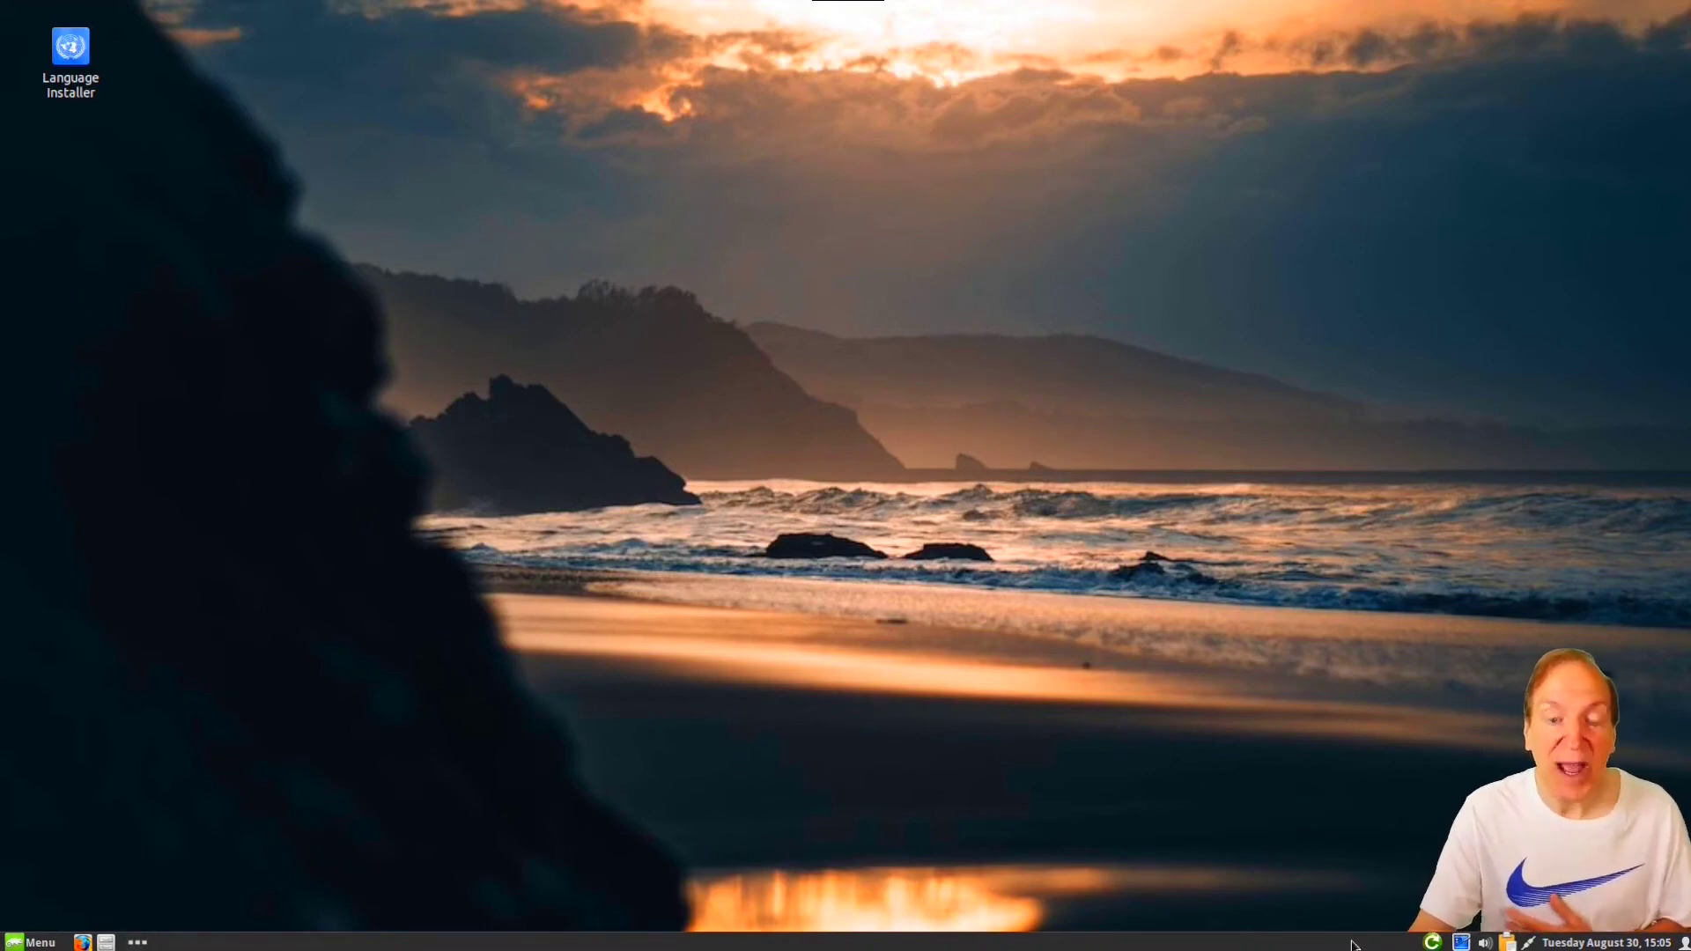
{"action": "left_click", "coordinate": [1433, 944]}
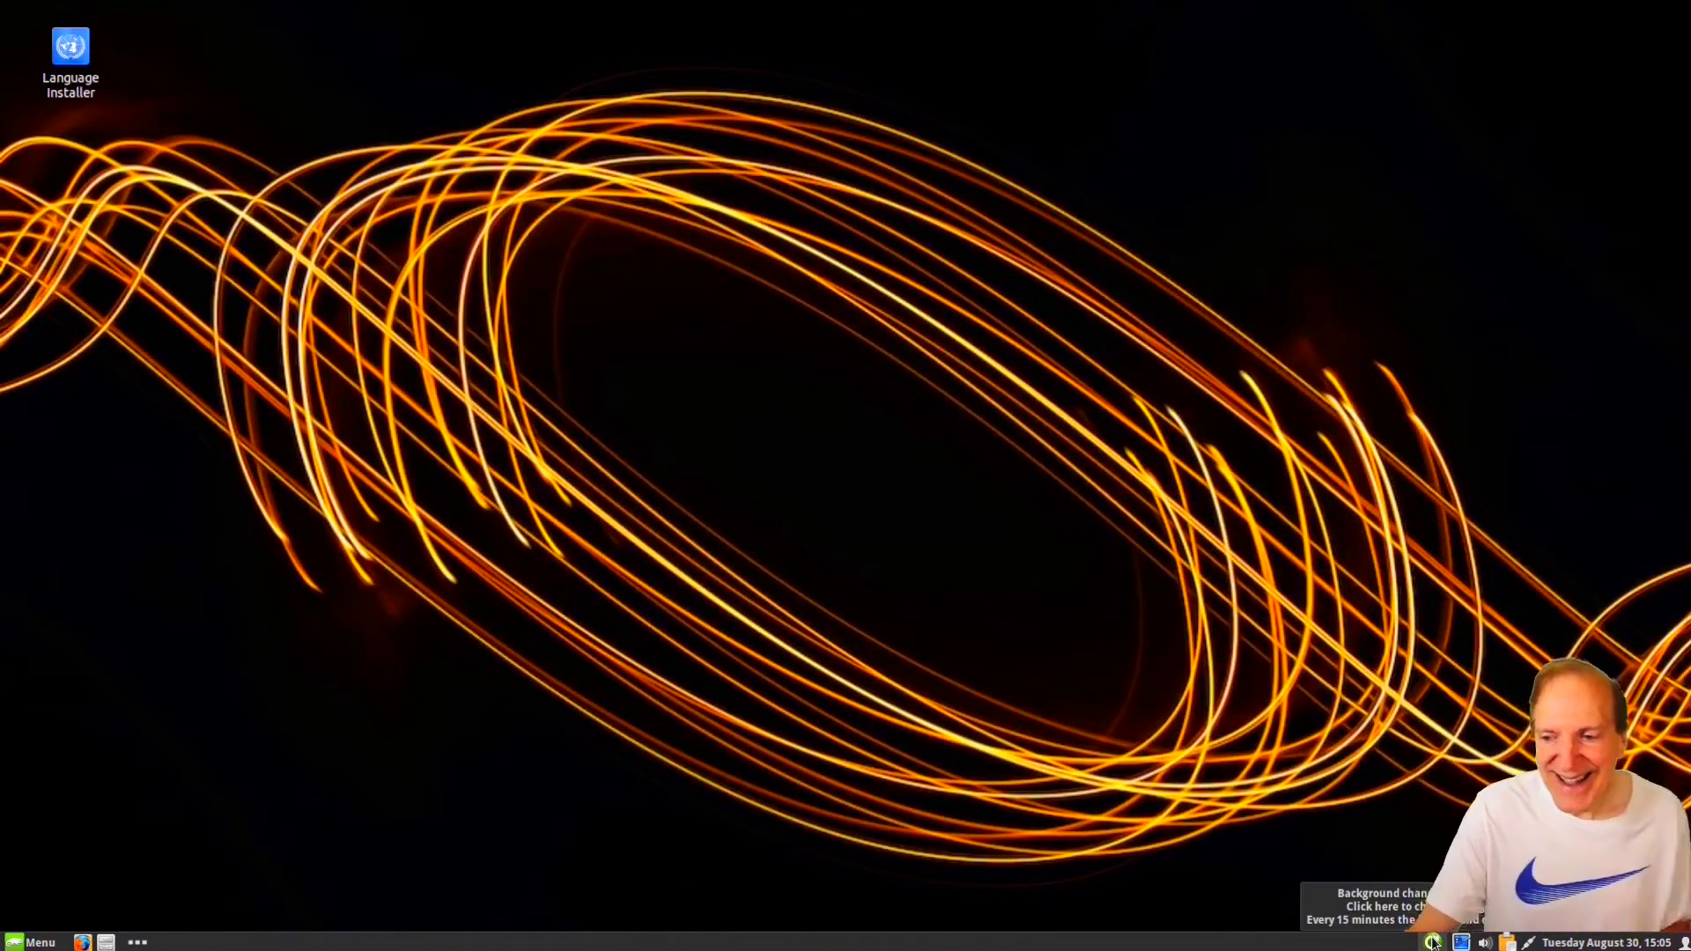
{"action": "left_click", "coordinate": [1433, 943]}
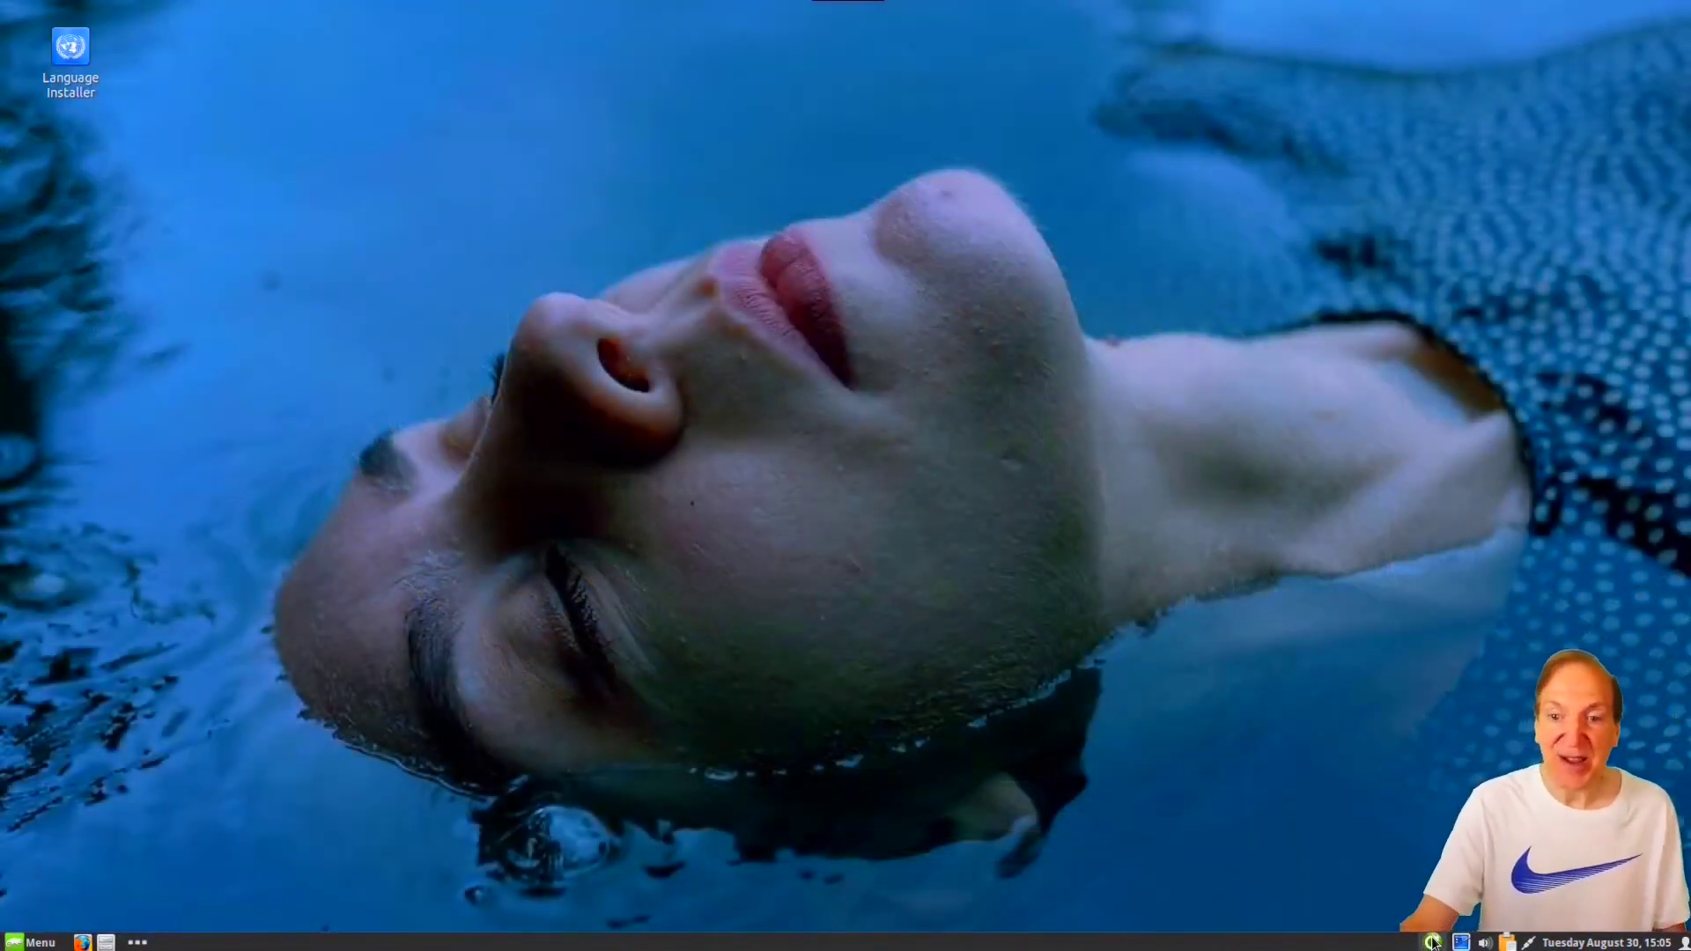
{"action": "left_click", "coordinate": [1433, 944]}
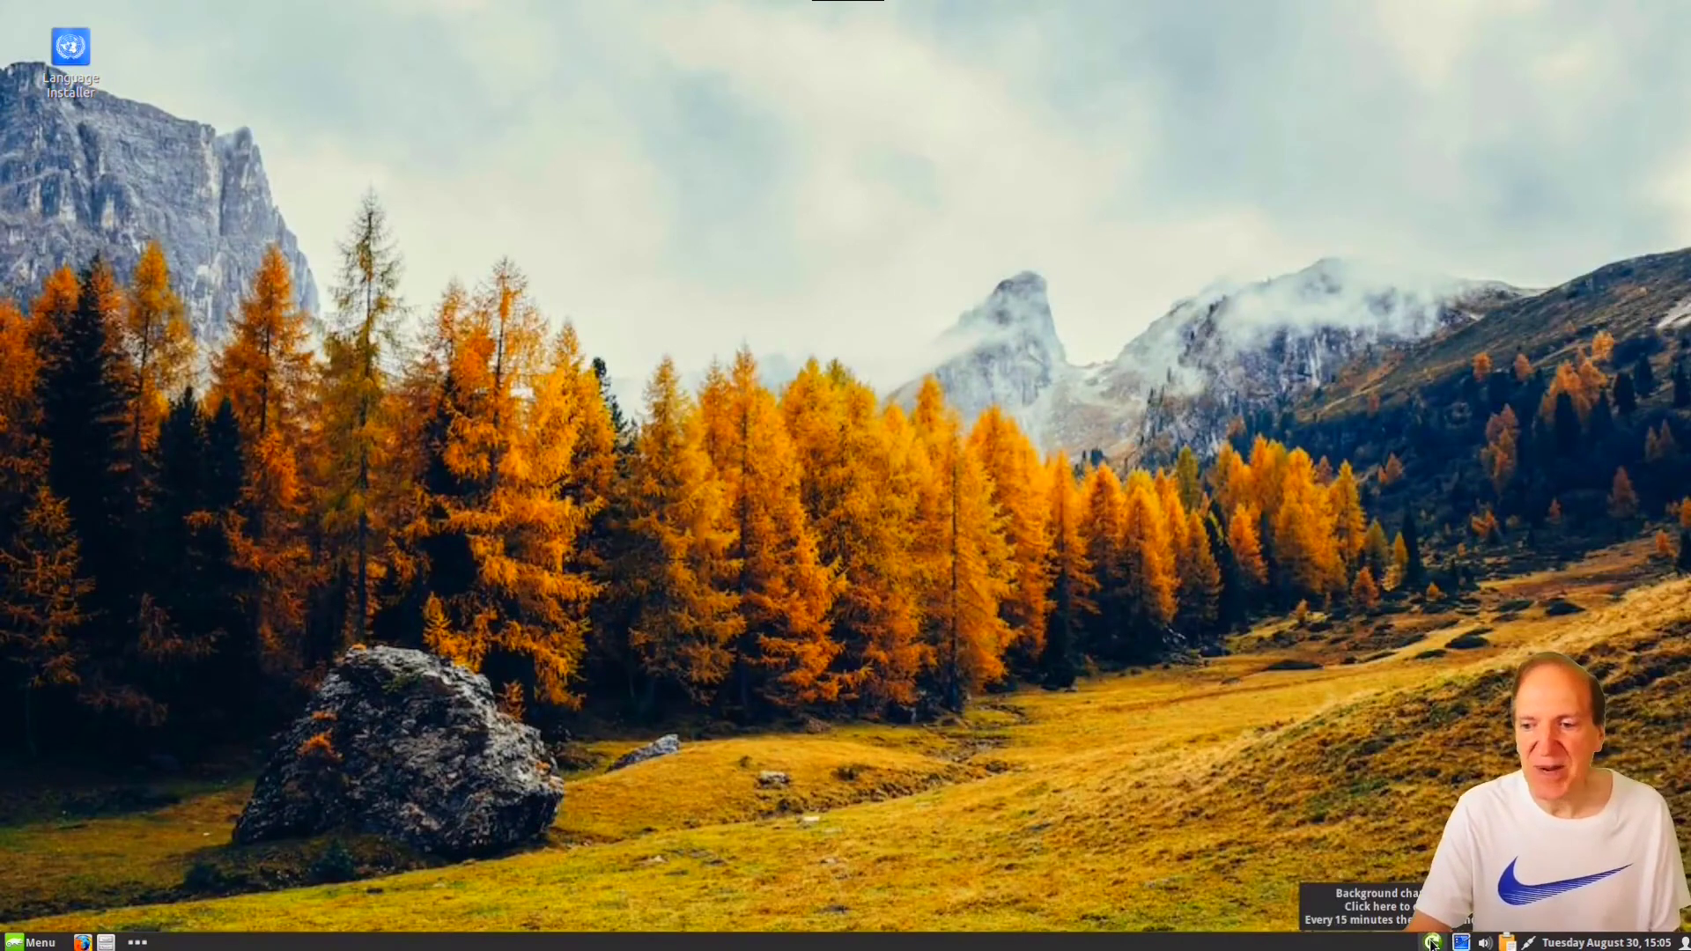
{"action": "left_click", "coordinate": [1433, 944]}
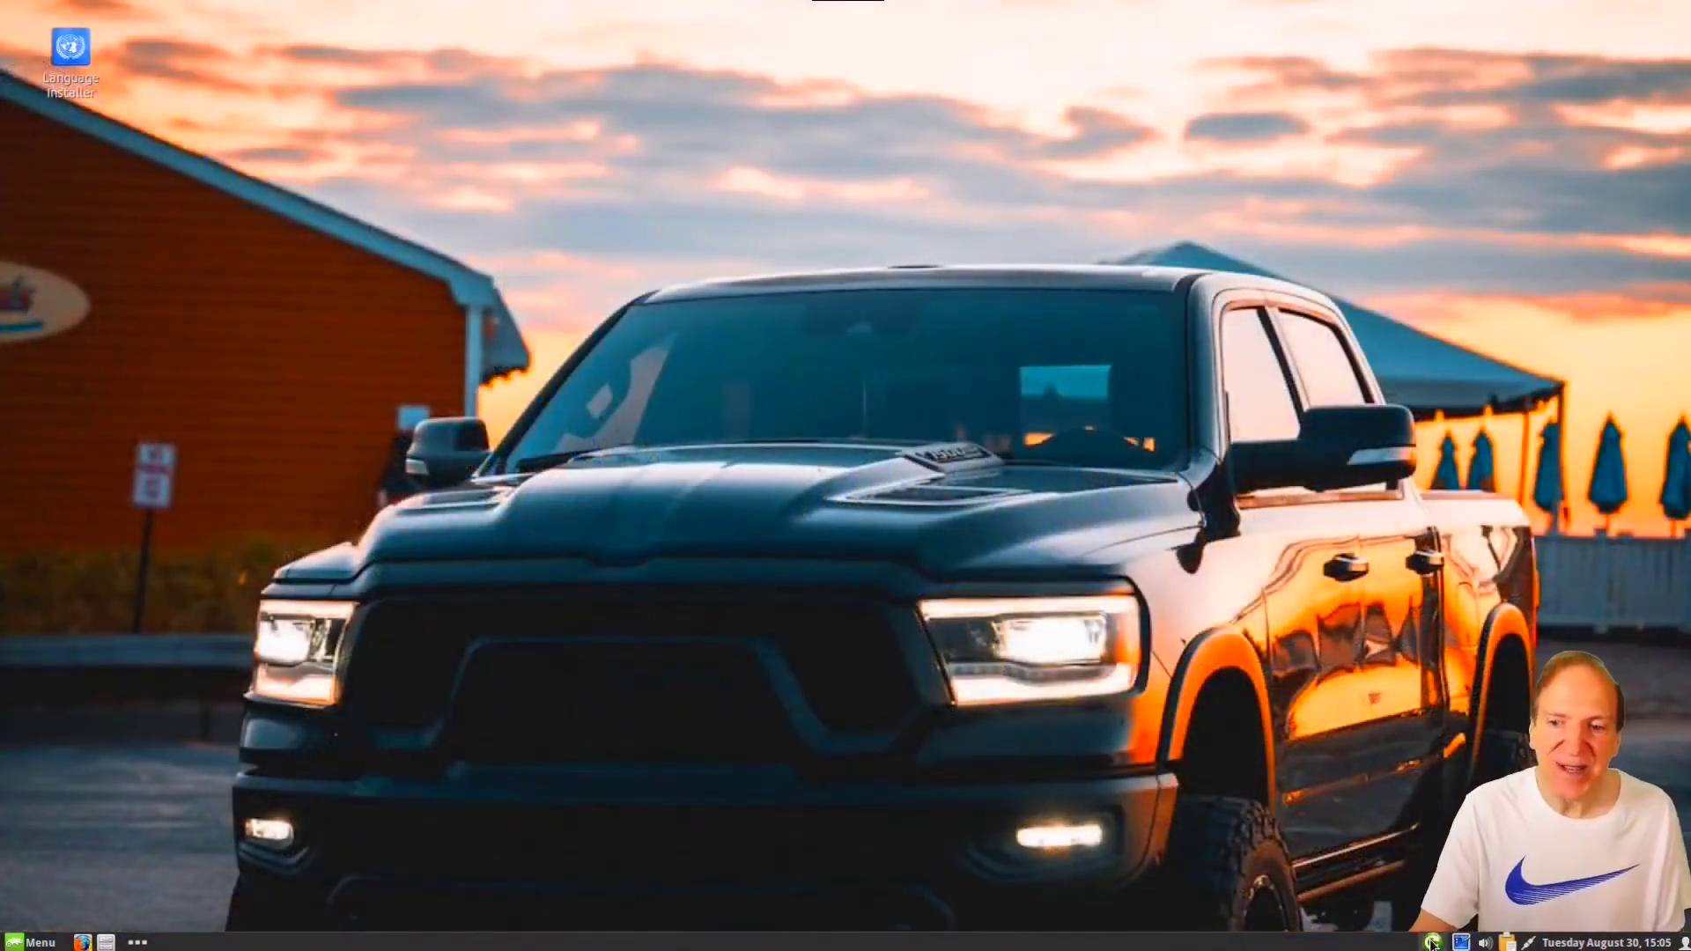
{"action": "left_click", "coordinate": [1433, 944]}
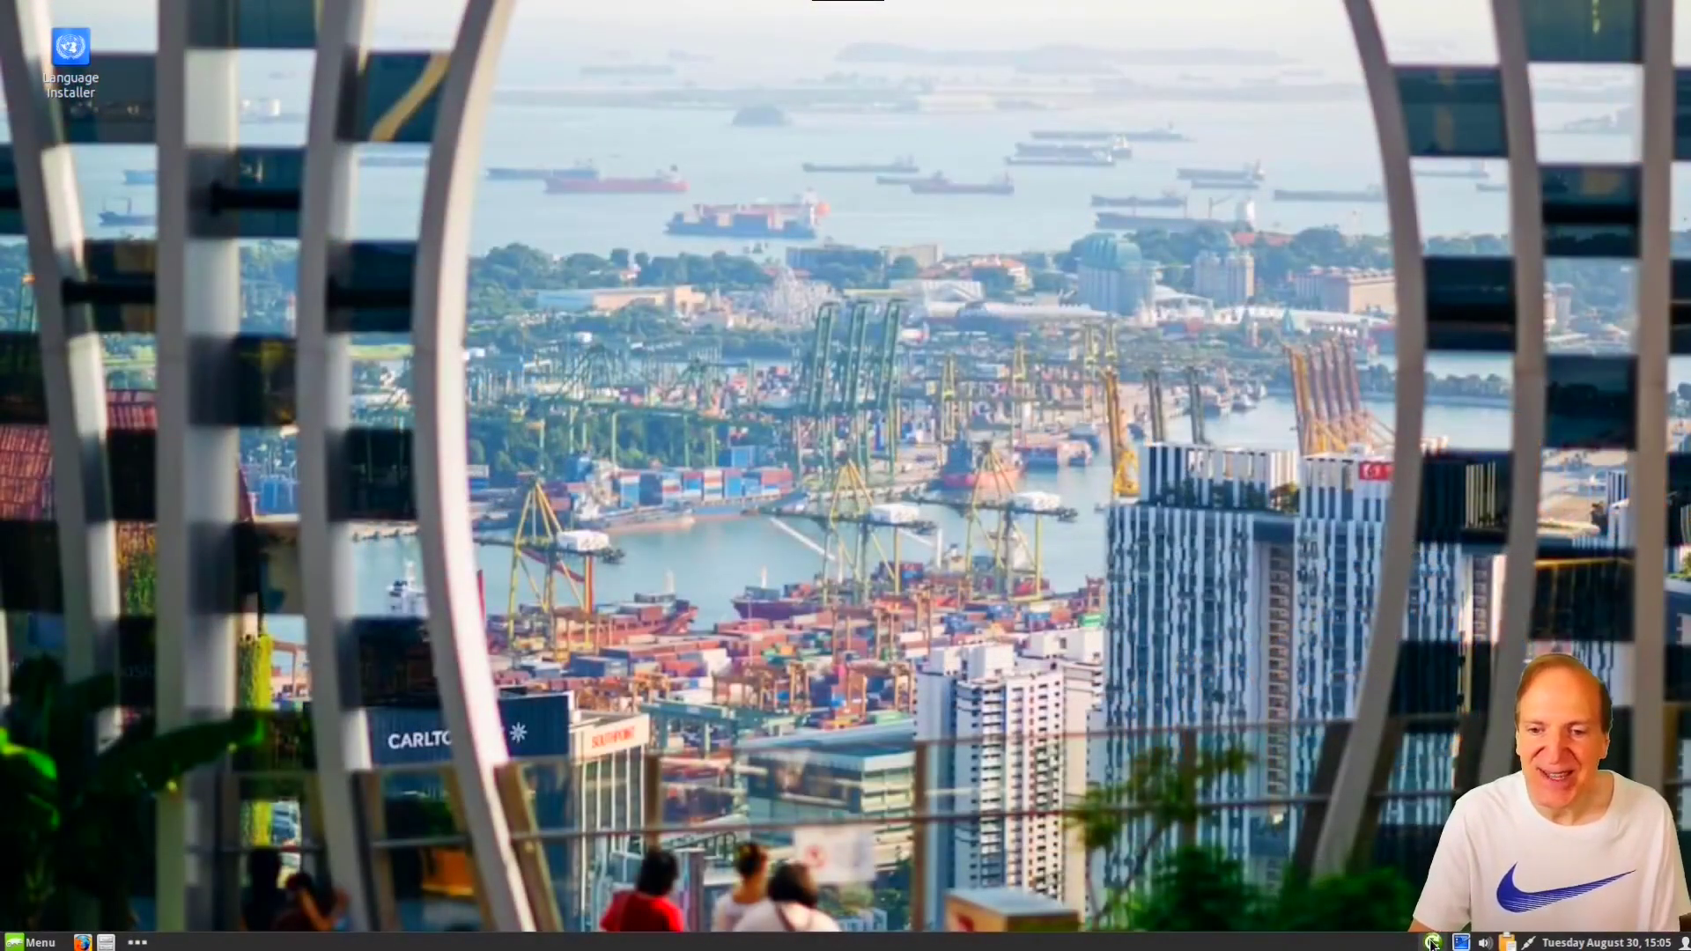
{"action": "left_click", "coordinate": [1433, 944]}
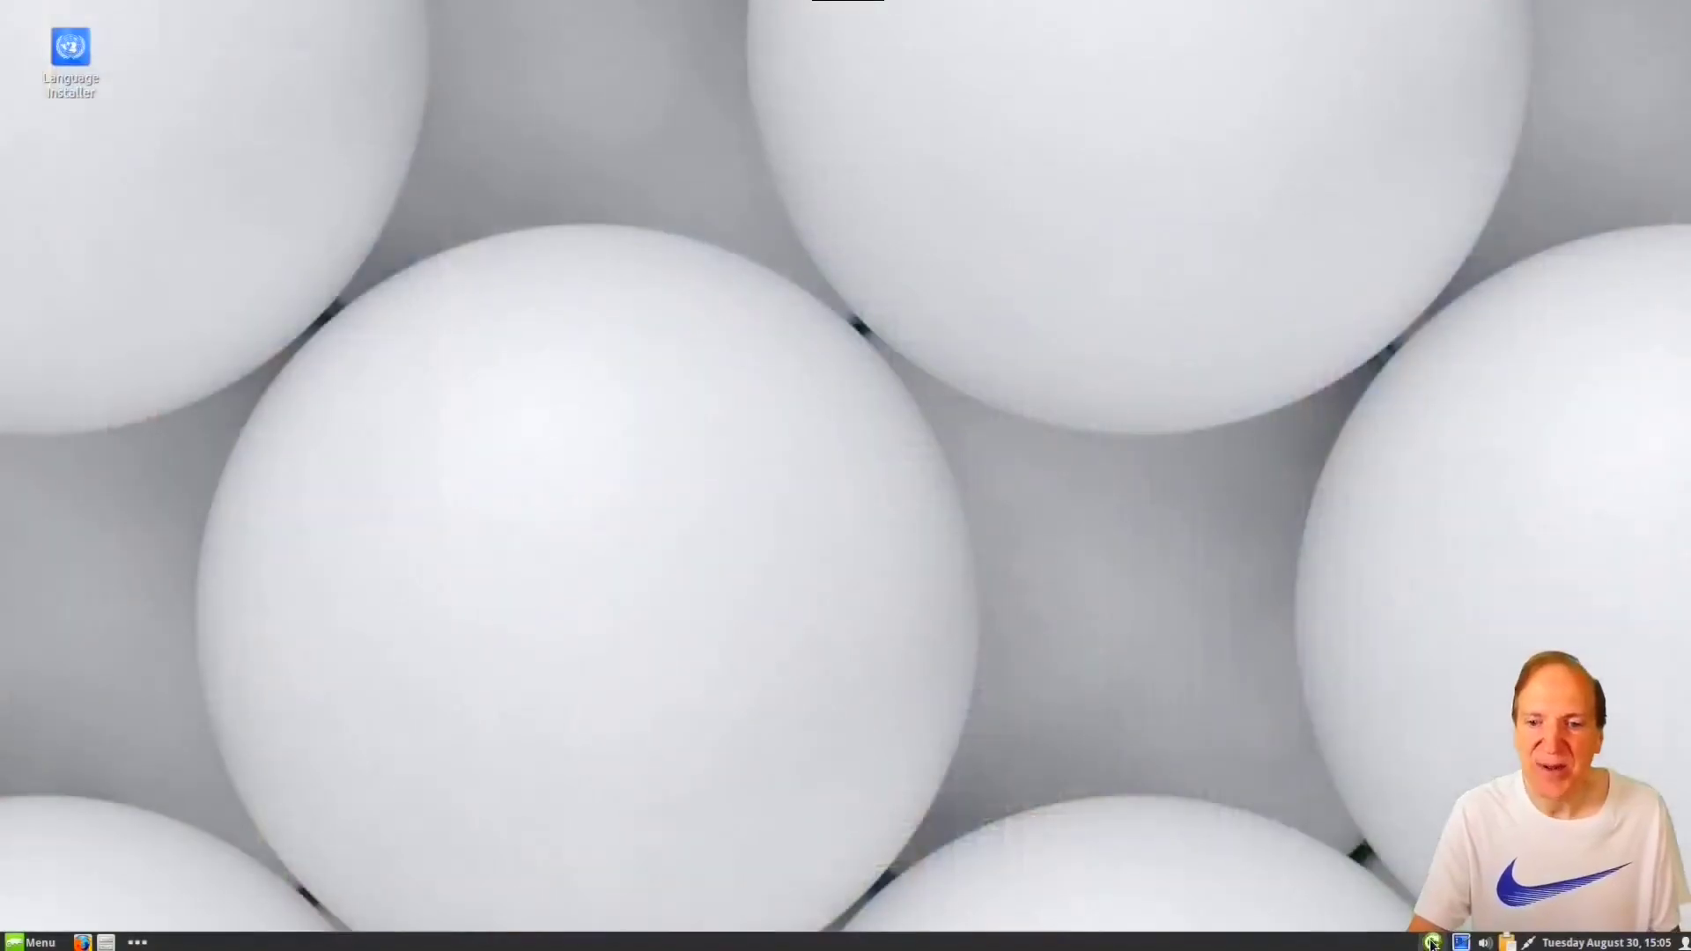
{"action": "left_click", "coordinate": [1434, 943]}
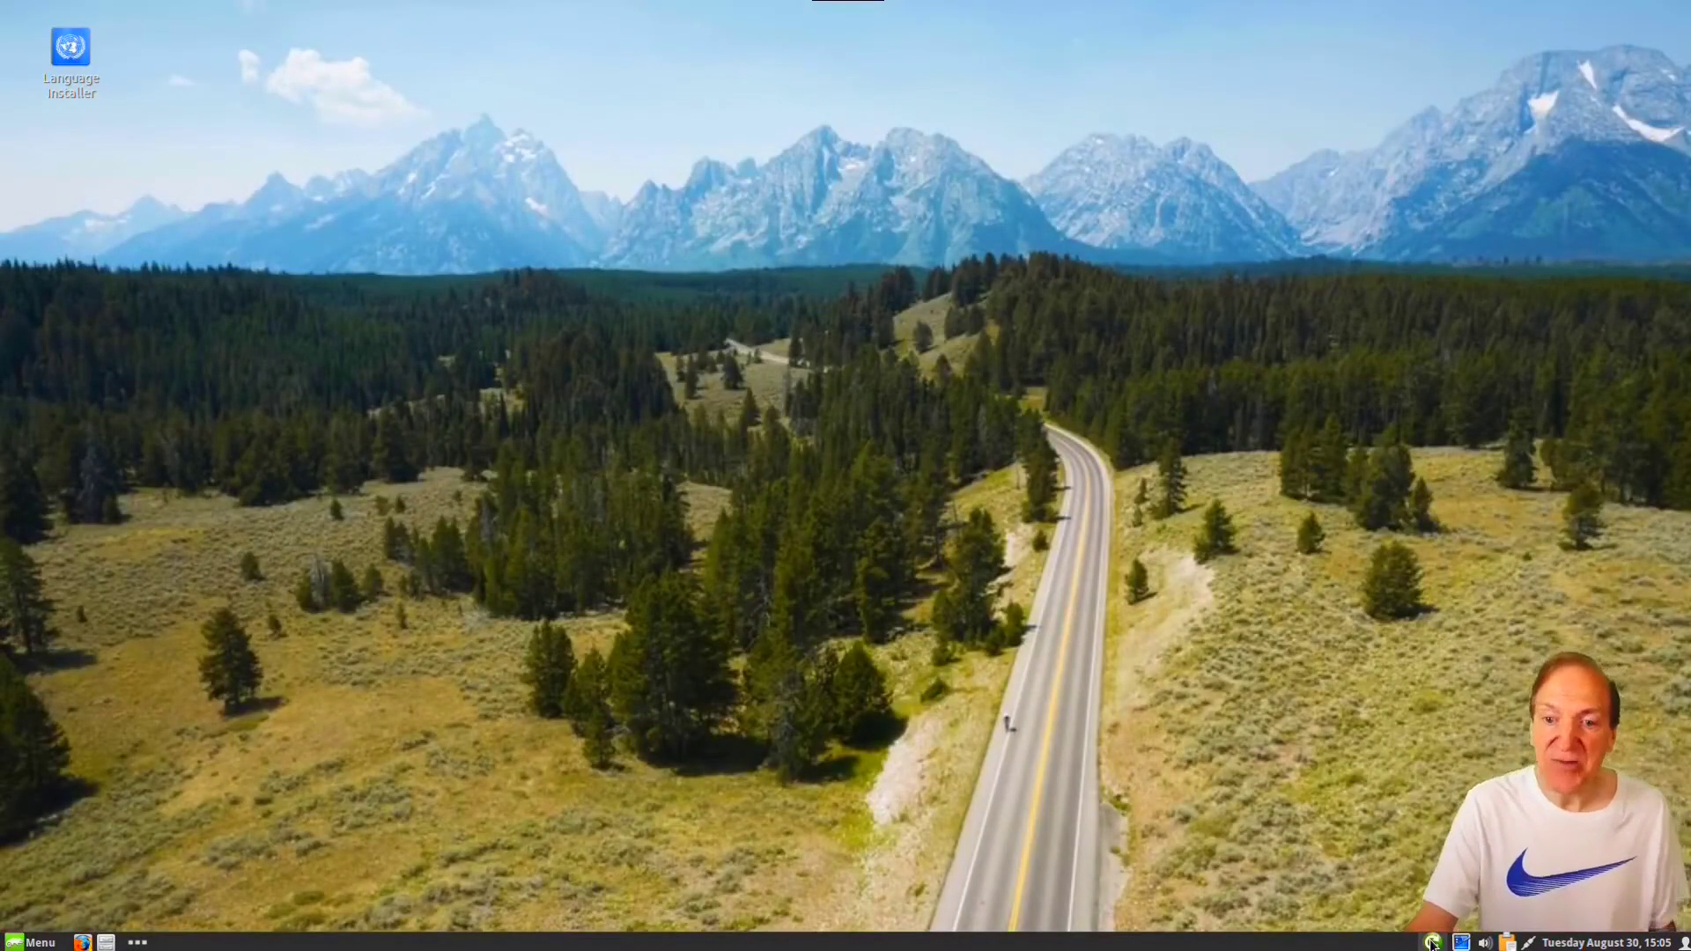
{"action": "left_click", "coordinate": [1433, 944]}
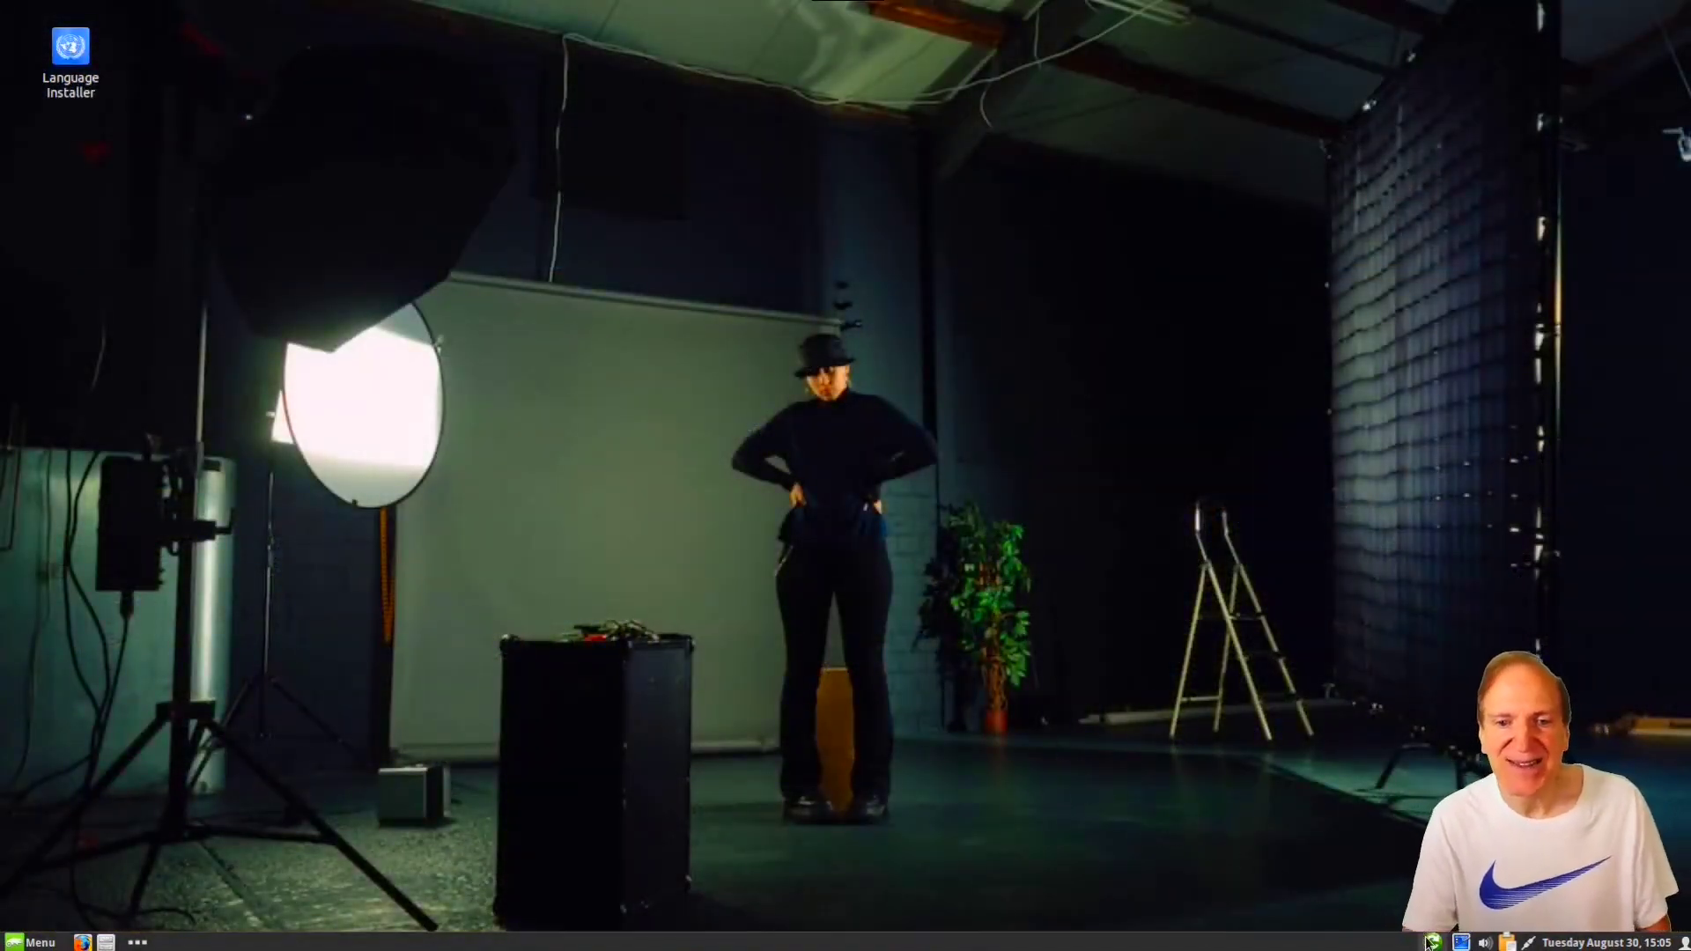
Step: Check the context options of the Better Backgrounds applet in the panel and dismiss them
{"action": "right_click", "coordinate": [1433, 942]}
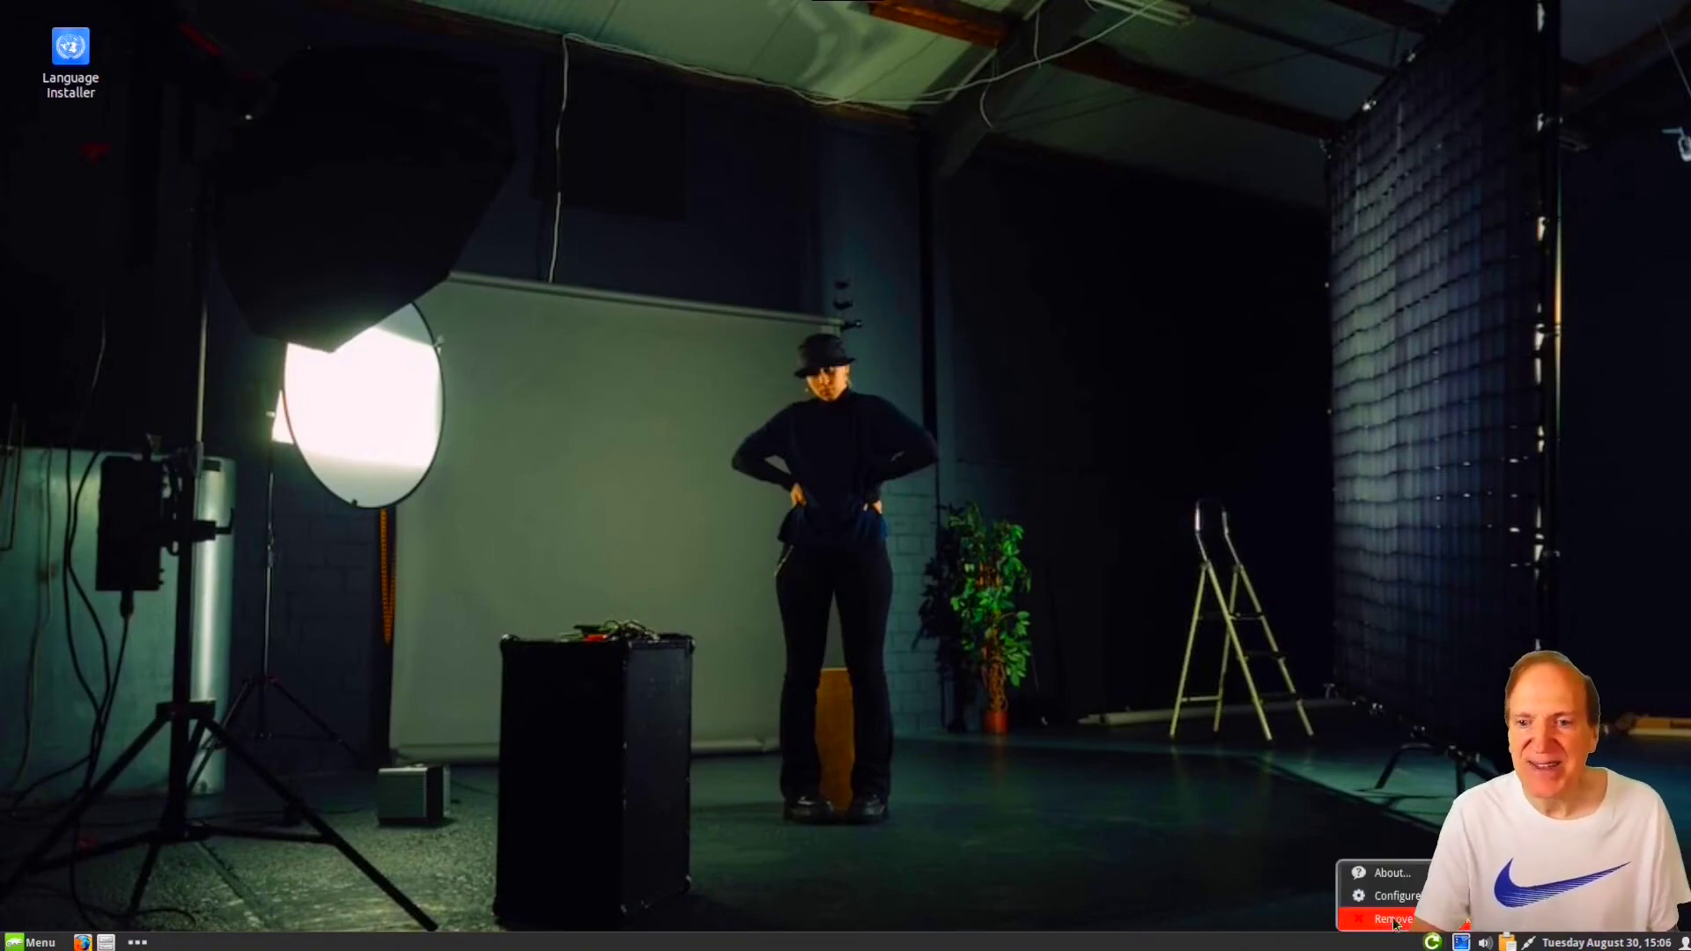
{"action": "key", "text": "Escape"}
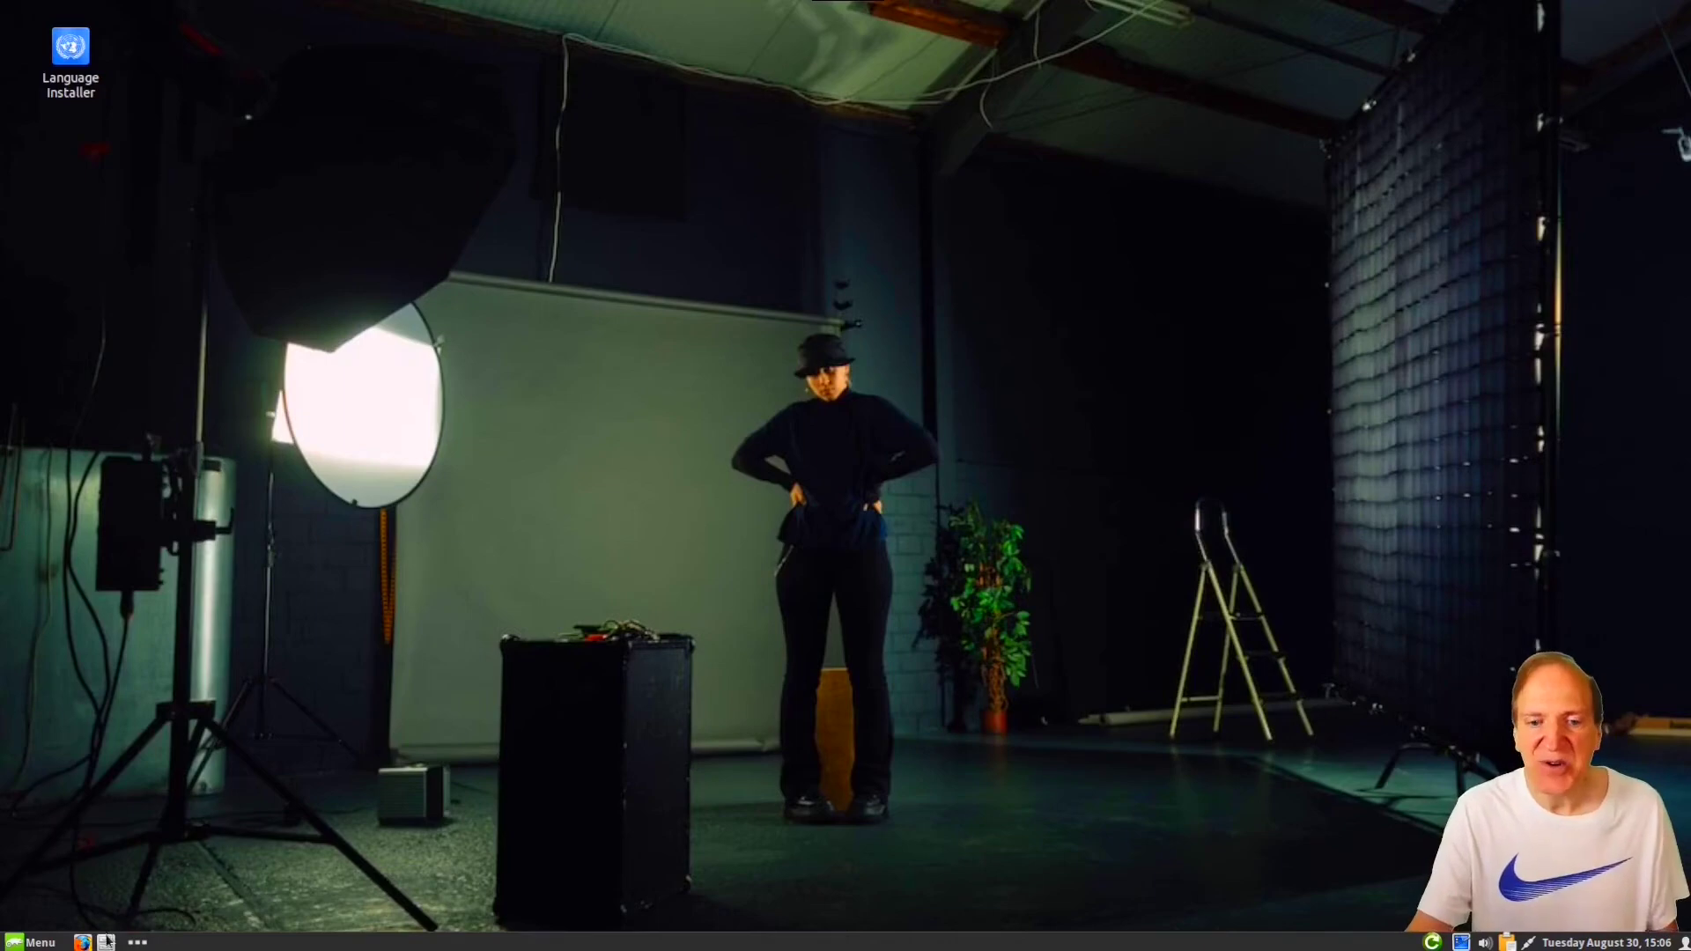
Step: Open System Settings and review the desktop and window effects settings
{"action": "left_click", "coordinate": [33, 943]}
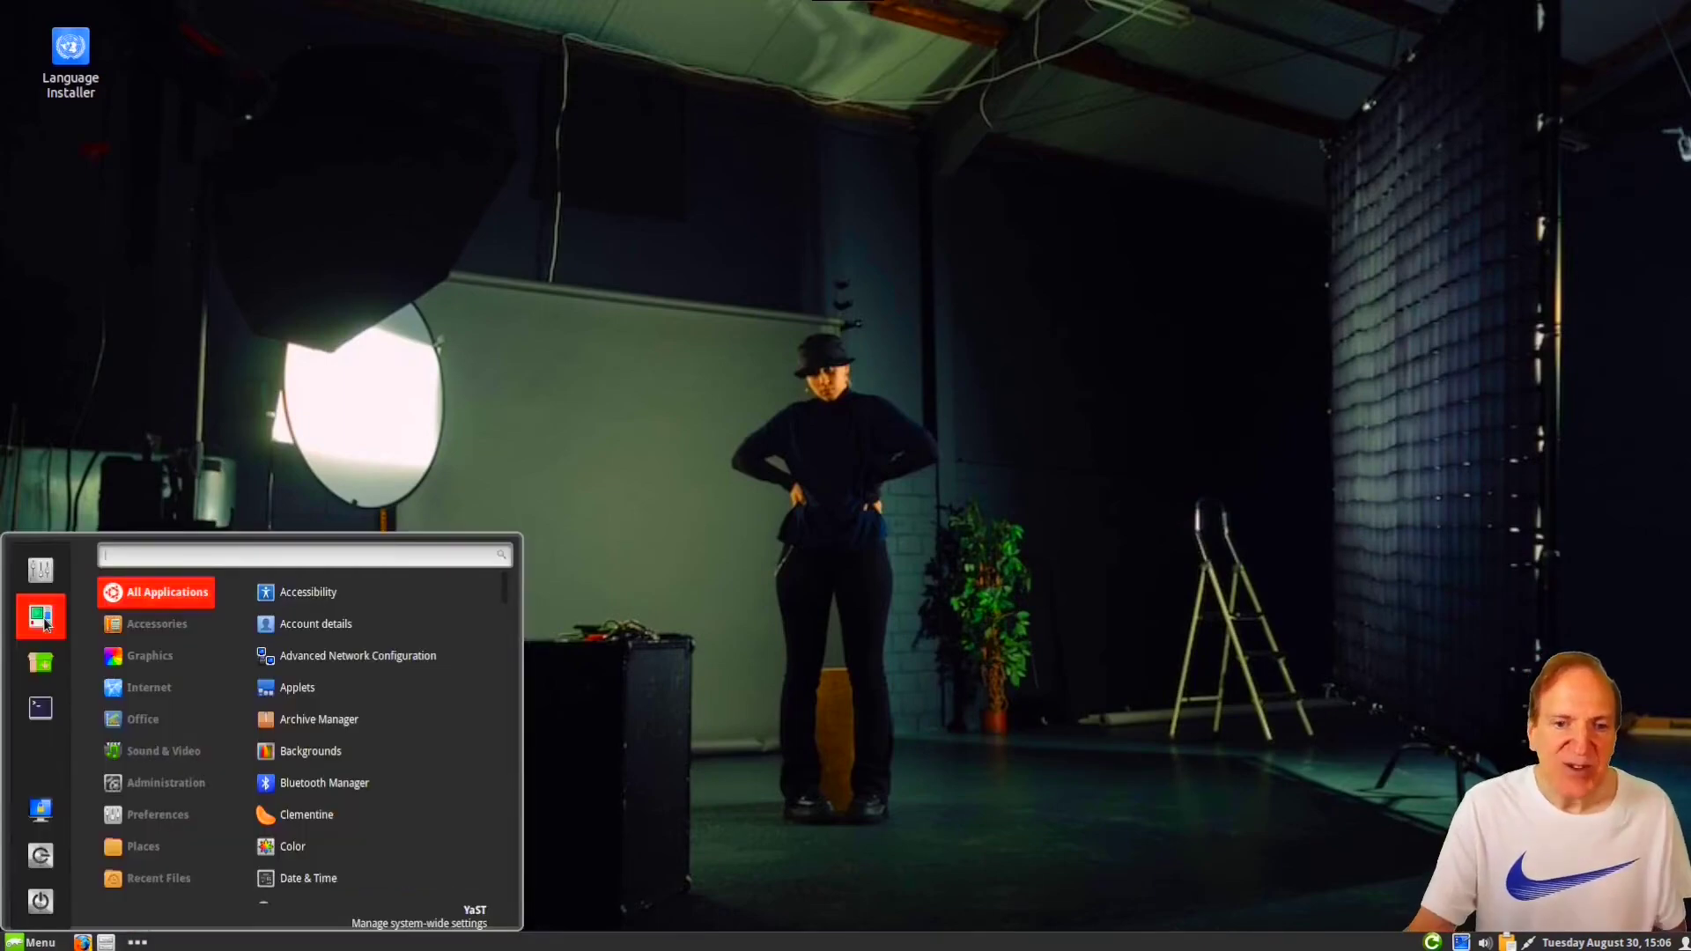
{"action": "left_click", "coordinate": [46, 573]}
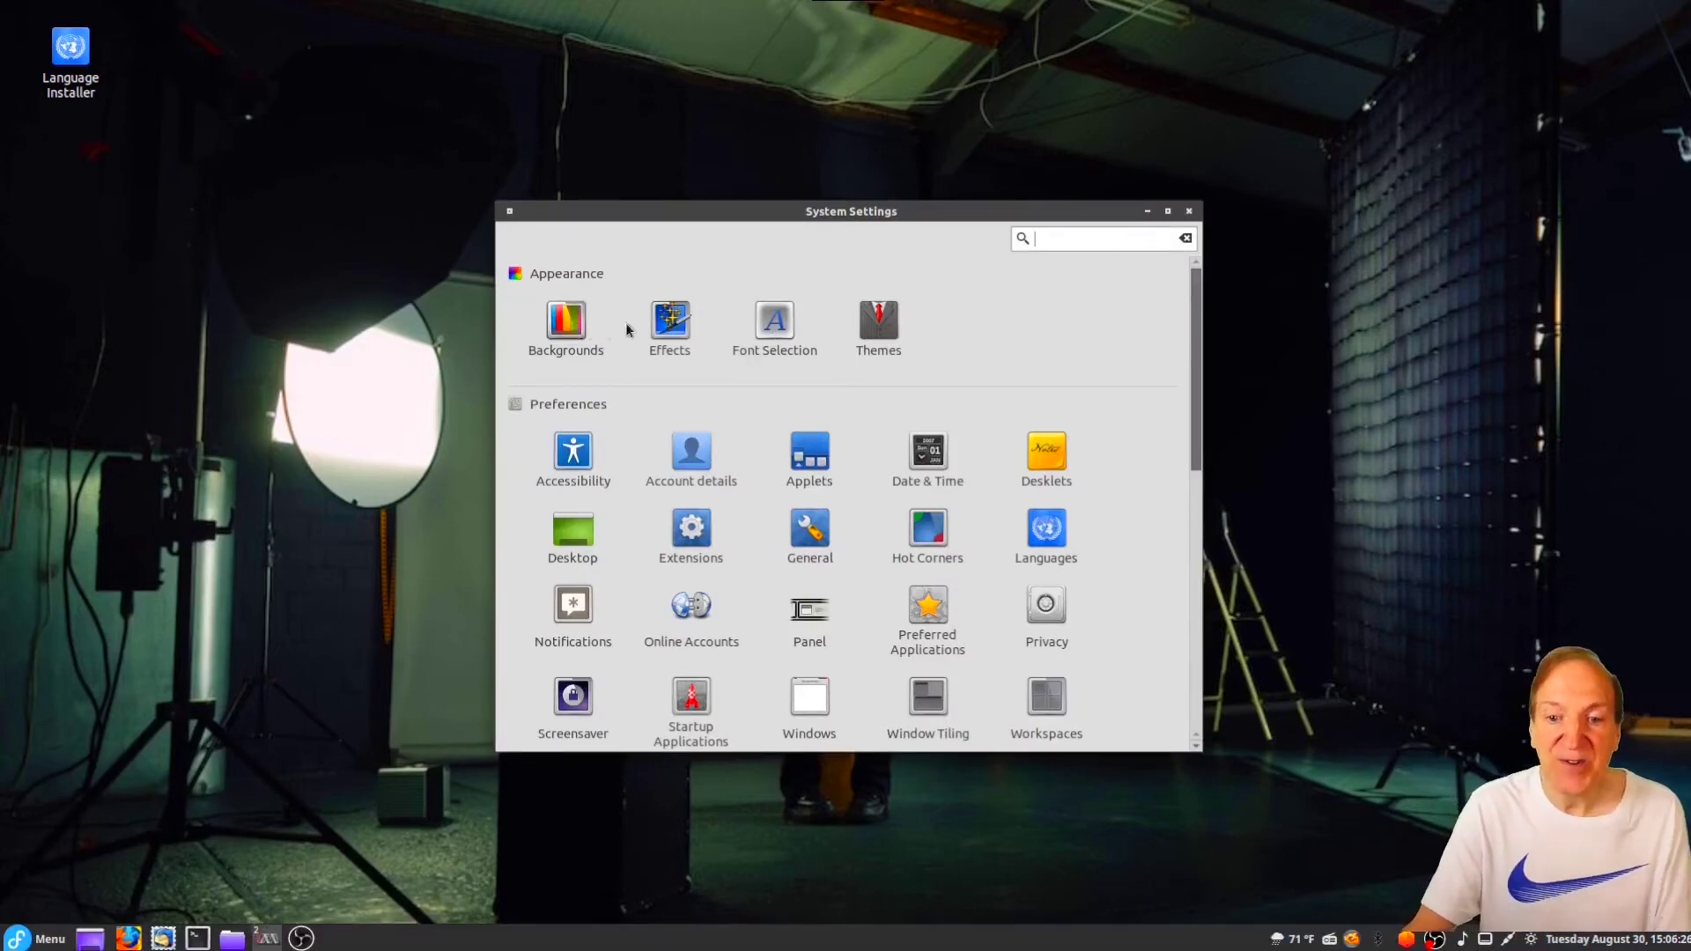
{"action": "left_click", "coordinate": [672, 319]}
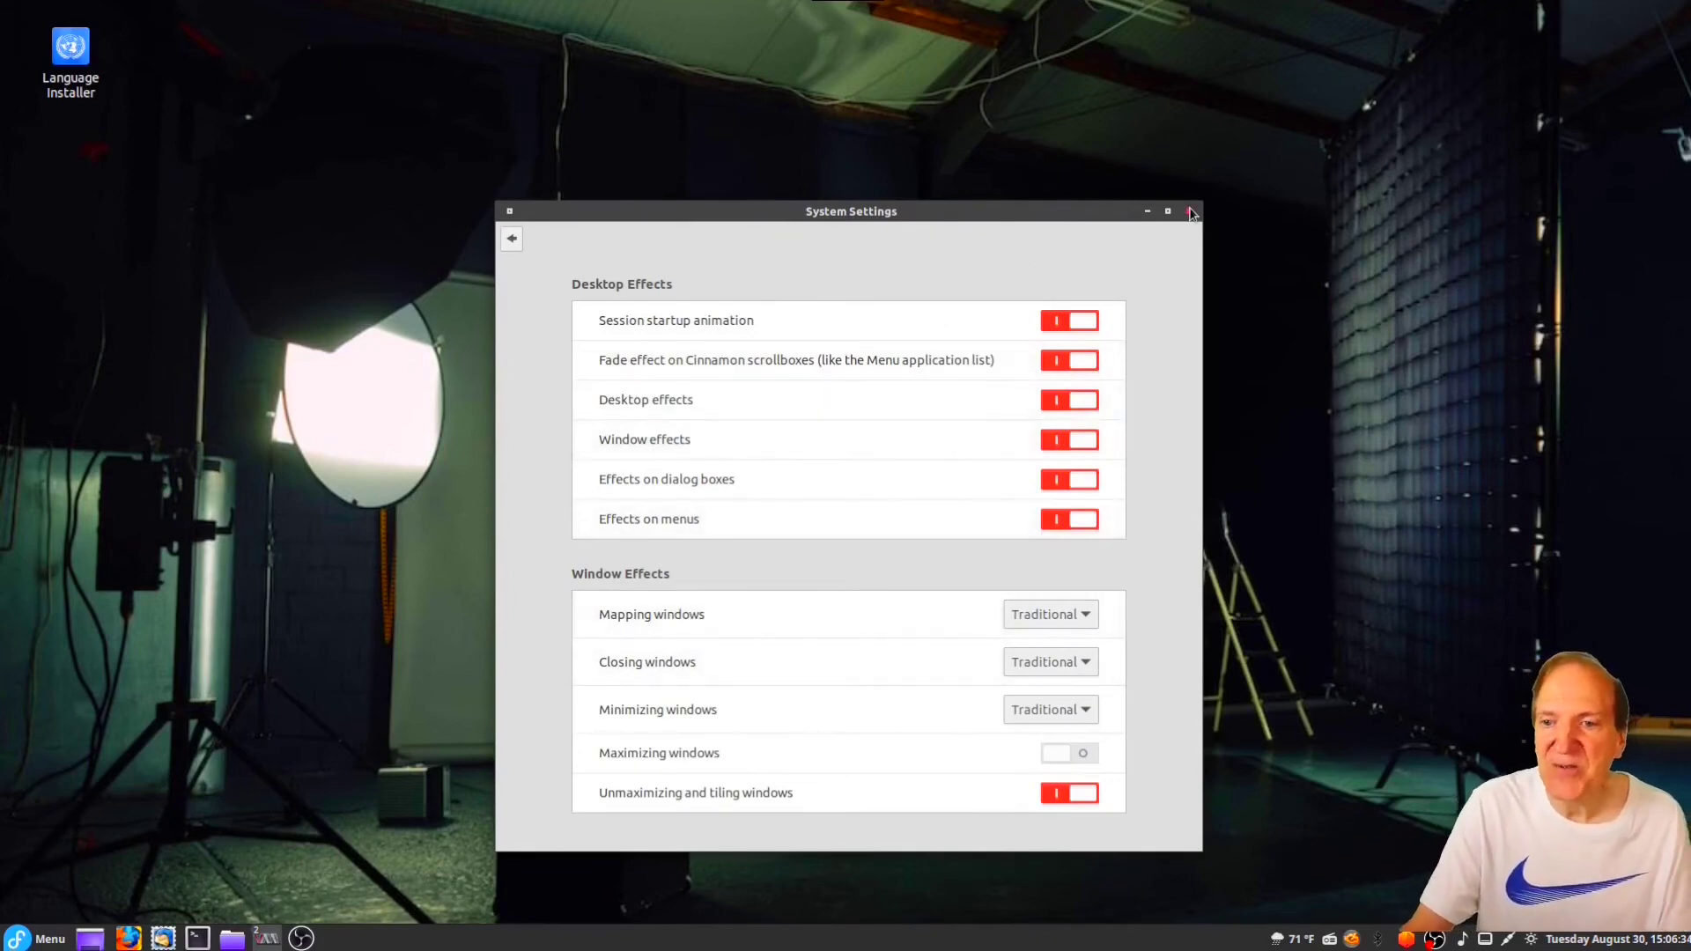
Step: Return to the System Settings overview, open the Themes settings, and move the window slightly higher
{"action": "left_click", "coordinate": [512, 241]}
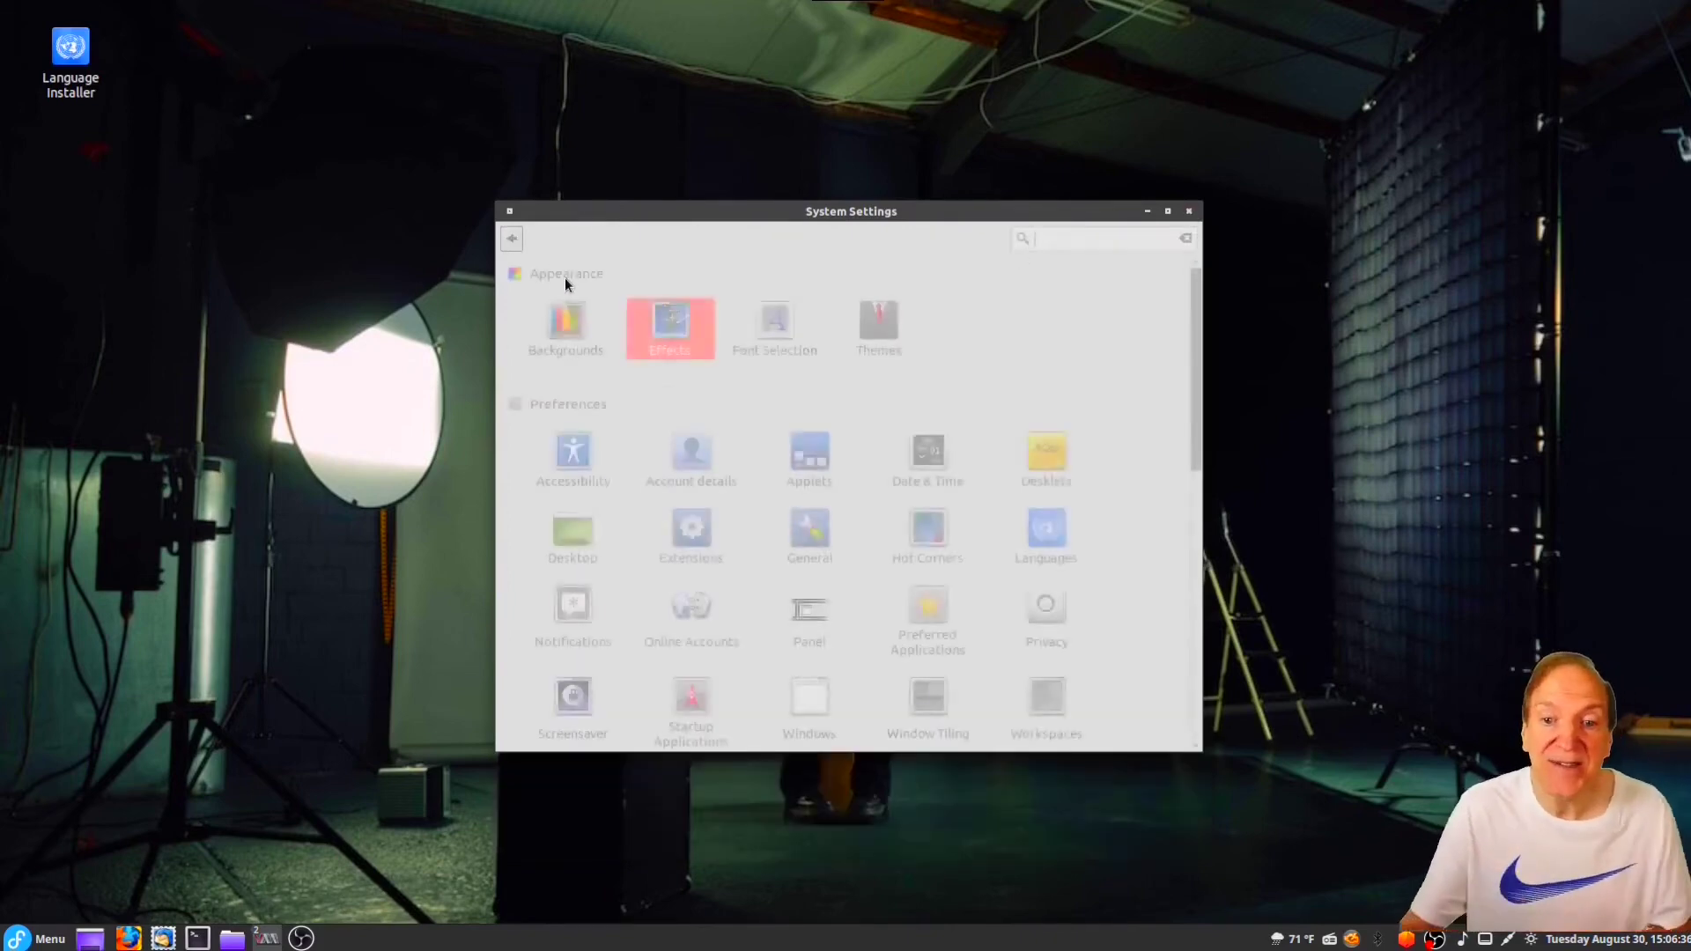
{"action": "left_click", "coordinate": [878, 324]}
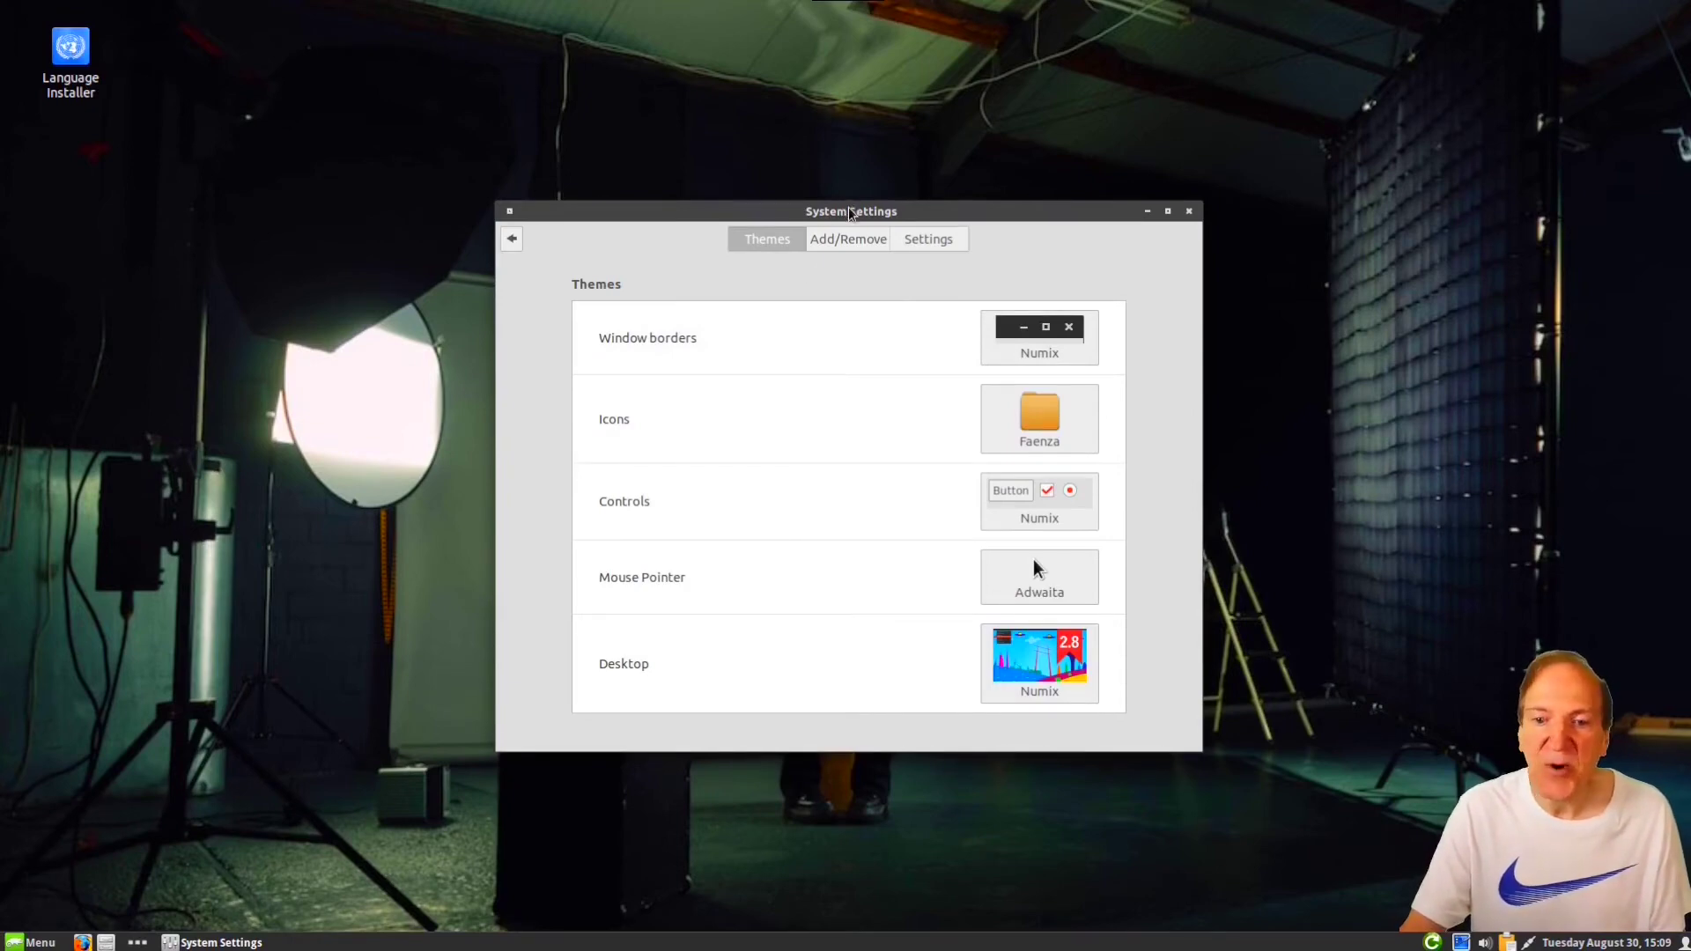
{"action": "left_click_drag", "start_coordinate": [851, 214], "coordinate": [881, 188]}
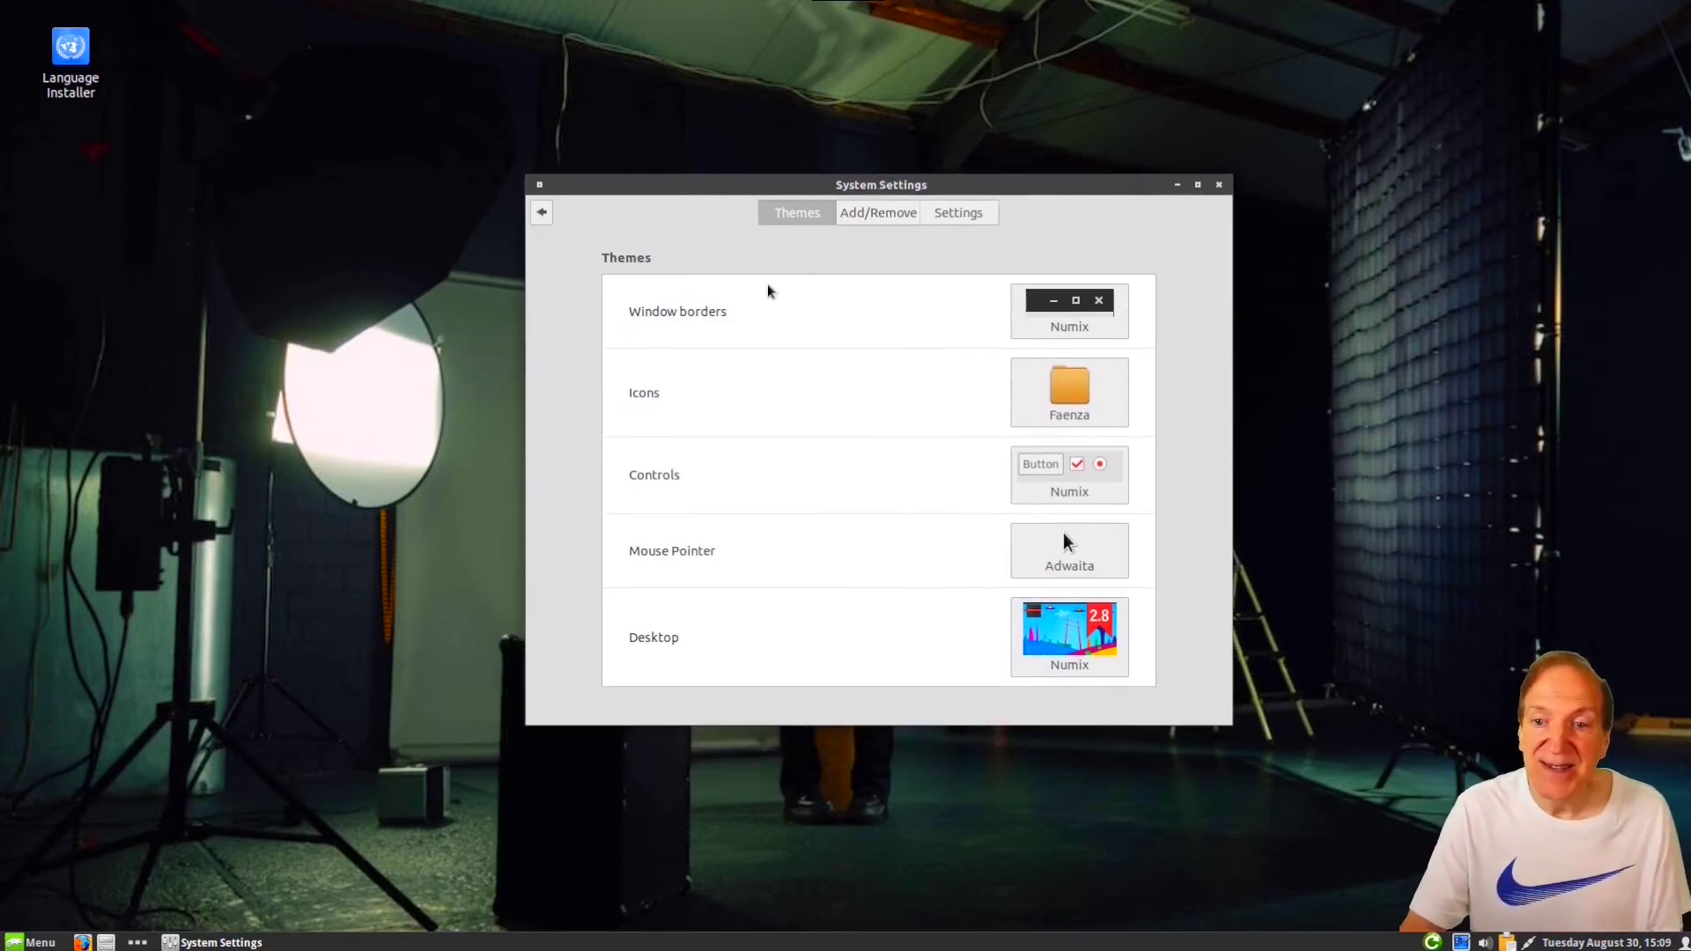
Step: Try the Greybird-geeko-dark, Mint-Y, Mint-X and Greybird-geeko window borders, and set the window borders back to Numix
{"action": "left_click", "coordinate": [1071, 324]}
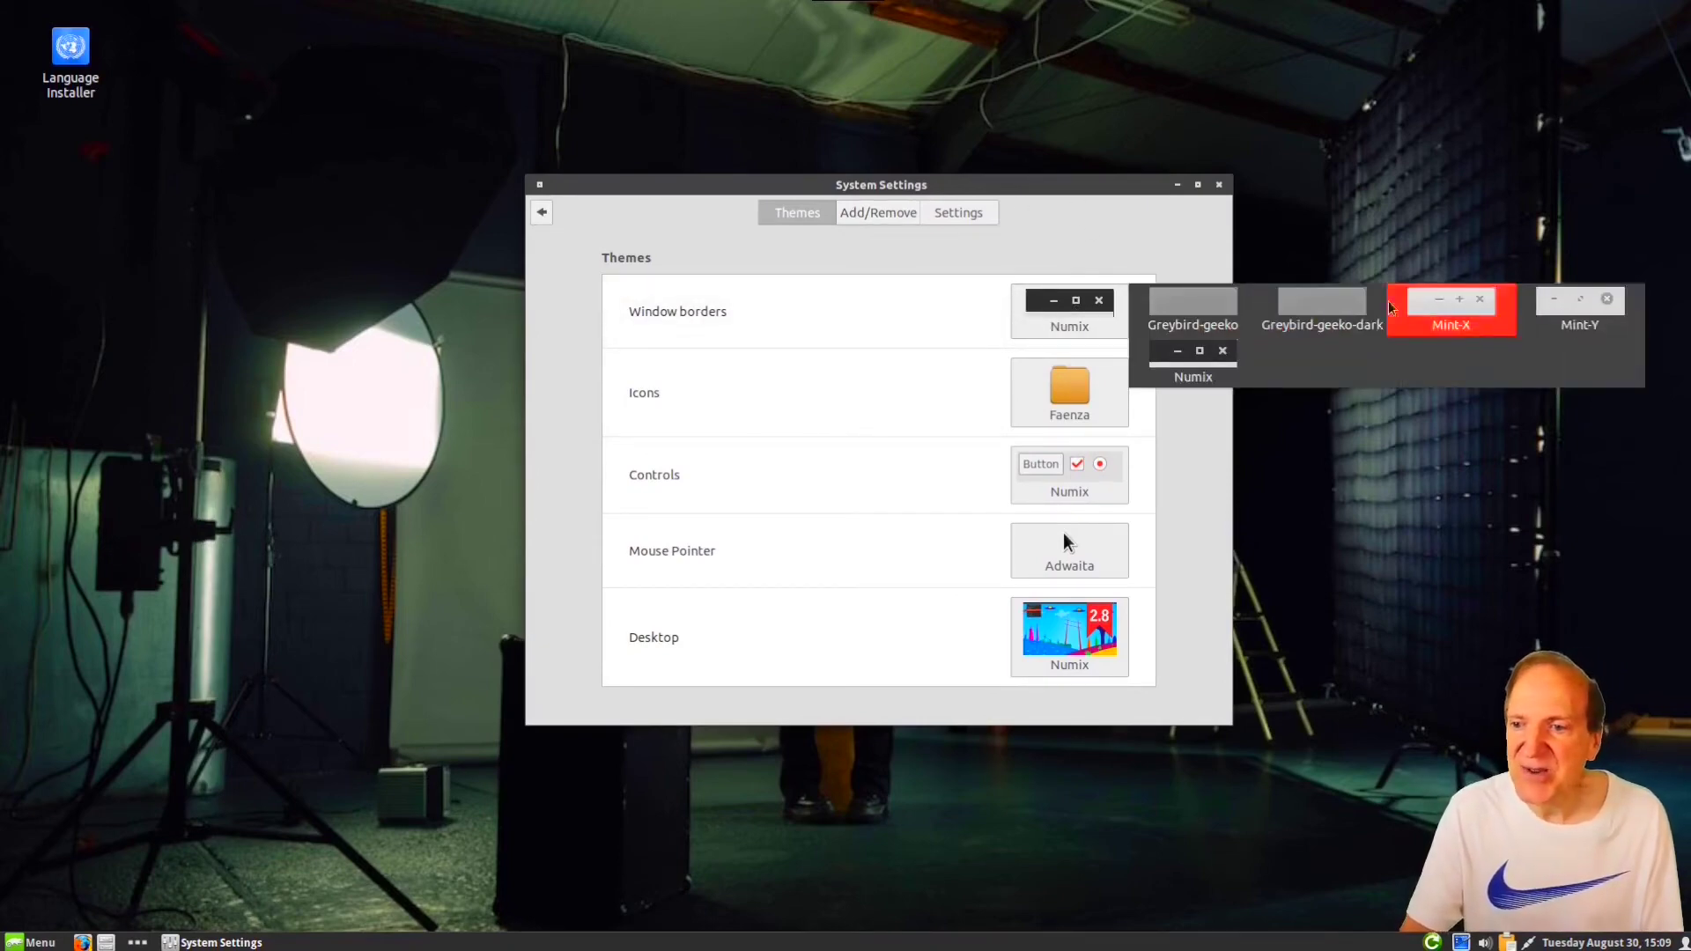
{"action": "left_click", "coordinate": [1318, 317]}
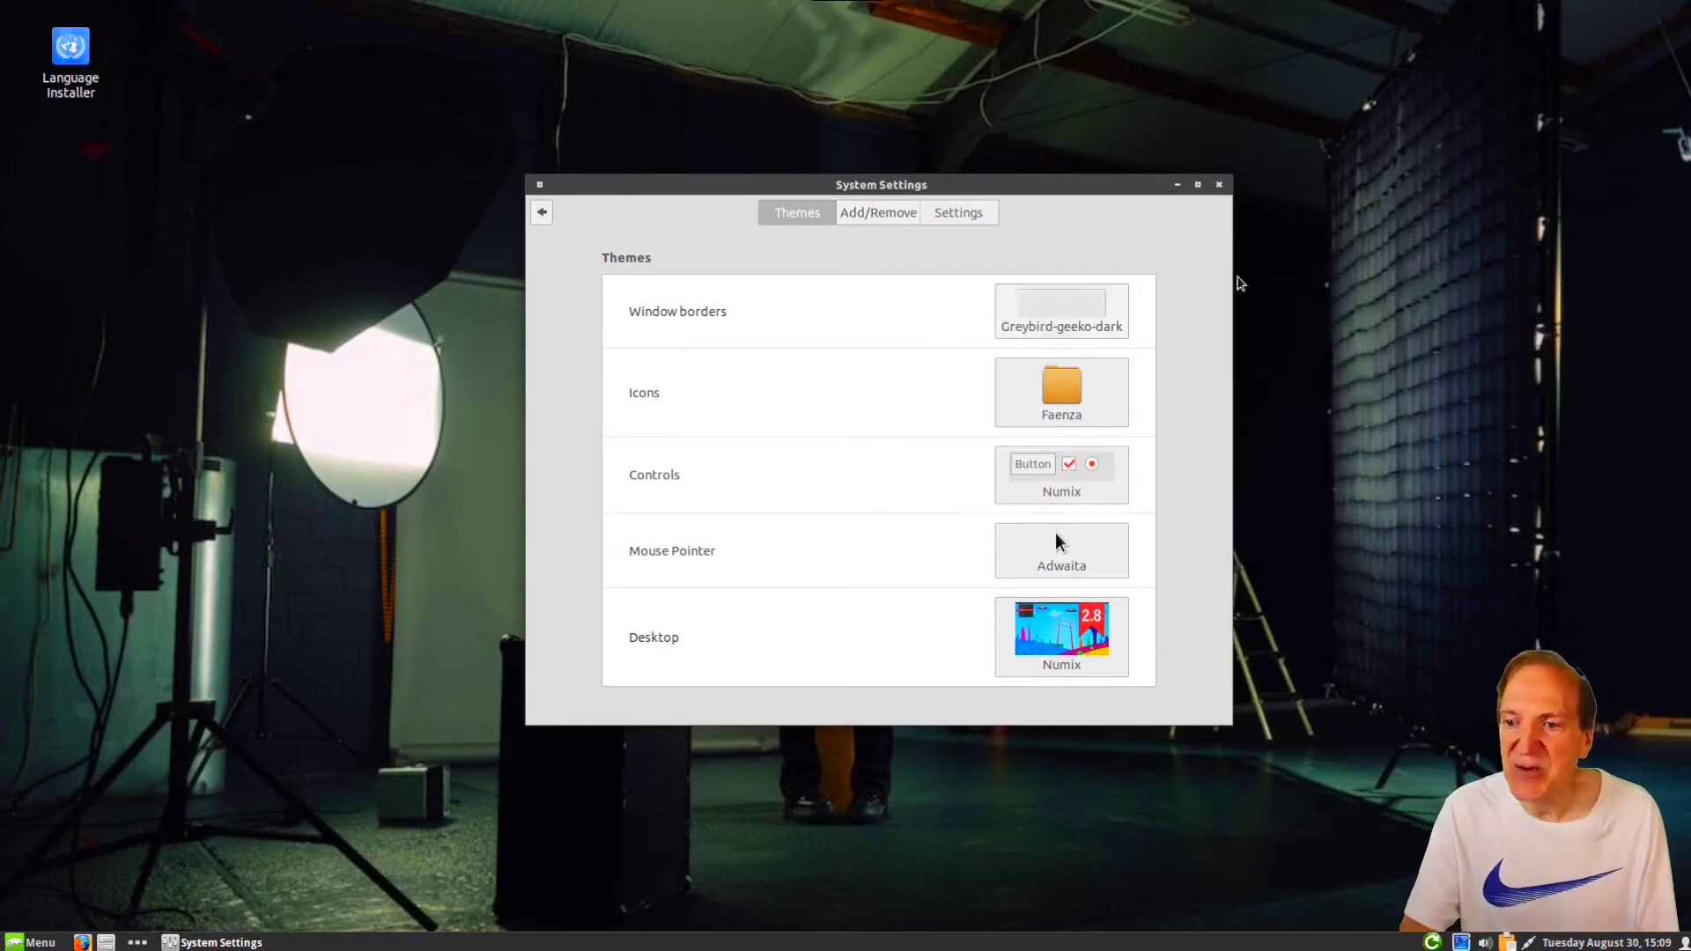
{"action": "left_click", "coordinate": [1075, 313]}
{"action": "left_click", "coordinate": [1581, 310]}
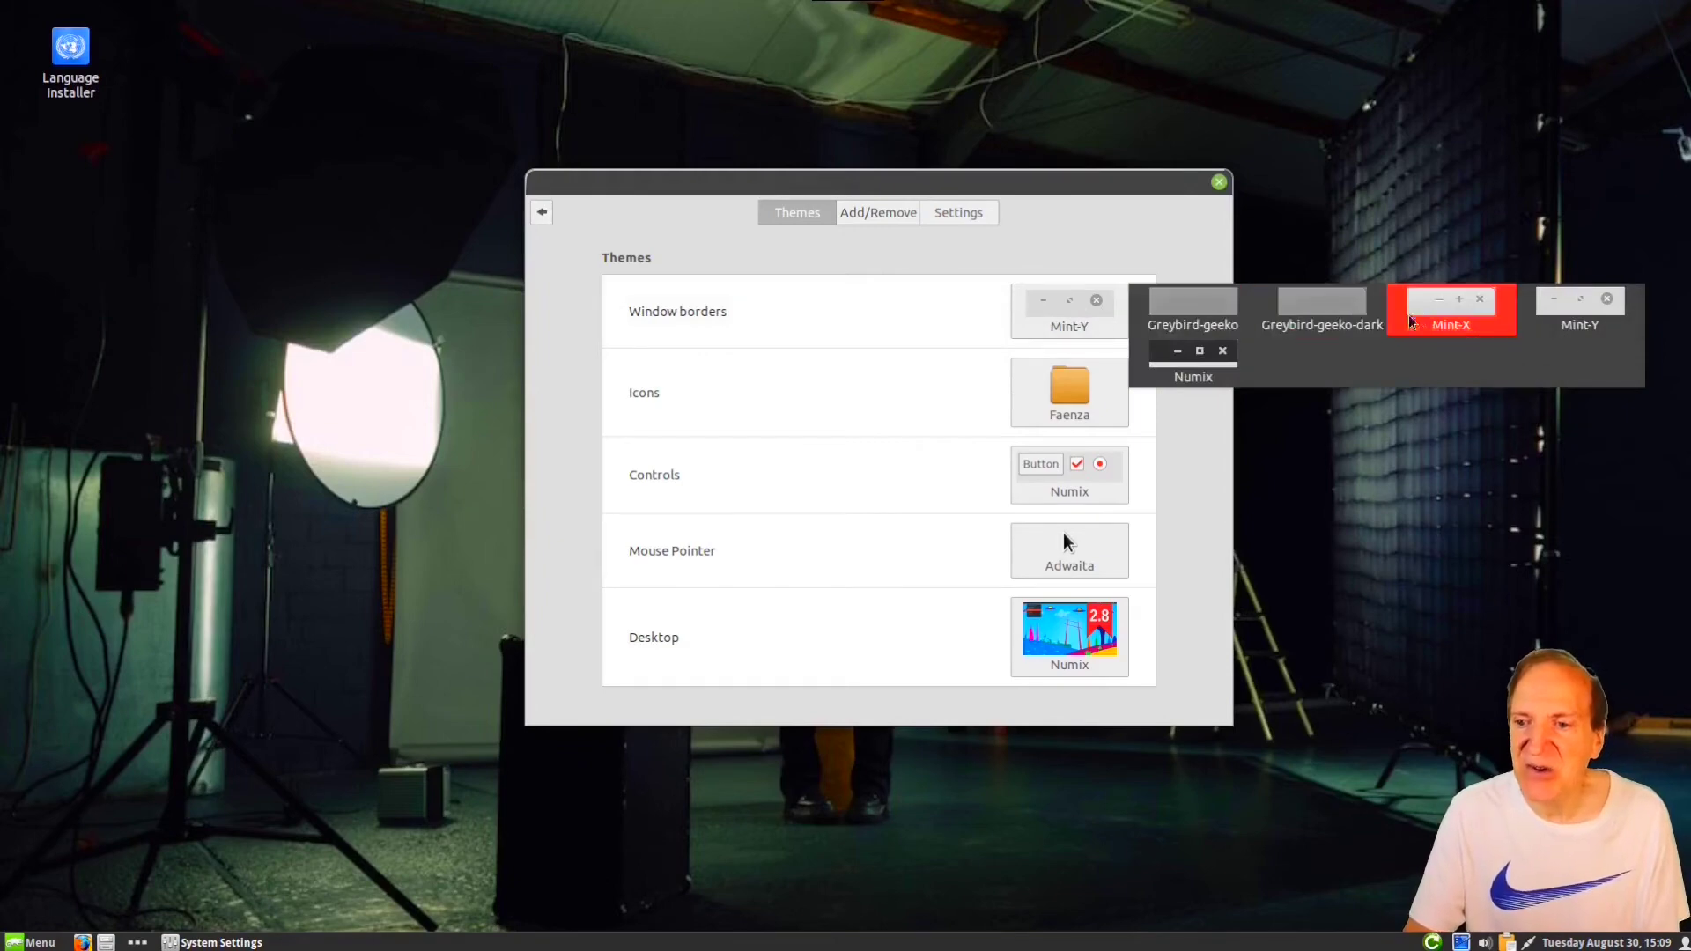
{"action": "left_click", "coordinate": [1445, 313]}
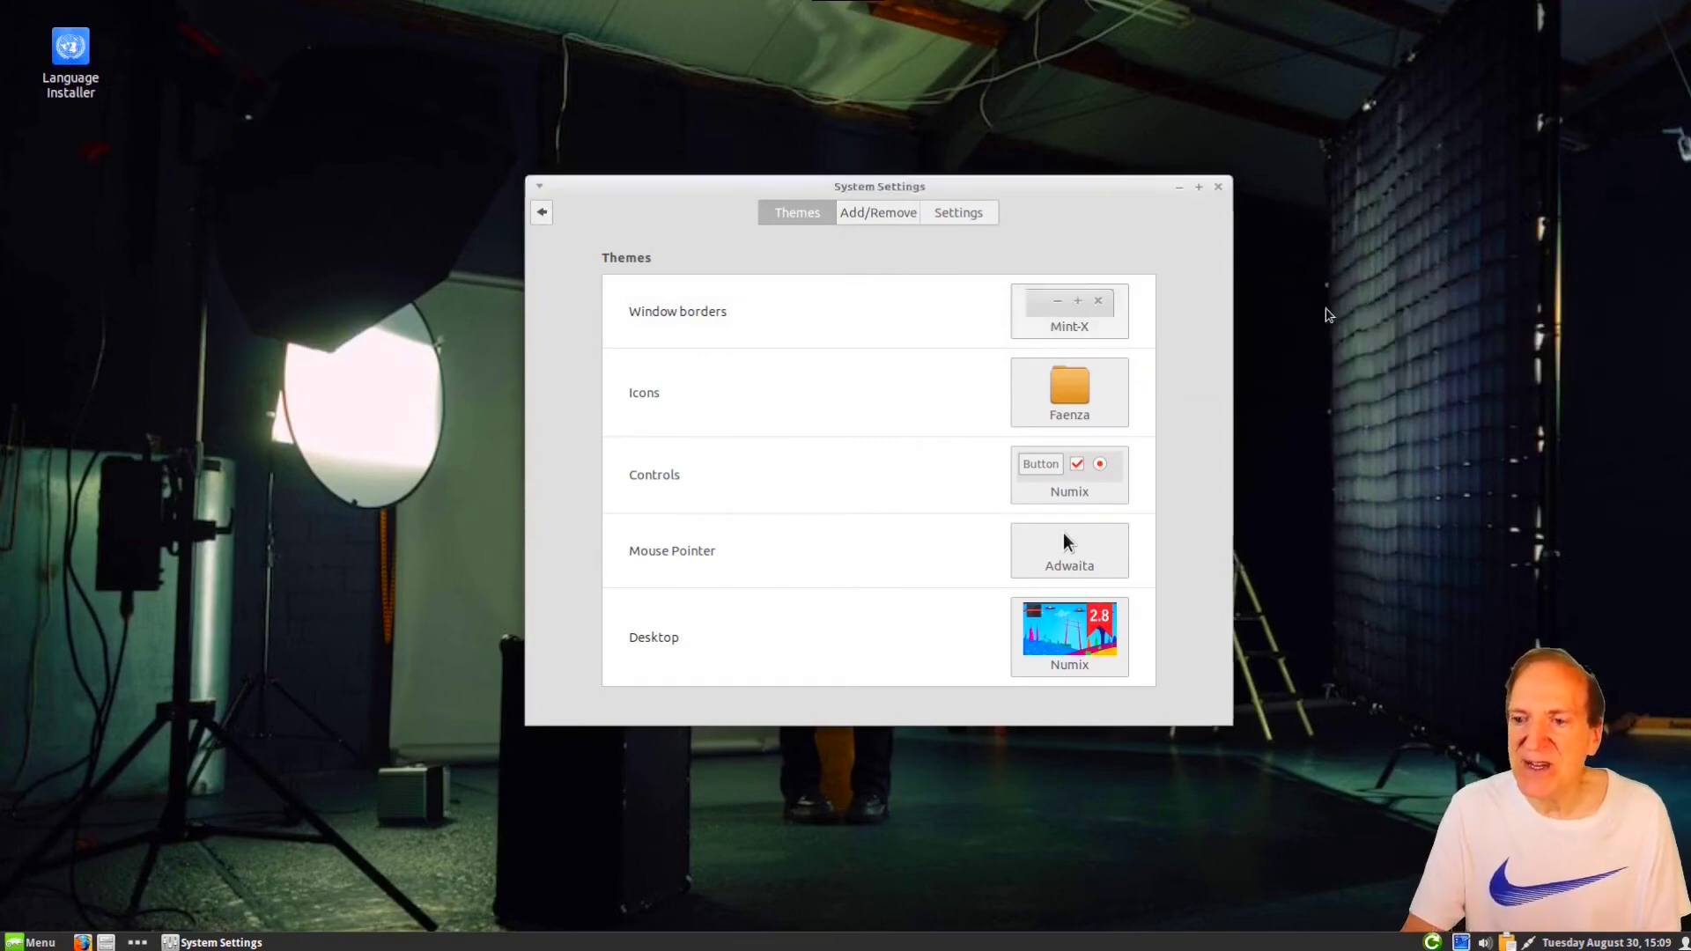
{"action": "left_click", "coordinate": [1070, 311]}
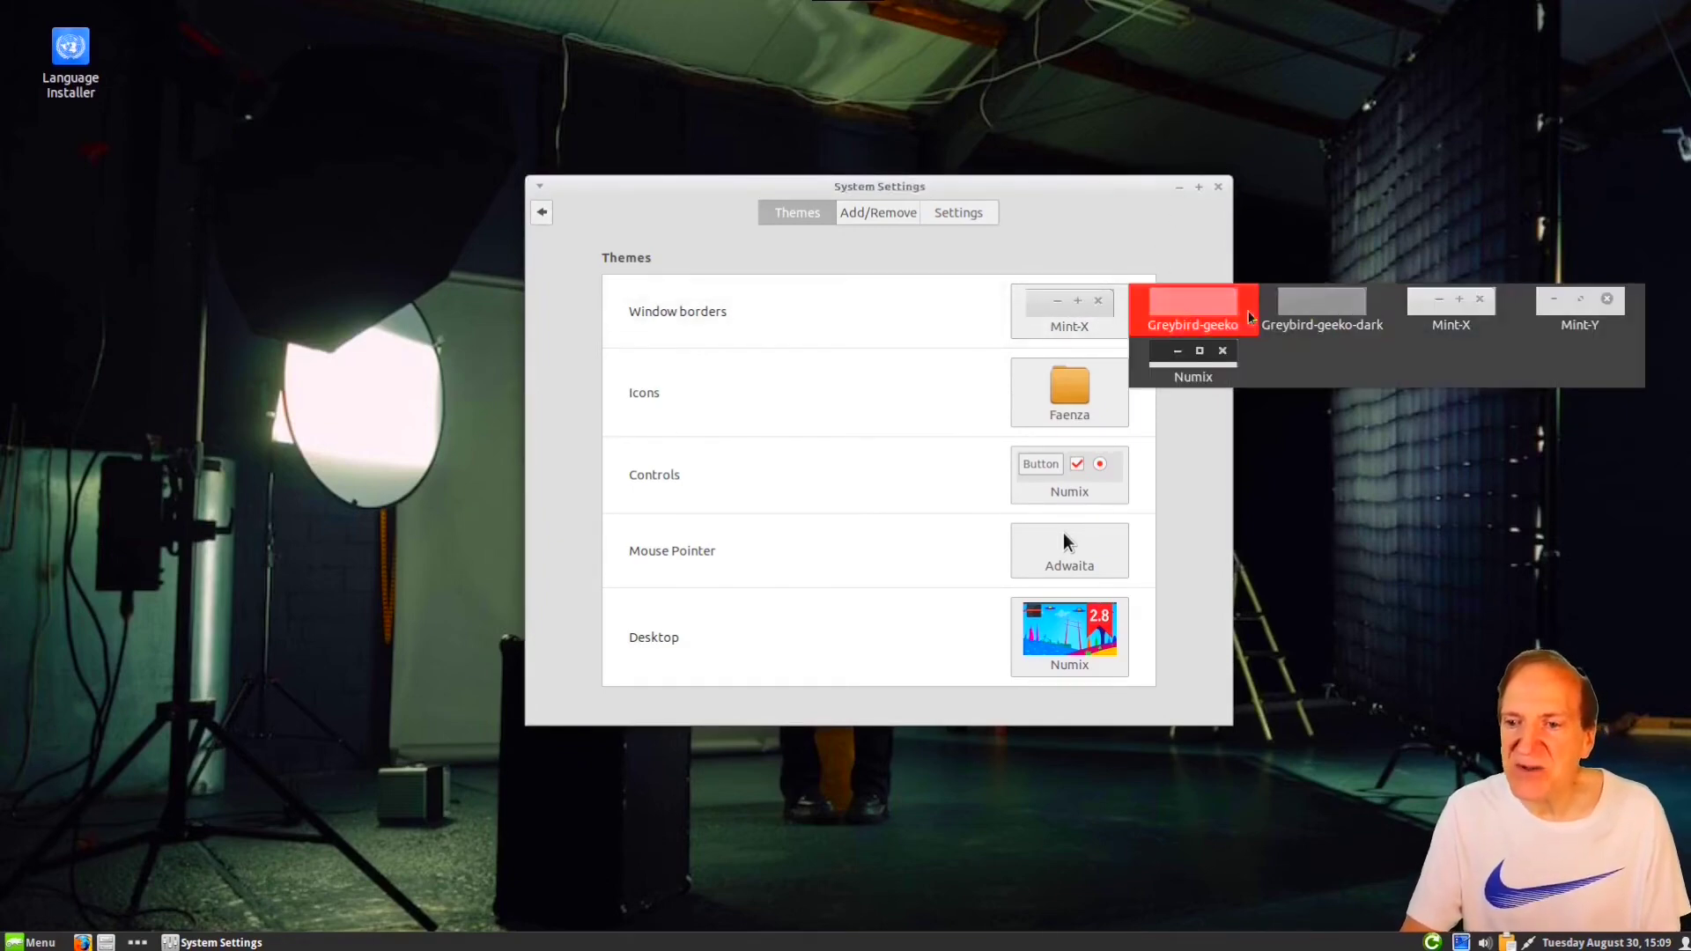
{"action": "left_click", "coordinate": [1194, 314]}
{"action": "left_click", "coordinate": [1080, 317]}
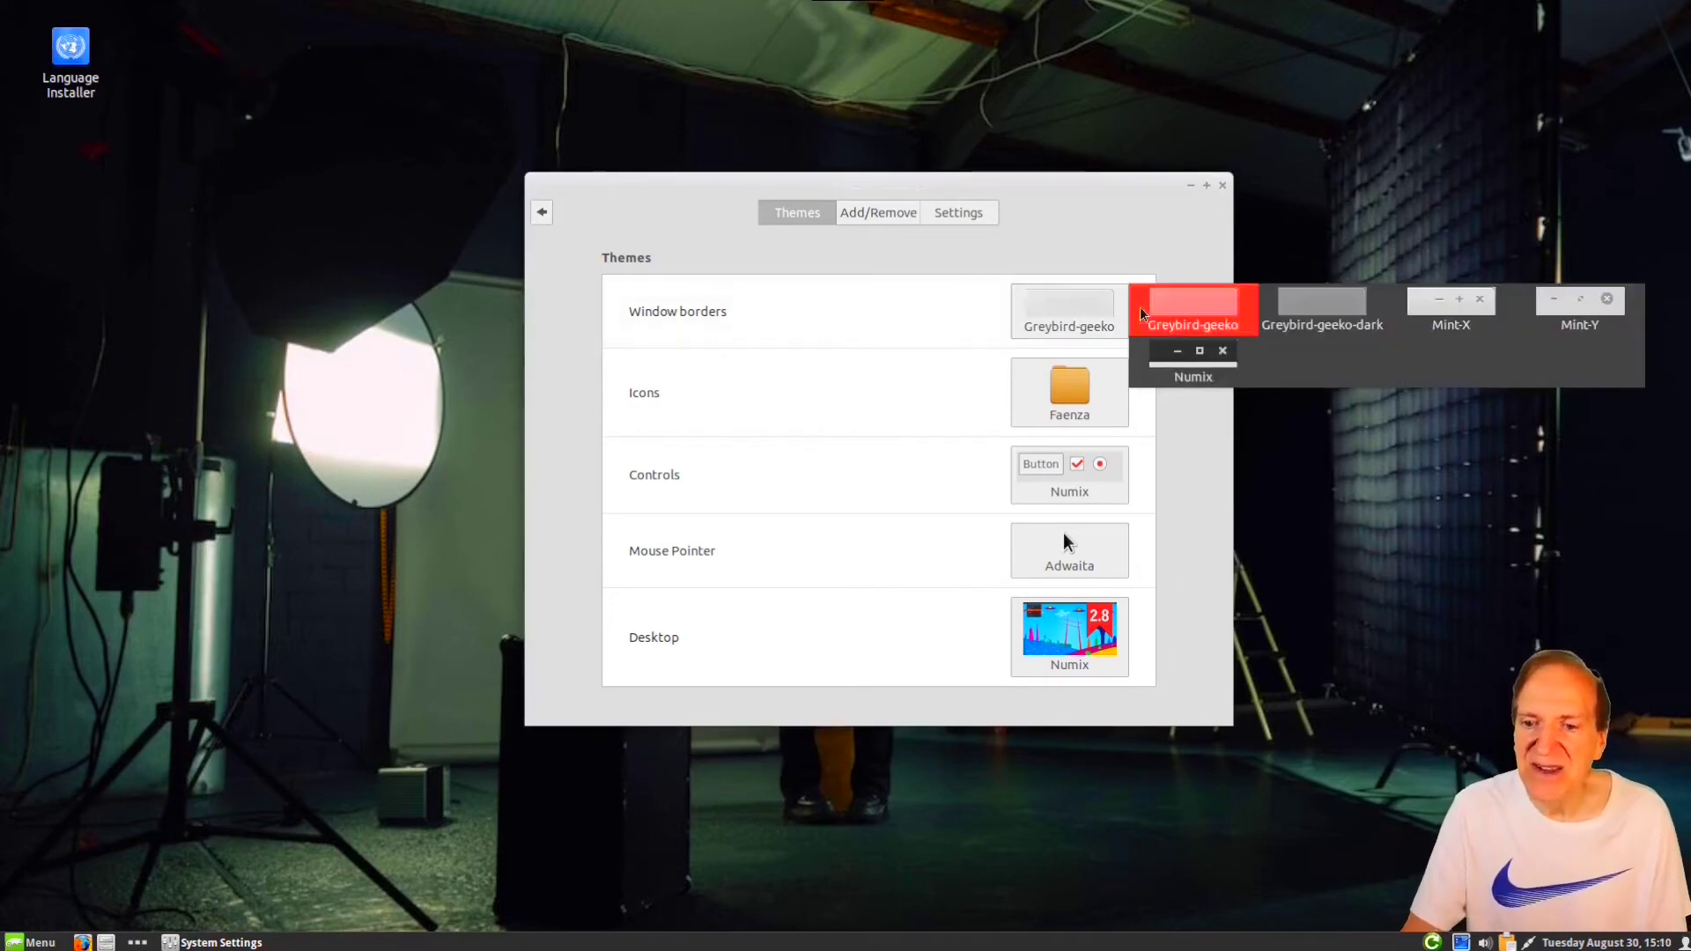
{"action": "left_click", "coordinate": [1176, 361]}
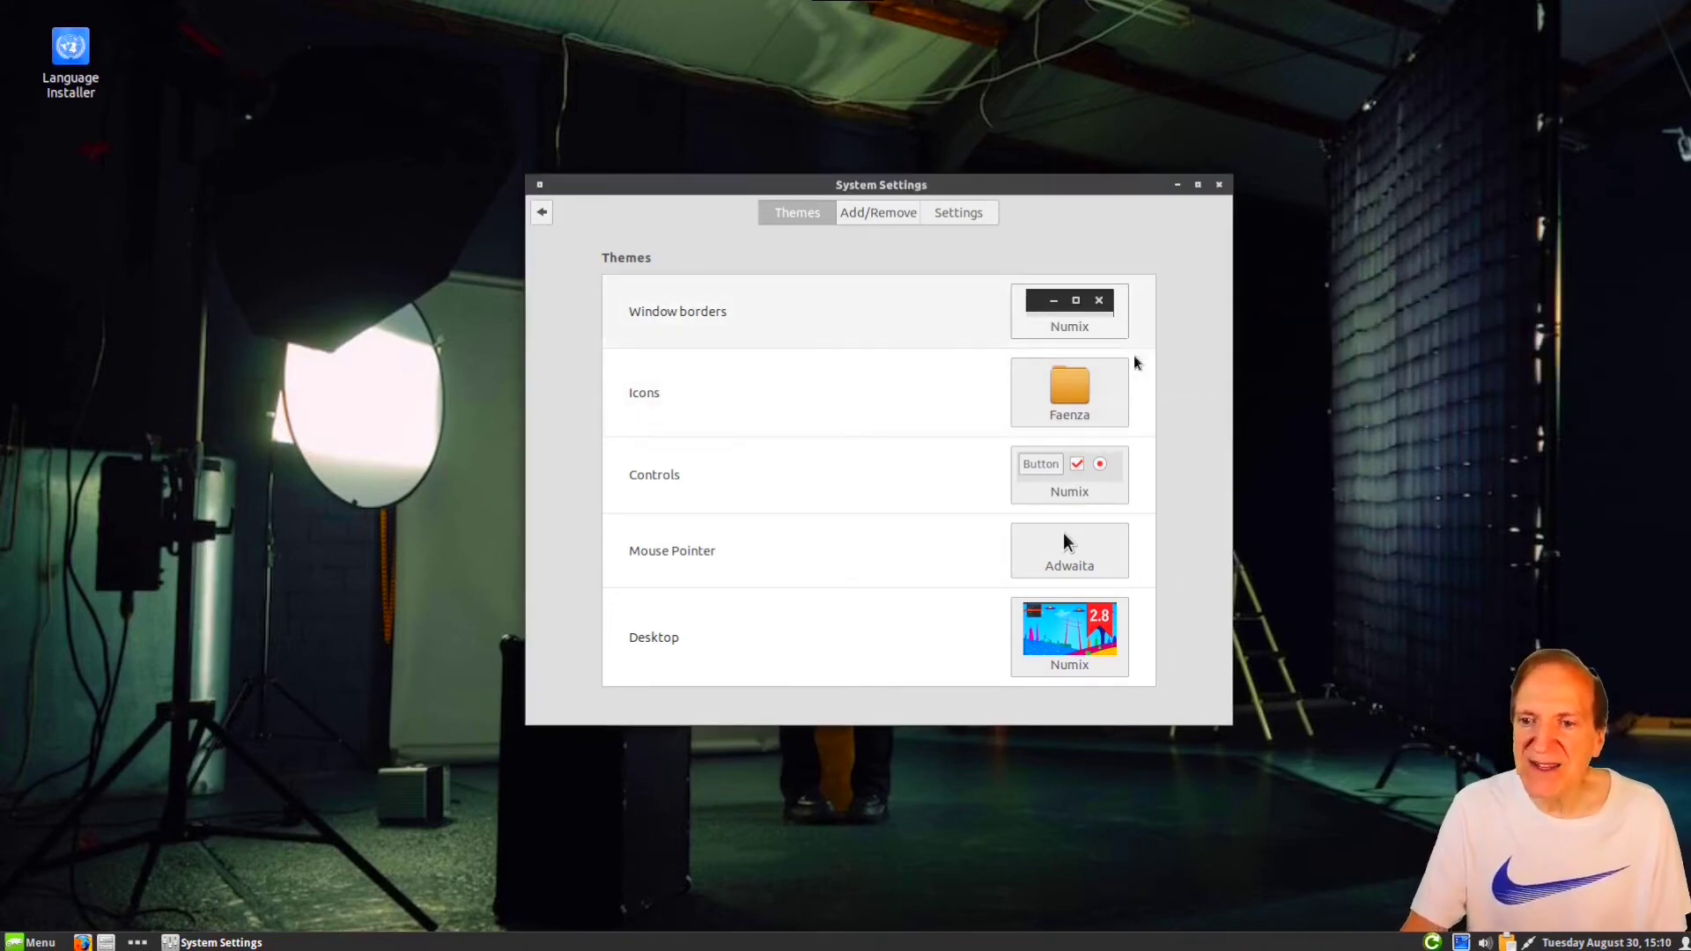
Step: Check the available icon themes, then open the Home folder beside the settings and show its contents in icon view
{"action": "left_click", "coordinate": [1089, 416]}
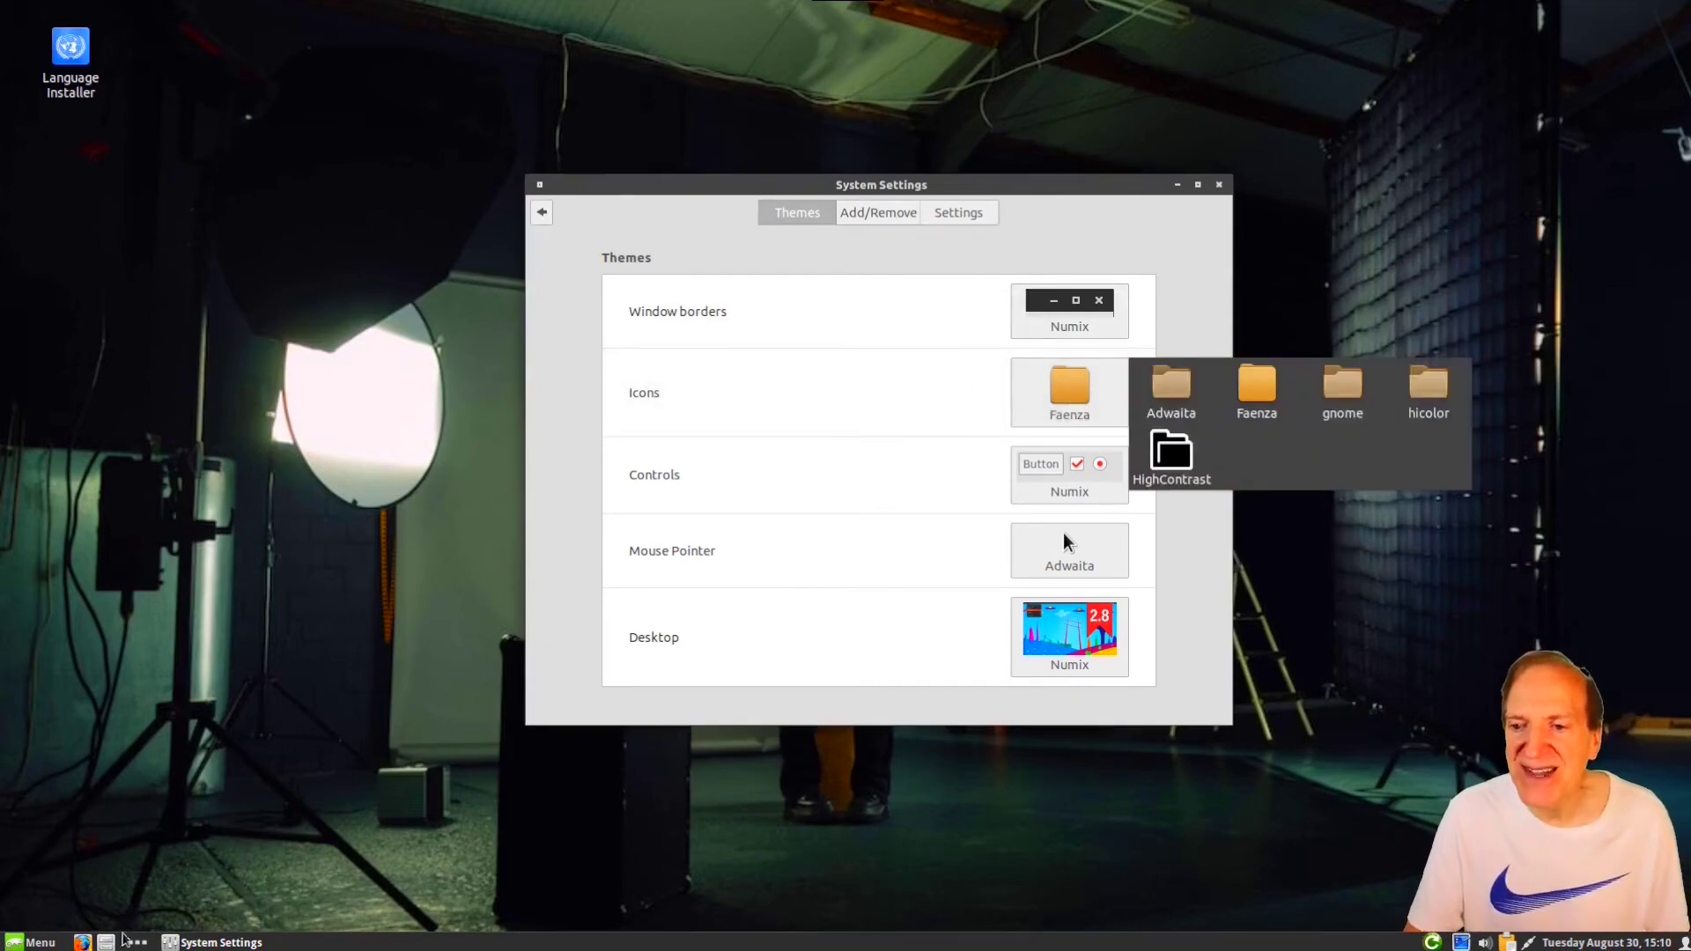
{"action": "left_click", "coordinate": [1064, 537]}
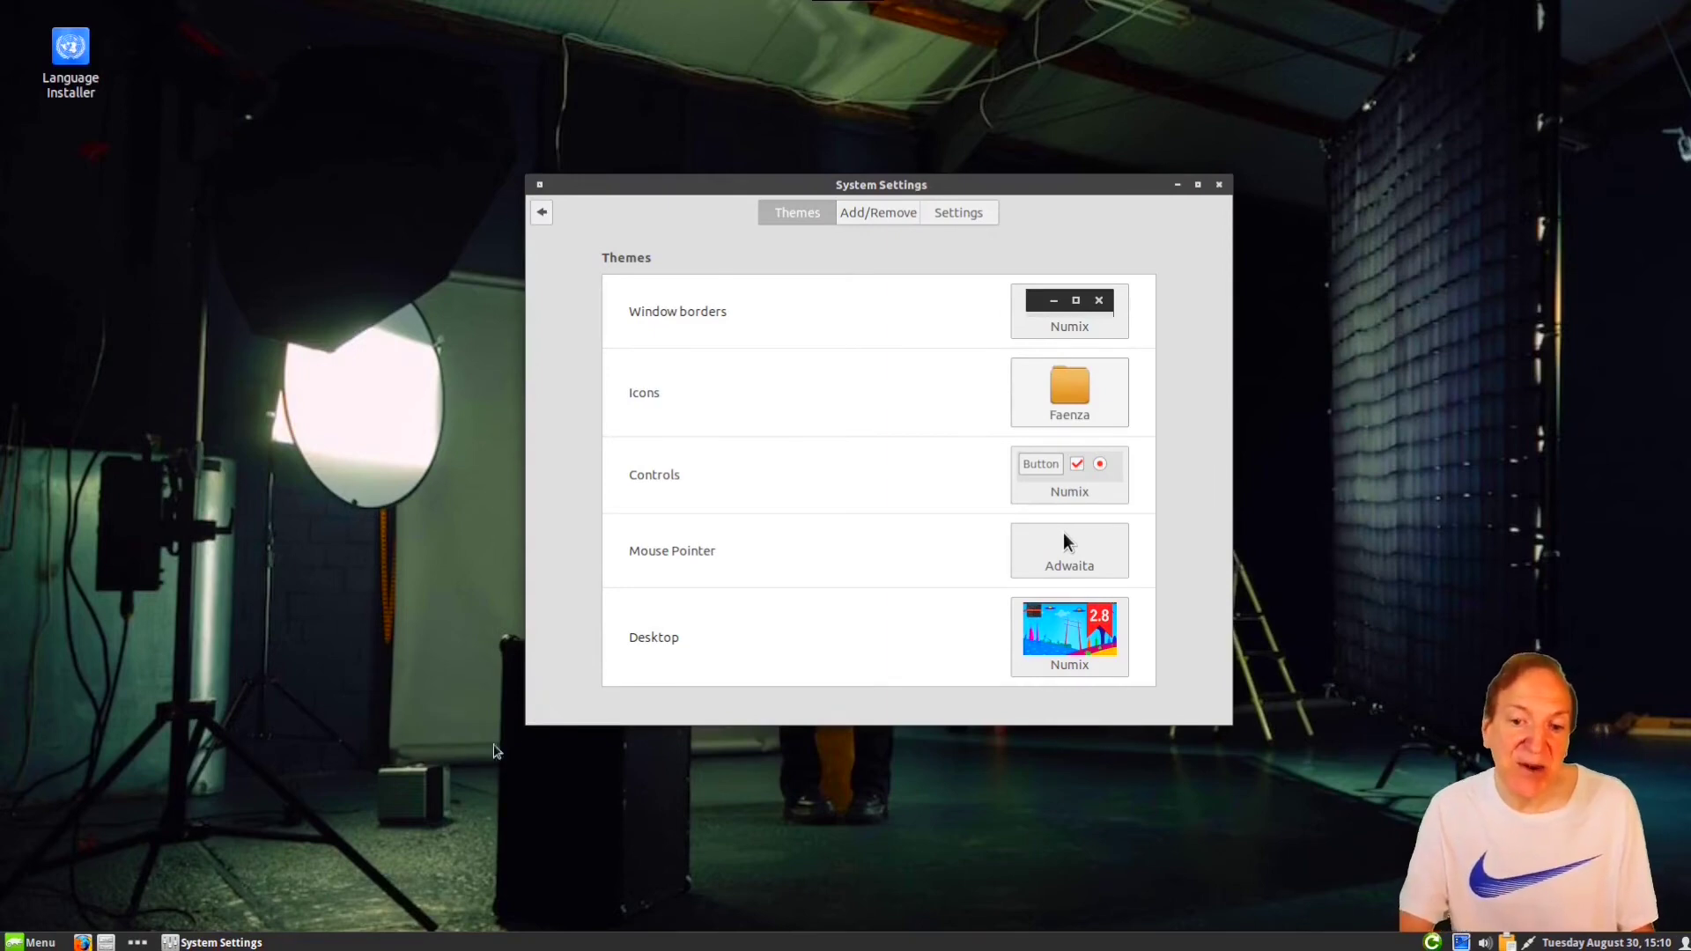
{"action": "left_click", "coordinate": [105, 942]}
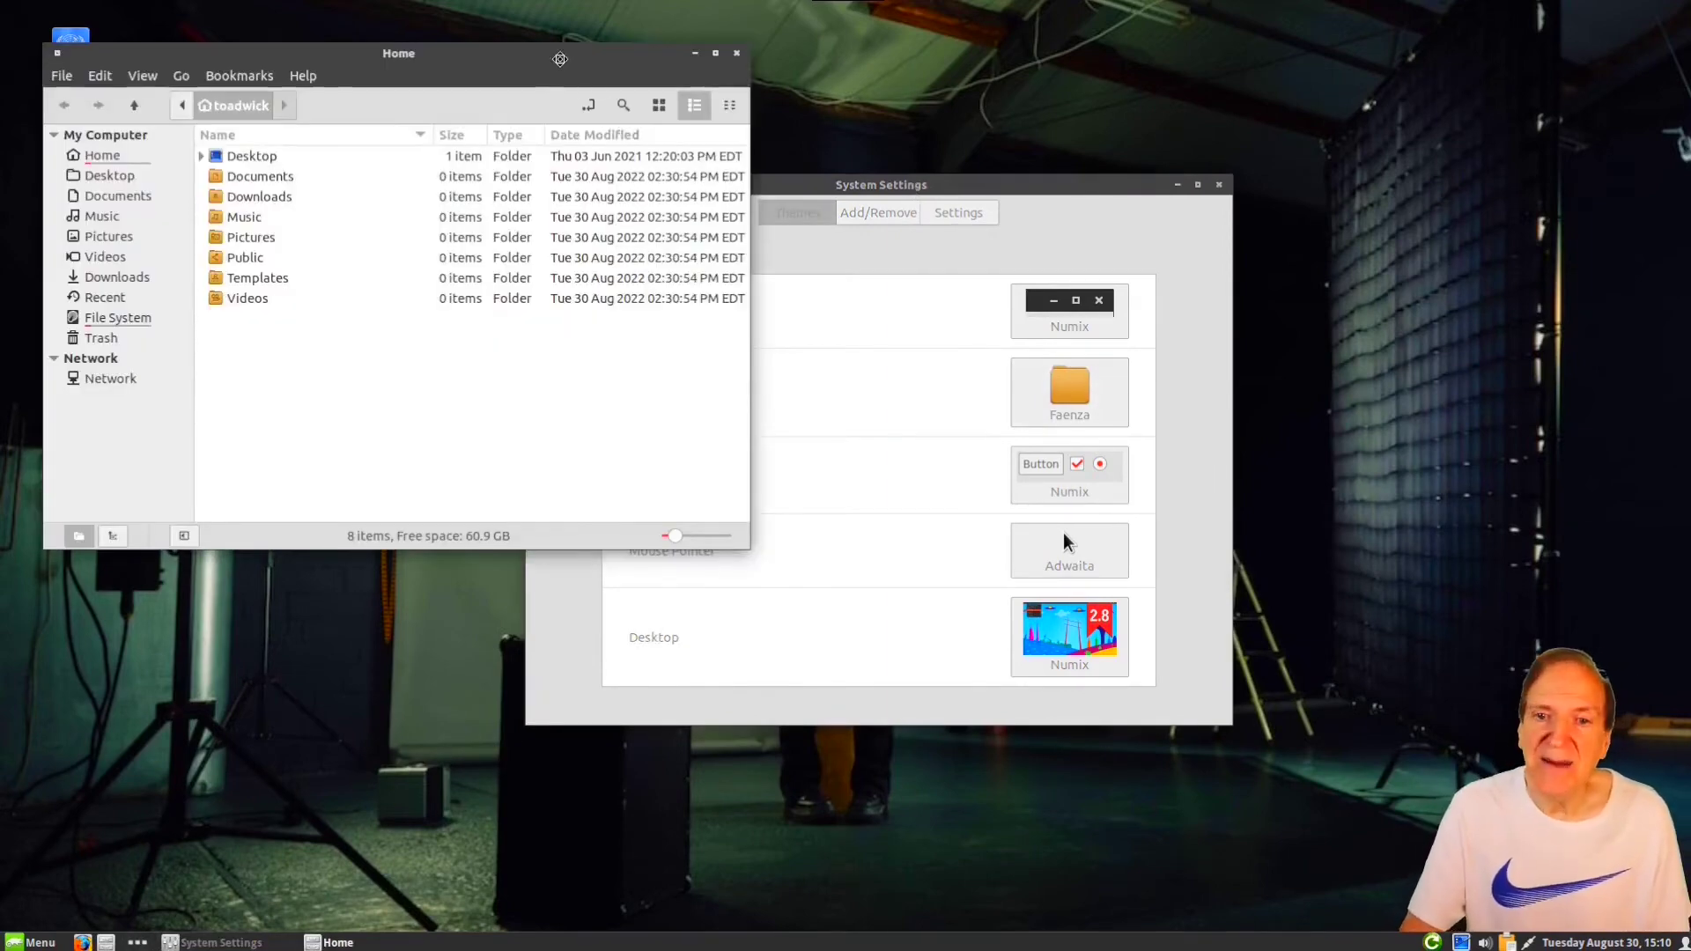
{"action": "left_click_drag", "start_coordinate": [560, 59], "coordinate": [571, 108]}
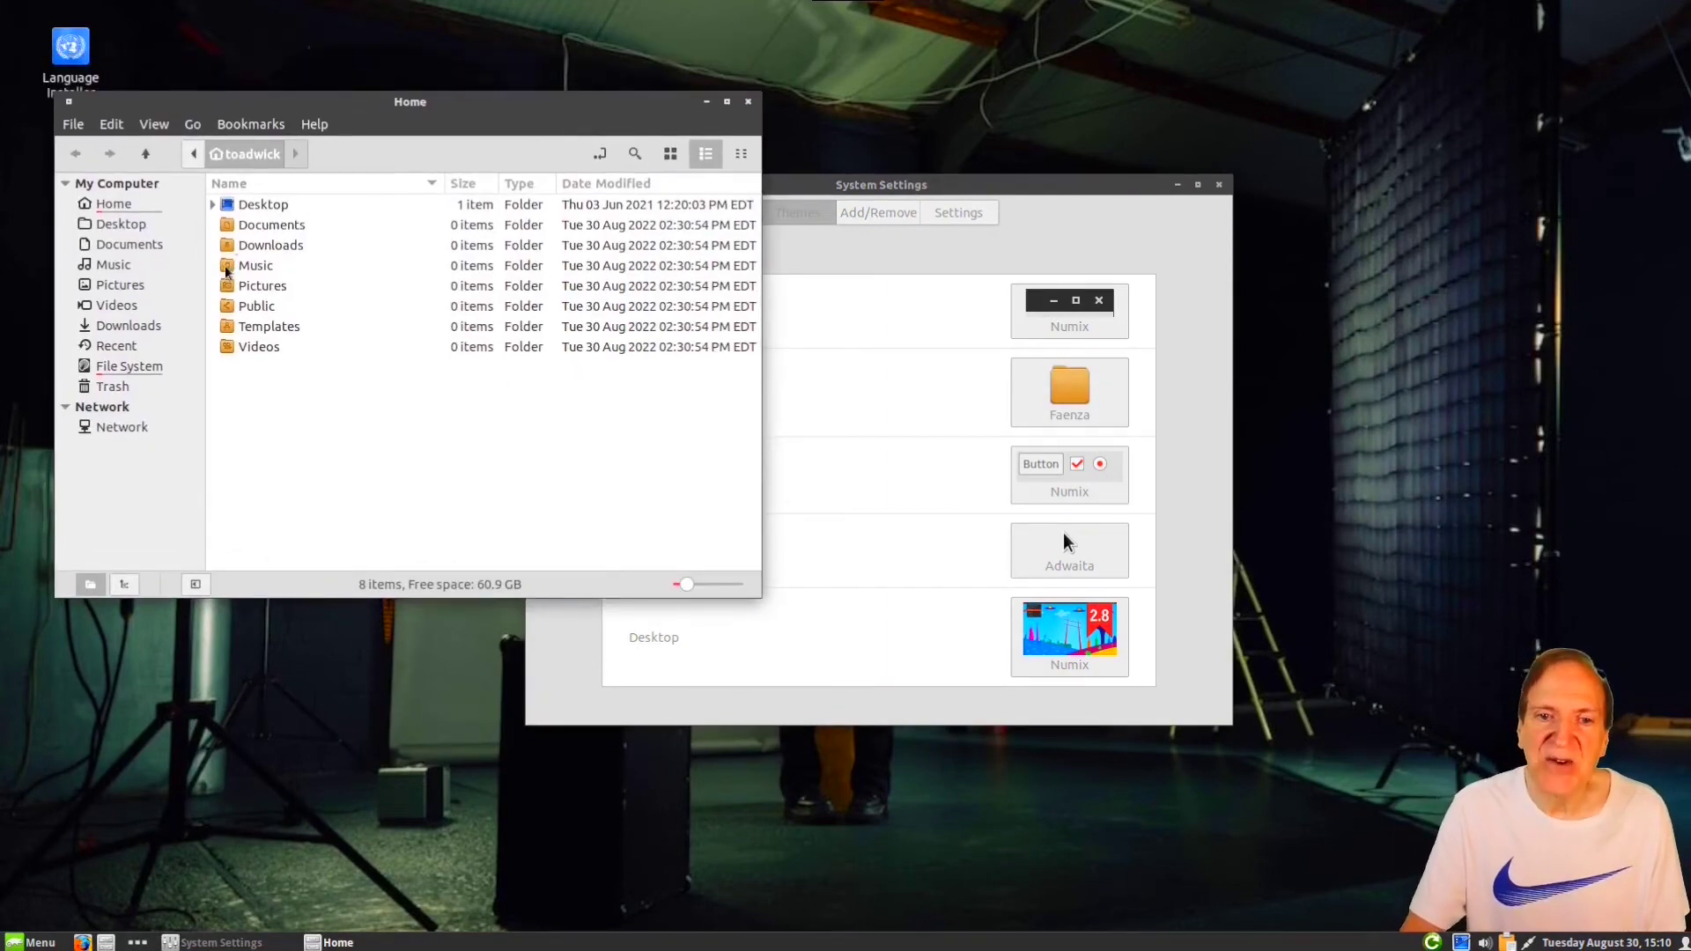
{"action": "left_click", "coordinate": [669, 154]}
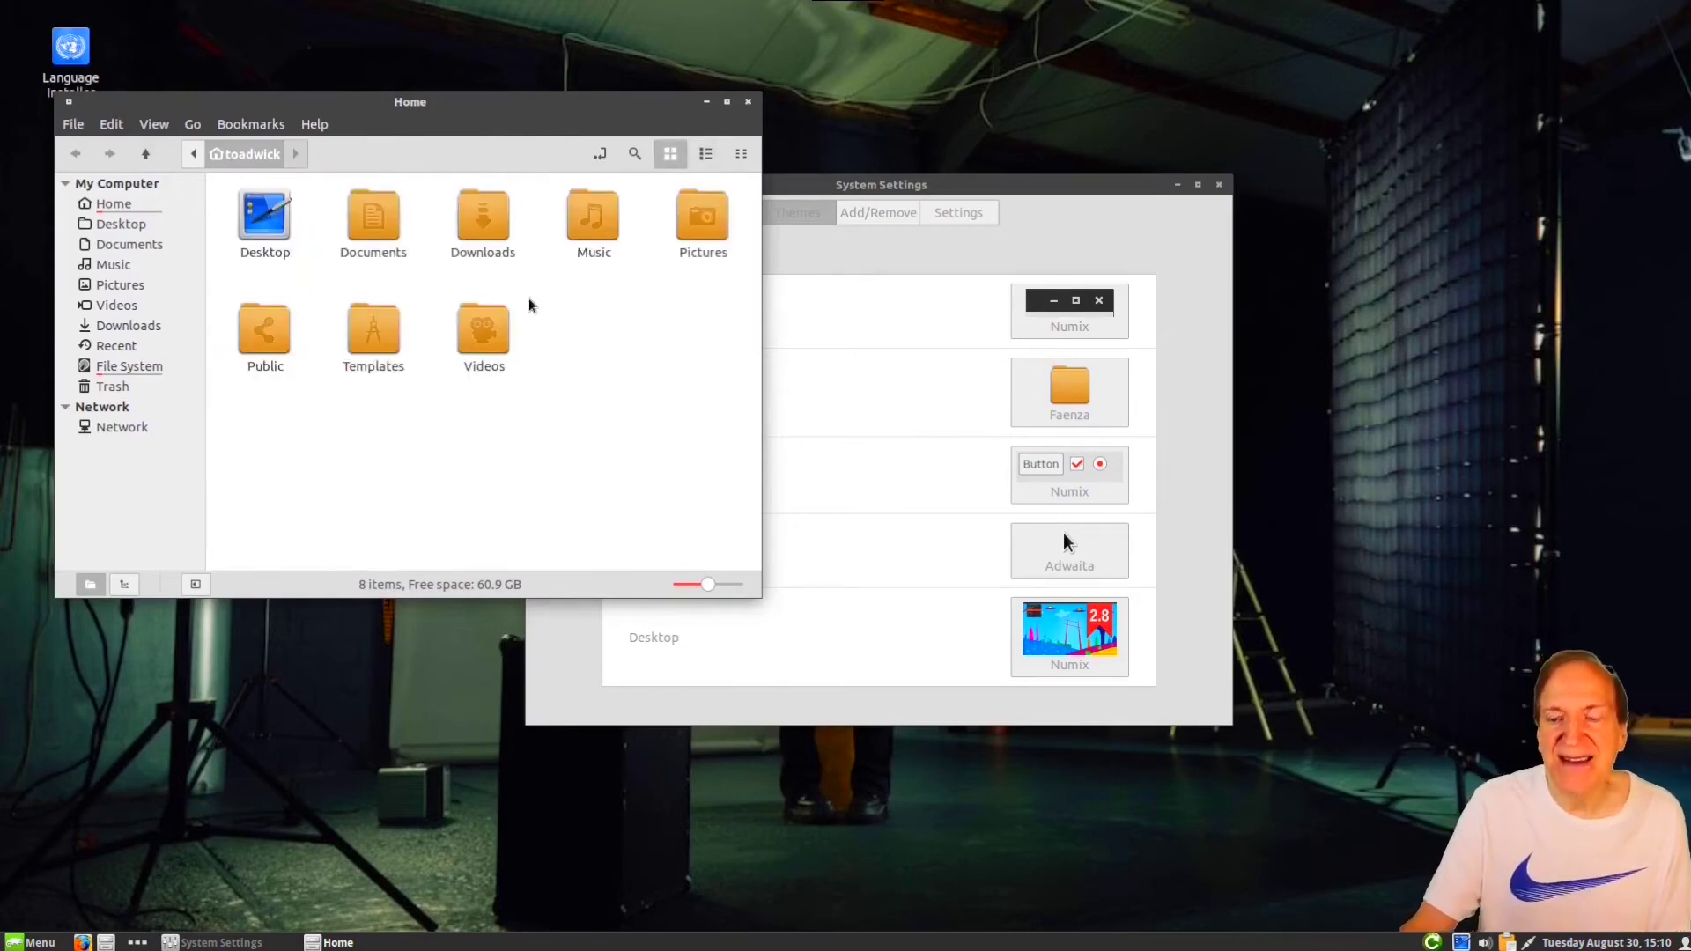
Step: Try the Adwaita, gnome and HighContrast icon themes with the Home folder in view, and set the icons back to Faenza
{"action": "left_click", "coordinate": [1066, 401]}
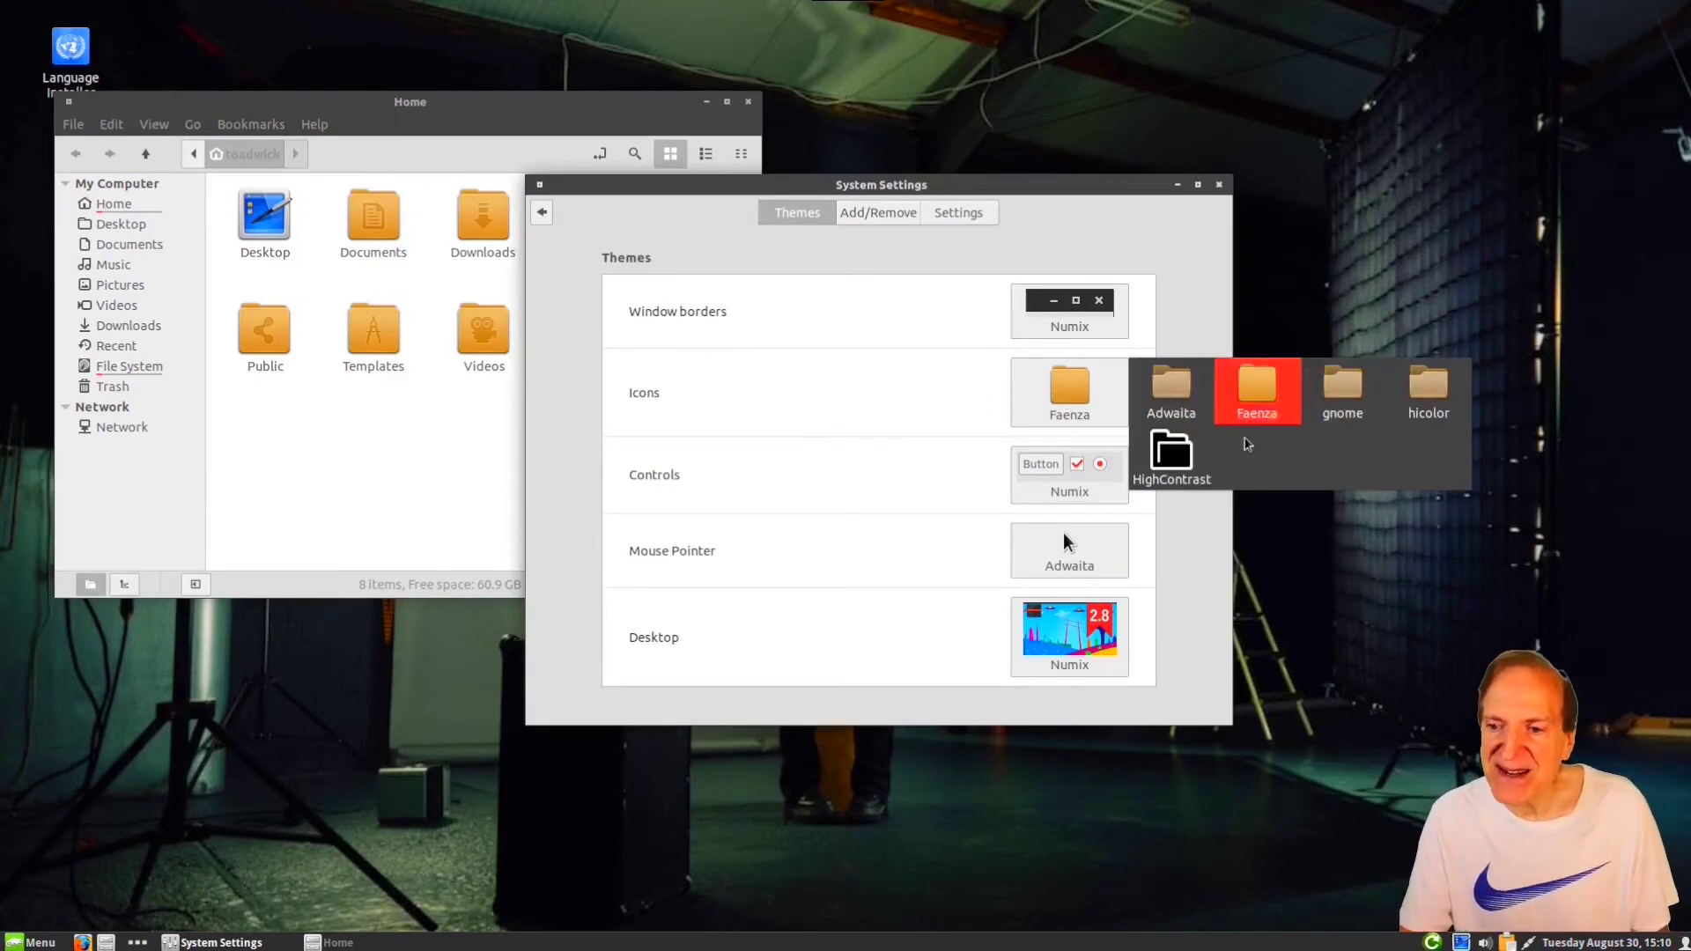
{"action": "left_click", "coordinate": [1172, 397]}
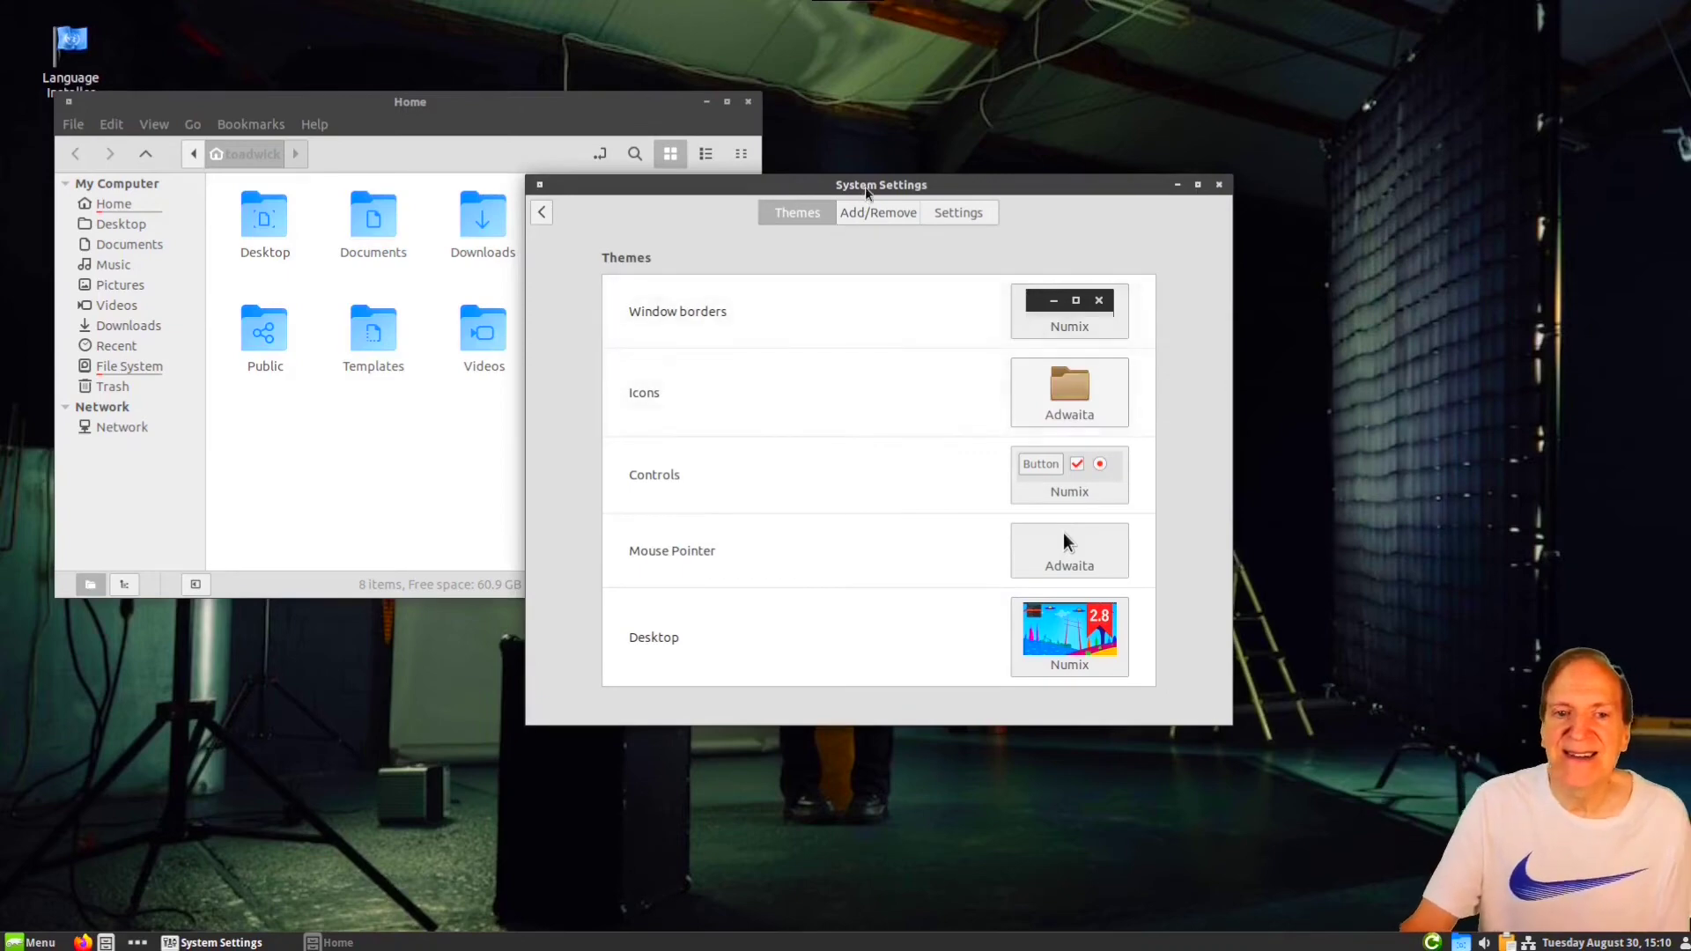
{"action": "left_click_drag", "start_coordinate": [867, 193], "coordinate": [1014, 192]}
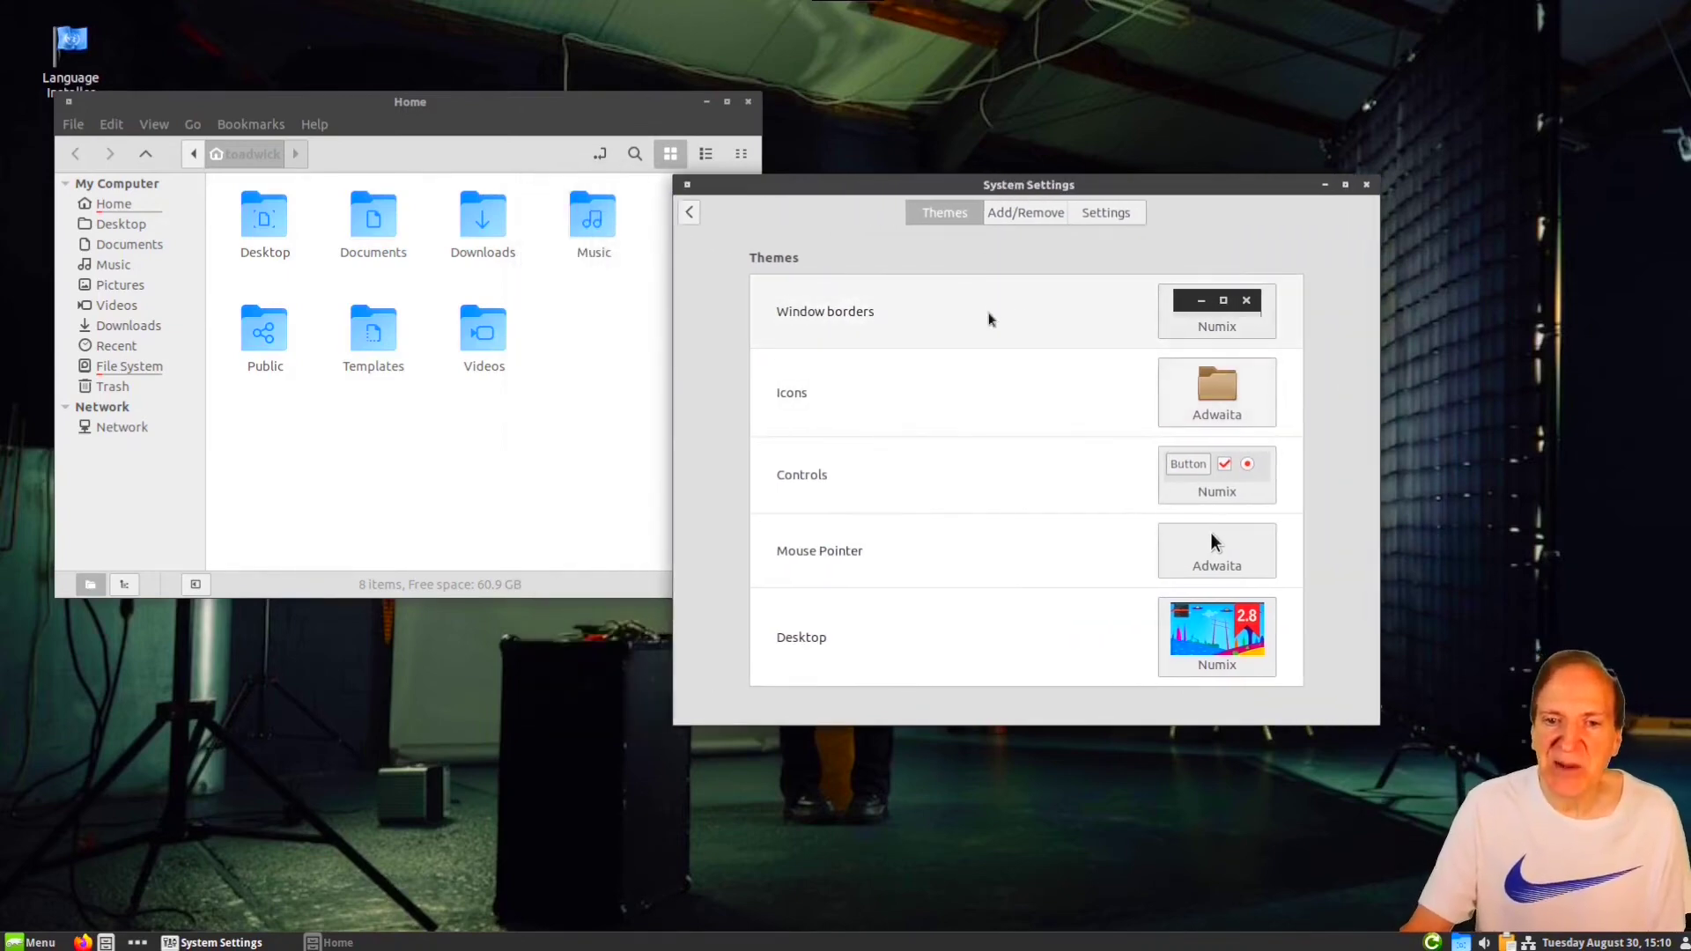
{"action": "left_click", "coordinate": [1219, 393]}
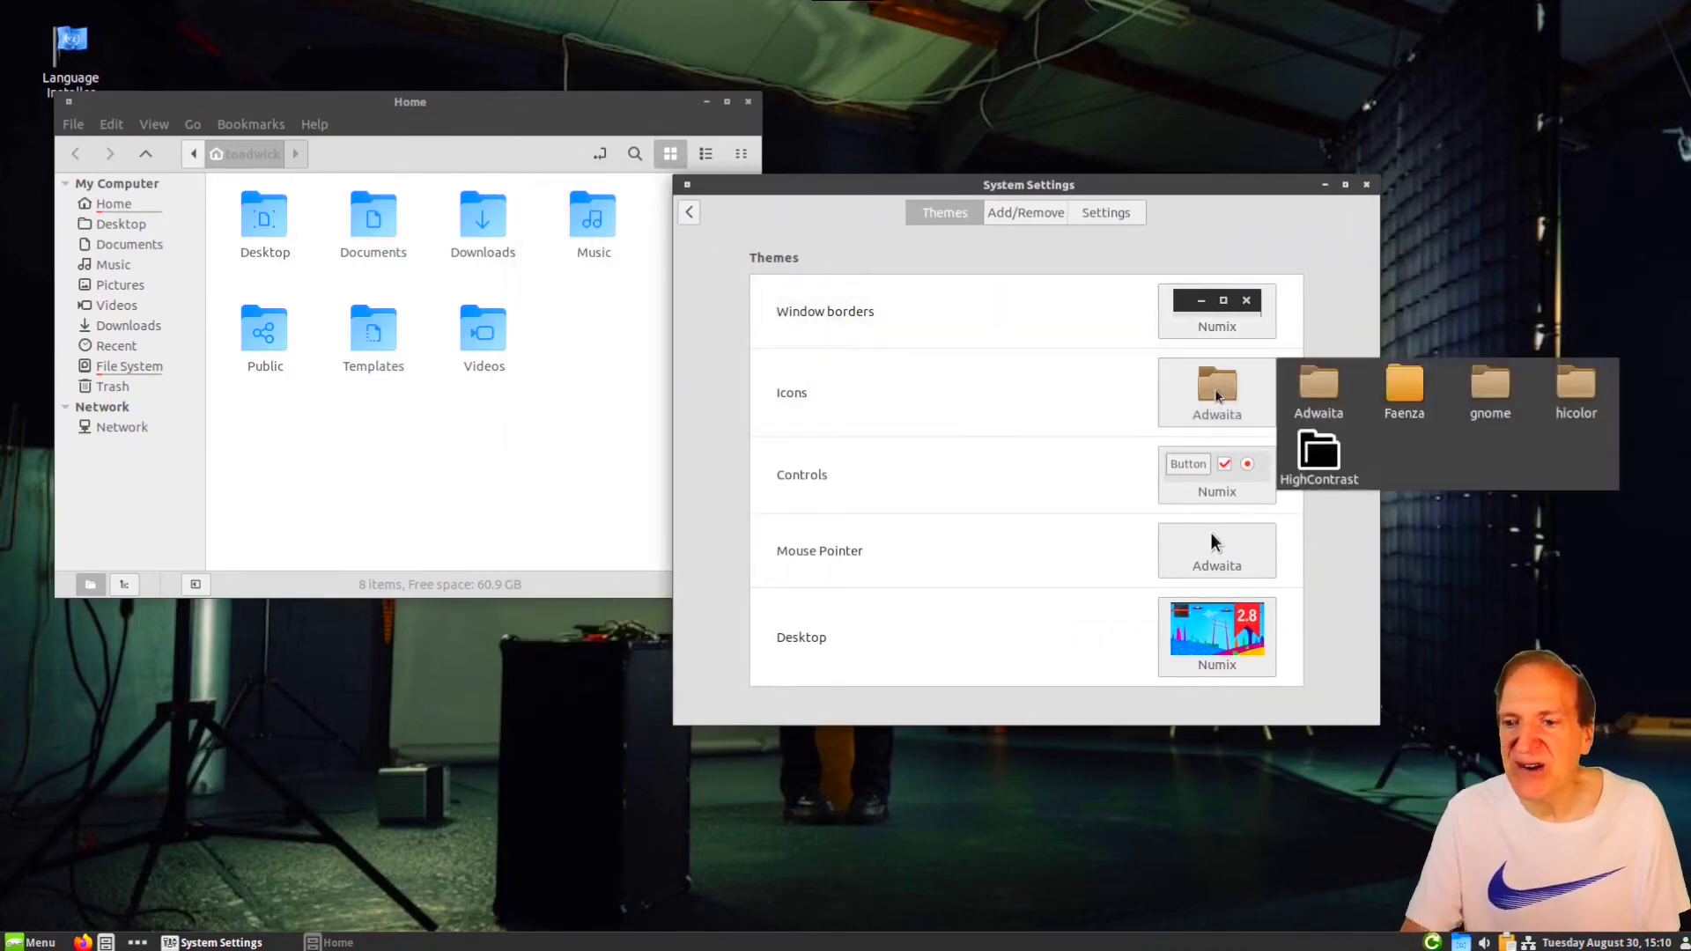
{"action": "left_click", "coordinate": [1486, 398]}
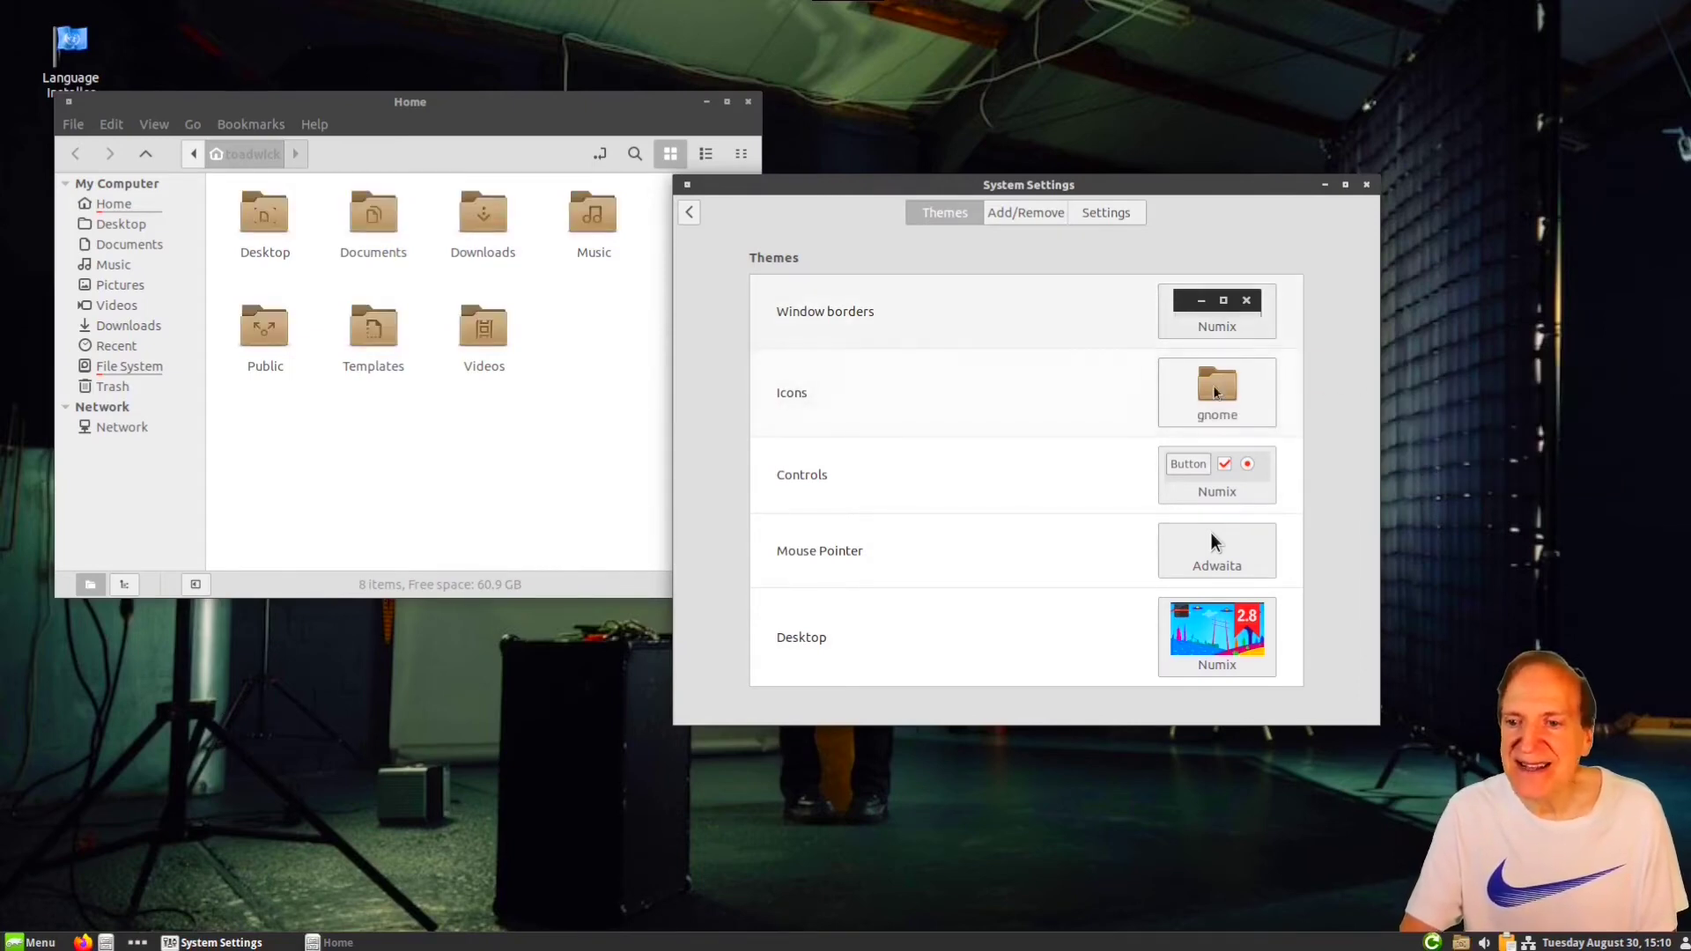
{"action": "left_click", "coordinate": [1251, 392]}
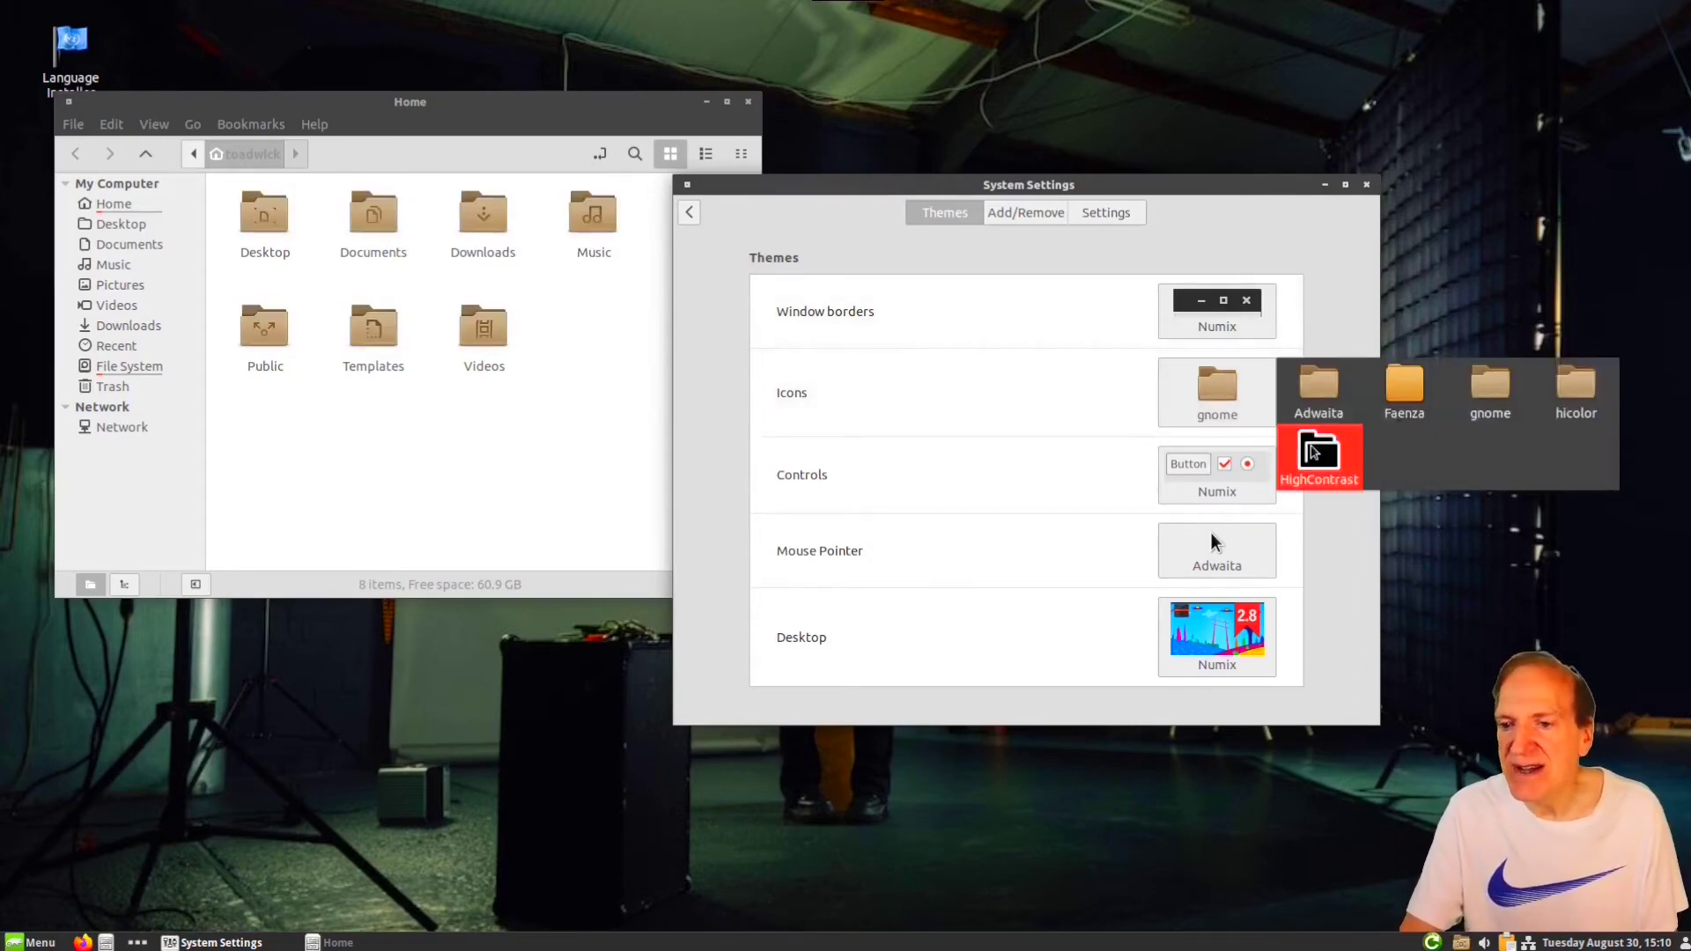
{"action": "left_click", "coordinate": [1311, 452]}
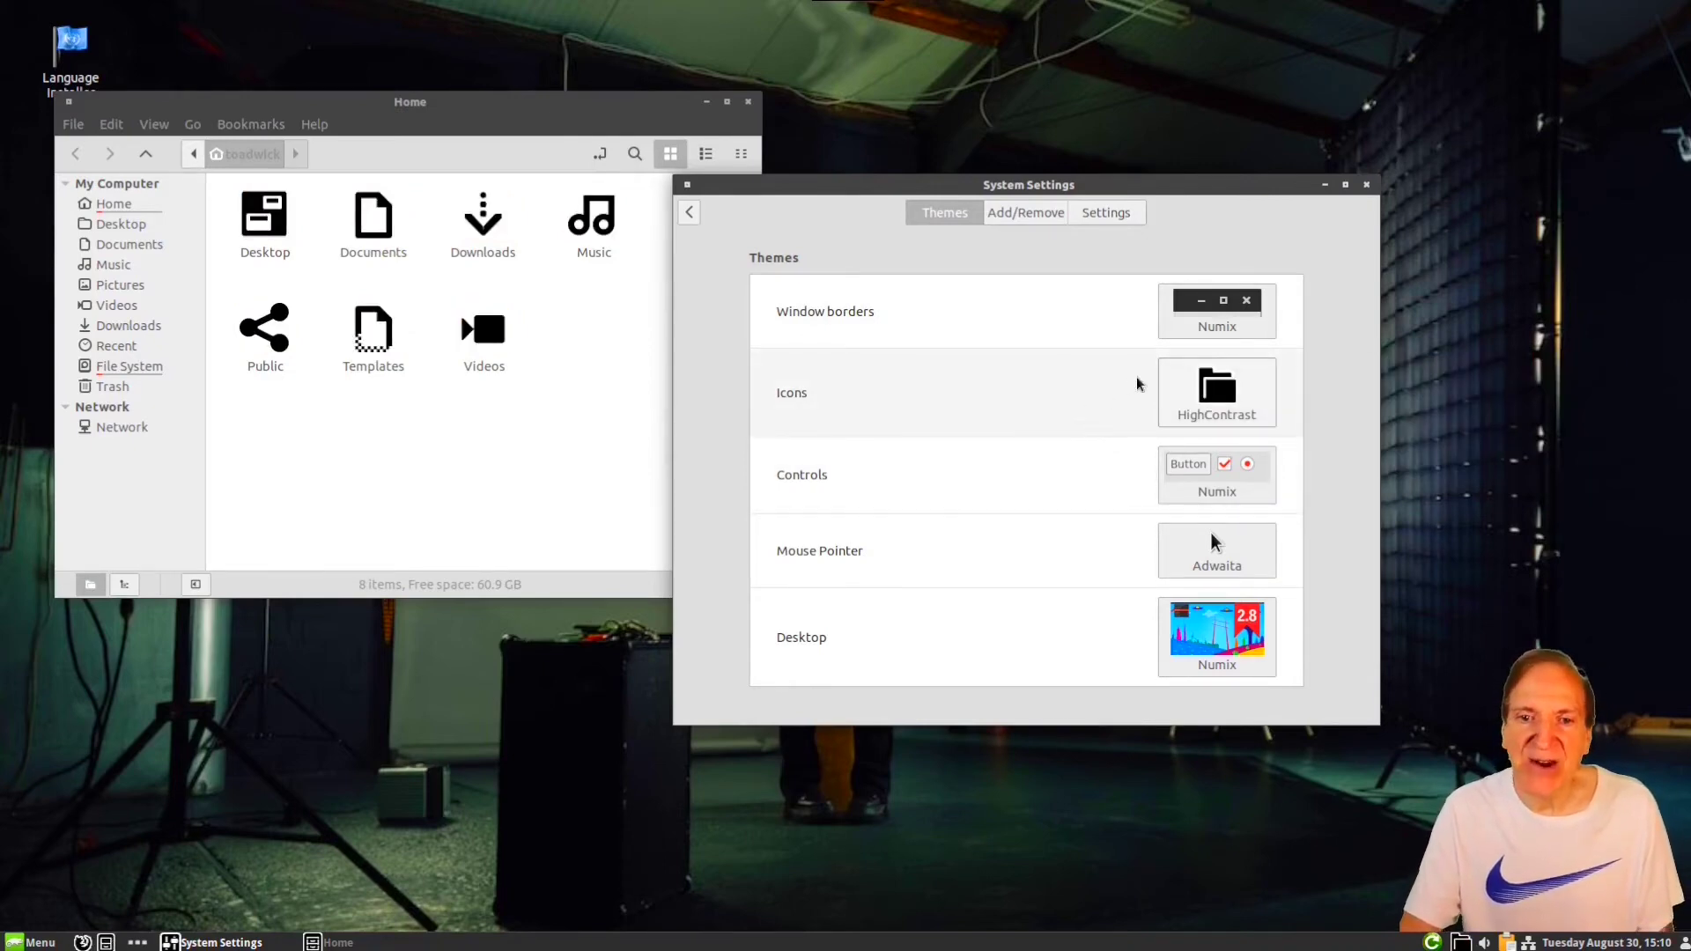
{"action": "left_click", "coordinate": [1213, 398]}
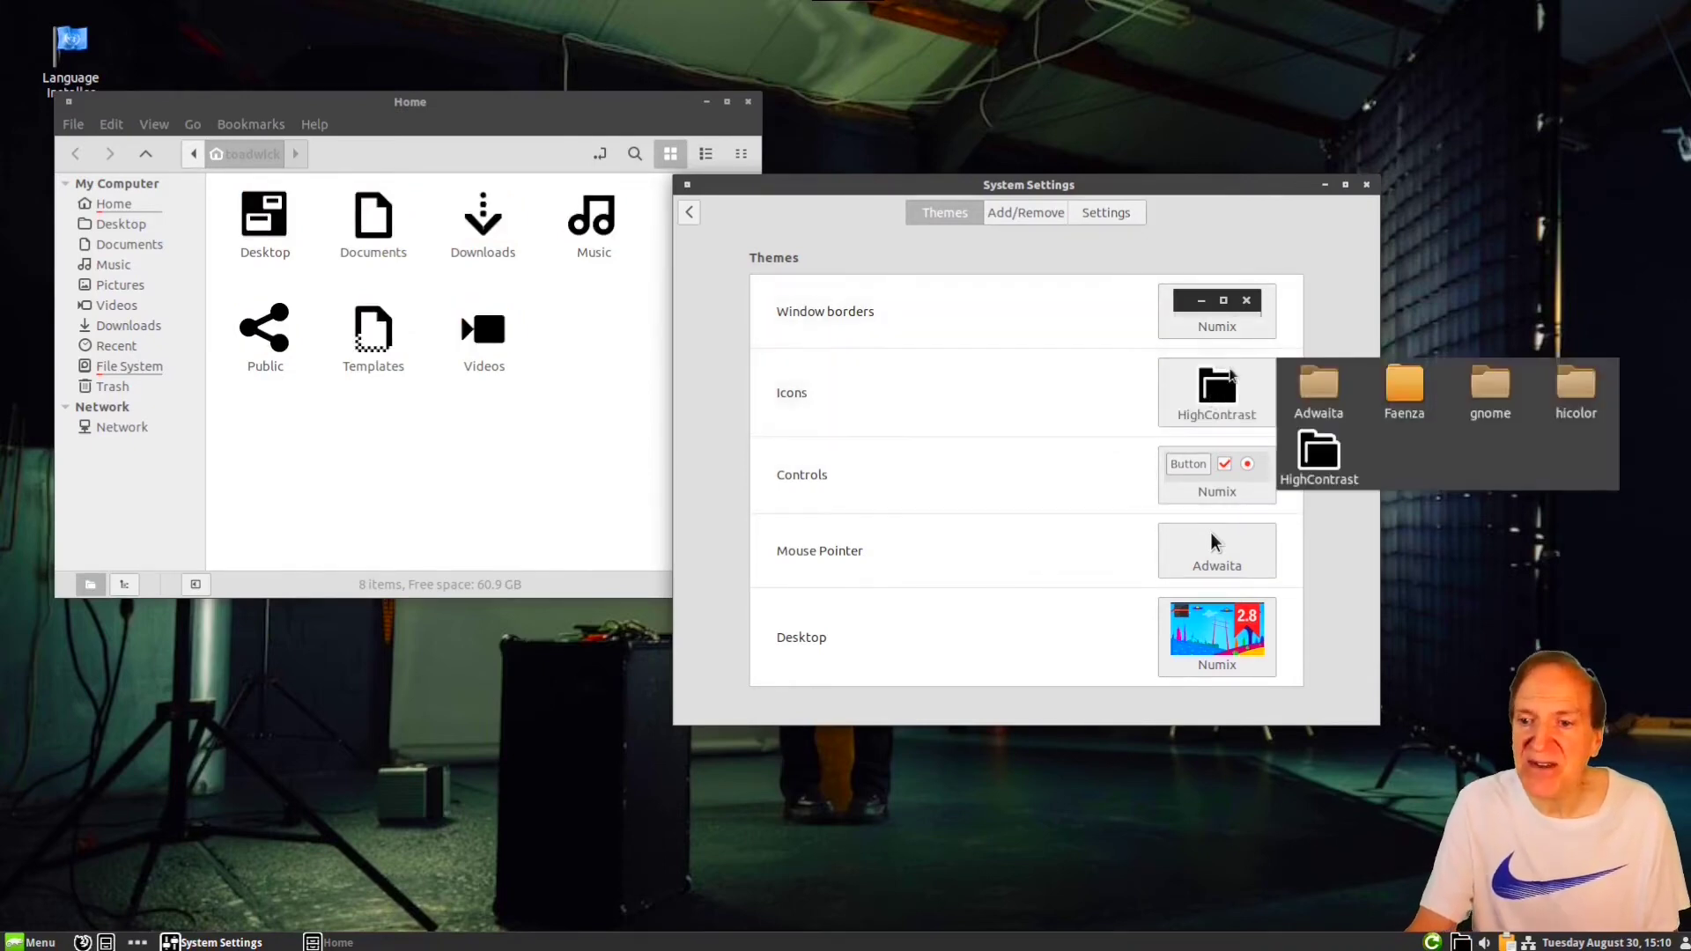
{"action": "left_click", "coordinate": [1387, 398]}
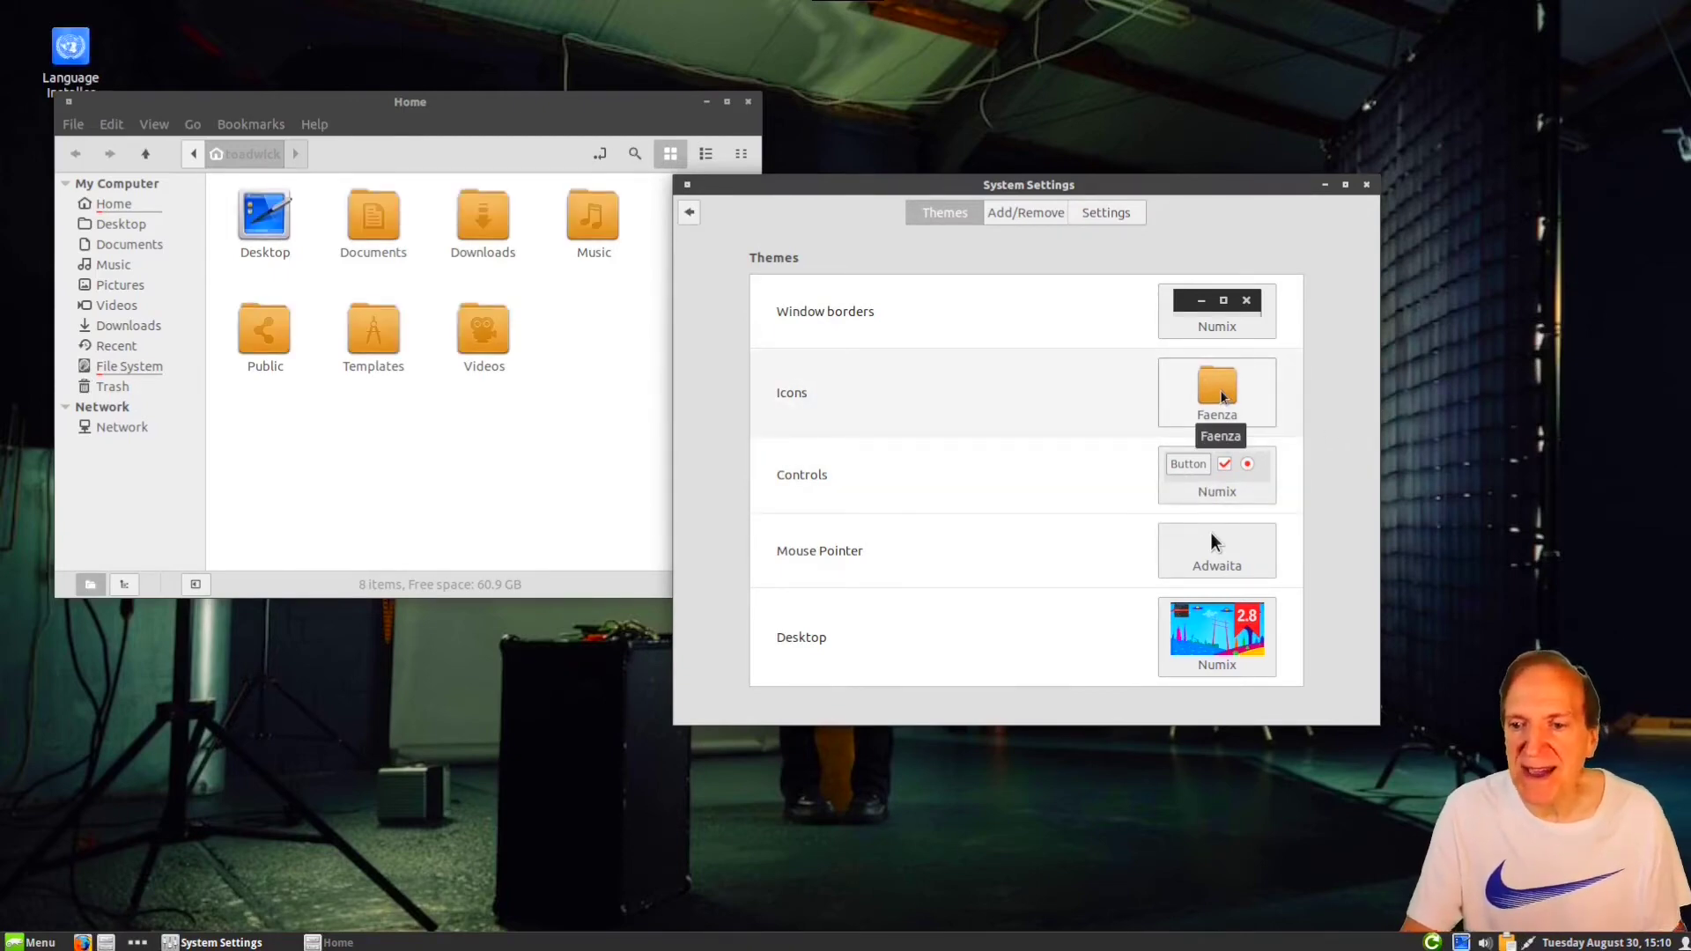
Step: Check which themes are available for Controls, Mouse Pointer and Desktop
{"action": "left_click", "coordinate": [1208, 485]}
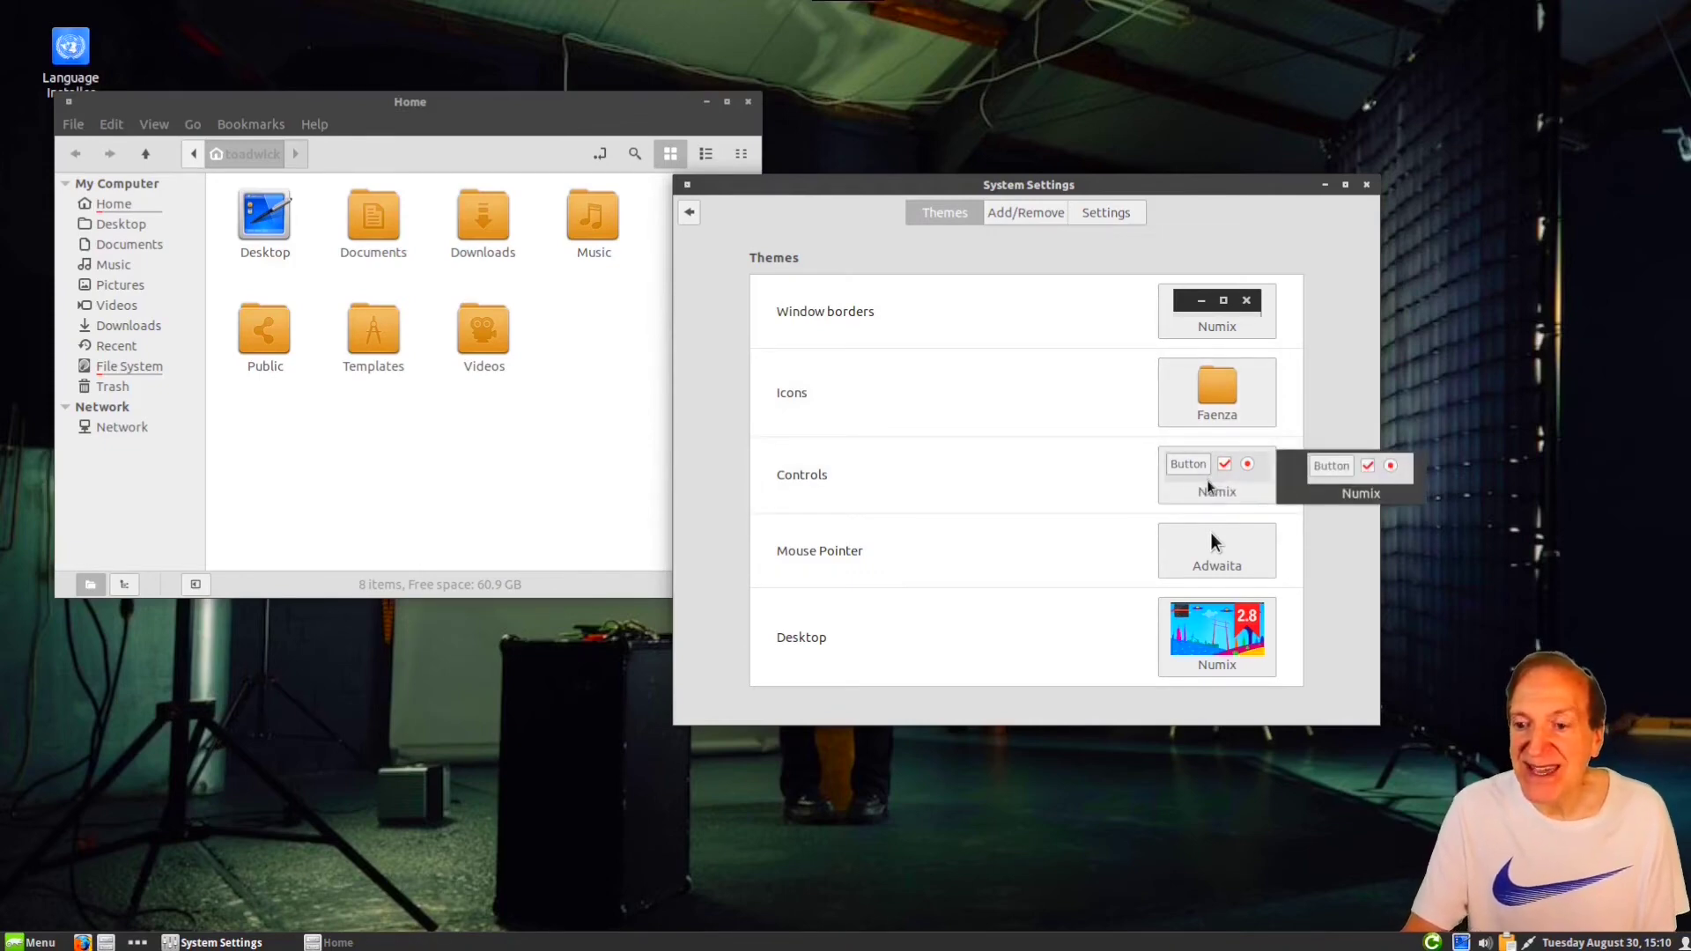
{"action": "left_click", "coordinate": [1186, 553]}
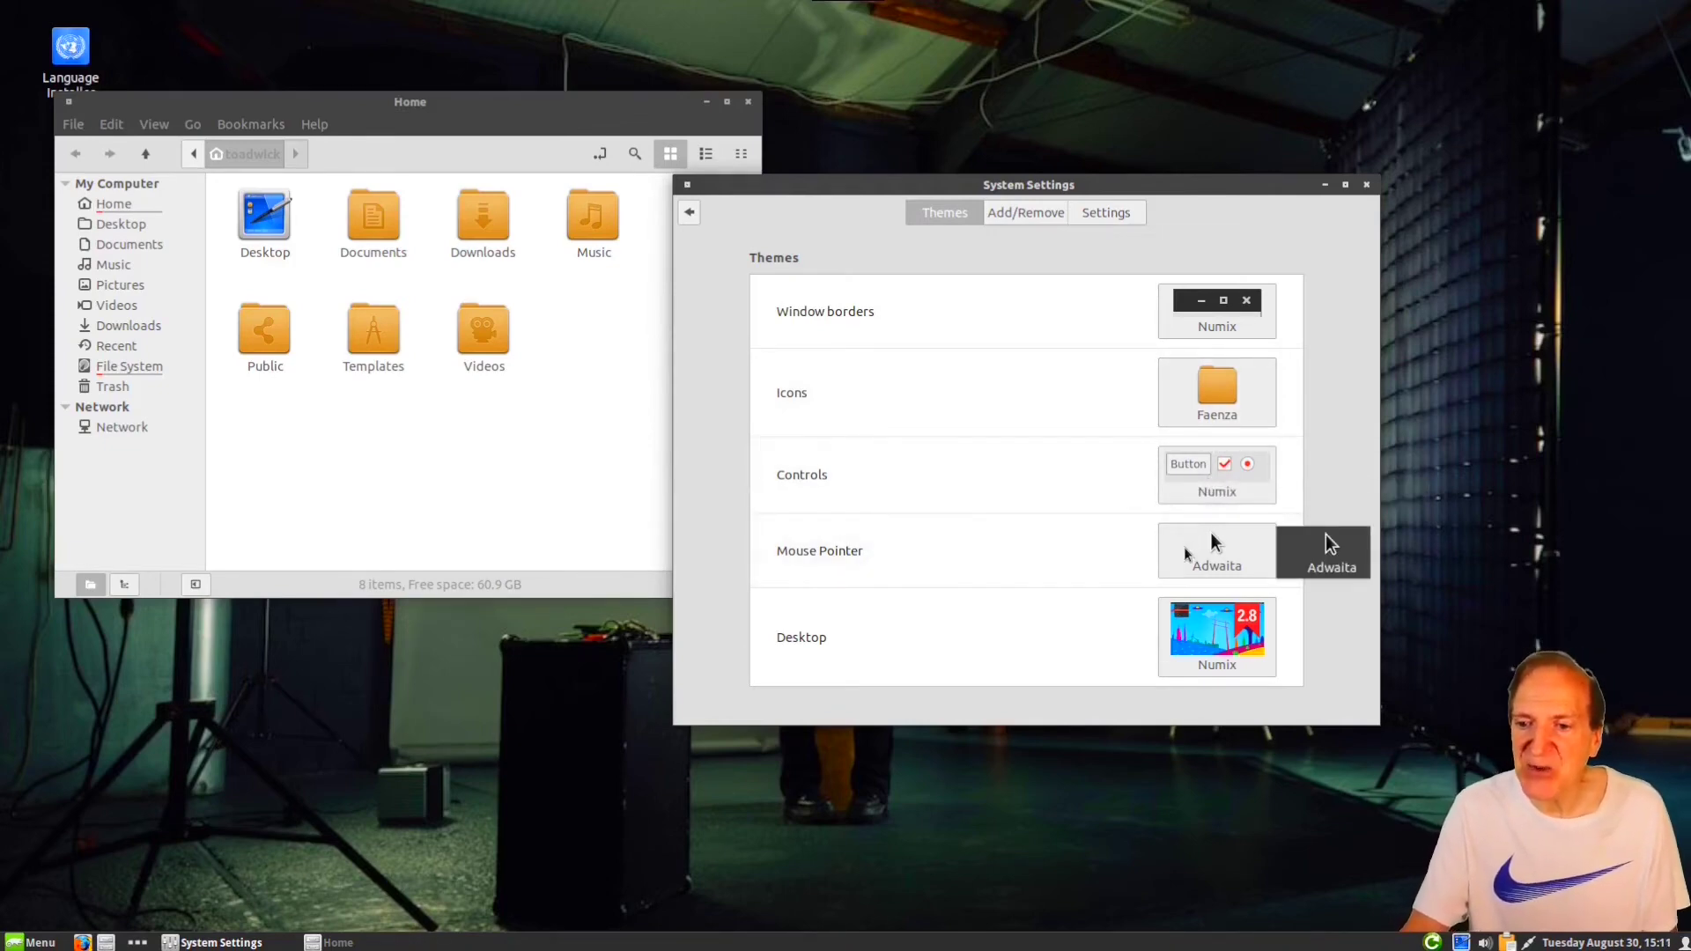
{"action": "left_click", "coordinate": [1128, 662]}
{"action": "left_click", "coordinate": [1195, 652]}
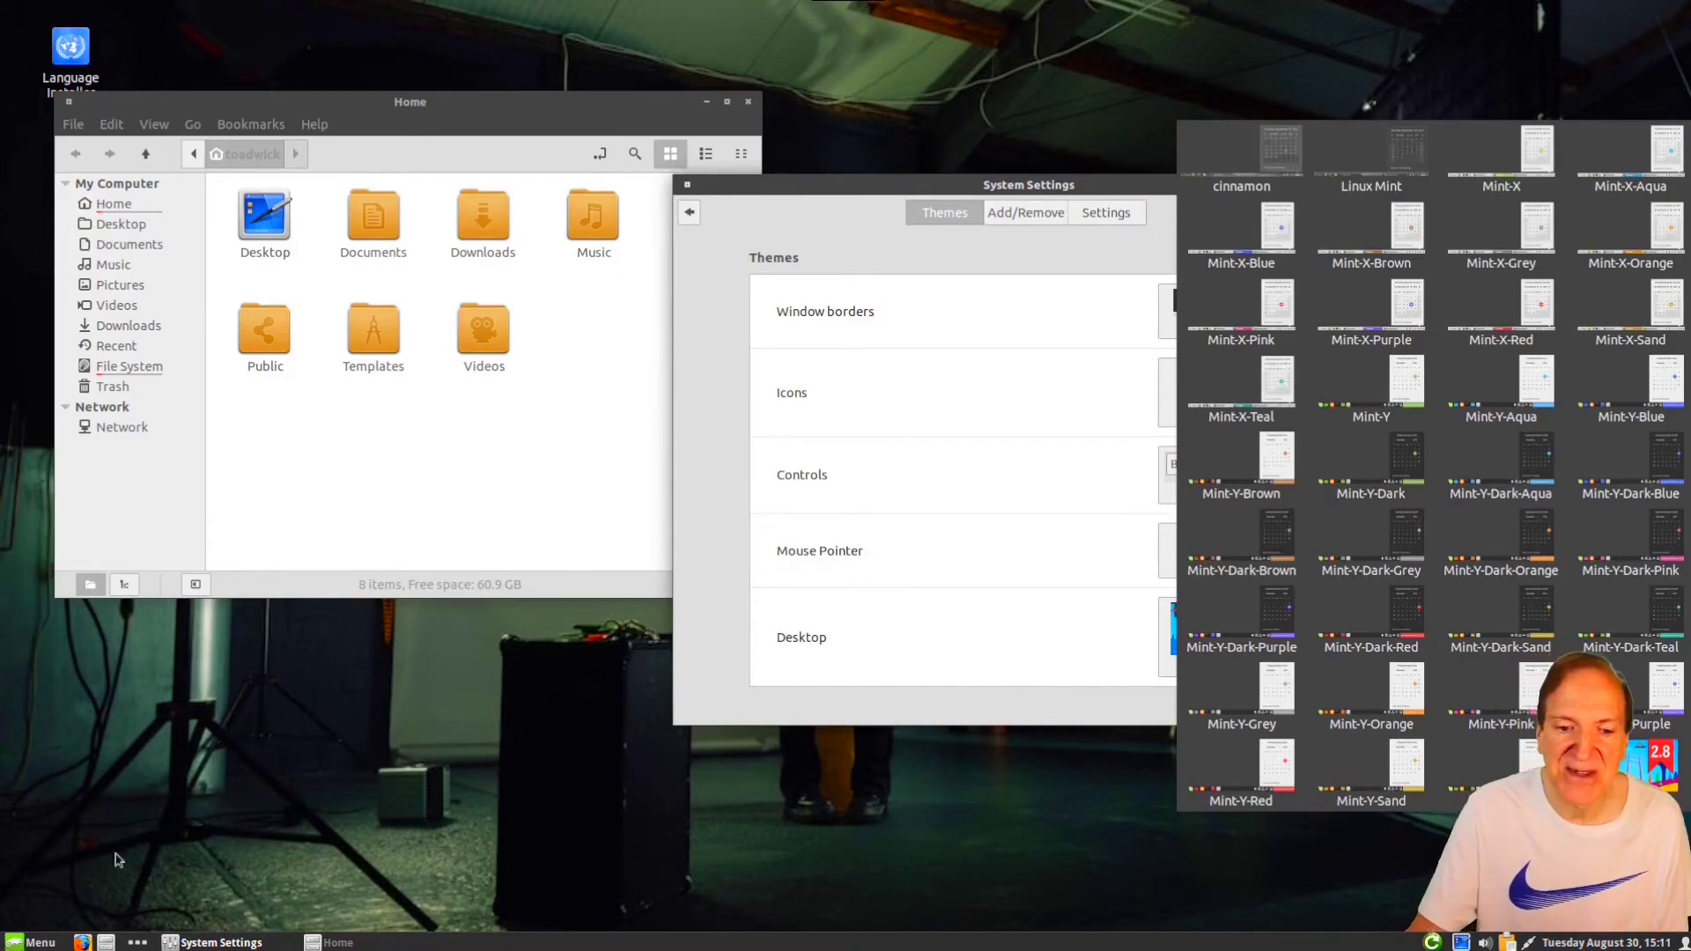
{"action": "left_click", "coordinate": [310, 209]}
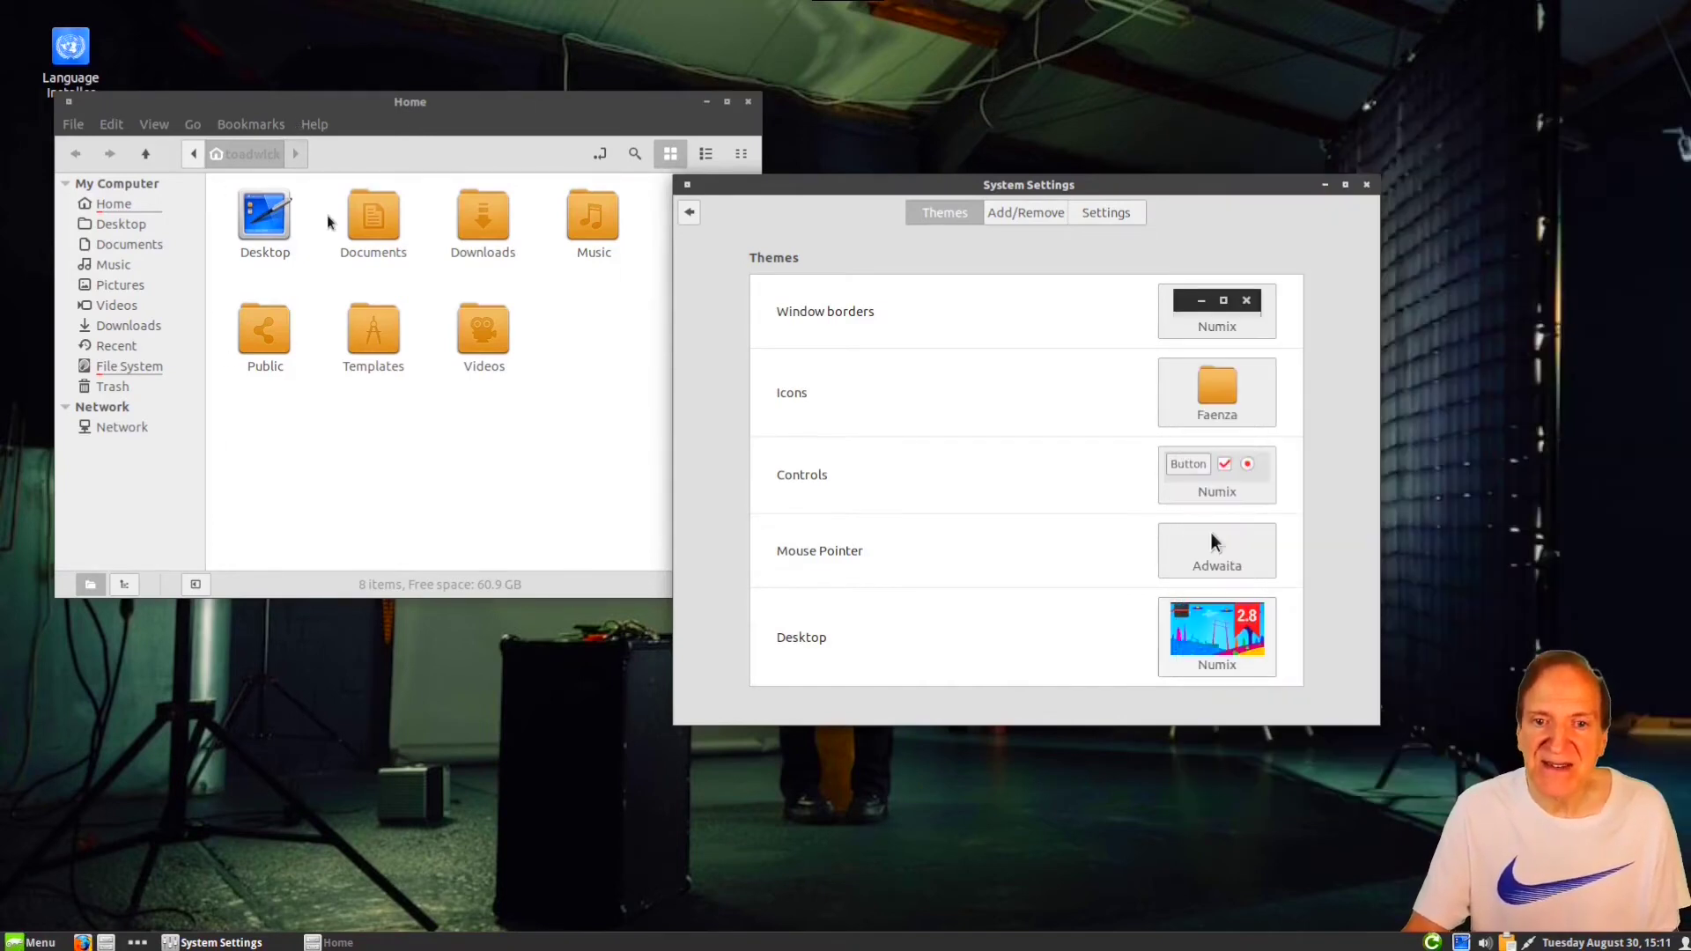
Step: Move the Home window lower on the desktop, then try the Mint-Y-Dark desktop theme and view the application menu with it
{"action": "left_click_drag", "start_coordinate": [393, 104], "coordinate": [381, 210]}
{"action": "left_click", "coordinate": [1057, 661]}
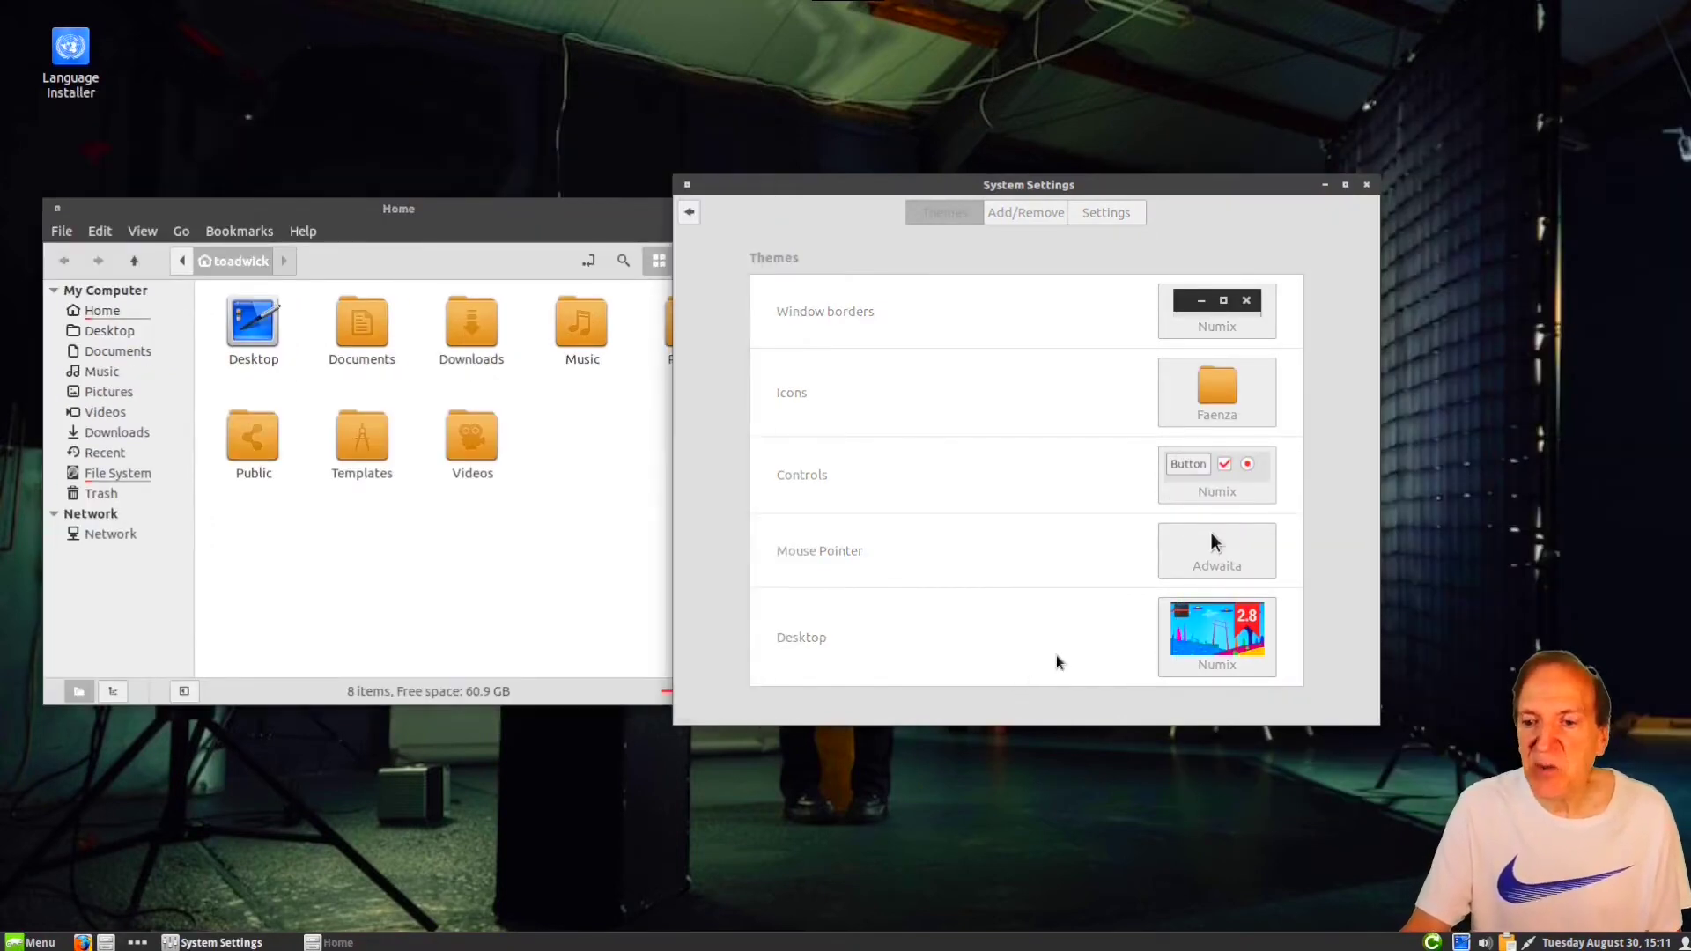
{"action": "left_click", "coordinate": [1204, 655]}
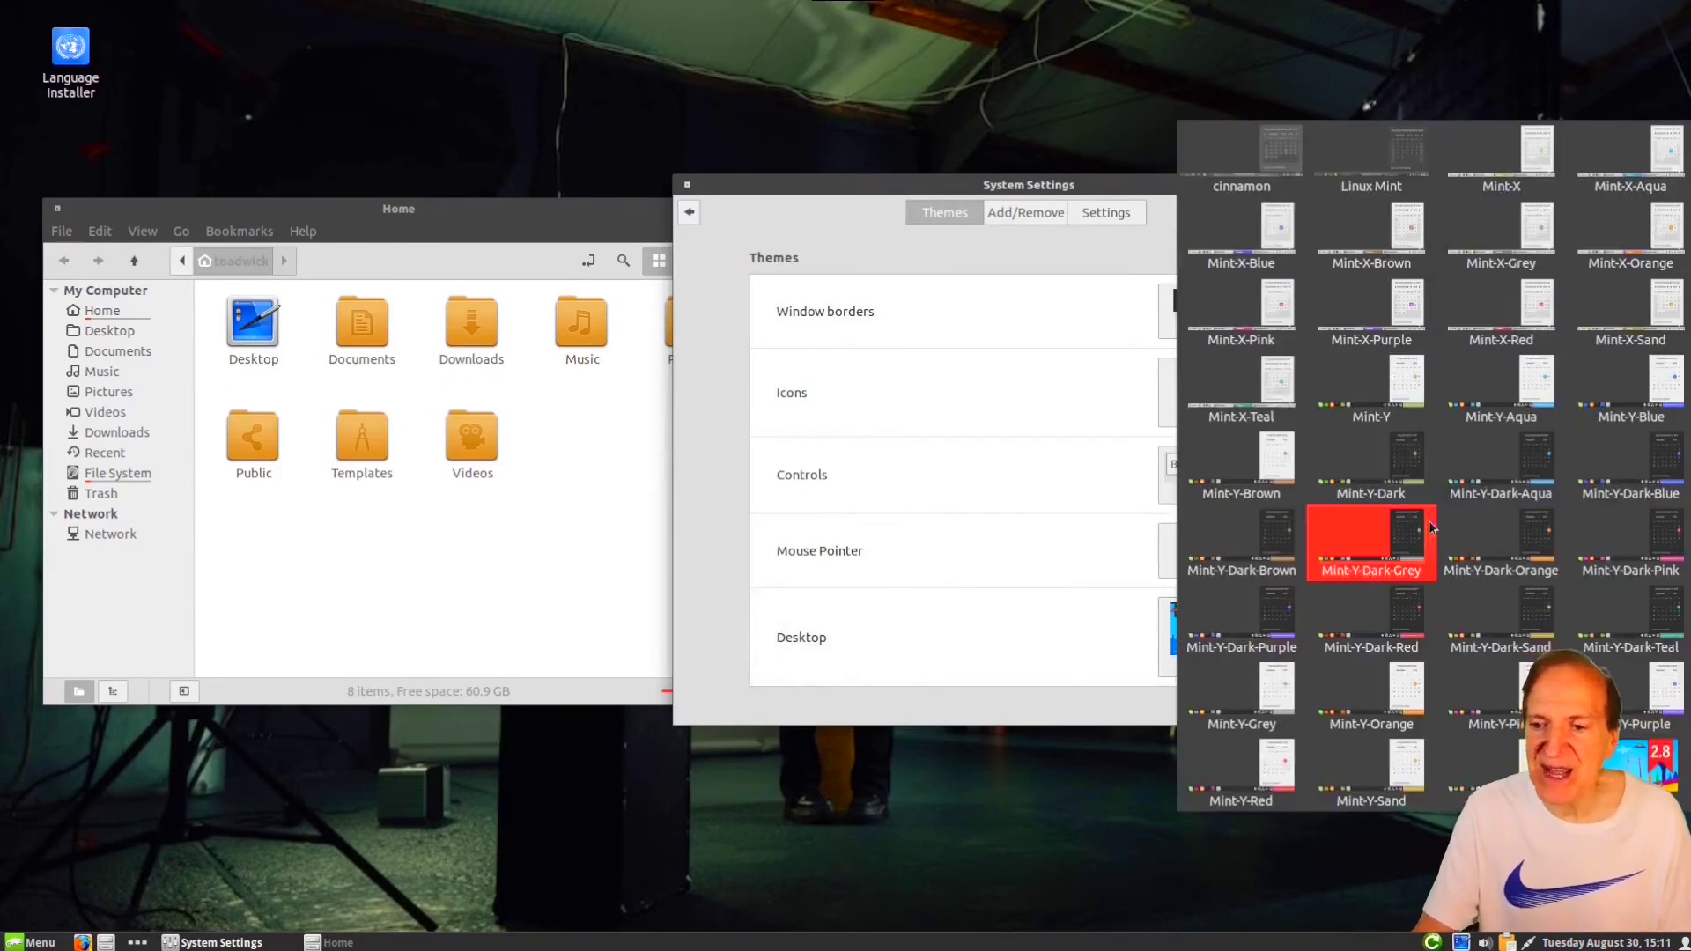
{"action": "left_click", "coordinate": [1409, 472]}
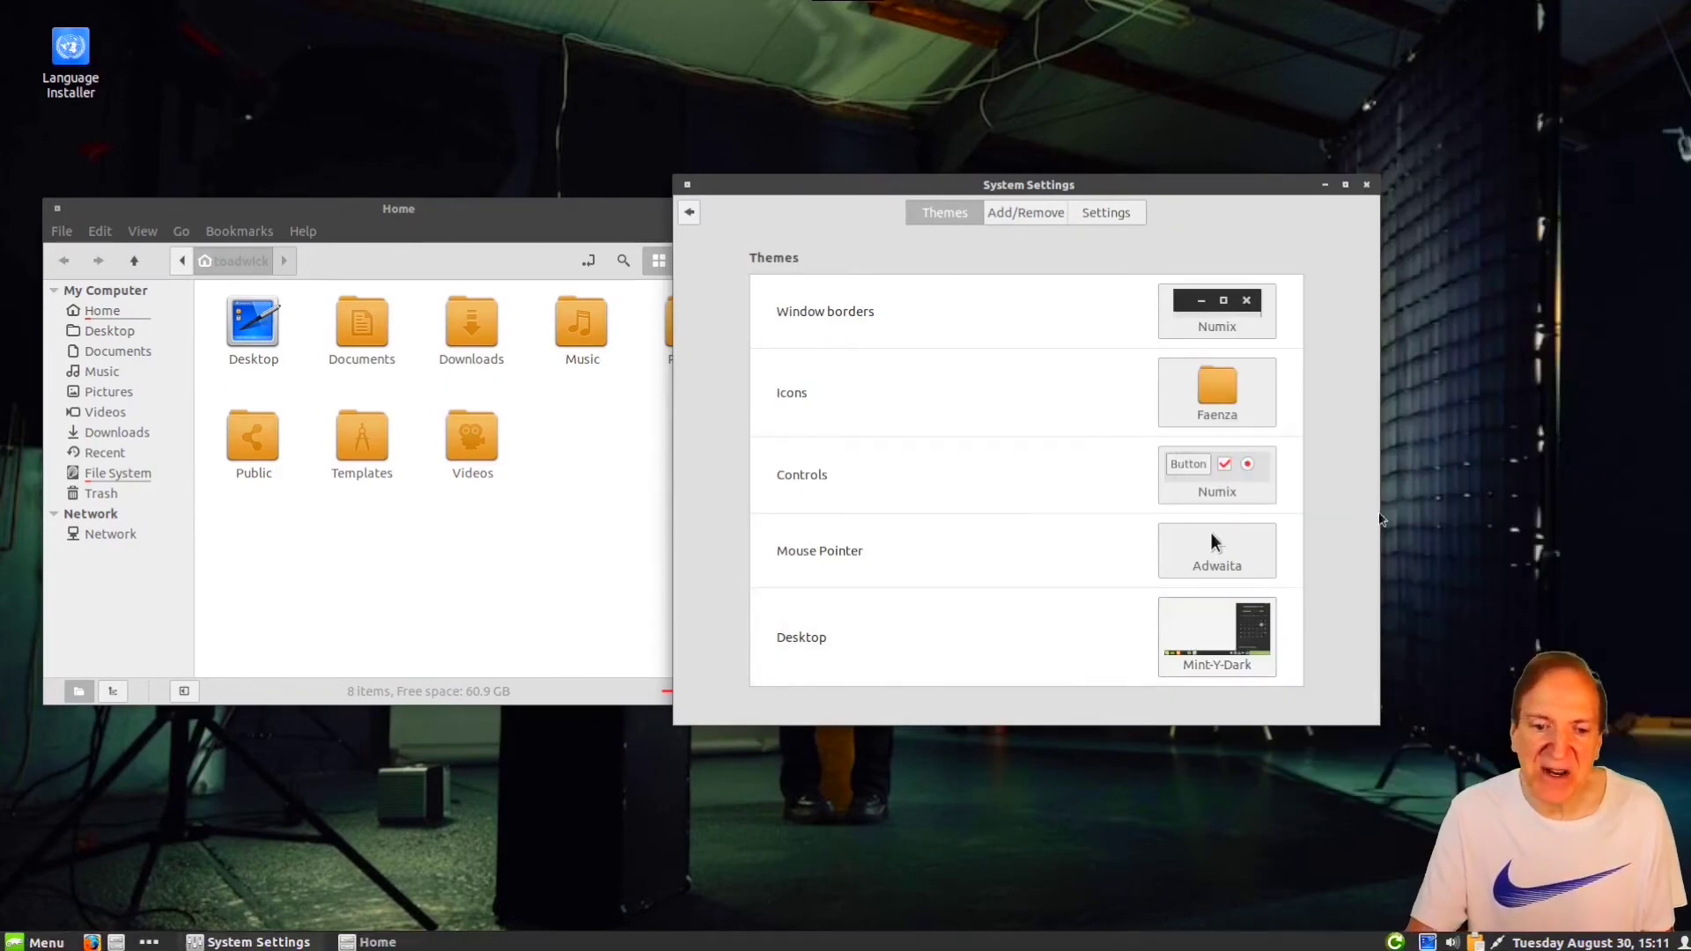
{"action": "left_click", "coordinate": [17, 945]}
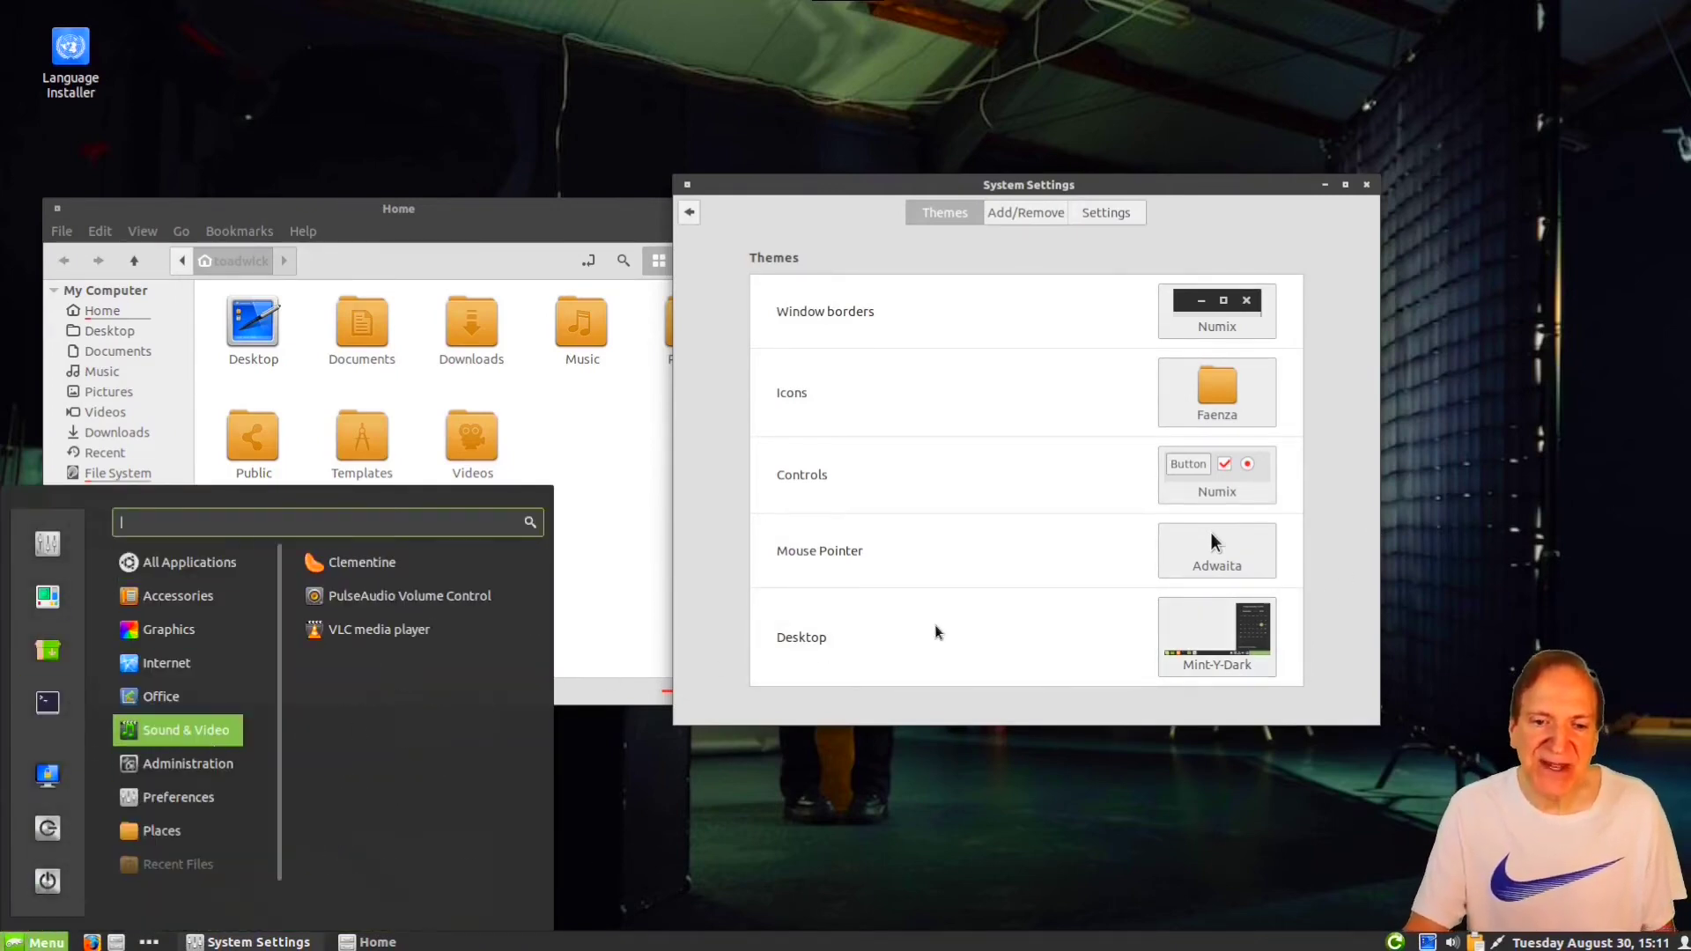
Step: Try the Mint-Y-Aqua desktop theme and look through the application menu's Office category with it
{"action": "left_click", "coordinate": [1220, 643]}
{"action": "left_click", "coordinate": [1230, 644]}
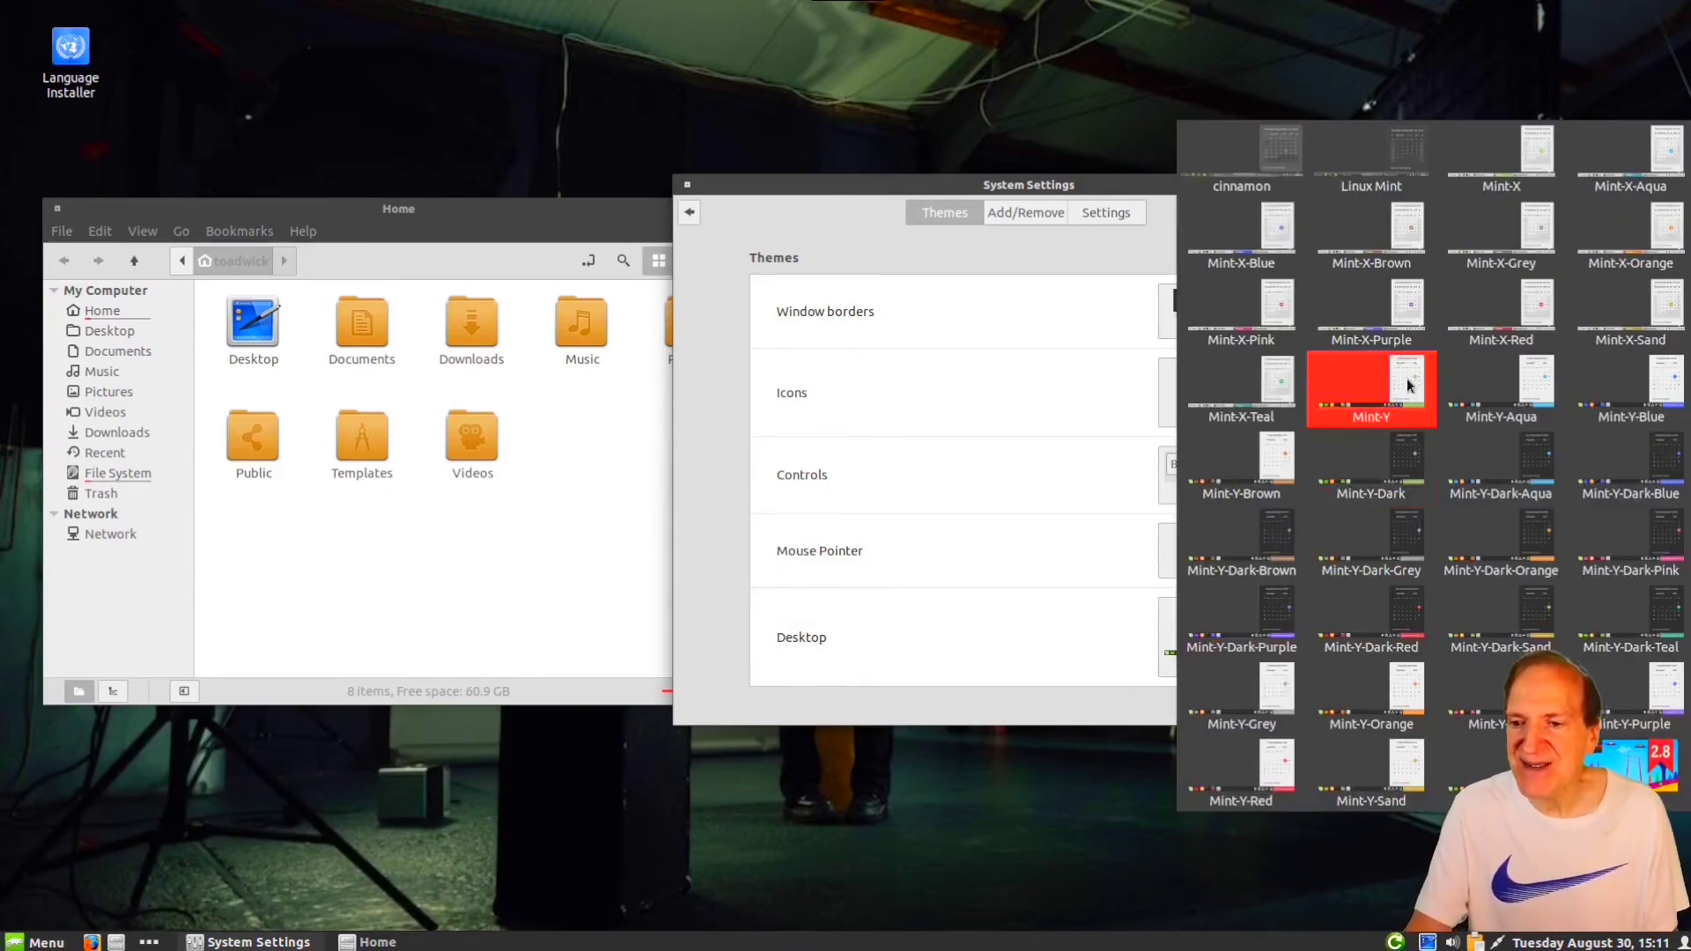
{"action": "left_click", "coordinate": [1501, 387]}
{"action": "left_click", "coordinate": [42, 942]}
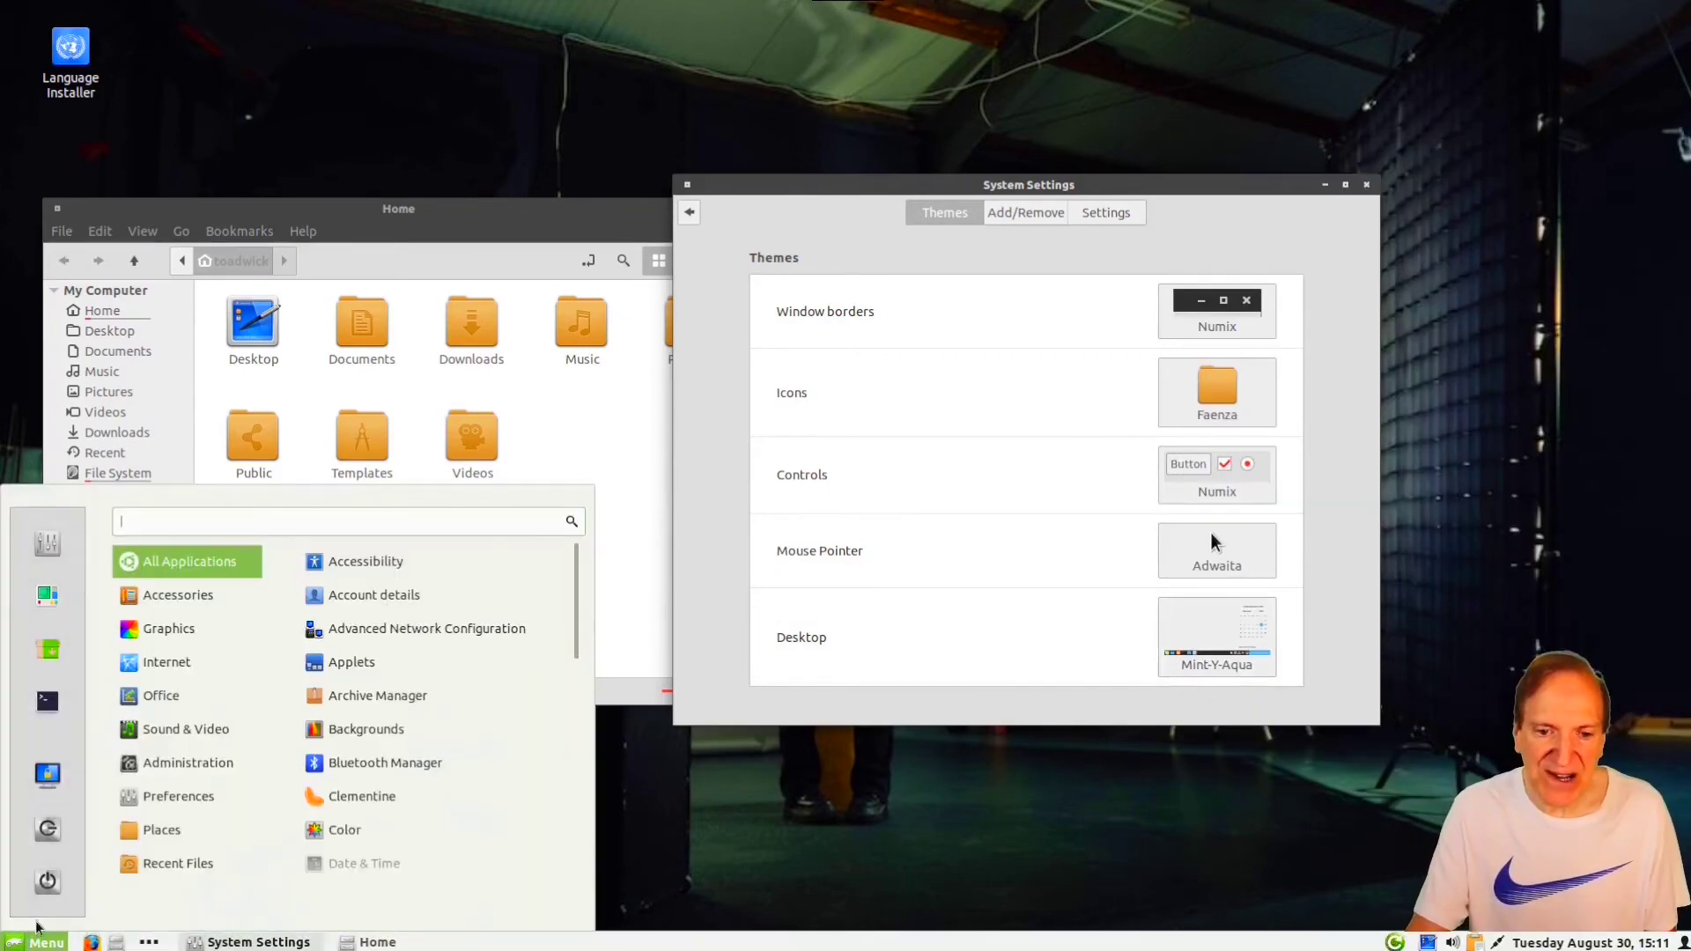
{"action": "mouse_move", "coordinate": [158, 705]}
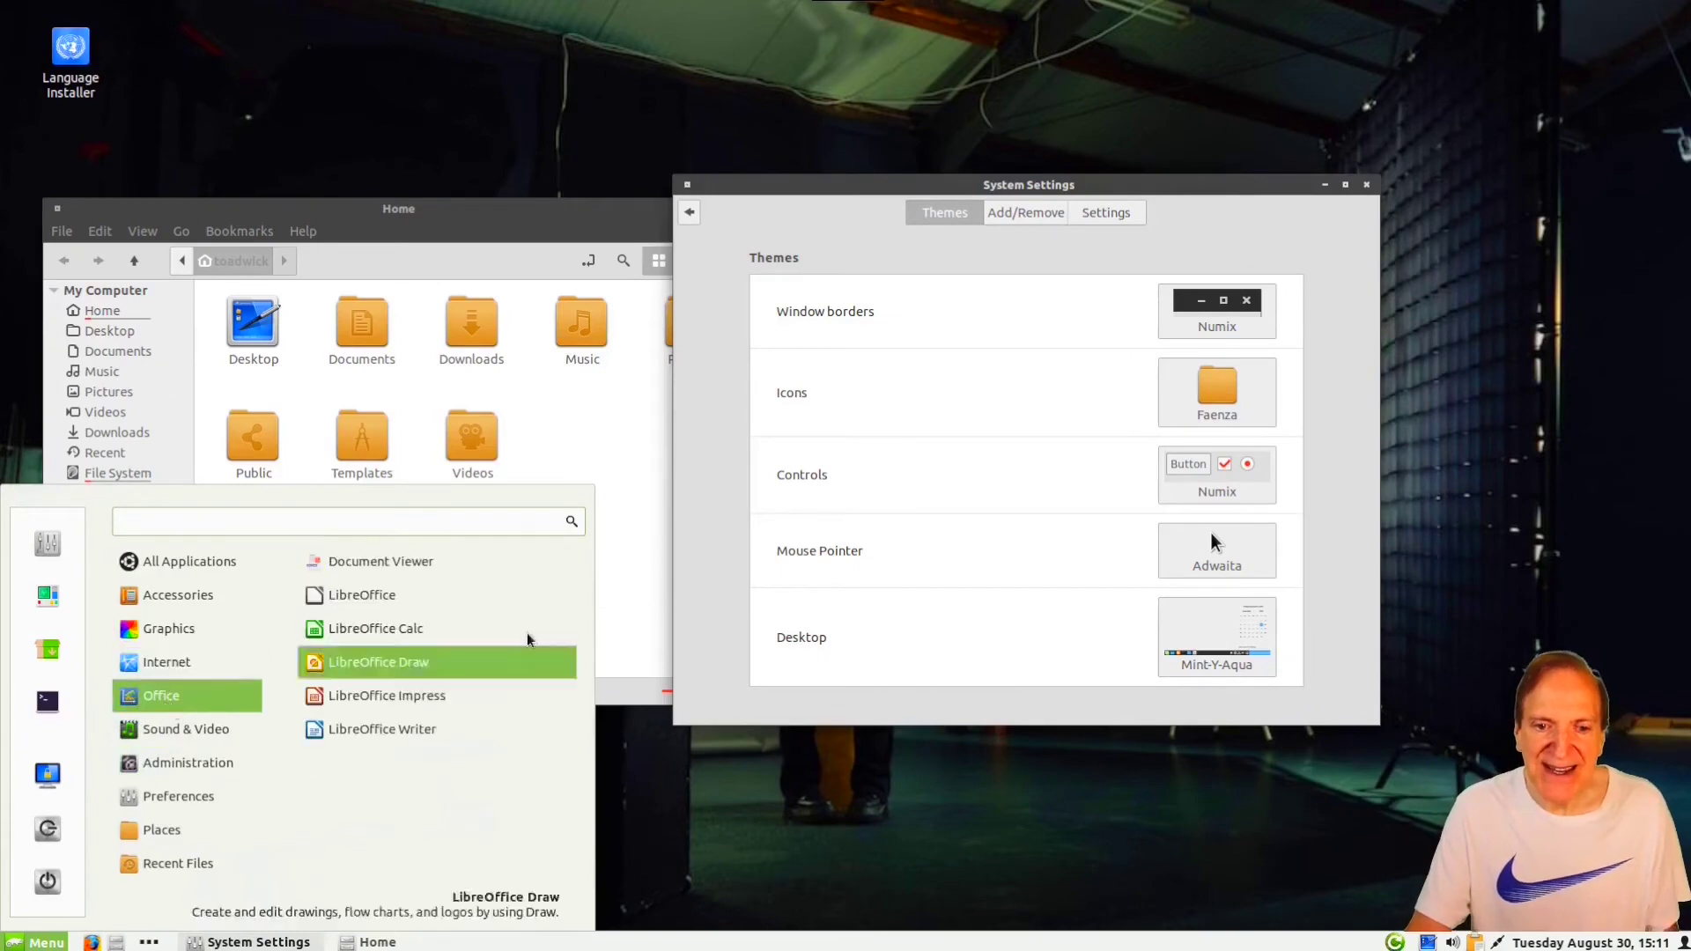
Step: Try the Mint-Y-Pink and Mint-Y-Purple desktop themes, viewing the application menu with each
{"action": "left_click", "coordinate": [1216, 637]}
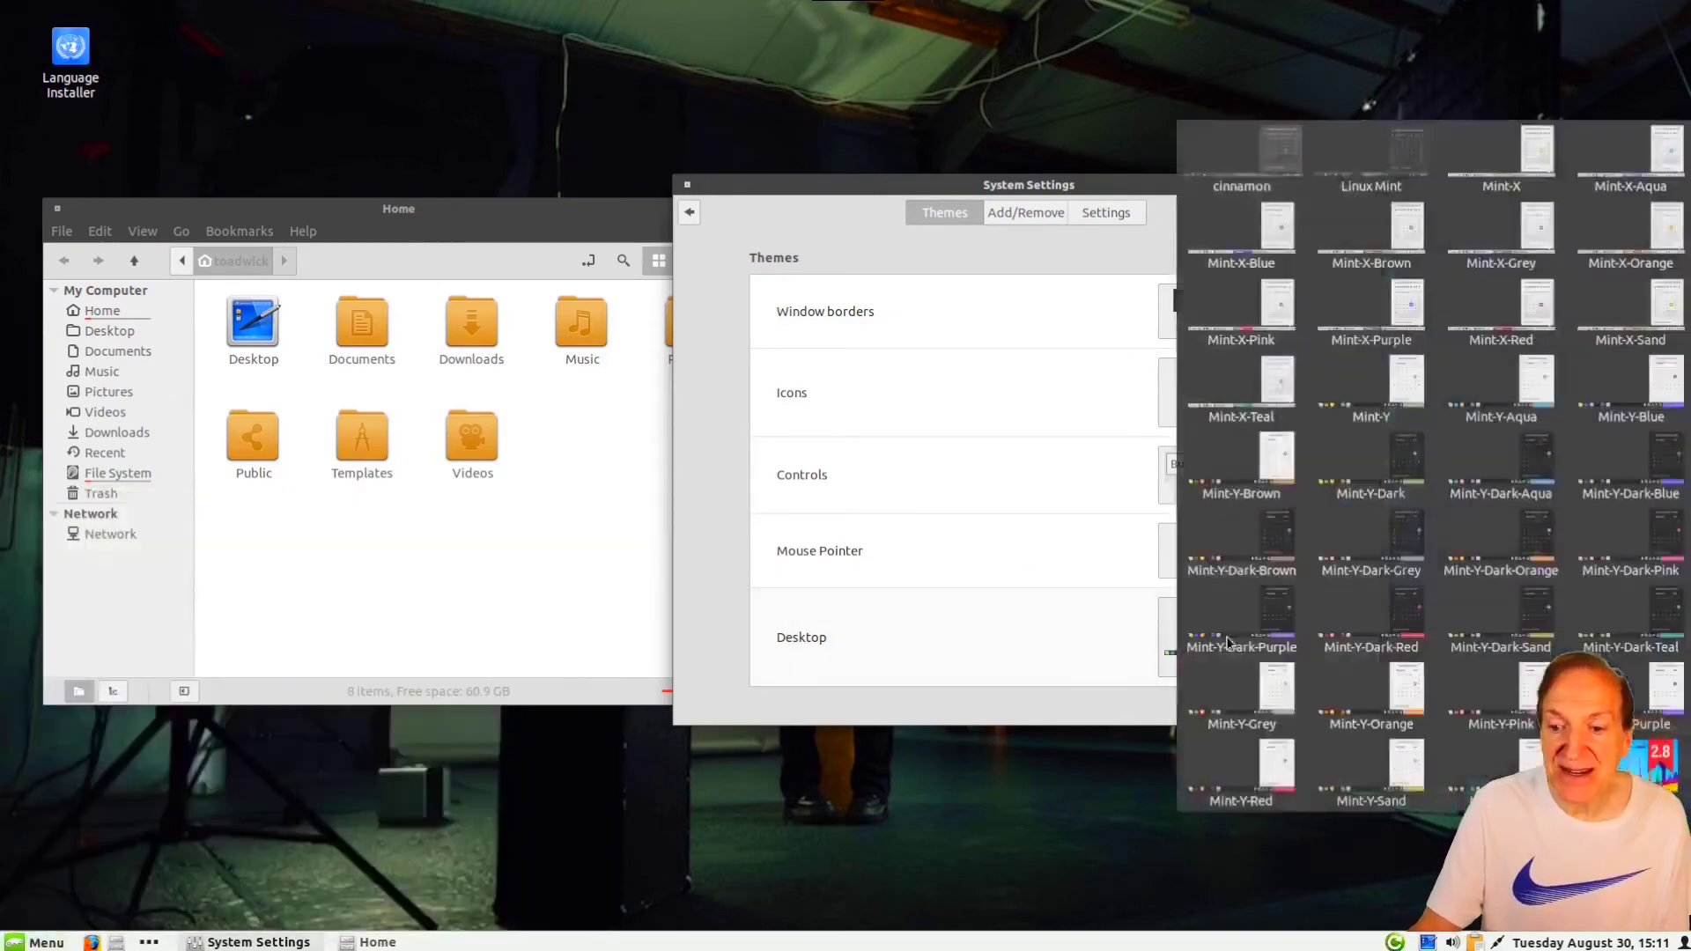
{"action": "left_click", "coordinate": [1501, 722]}
{"action": "left_click", "coordinate": [42, 942]}
{"action": "mouse_move", "coordinate": [159, 763]}
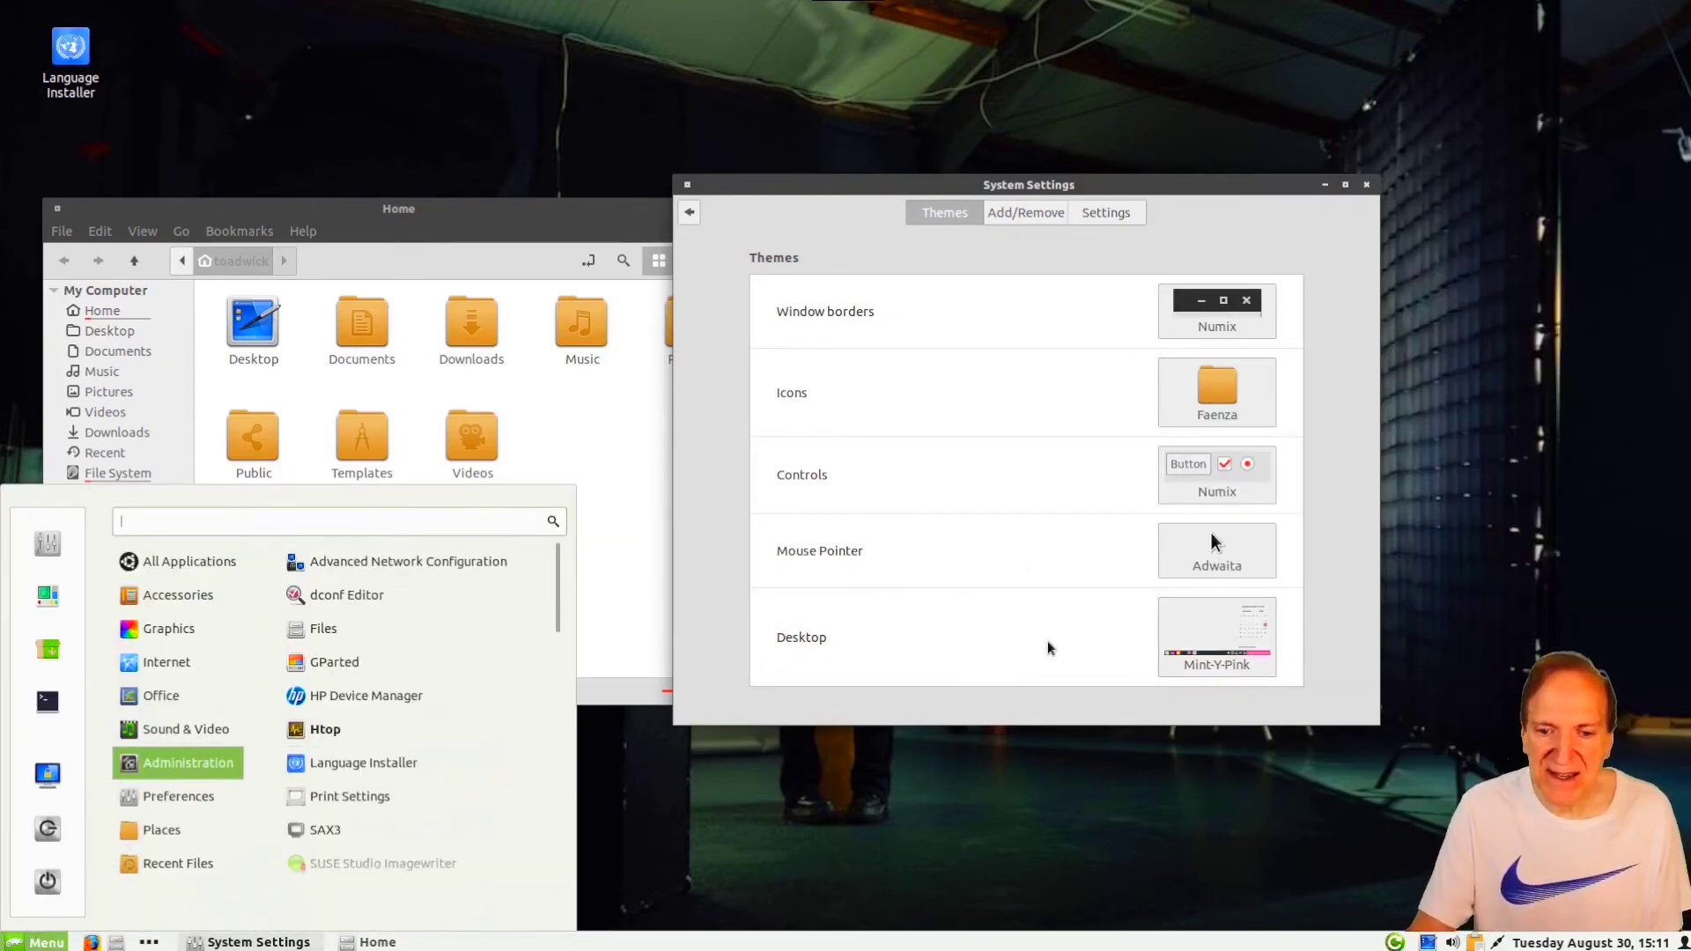
{"action": "left_click", "coordinate": [1216, 637]}
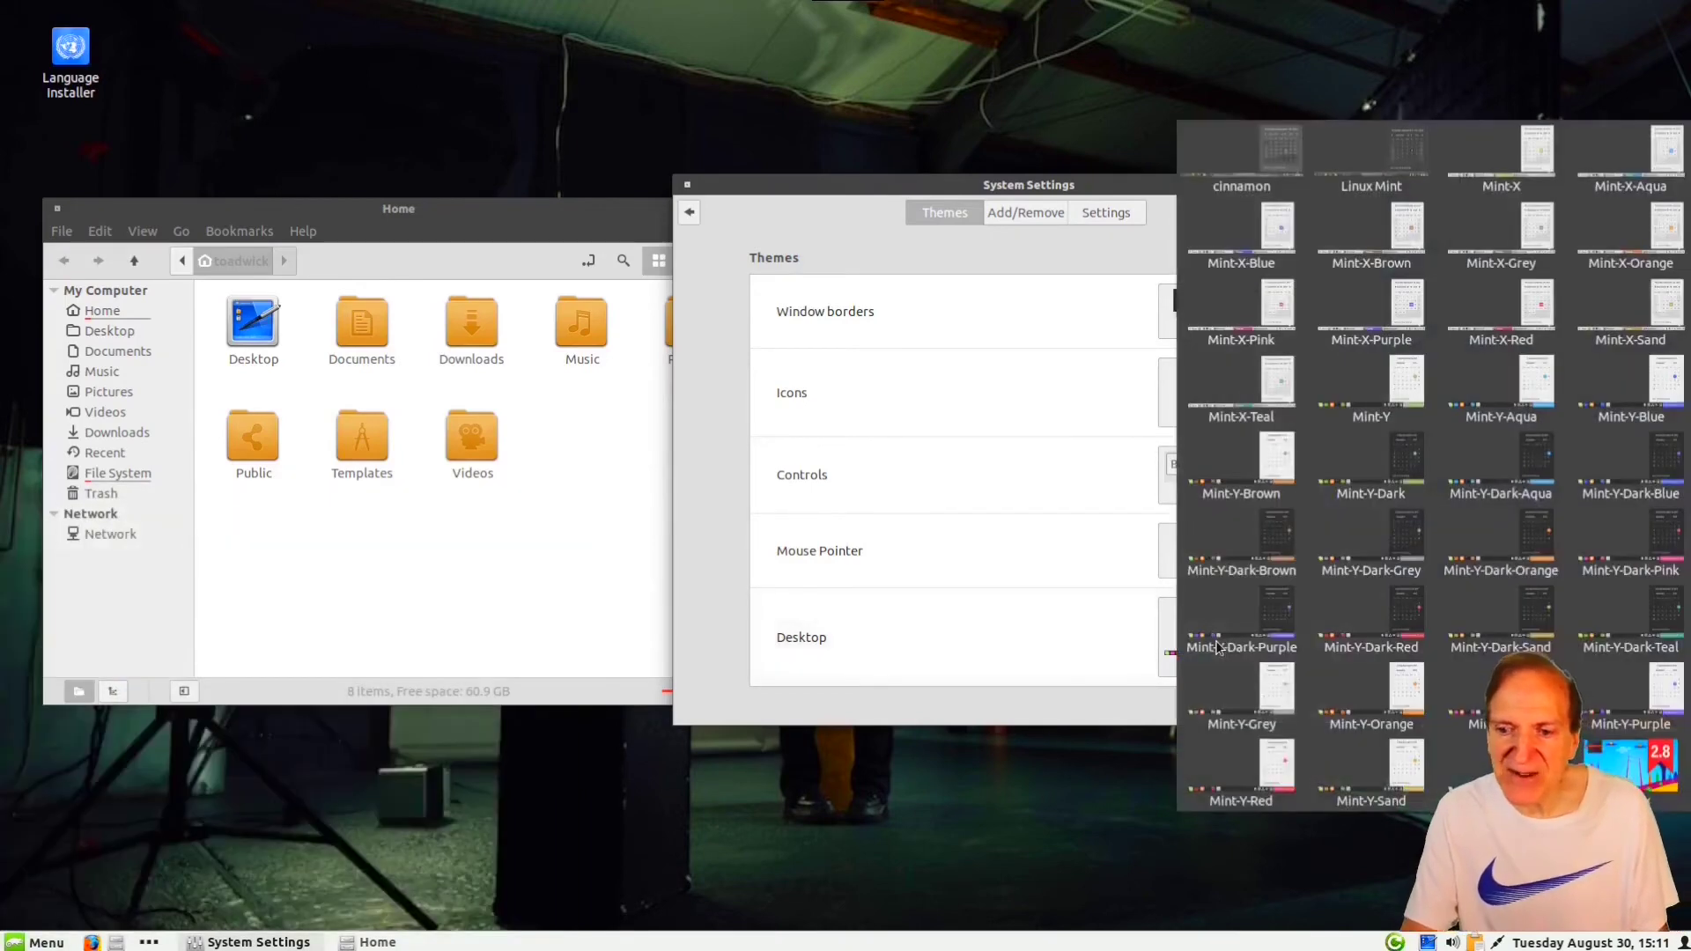
{"action": "key", "text": "Escape"}
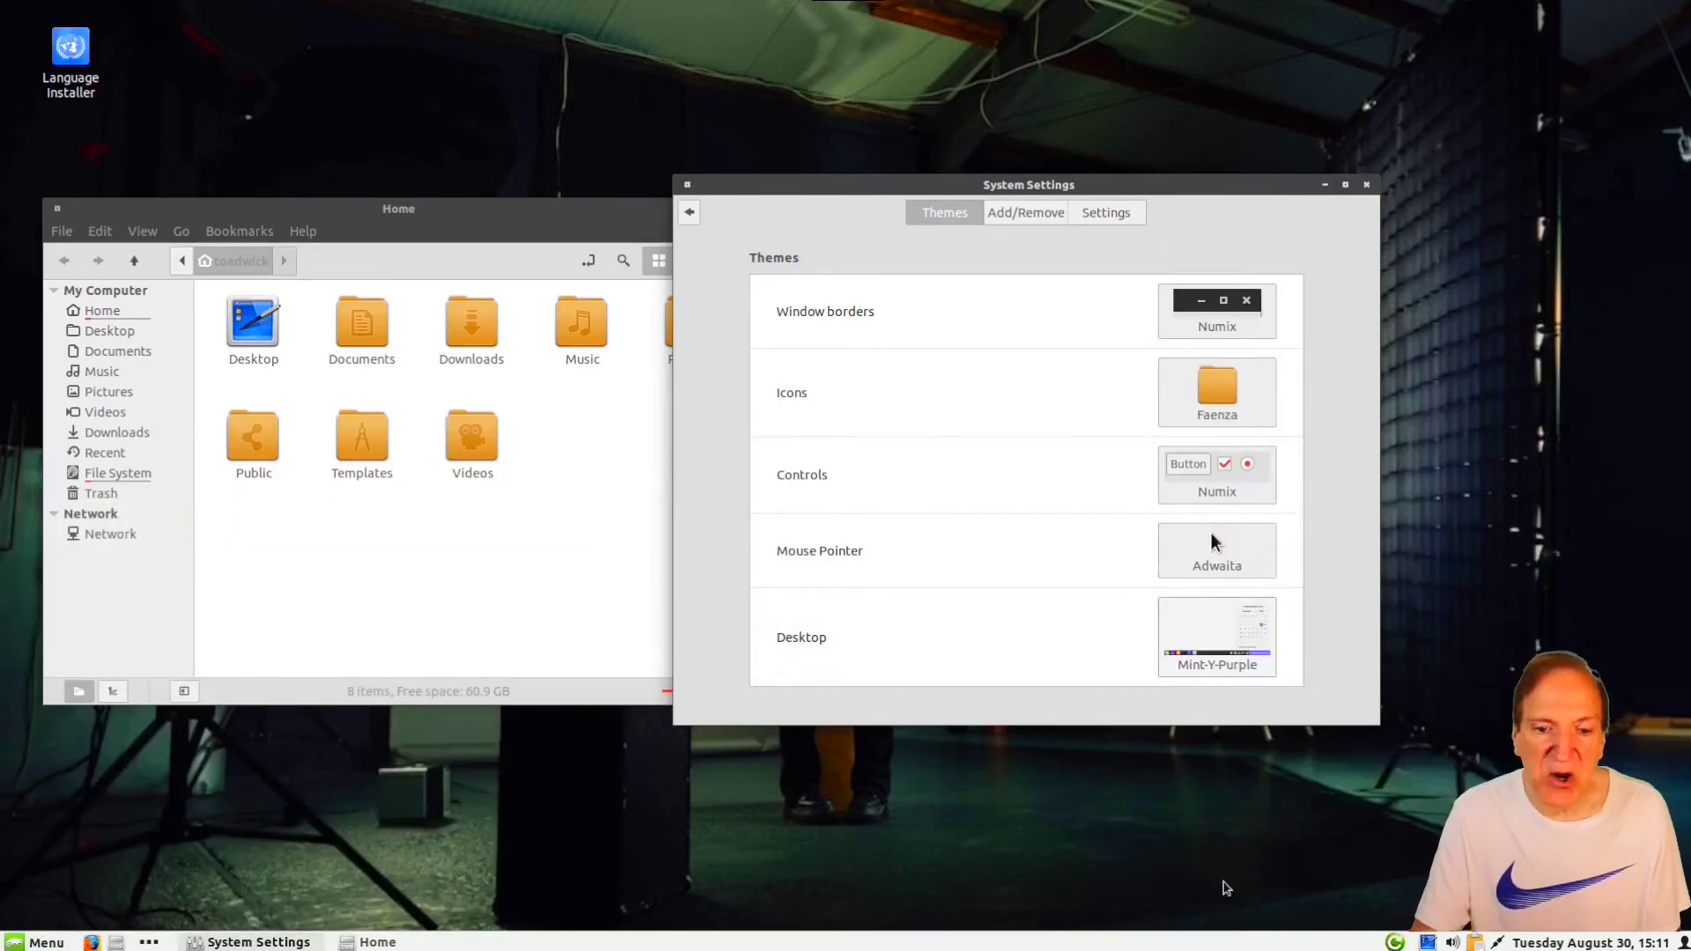
{"action": "key", "text": "super"}
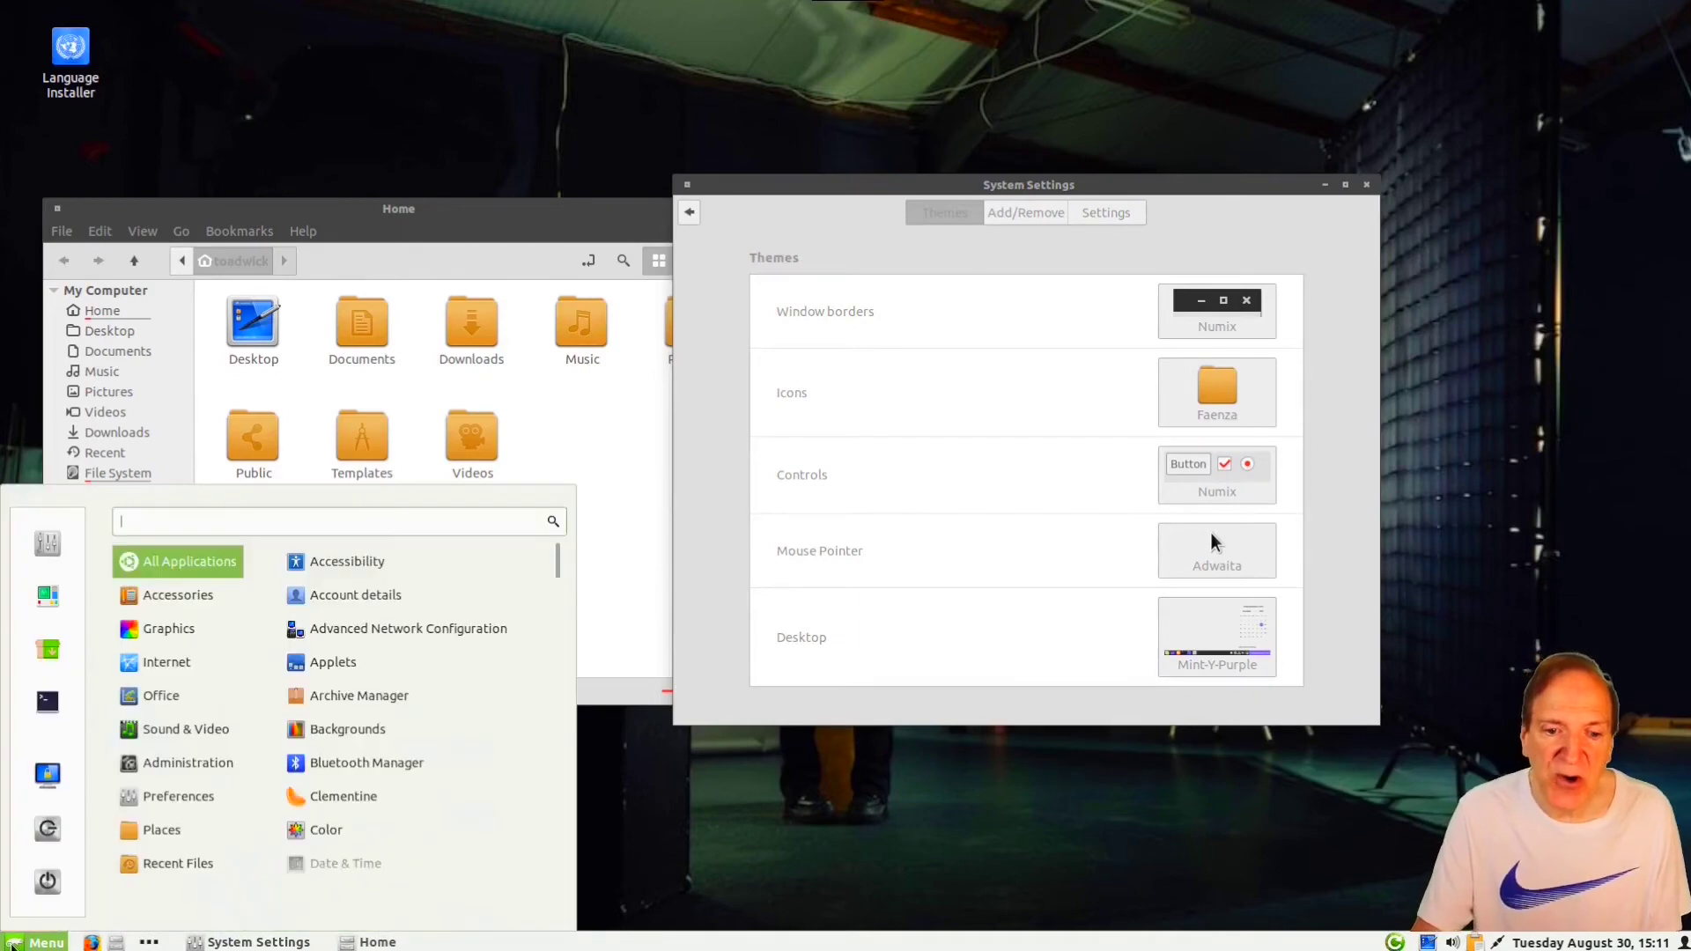
Step: Set the desktop theme back to Numix and check the application menu's appearance
{"action": "left_click", "coordinate": [1210, 643]}
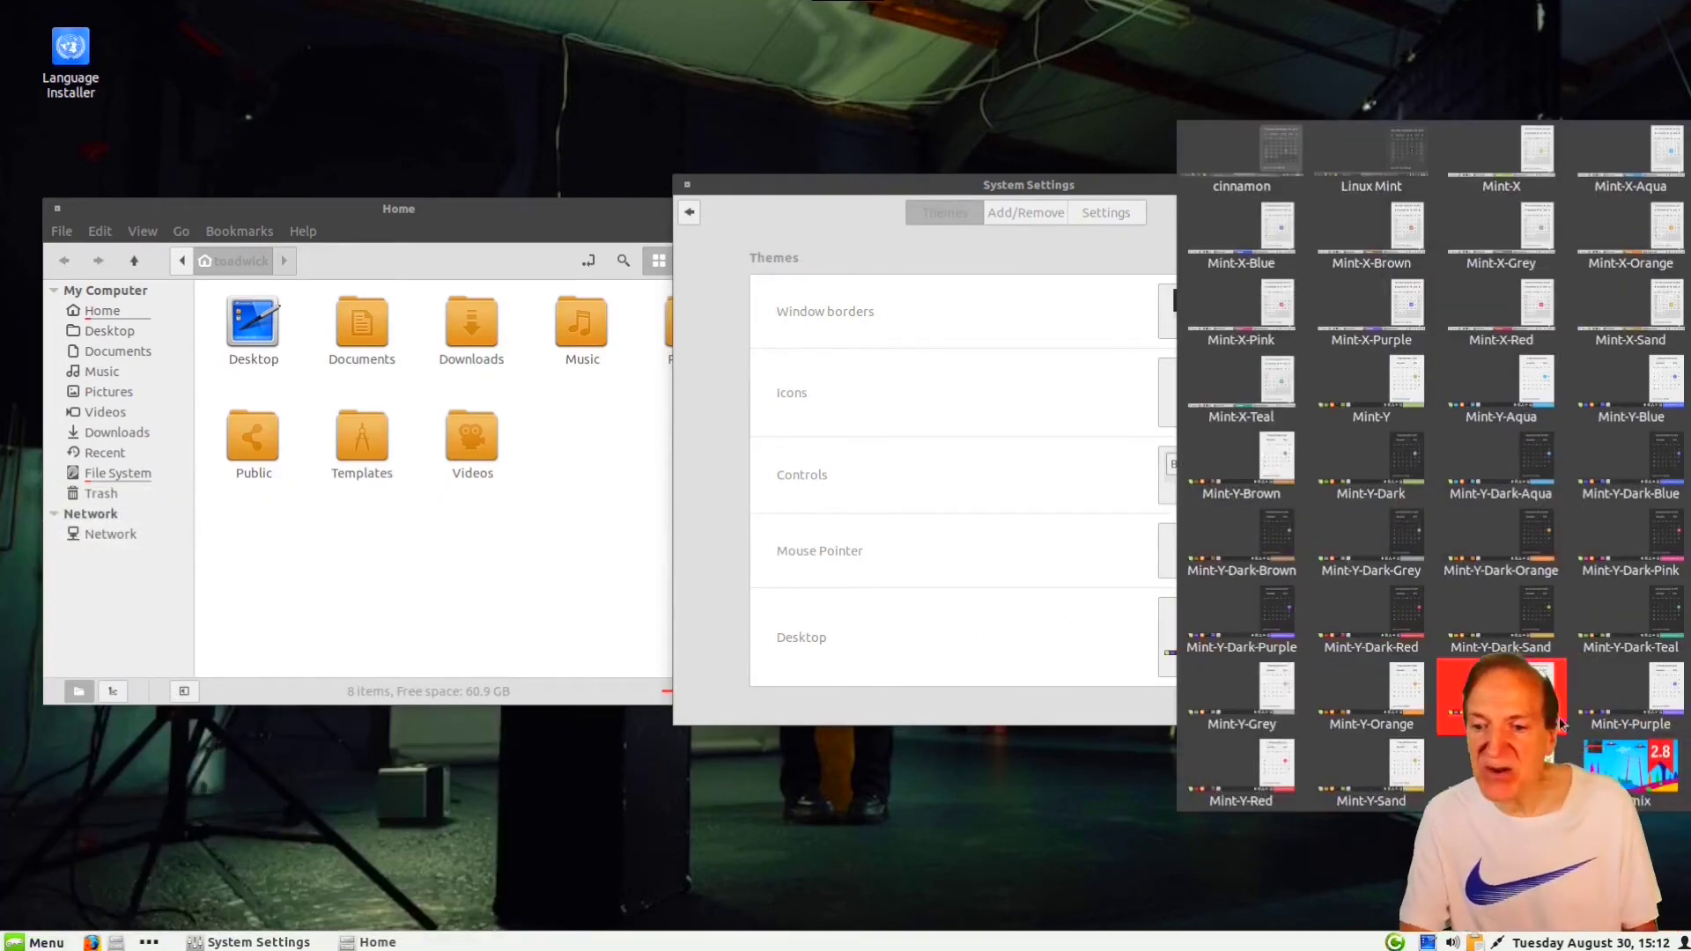
{"action": "left_click", "coordinate": [1628, 775]}
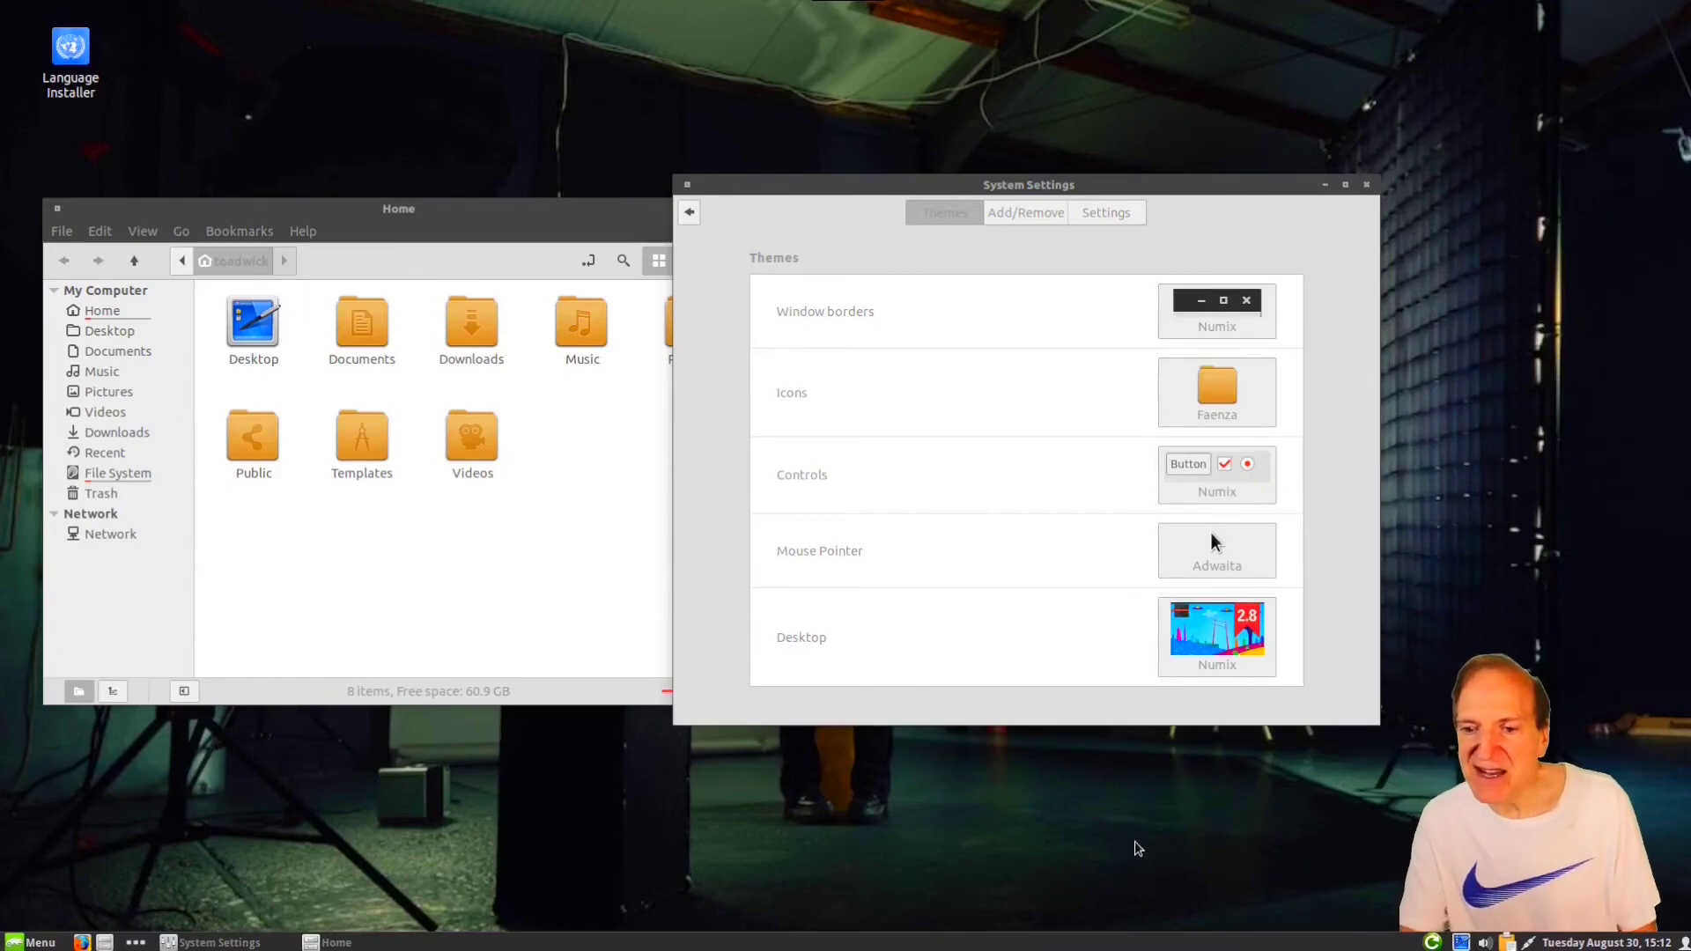
{"action": "left_click", "coordinate": [34, 942]}
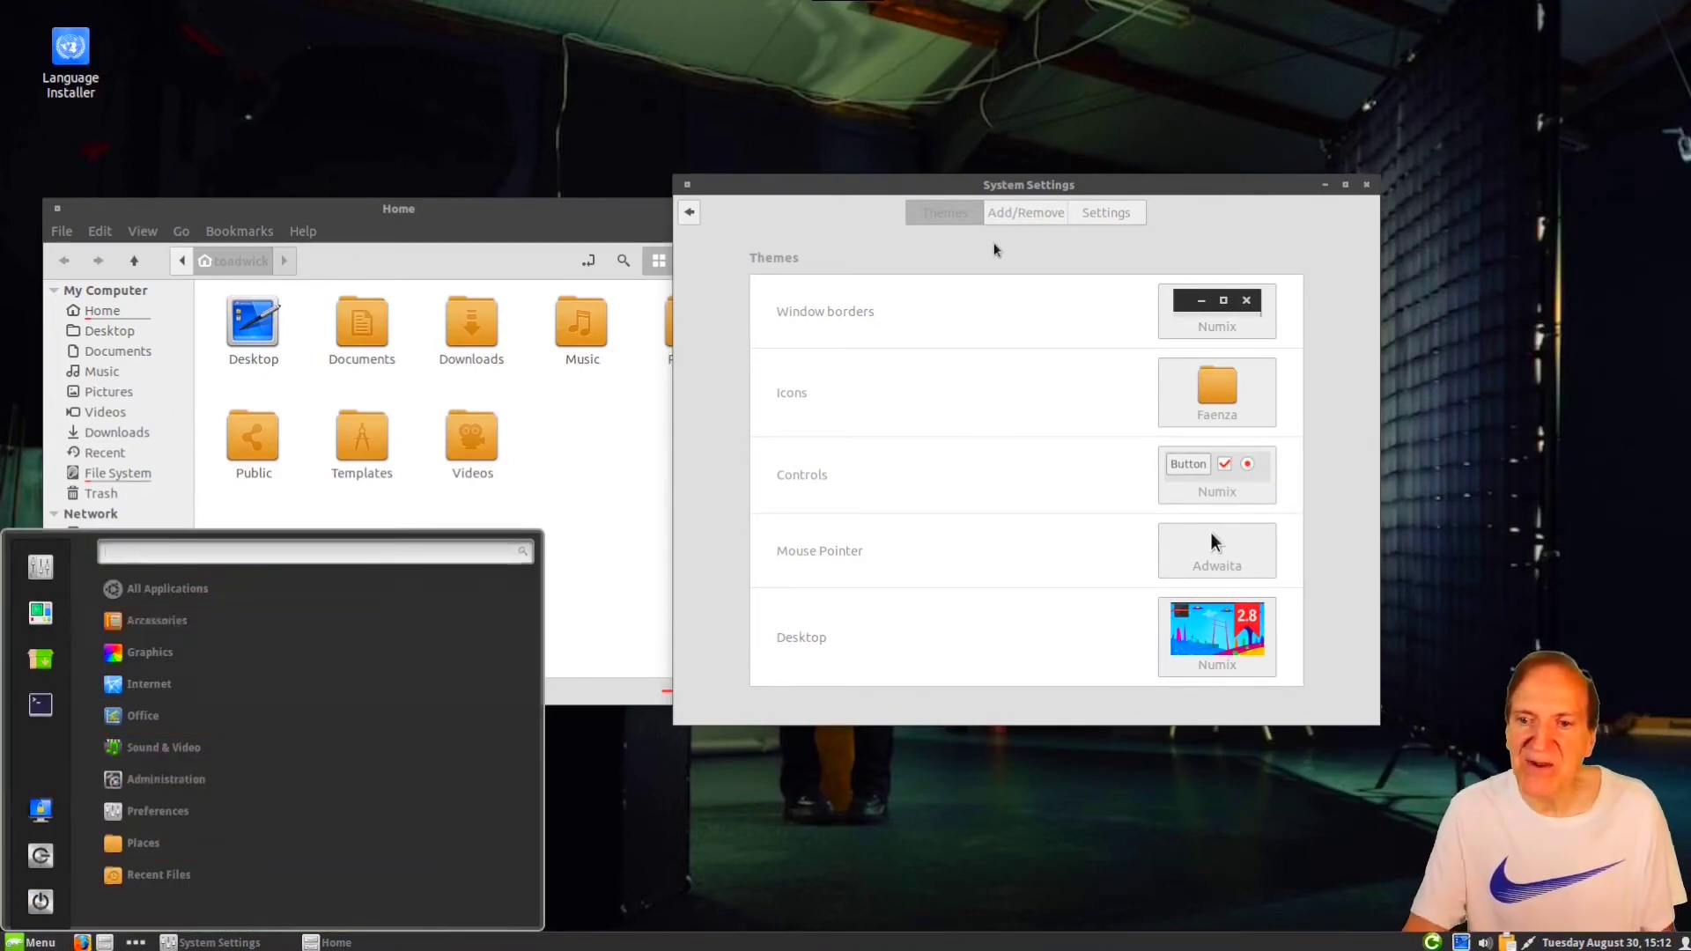
{"action": "left_click", "coordinate": [1039, 229]}
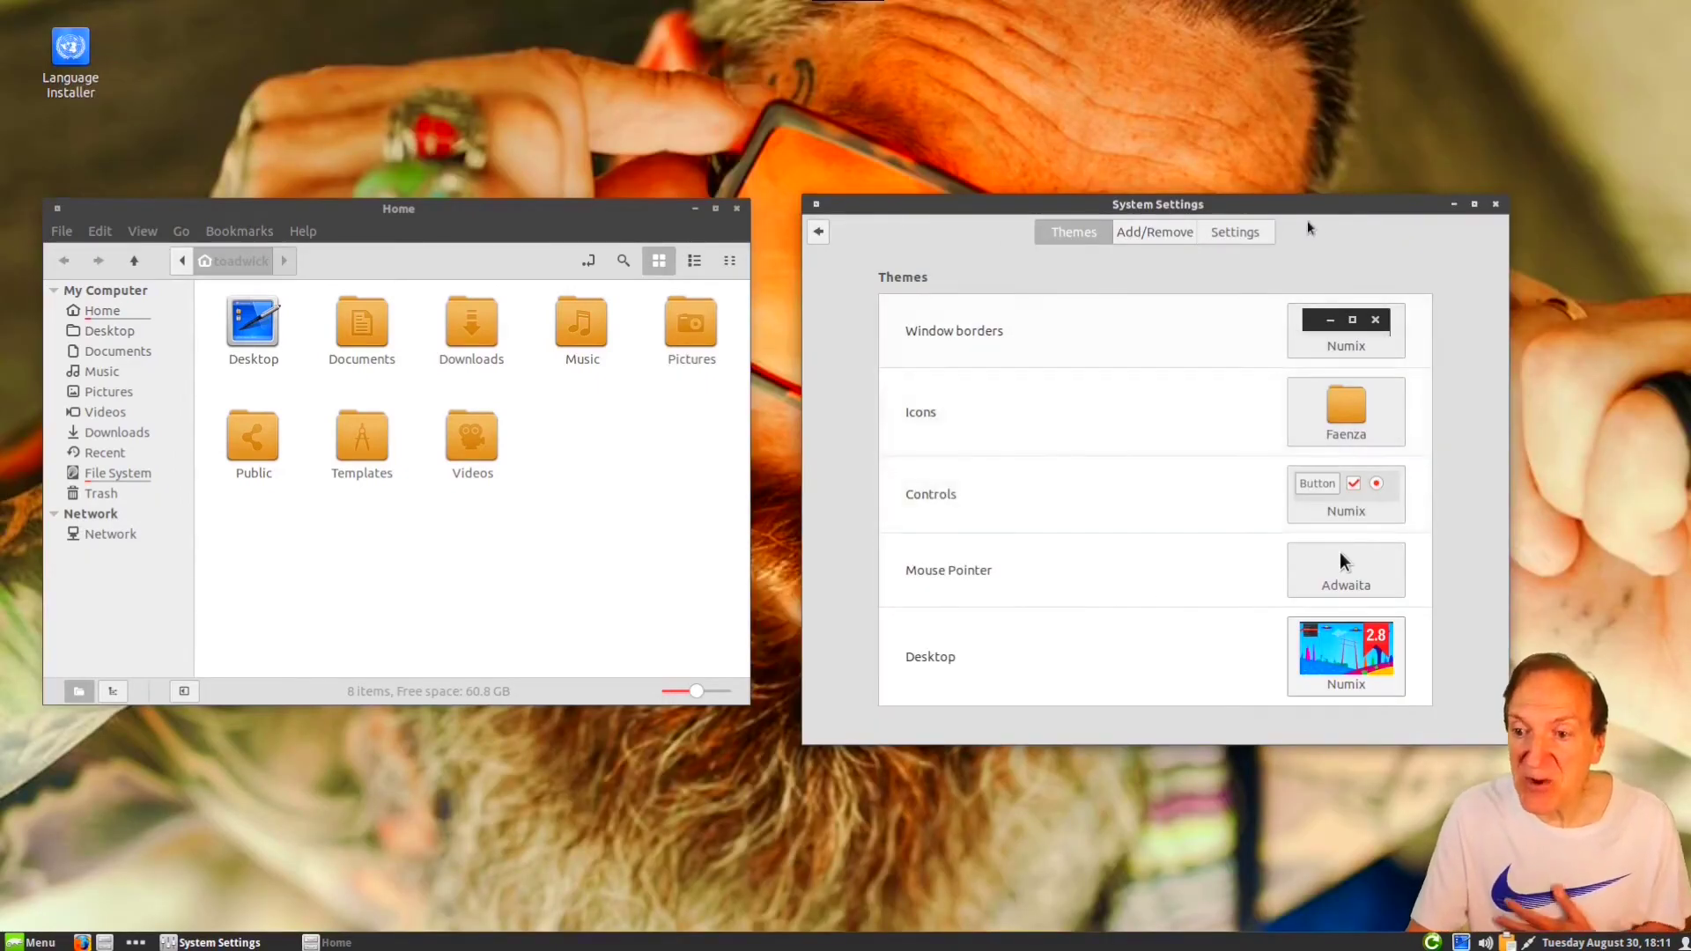
Step: Change the user's picture in Account details to the photo of grapes
{"action": "left_click", "coordinate": [818, 232]}
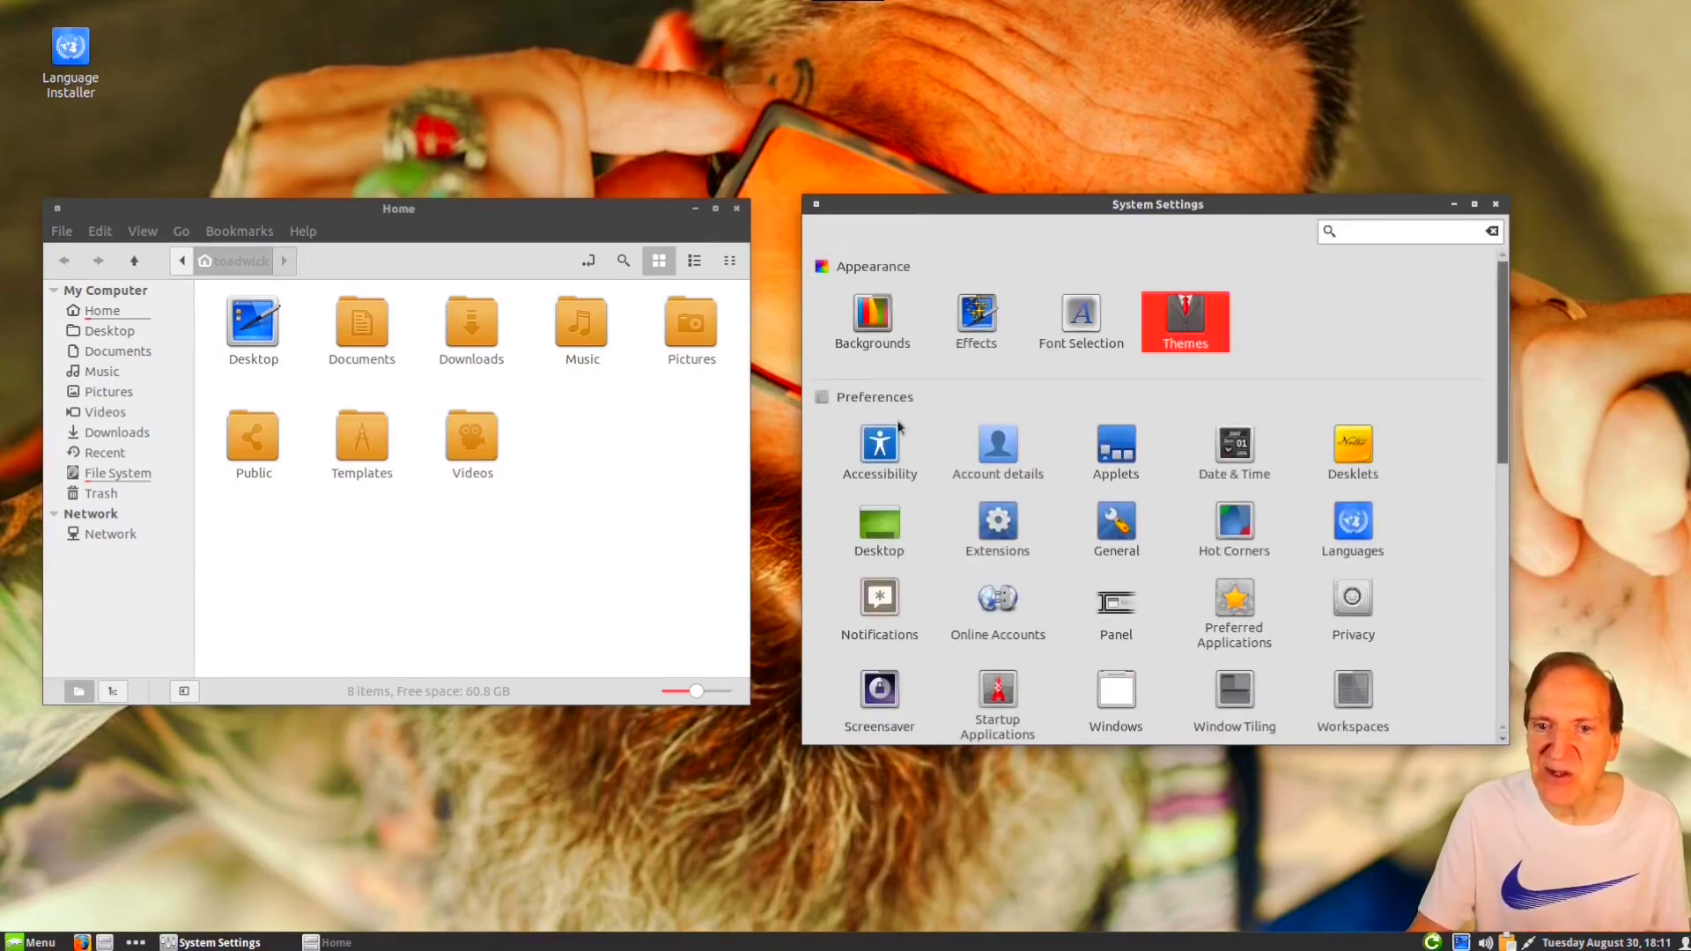
{"action": "left_click", "coordinate": [1001, 453]}
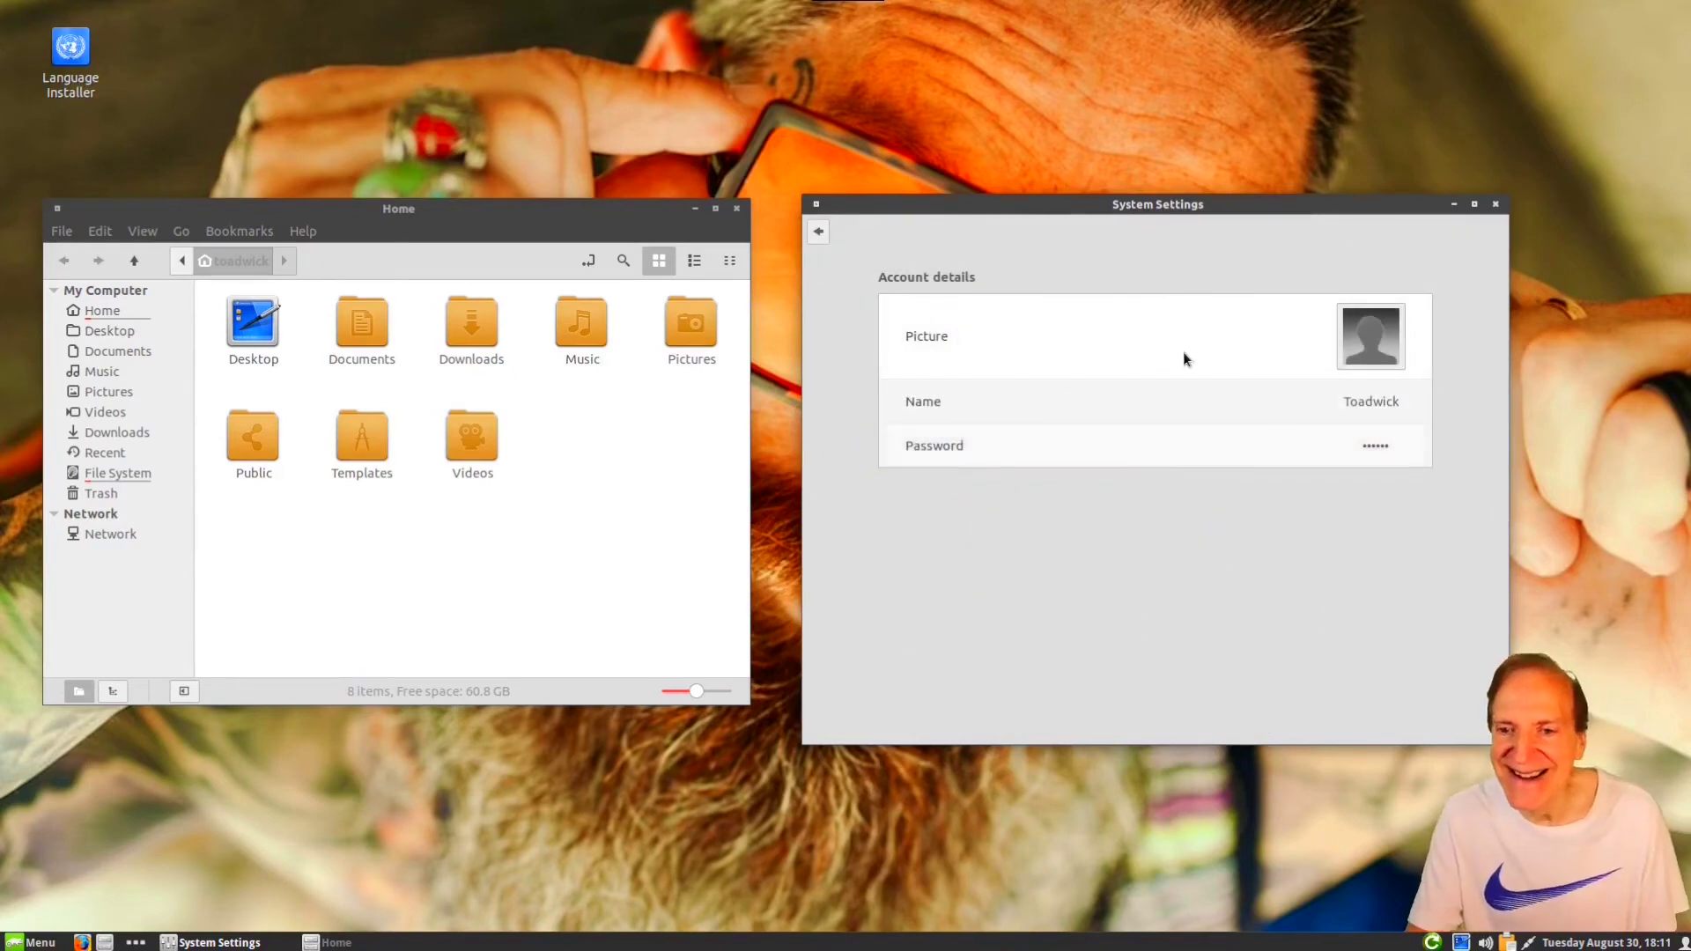
{"action": "left_click", "coordinate": [1383, 342]}
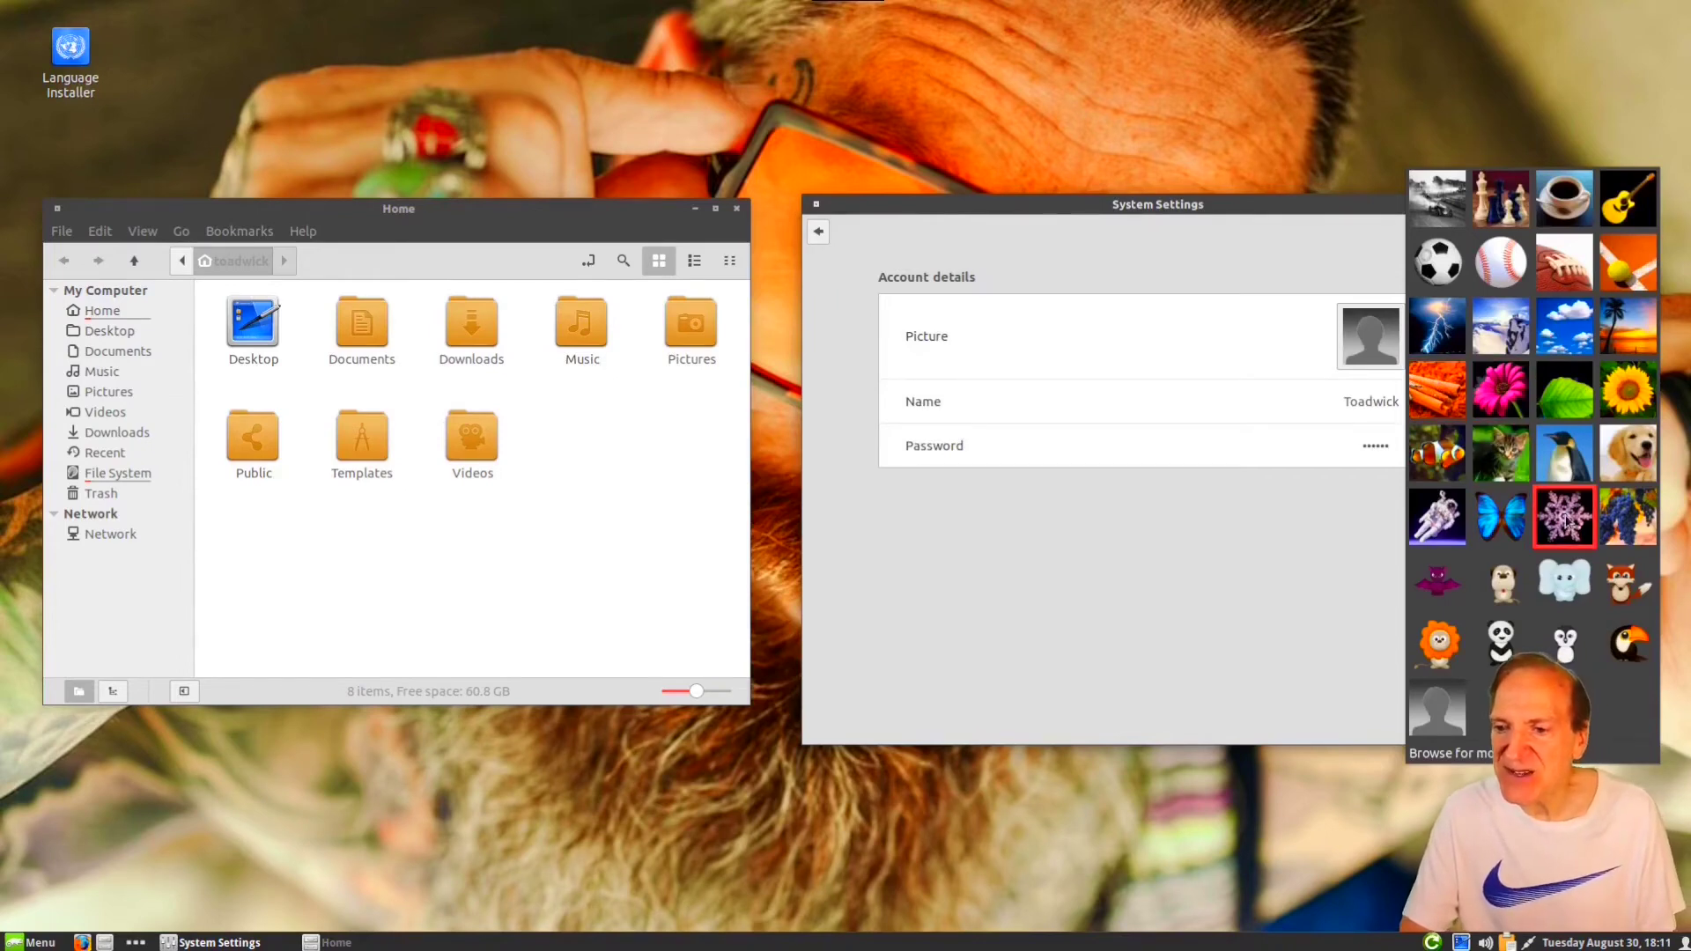
{"action": "left_click", "coordinate": [1610, 522]}
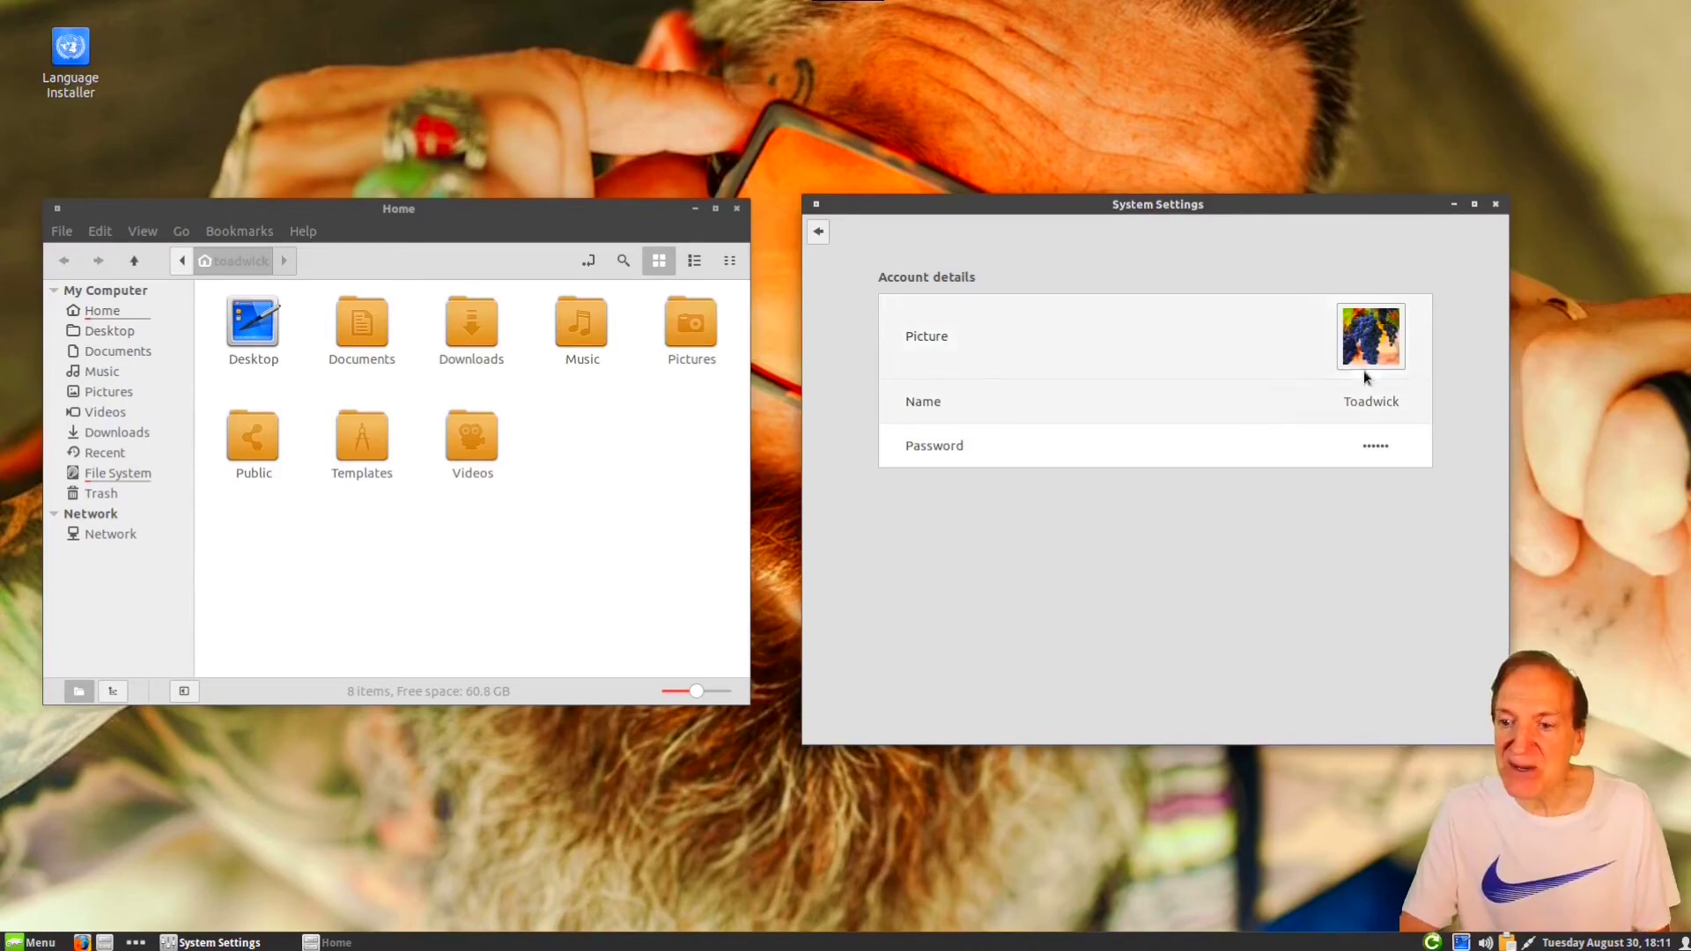
Step: Open the Desklets settings and move the settings window so it overlaps the Home window
{"action": "left_click", "coordinate": [819, 232]}
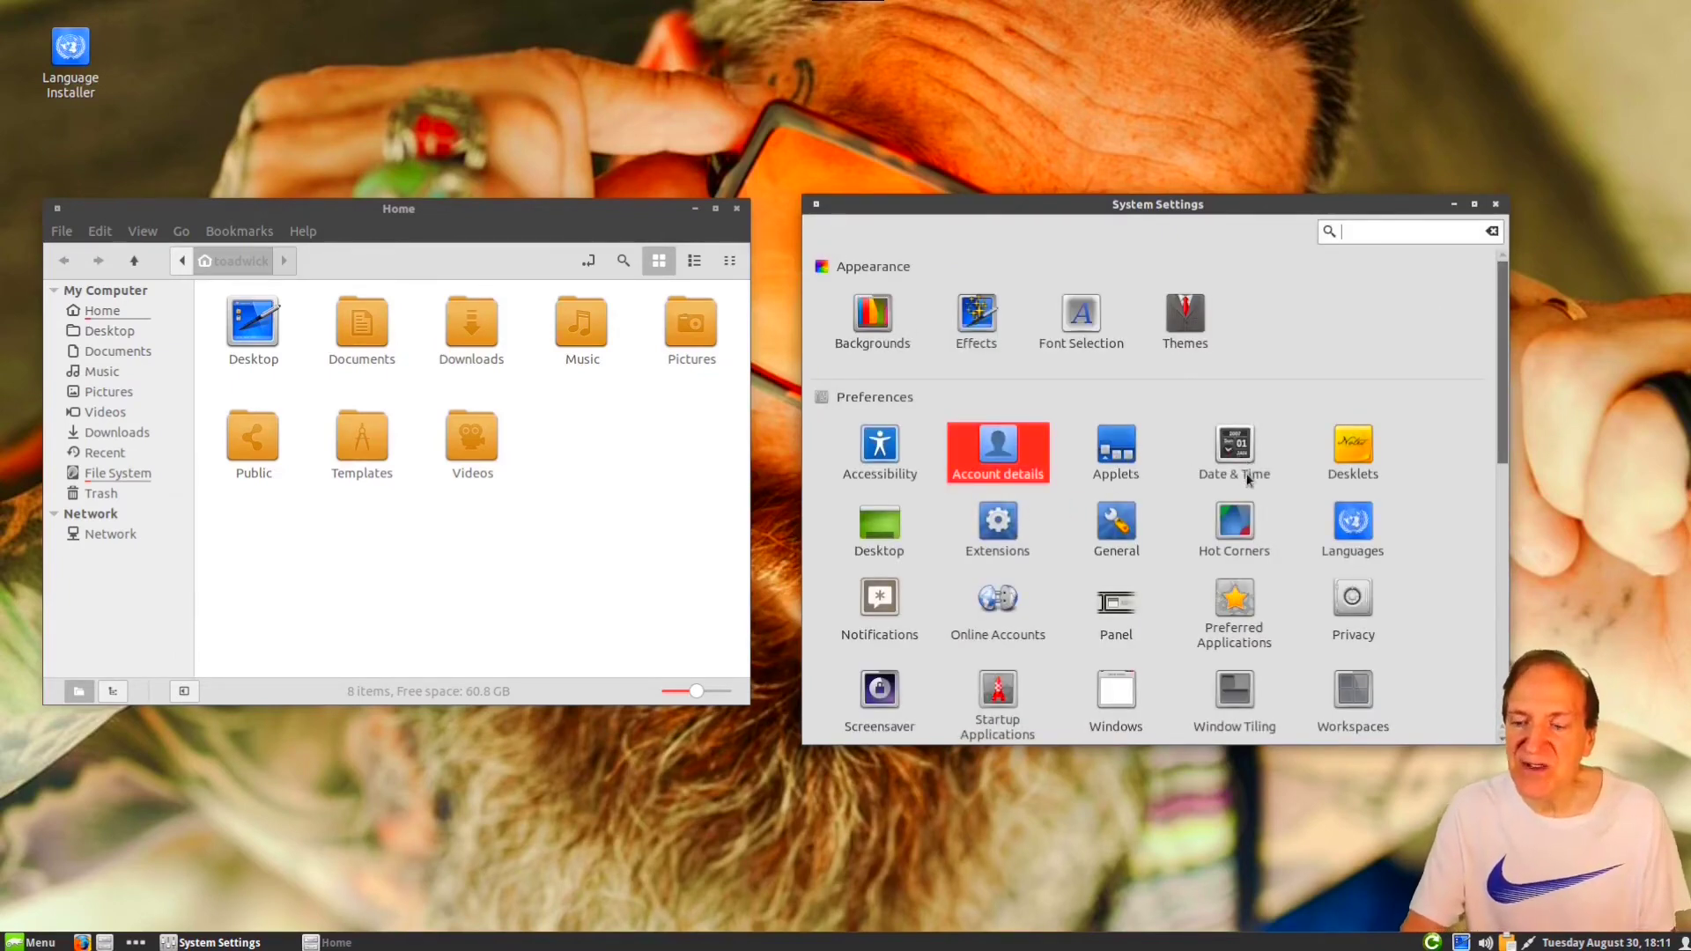
{"action": "left_click", "coordinate": [1348, 455]}
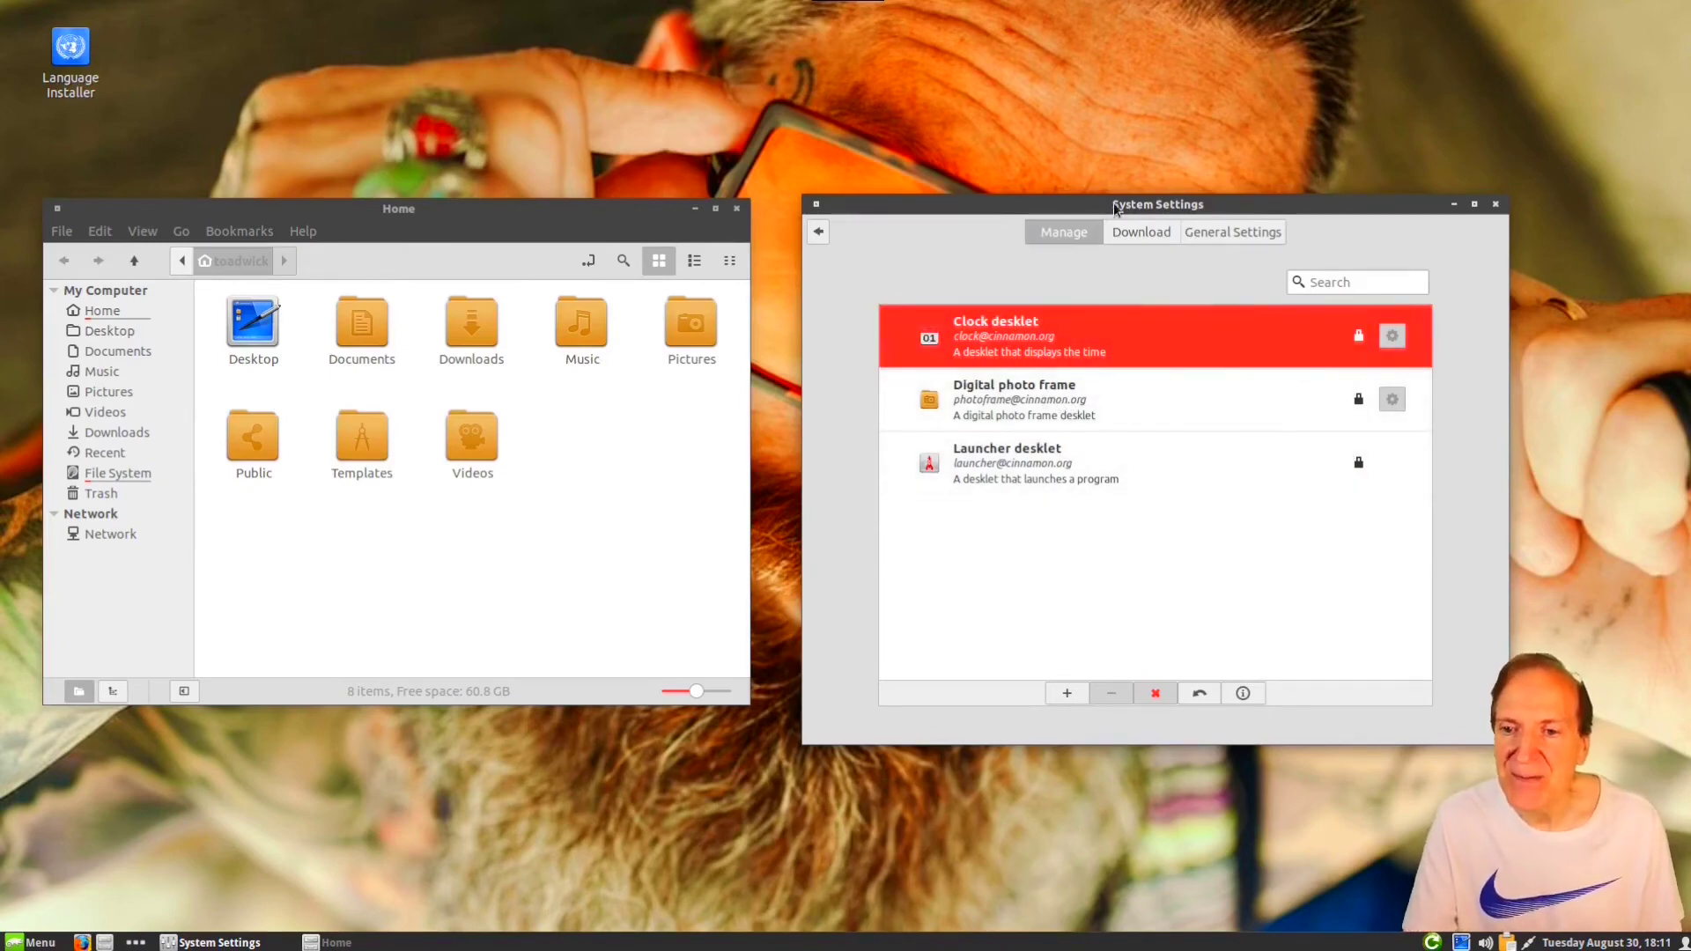
{"action": "left_click_drag", "start_coordinate": [1114, 211], "coordinate": [890, 284]}
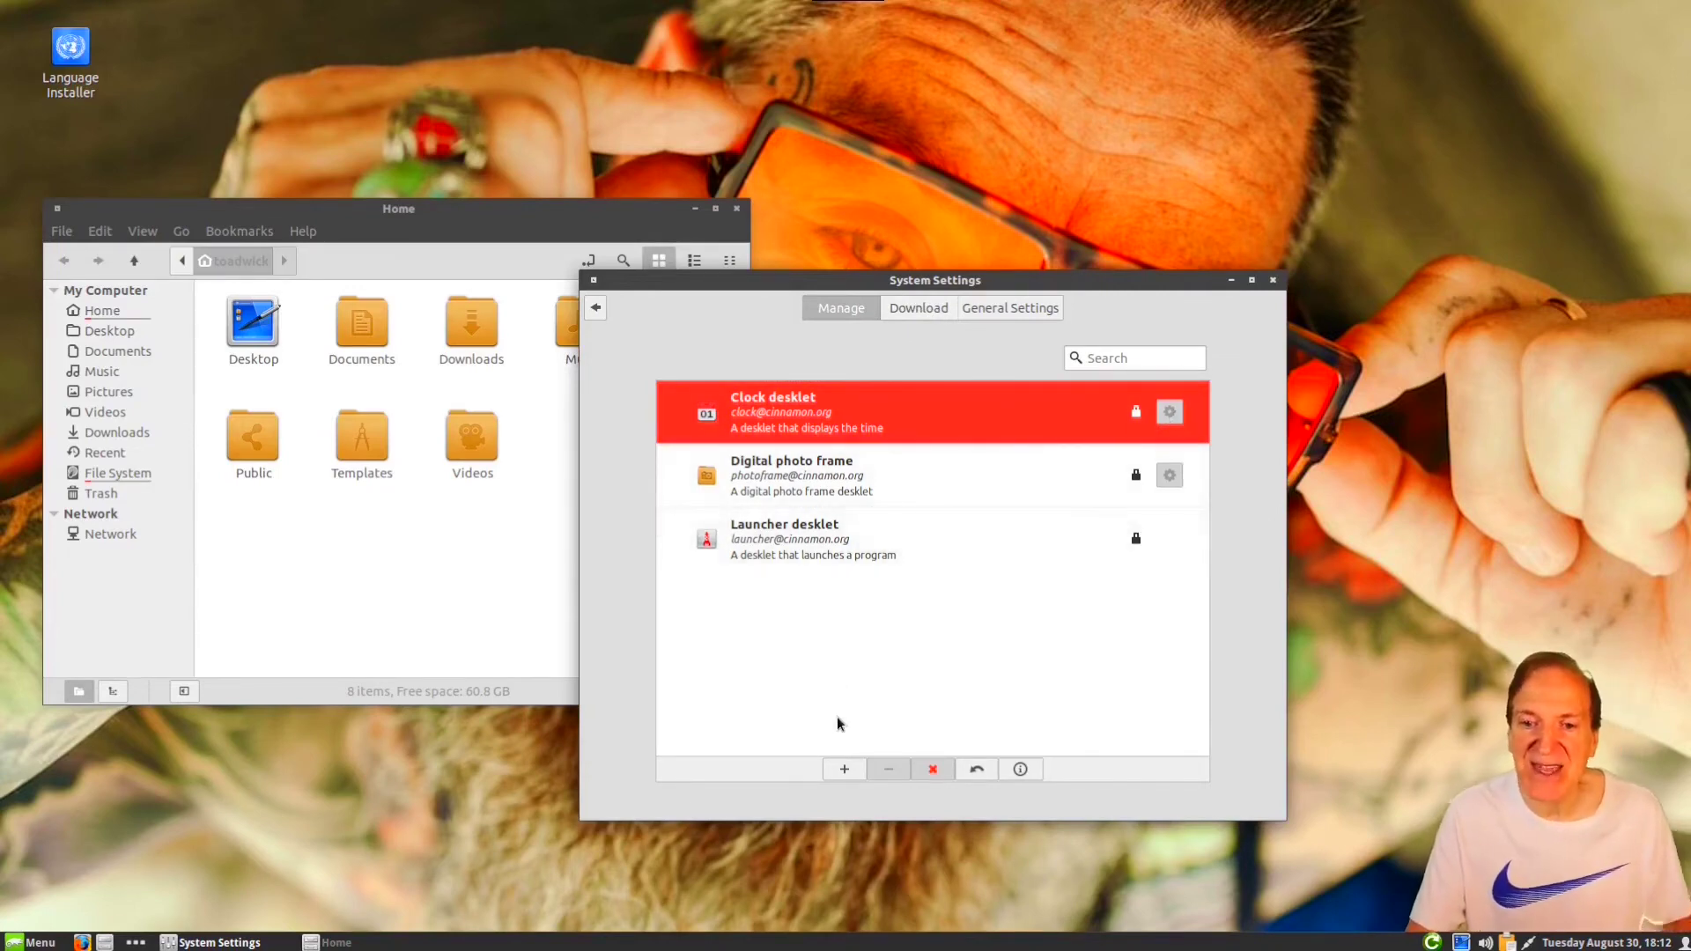
Step: Add the Clock desklet to the desktop to preview it, then remove it
{"action": "left_click", "coordinate": [844, 770]}
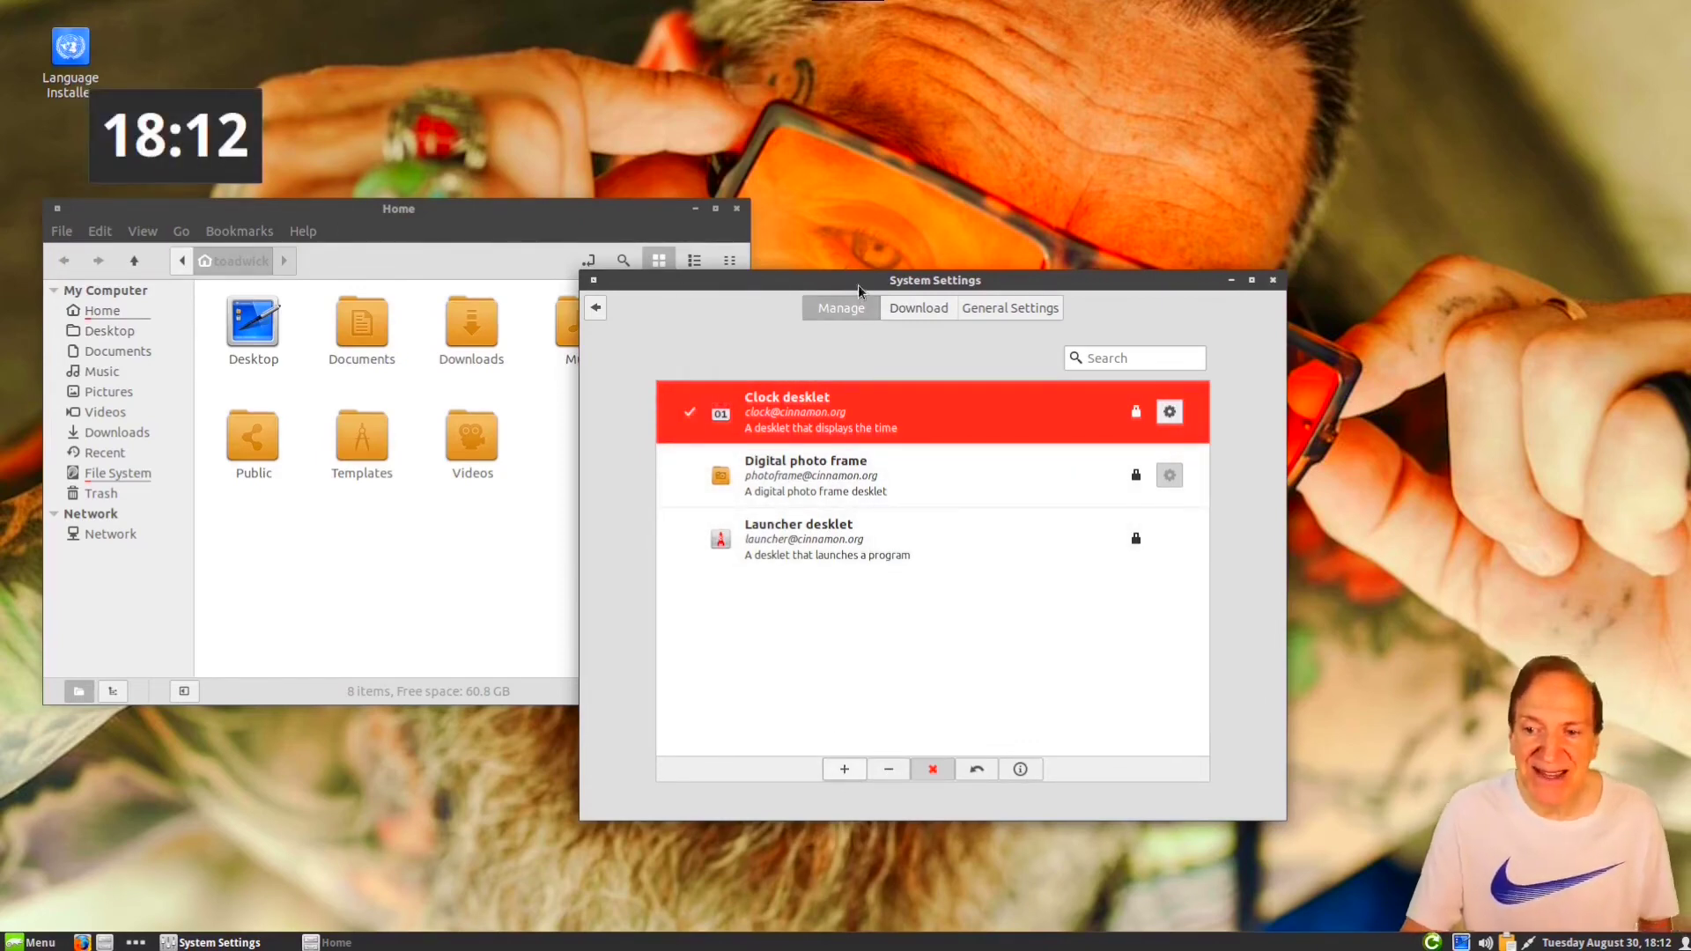
{"action": "left_click_drag", "start_coordinate": [859, 284], "coordinate": [940, 274]}
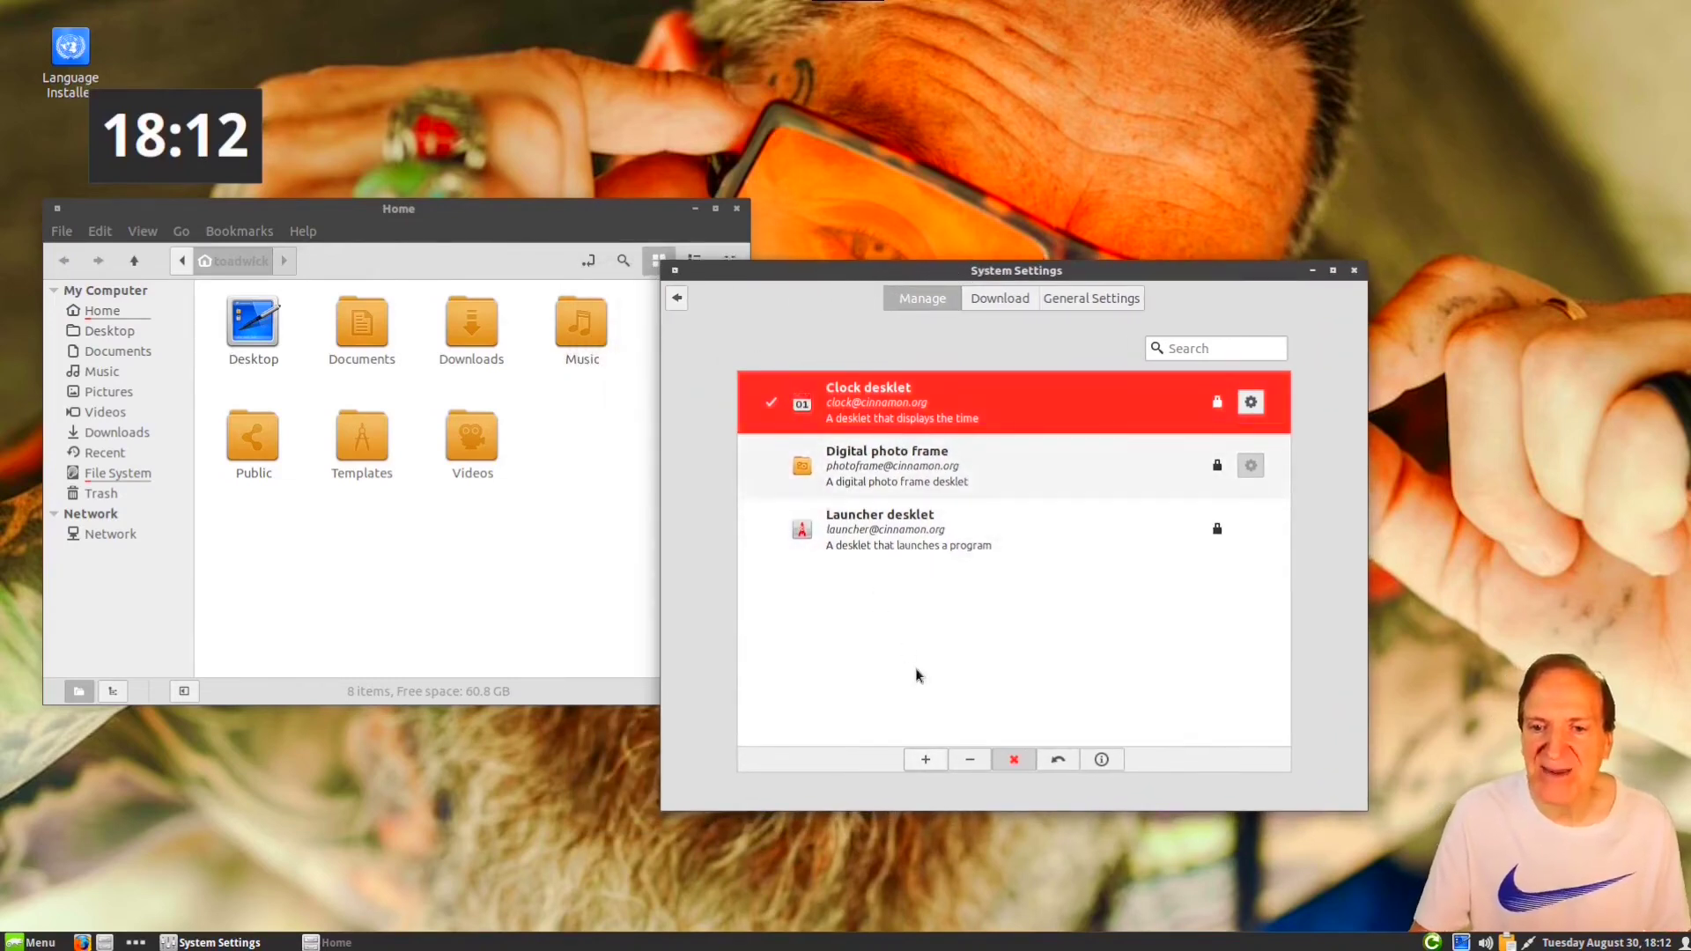
{"action": "key", "text": "Delete"}
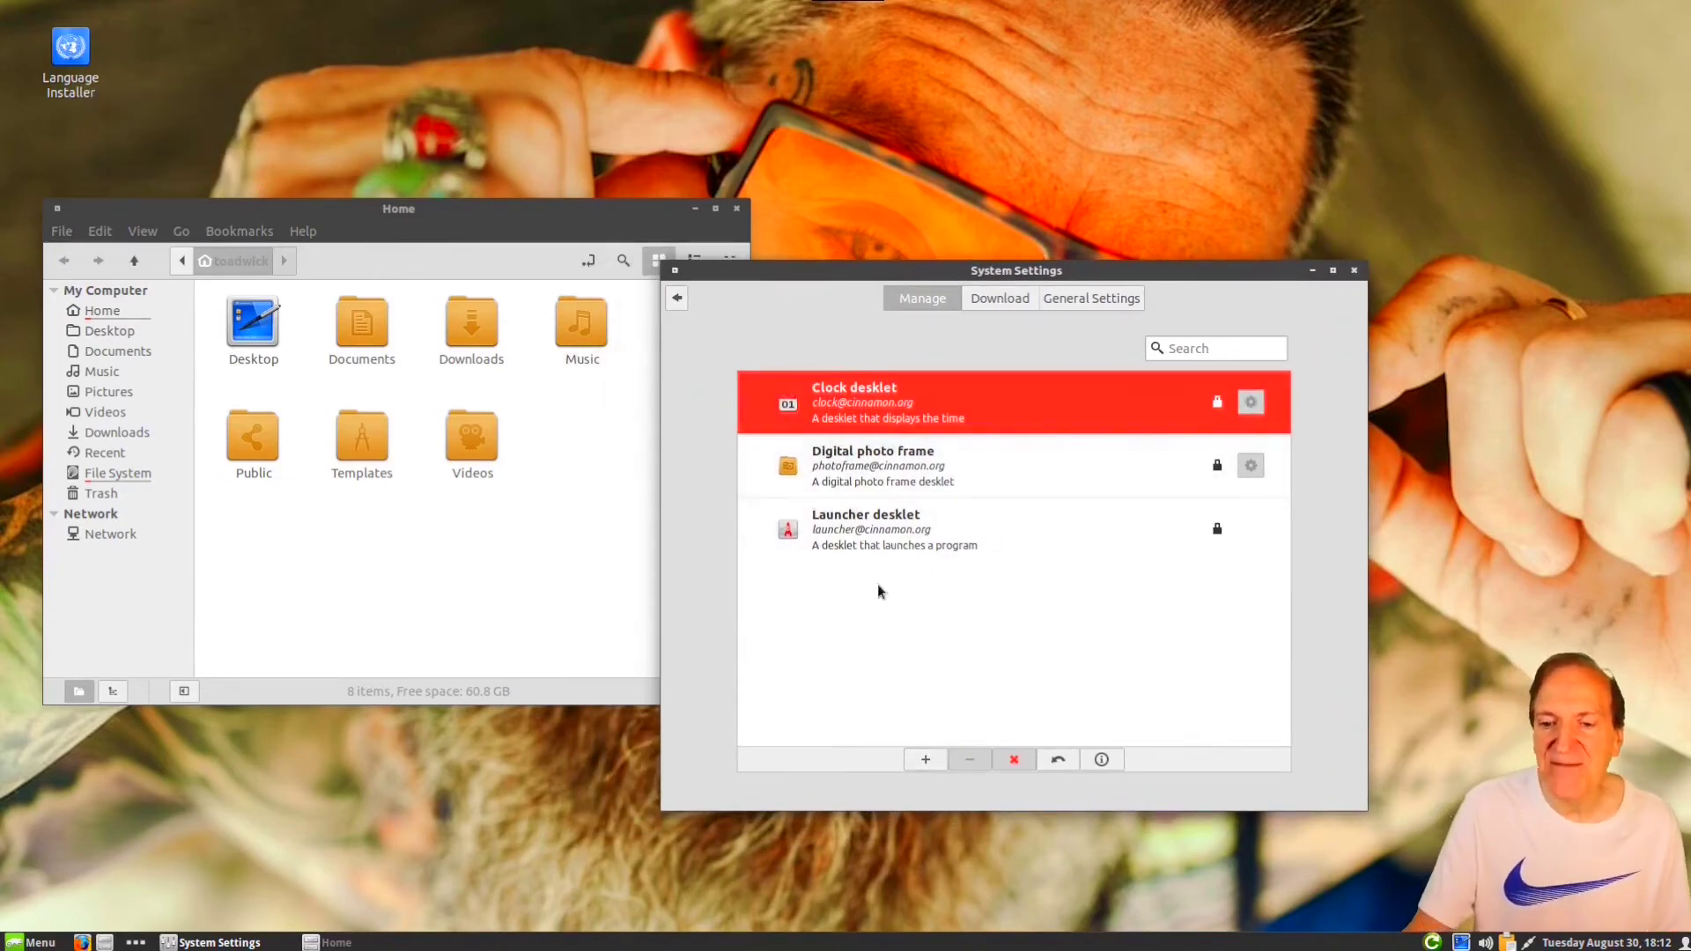
Step: Add the Digital photo frame desklet, move the Home window down to uncover it, and remove the desklet
{"action": "left_click", "coordinate": [844, 462]}
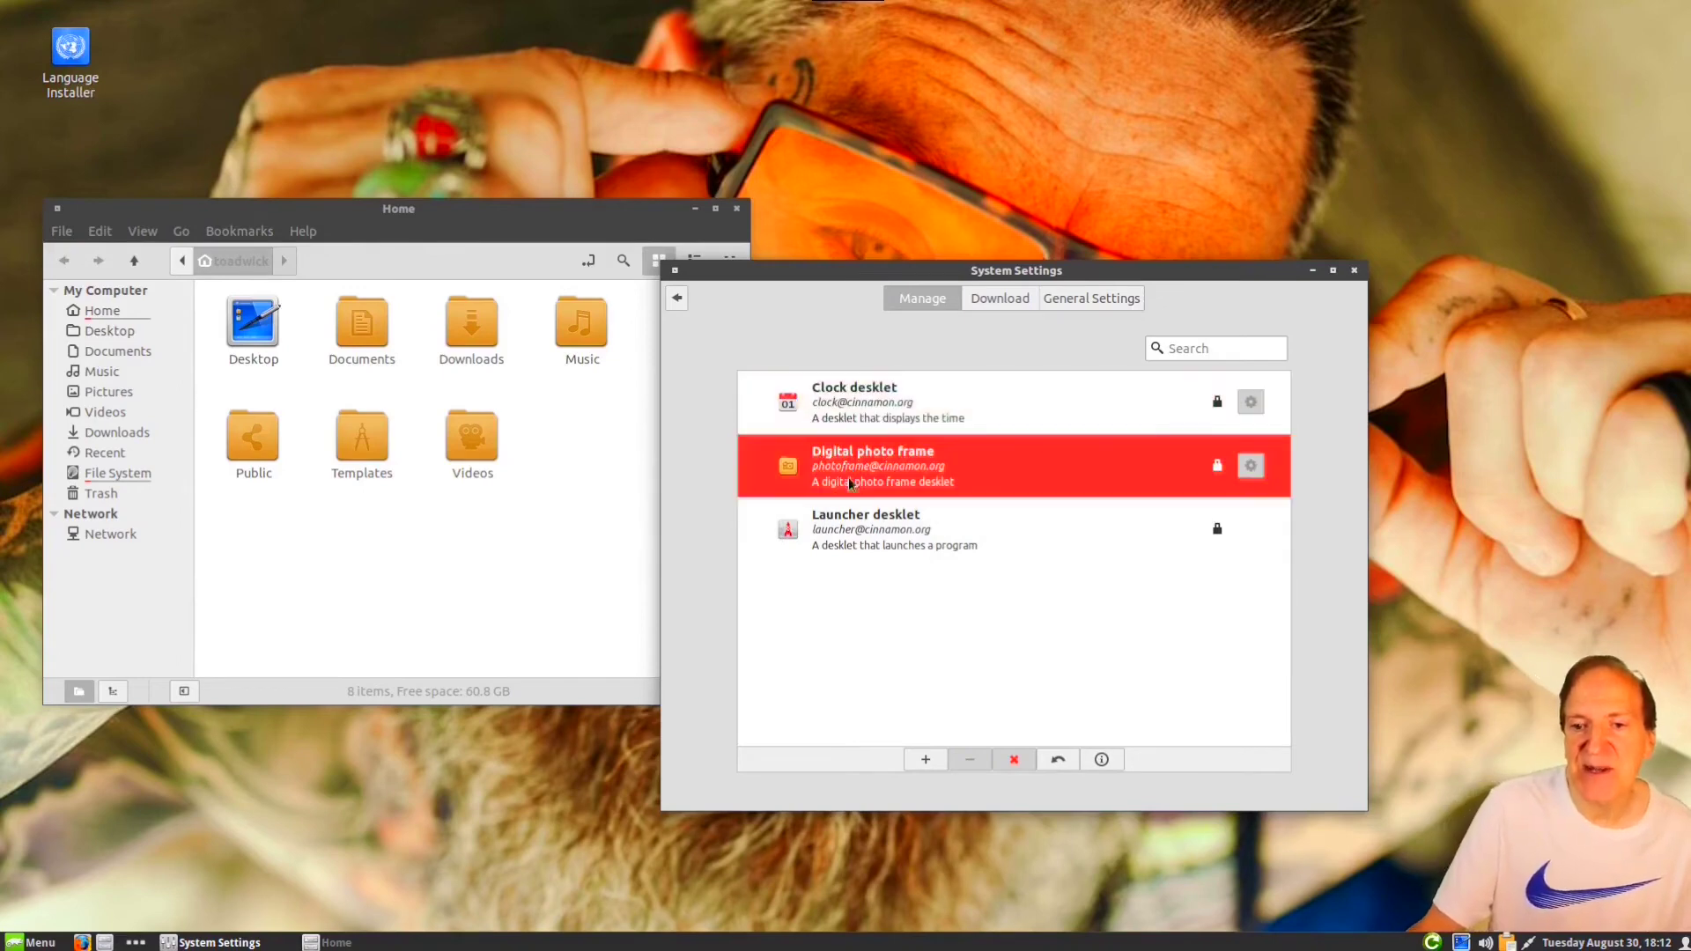
{"action": "left_click", "coordinate": [925, 759]}
{"action": "left_click_drag", "start_coordinate": [609, 257], "coordinate": [610, 377]}
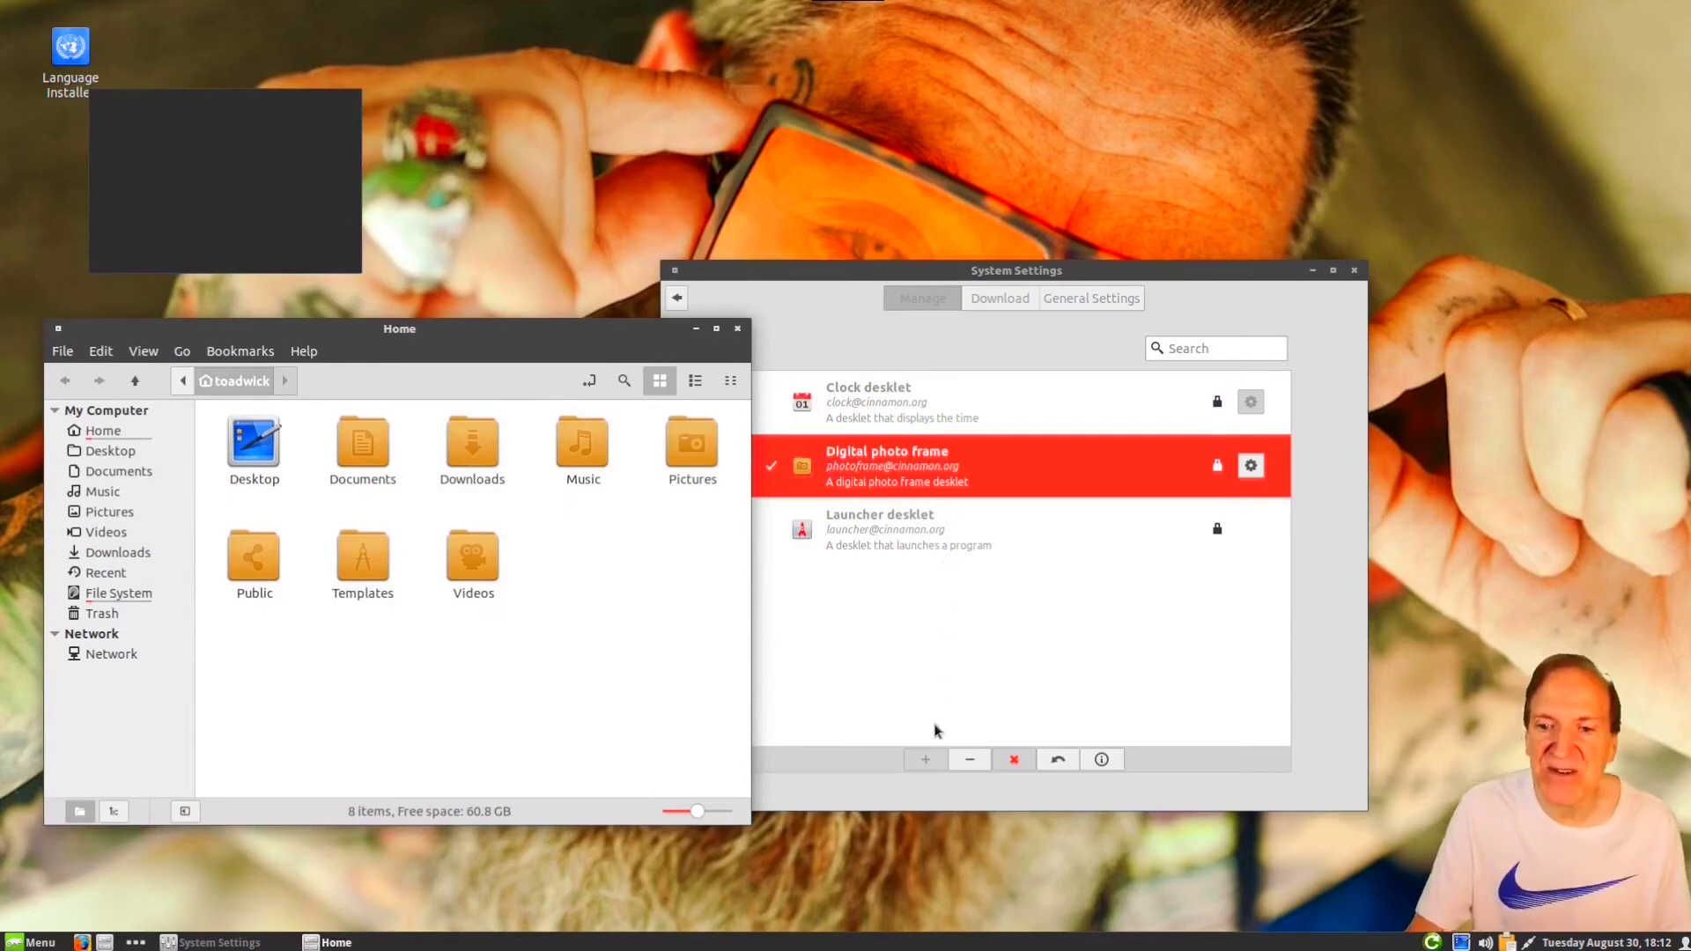
{"action": "left_click", "coordinate": [971, 763]}
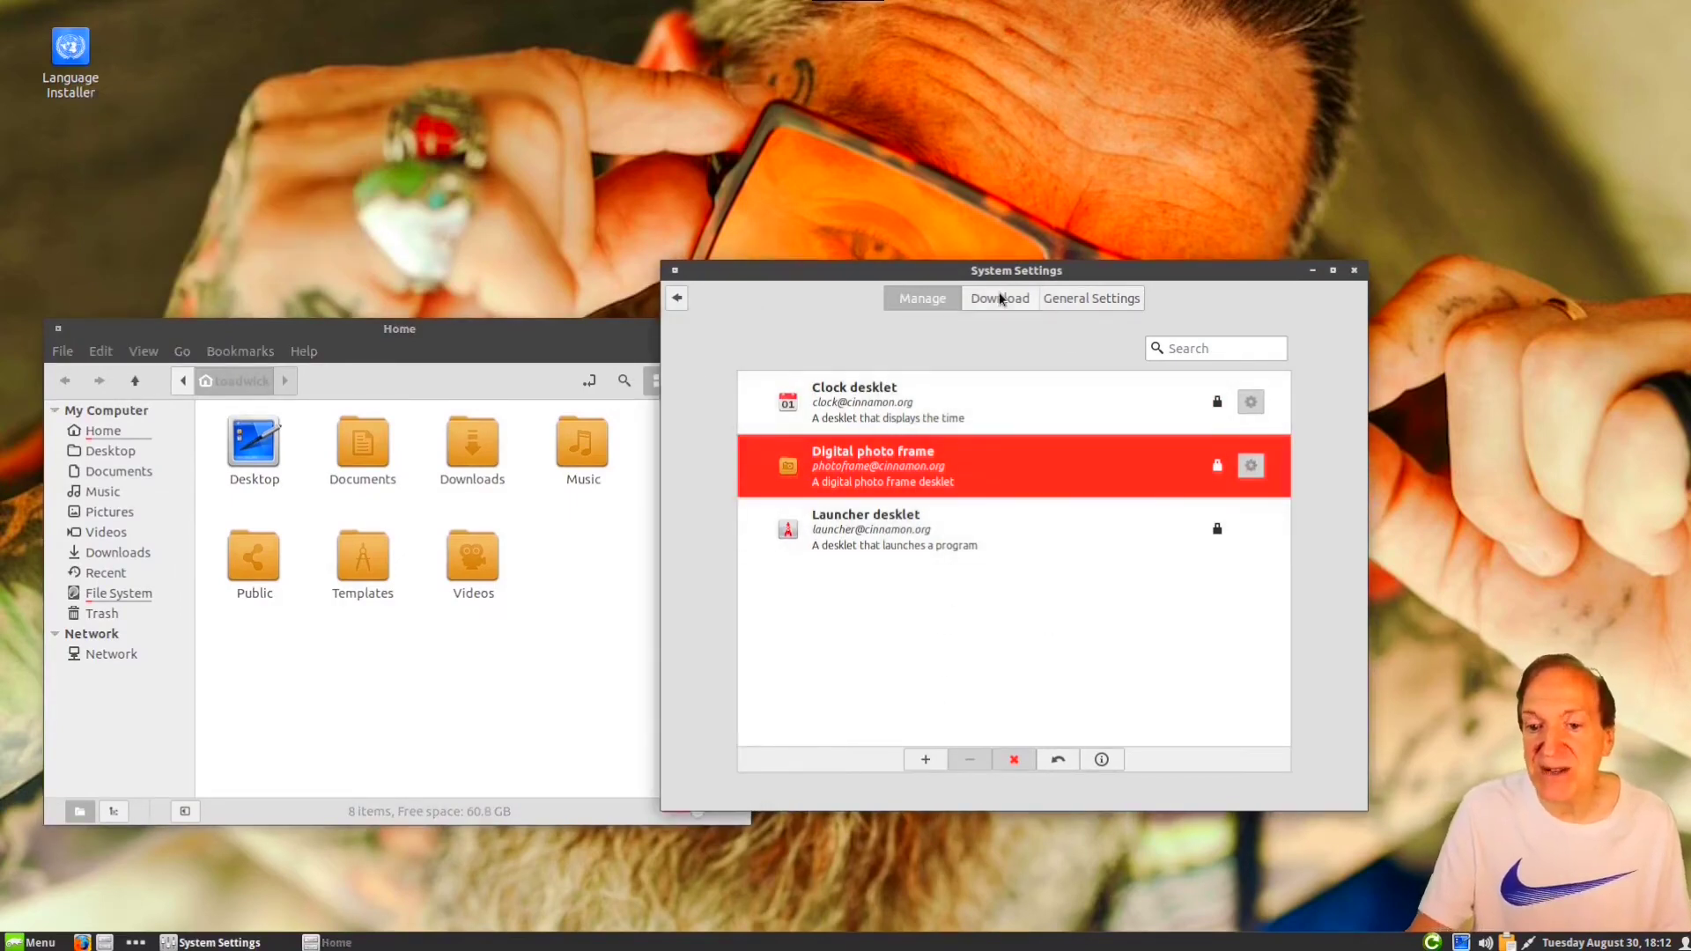
Step: Download and install the Weather Desklet and Disk Space desklets
{"action": "left_click", "coordinate": [999, 297]}
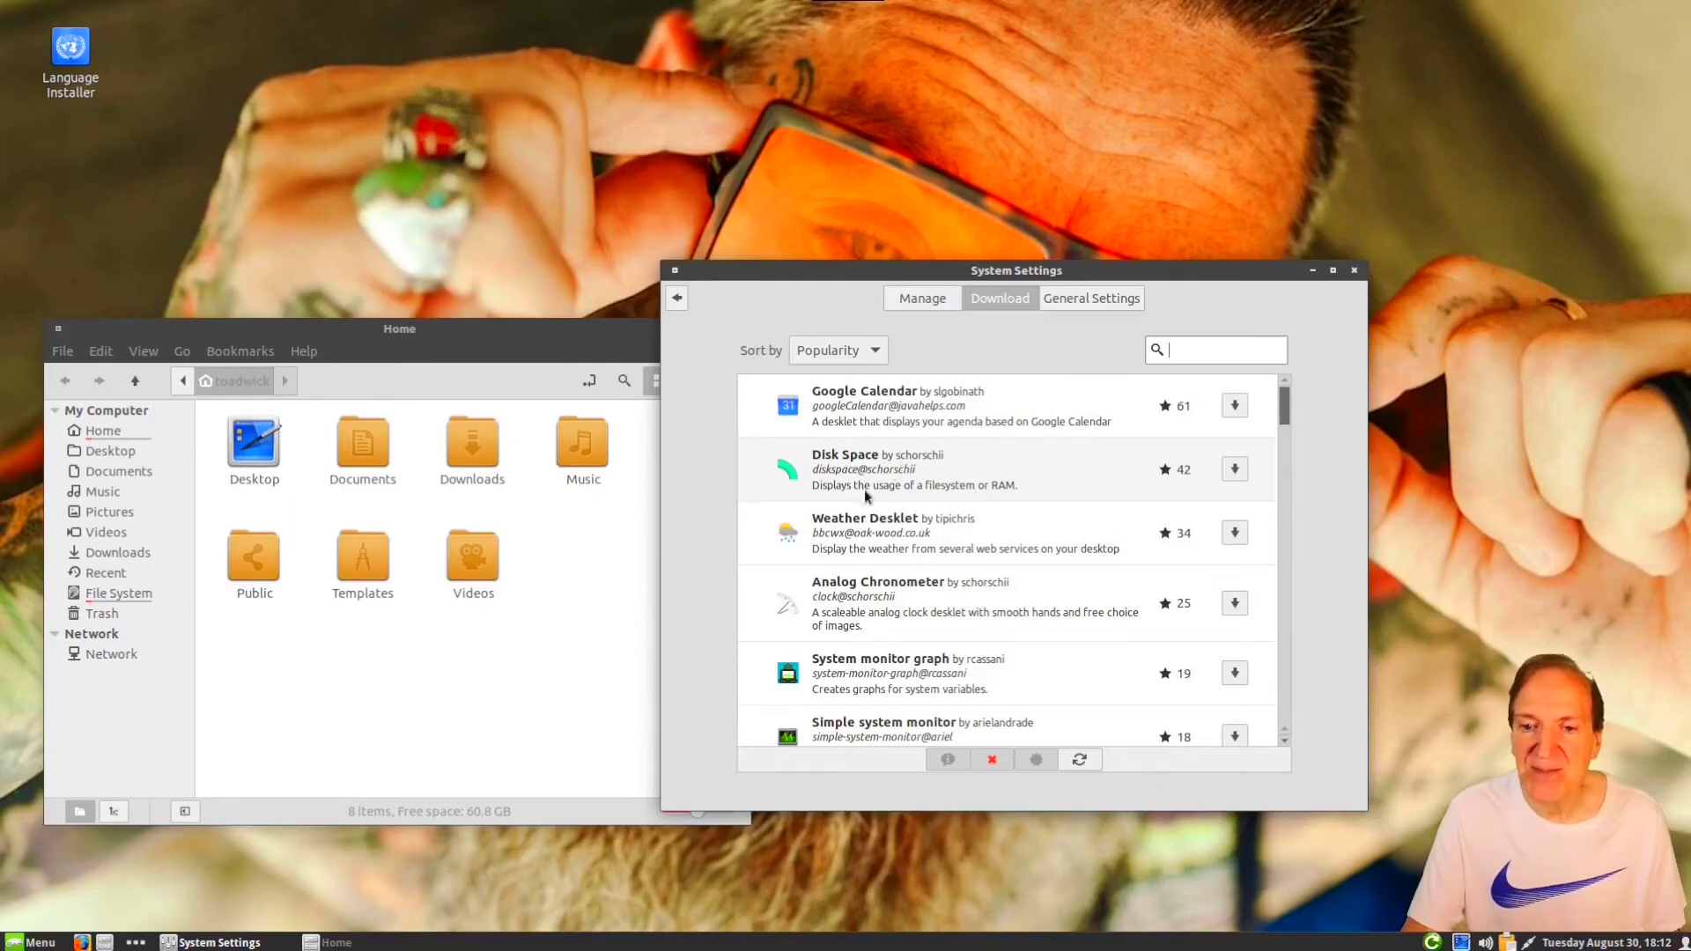
{"action": "left_click", "coordinate": [861, 538]}
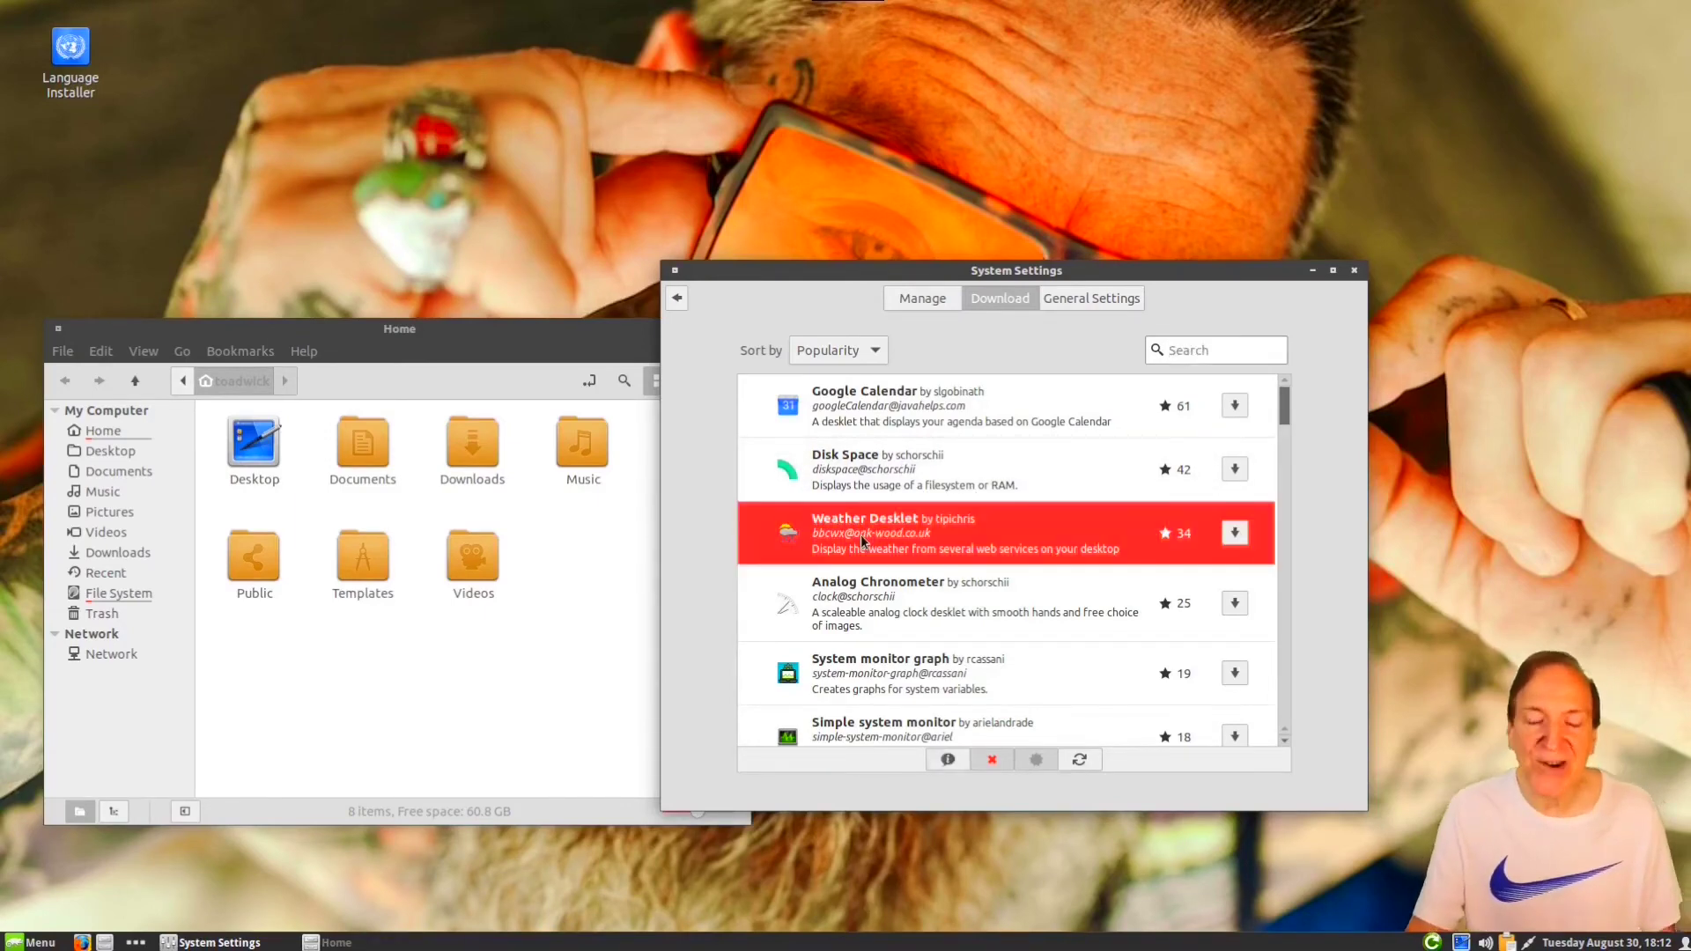
{"action": "left_click", "coordinate": [1235, 533]}
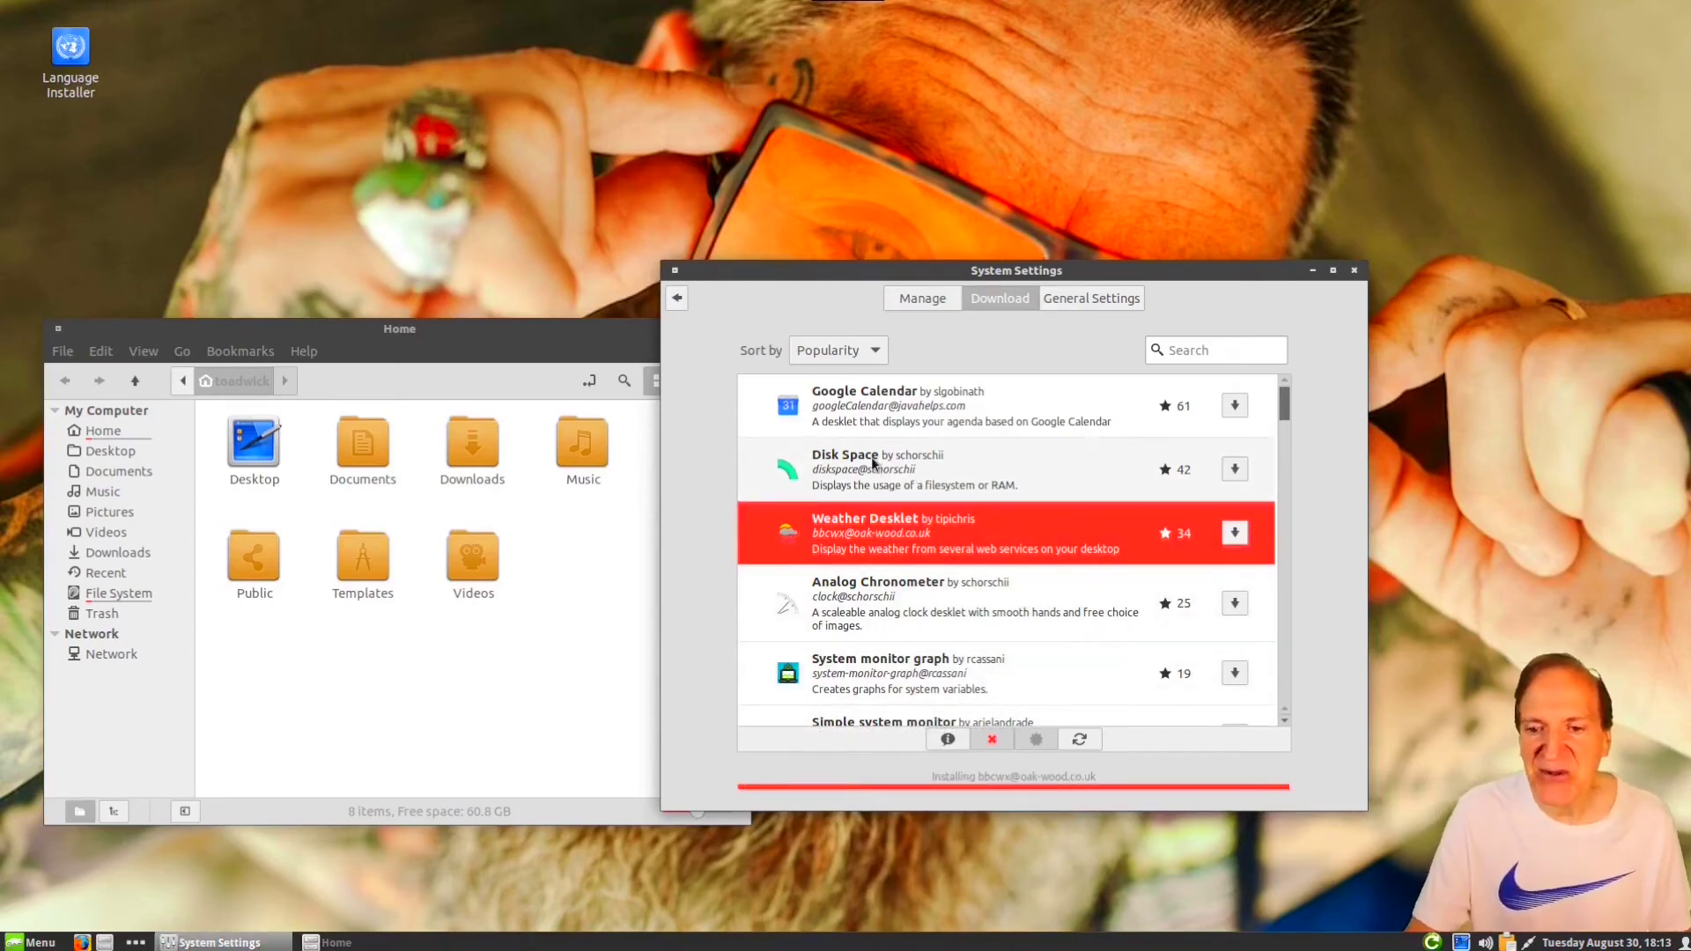
{"action": "left_click", "coordinate": [1236, 470]}
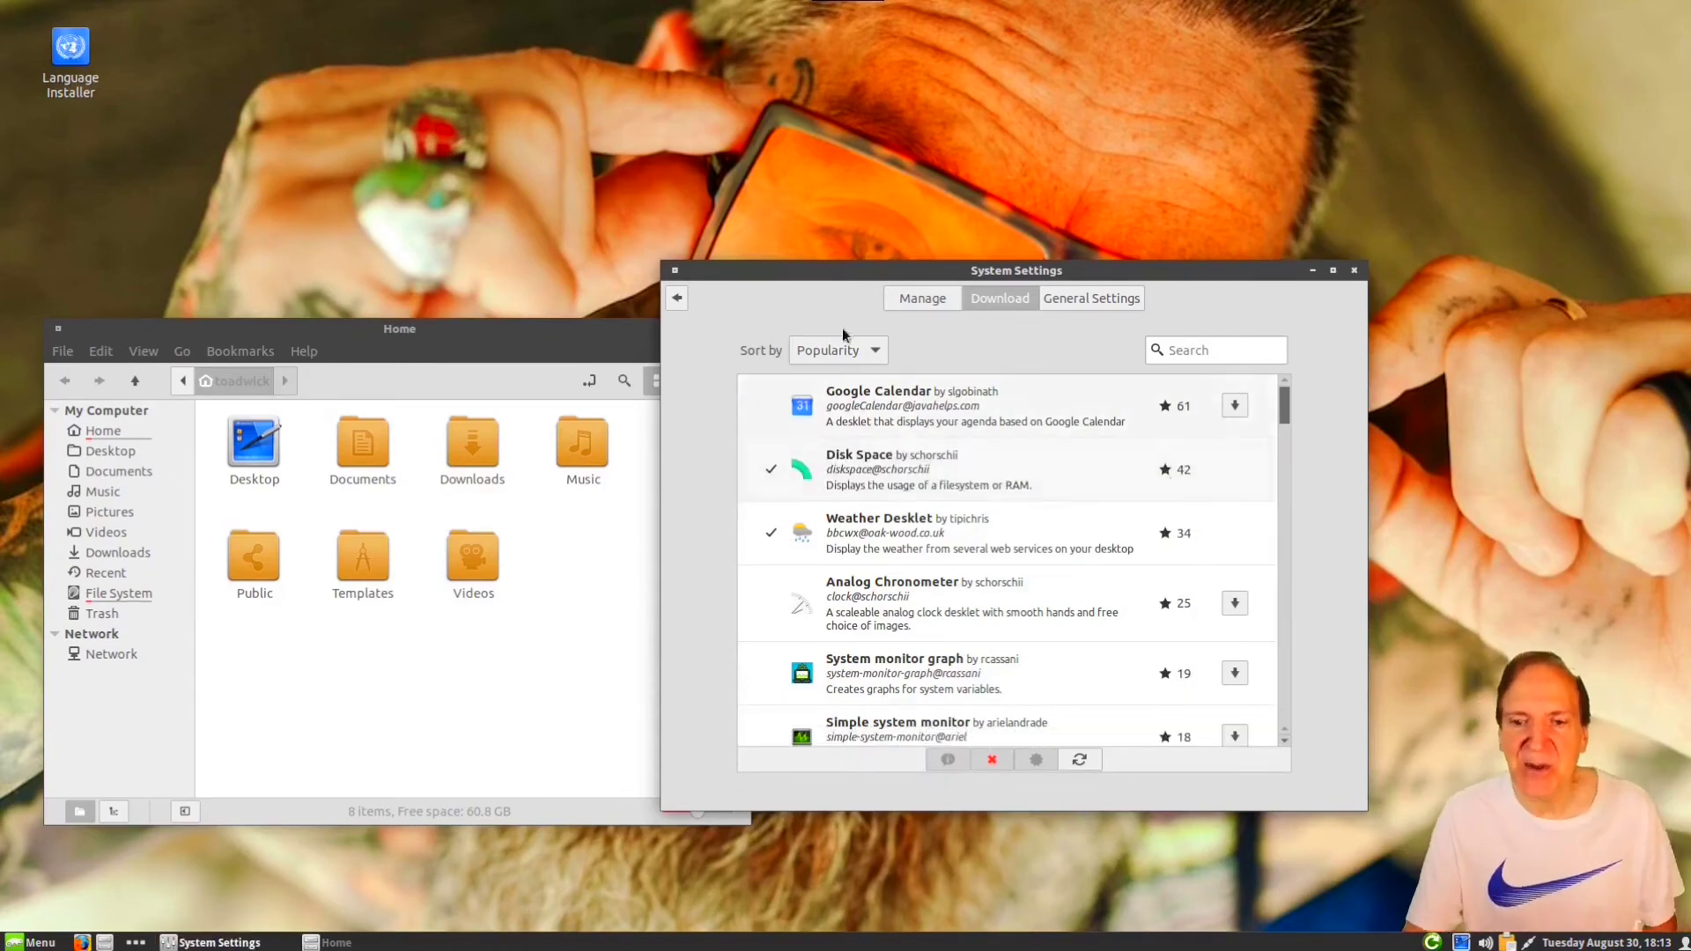
Step: Add the Disk Space desklet, move it to the desktop's upper-right area to preview it, and remove it
{"action": "left_click", "coordinate": [914, 305]}
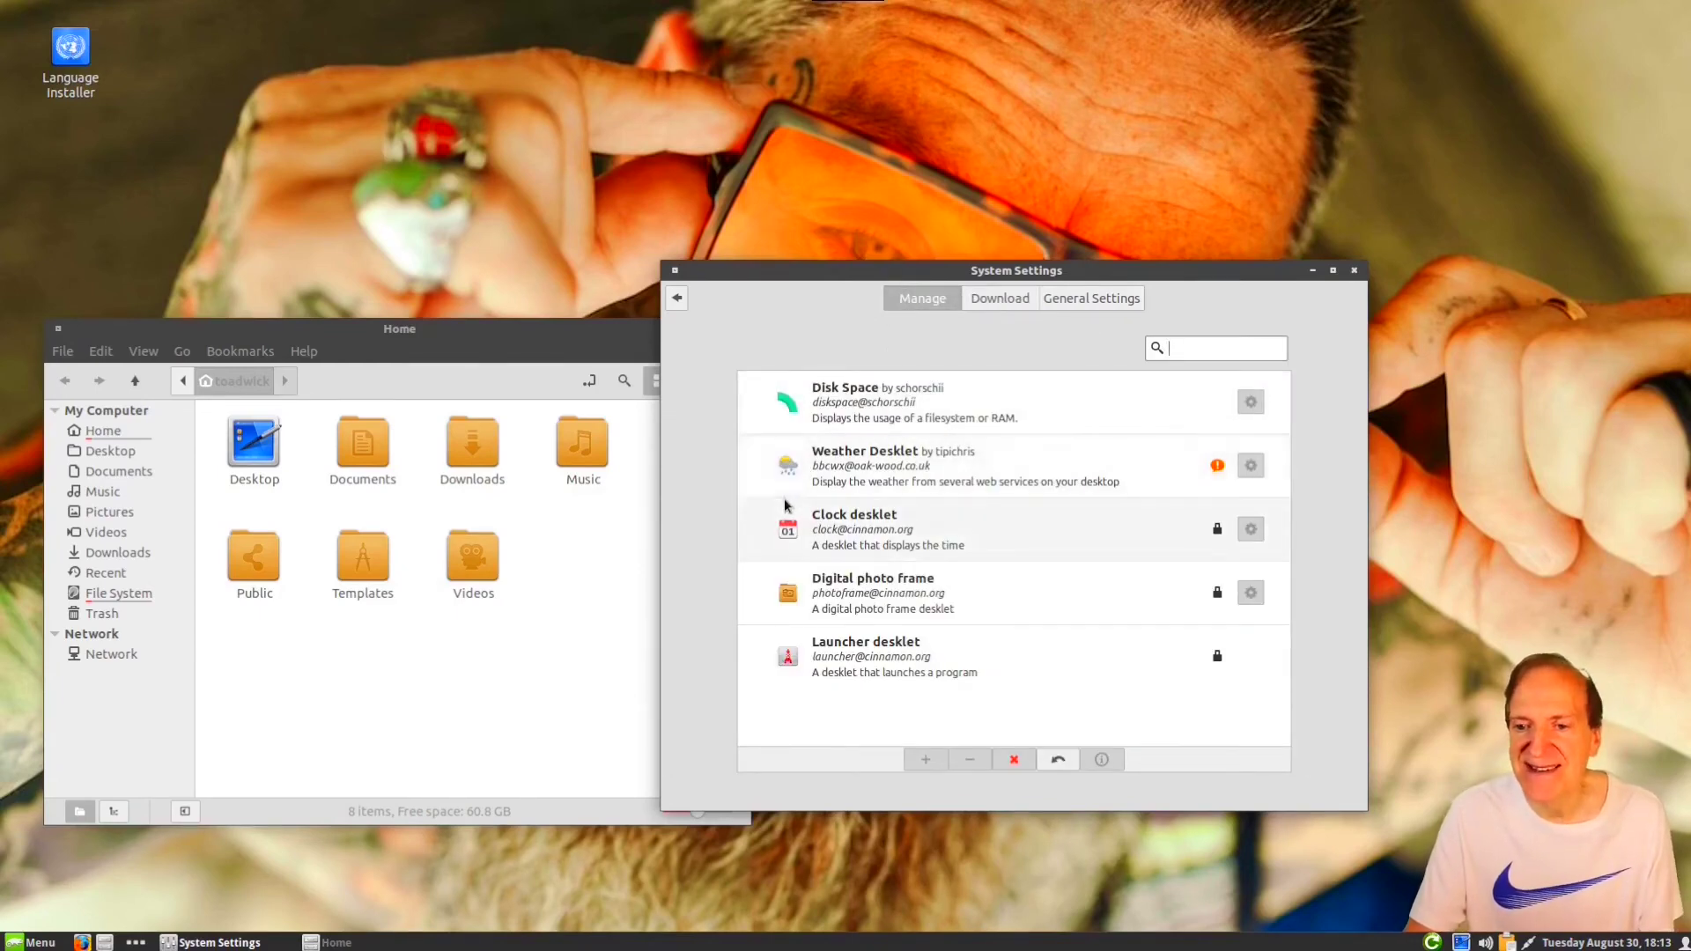
{"action": "left_click", "coordinate": [791, 404]}
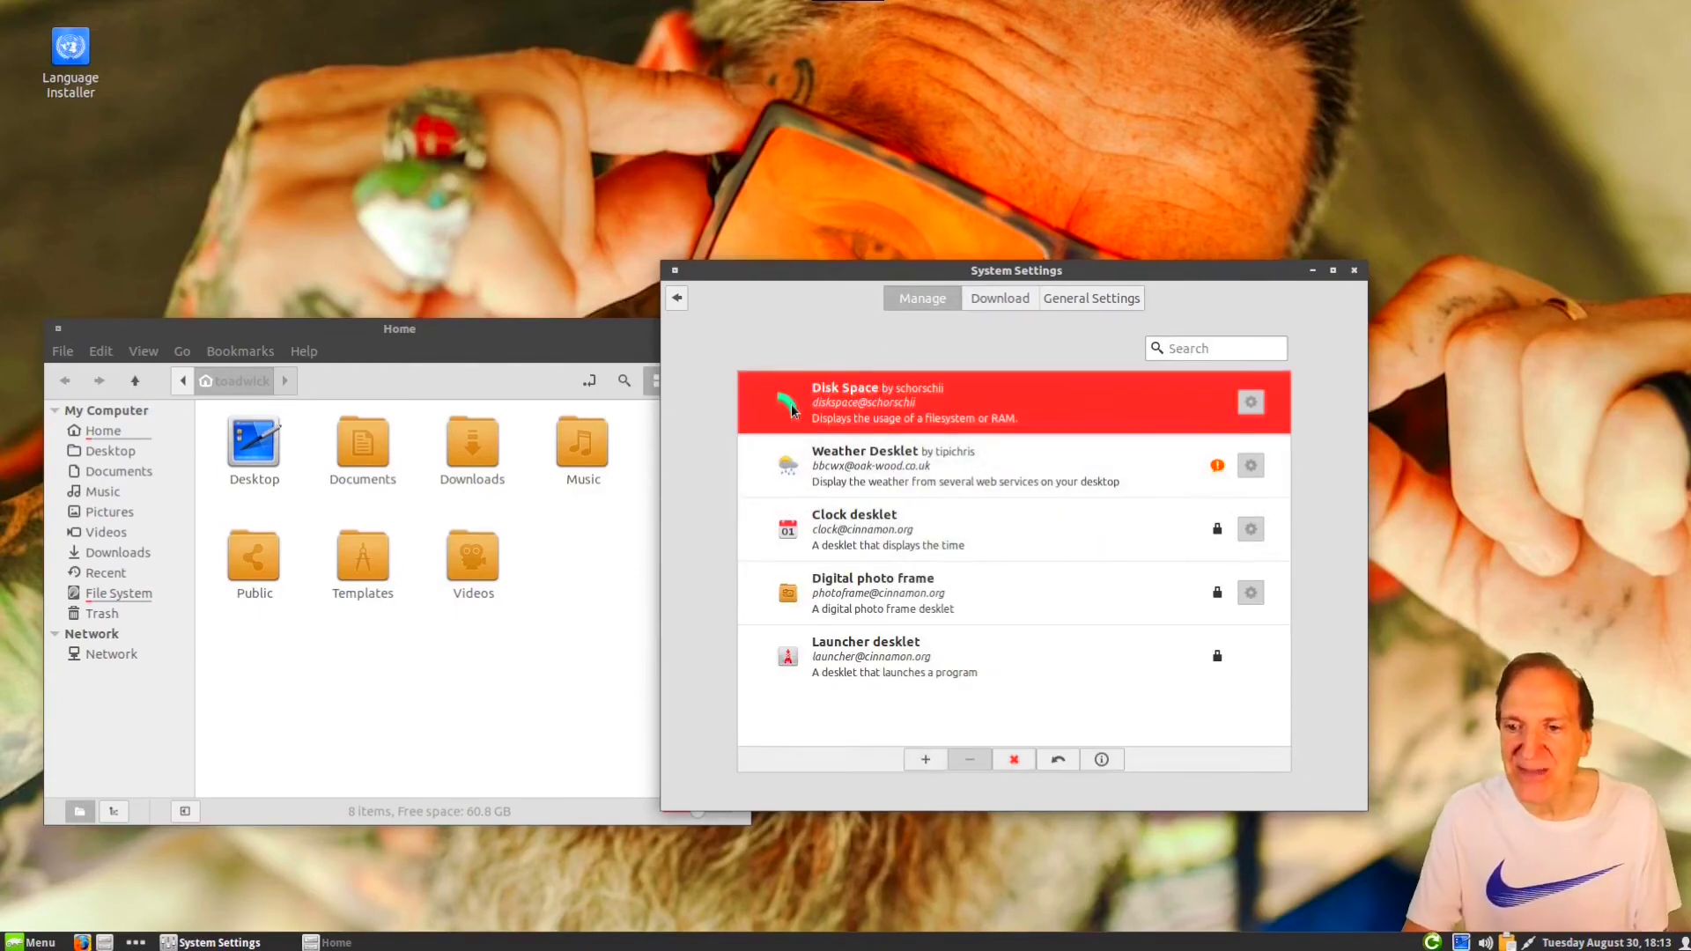
{"action": "left_click", "coordinate": [926, 760]}
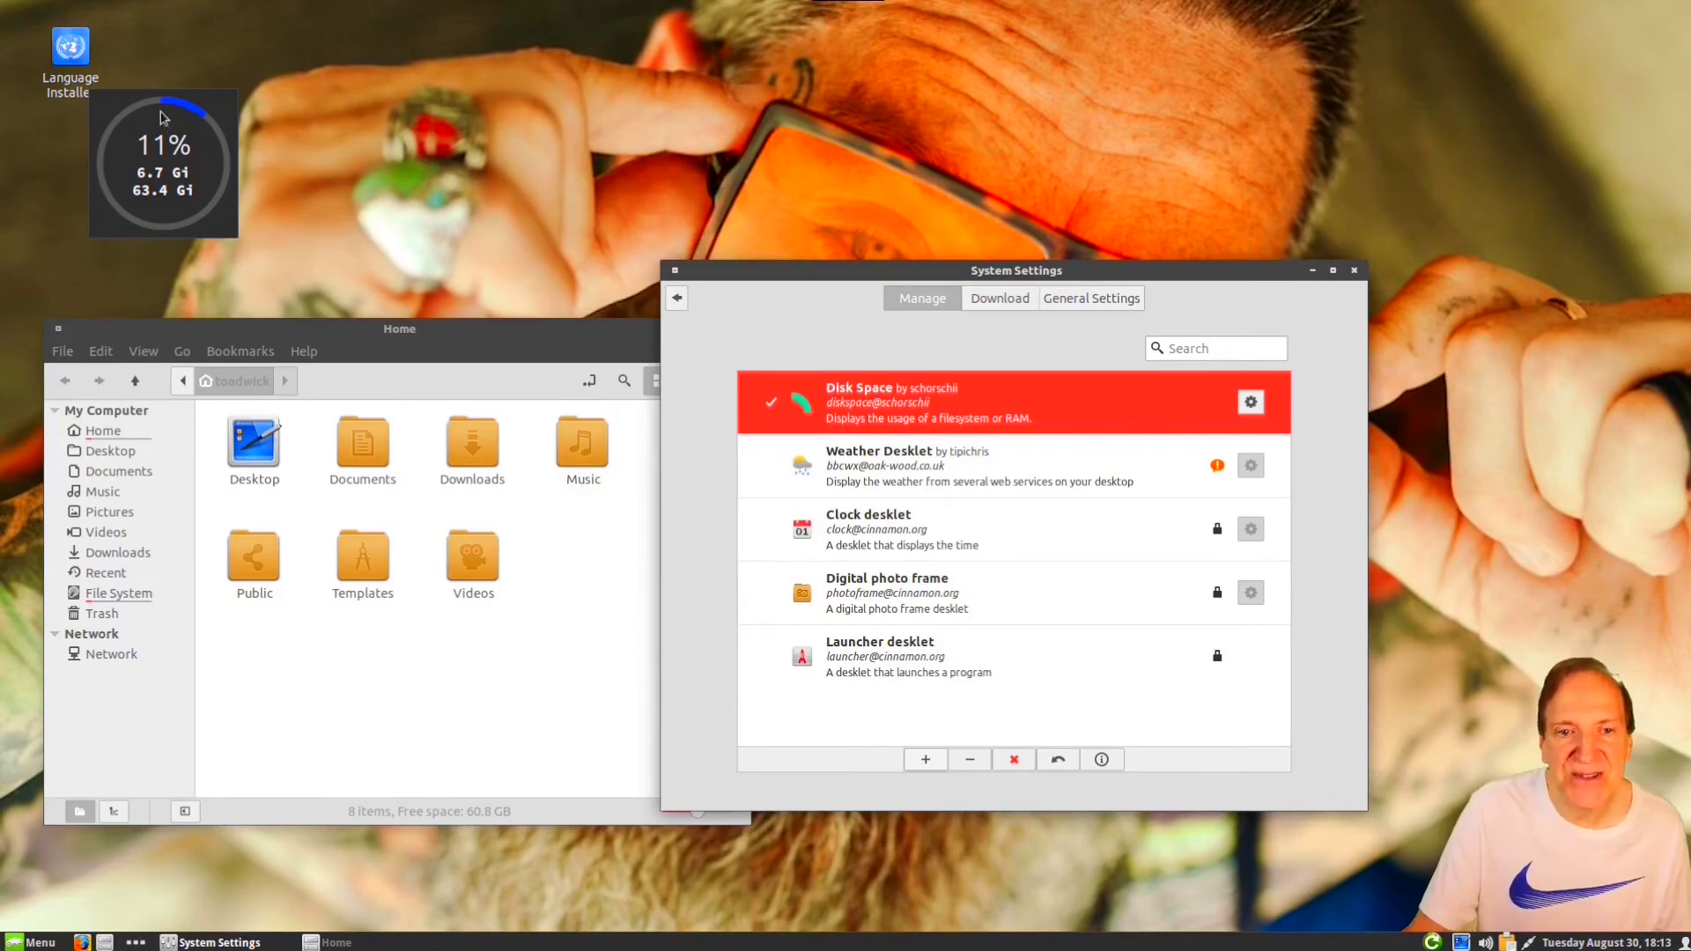
{"action": "left_click_drag", "start_coordinate": [161, 106], "coordinate": [1494, 99]}
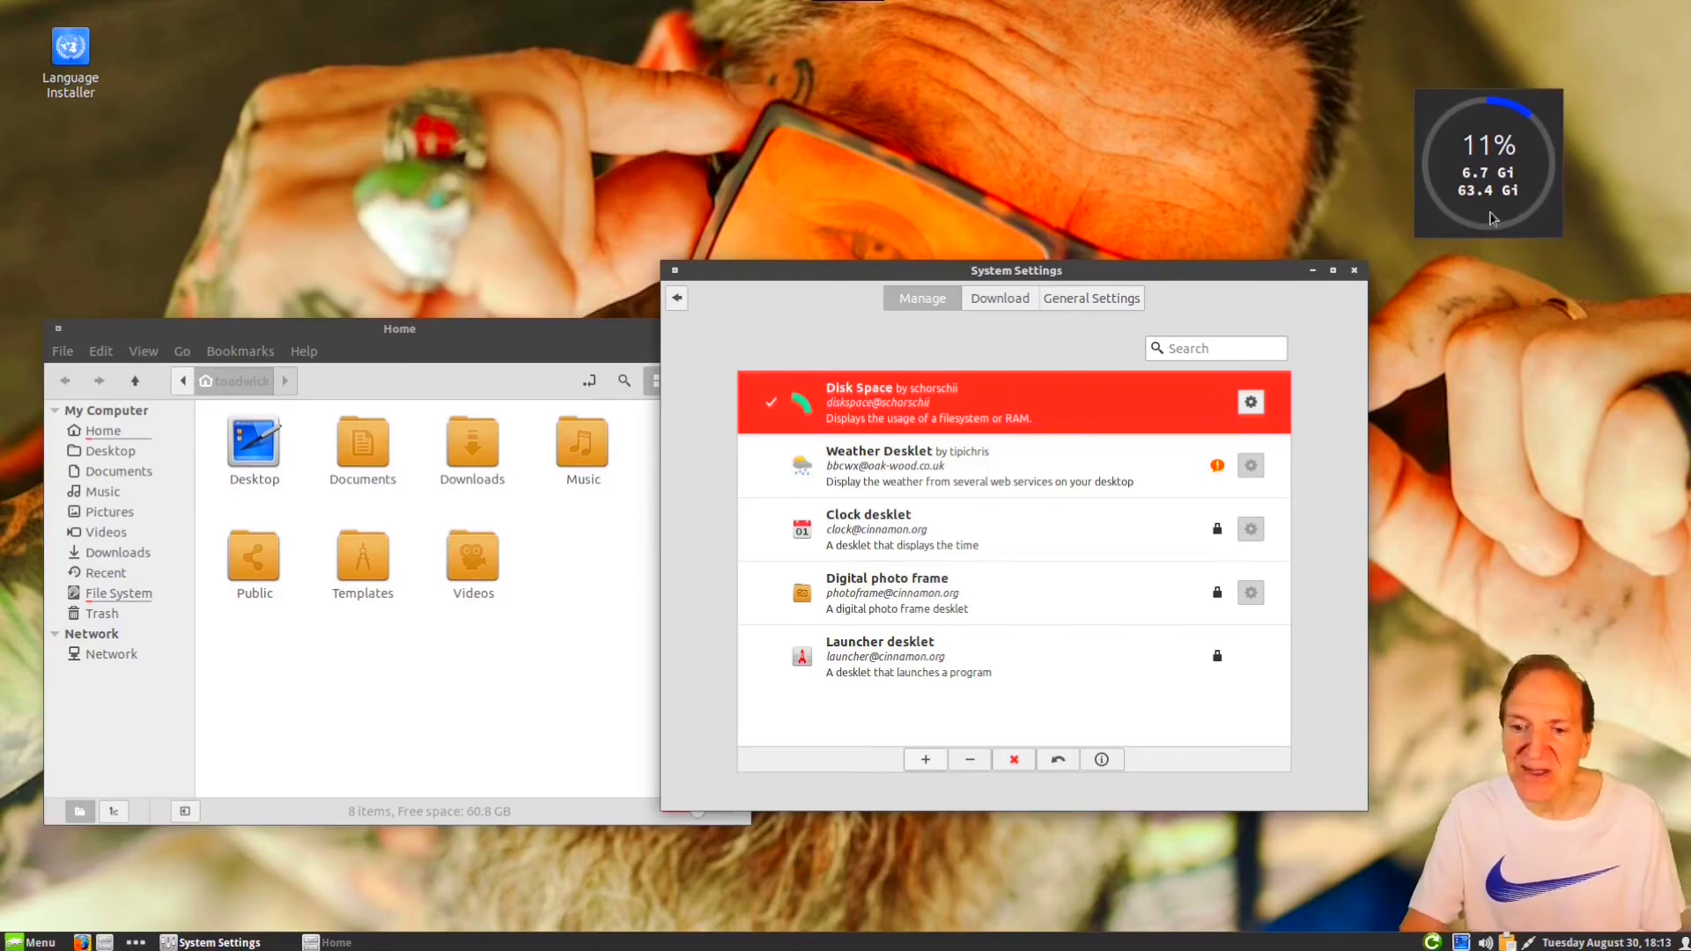
{"action": "left_click", "coordinate": [768, 406]}
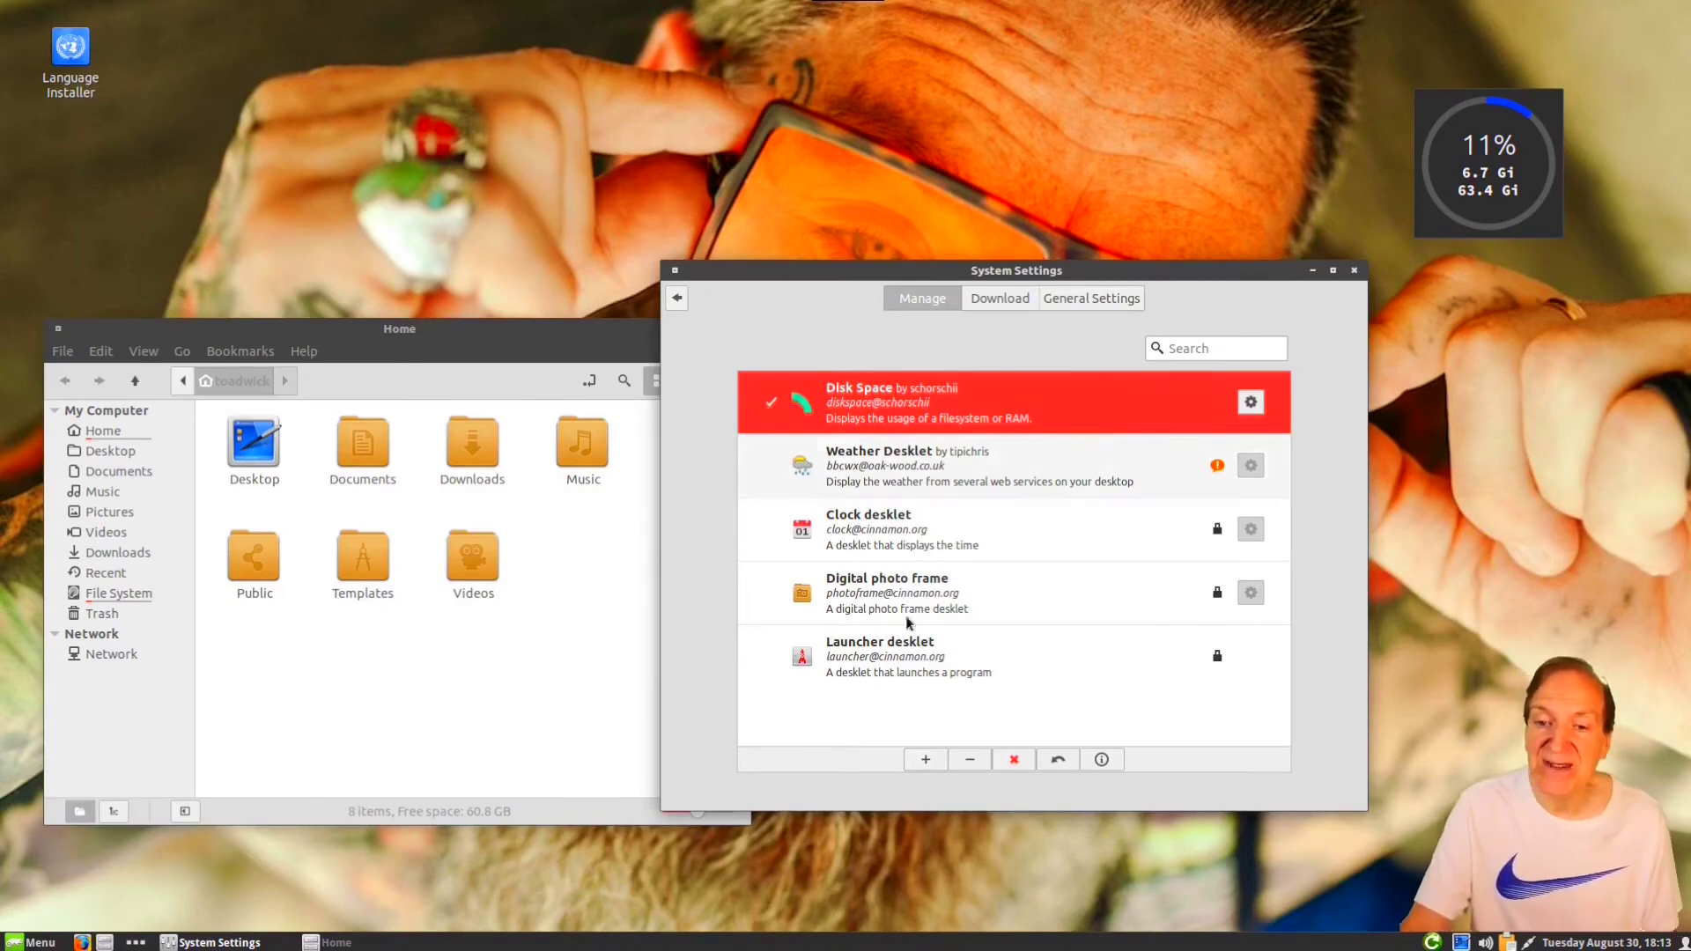
Step: Add the Weather Desklet to the desktop, open its configuration, and move that window clear of the desklet
{"action": "left_click", "coordinate": [830, 467]}
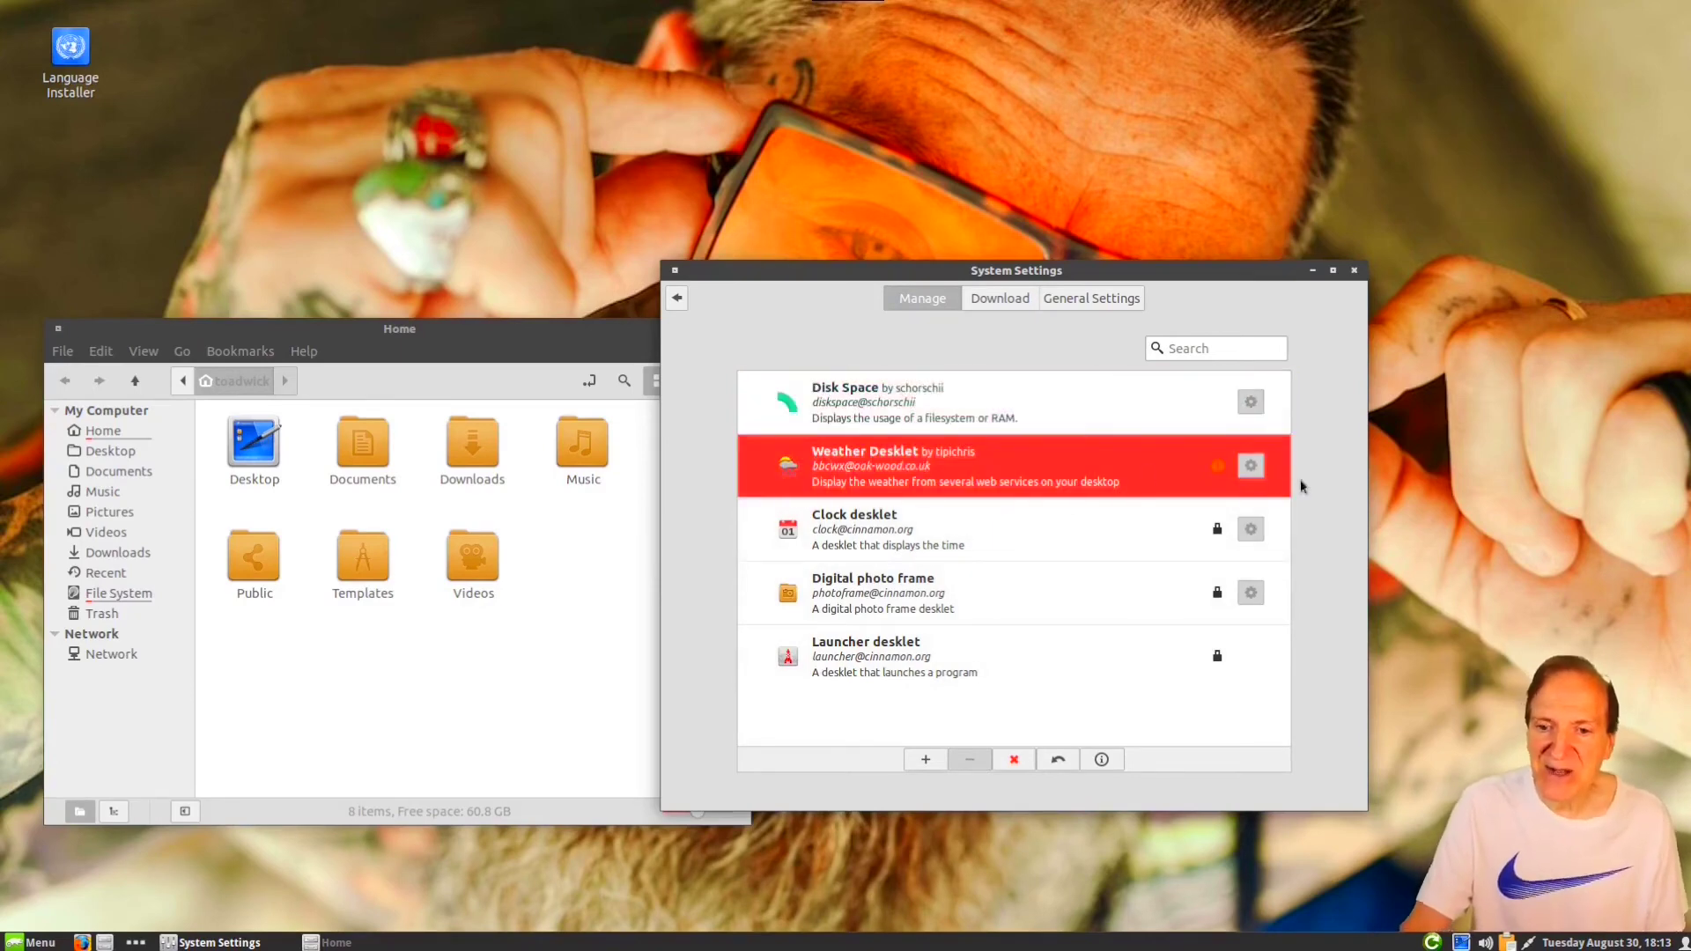
{"action": "double_click", "coordinate": [911, 473]}
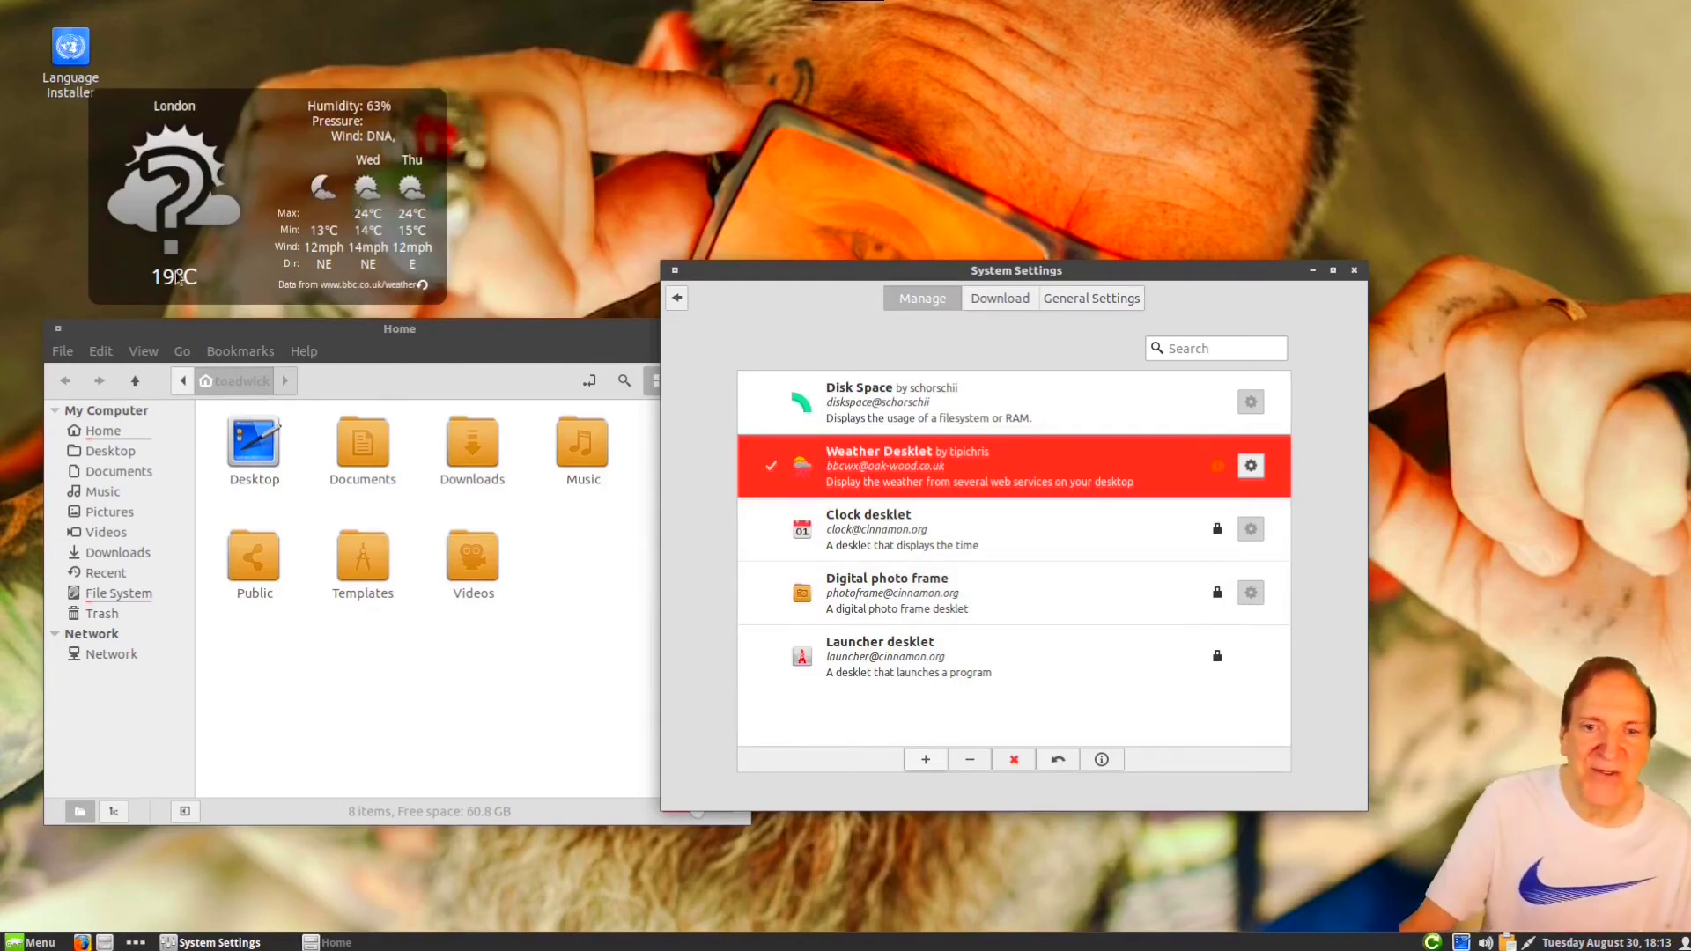
{"action": "left_click", "coordinate": [1251, 465]}
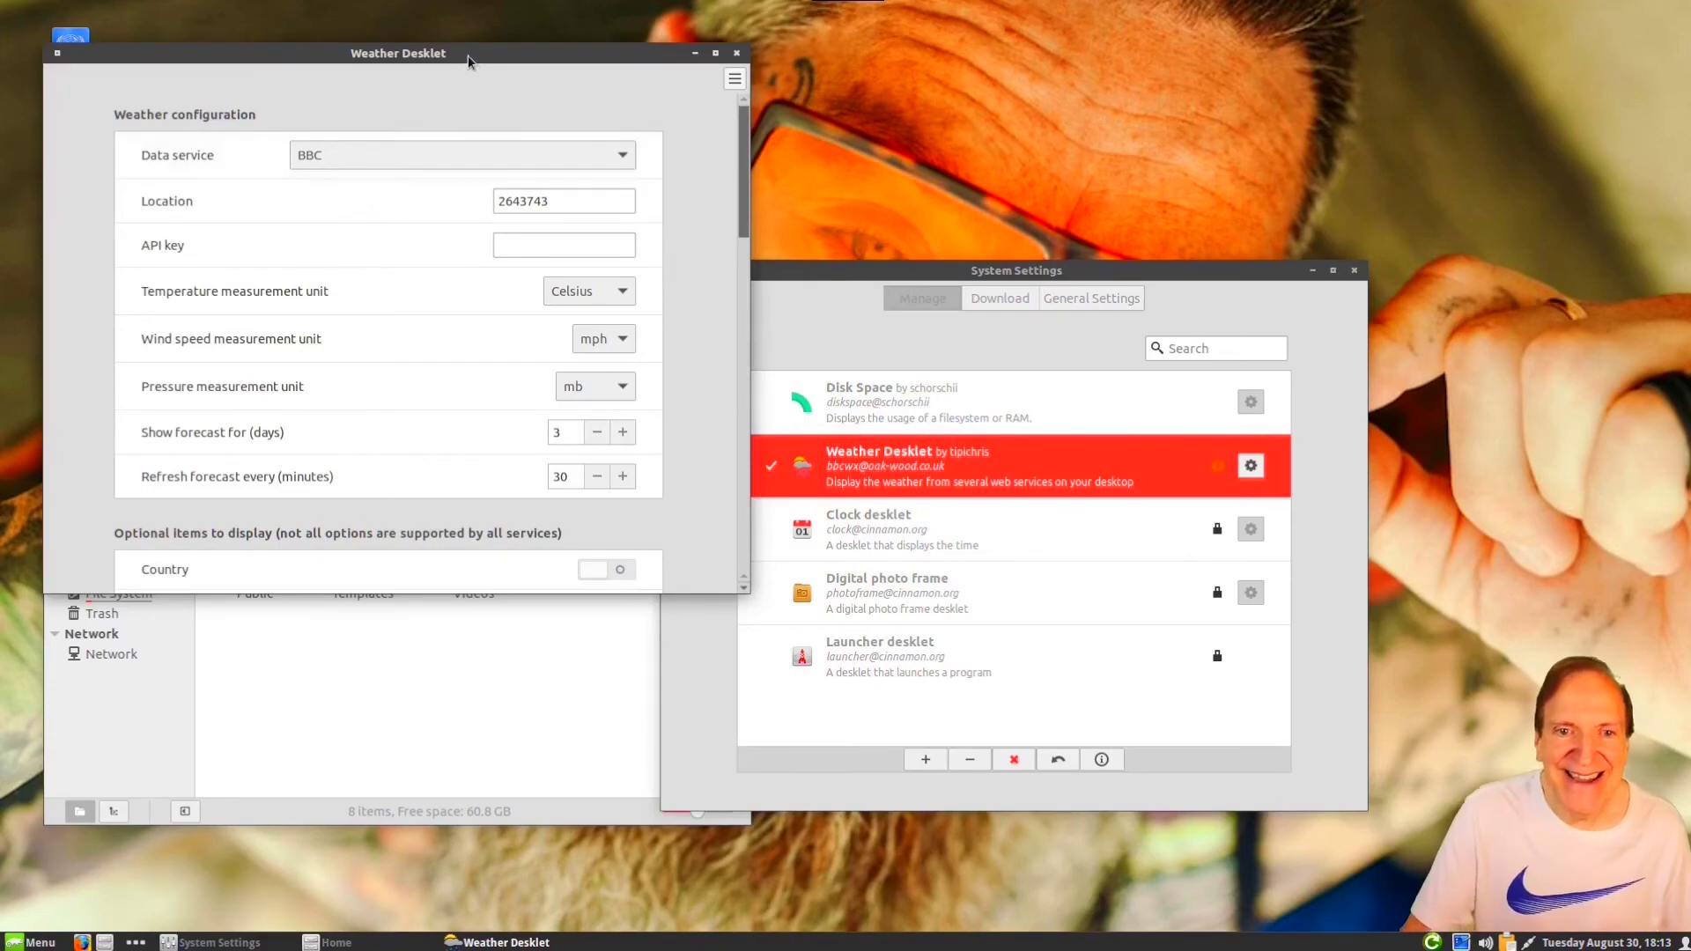
{"action": "left_click_drag", "start_coordinate": [467, 60], "coordinate": [884, 177]}
Step: Review the Weather Desklet's data services, optional display items and style settings, trying the bold city name option on and off
{"action": "left_click", "coordinate": [1036, 279]}
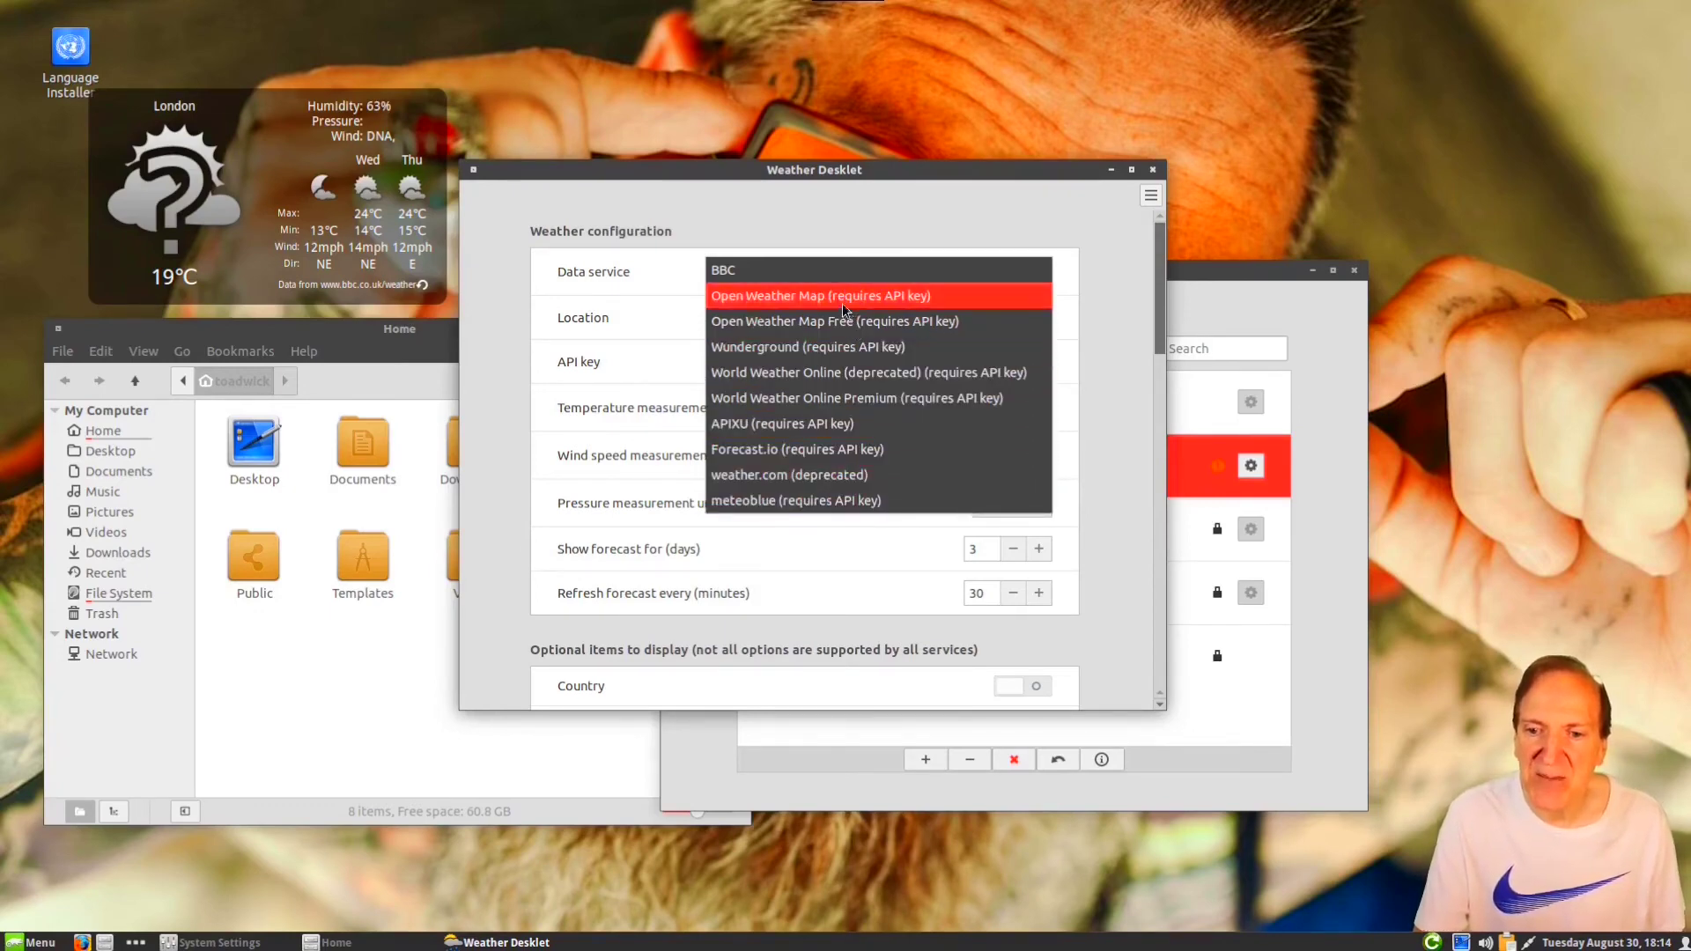
{"action": "left_click", "coordinate": [952, 205]}
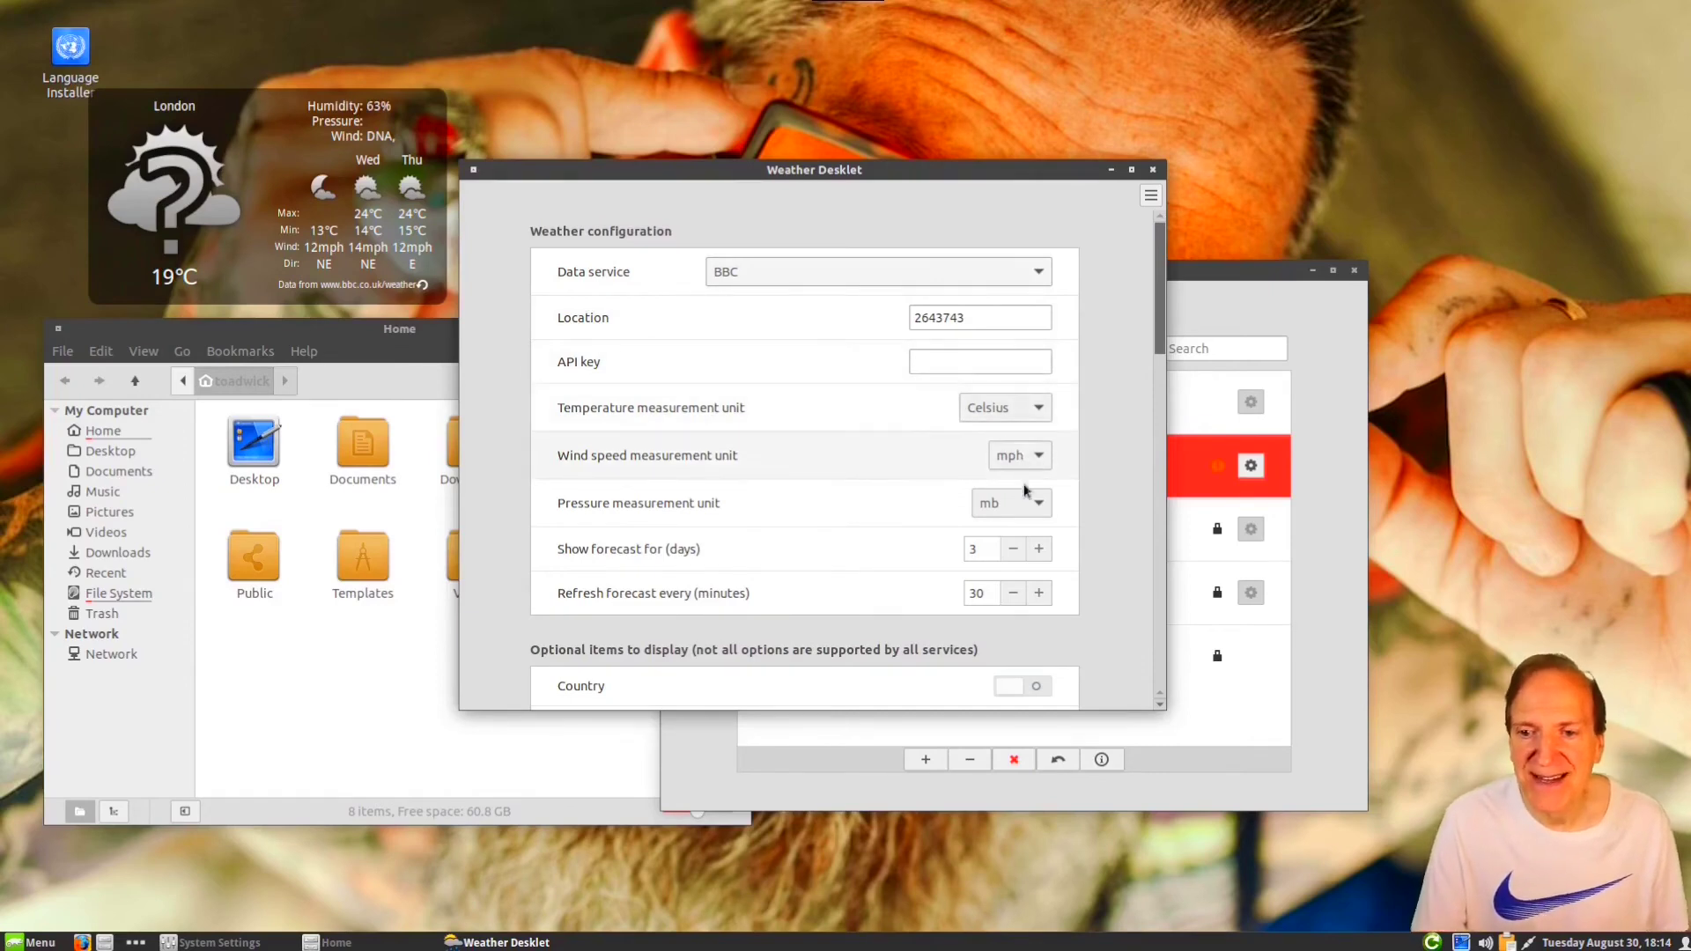
{"action": "scroll", "coordinate": [934, 516], "scroll_direction": "down", "scroll_amount": 5}
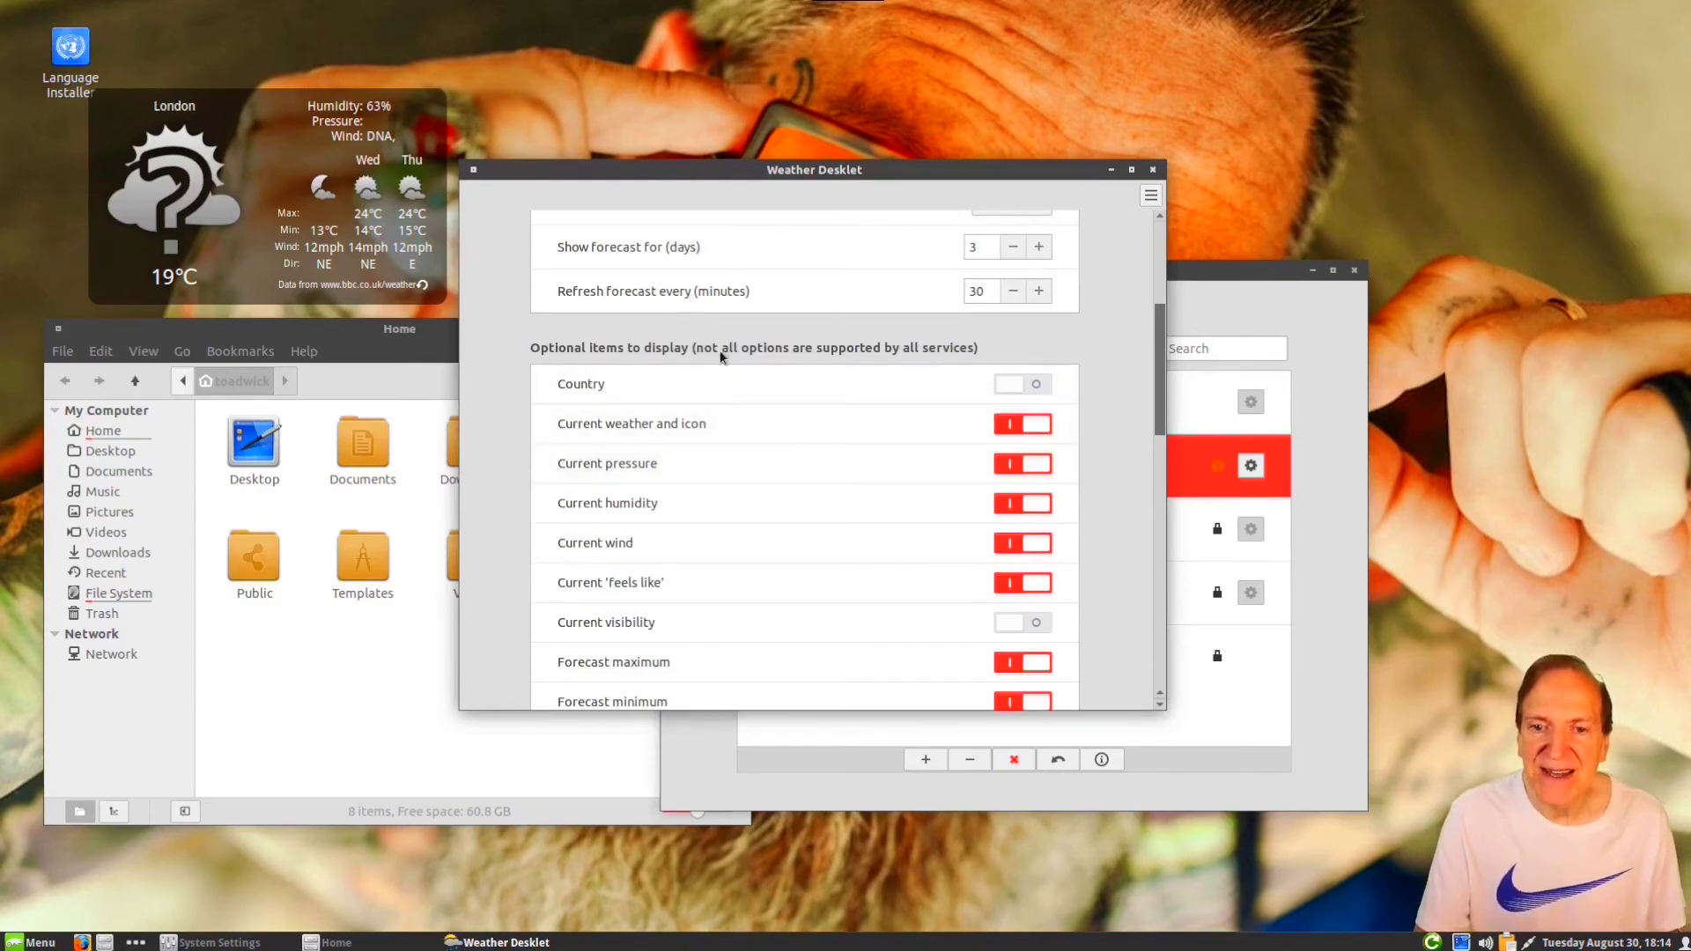
{"action": "scroll", "coordinate": [721, 517], "scroll_direction": "down", "scroll_amount": 3}
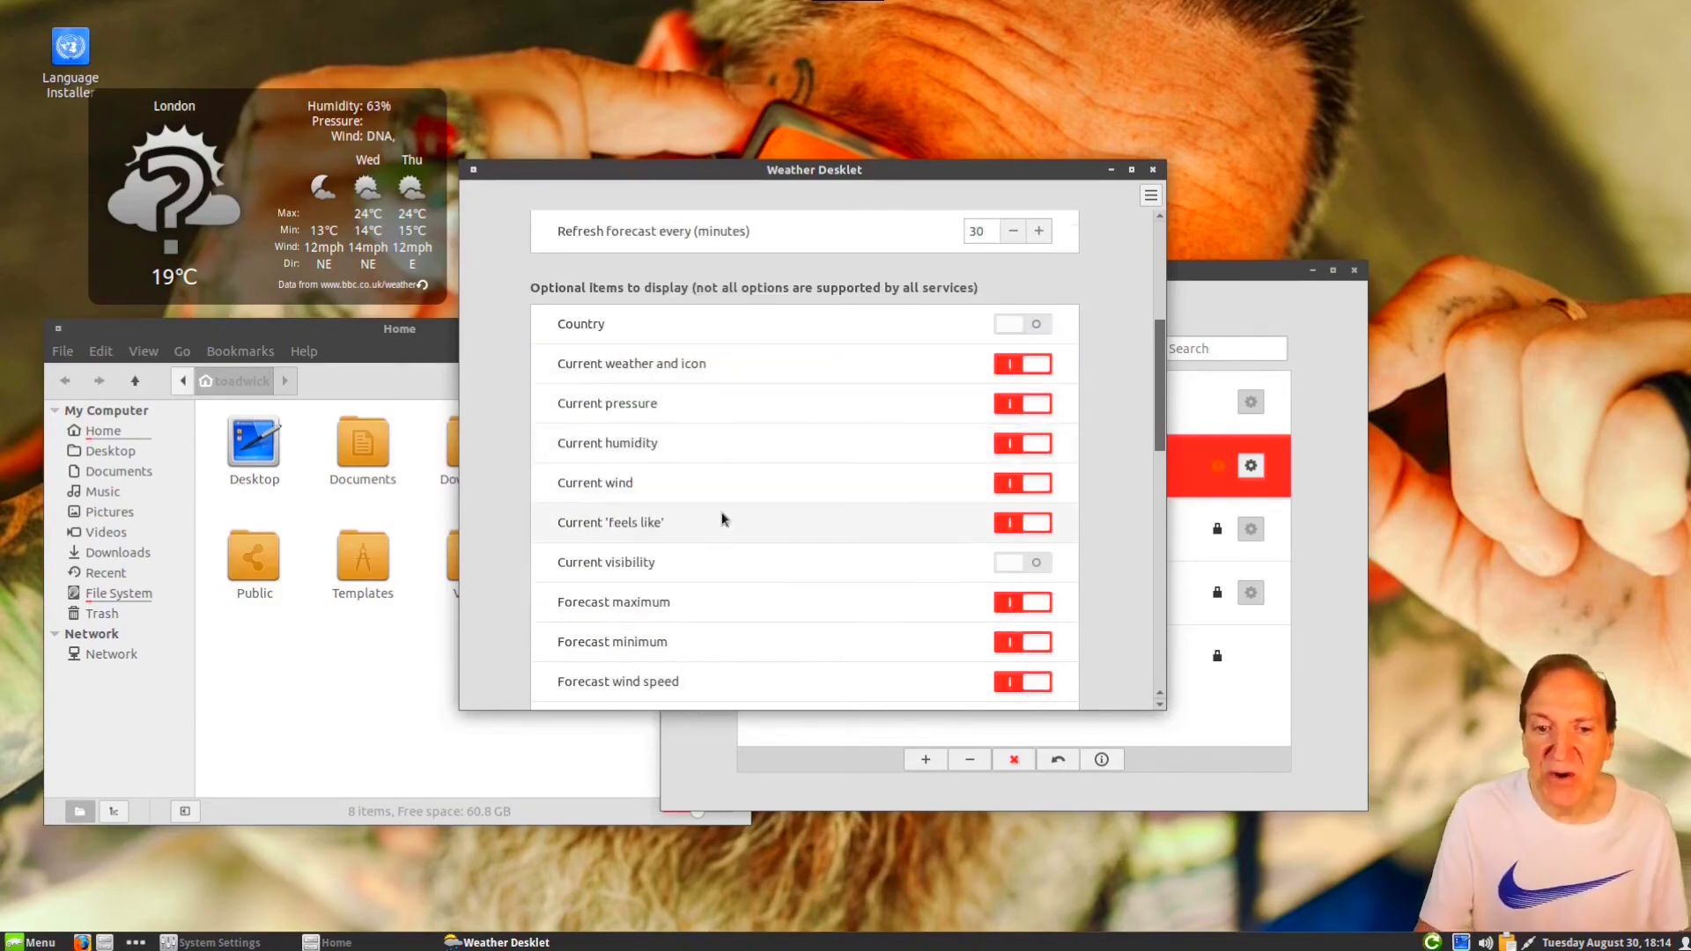
{"action": "scroll", "coordinate": [722, 520], "scroll_direction": "down", "scroll_amount": 1}
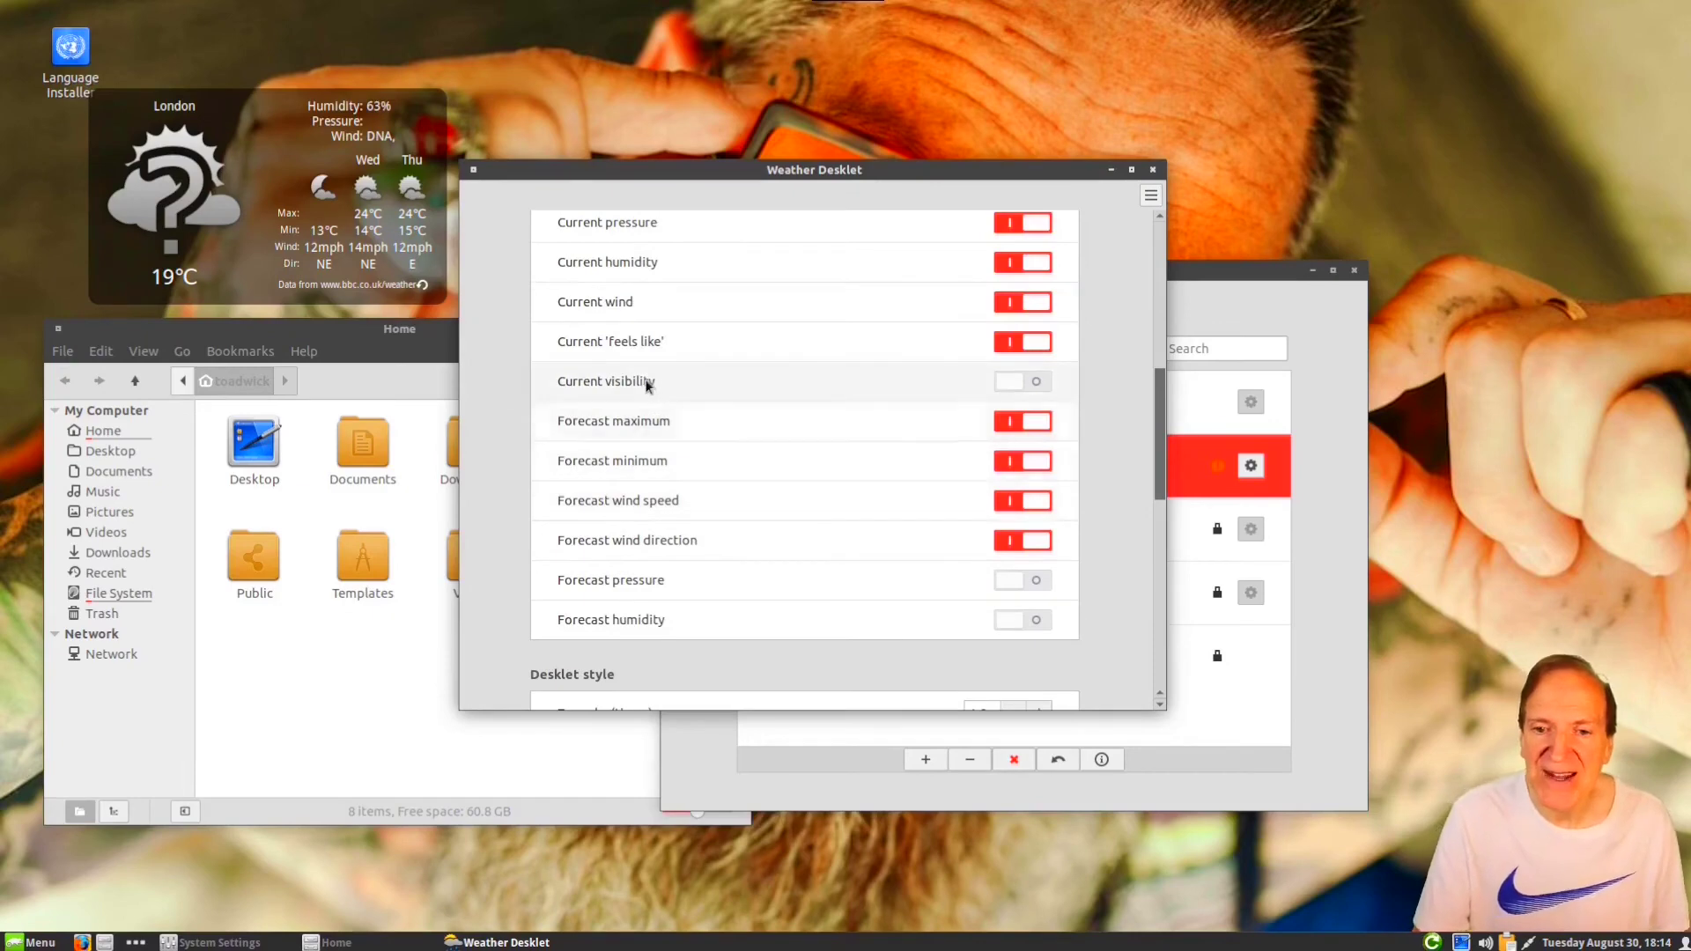
{"action": "scroll", "coordinate": [740, 539], "scroll_direction": "down", "scroll_amount": 2}
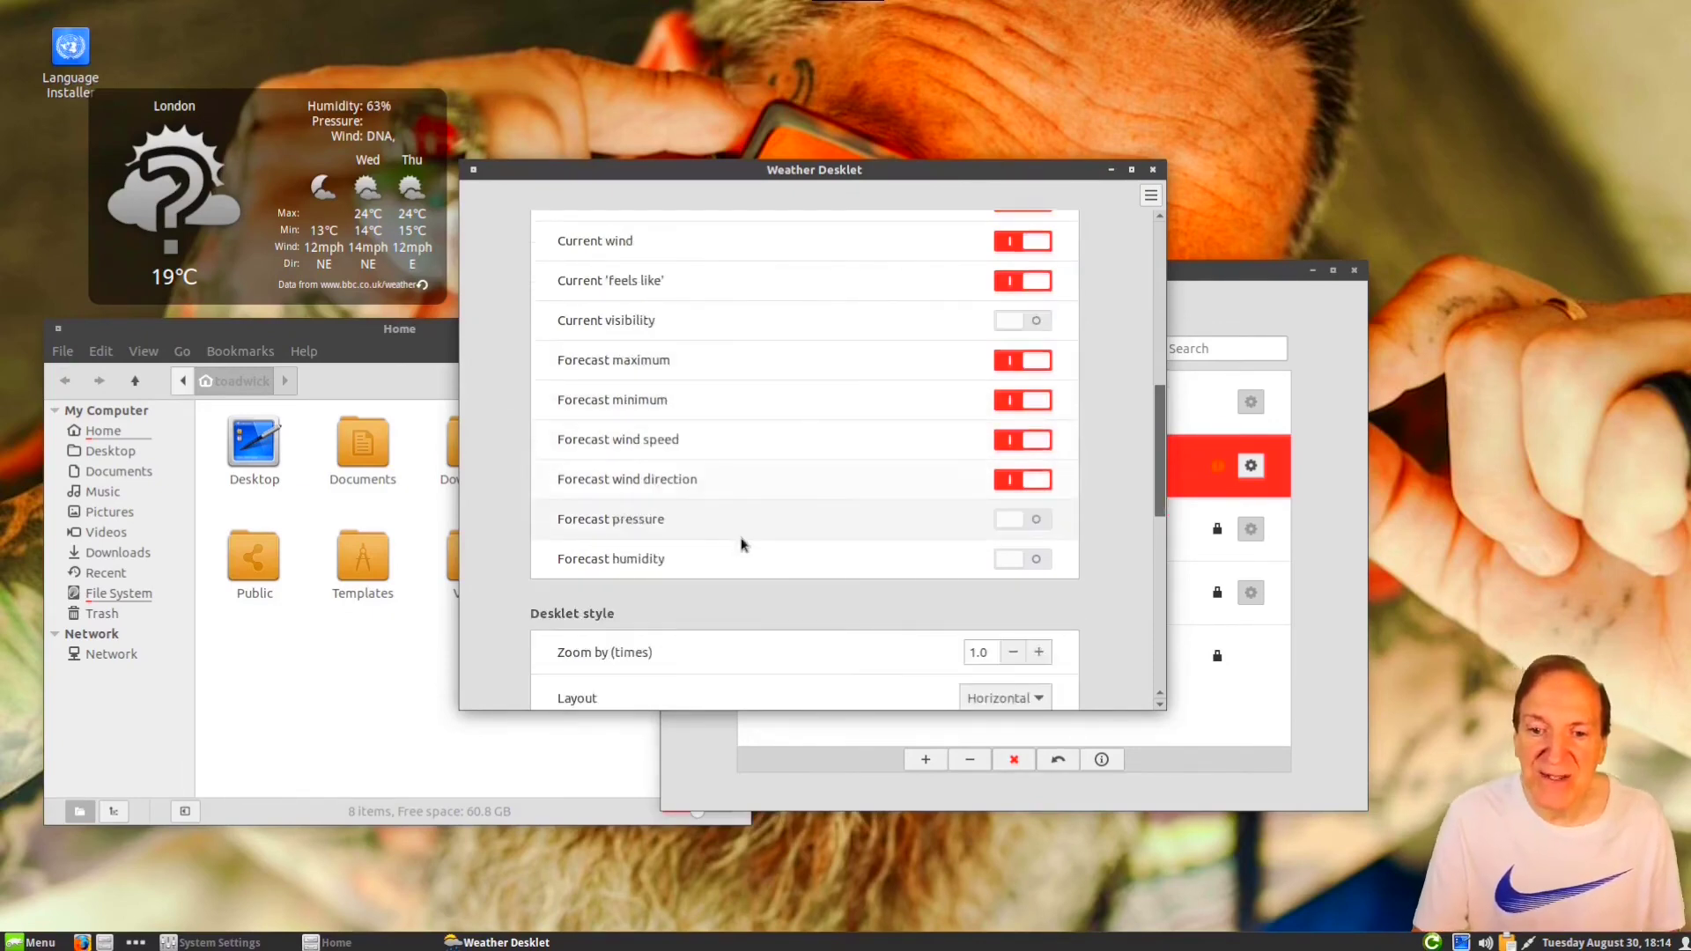
{"action": "scroll", "coordinate": [714, 496], "scroll_direction": "down", "scroll_amount": 3}
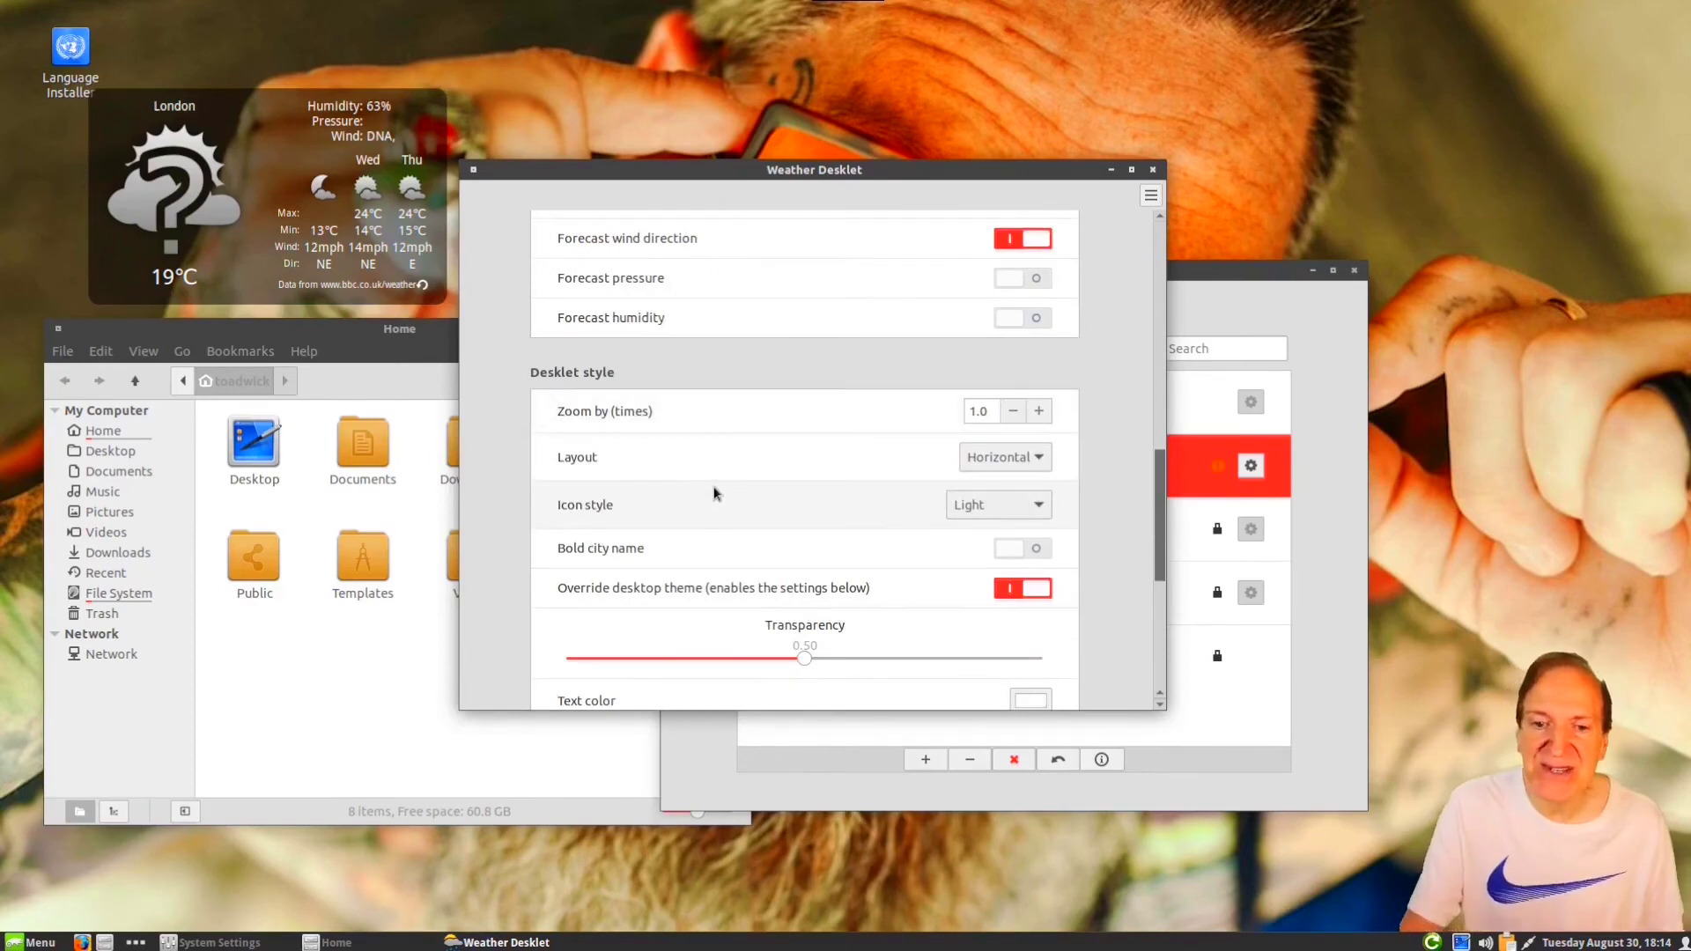
{"action": "scroll", "coordinate": [714, 494], "scroll_direction": "down", "scroll_amount": 1}
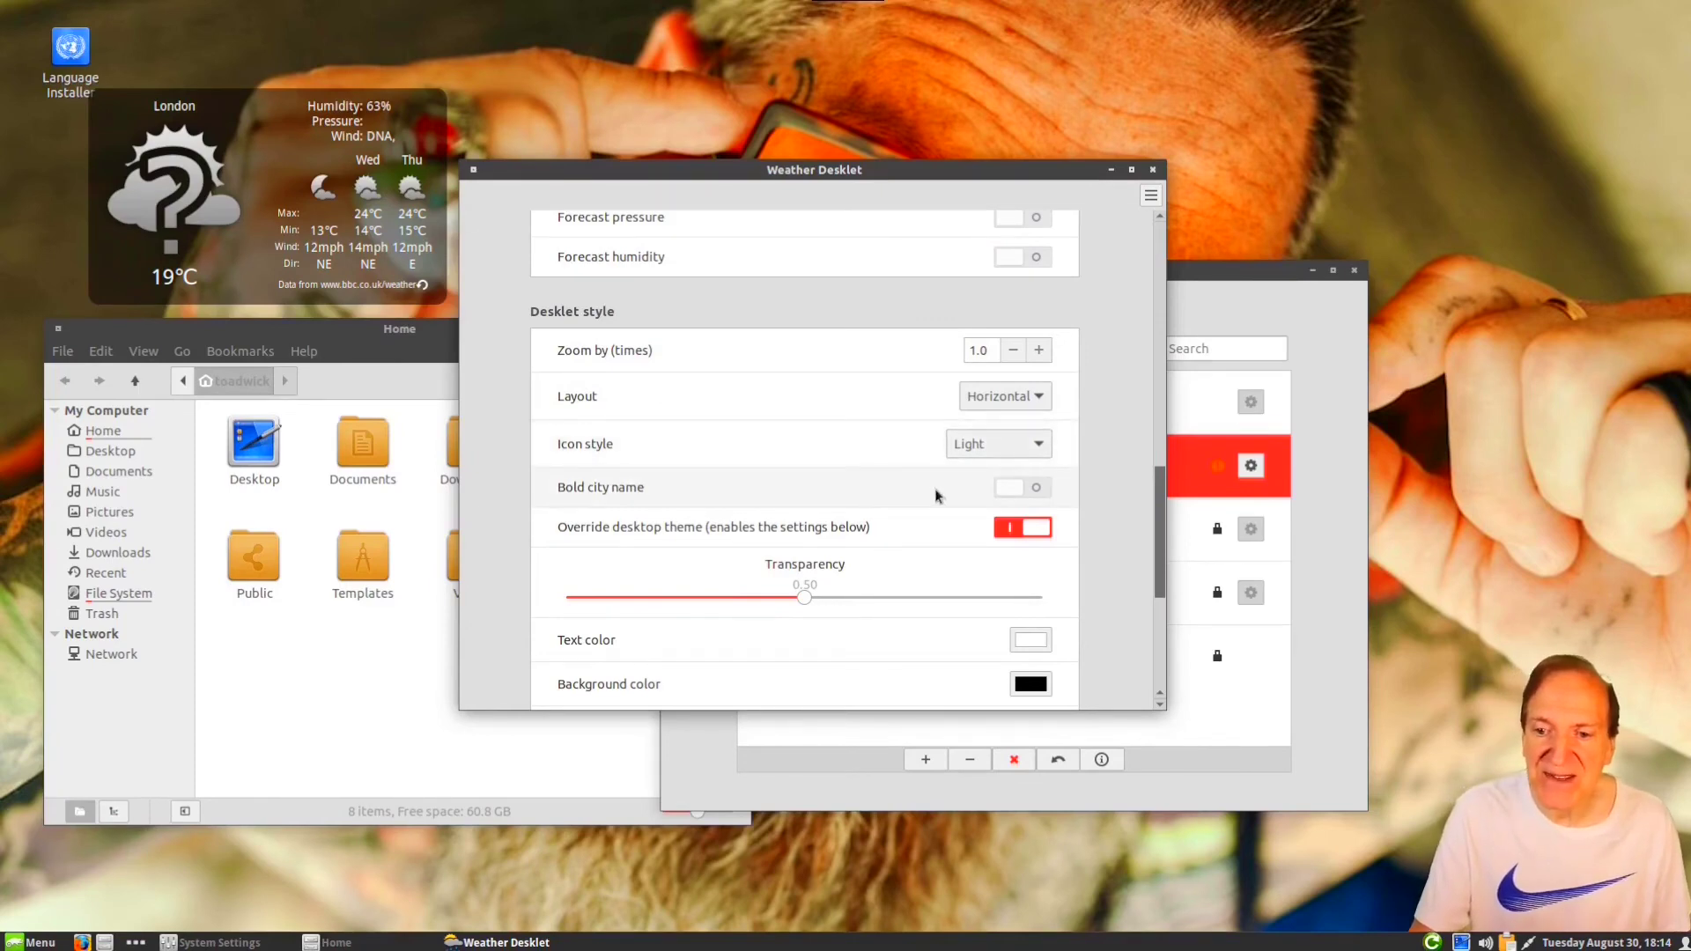
{"action": "left_click", "coordinate": [1009, 490]}
{"action": "left_click", "coordinate": [1004, 490]}
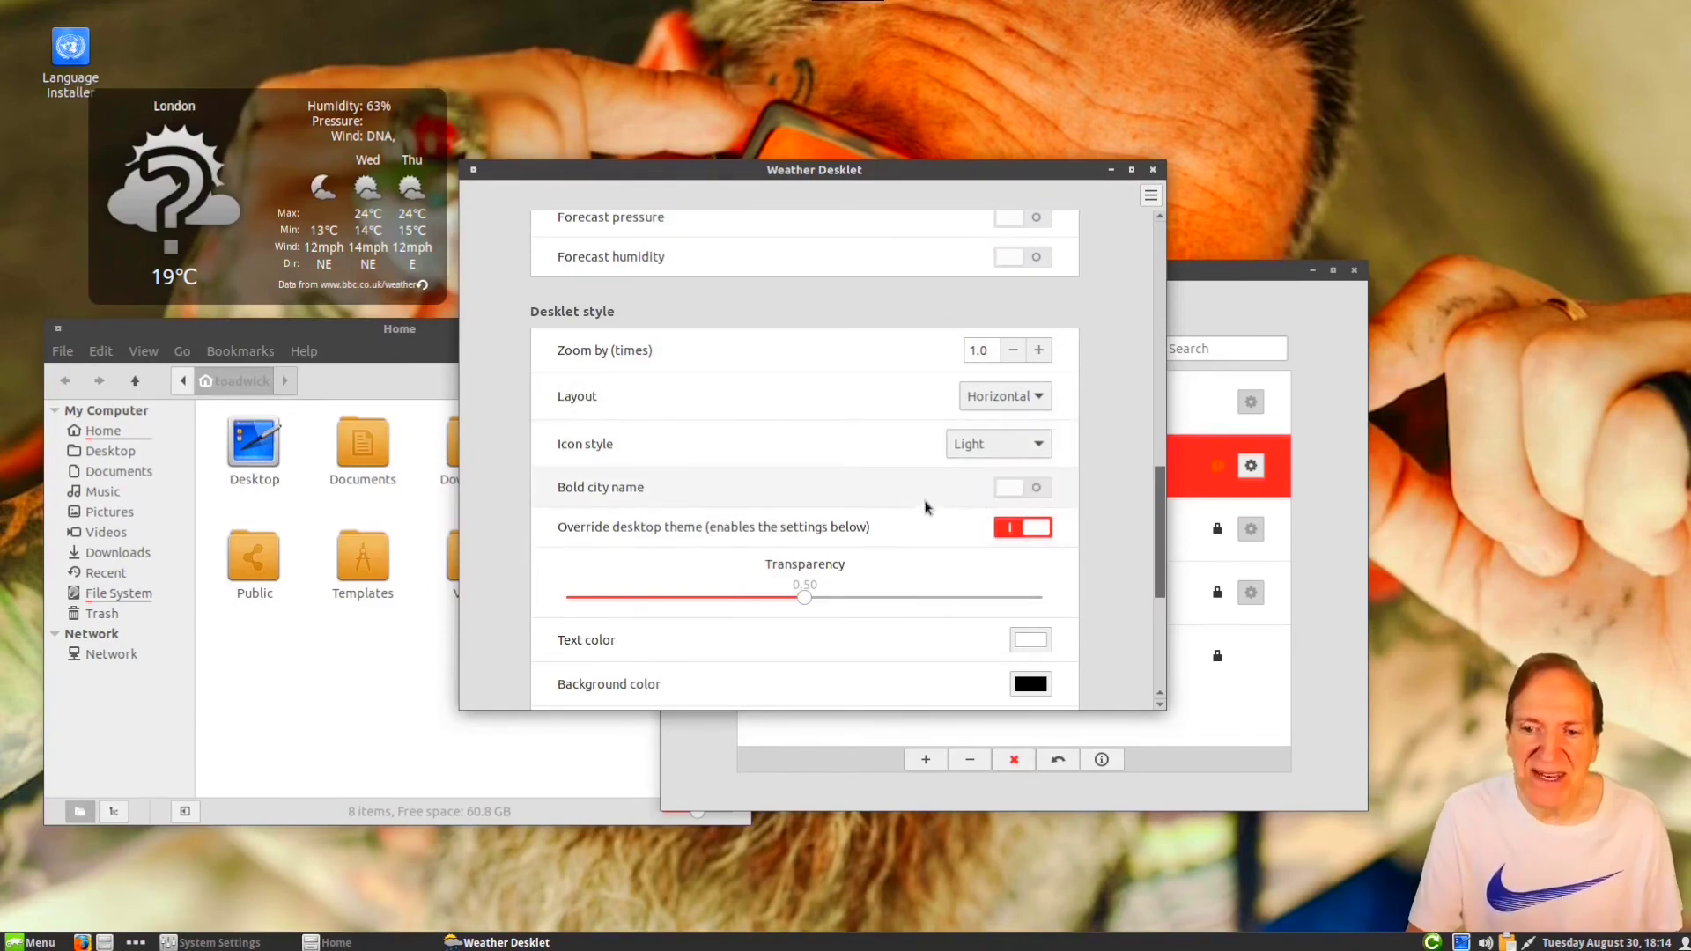
Step: Try Weather Desklet transparencies of 0.64 and 0.26, settle on 0.45, and close the desklet configuration and System Settings
{"action": "scroll", "coordinate": [894, 482], "scroll_direction": "down", "scroll_amount": 3}
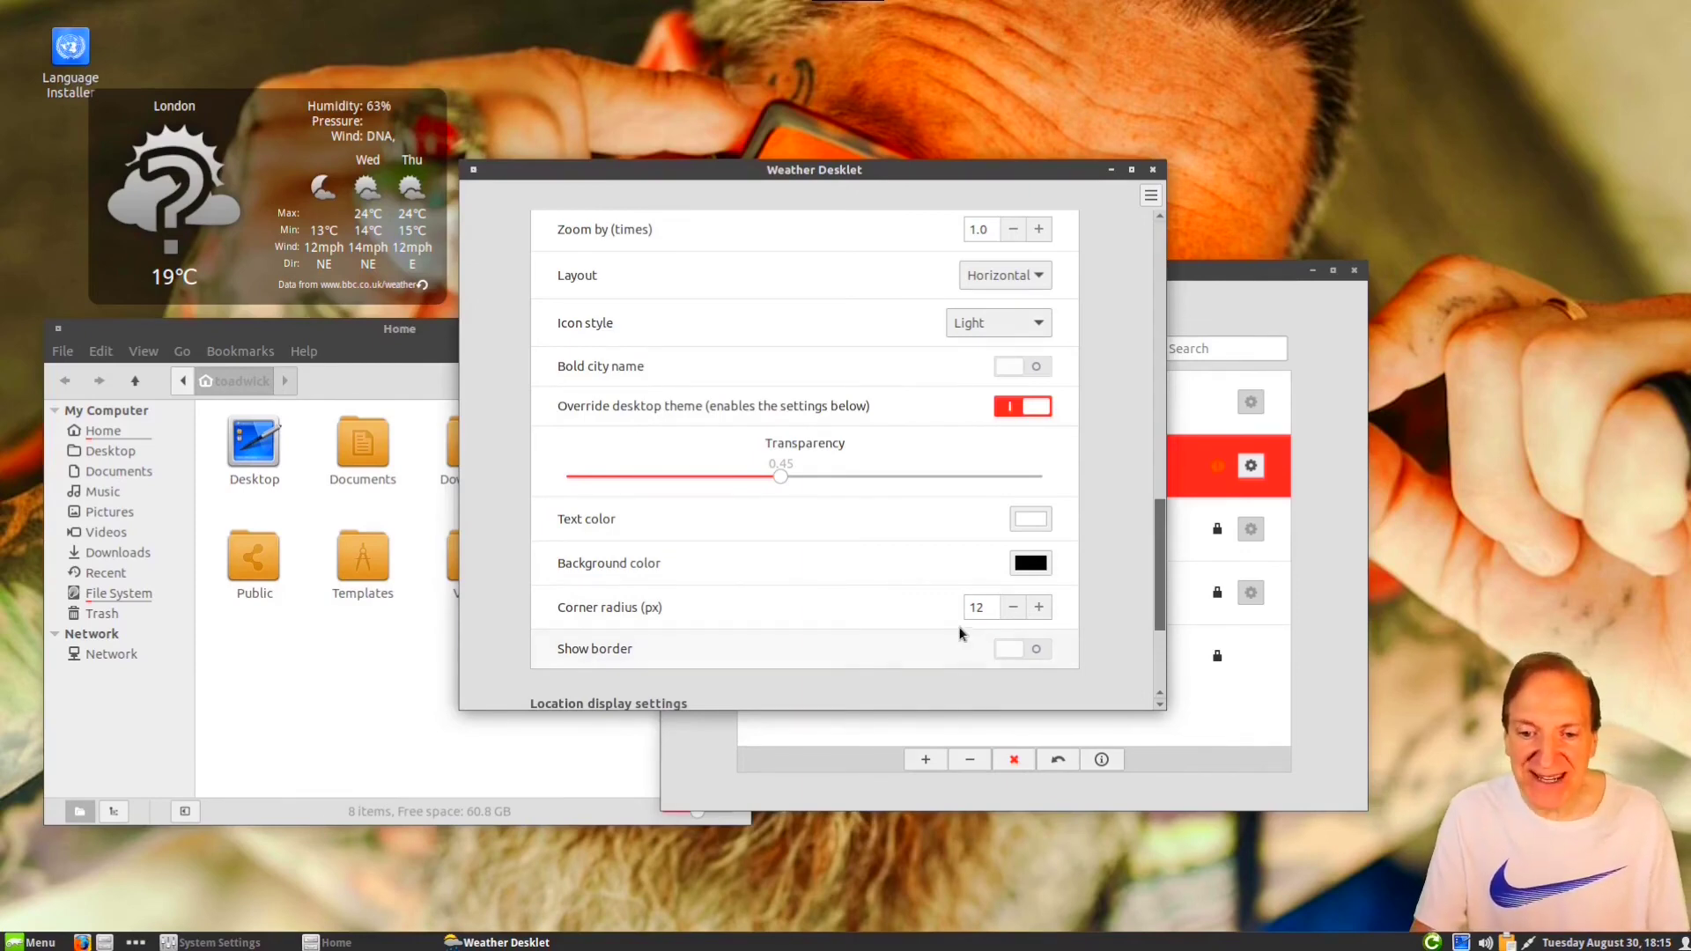
{"action": "left_click_drag", "start_coordinate": [868, 476], "coordinate": [869, 477]}
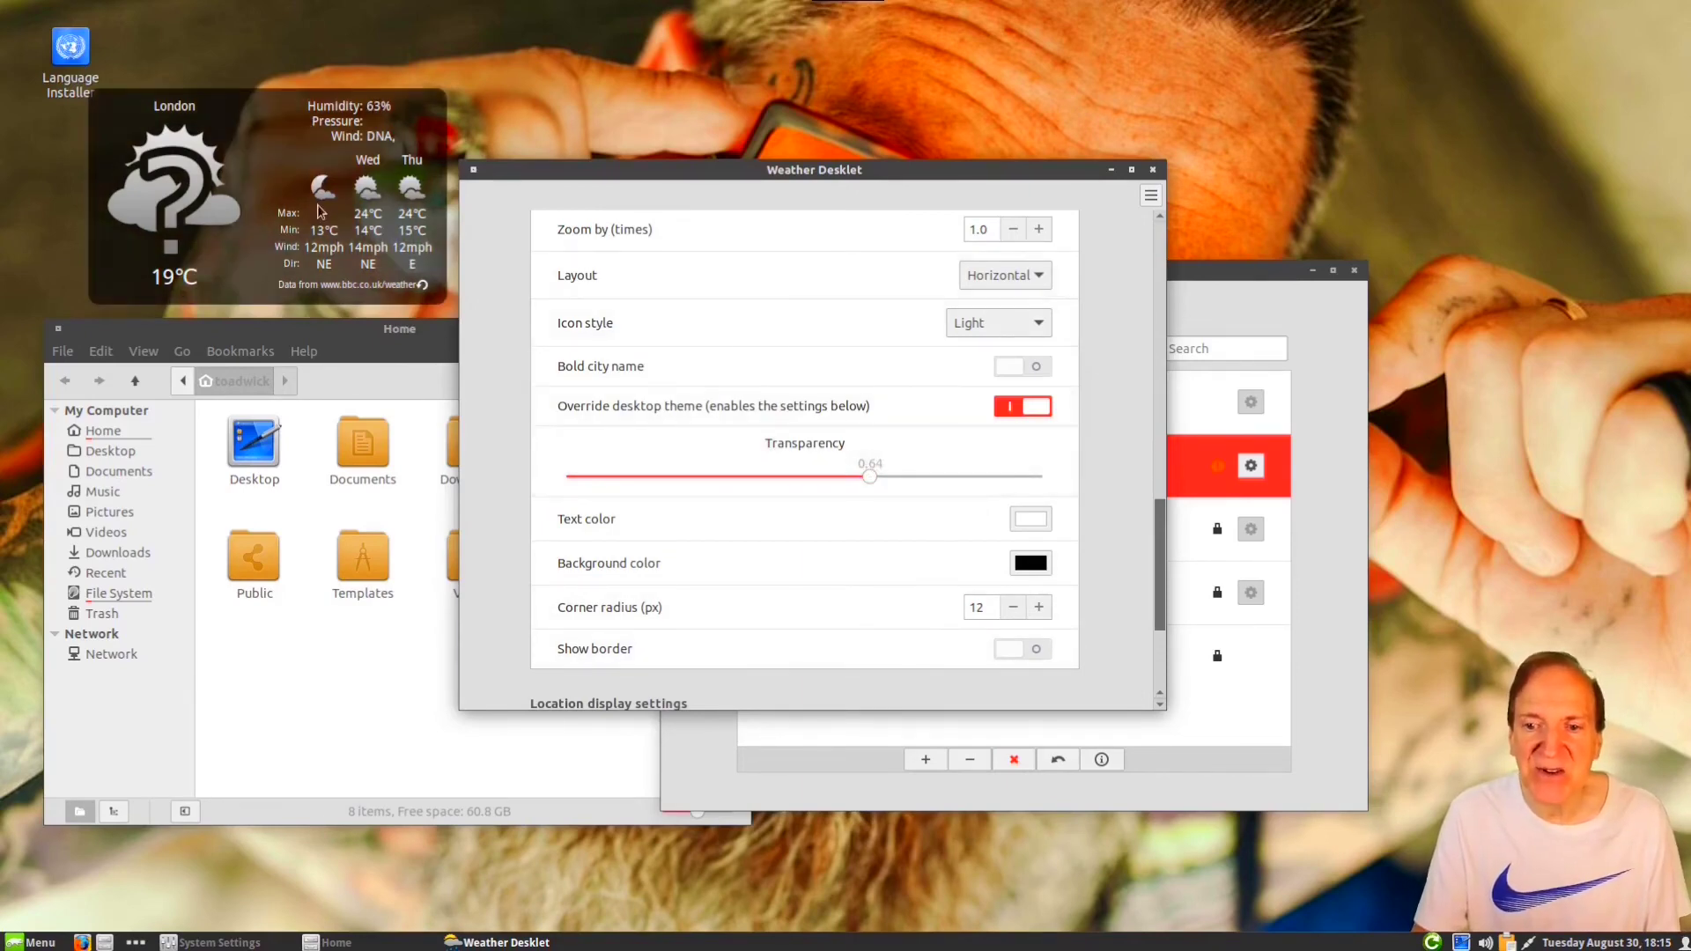
{"action": "left_click_drag", "start_coordinate": [877, 485], "coordinate": [698, 477]}
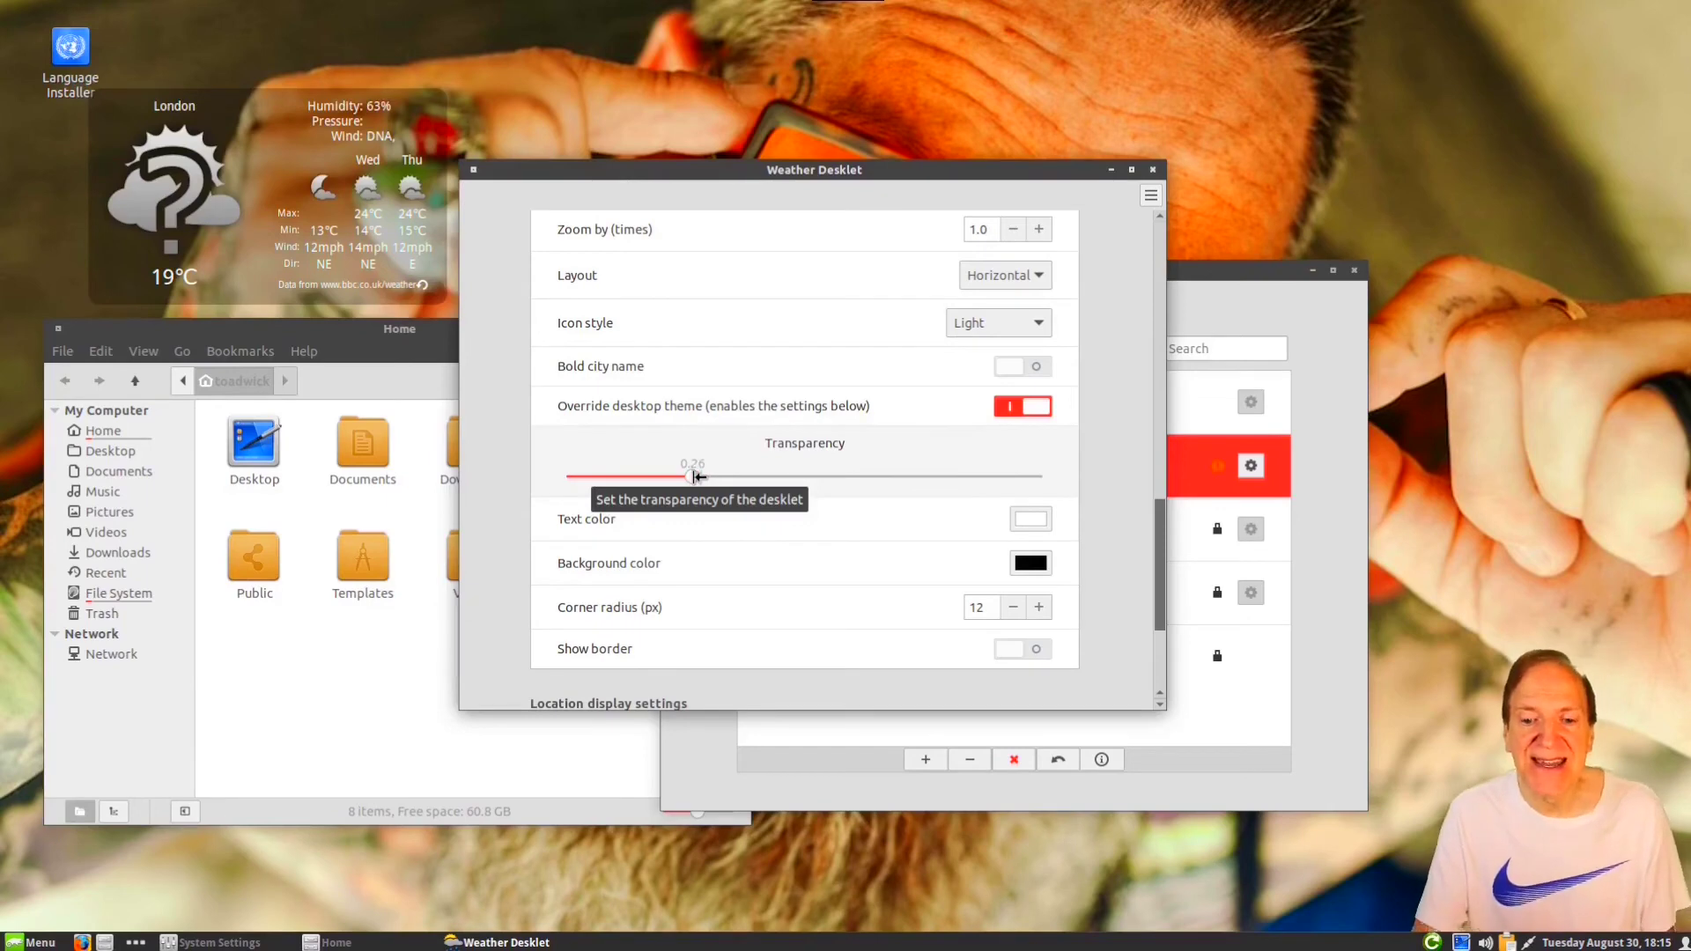
{"action": "left_click_drag", "start_coordinate": [698, 477], "coordinate": [782, 483]}
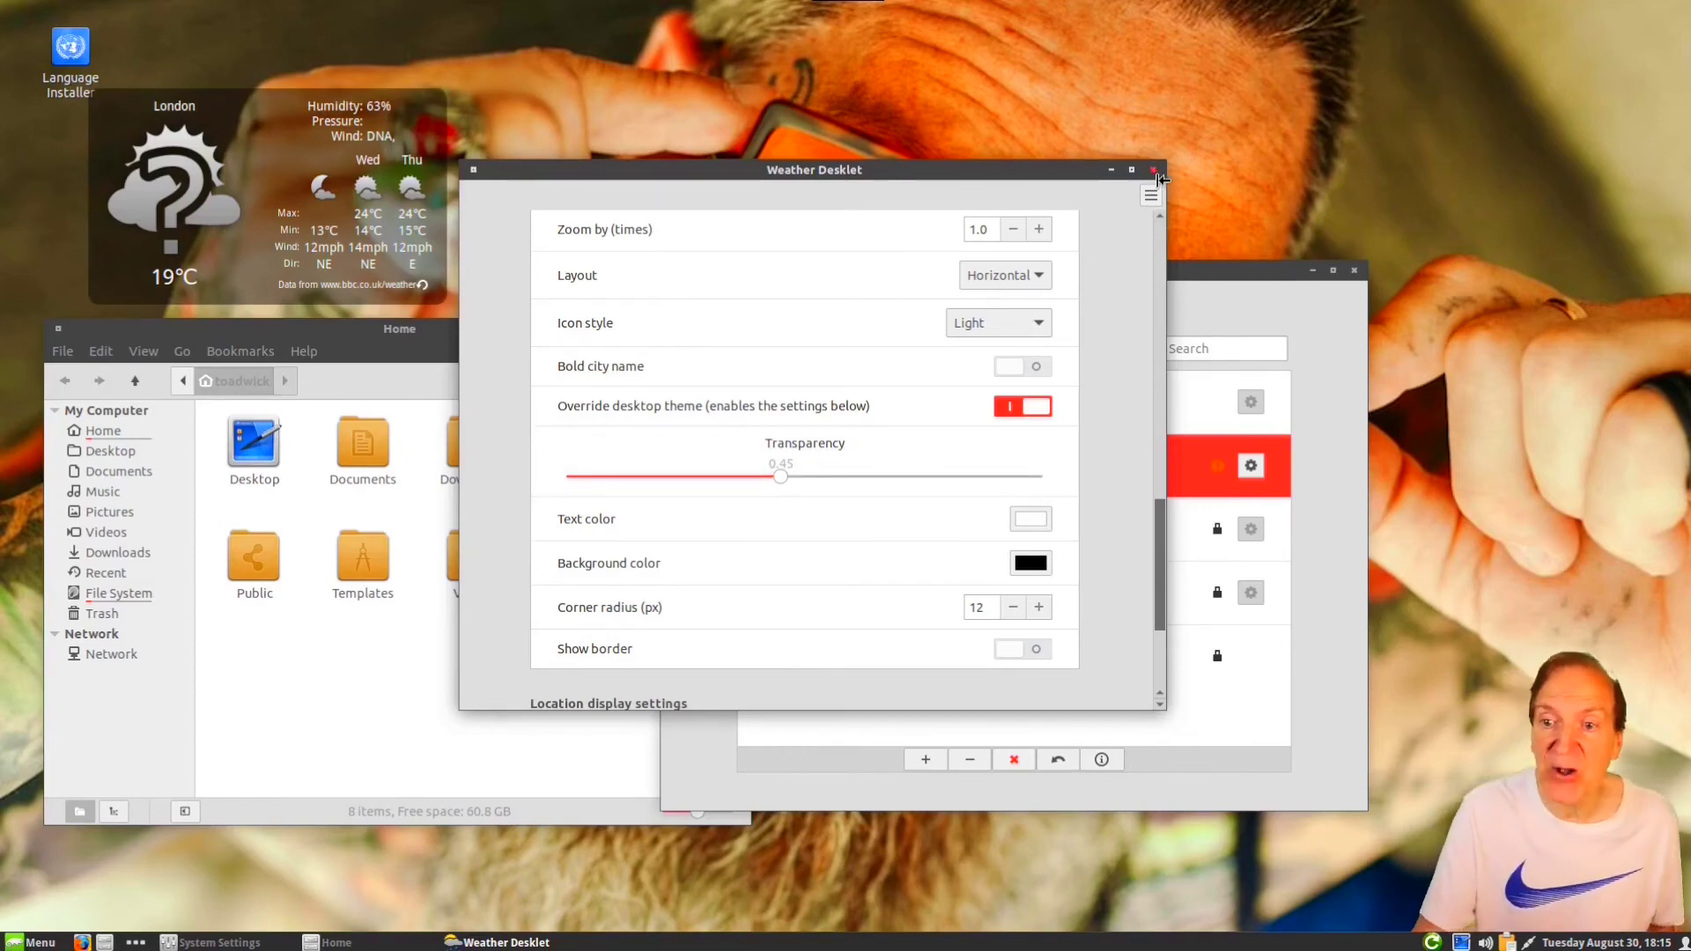
{"action": "left_click", "coordinate": [1156, 171]}
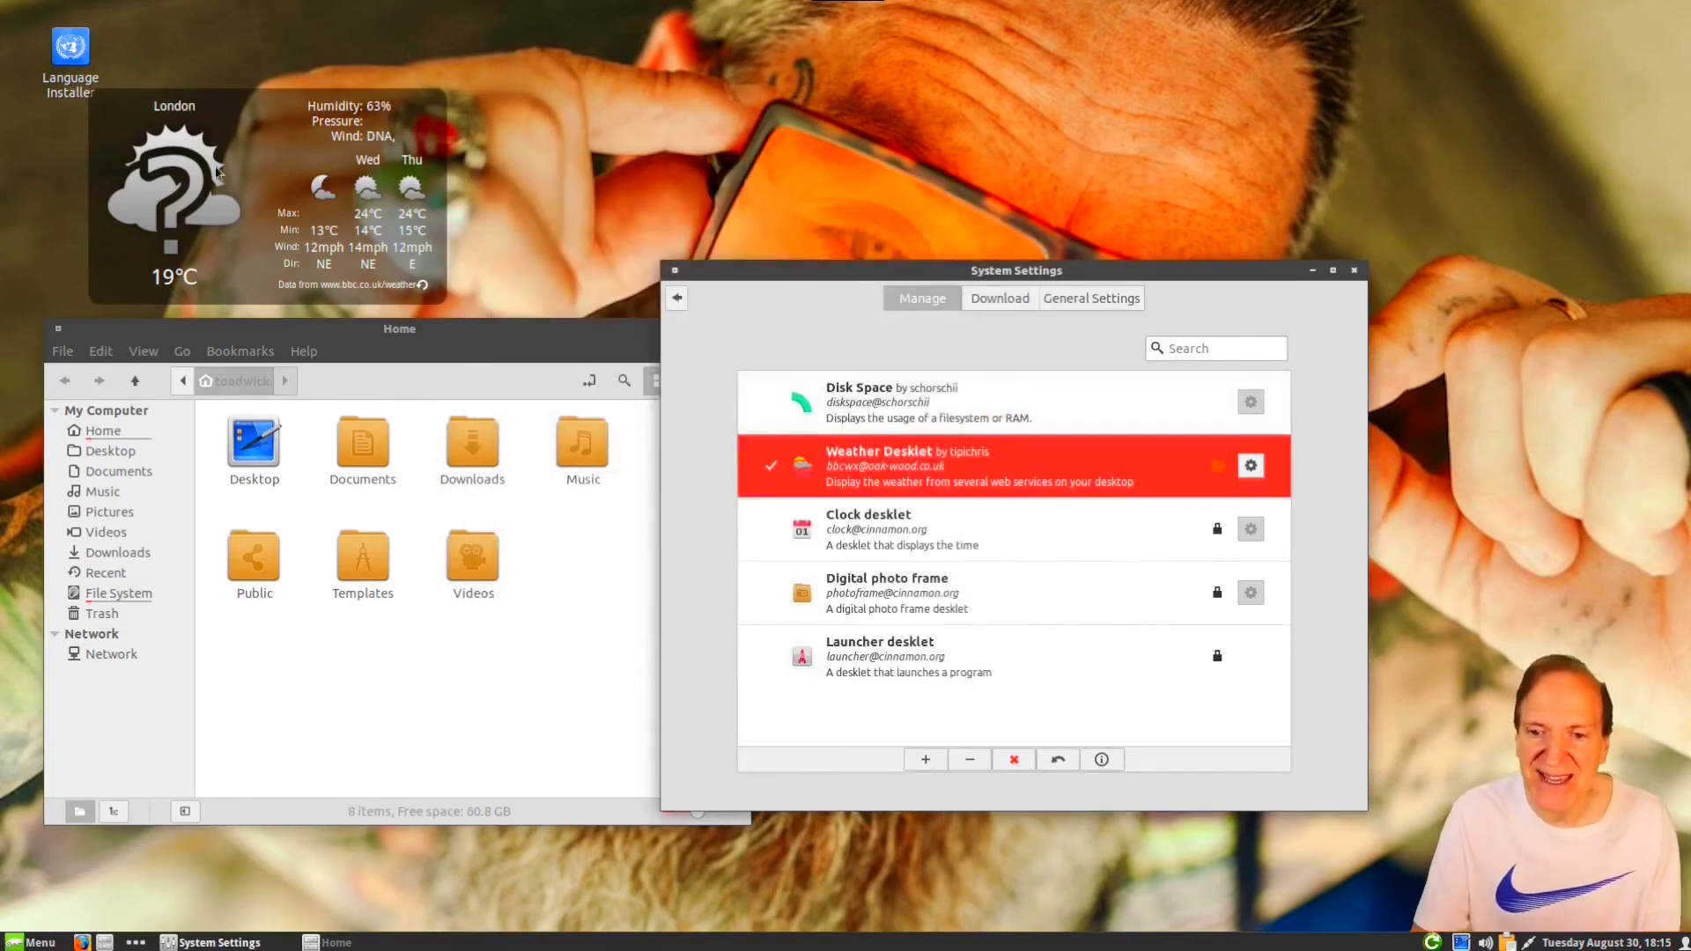
{"action": "left_click", "coordinate": [1354, 270]}
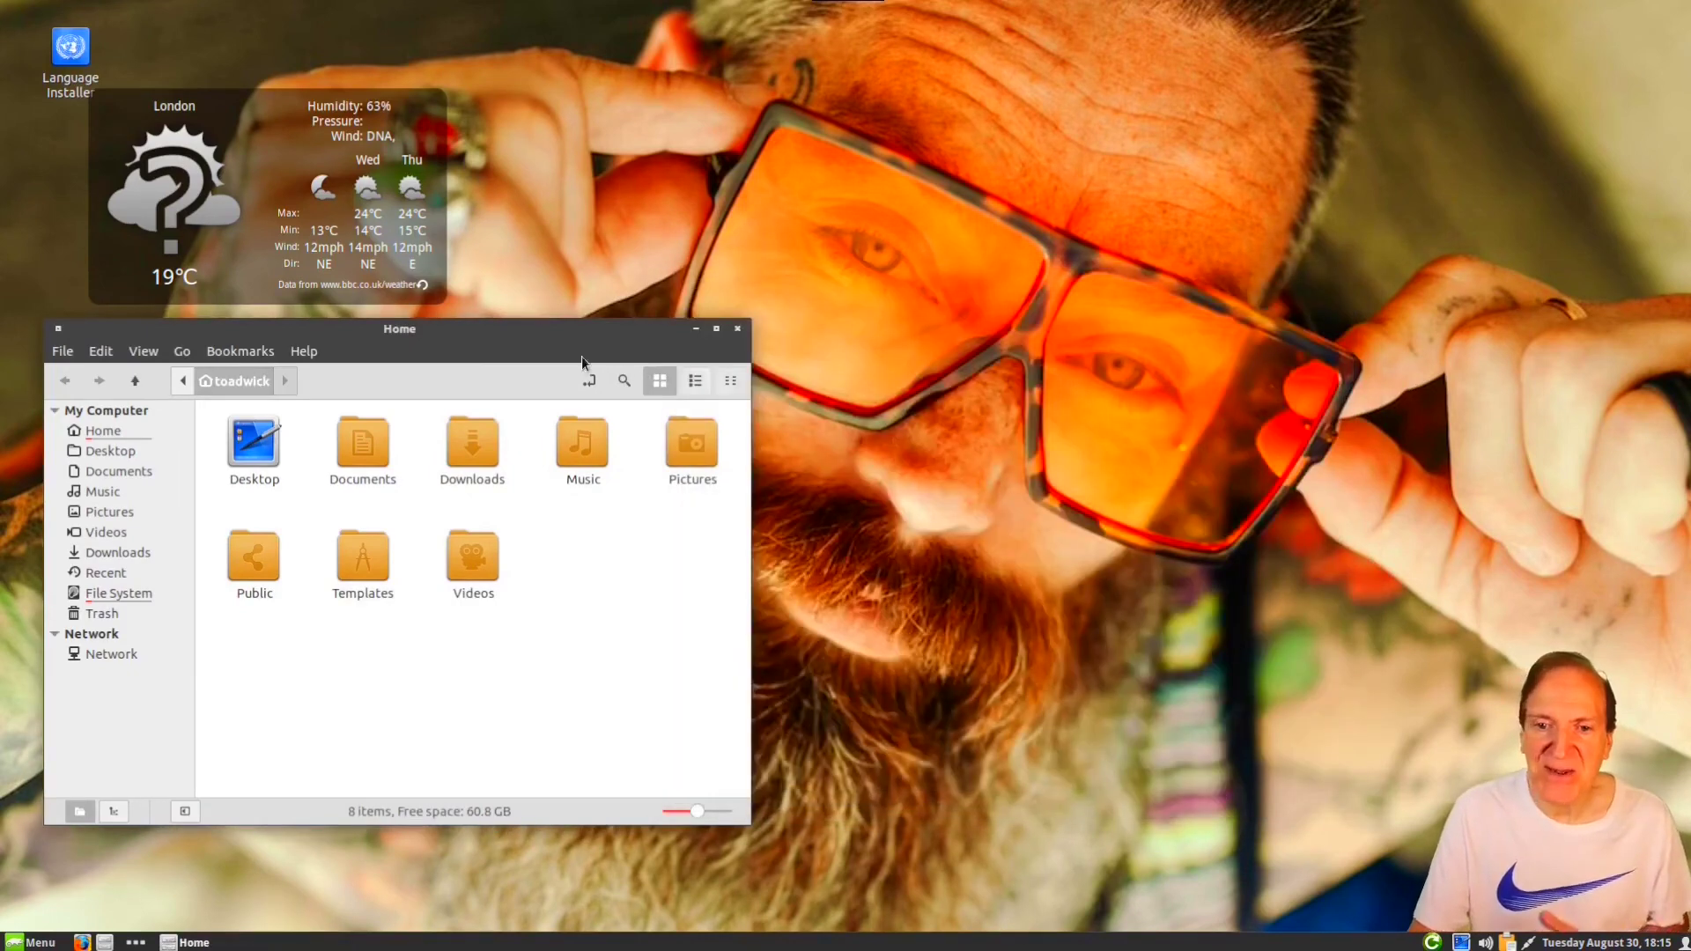
Step: Move the Home window toward the middle of the desktop and open the Extensions page of System Settings
{"action": "left_click_drag", "start_coordinate": [553, 337], "coordinate": [769, 308]}
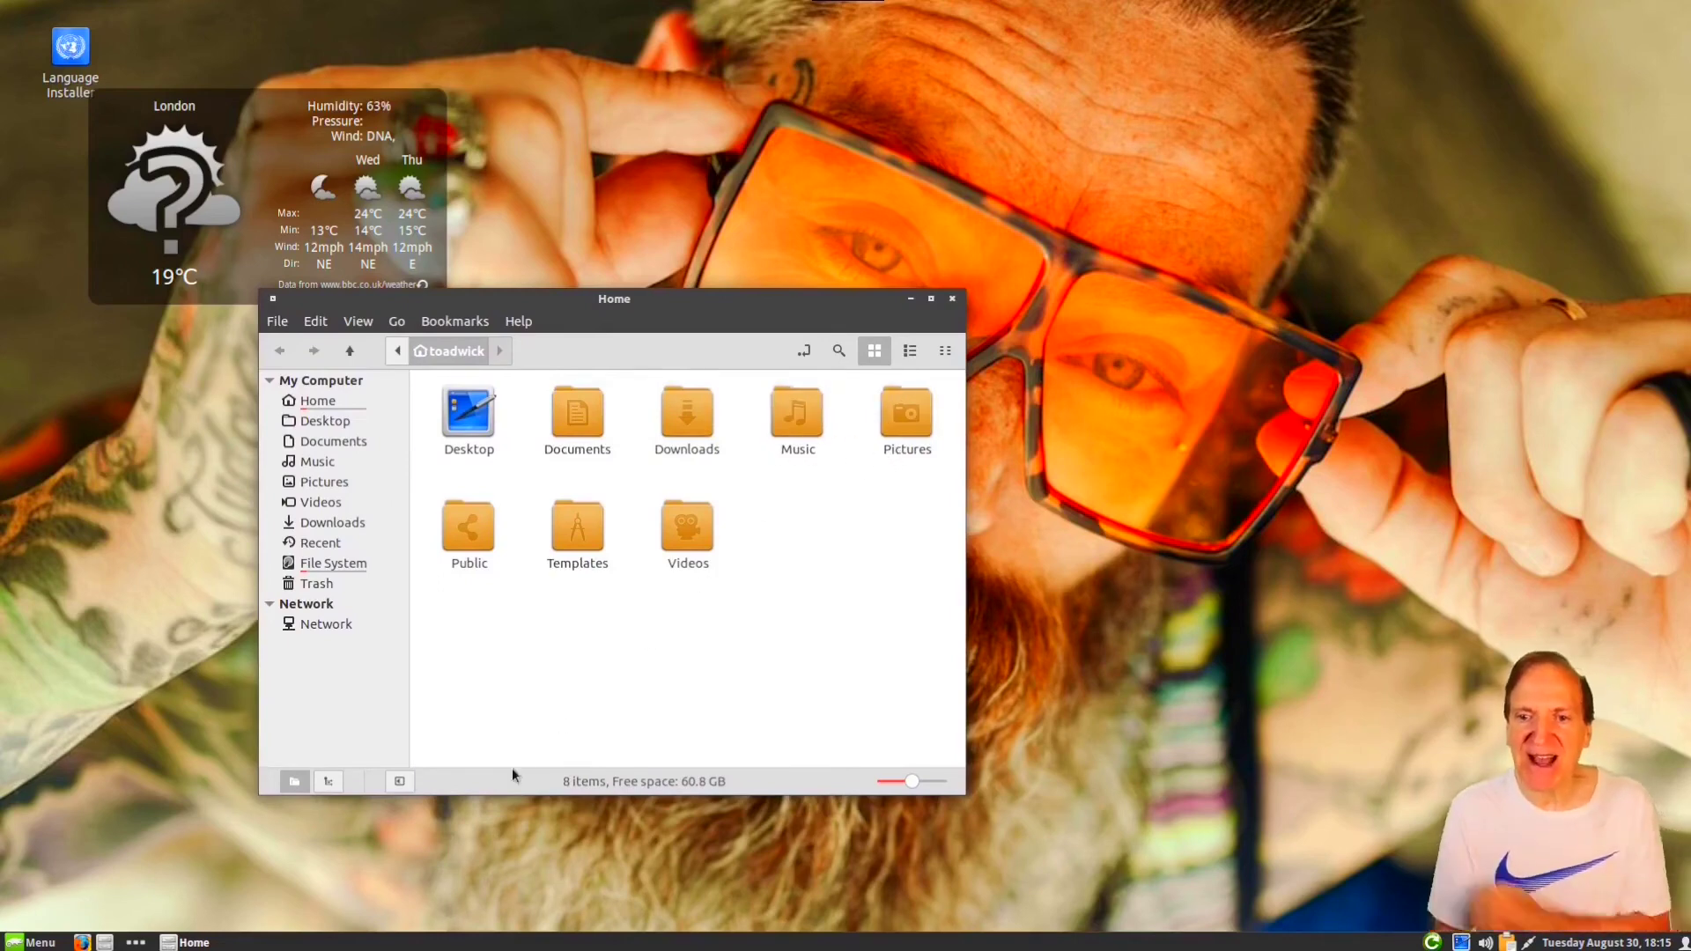
{"action": "mouse_move", "coordinate": [199, 945]}
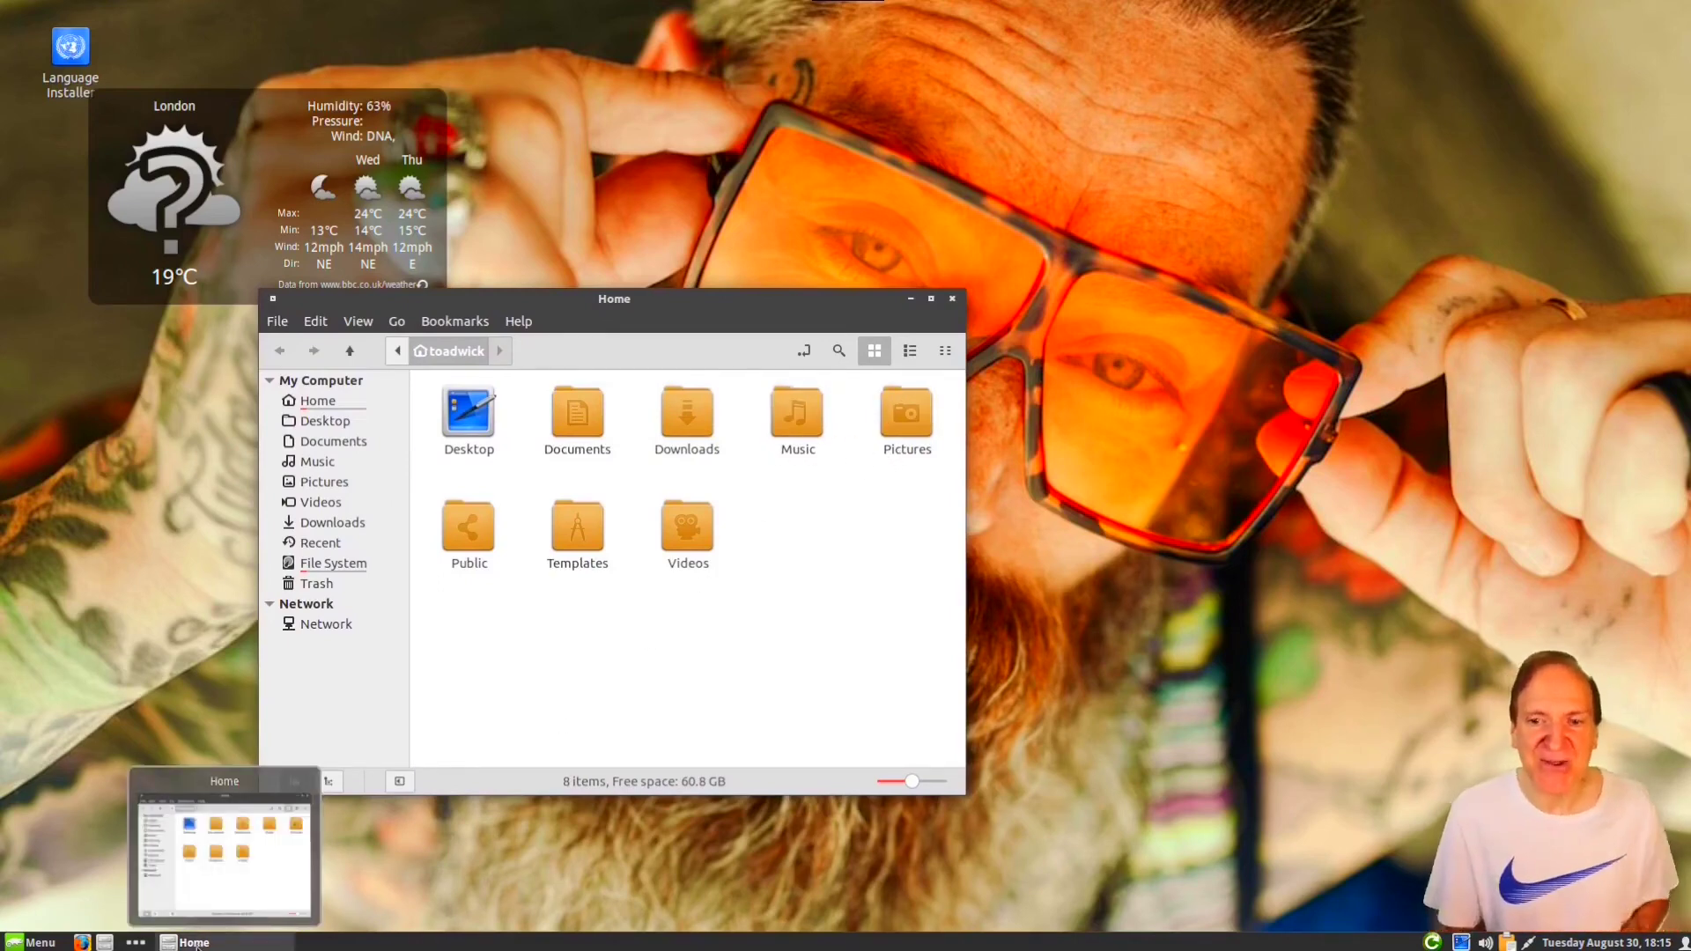
{"action": "left_click", "coordinate": [29, 941]}
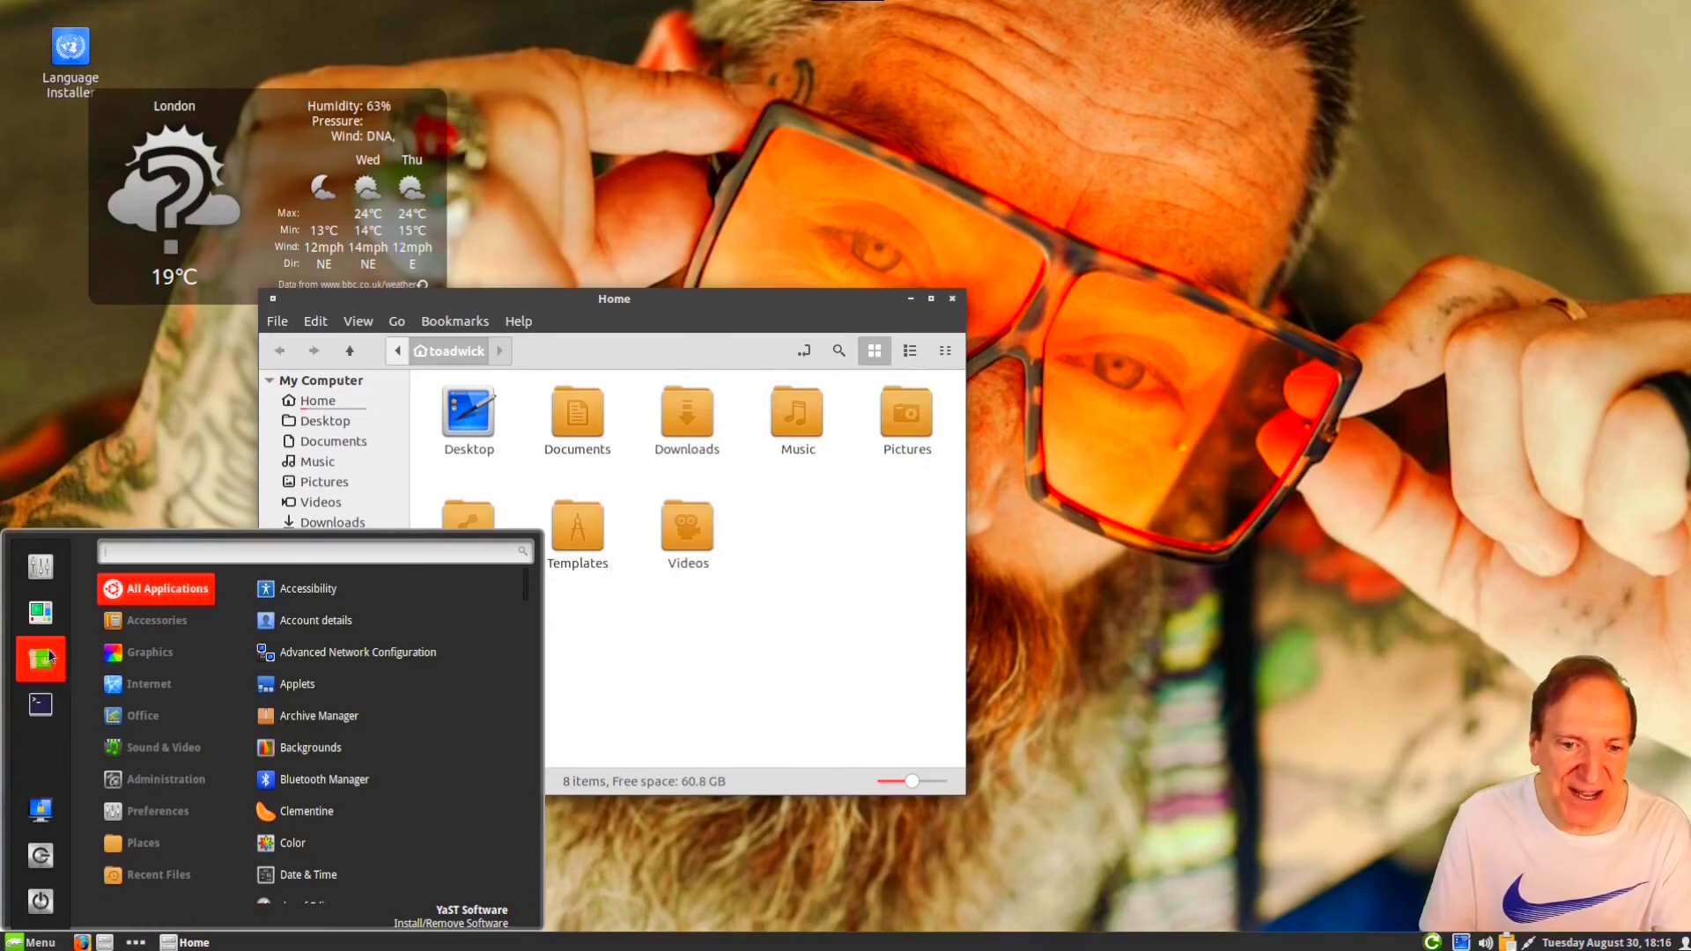
{"action": "left_click", "coordinate": [48, 569]}
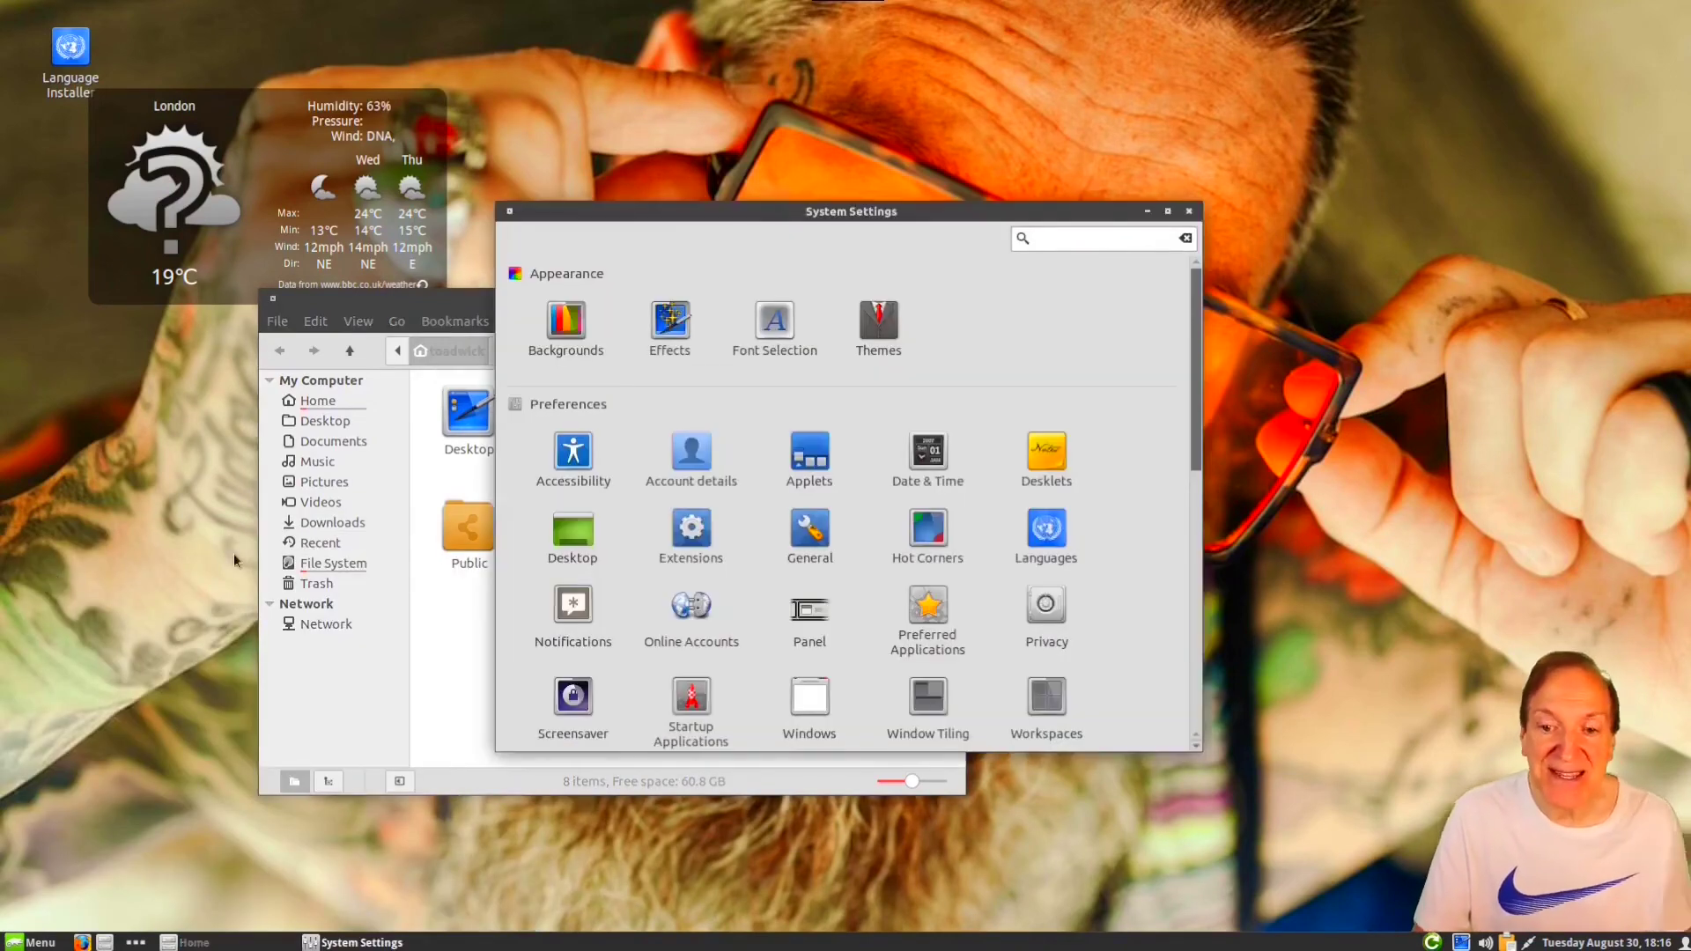
{"action": "scroll", "coordinate": [761, 650], "scroll_direction": "down", "scroll_amount": 4}
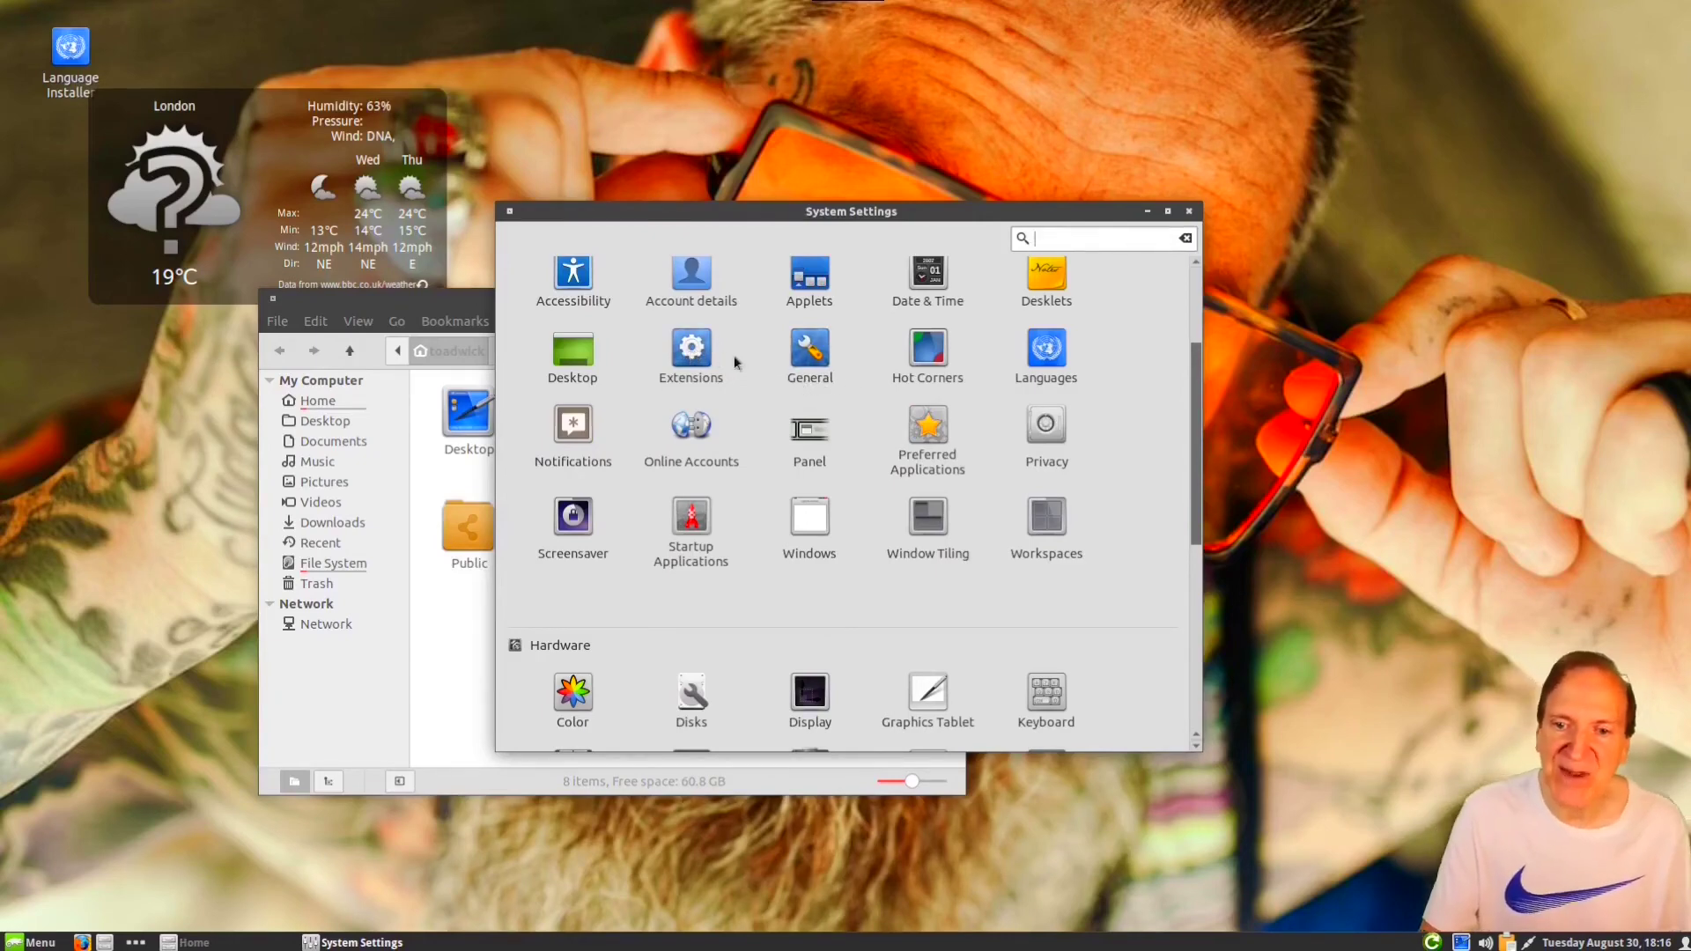
{"action": "left_click", "coordinate": [703, 361]}
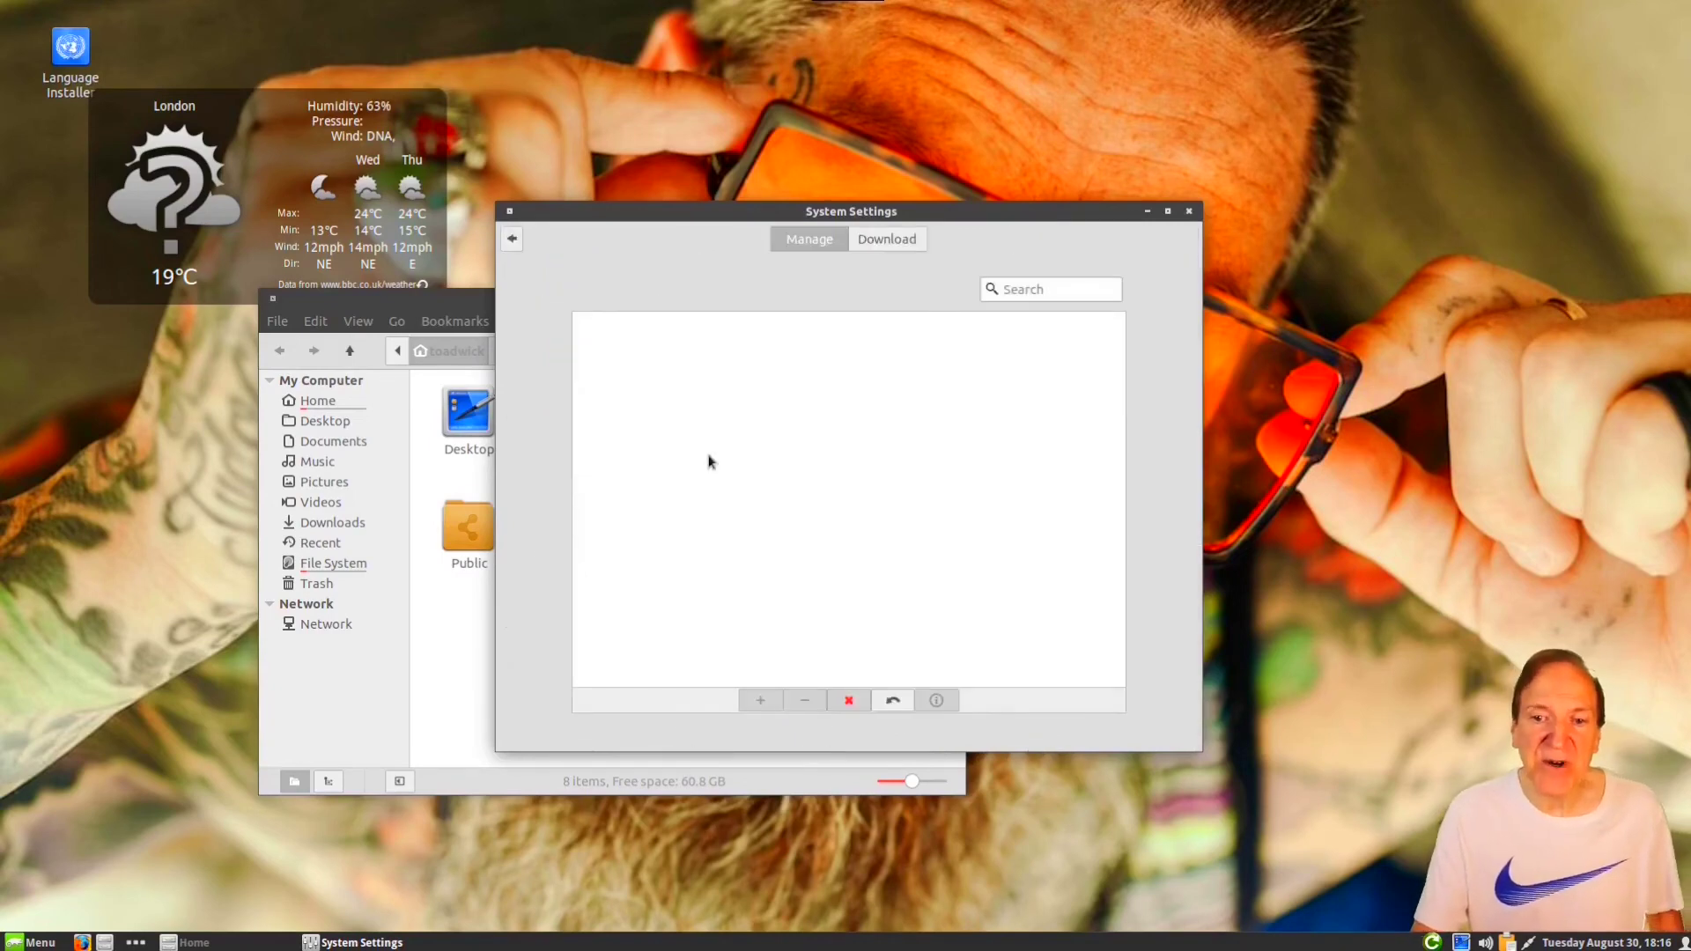
Step: Download the Transparent panels extension and enable it
{"action": "left_click", "coordinate": [877, 240]}
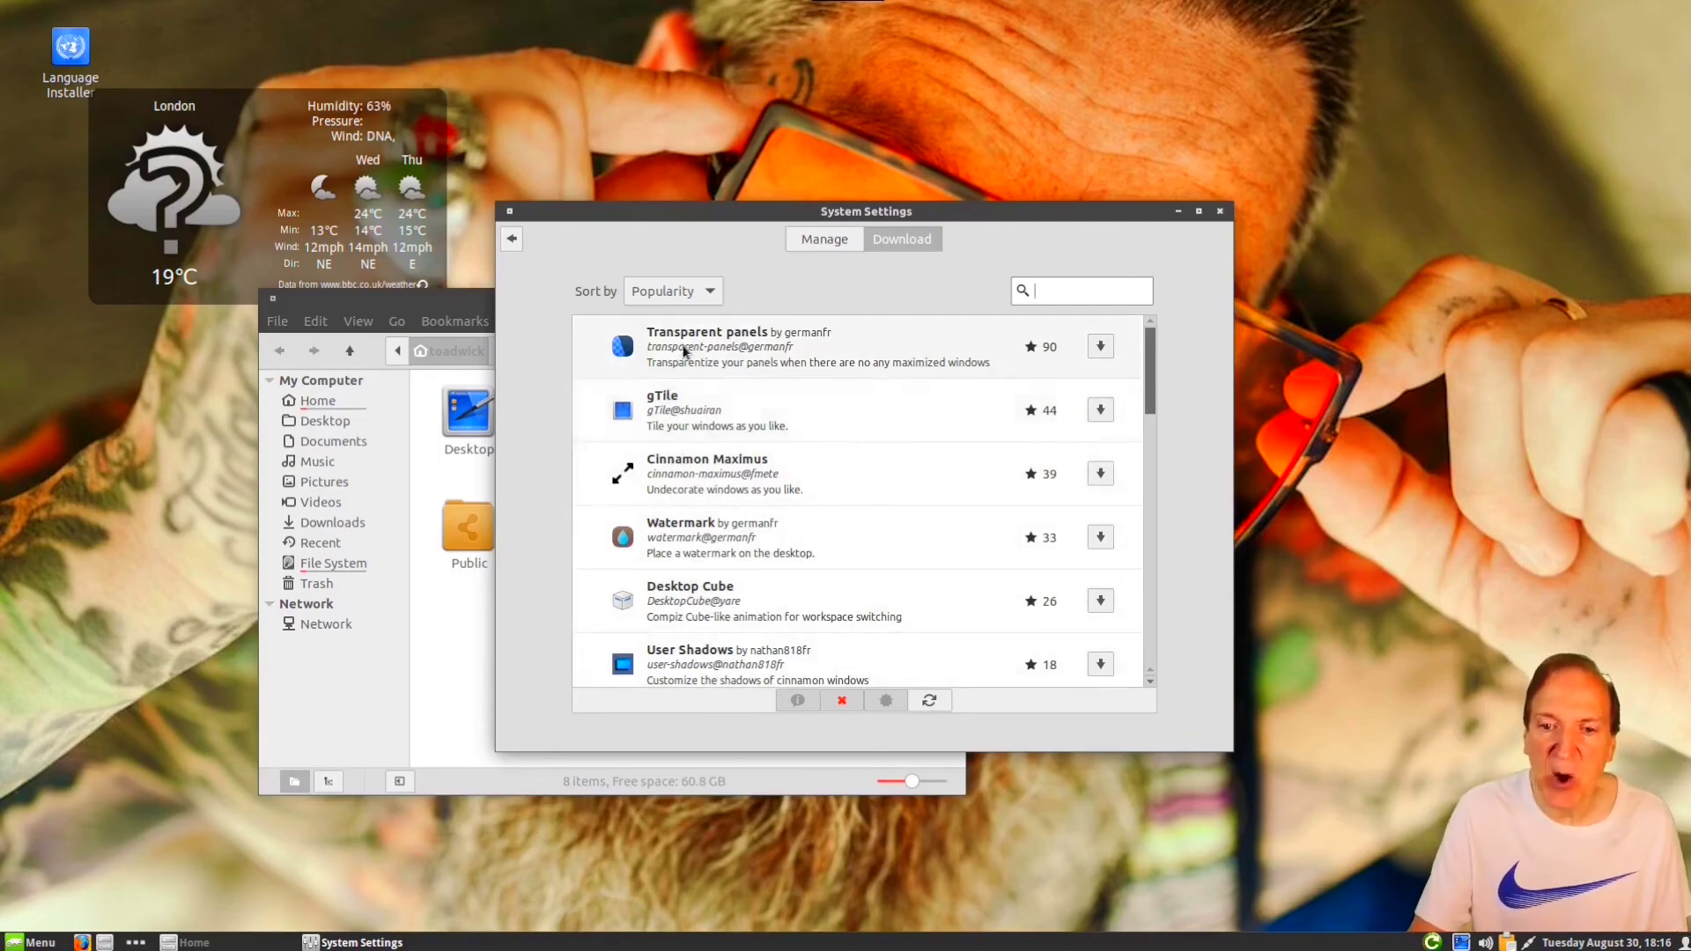
{"action": "left_click", "coordinate": [716, 347]}
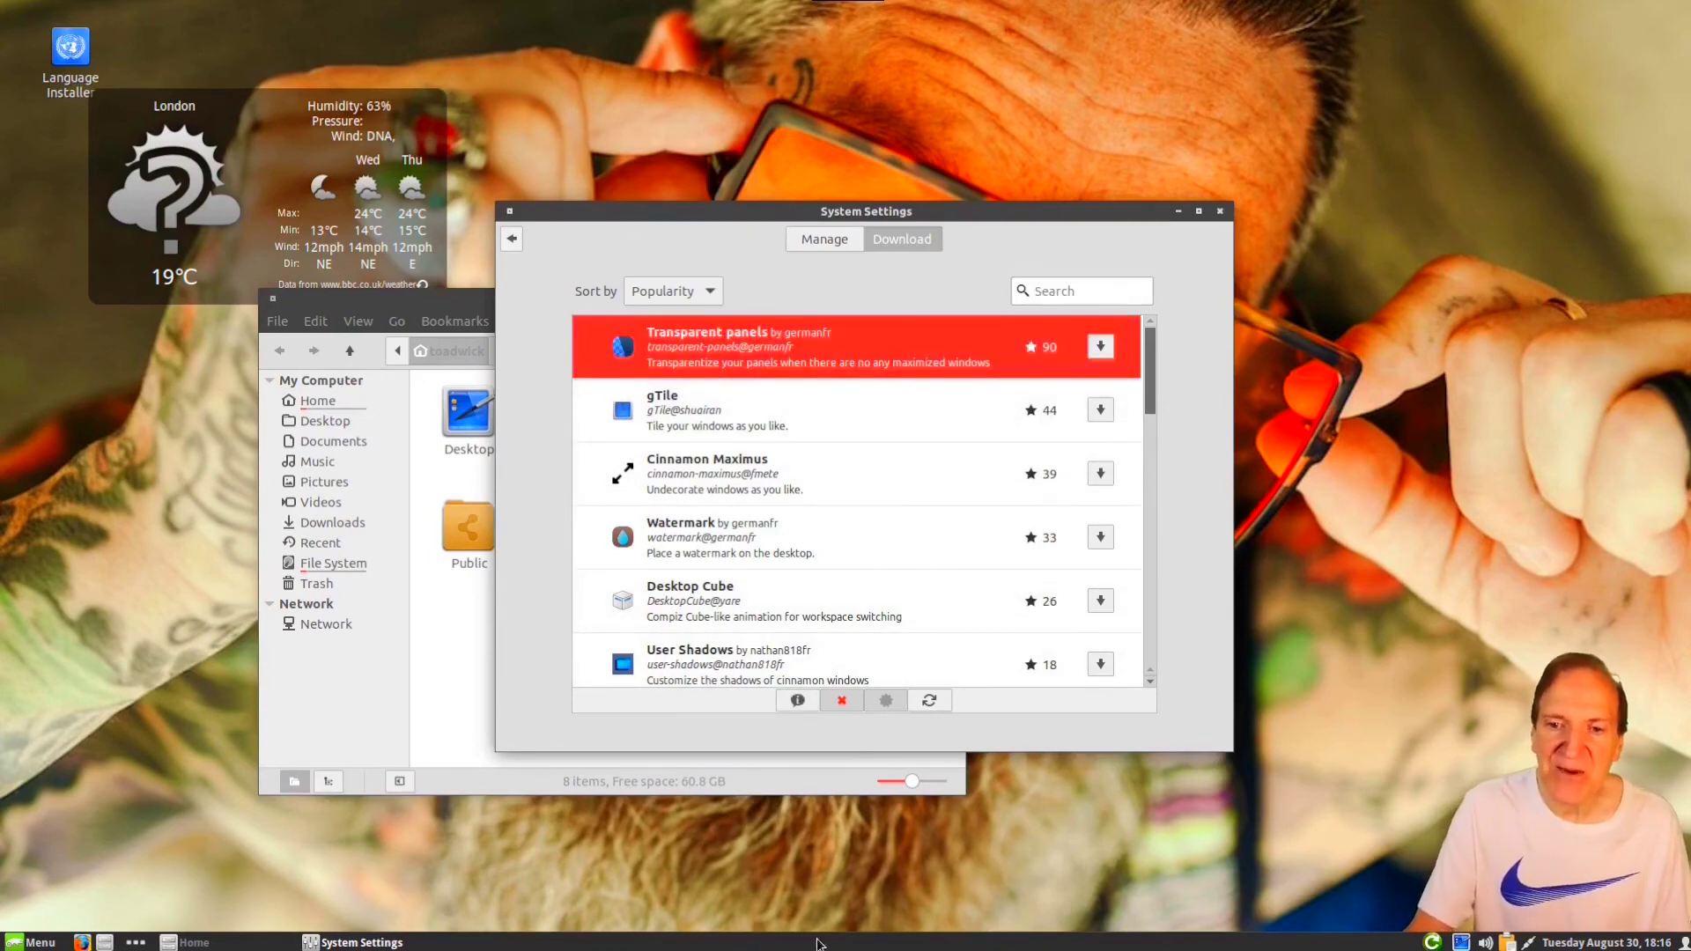
{"action": "left_click", "coordinate": [1100, 346]}
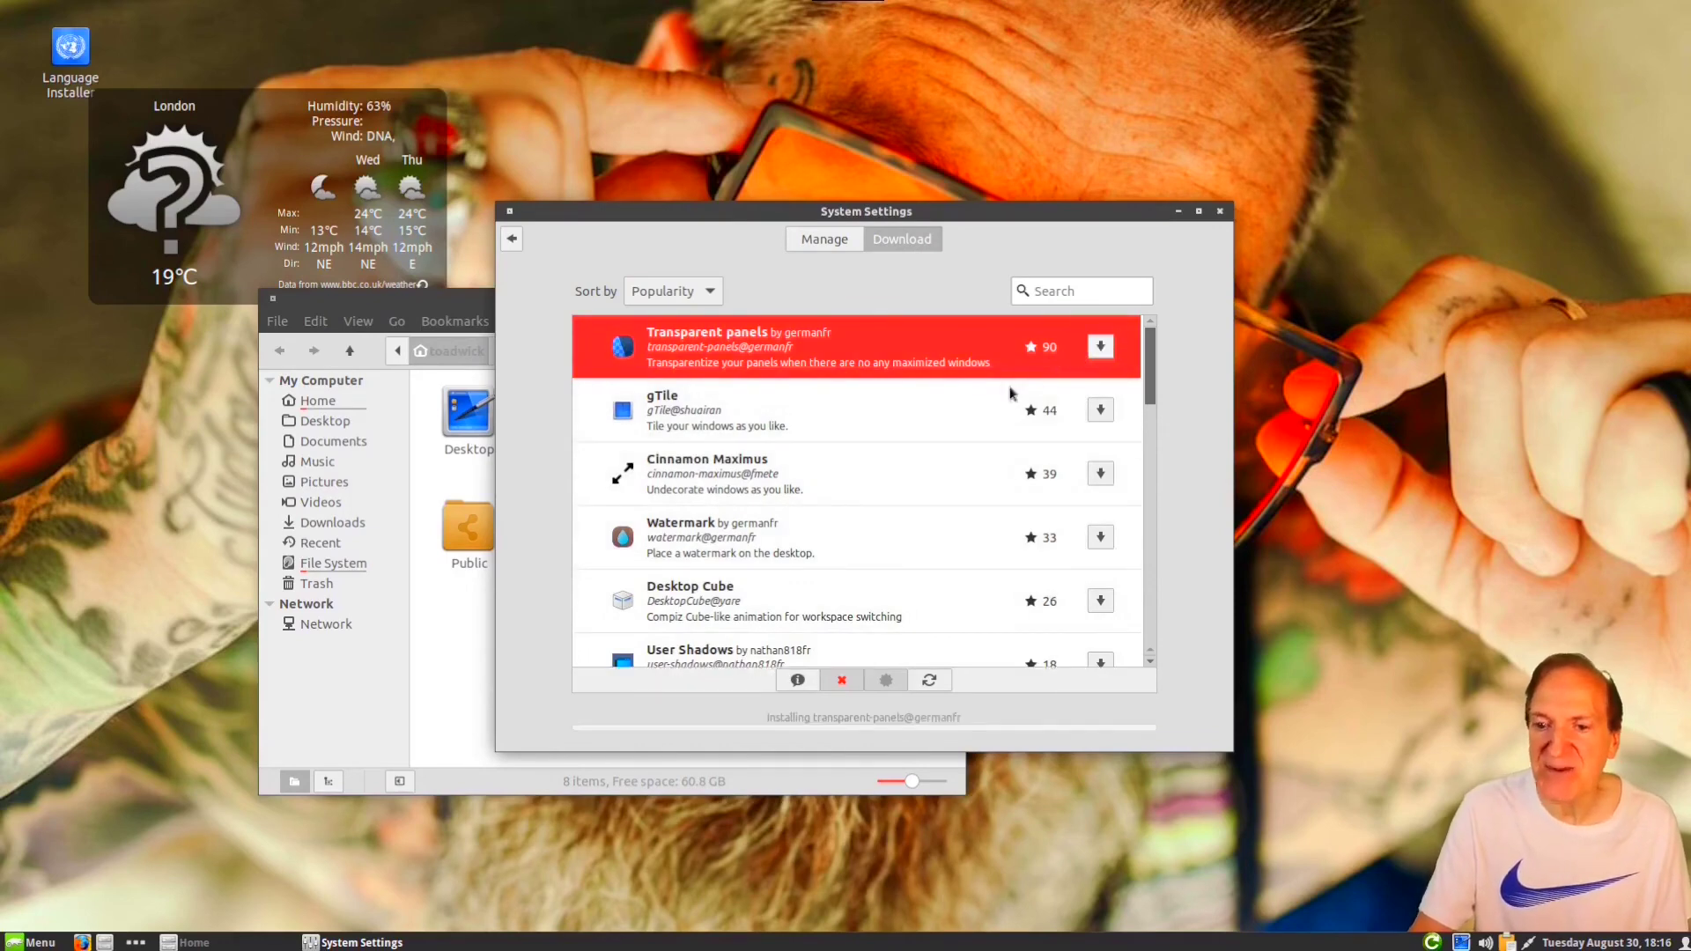
{"action": "left_click", "coordinate": [828, 239]}
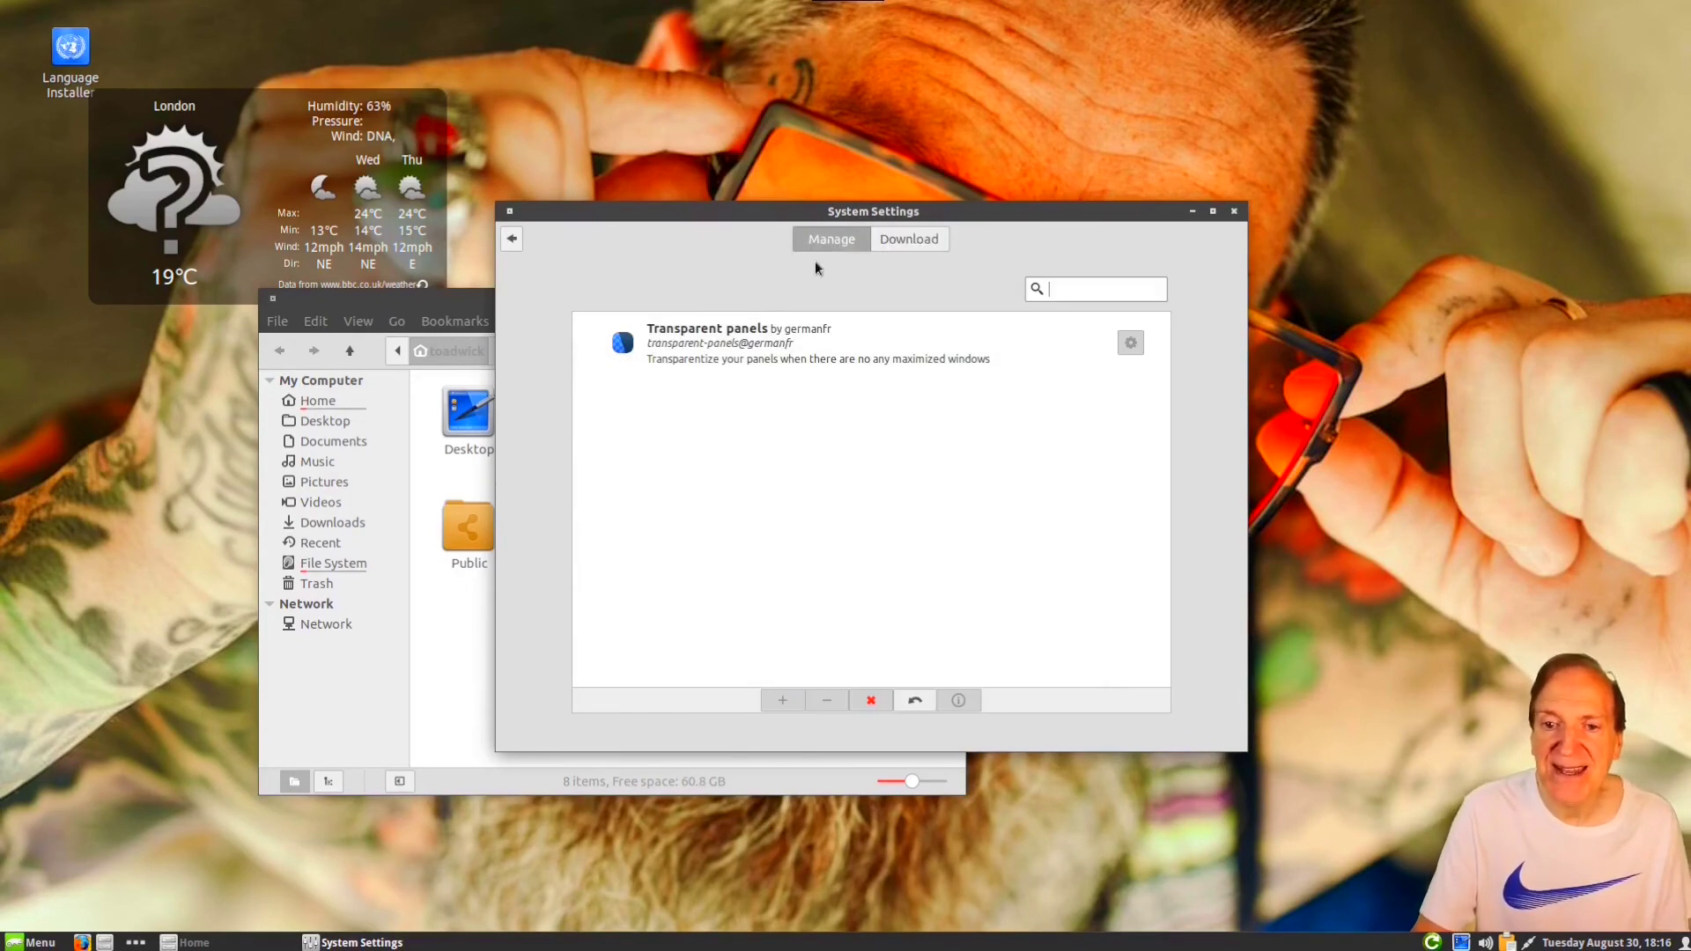
{"action": "left_click", "coordinate": [692, 350]}
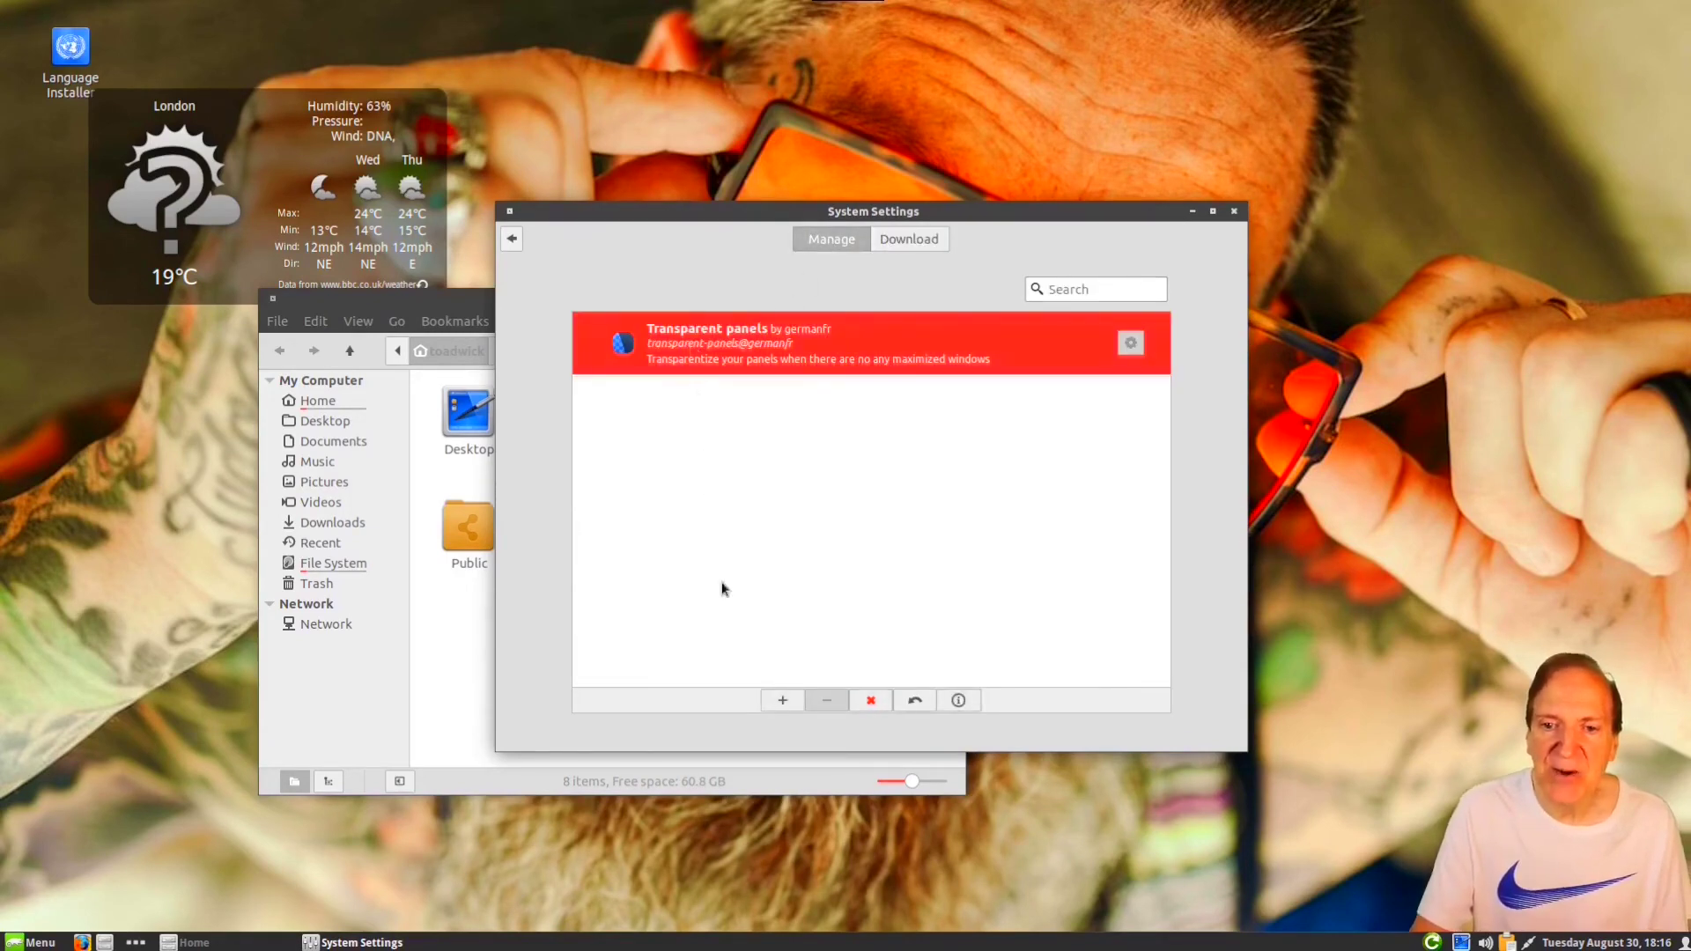
{"action": "left_click", "coordinate": [779, 700]}
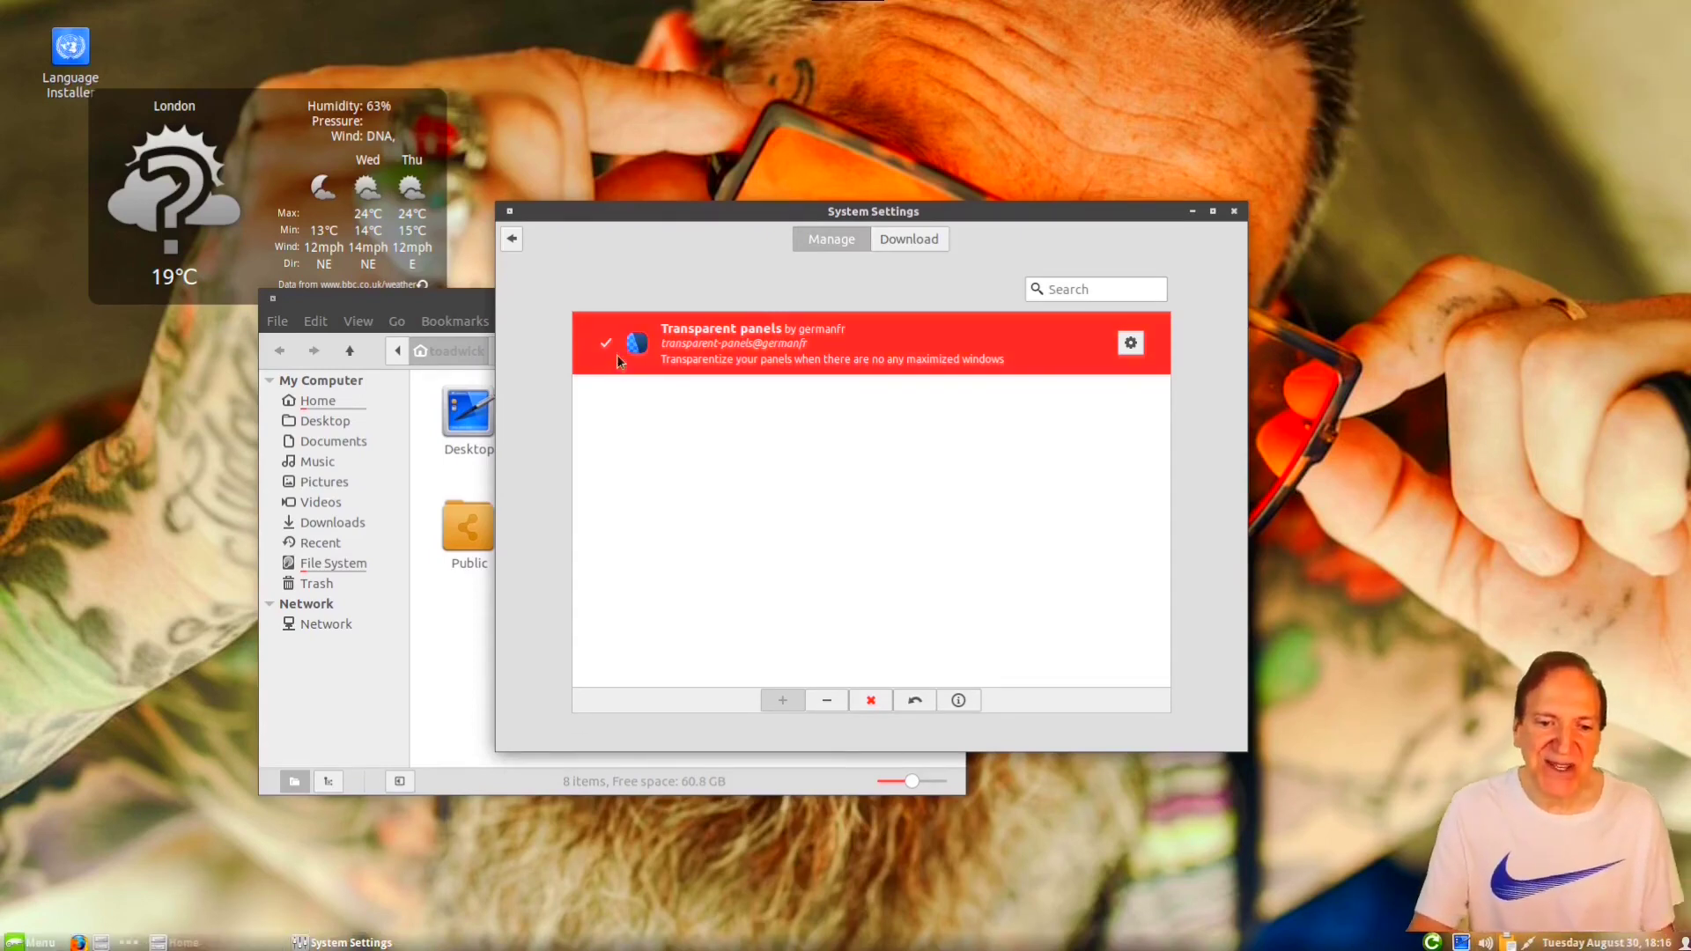
Step: Toggle the Transparent panels extension off, on and off again to compare the panel, and return to the System Settings overview
{"action": "left_click", "coordinate": [826, 701]}
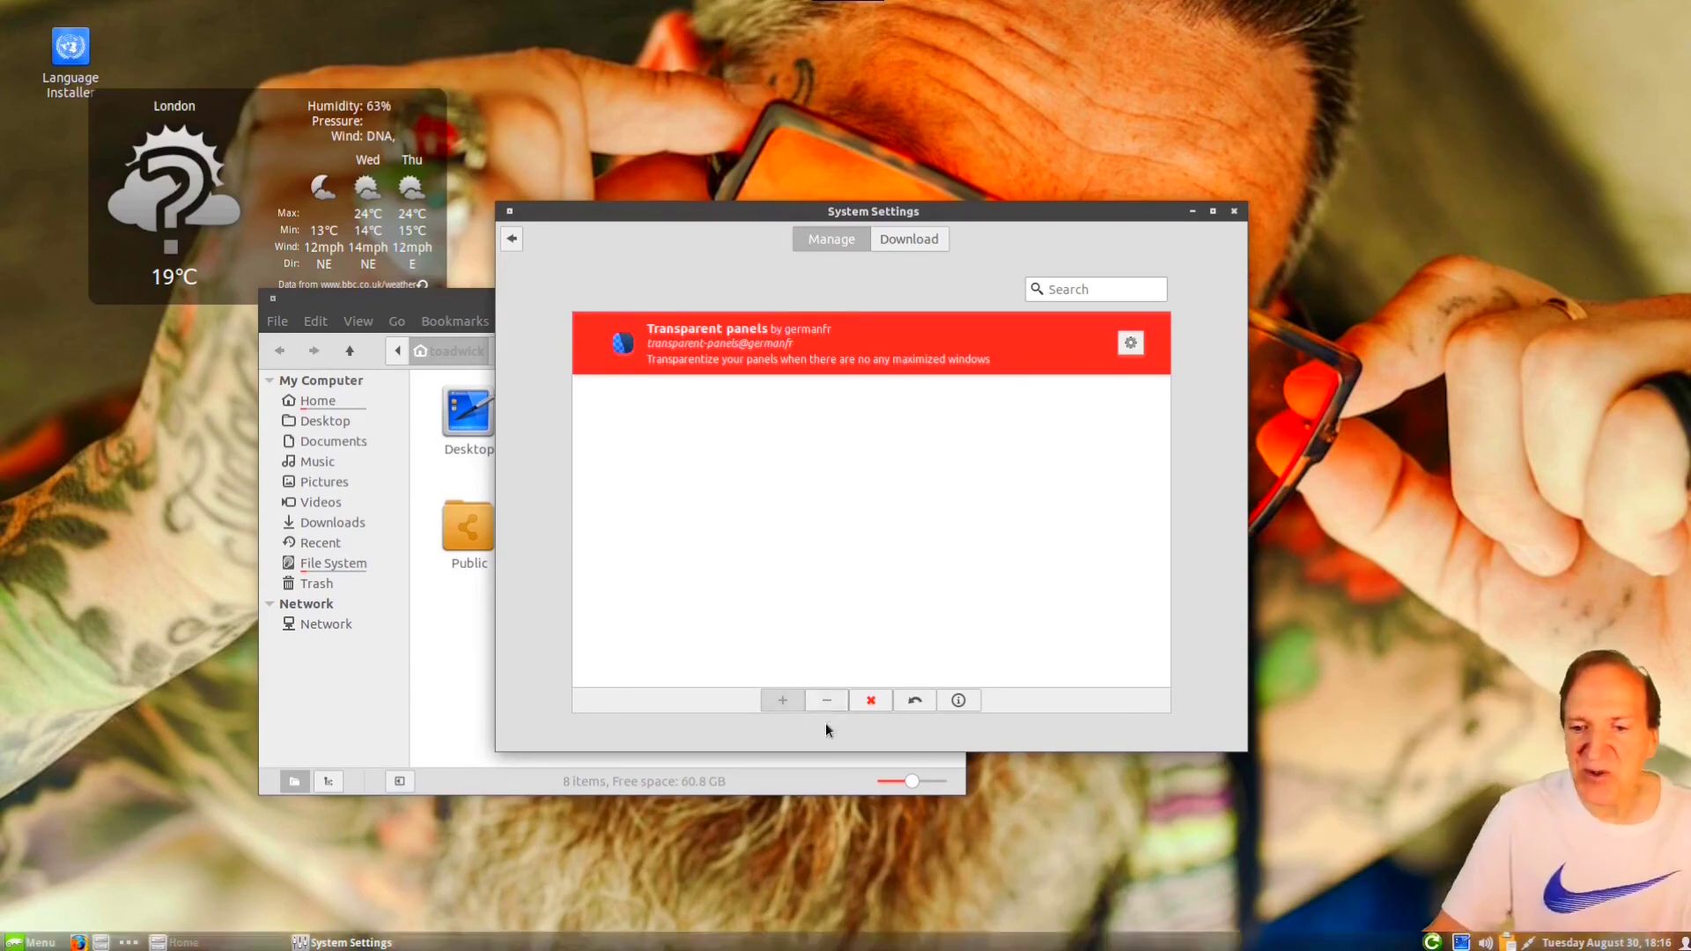
{"action": "left_click", "coordinate": [776, 703]}
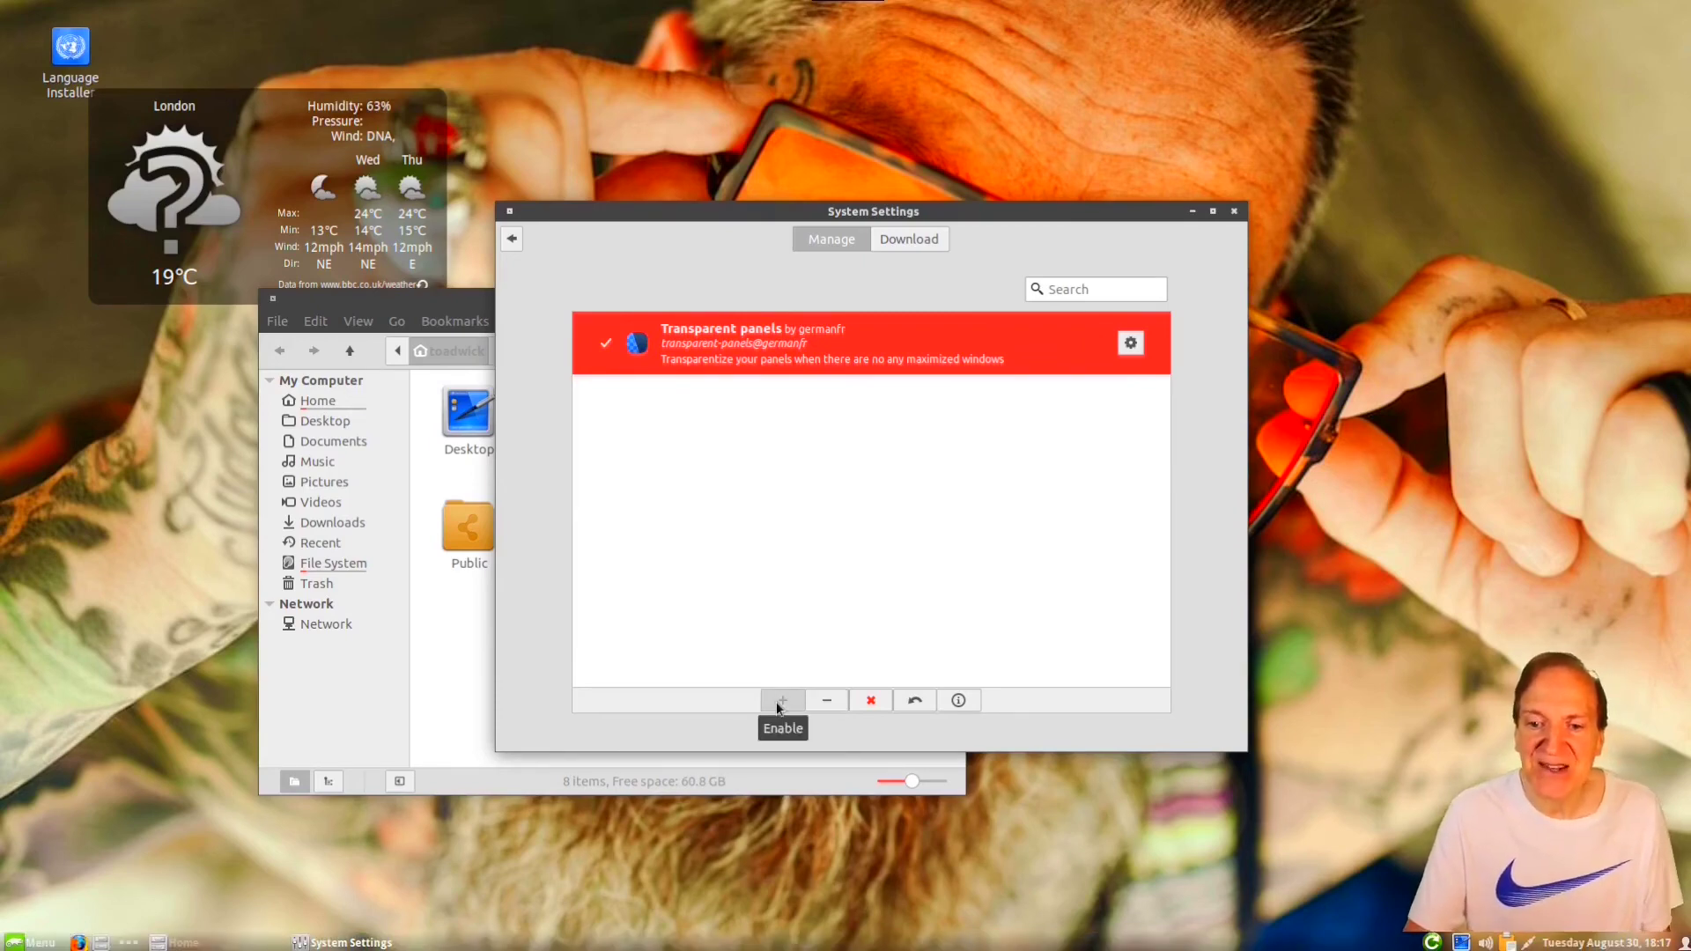
{"action": "left_click", "coordinate": [826, 700]}
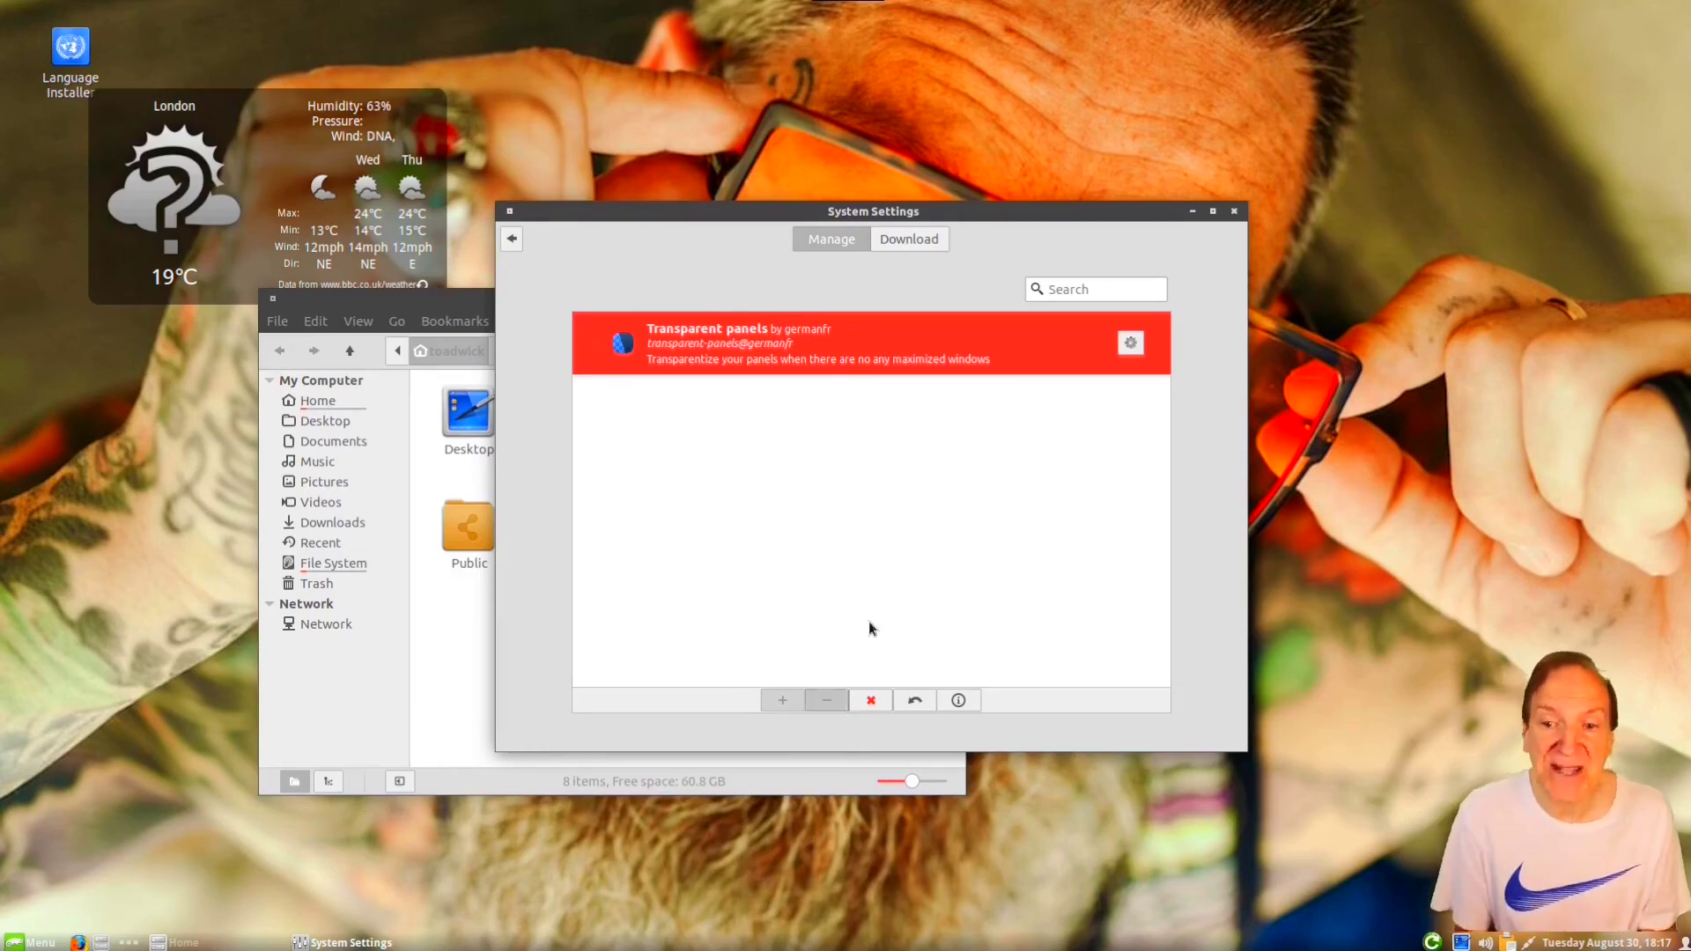
{"action": "left_click", "coordinate": [509, 239]}
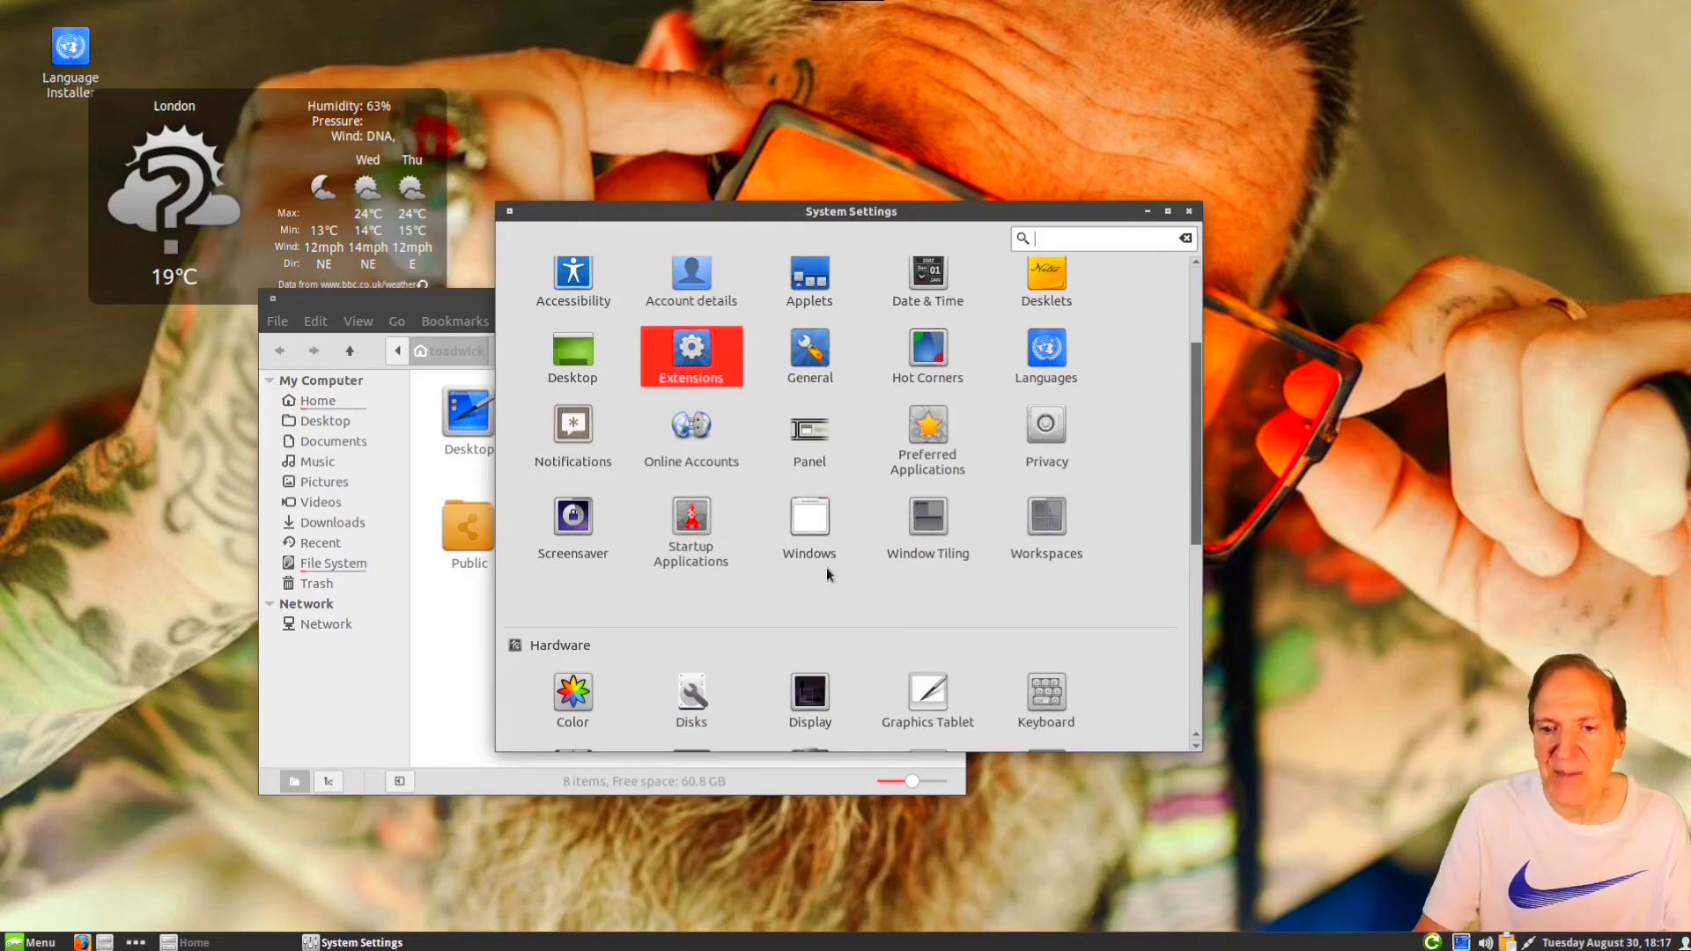
Step: Look through the Preferences, Hardware and Administration categories of System Settings, including the Disks entry
{"action": "scroll", "coordinate": [838, 578], "scroll_direction": "down", "scroll_amount": 3}
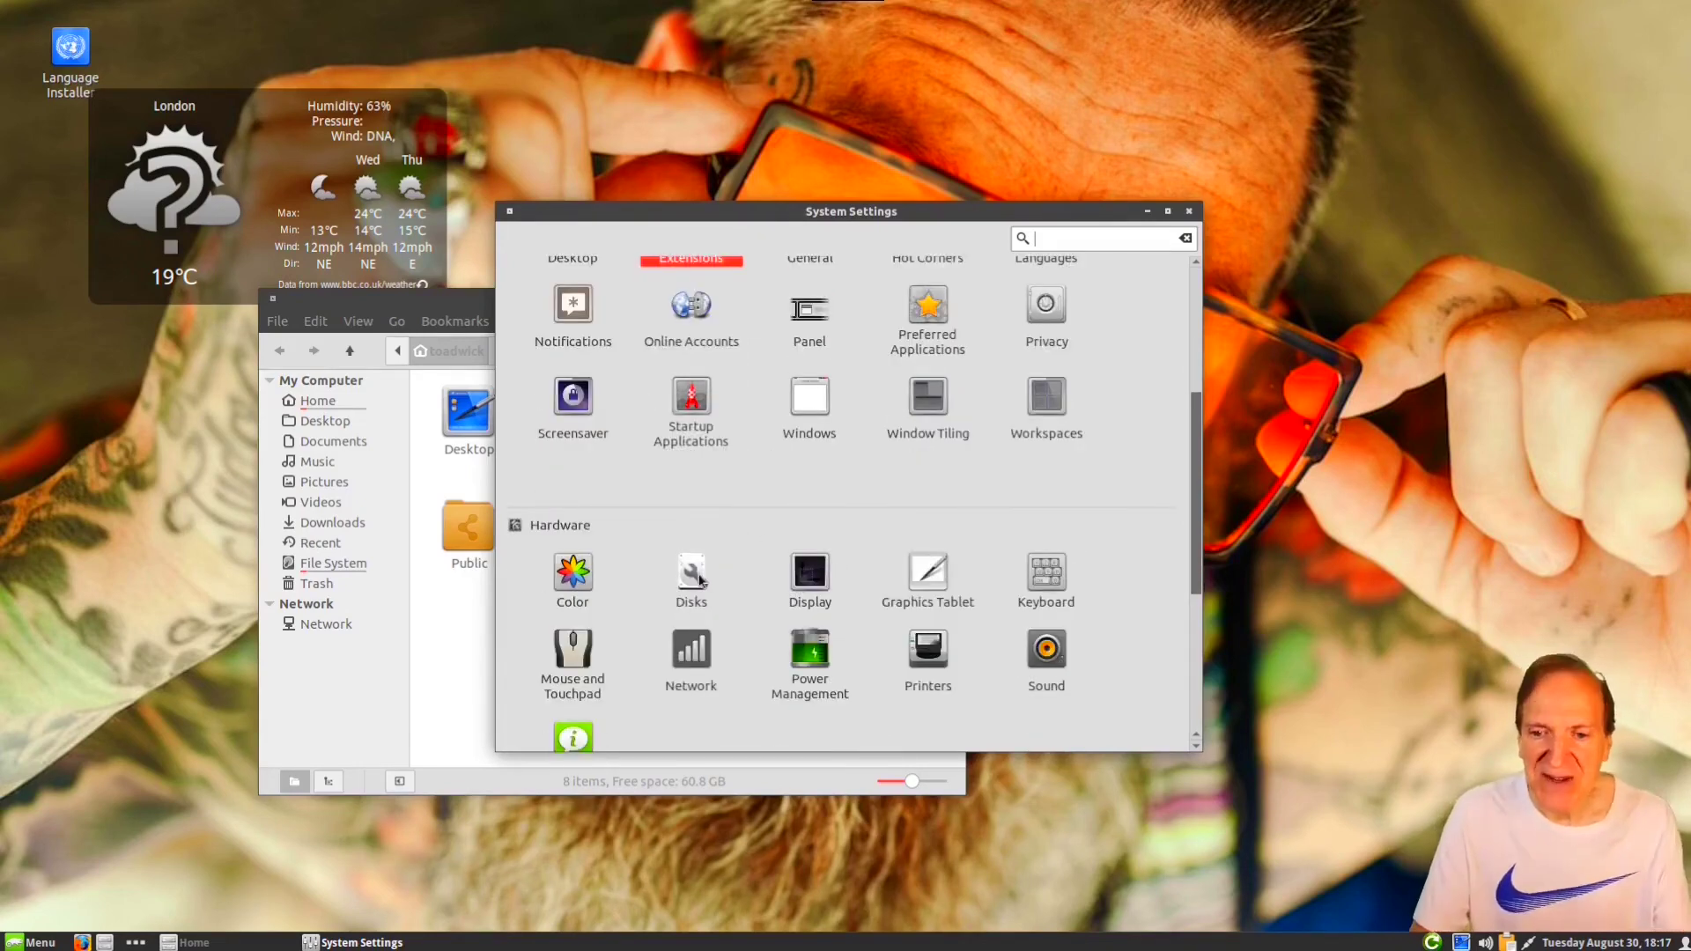
{"action": "scroll", "coordinate": [696, 581], "scroll_direction": "down", "scroll_amount": 2}
{"action": "scroll", "coordinate": [697, 586], "scroll_direction": "down", "scroll_amount": 1}
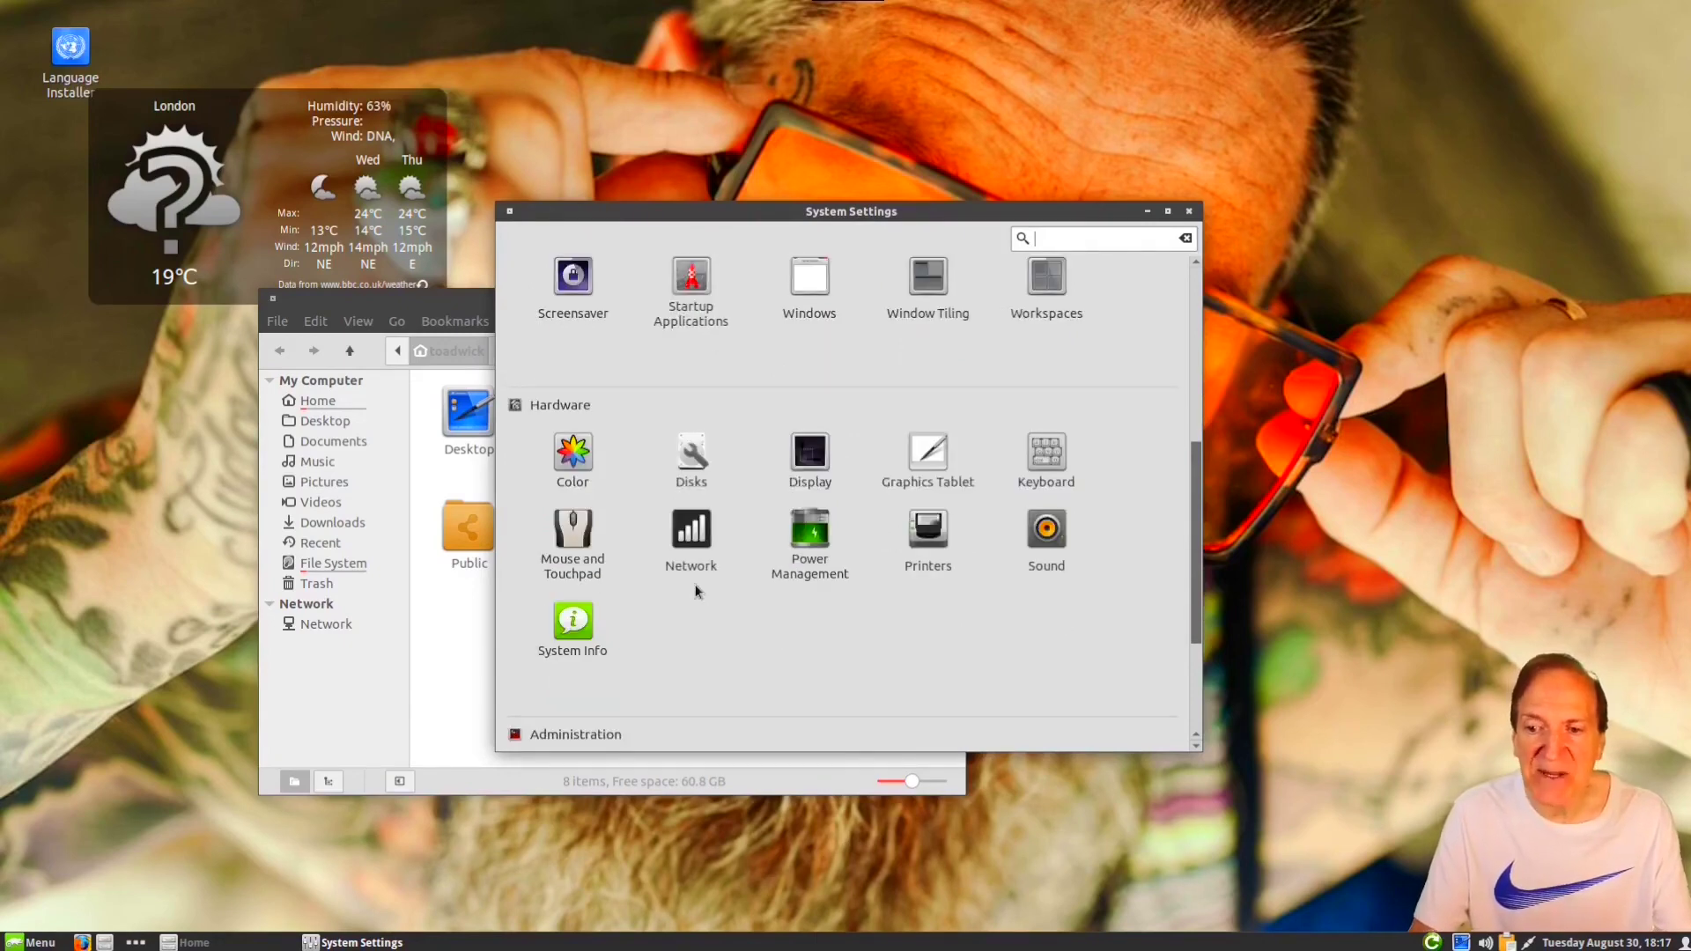
{"action": "left_click", "coordinate": [696, 456]}
{"action": "scroll", "coordinate": [573, 546], "scroll_direction": "down", "scroll_amount": 3}
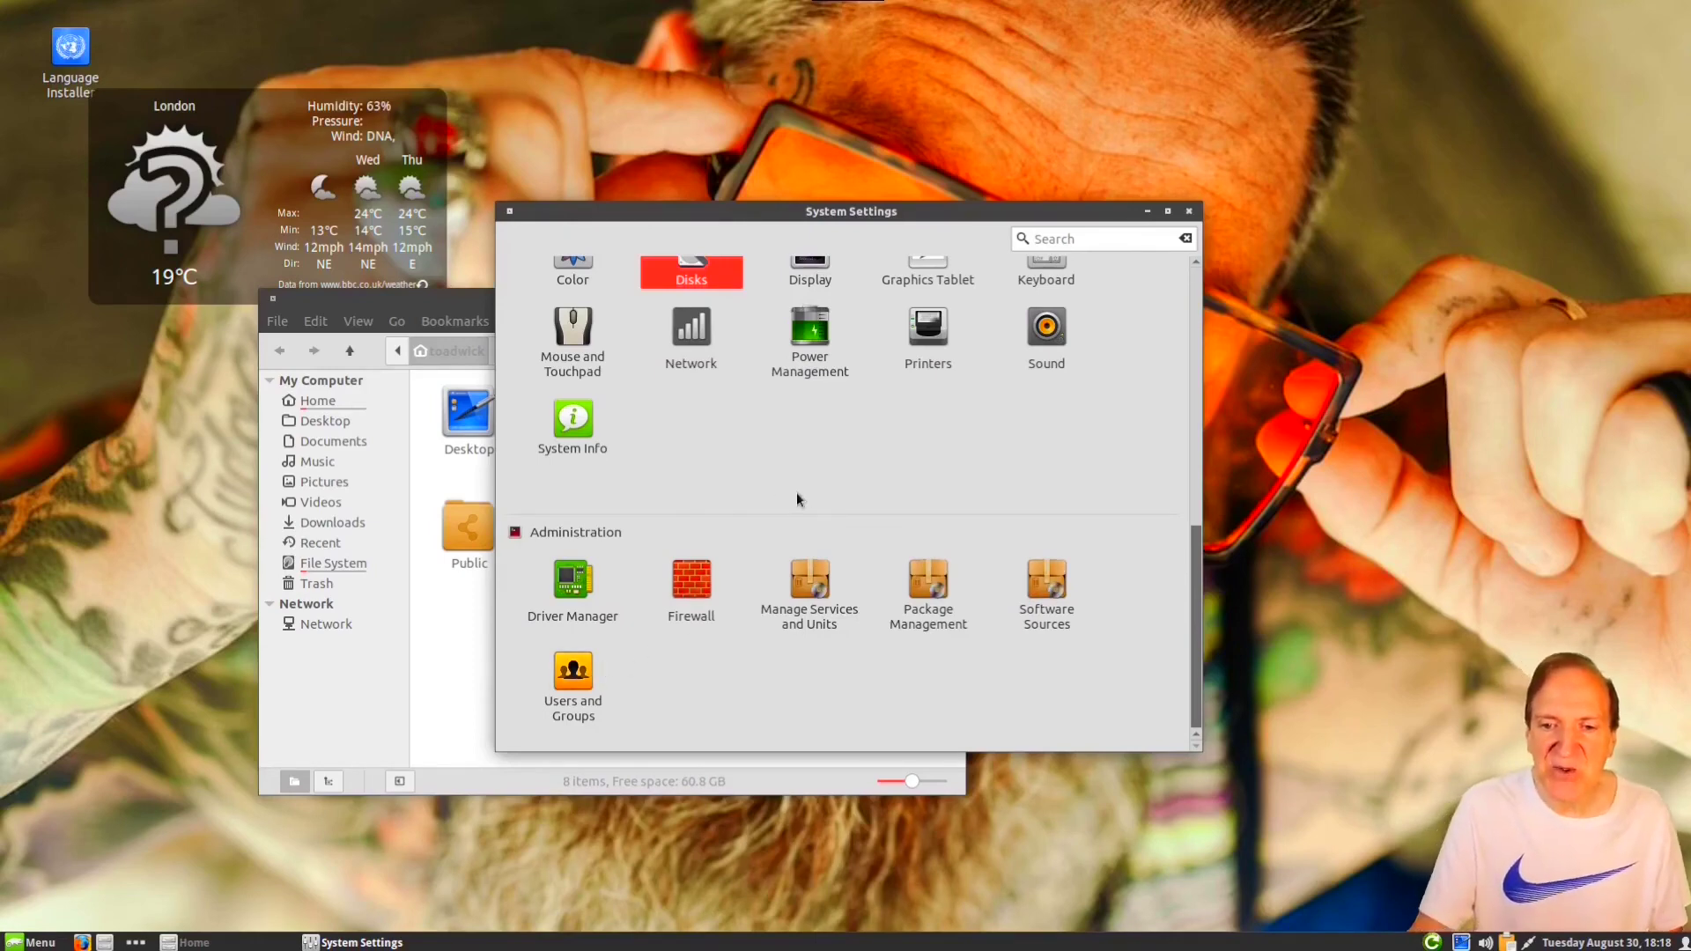
{"action": "scroll", "coordinate": [812, 494], "scroll_direction": "up", "scroll_amount": 2}
{"action": "scroll", "coordinate": [812, 489], "scroll_direction": "up", "scroll_amount": 5}
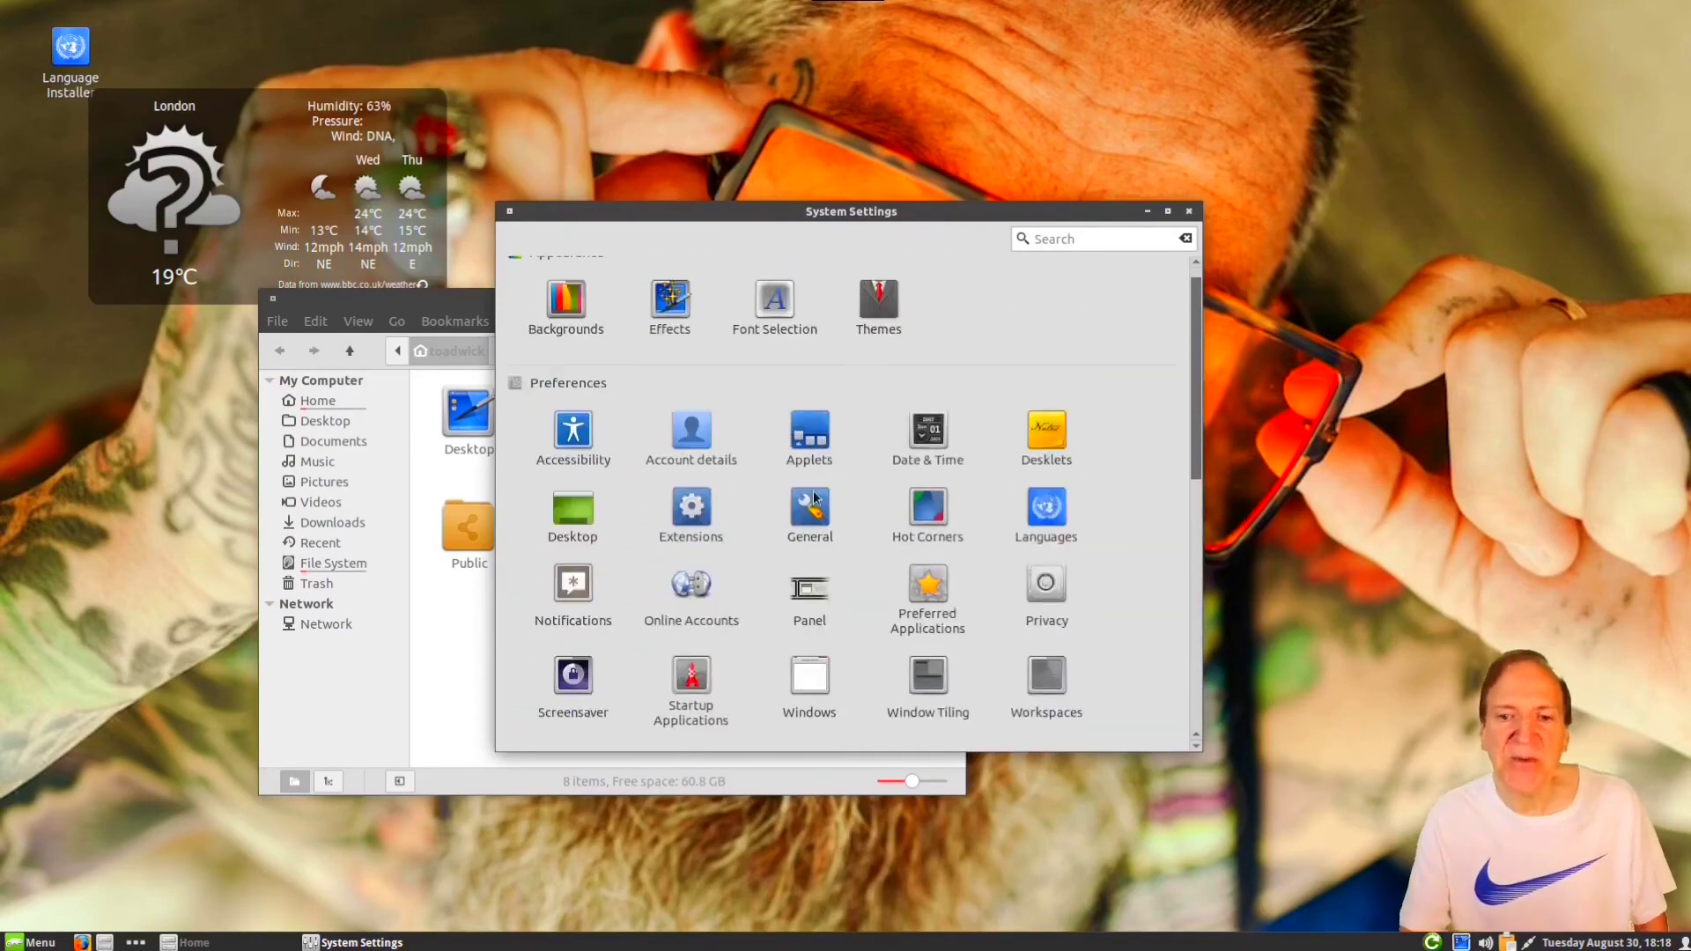
Step: Clear the desktop by closing System Settings and minimising the Home window, and switch to another wallpaper with the background changer
{"action": "left_click", "coordinate": [1187, 213]}
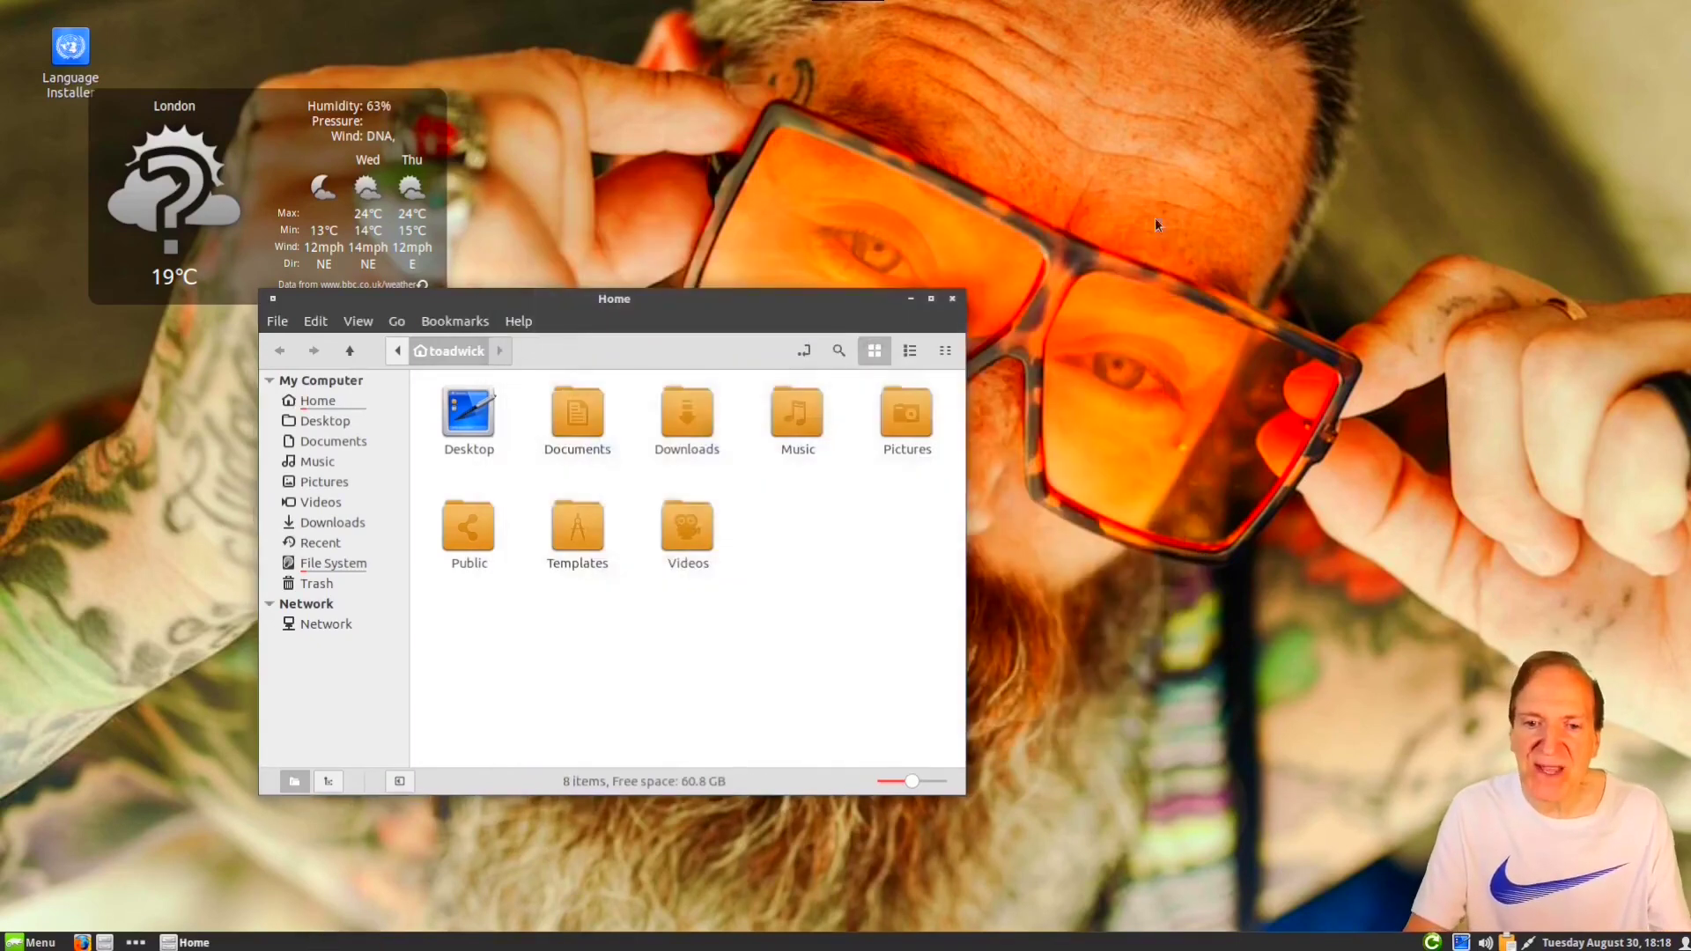
{"action": "left_click", "coordinate": [910, 301]}
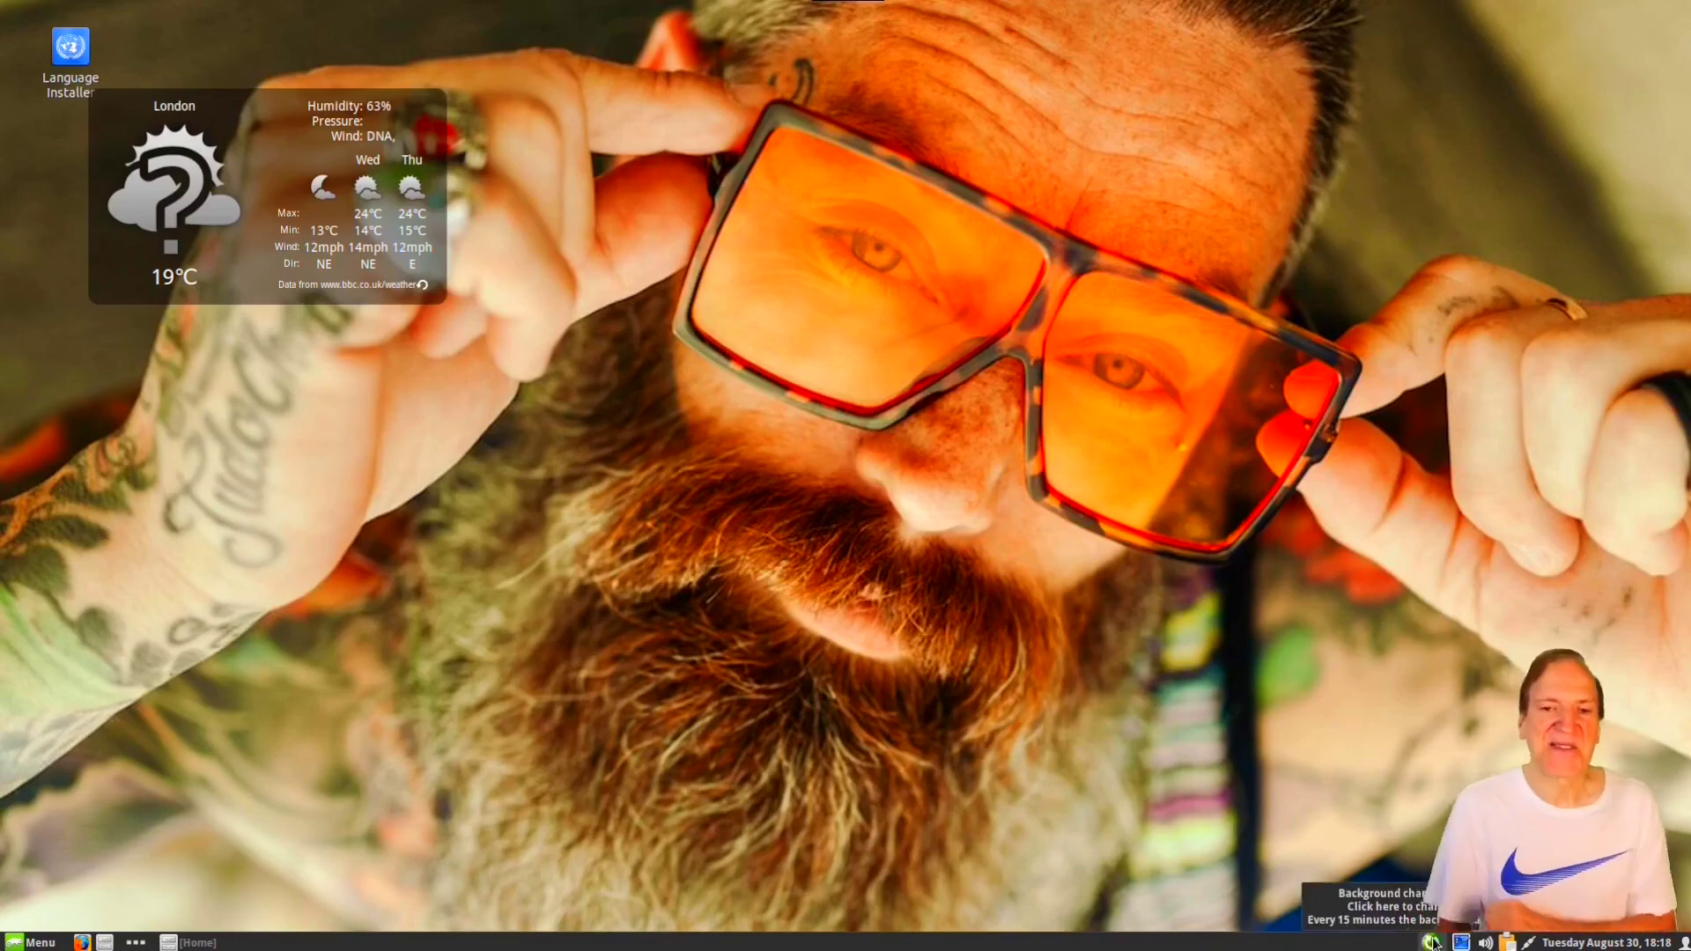
{"action": "mouse_move", "coordinate": [243, 945]}
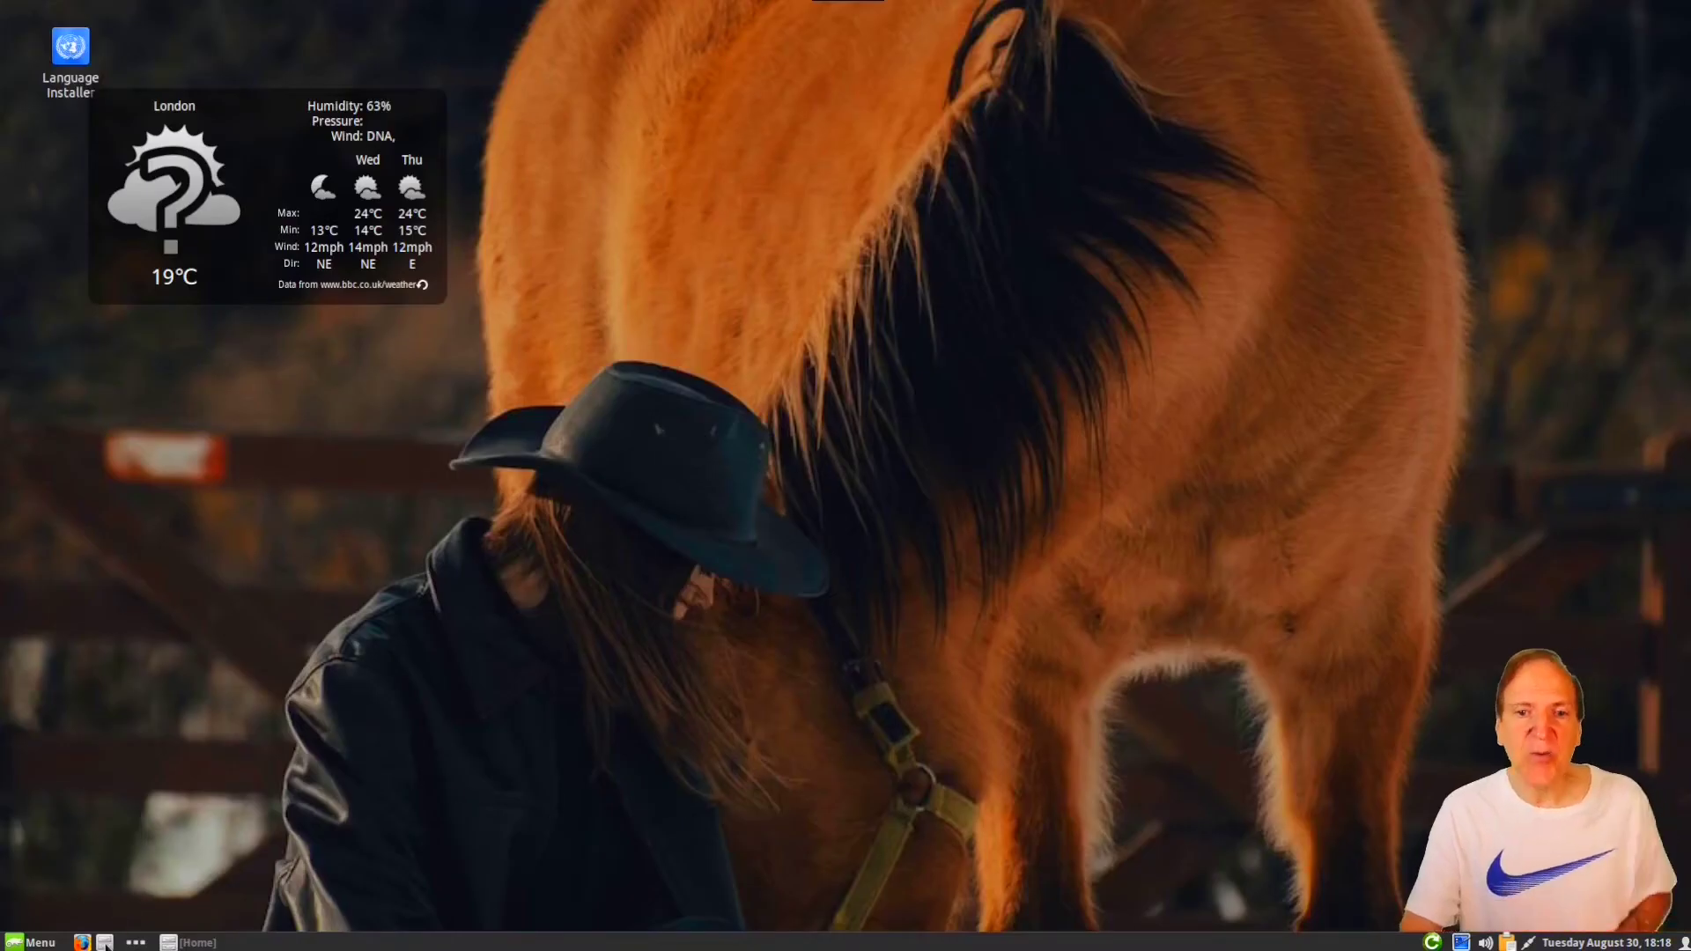
Step: Browse the application menu's categories, including Places and Sound & Video, and close the menu
{"action": "left_click", "coordinate": [18, 940]}
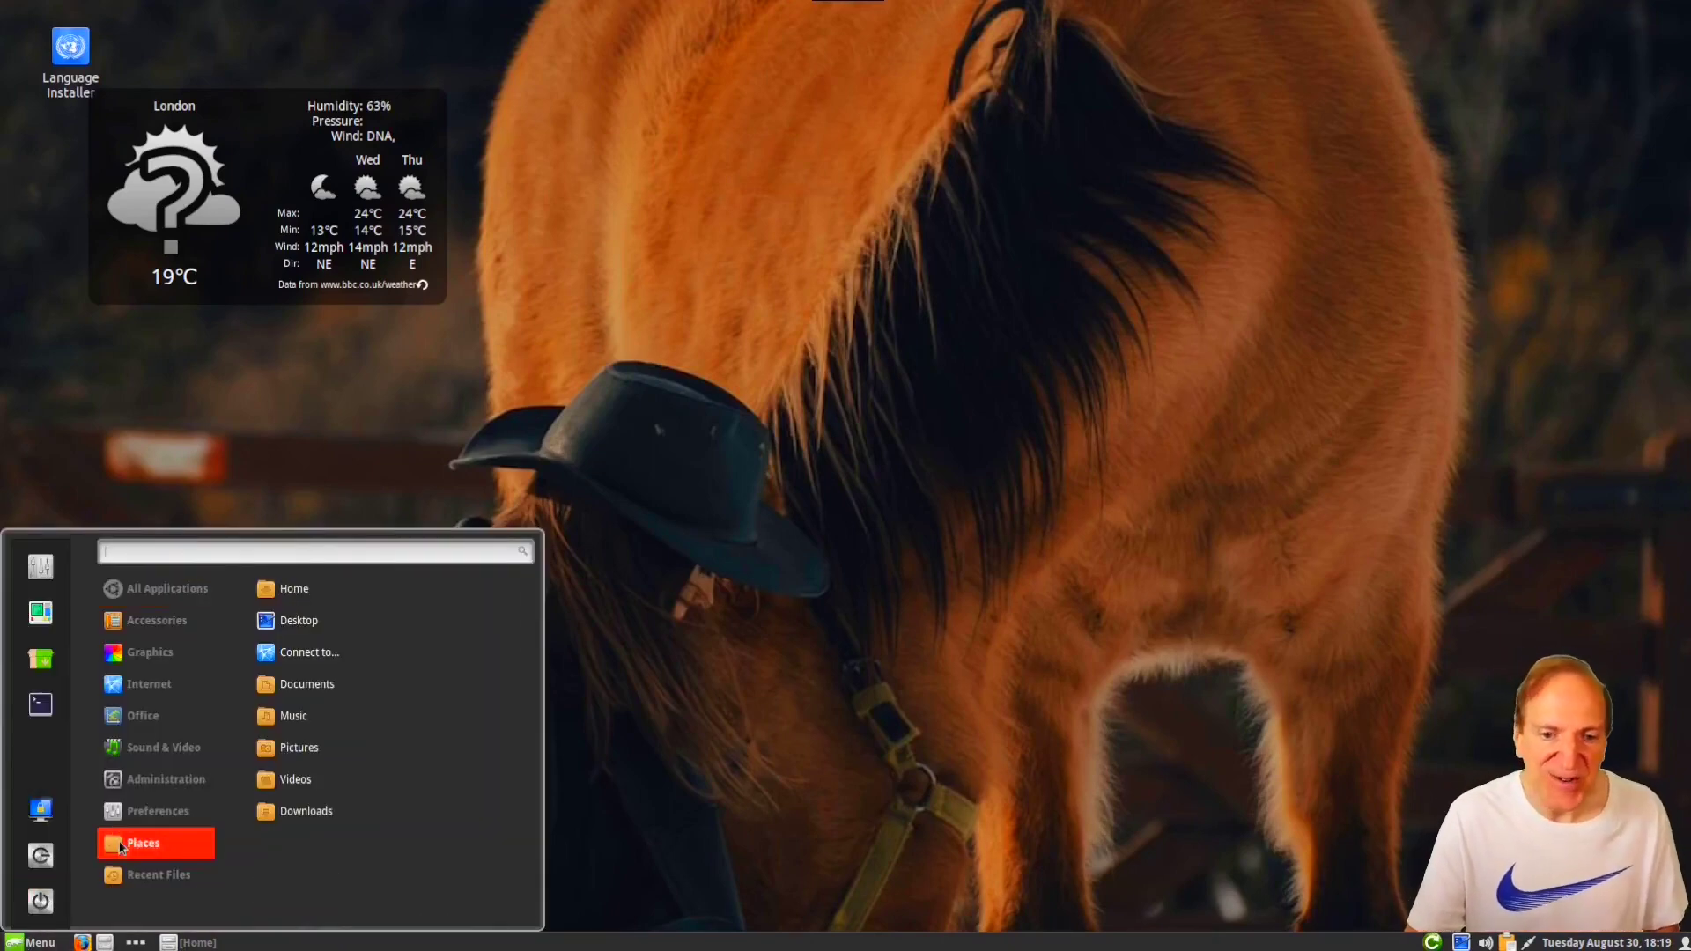
{"action": "mouse_move", "coordinate": [146, 759]}
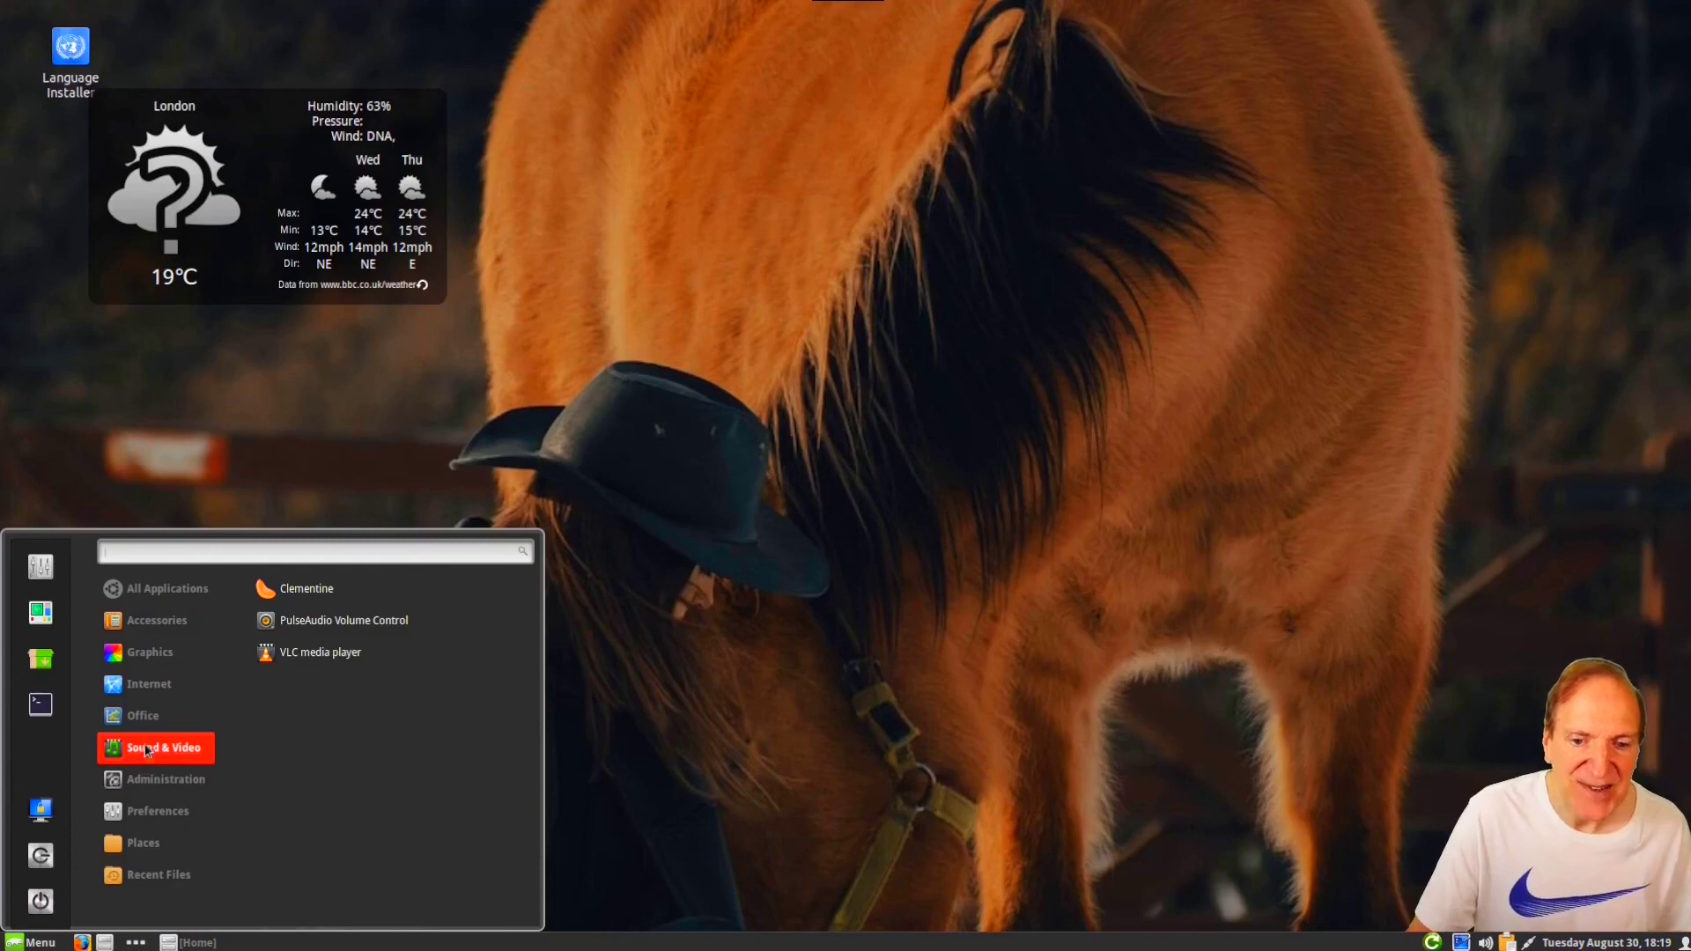
{"action": "mouse_move", "coordinate": [147, 730]}
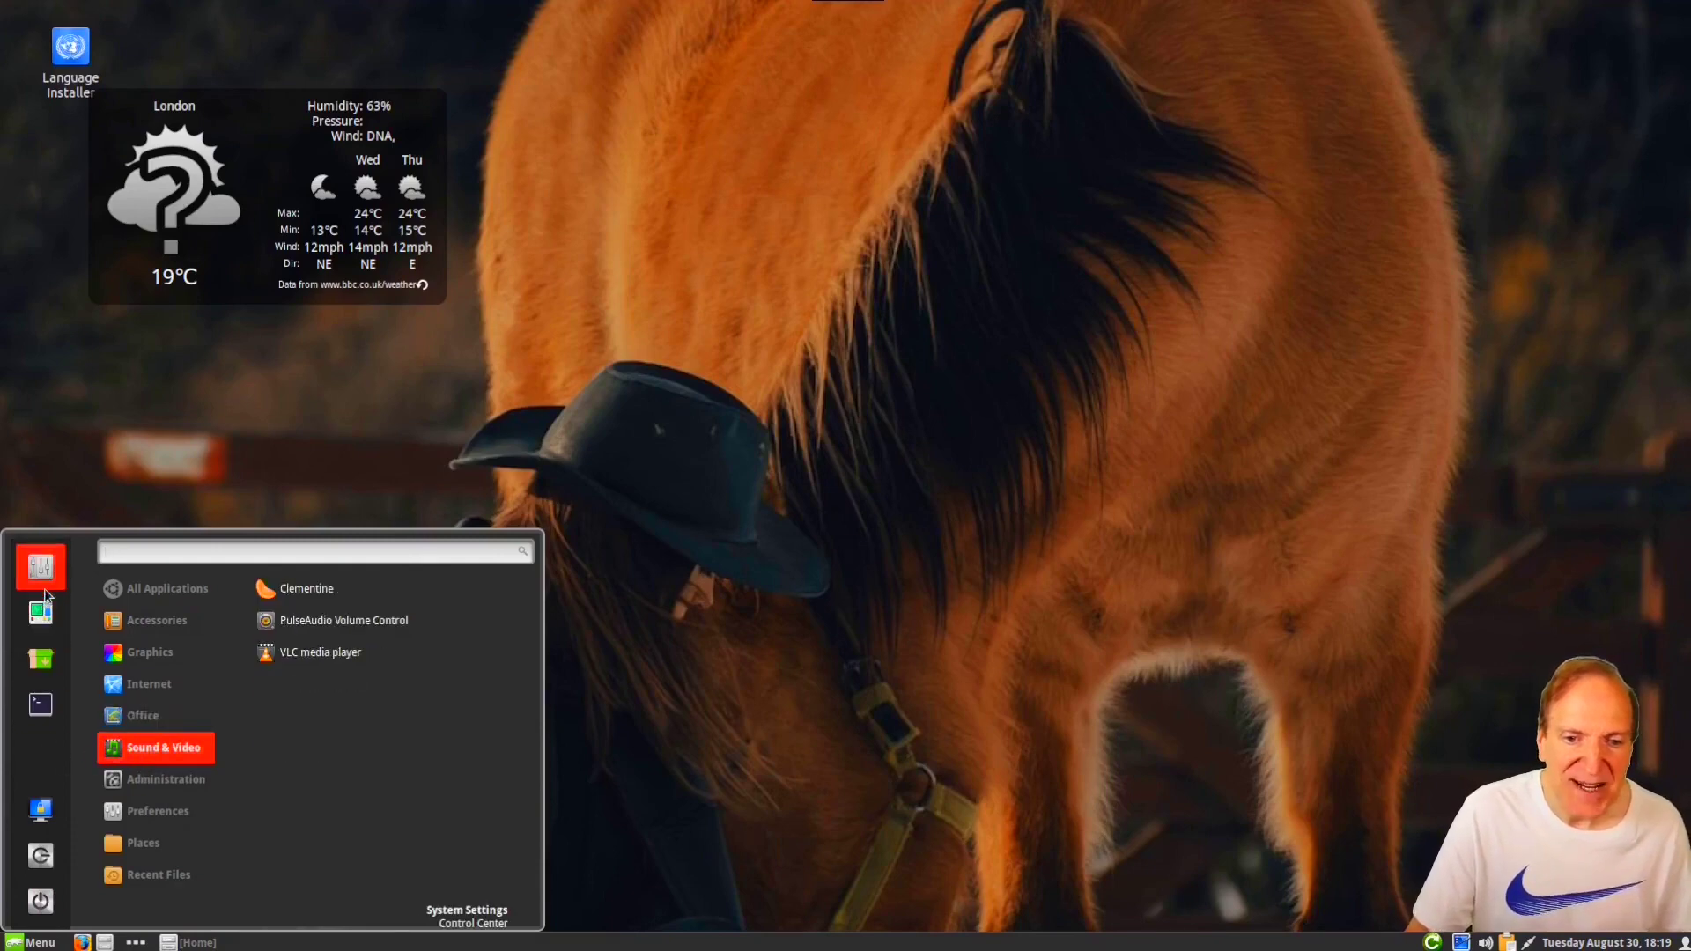
{"action": "left_click", "coordinate": [282, 480]}
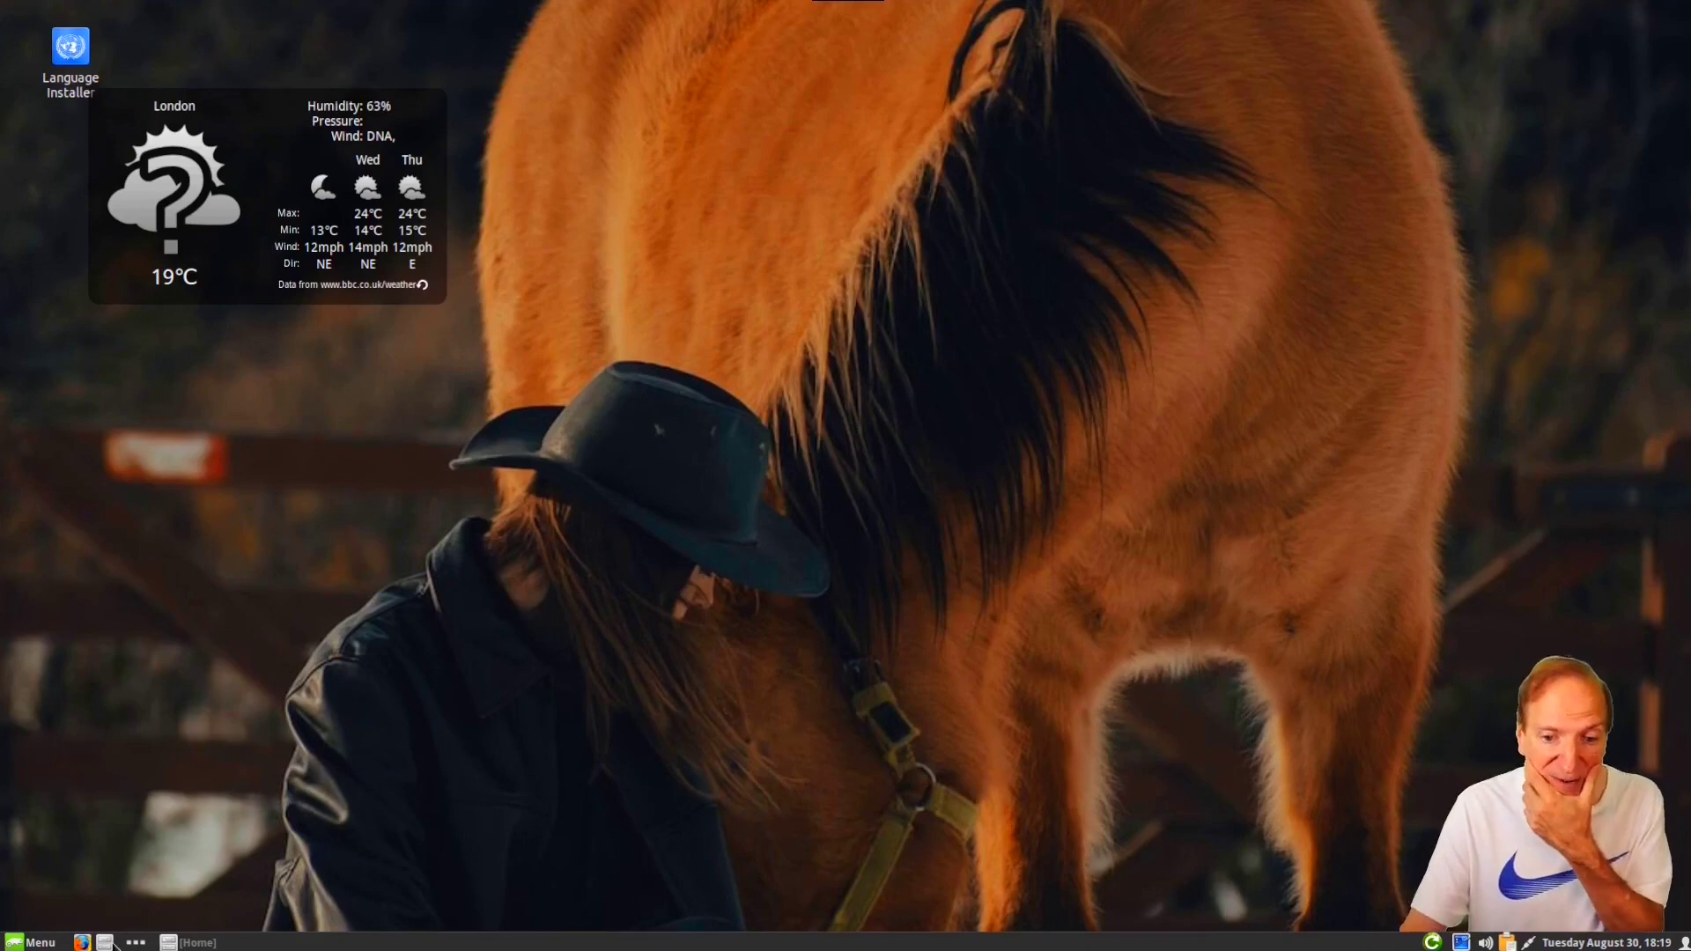
Step: Restore the Home window, look through Documents, Music and Recent, and return to the home folder
{"action": "left_click", "coordinate": [136, 943]}
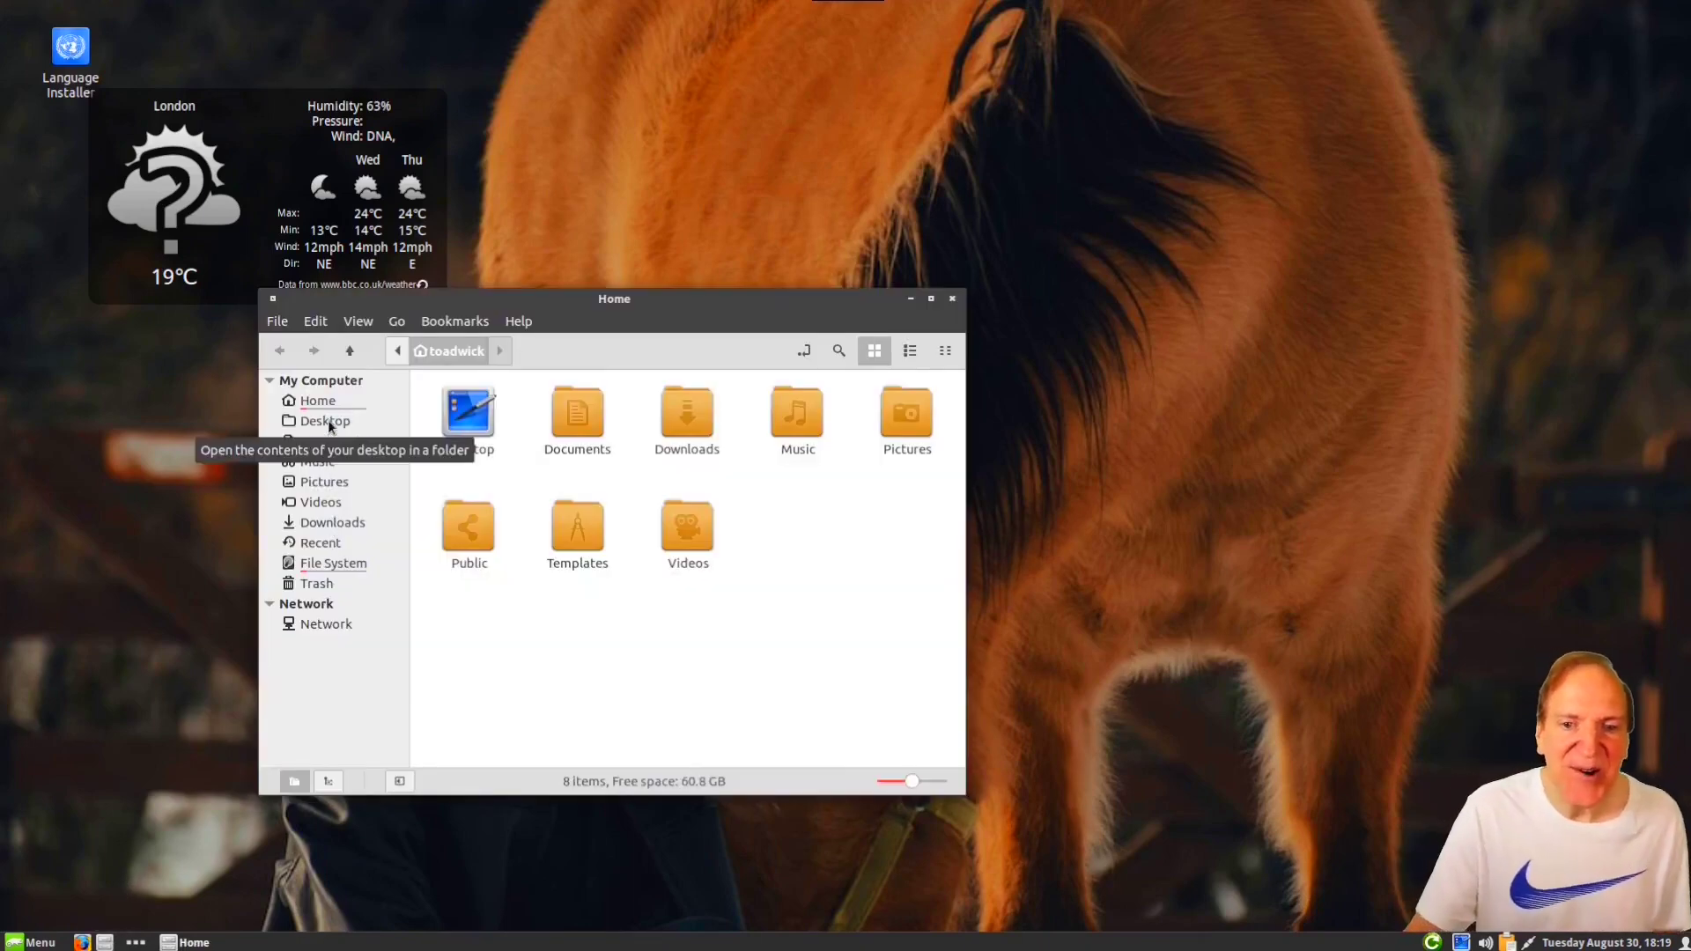
{"action": "left_click", "coordinate": [326, 442]}
{"action": "left_click", "coordinate": [315, 463]}
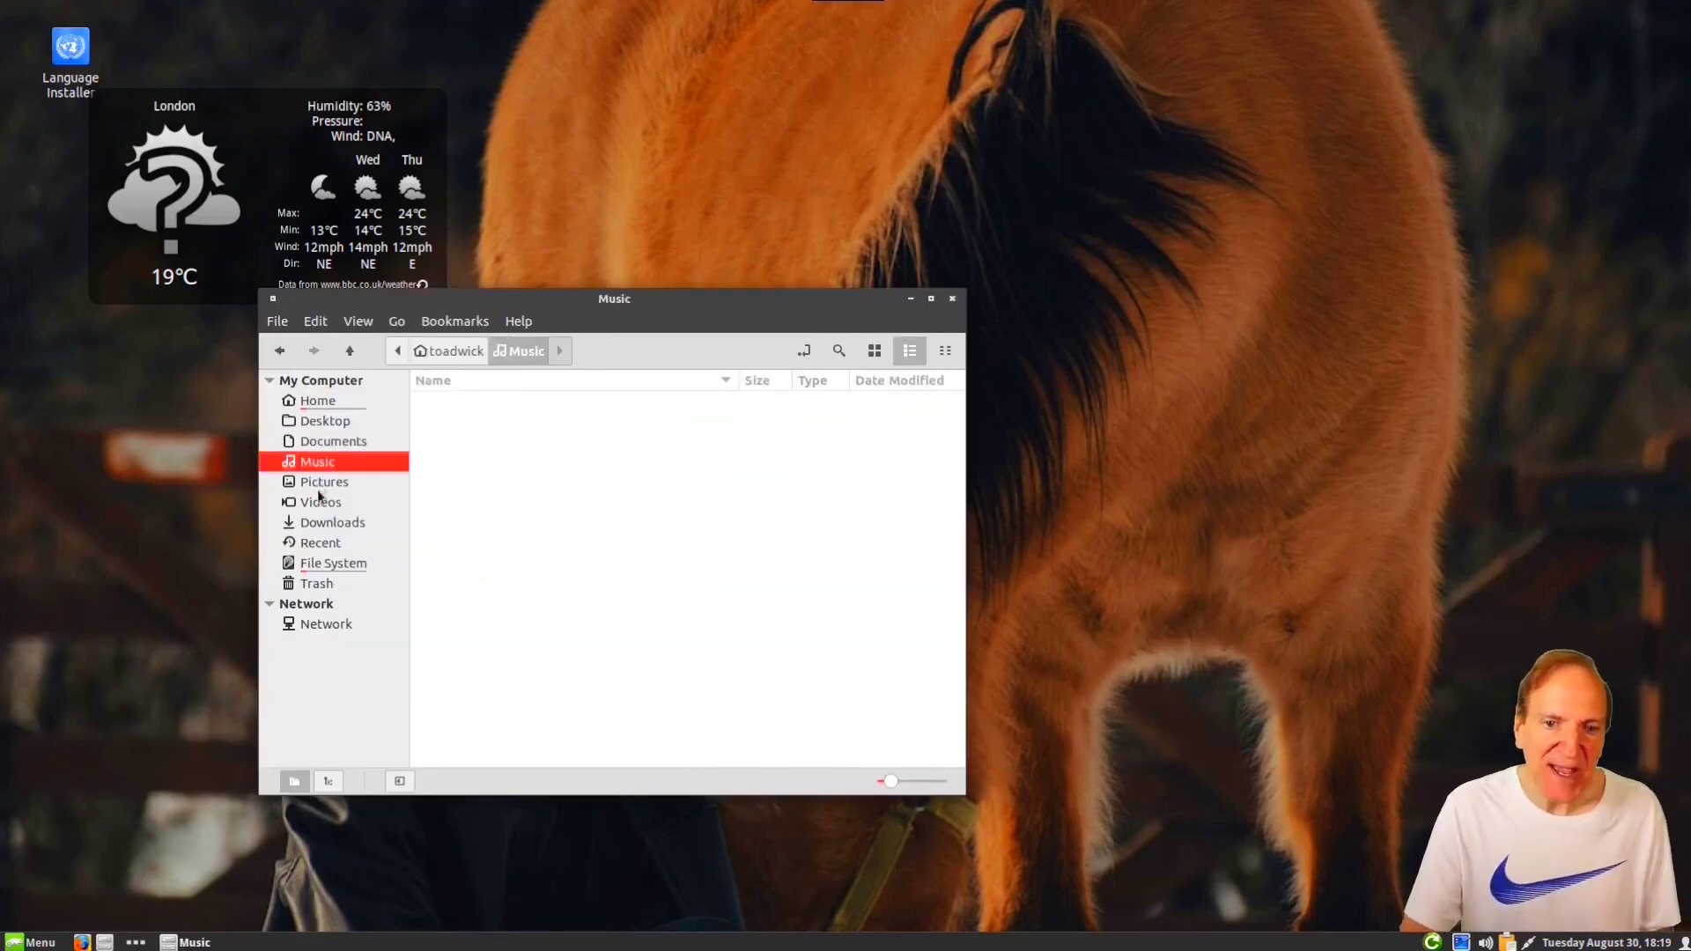
{"action": "left_click", "coordinate": [327, 545]}
{"action": "left_click", "coordinate": [317, 400]}
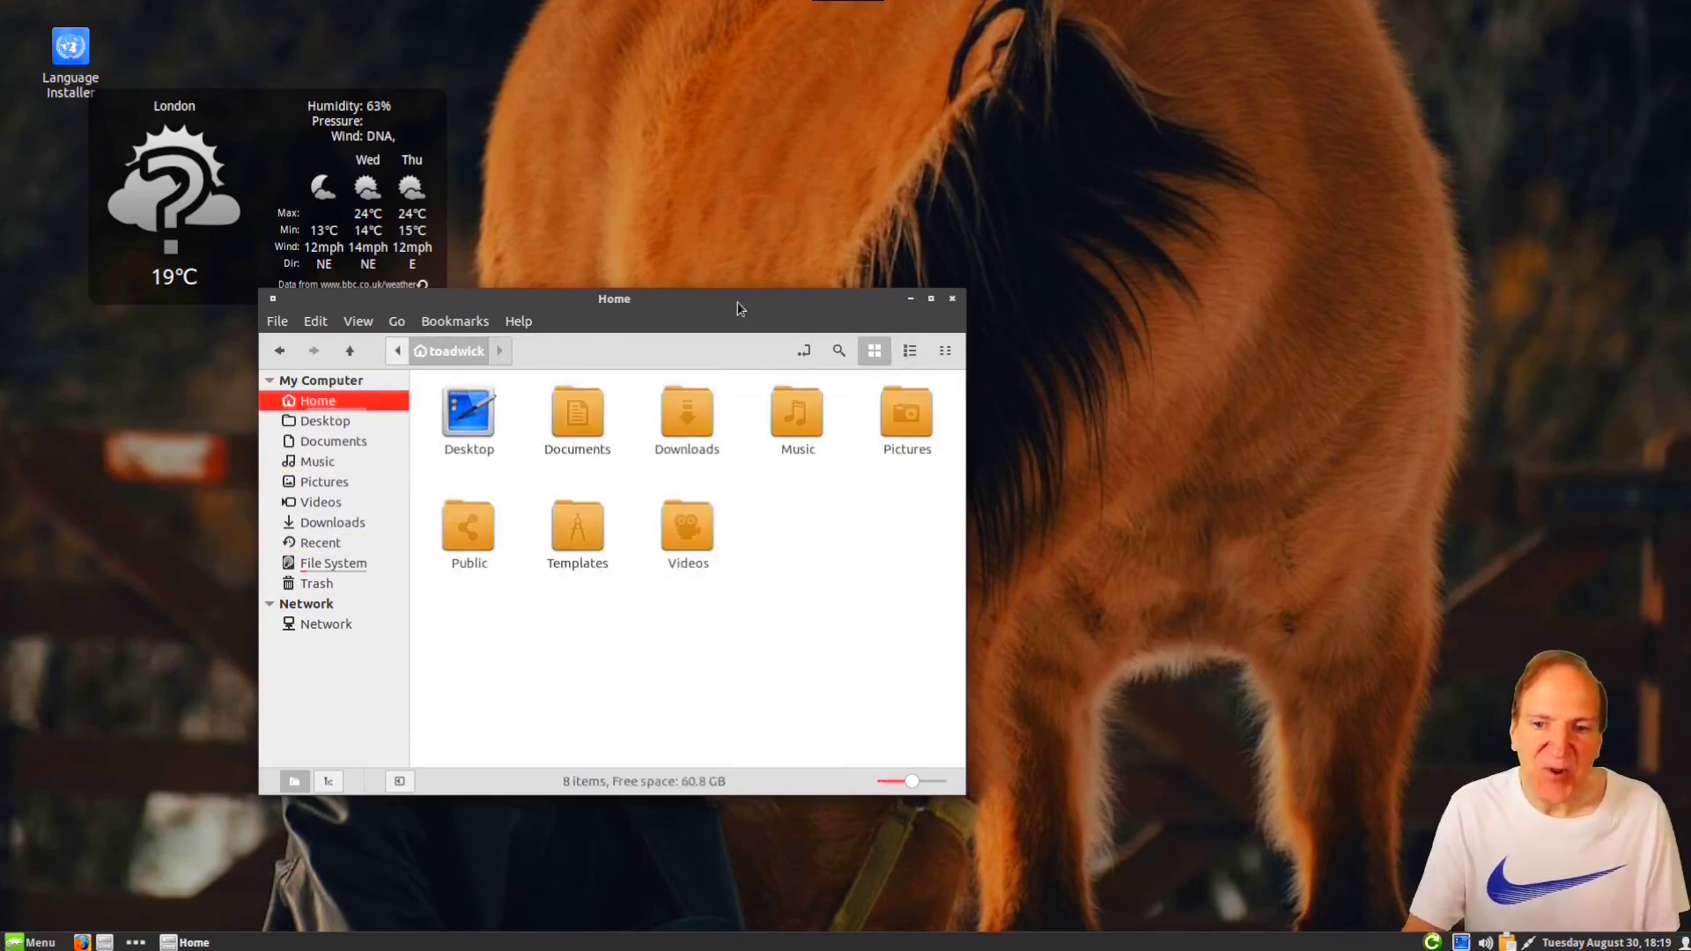
Step: Move the Home window slightly lower on the desktop, away from the weather desklet, and minimise it
{"action": "left_click_drag", "start_coordinate": [736, 302], "coordinate": [681, 358]}
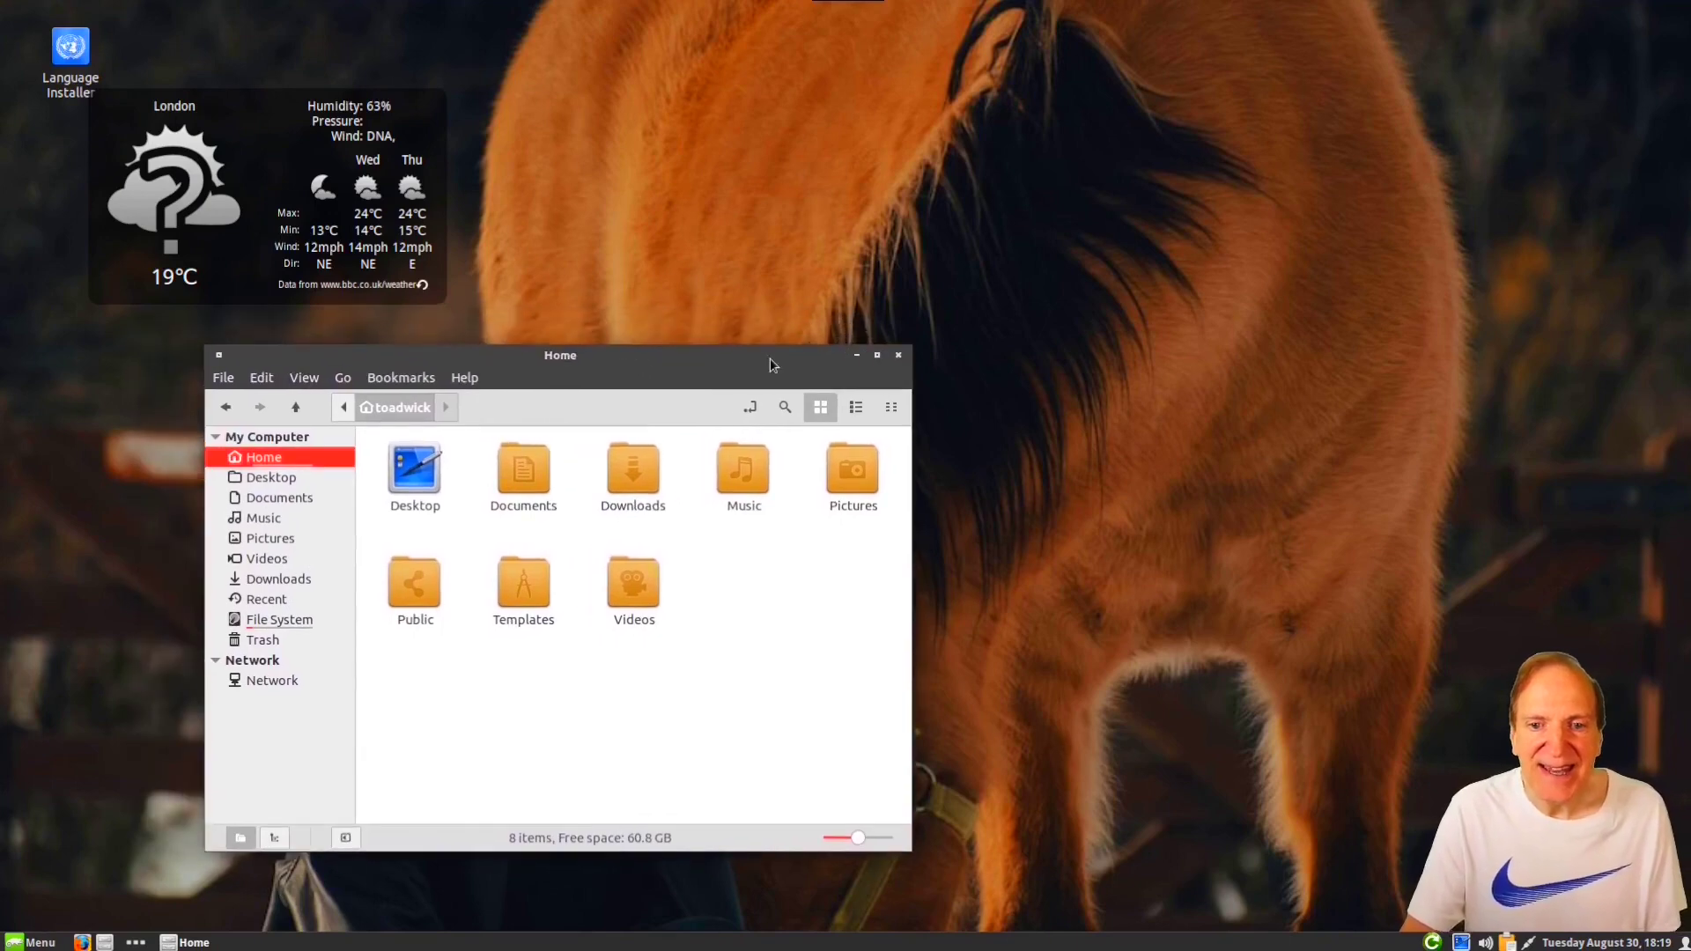
{"action": "left_click", "coordinate": [853, 361]}
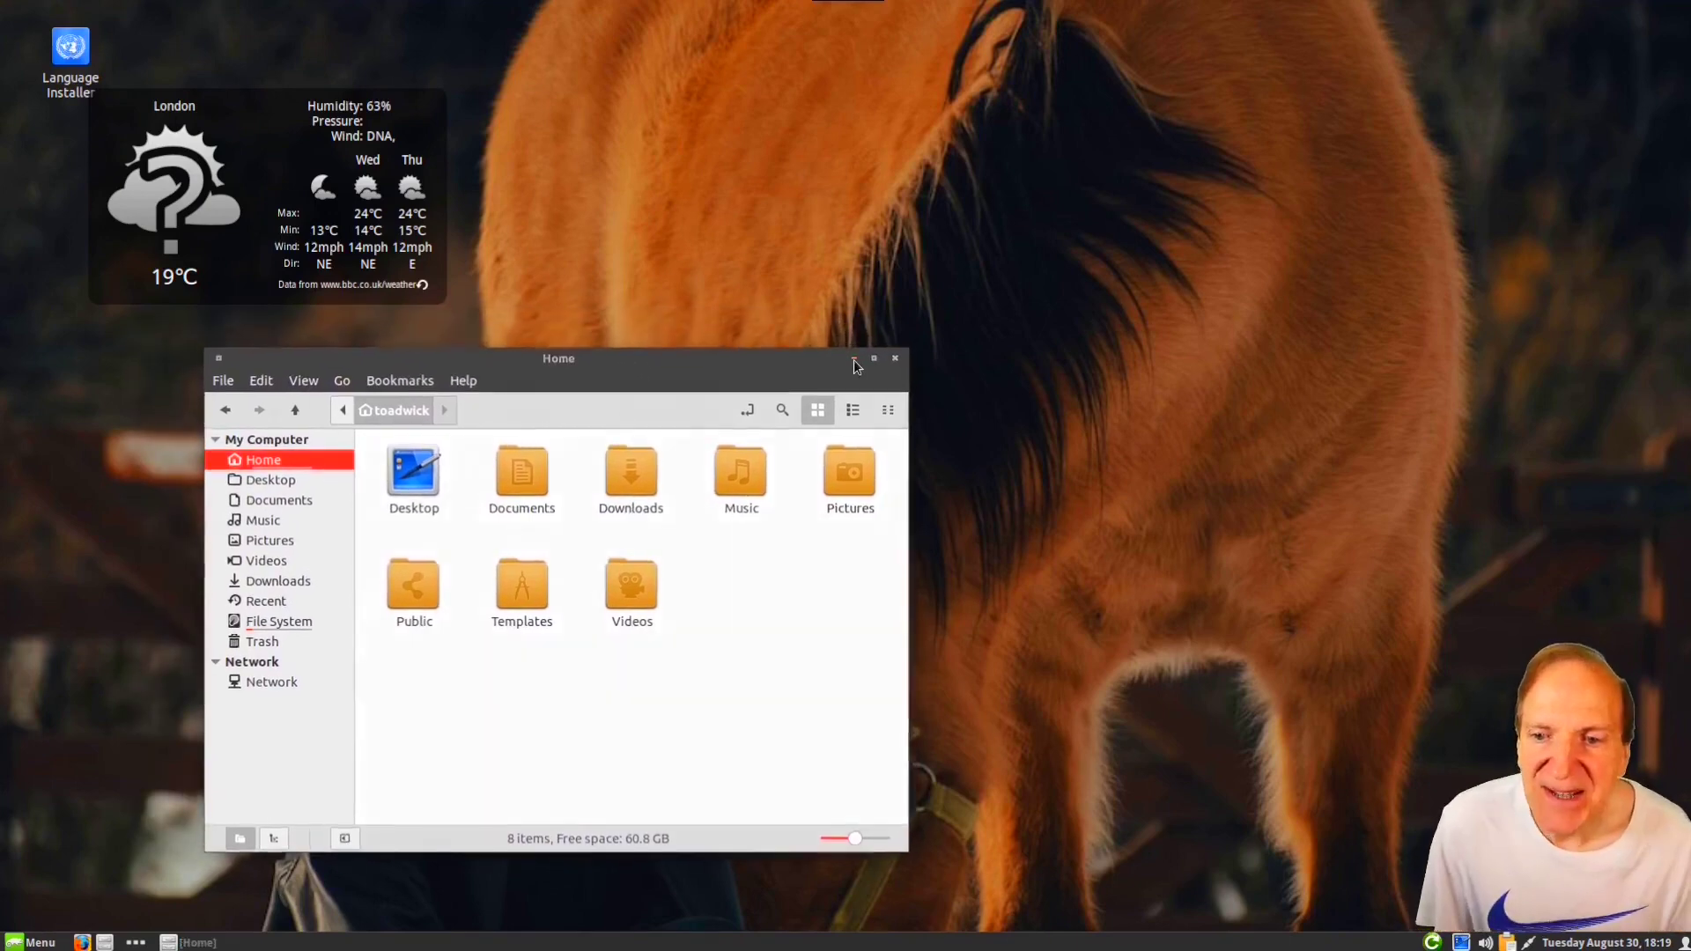